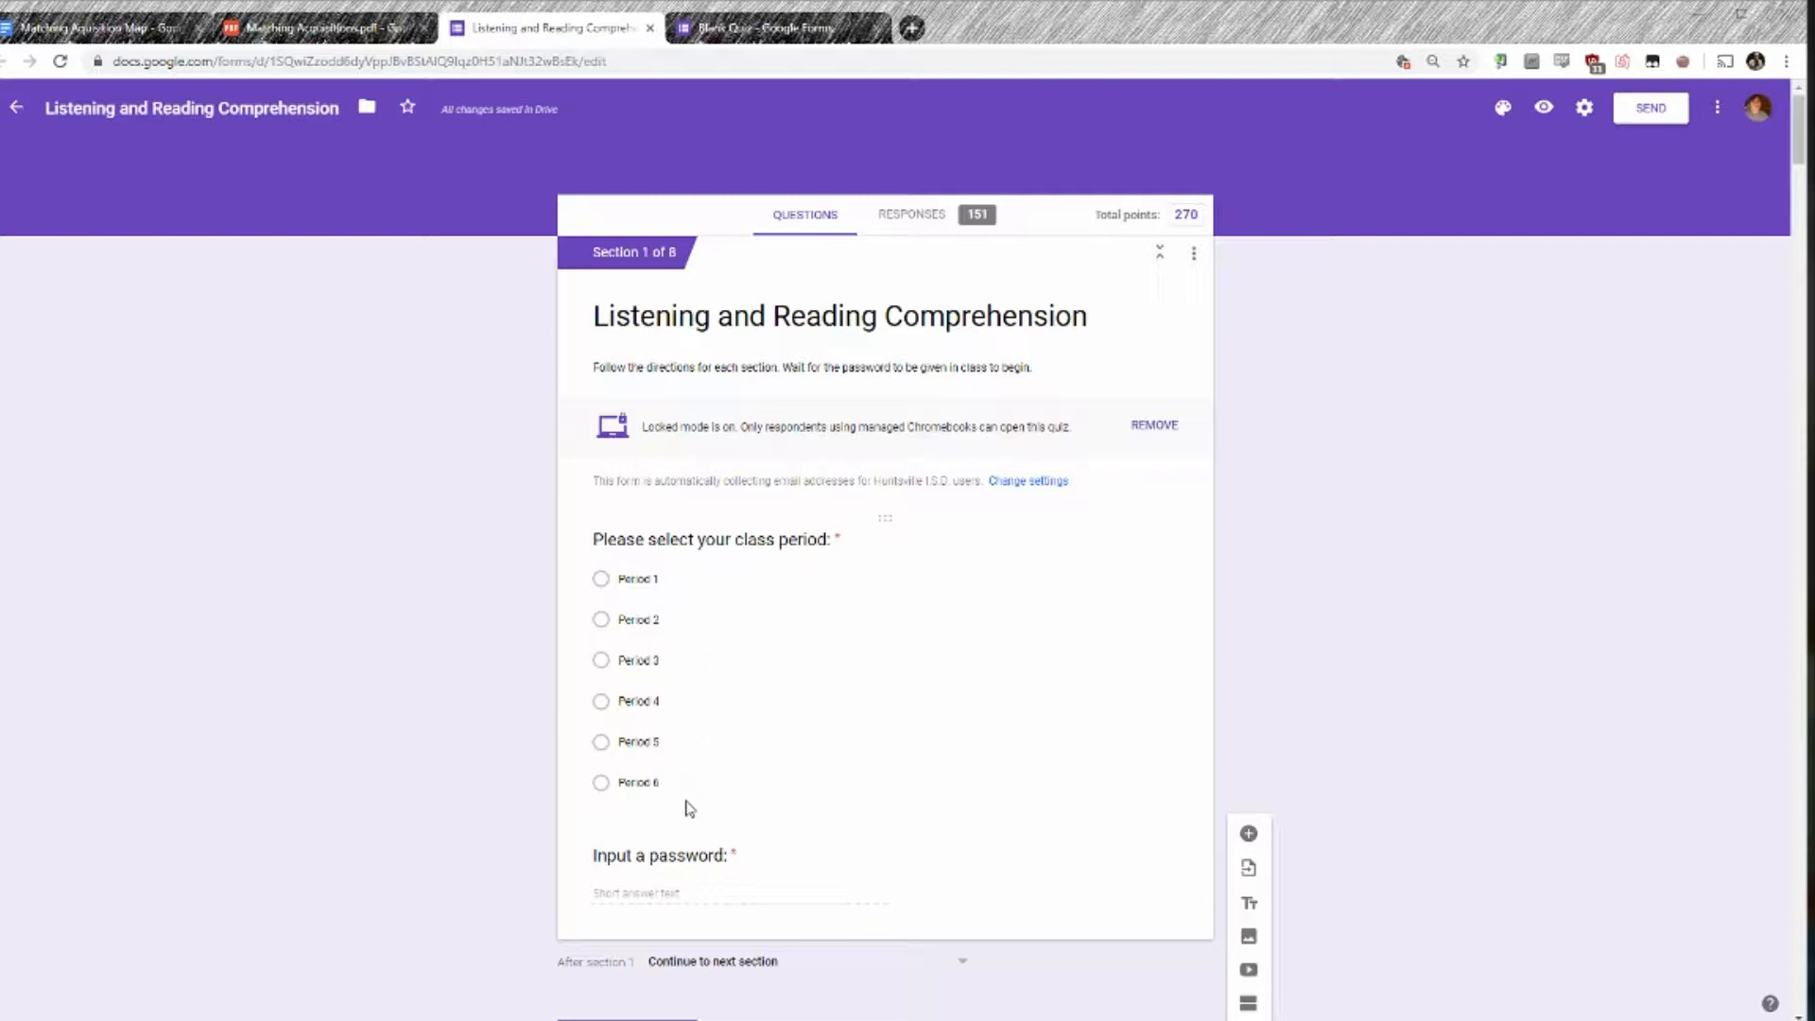
Examine the class period and password questions in section 1 and the option-based section branching of the Coin Flip question.
scroll(484, 504, "down", 2)
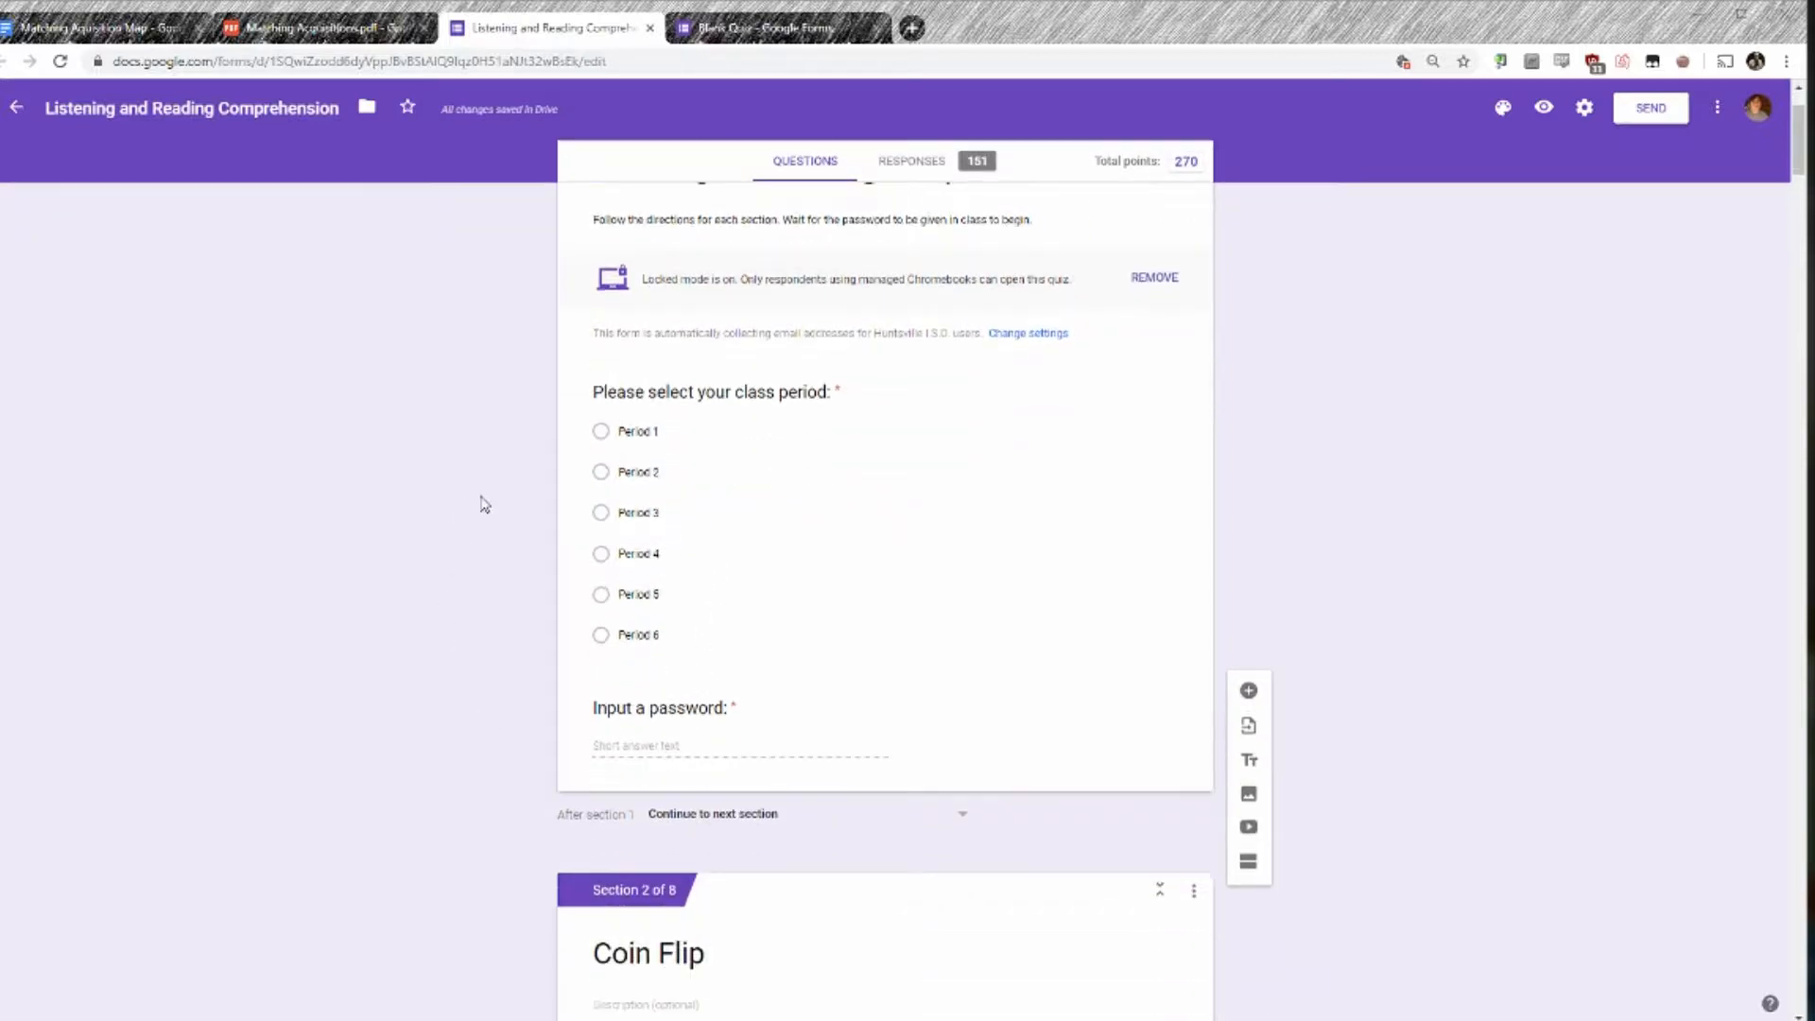
scroll(484, 505, "down", 2)
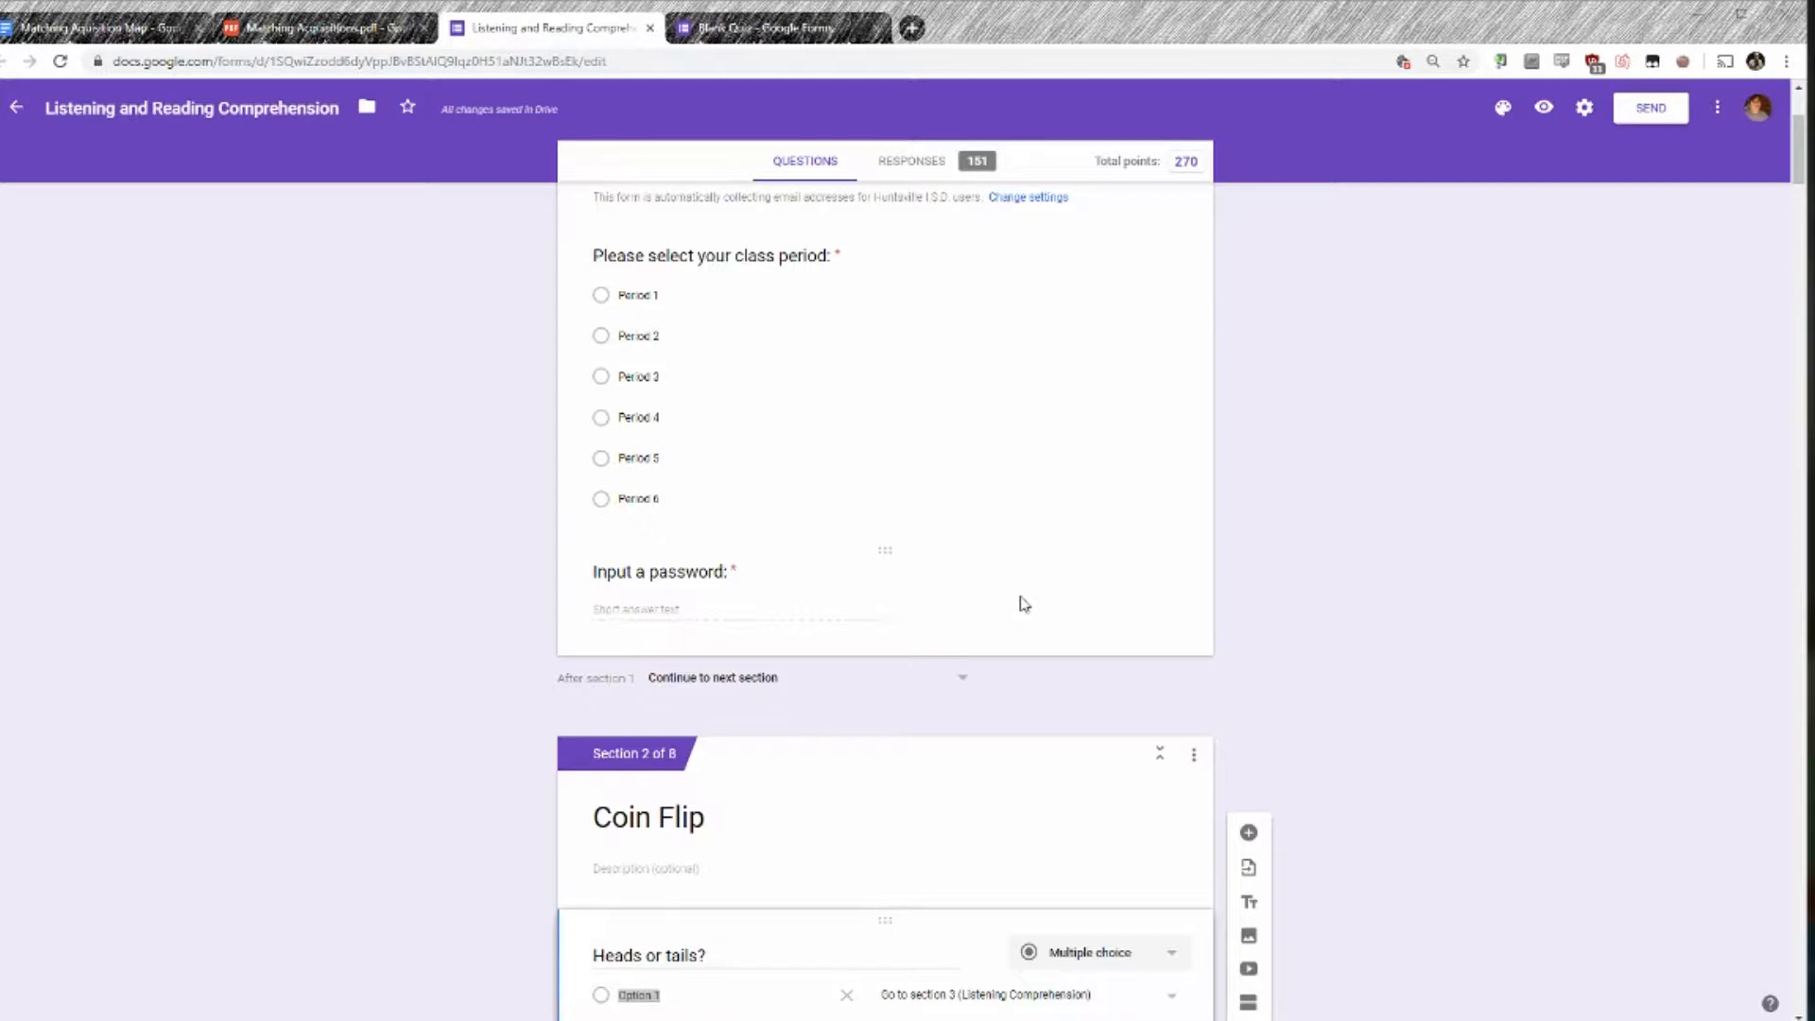
left_click(1024, 603)
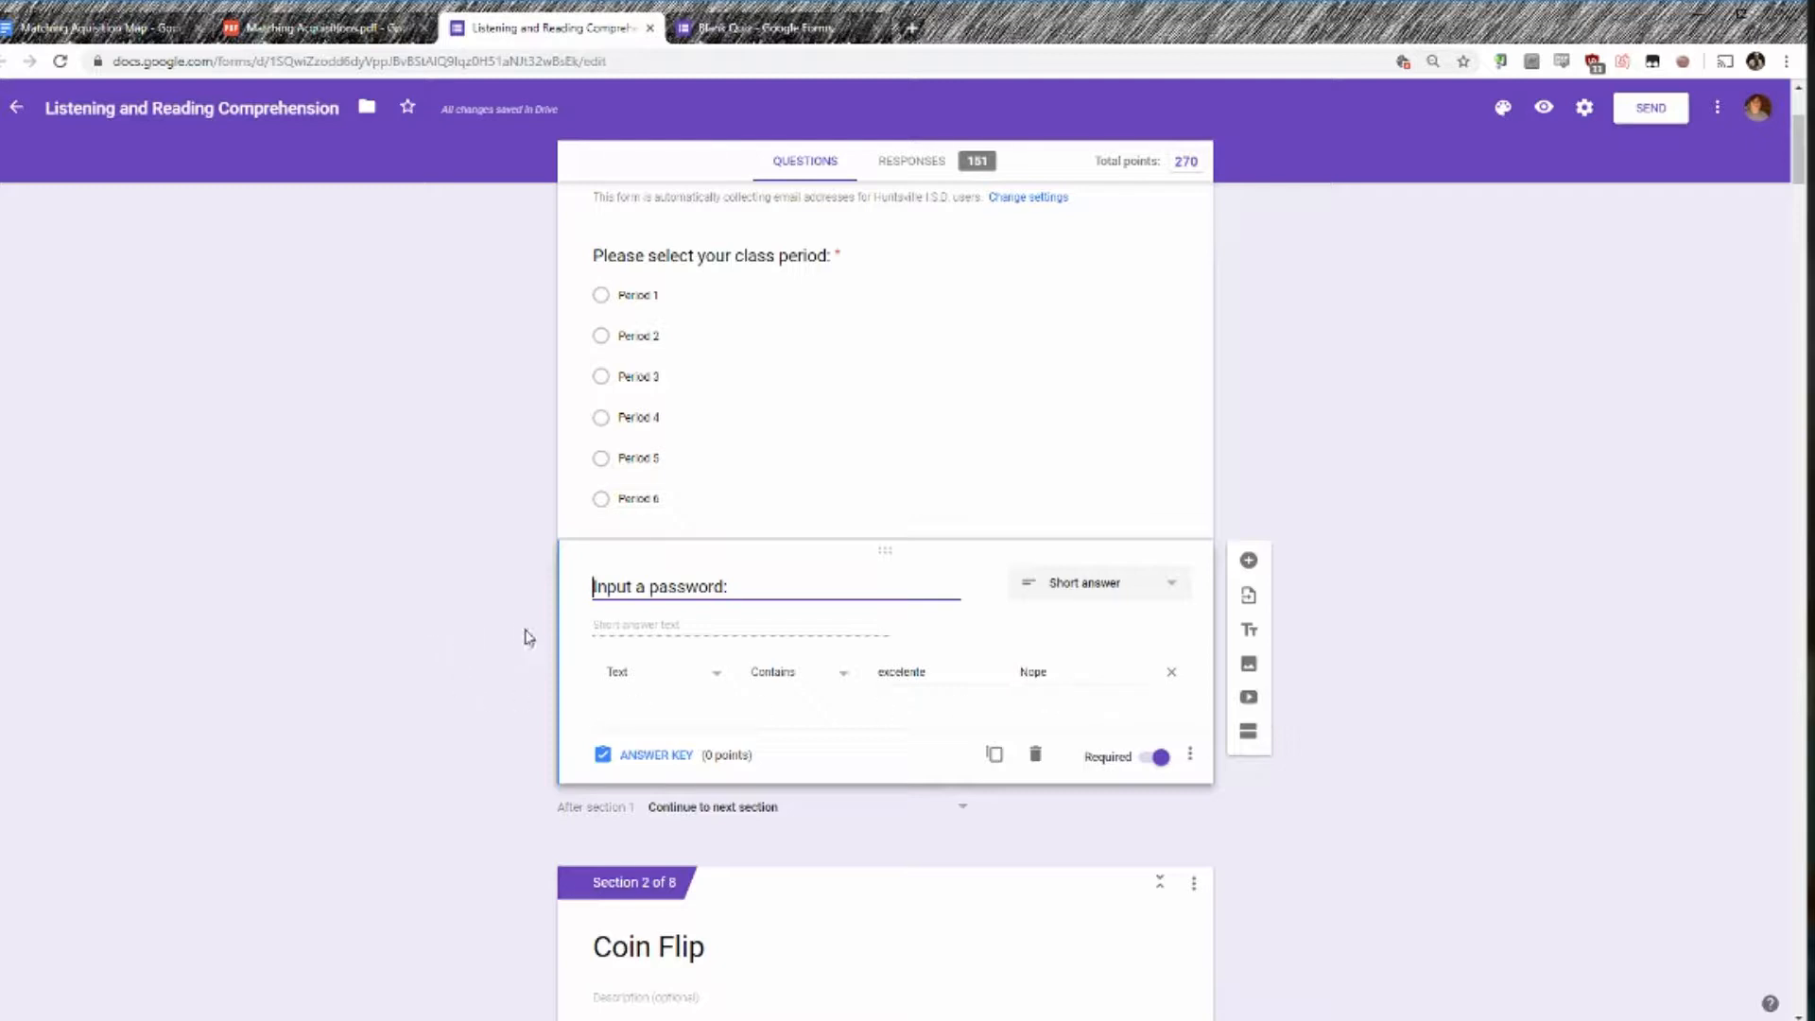
scroll(527, 630, "down", 3)
scroll(520, 625, "down", 4)
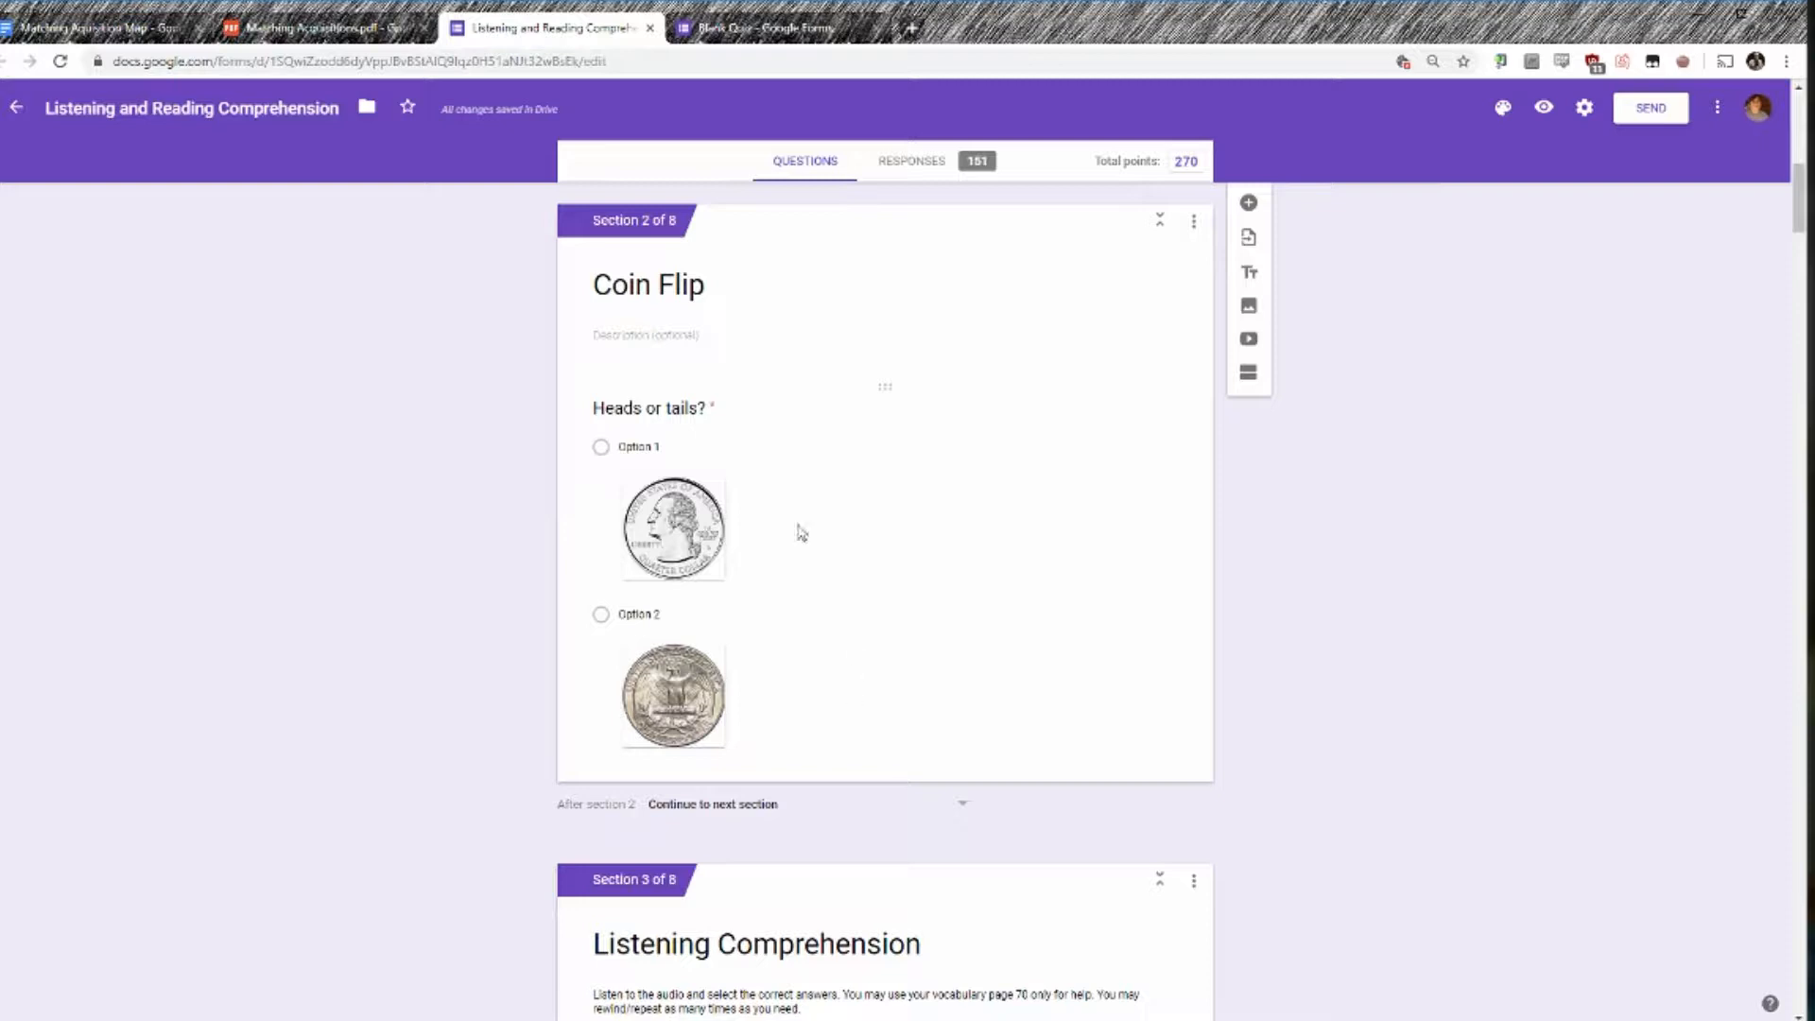
left_click(897, 586)
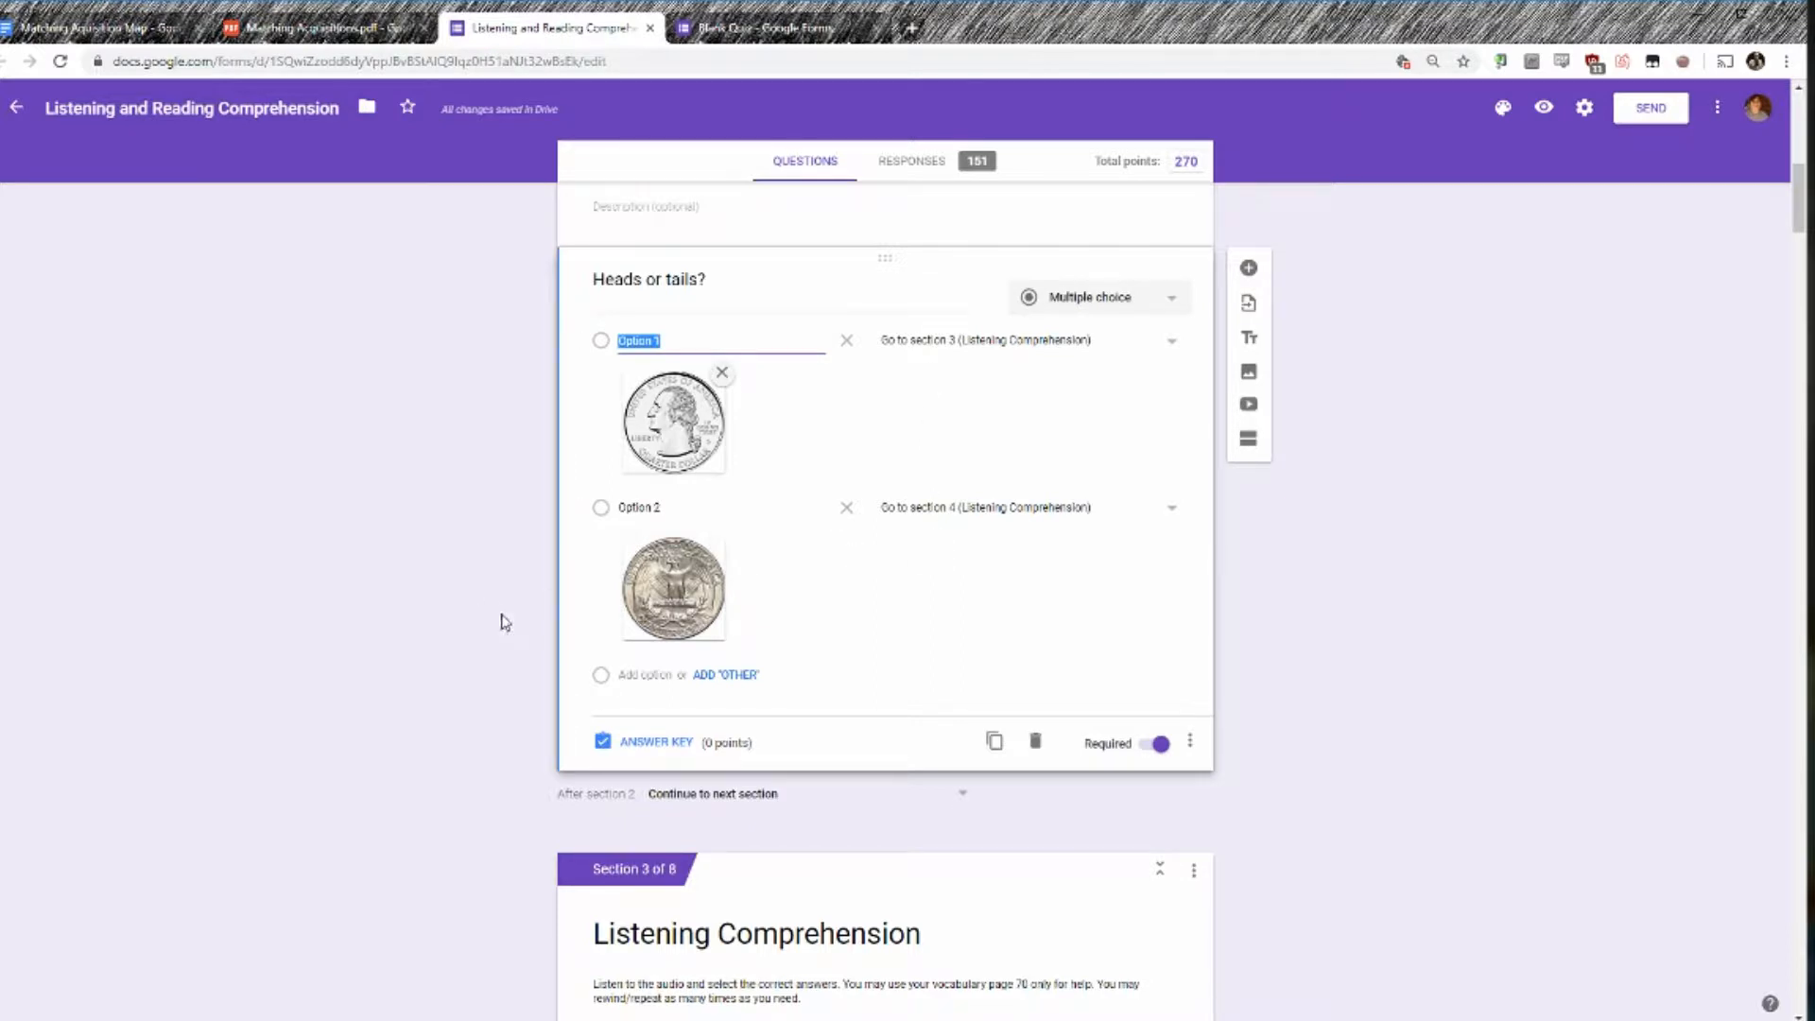
Review the two Listening Comprehension sections, their videos and questions, and the section routing that leads to Color Favorito.
scroll(458, 620, "down", 4)
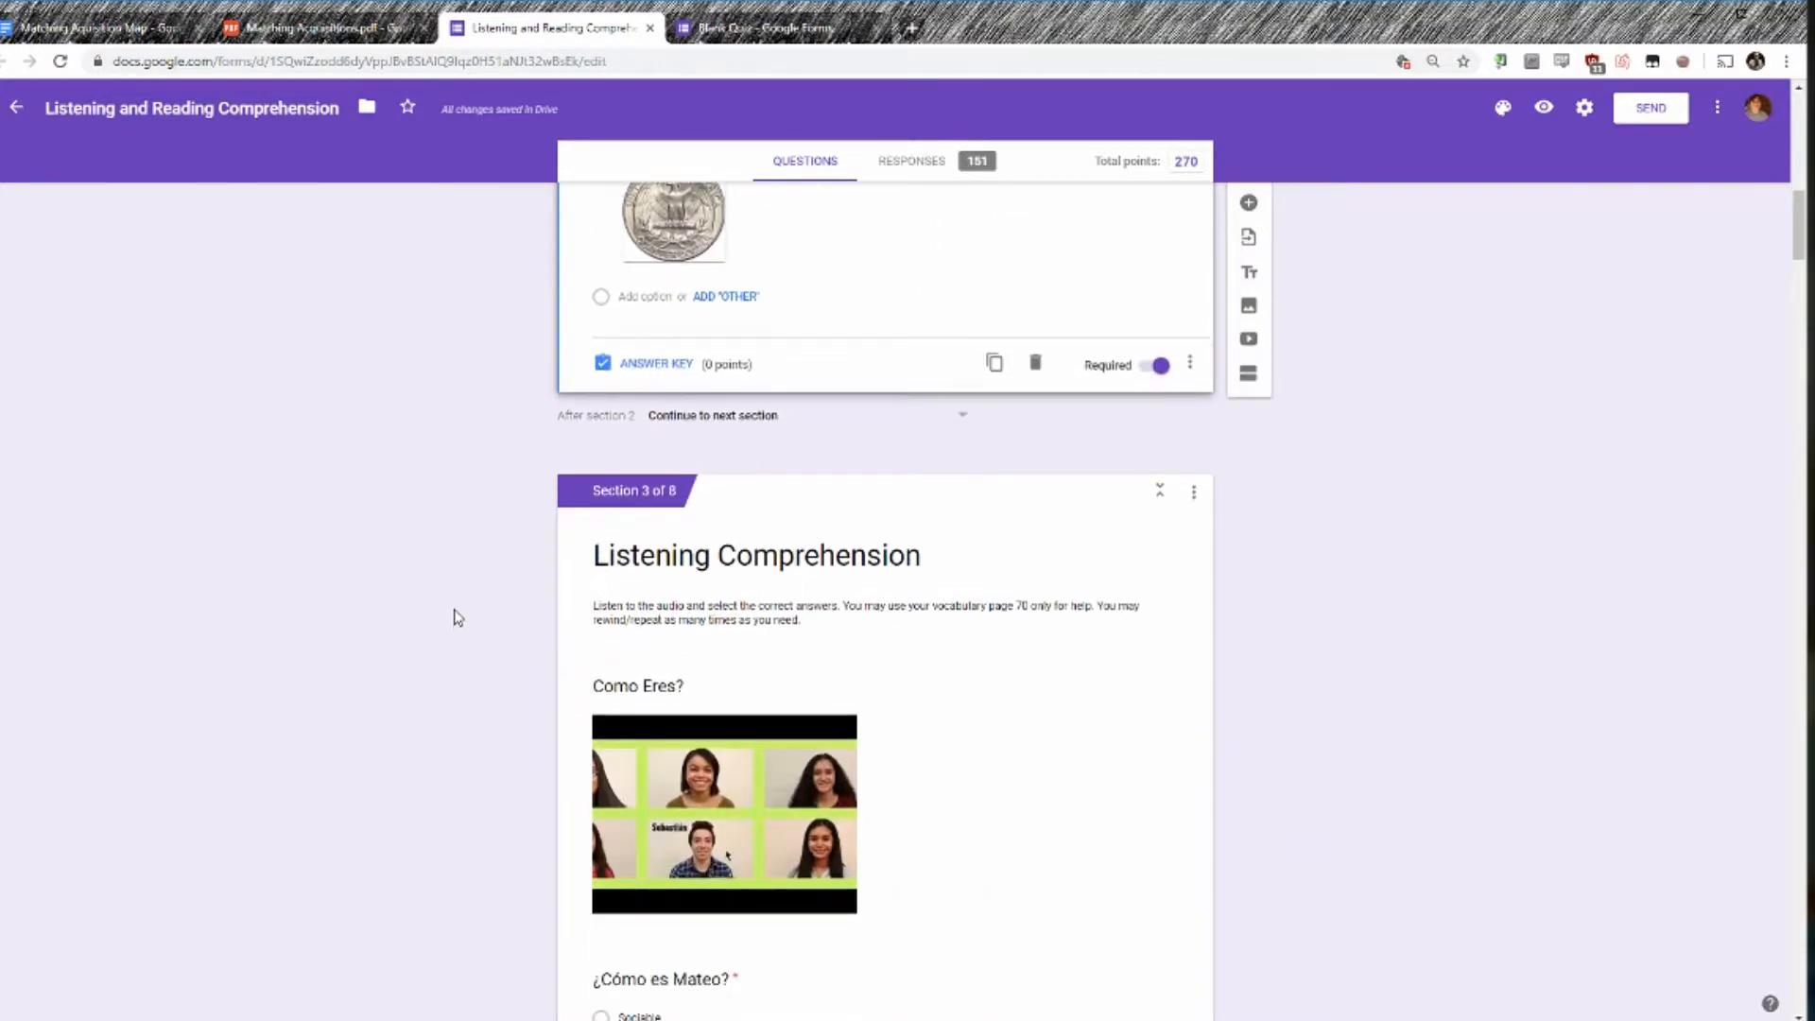
scroll(453, 618, "down", 2)
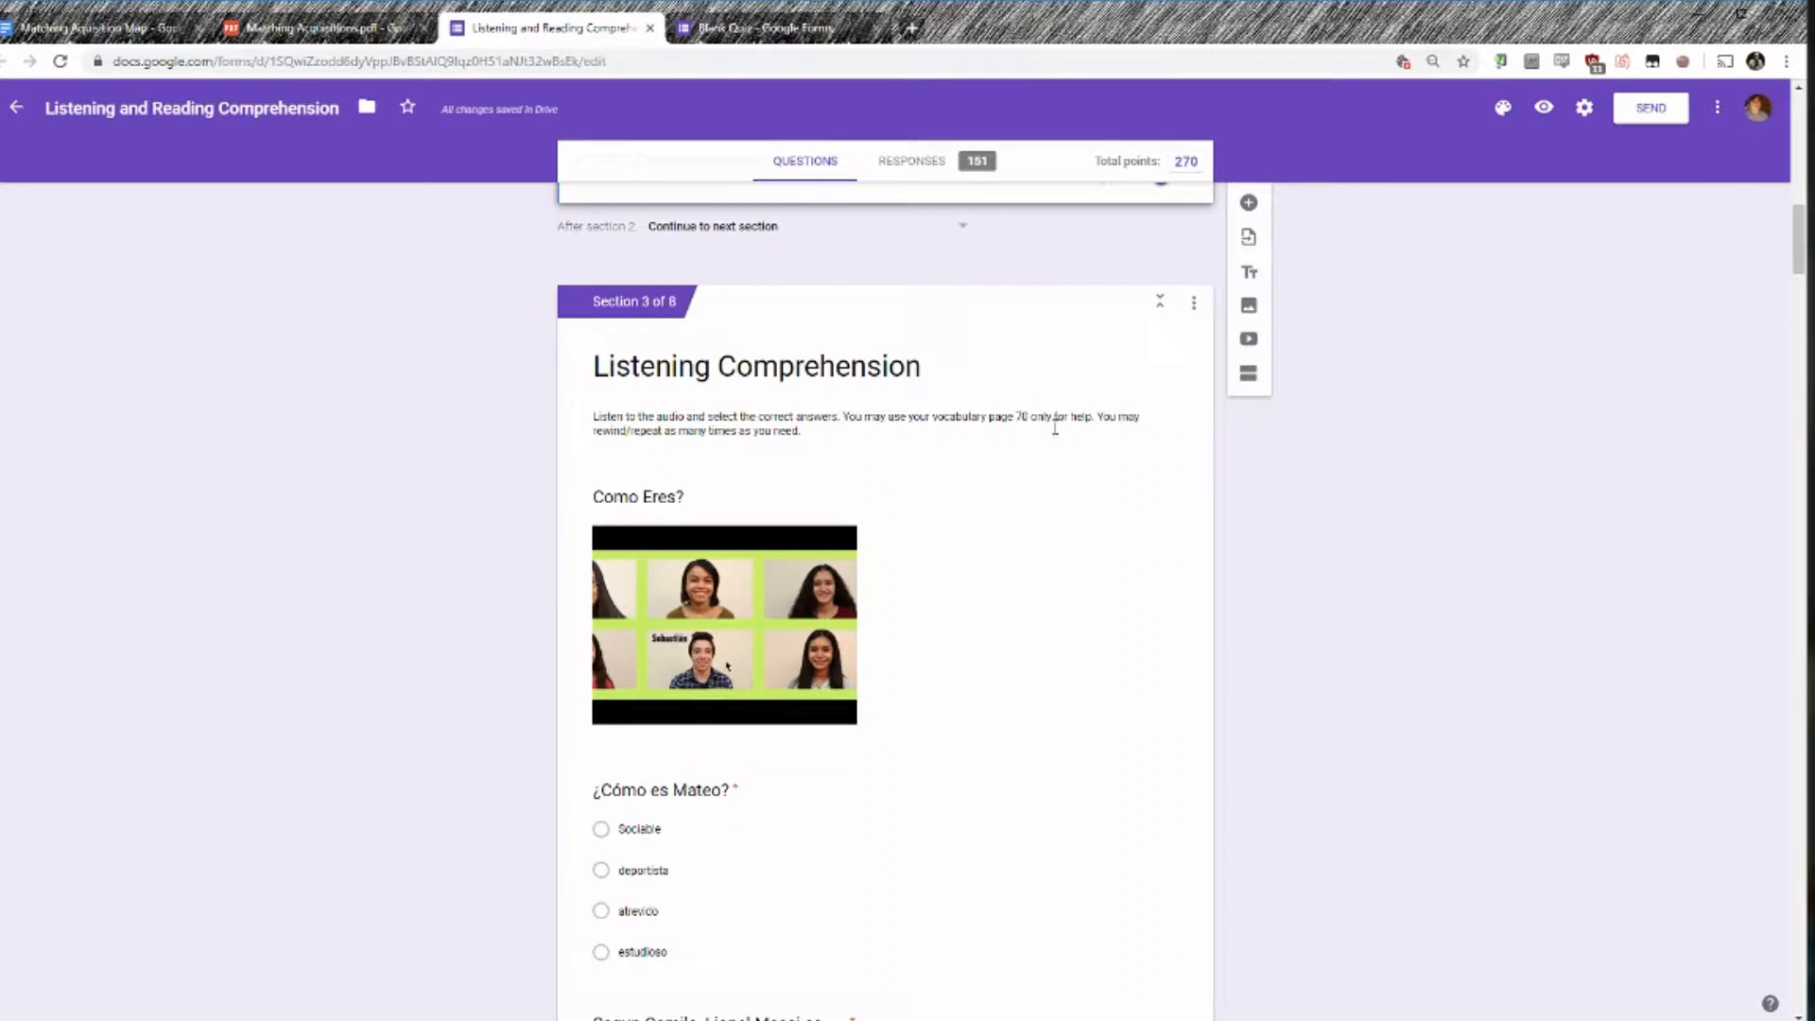
scroll(539, 478, "down", 2)
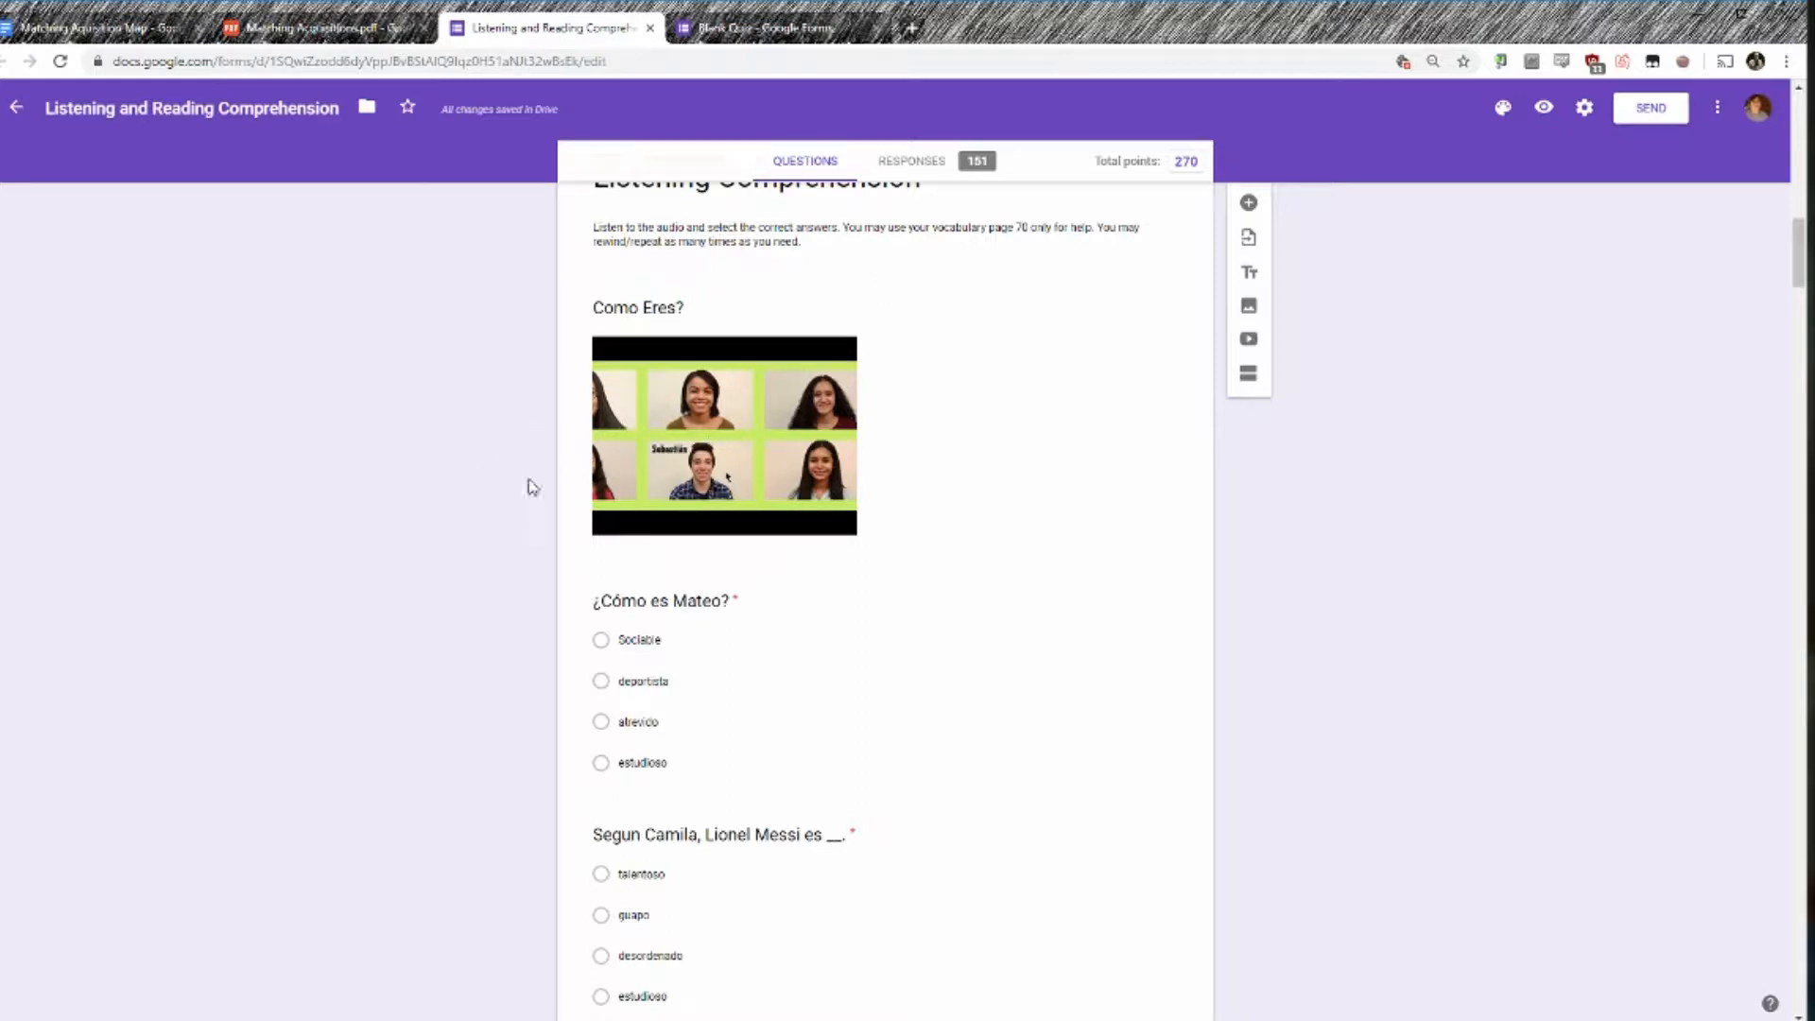
scroll(535, 483, "down", 7)
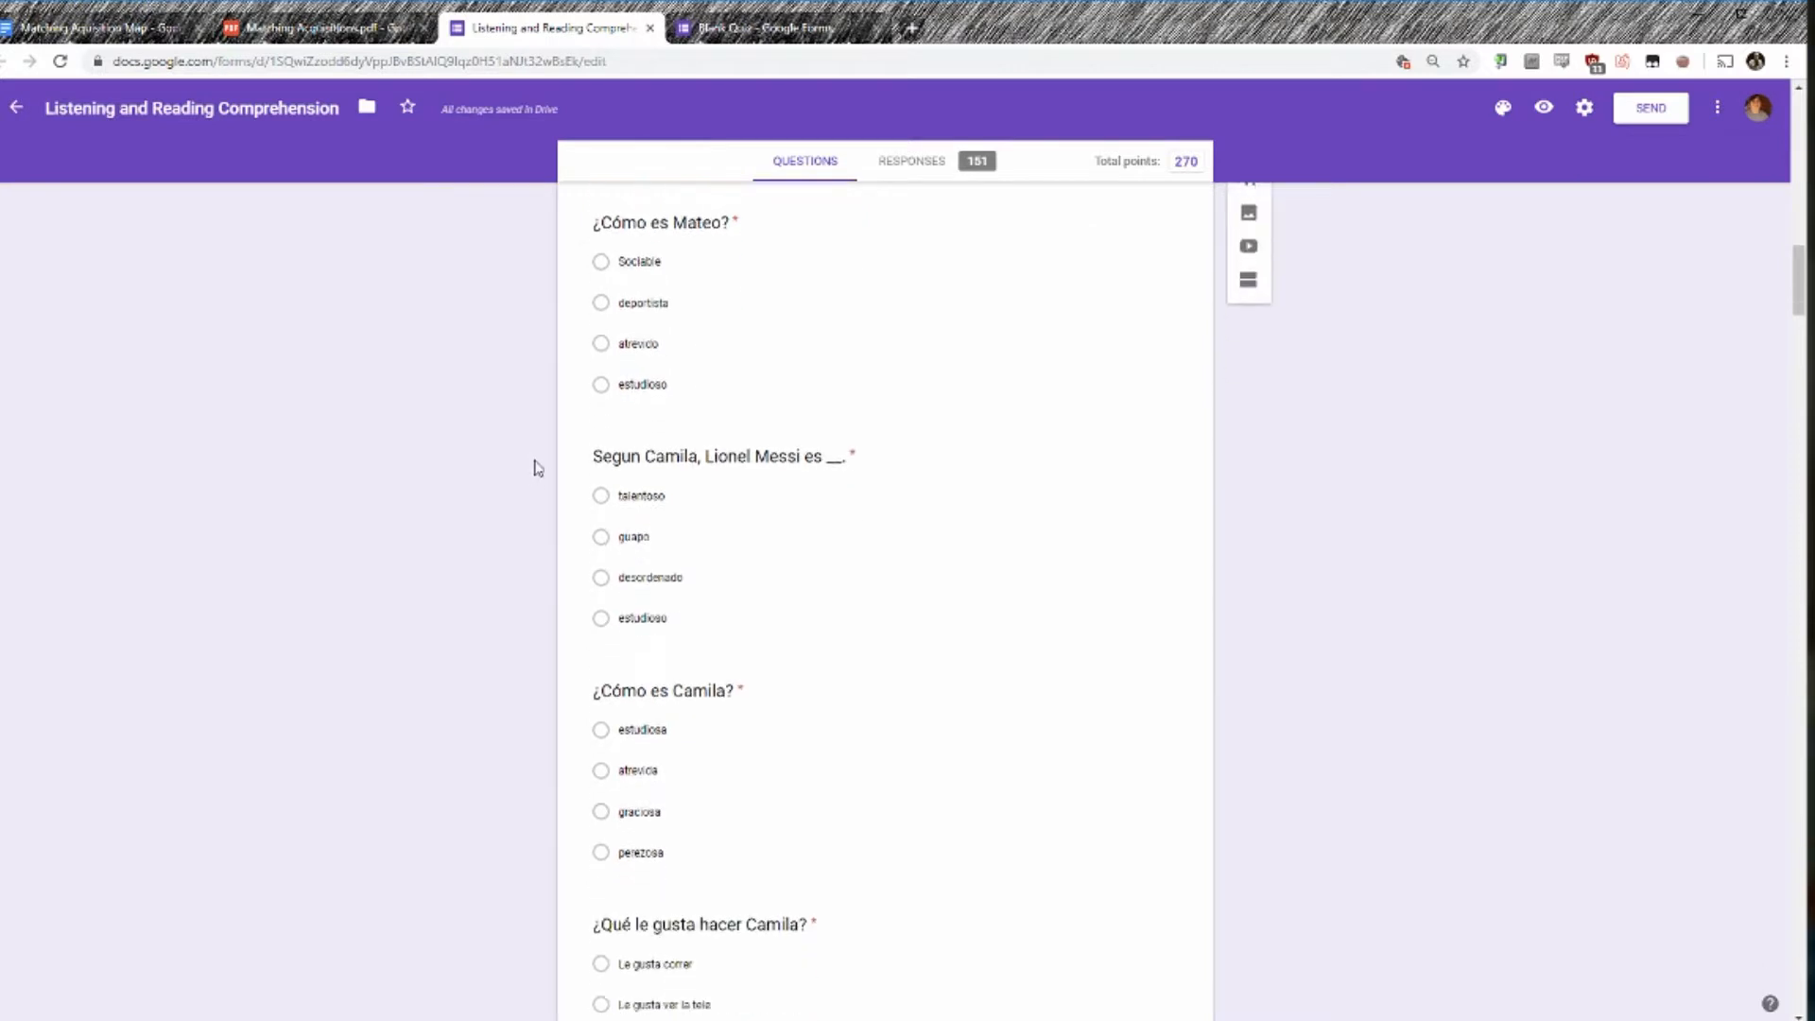
scroll(551, 470, "down", 9)
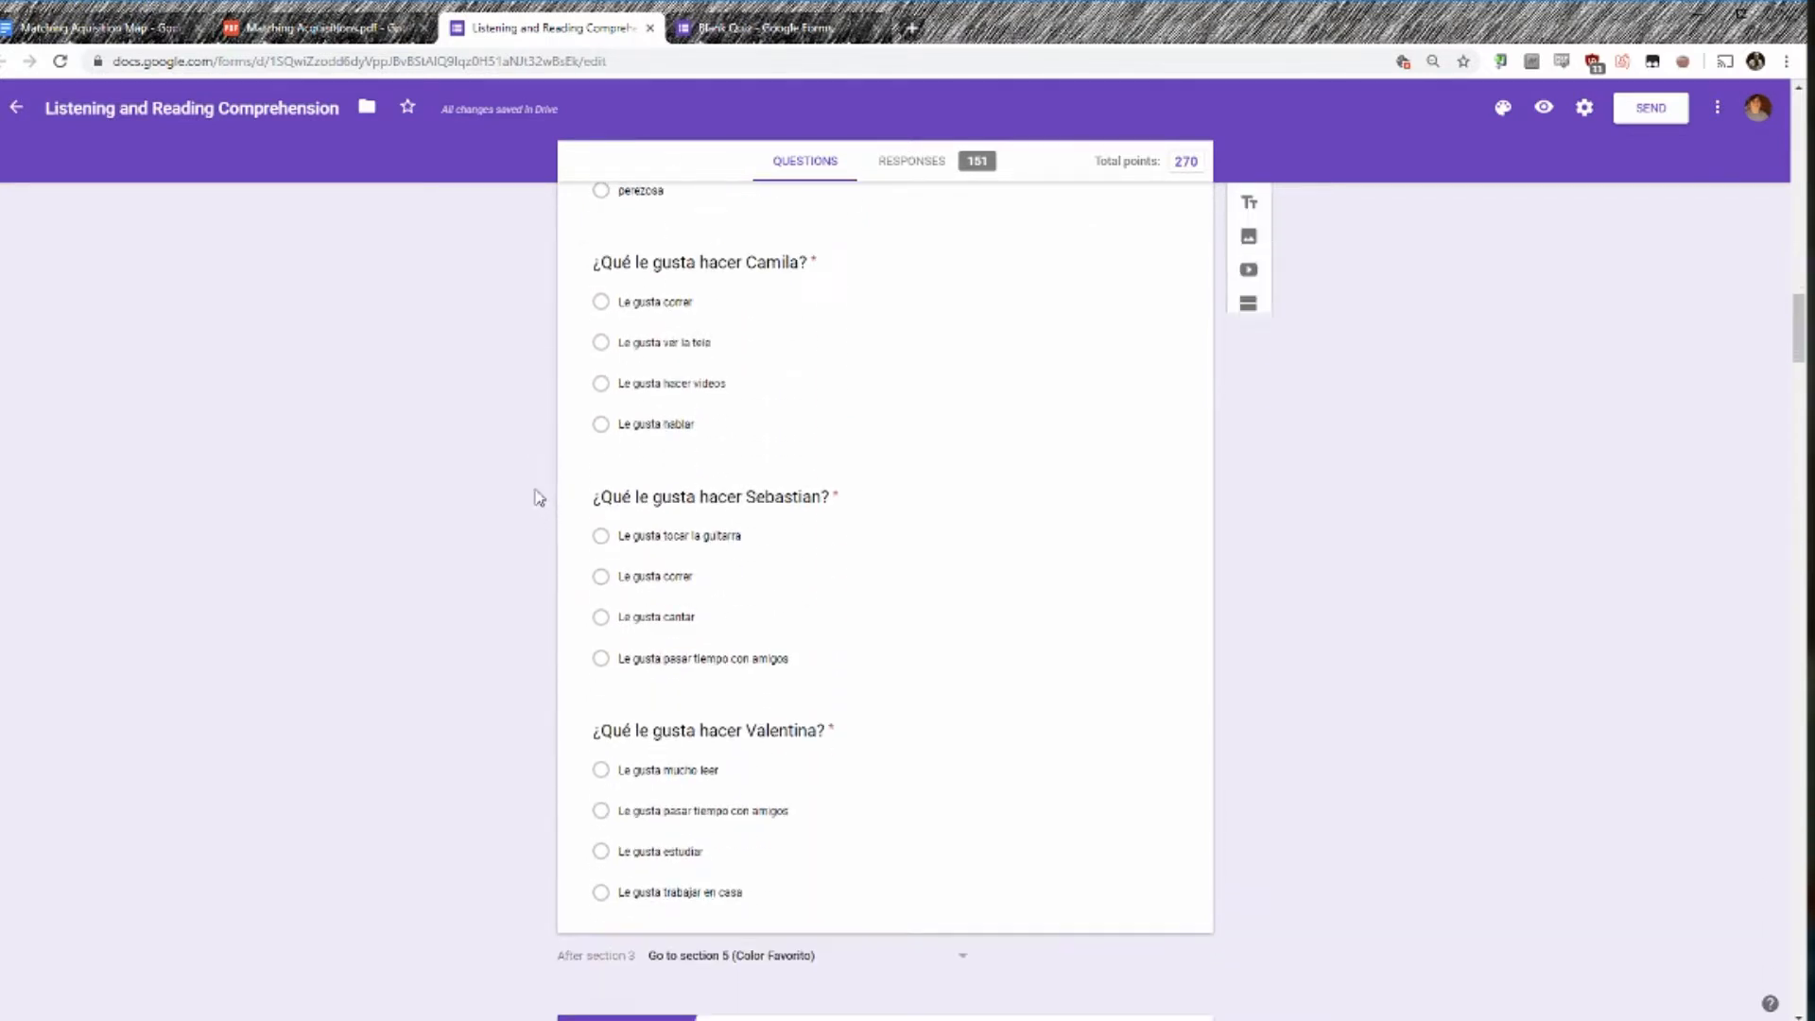
scroll(551, 482, "down", 3)
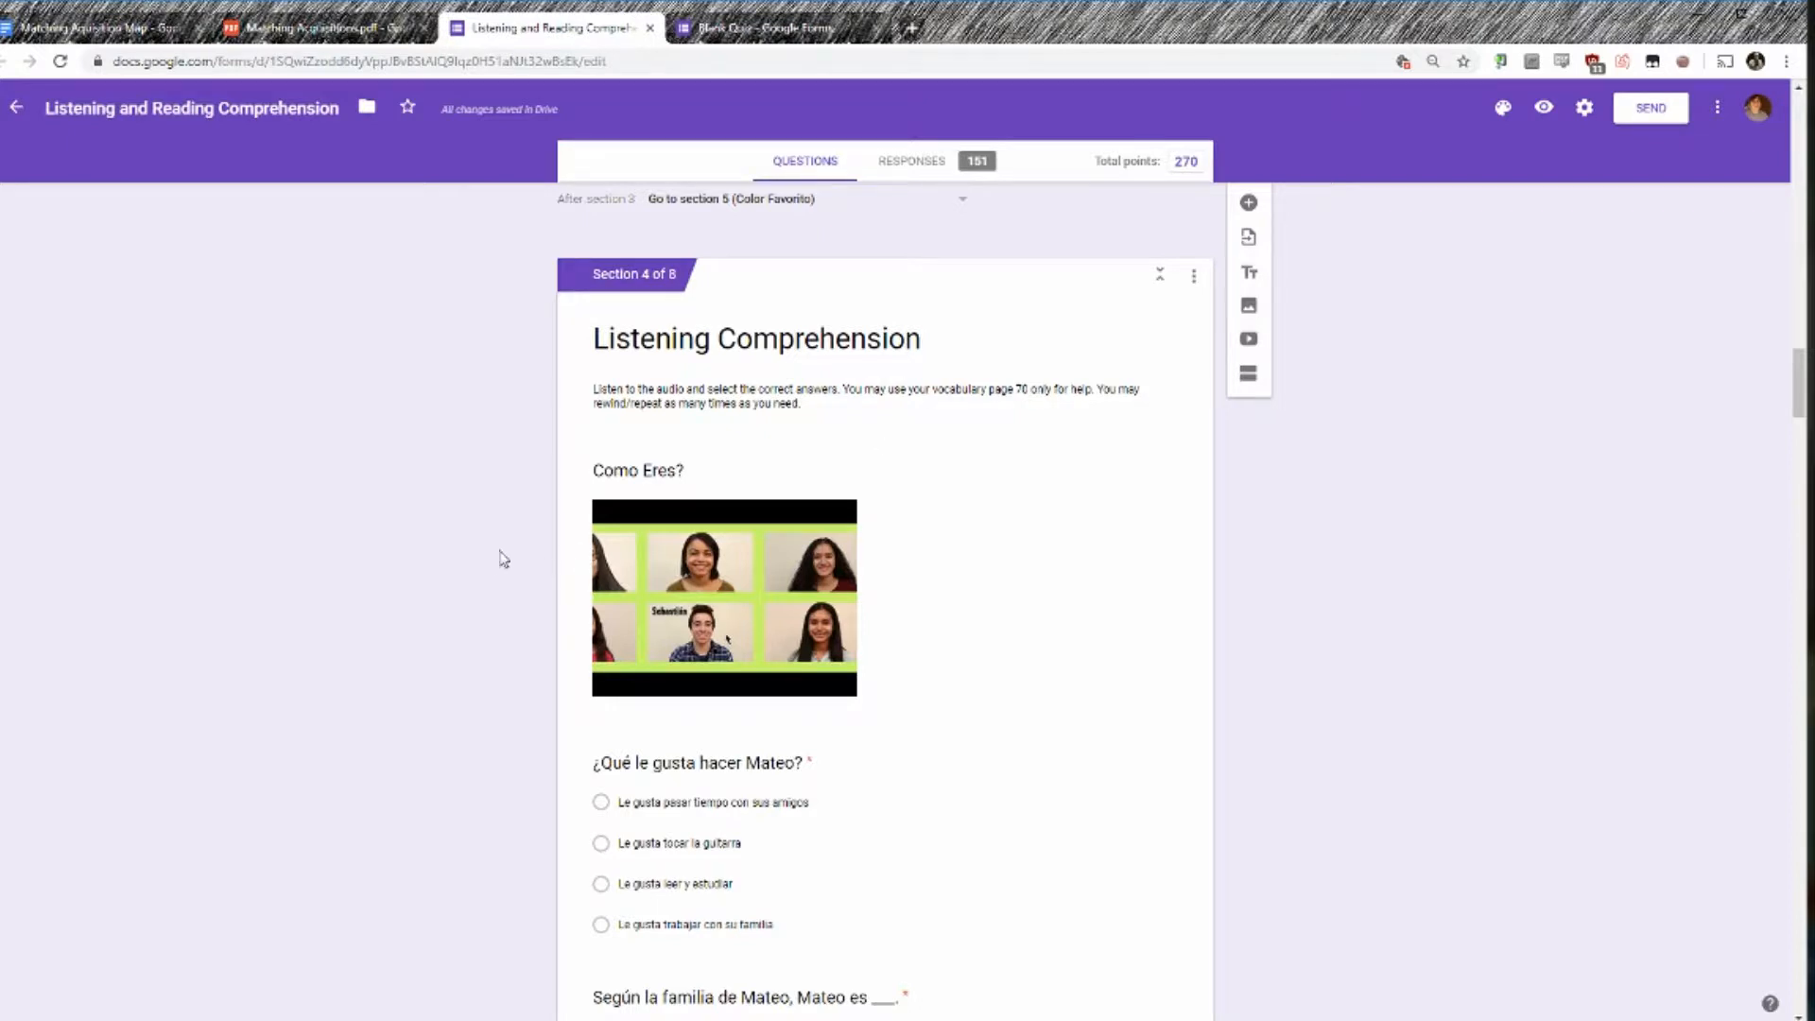
scroll(501, 558, "down", 4)
scroll(509, 492, "down", 7)
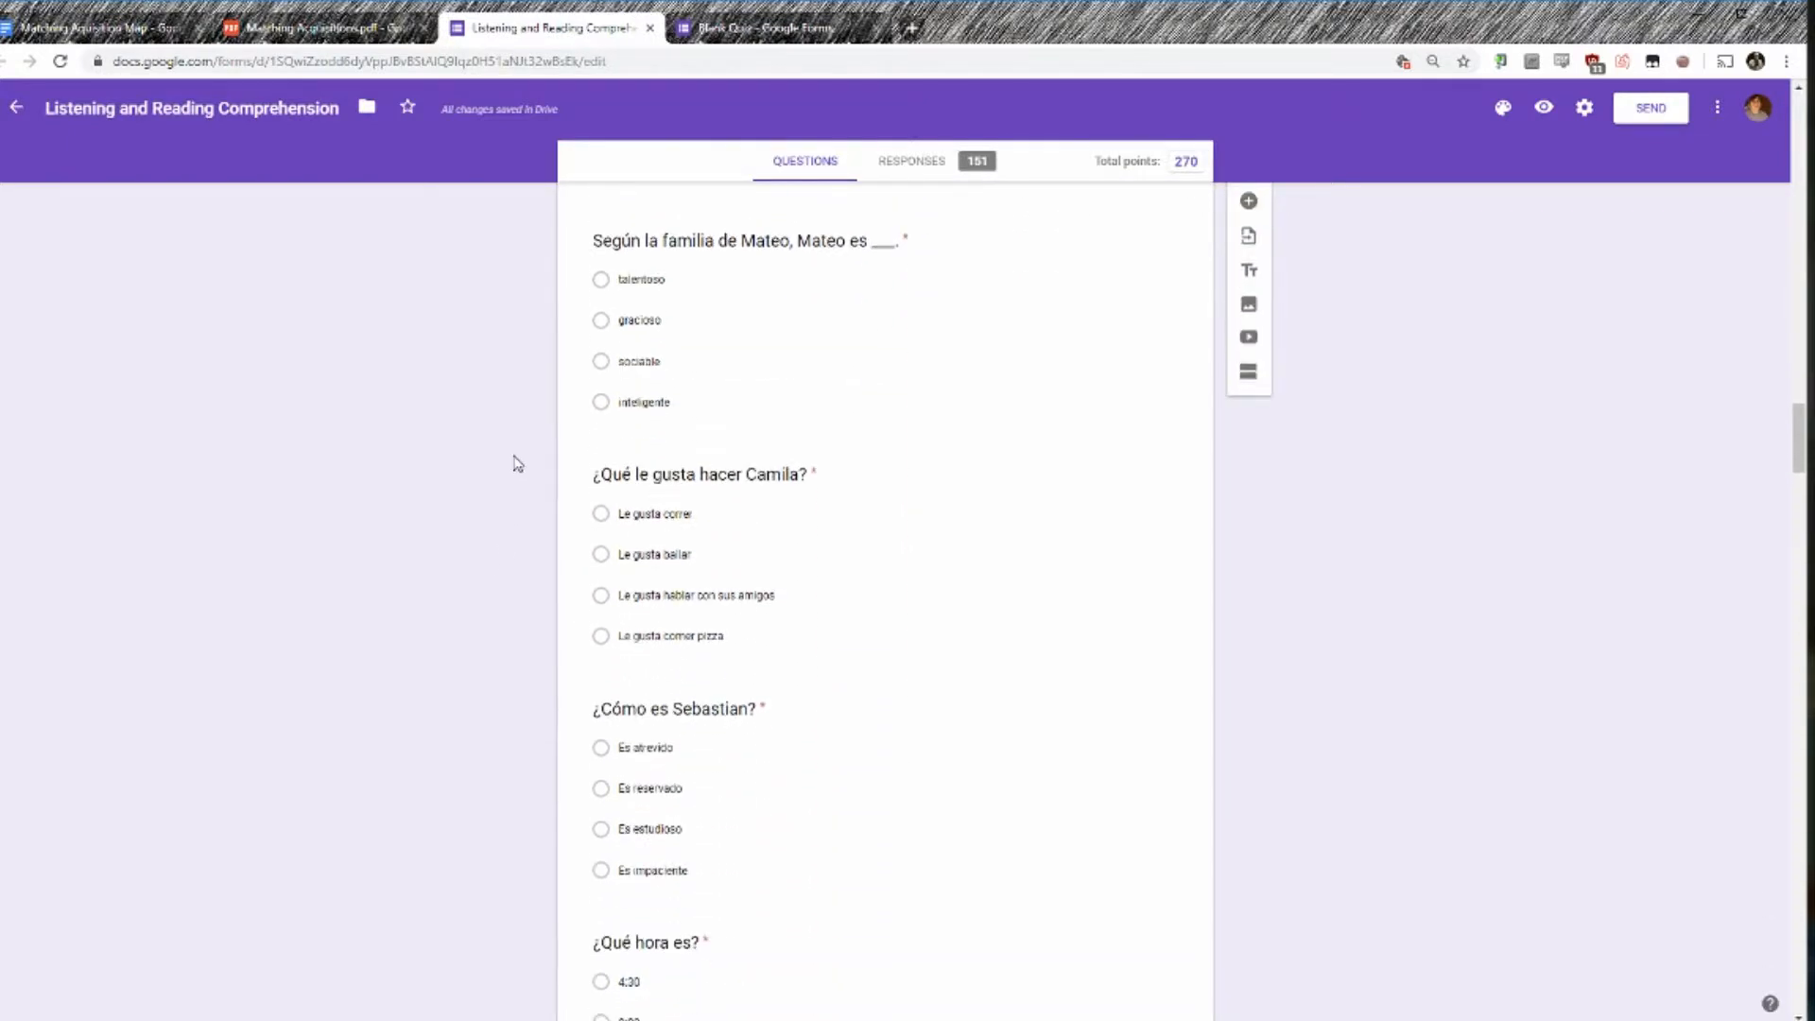
scroll(534, 472, "down", 3)
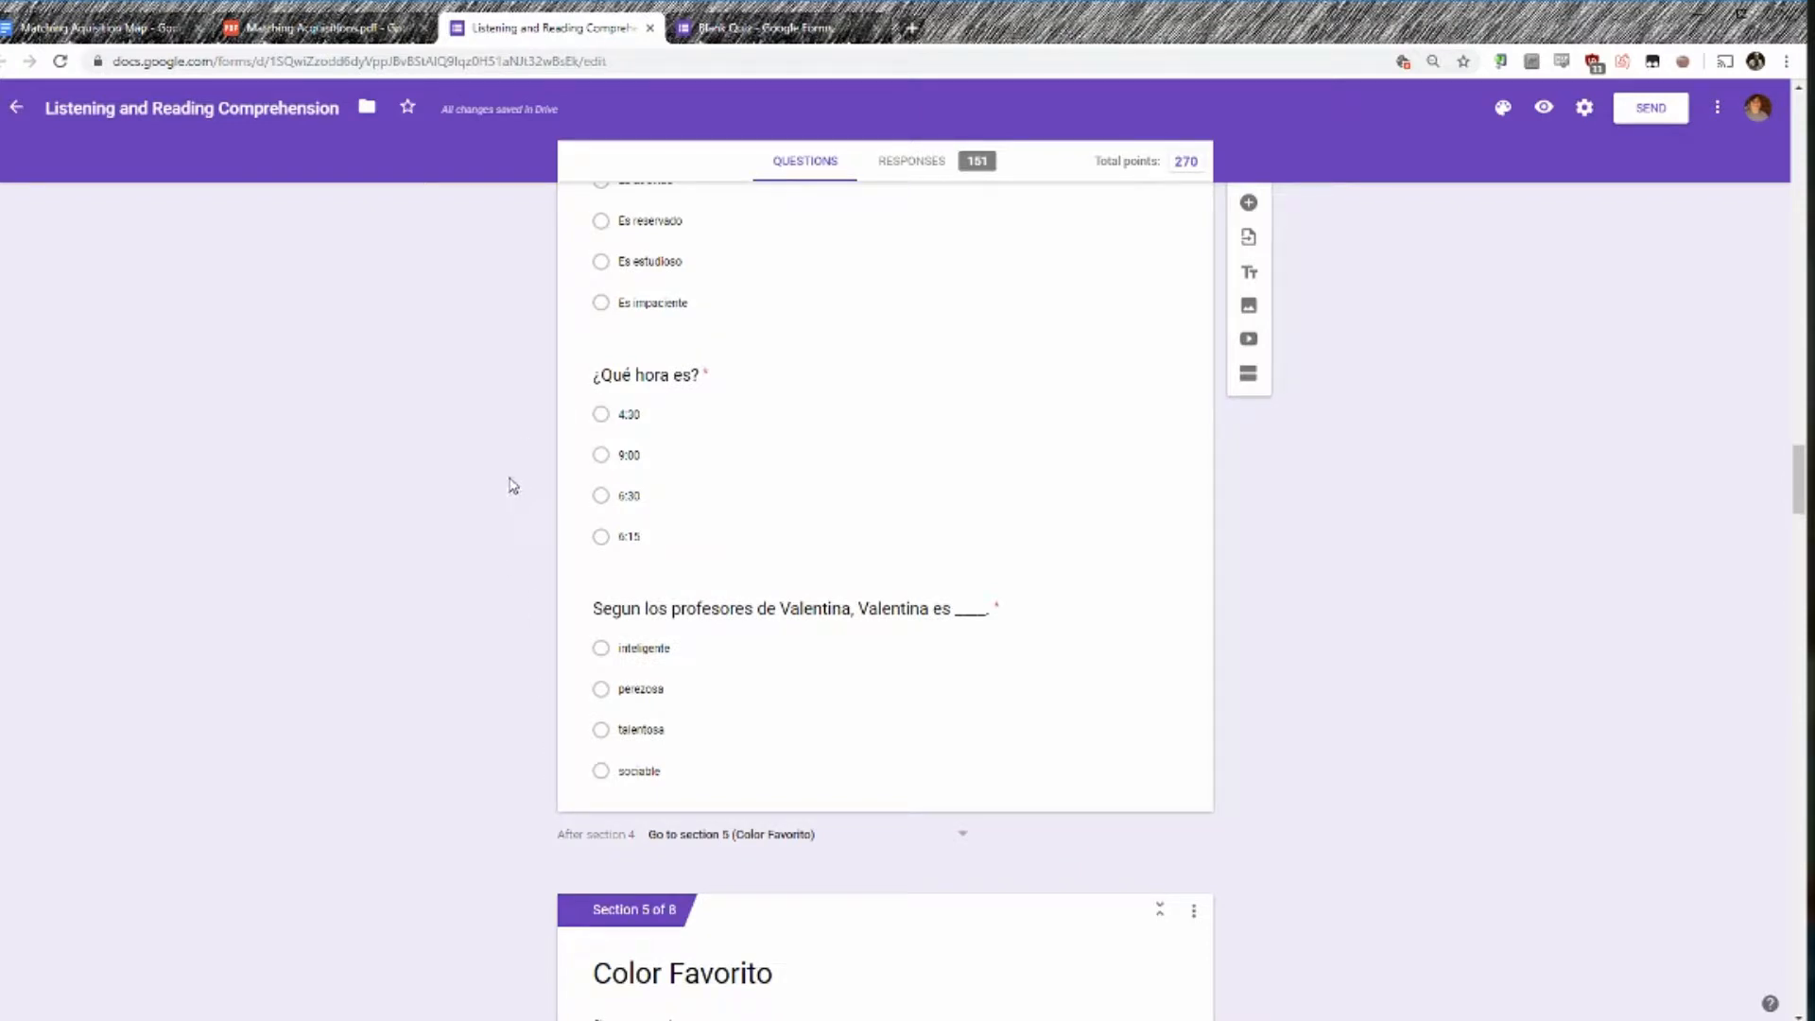
scroll(511, 484, "up", 6)
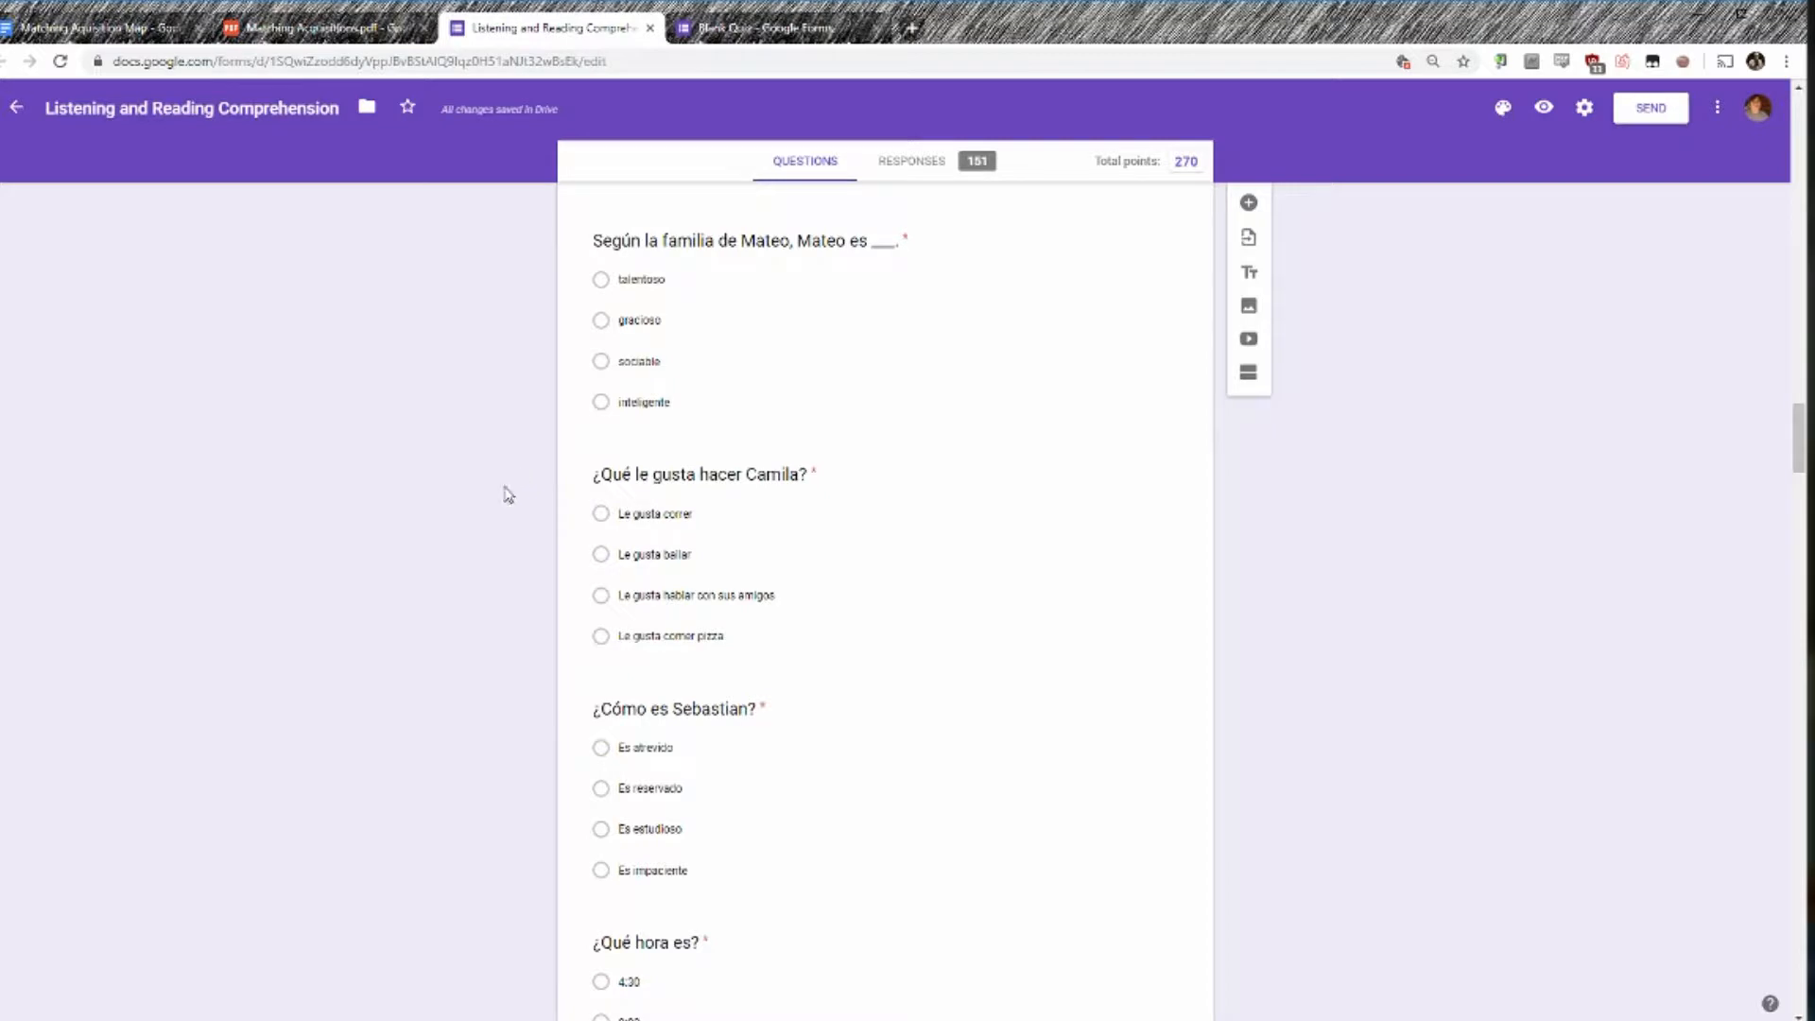
scroll(506, 501, "down", 8)
scroll(534, 507, "down", 4)
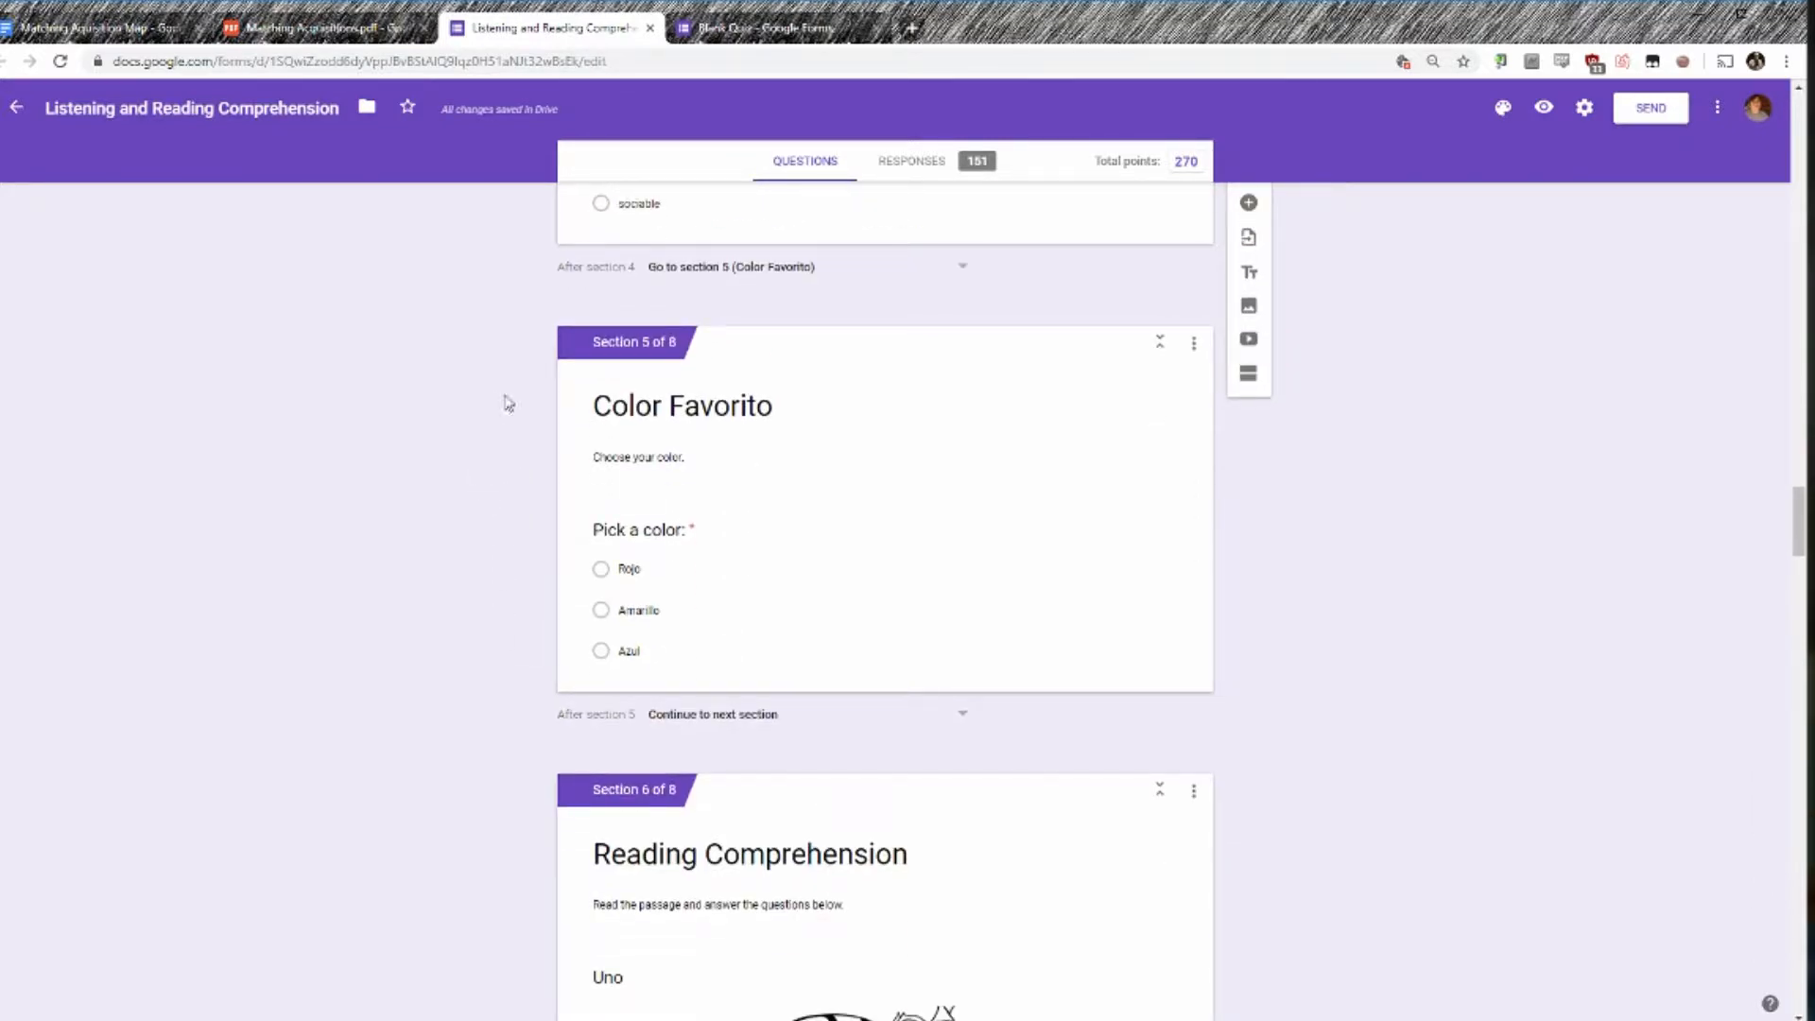
Review the passages, questions and submission routing of the three Reading Comprehension sections, and return to the start of the form.
scroll(477, 538, "down", 6)
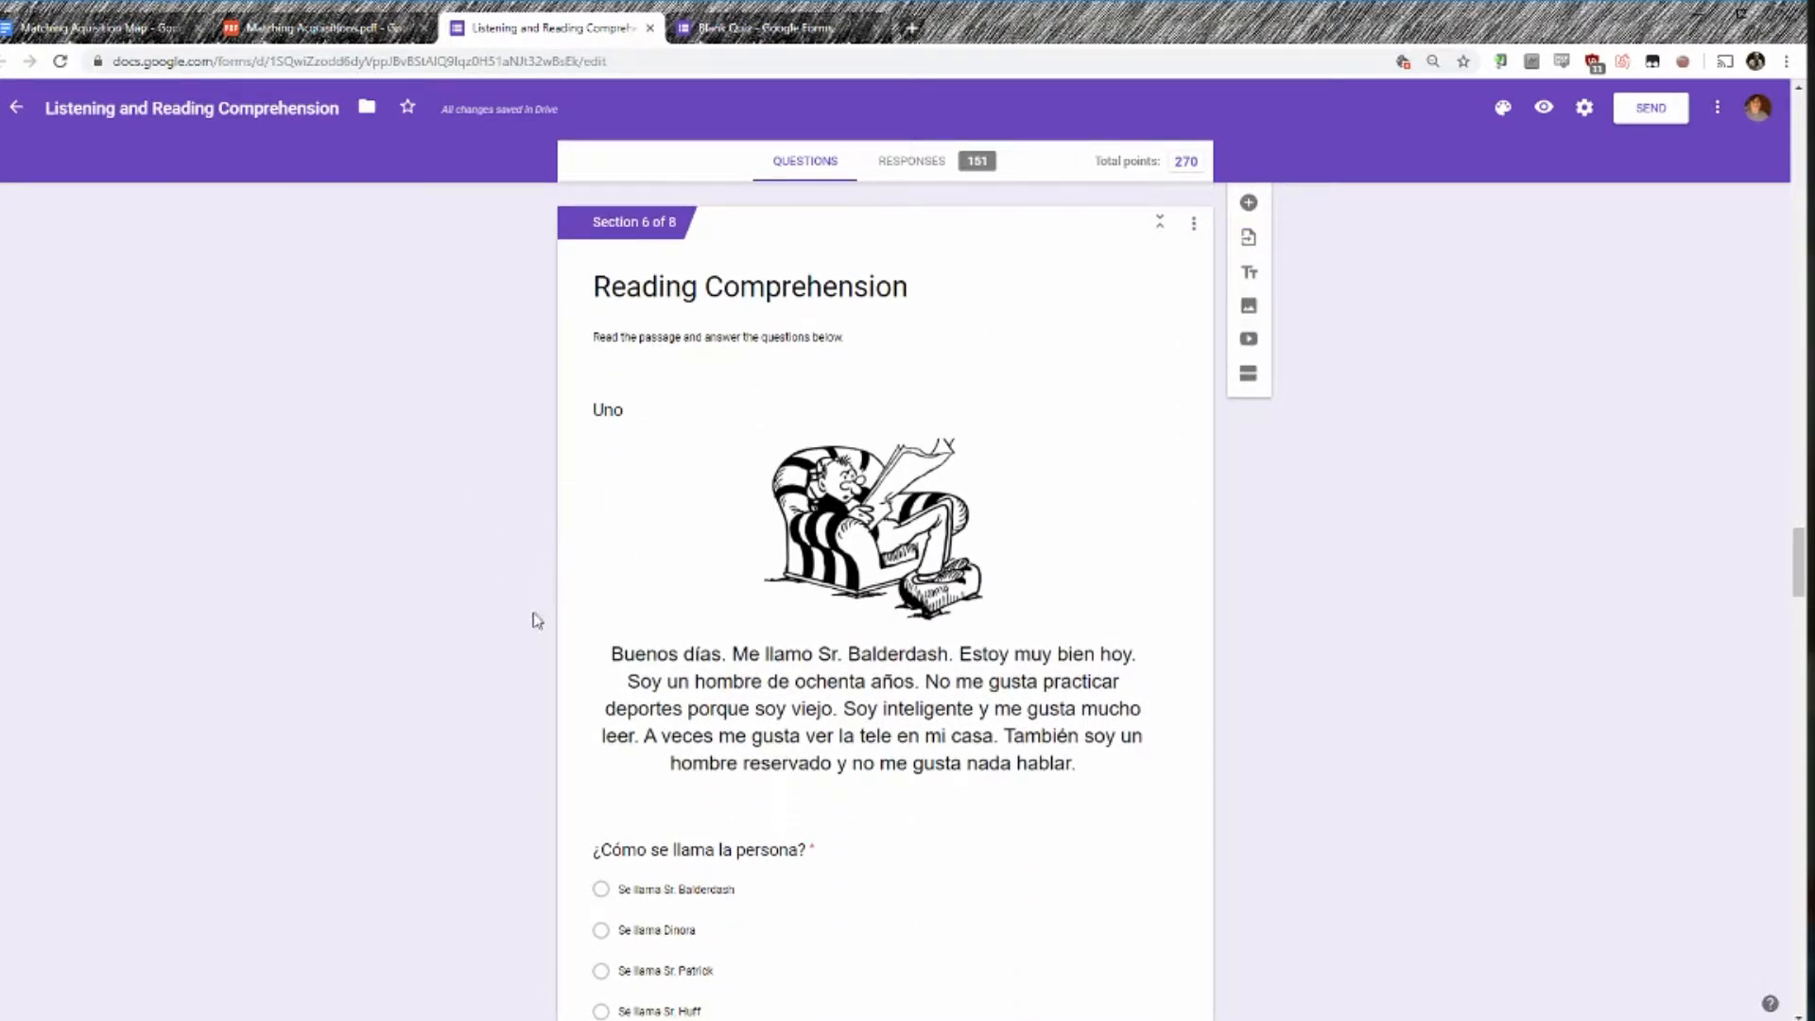
scroll(453, 535, "down", 8)
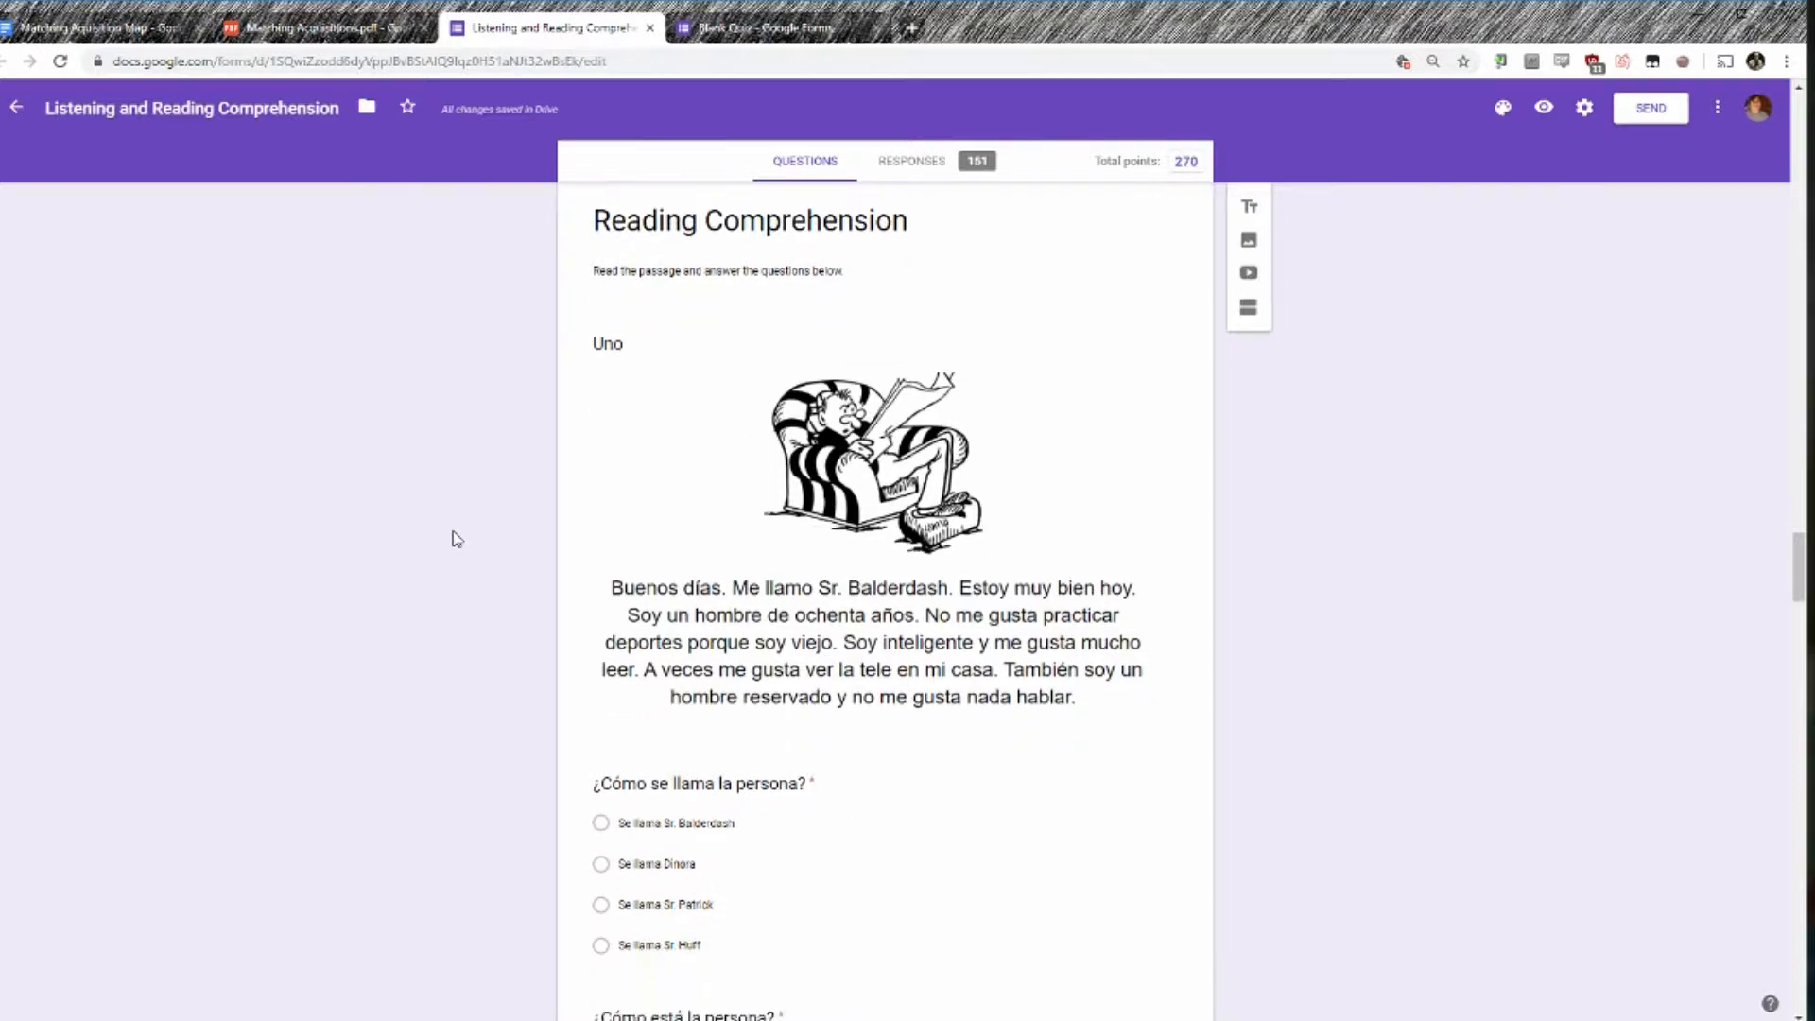
scroll(498, 601, "down", 10)
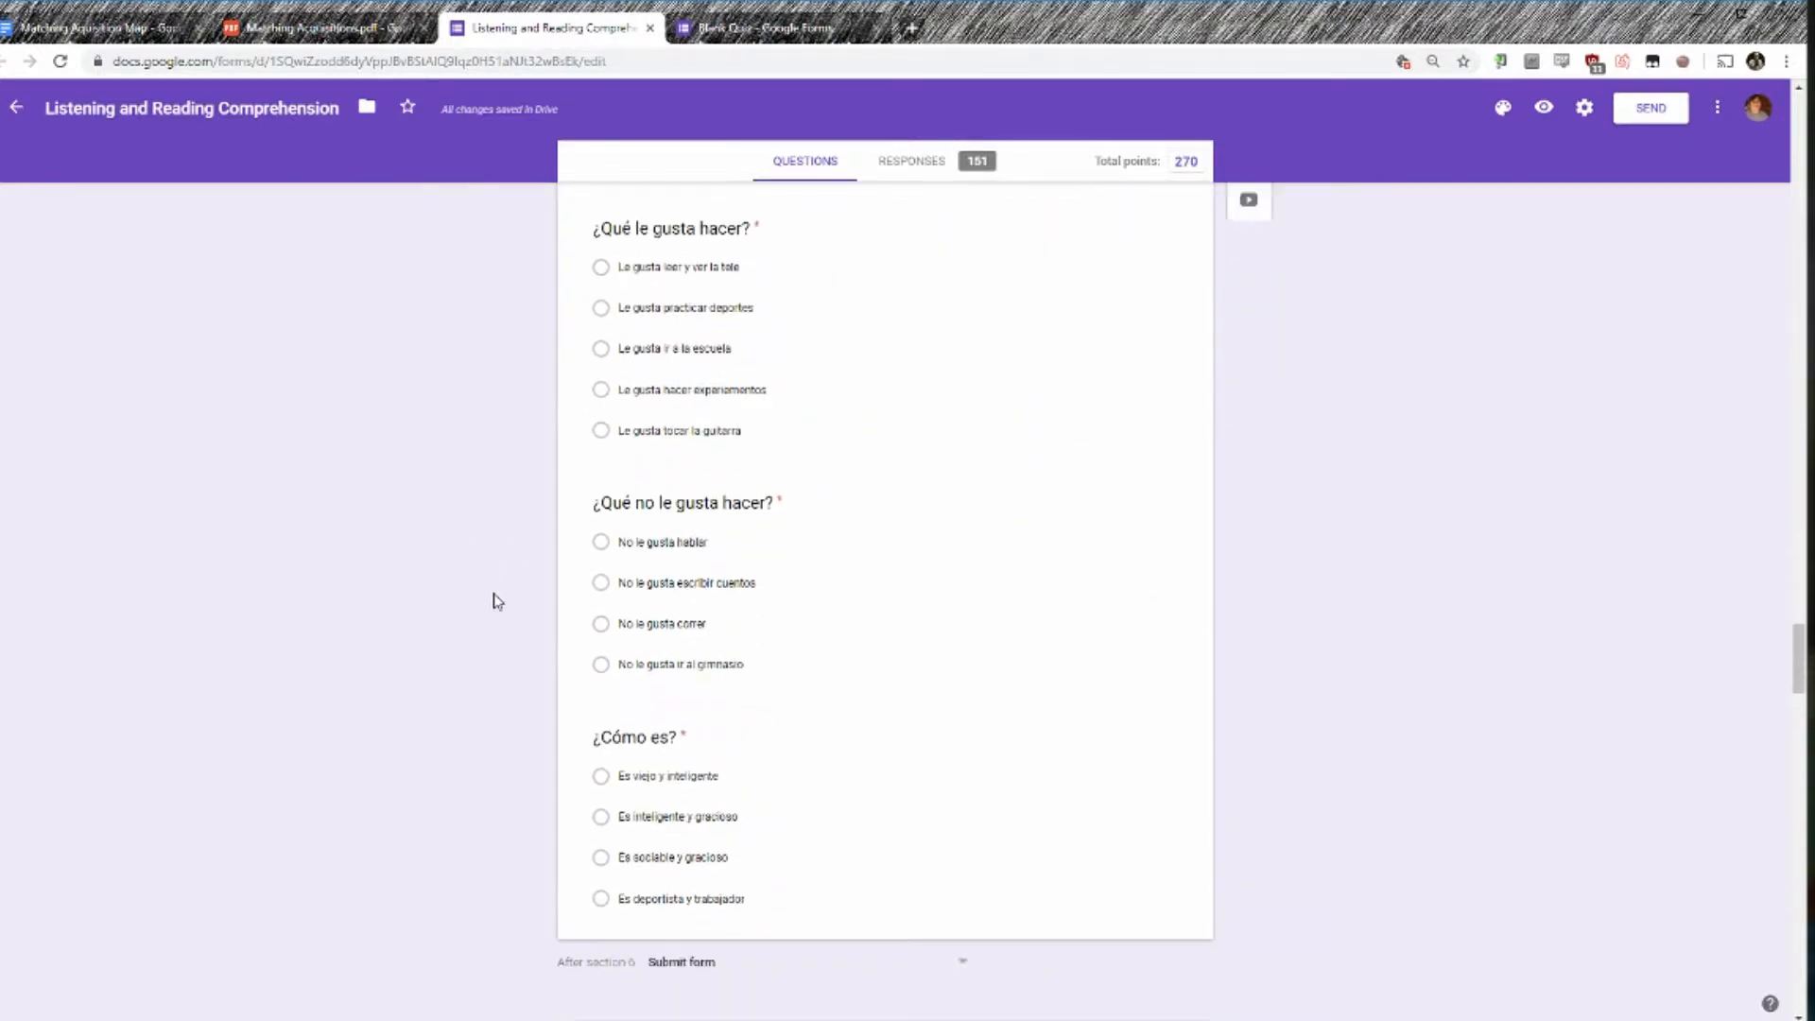
scroll(502, 590, "down", 11)
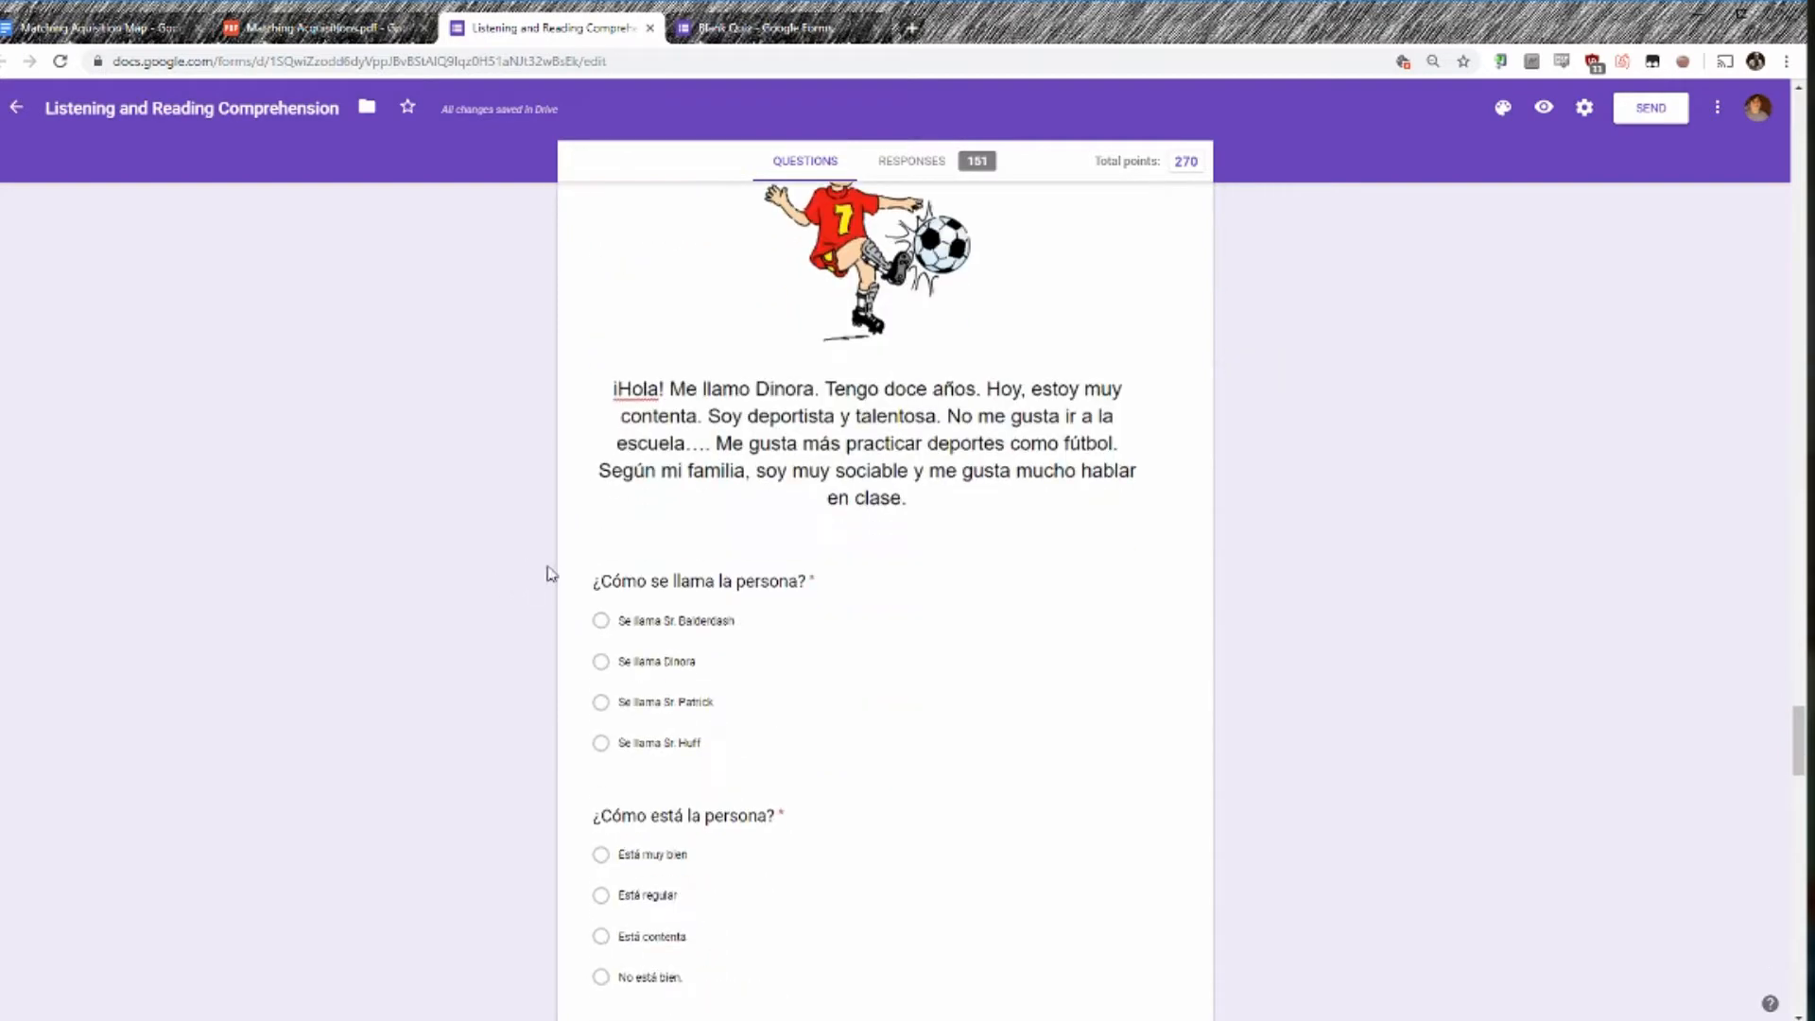
scroll(541, 593, "down", 12)
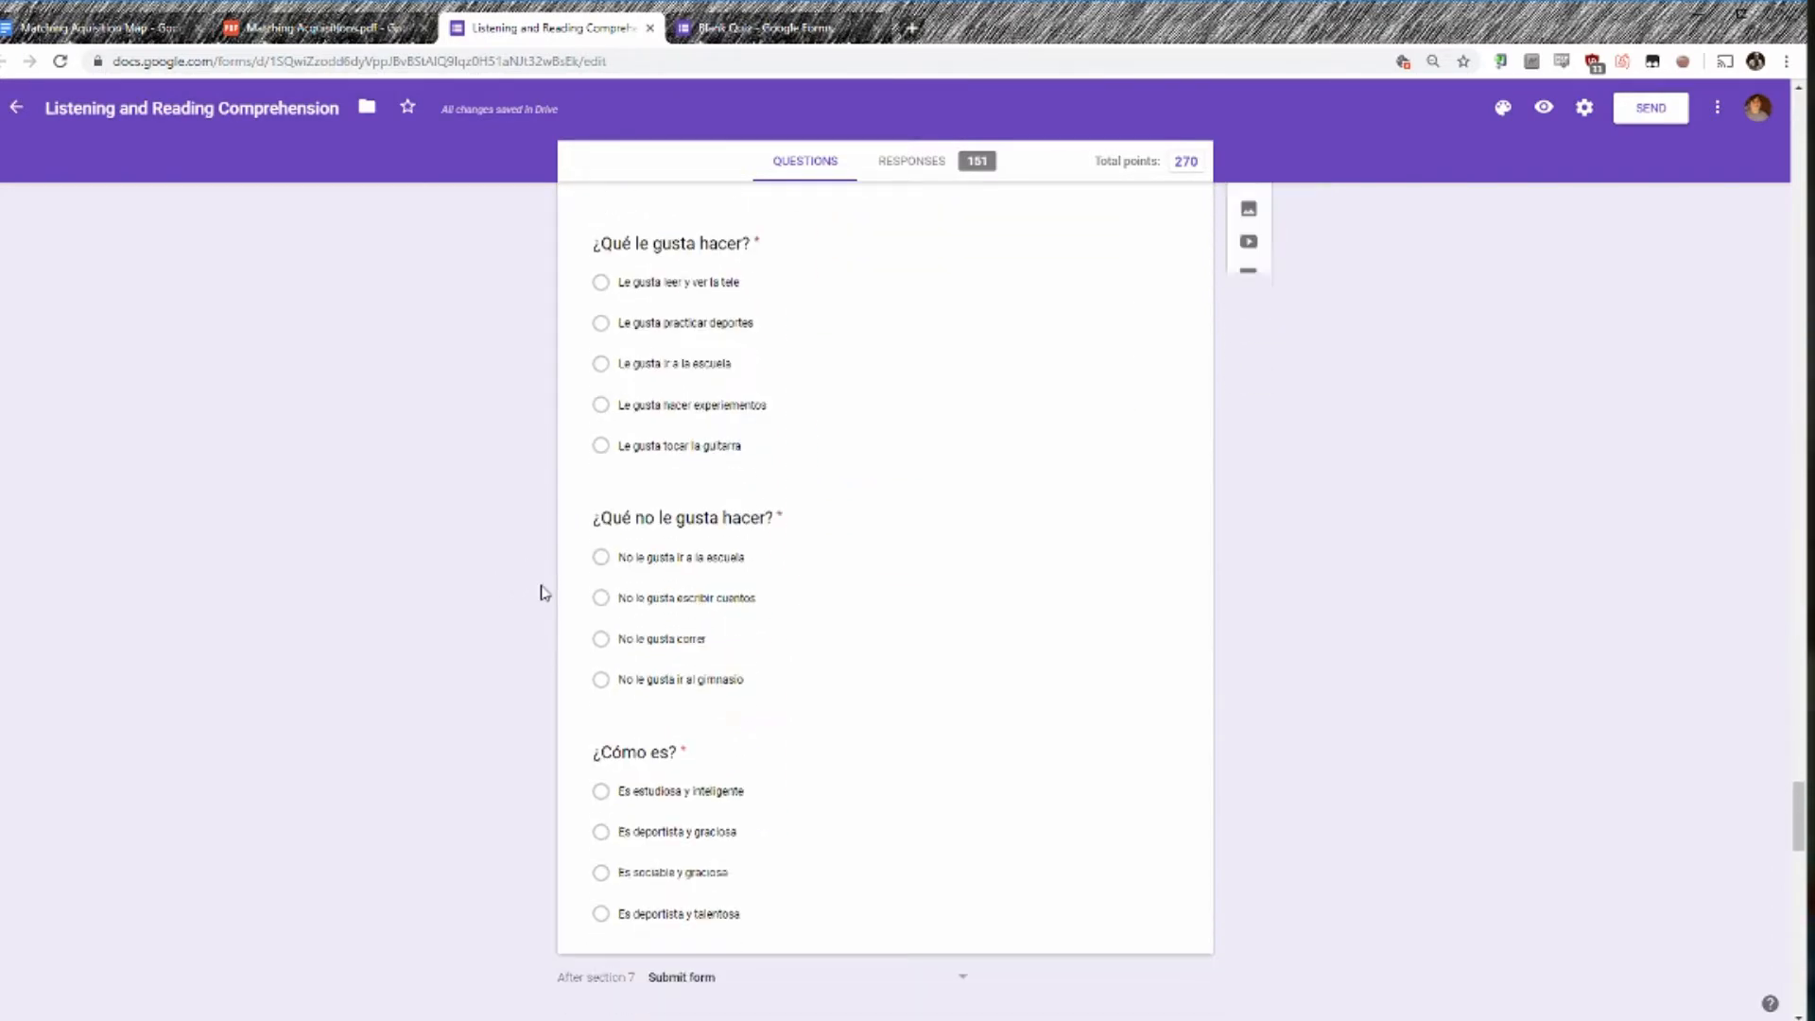
scroll(542, 593, "down", 10)
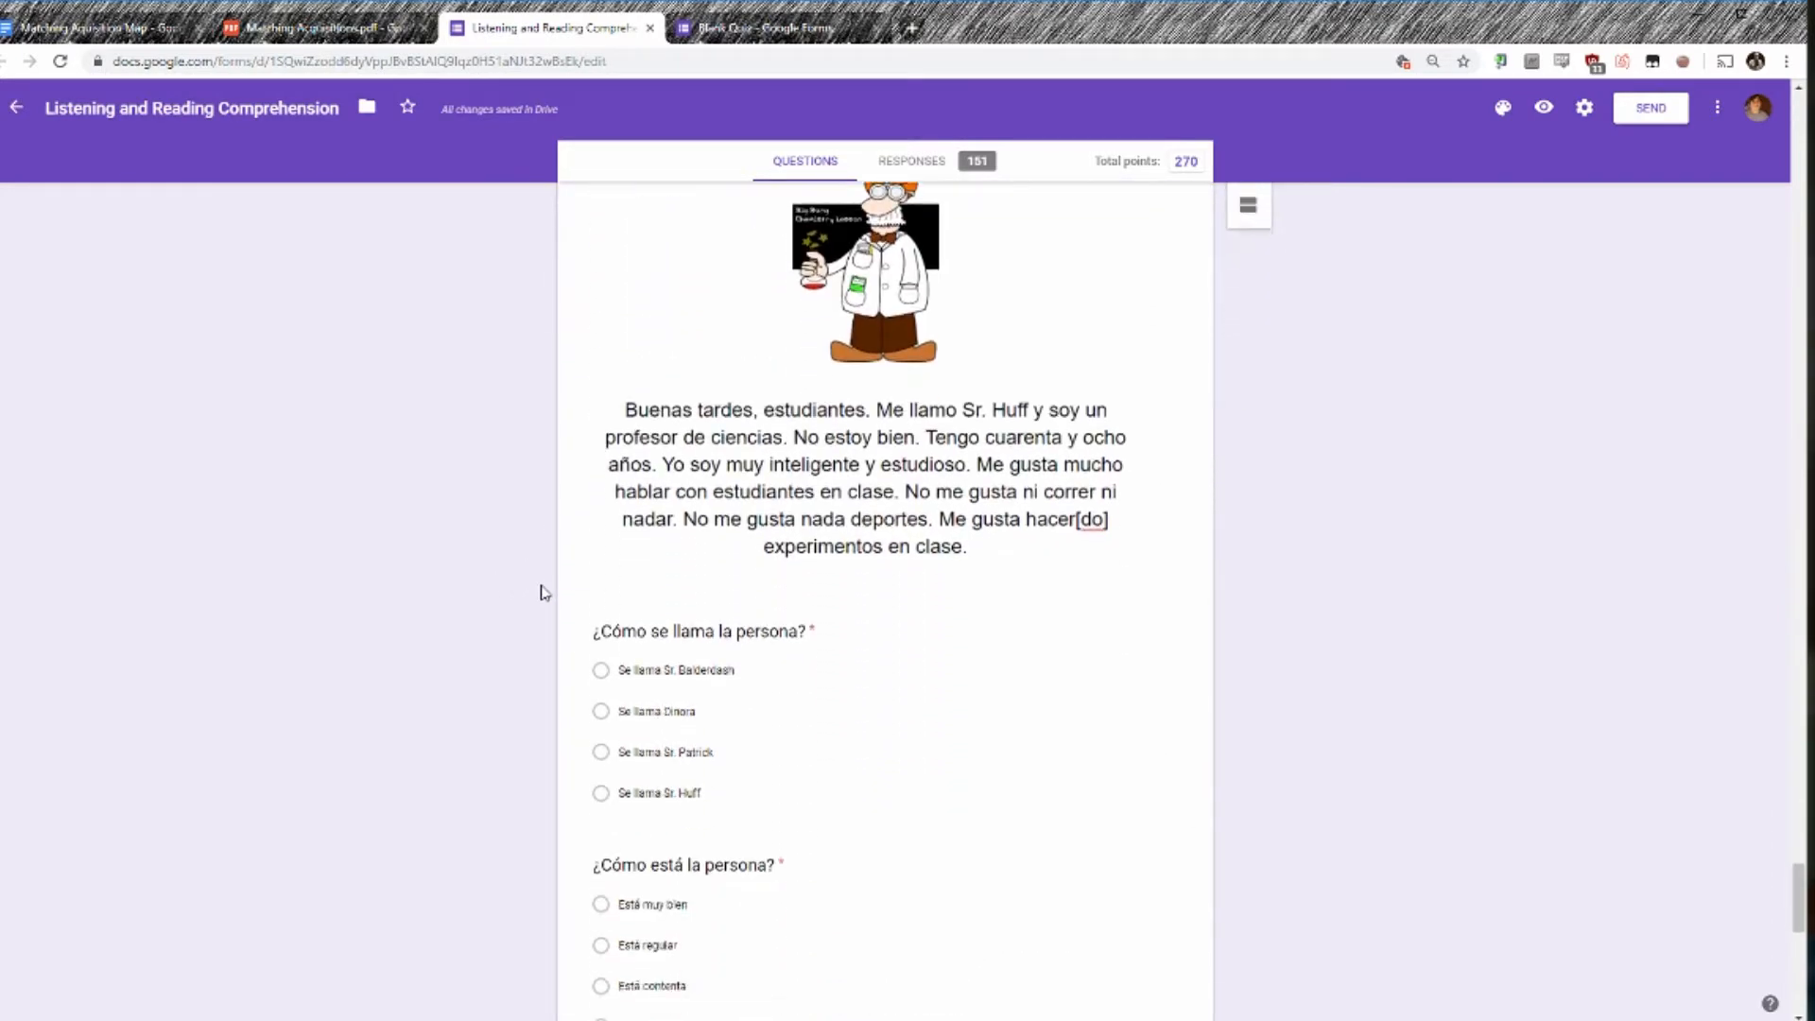
scroll(542, 592, "down", 6)
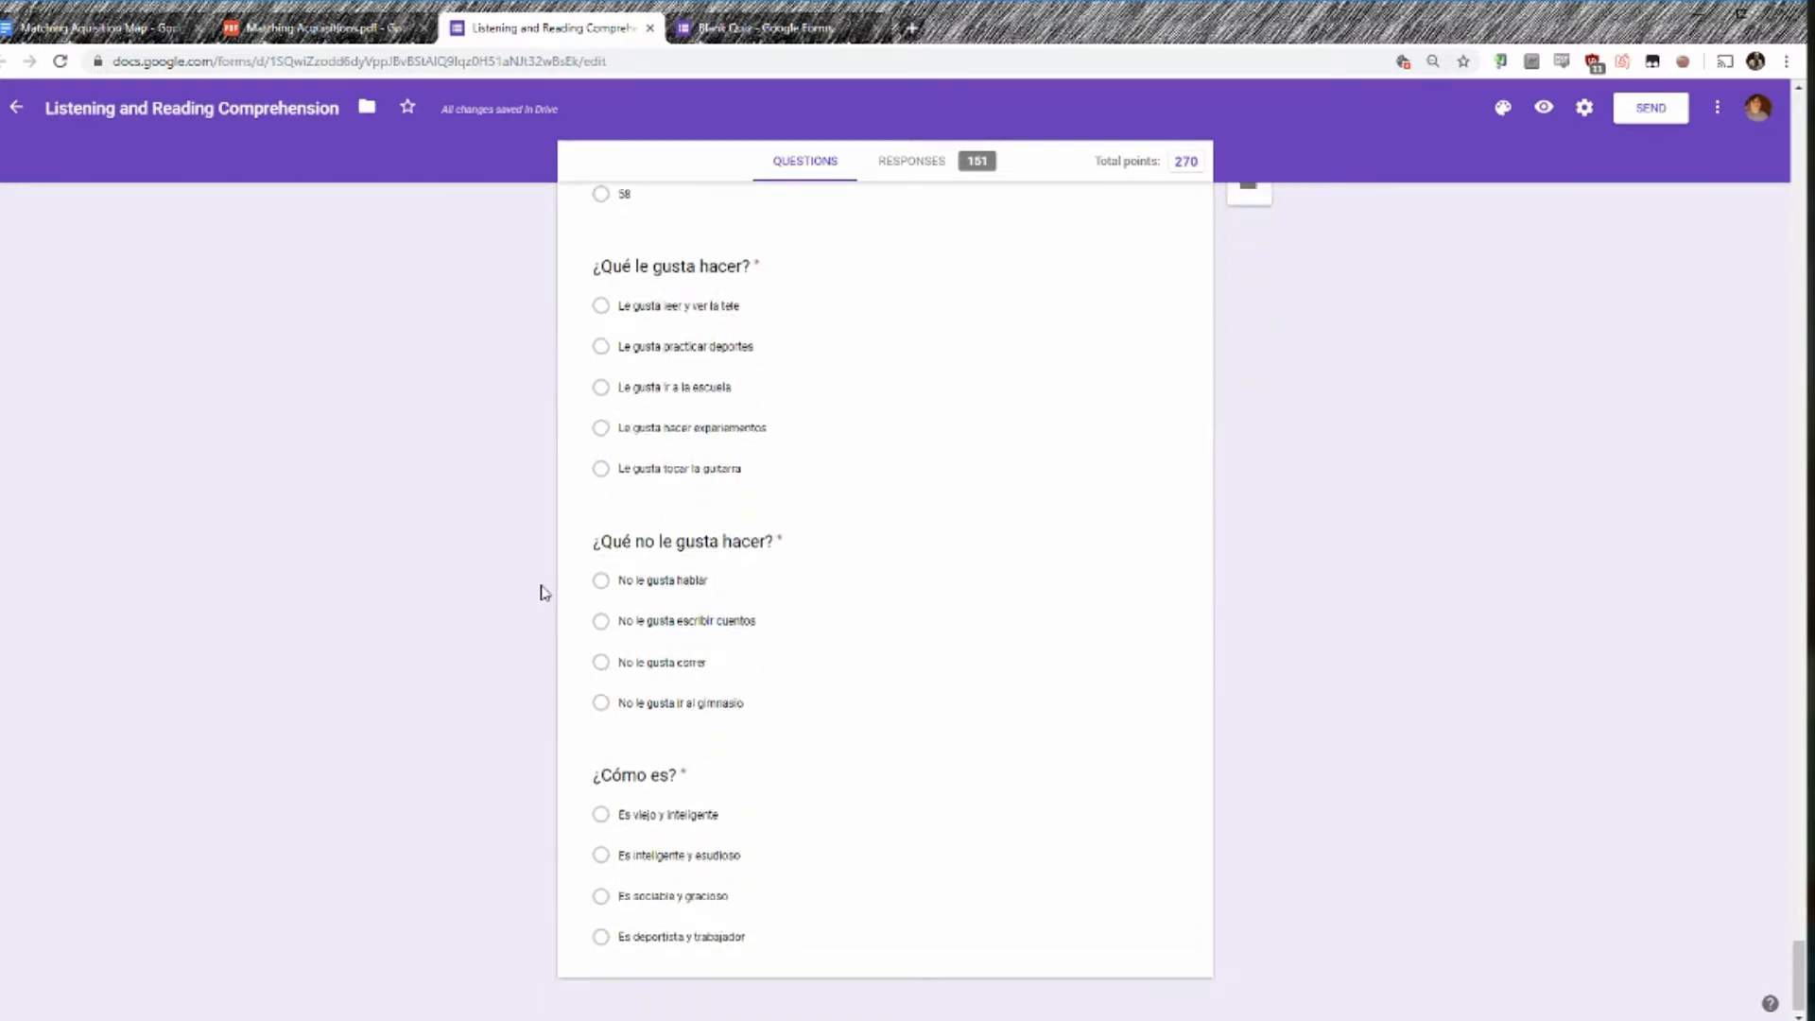
scroll(541, 593, "up", 13)
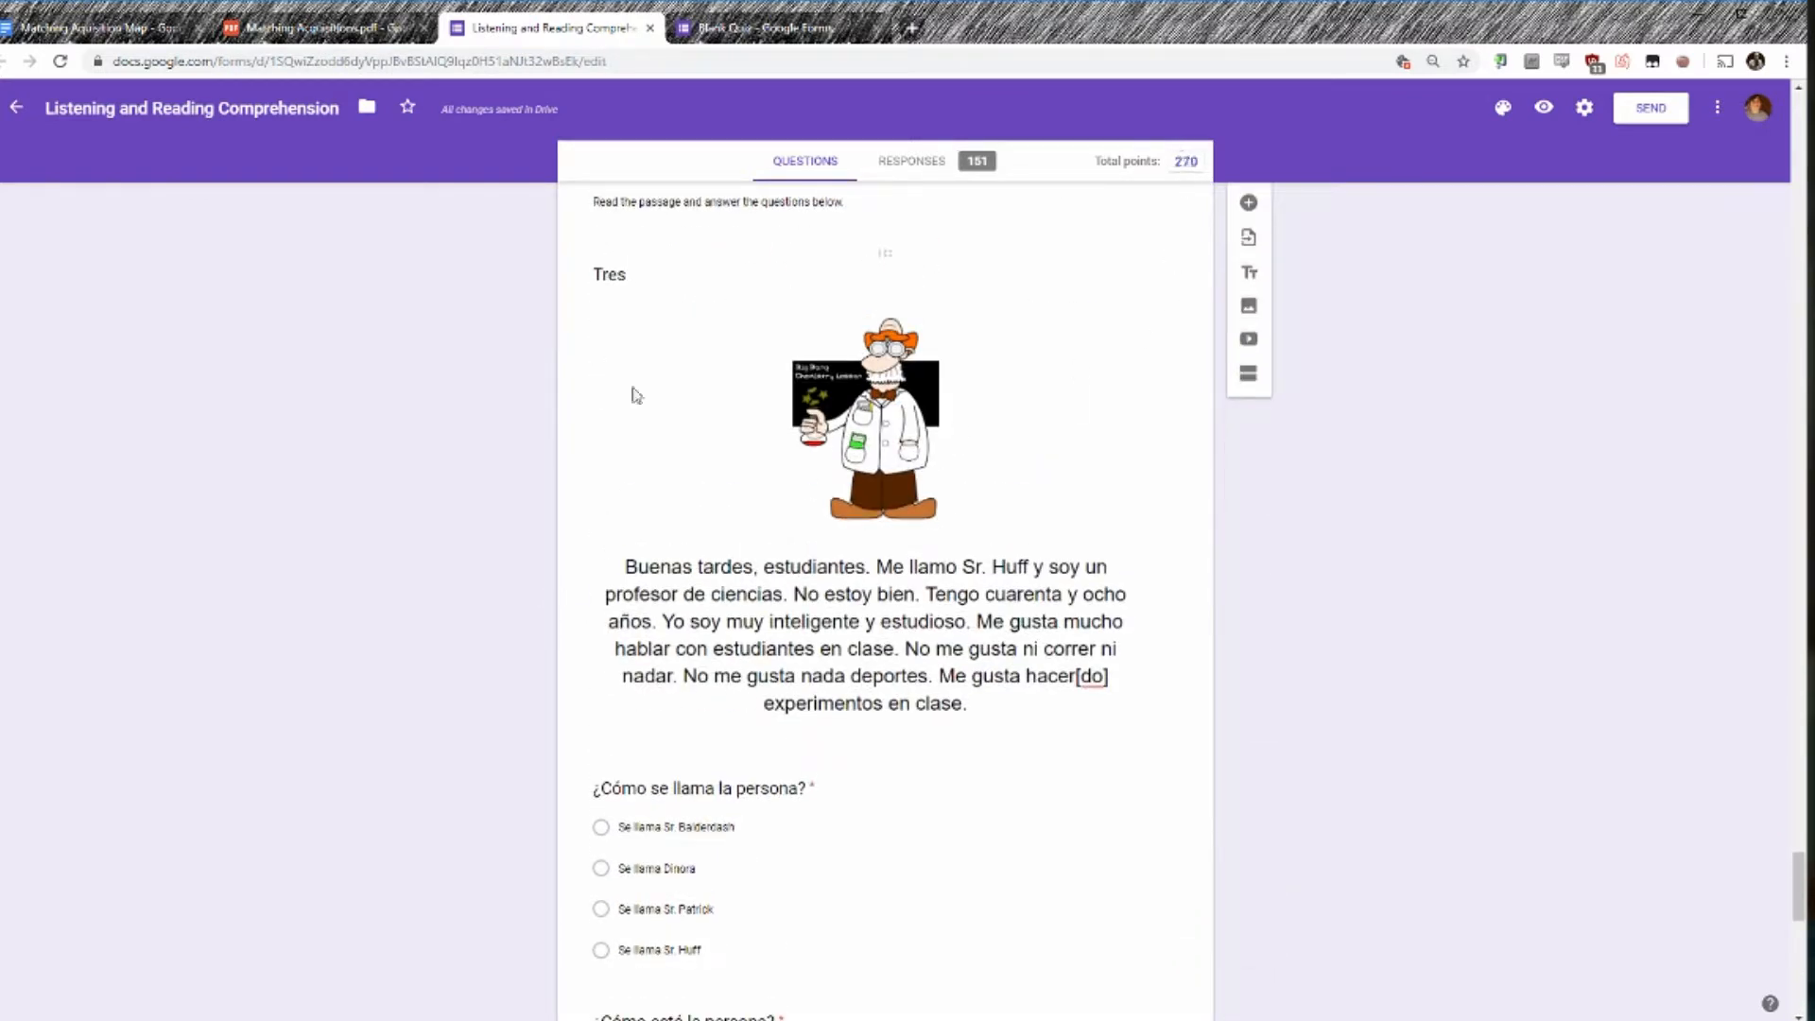
scroll(492, 596, "up", 16)
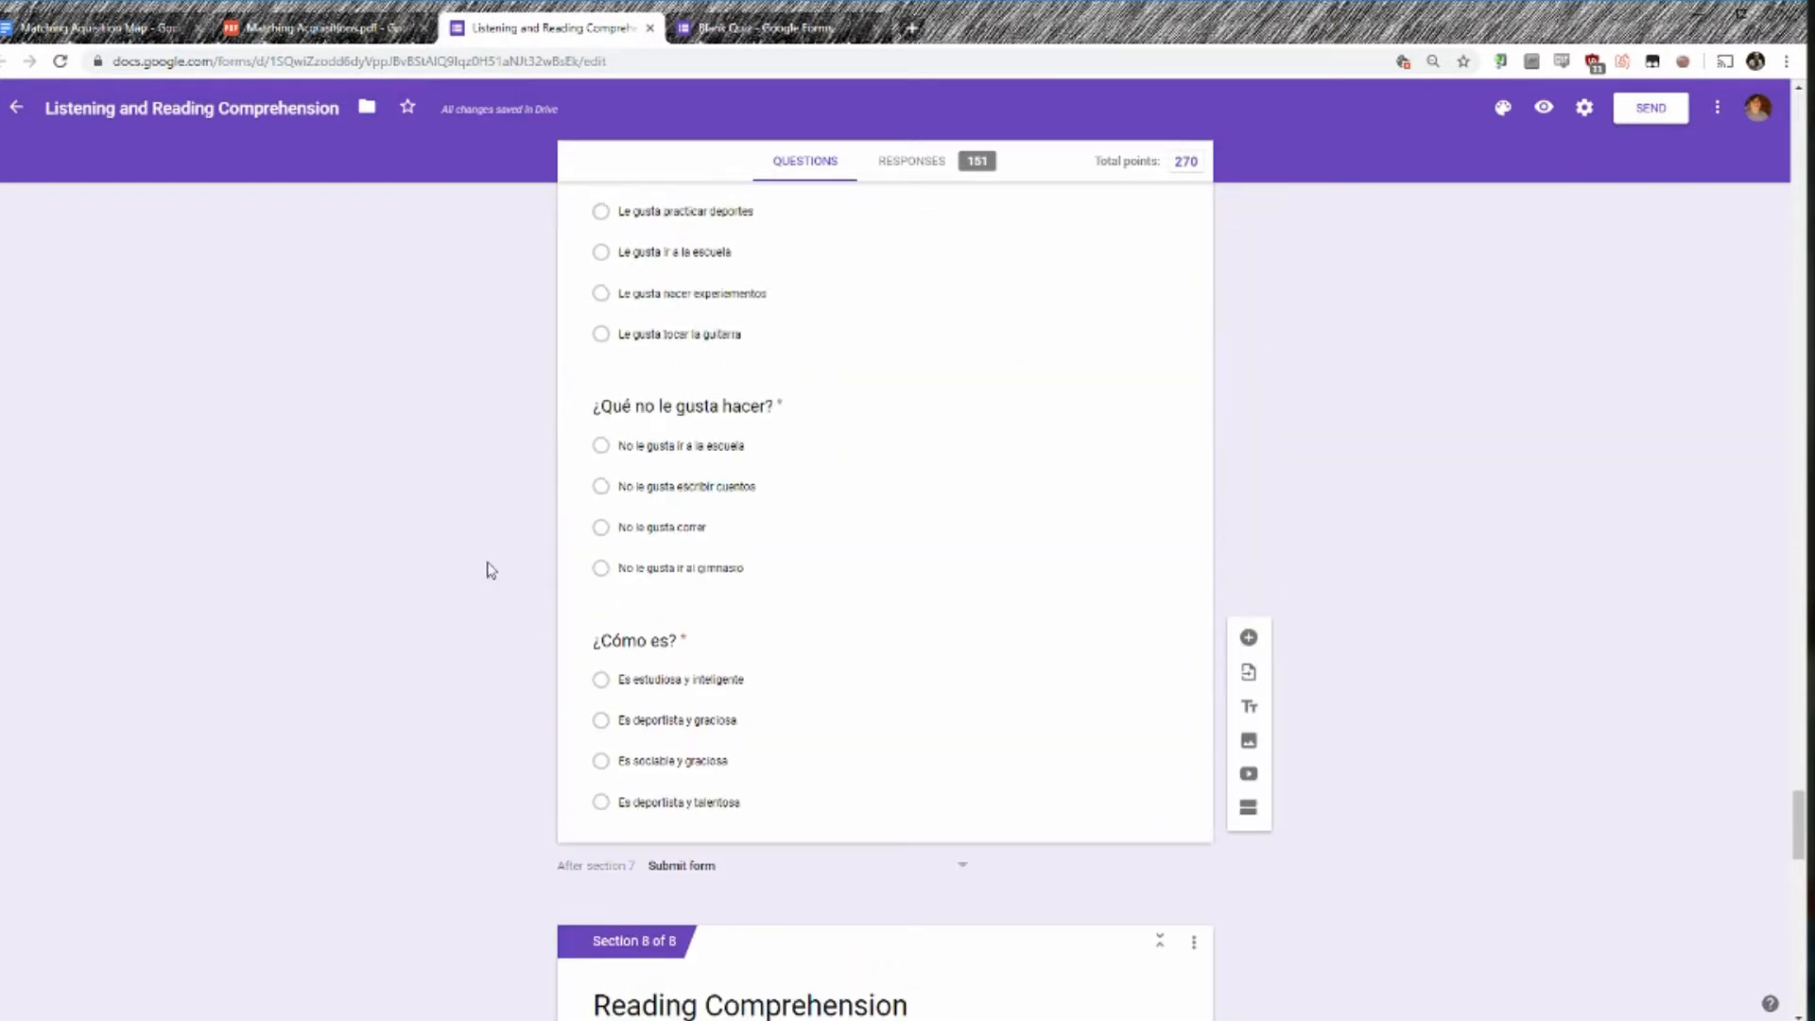
scroll(481, 567, "up", 18)
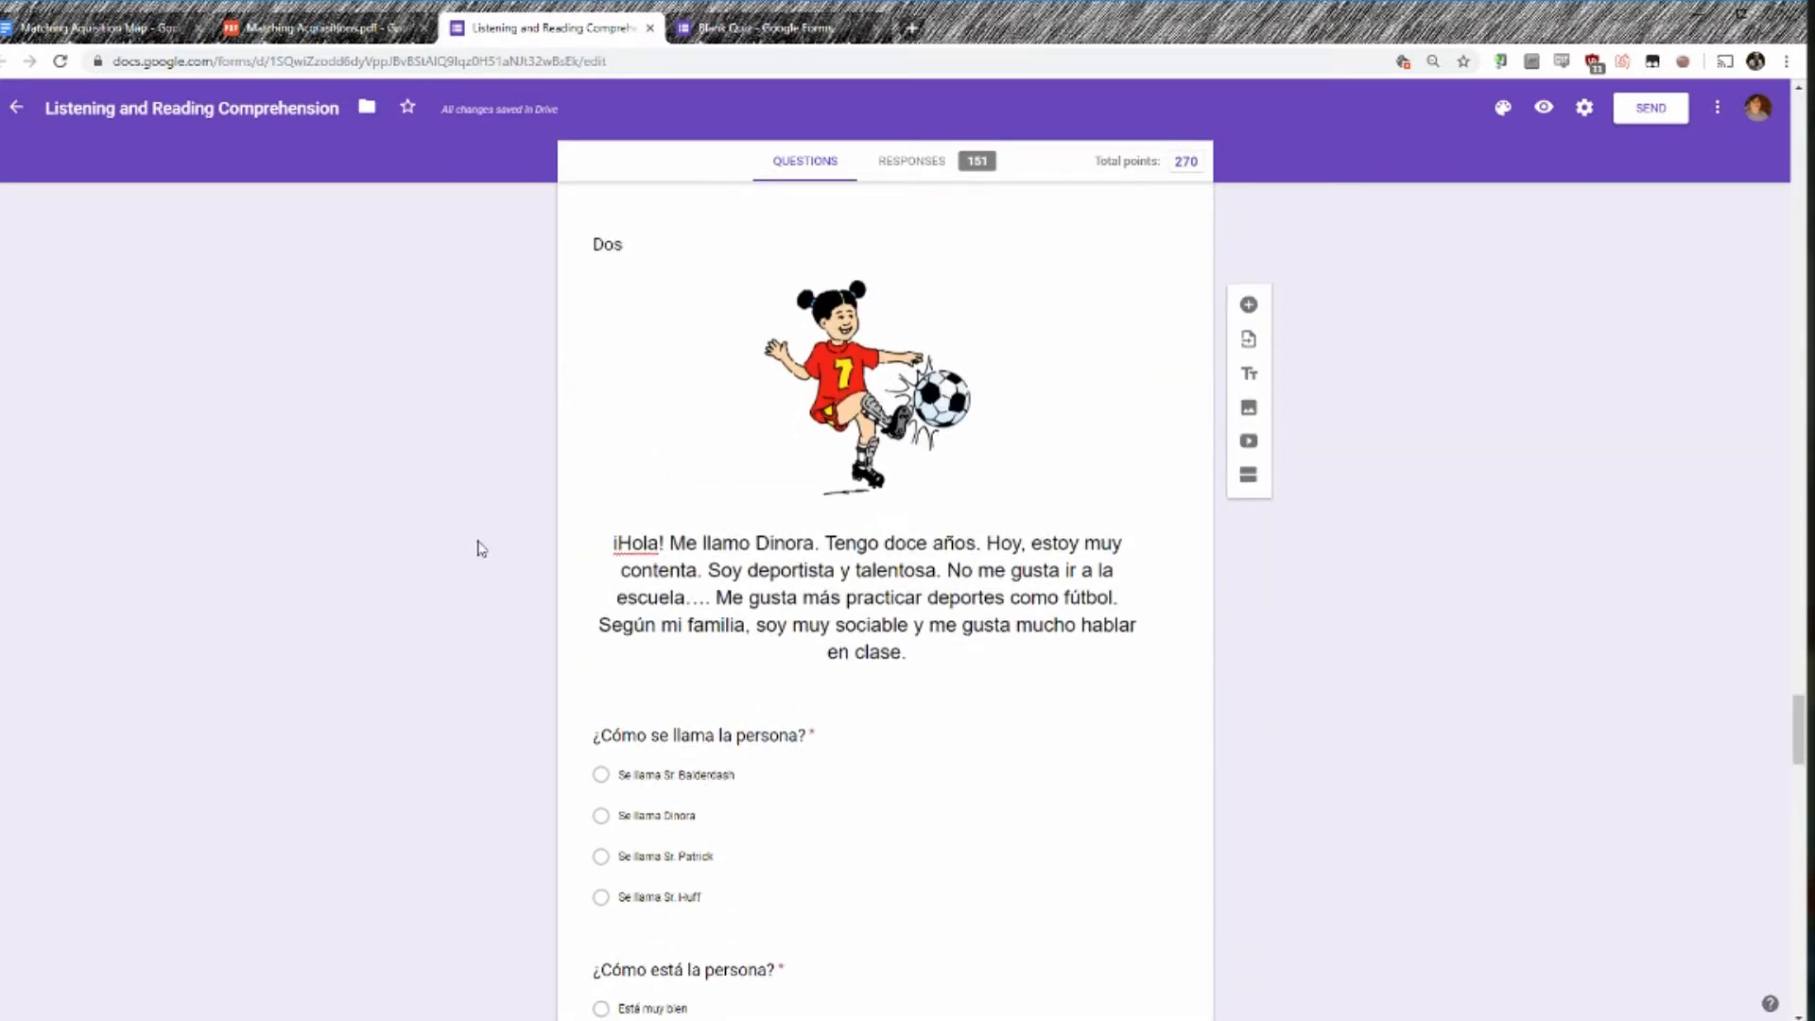
scroll(482, 552, "up", 19)
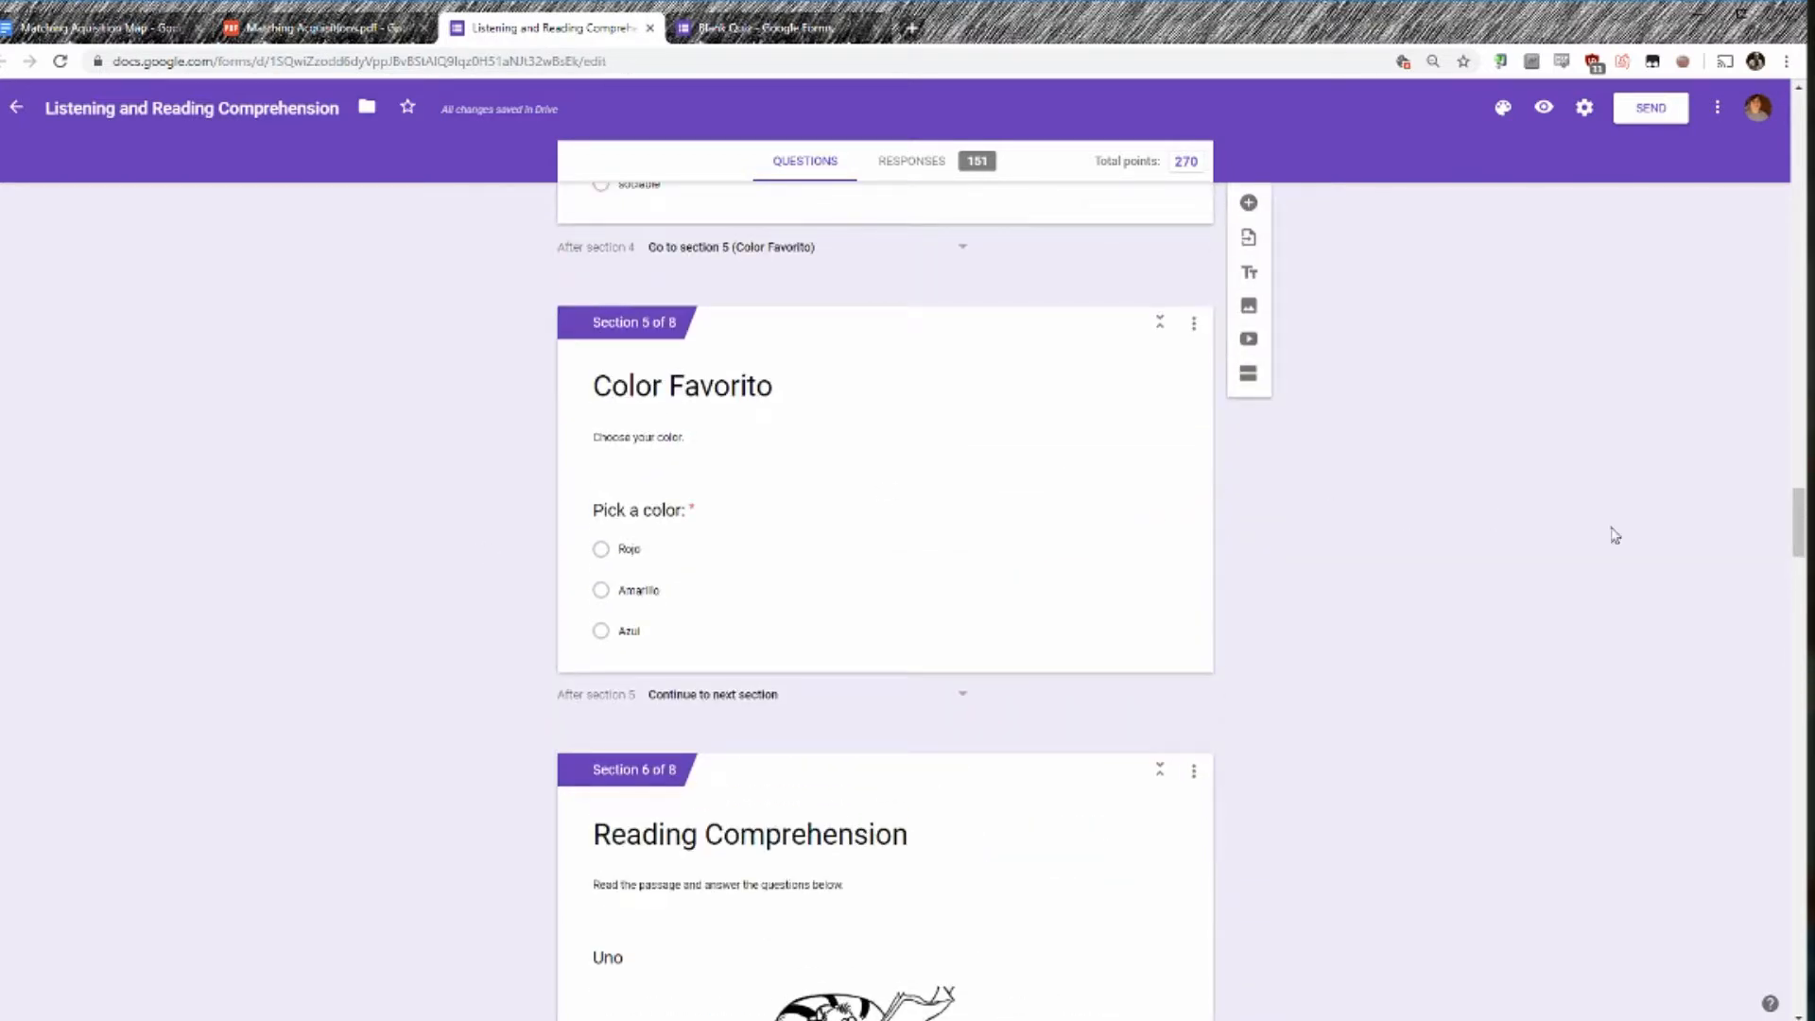
left_click_drag(1798, 525, 1760, 134)
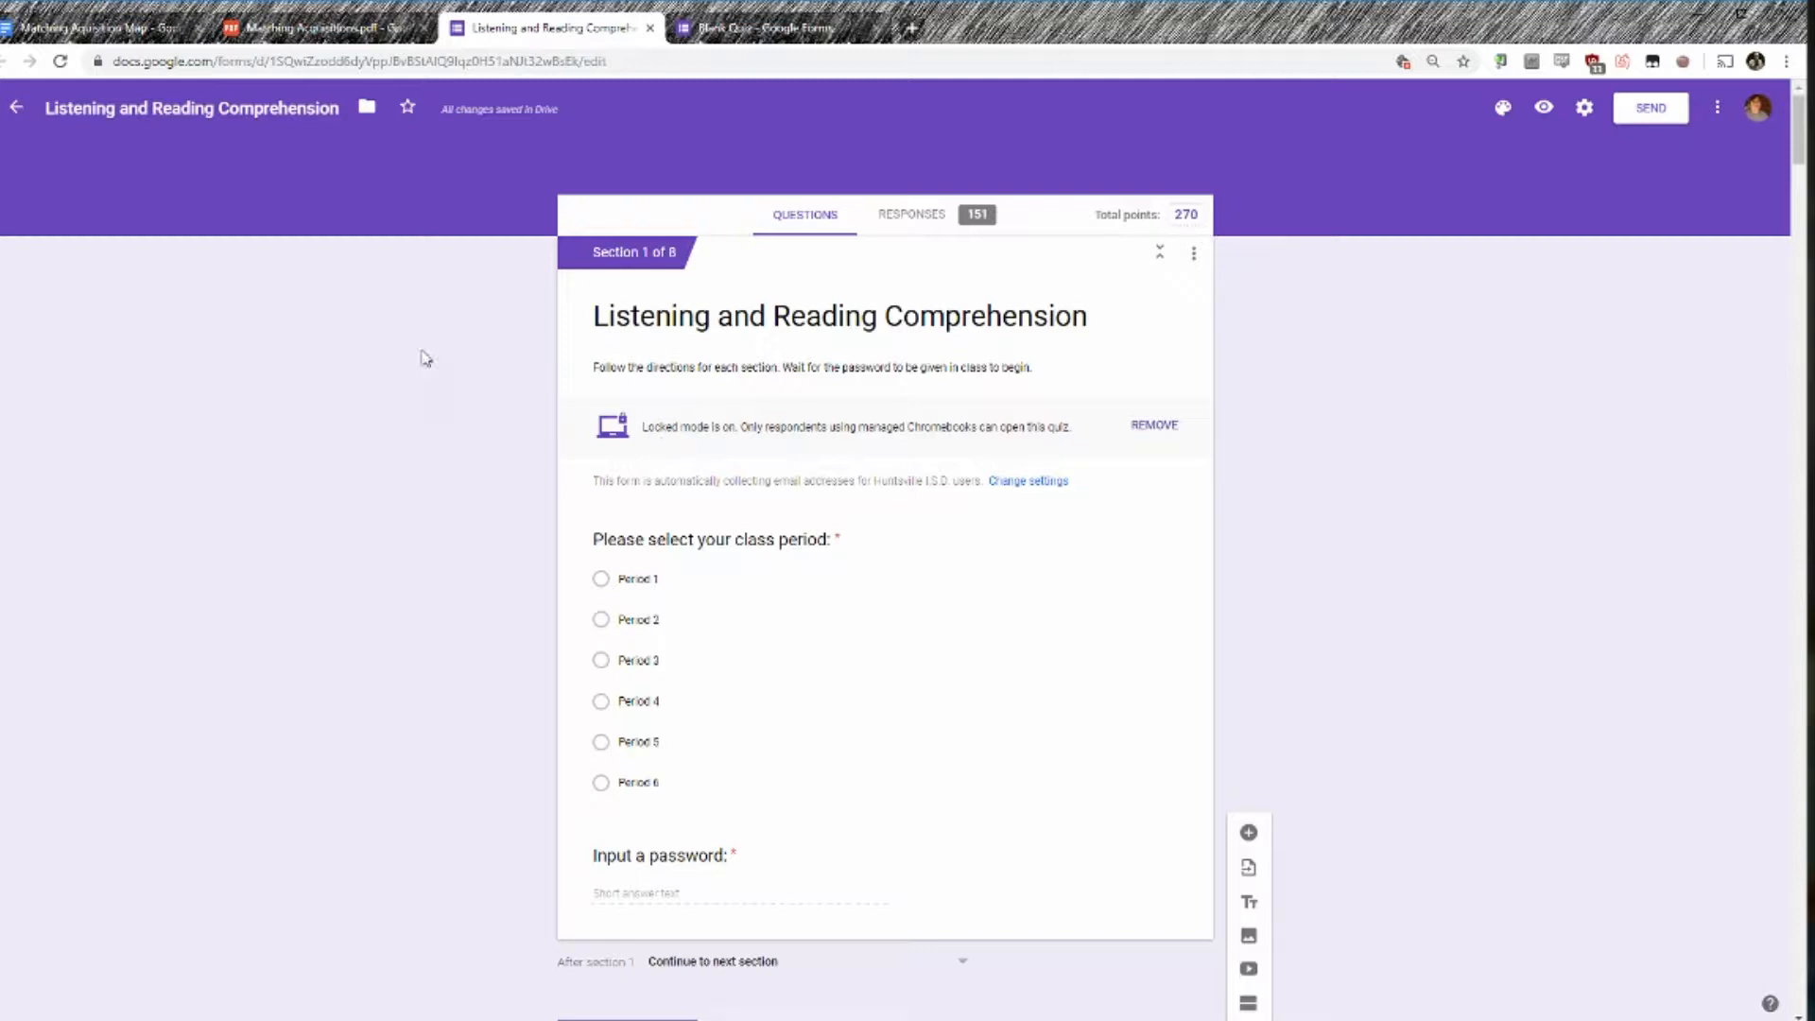
In the Blank Quiz form, set the form title to "Land Acquisitions in the United States".
left_click(706, 33)
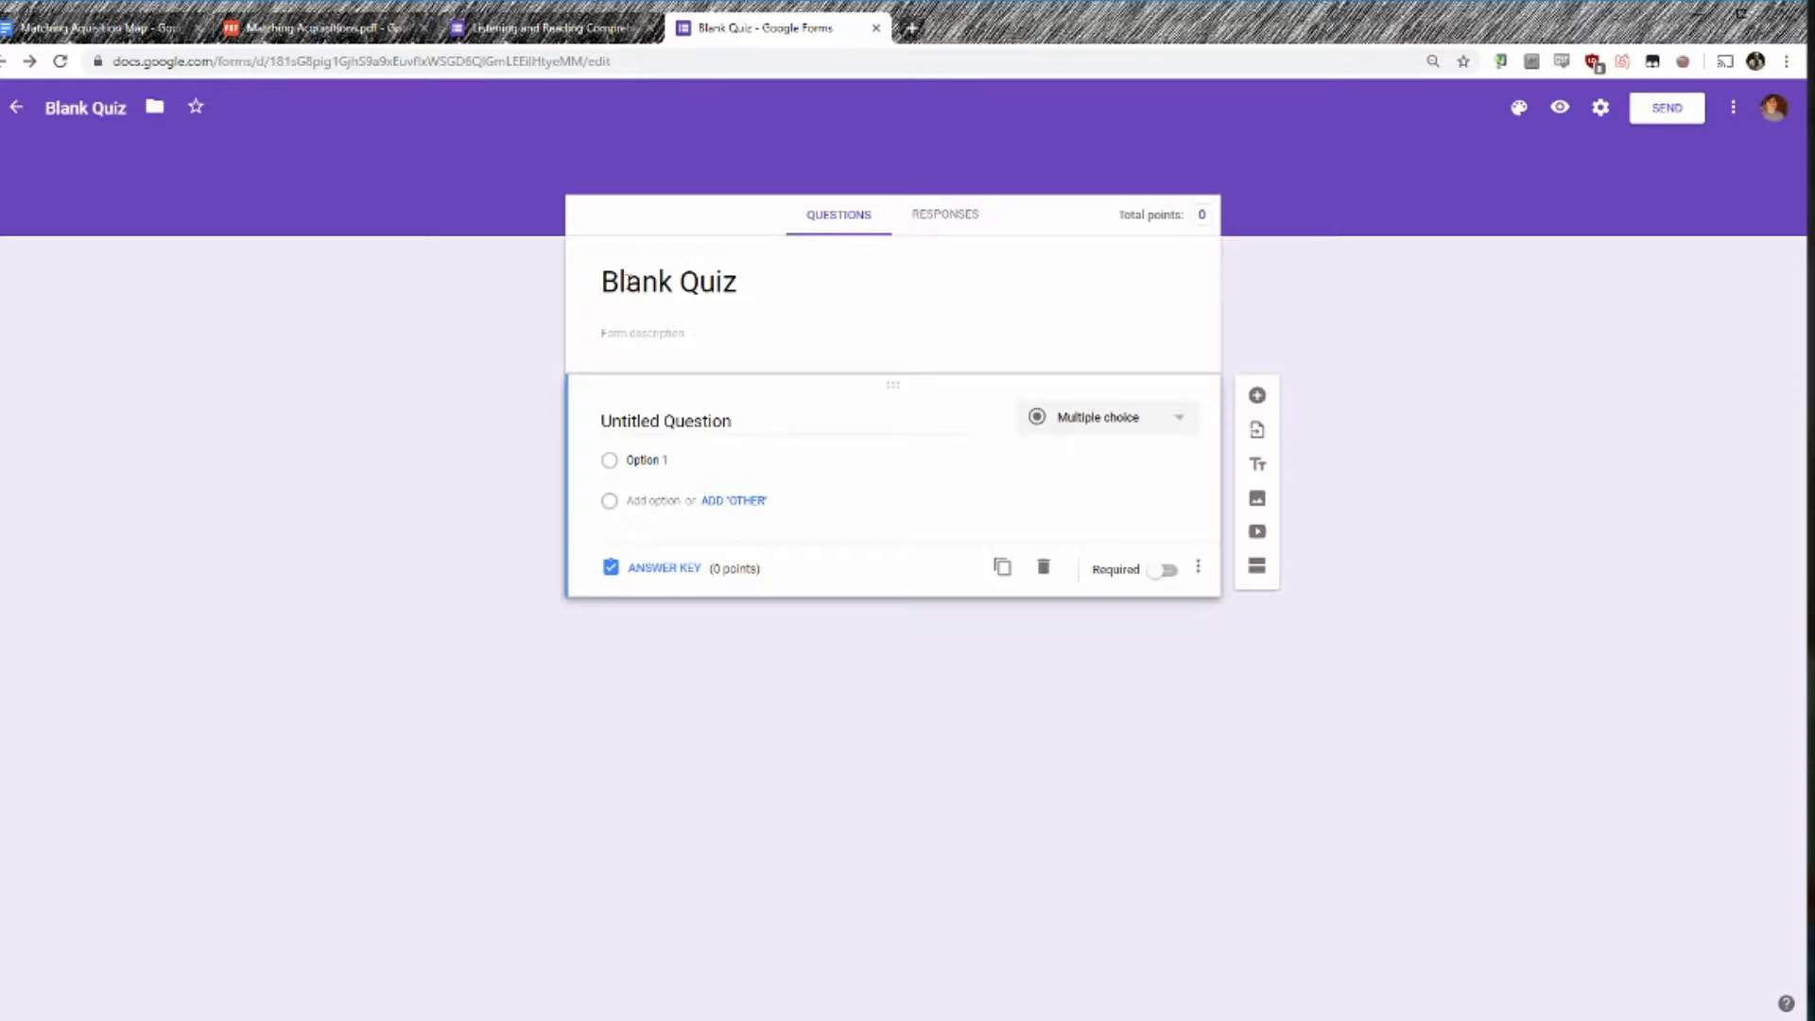
left_click(630, 281)
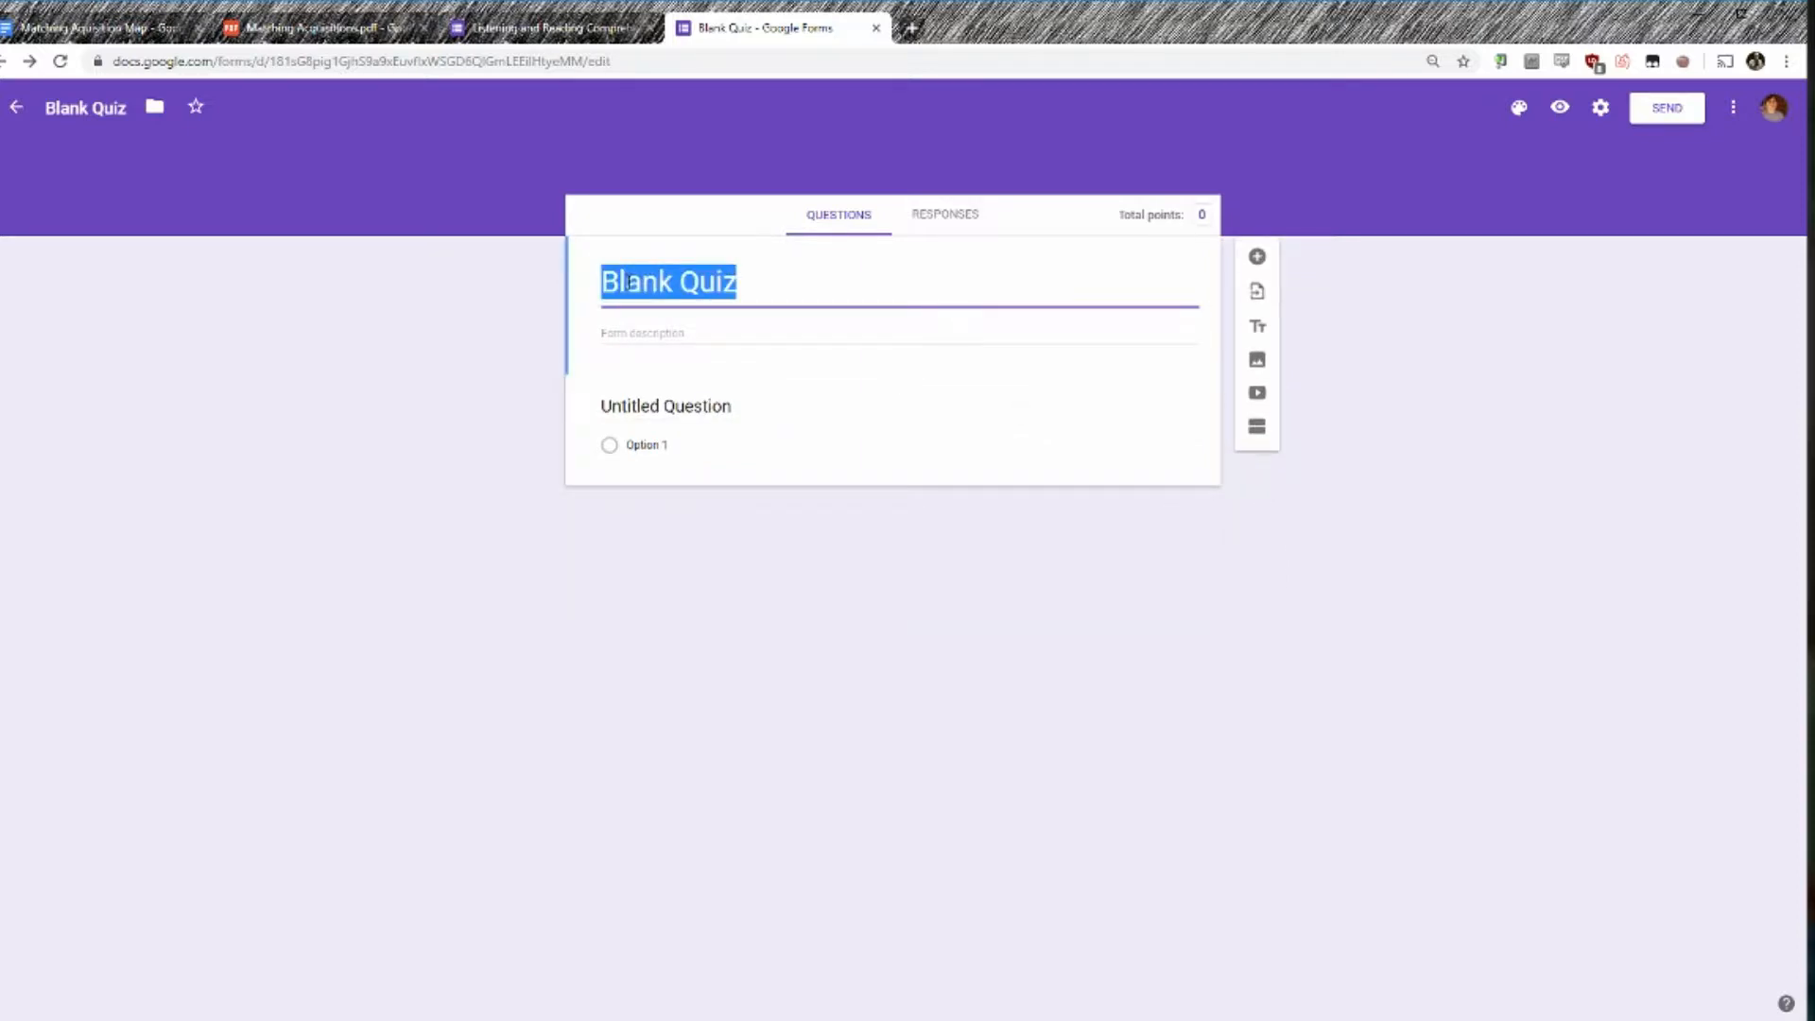
type("Land A")
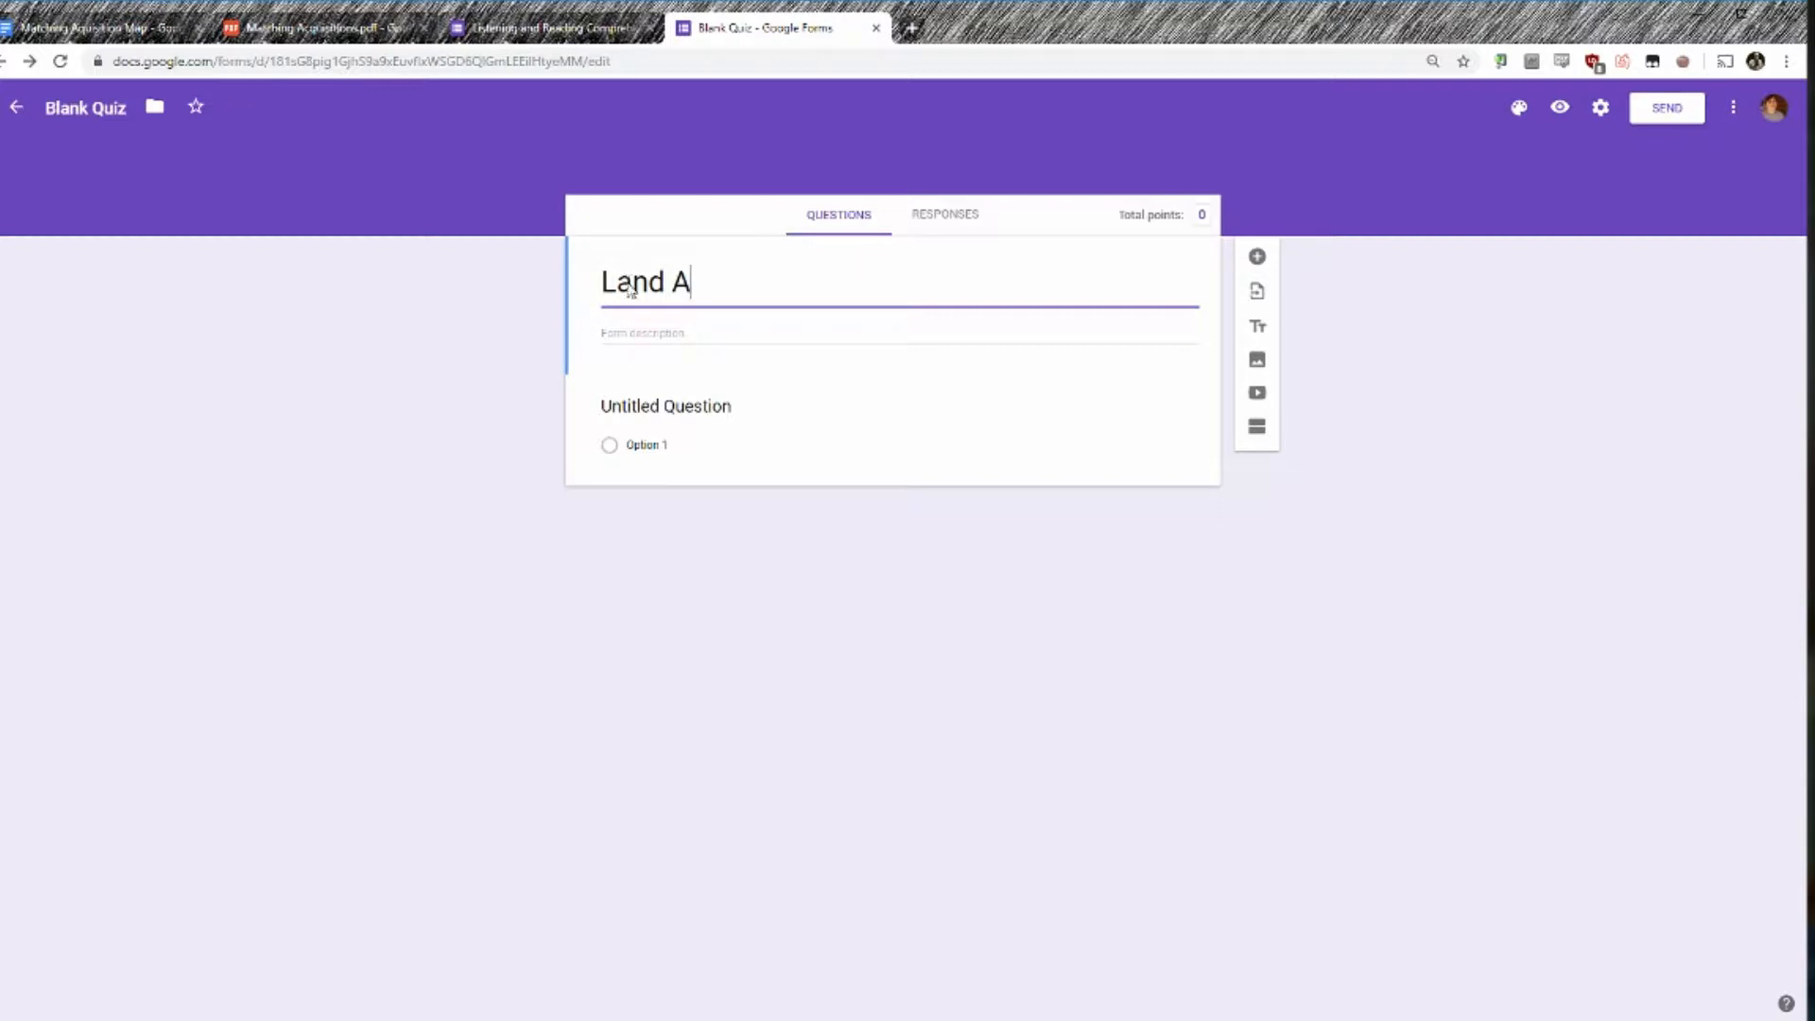
type("cquisition")
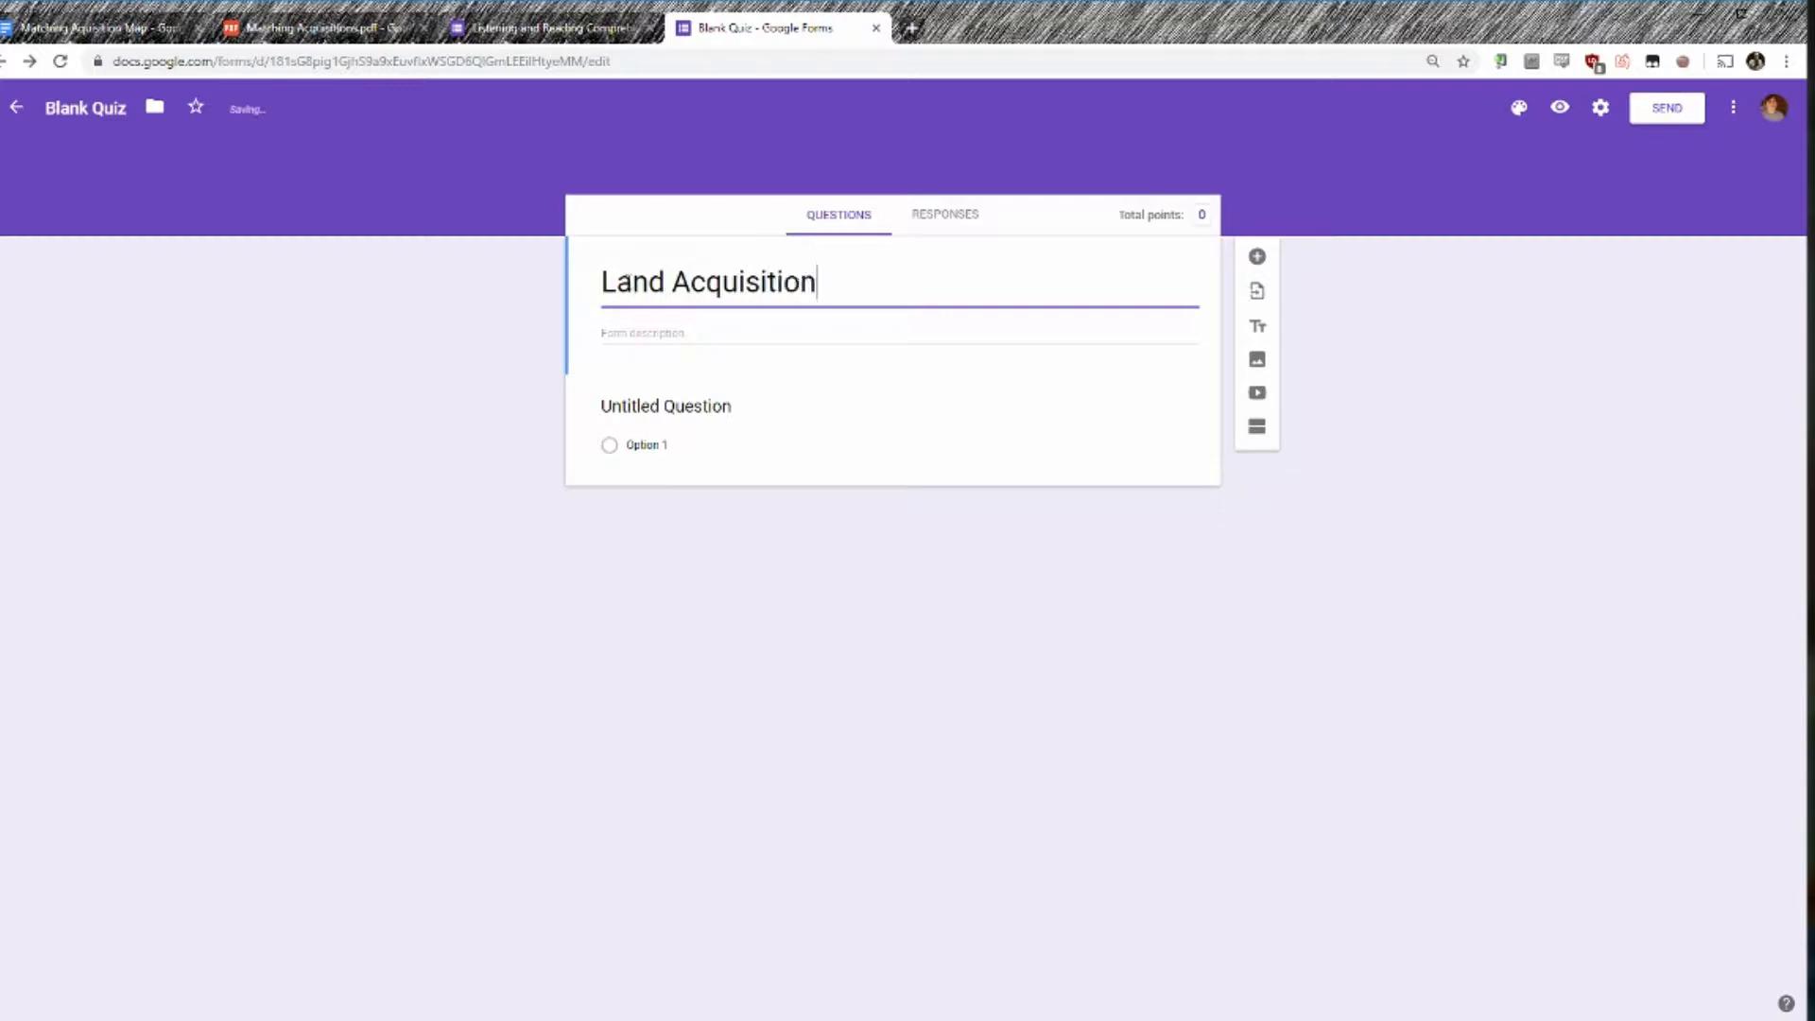
type("s in the Ear")
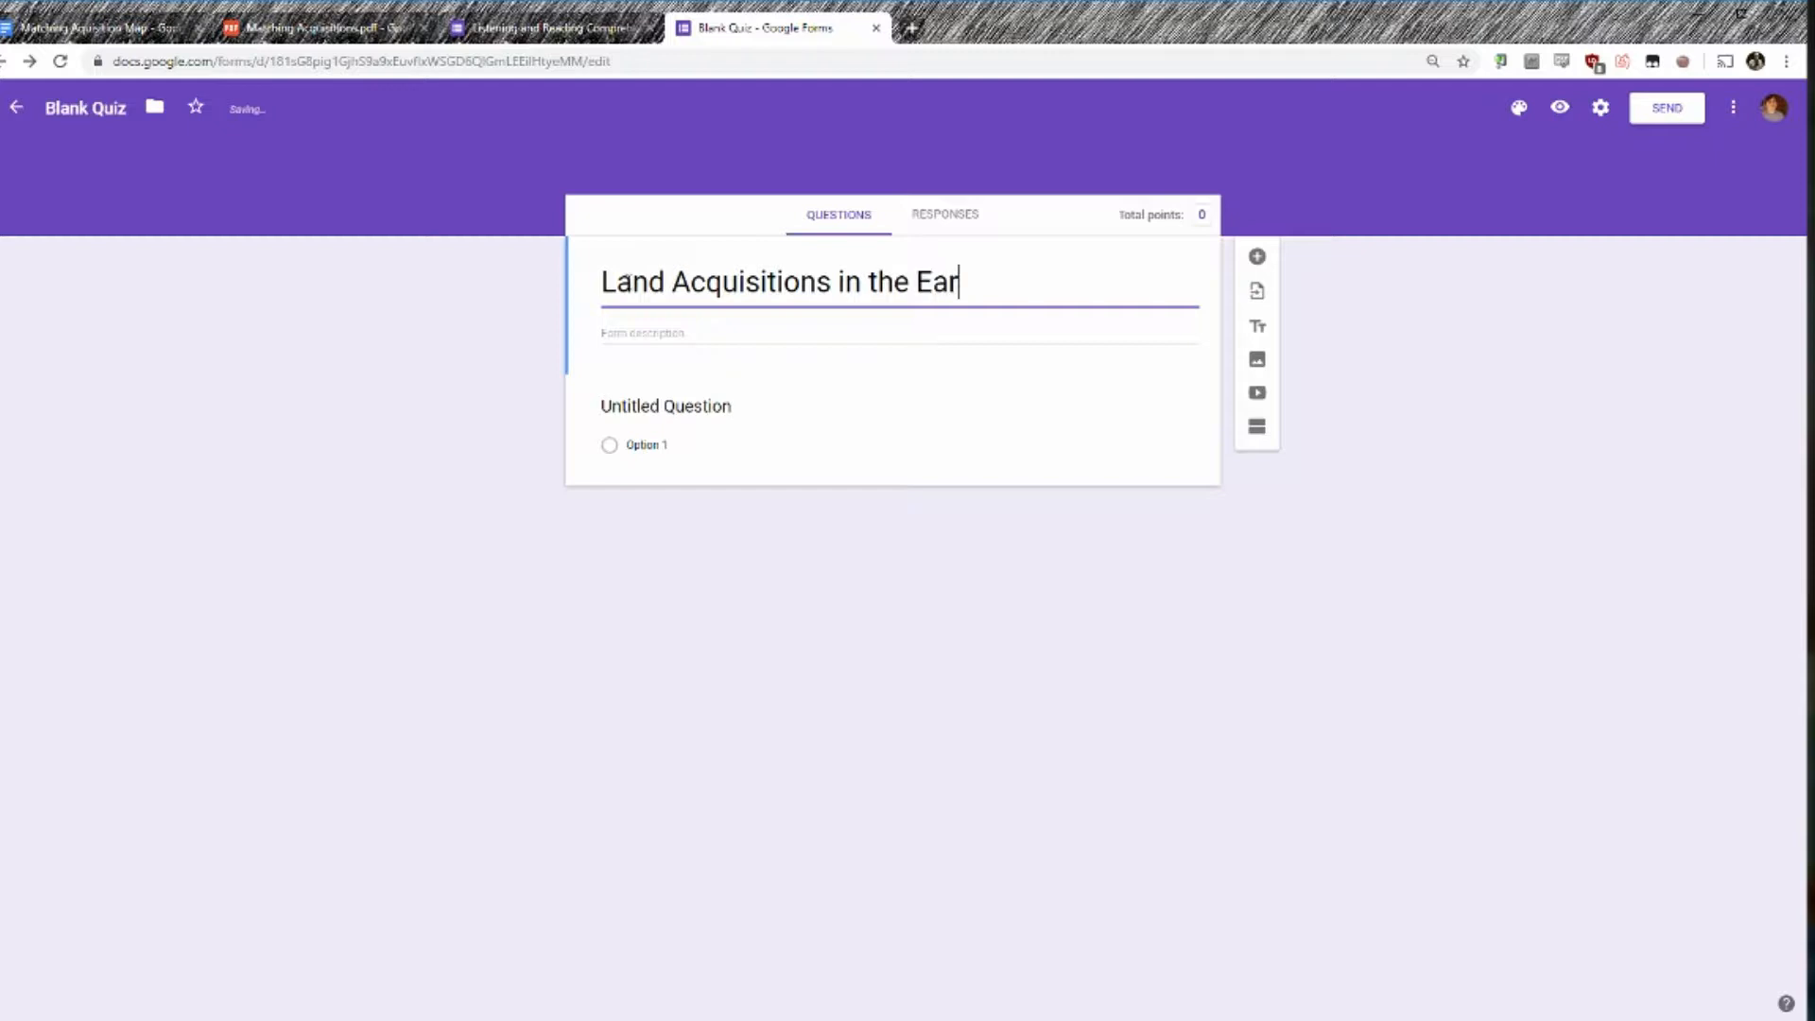
key("BackSpace")
key("BackSpace")
key("BackSpace")
type("United States")
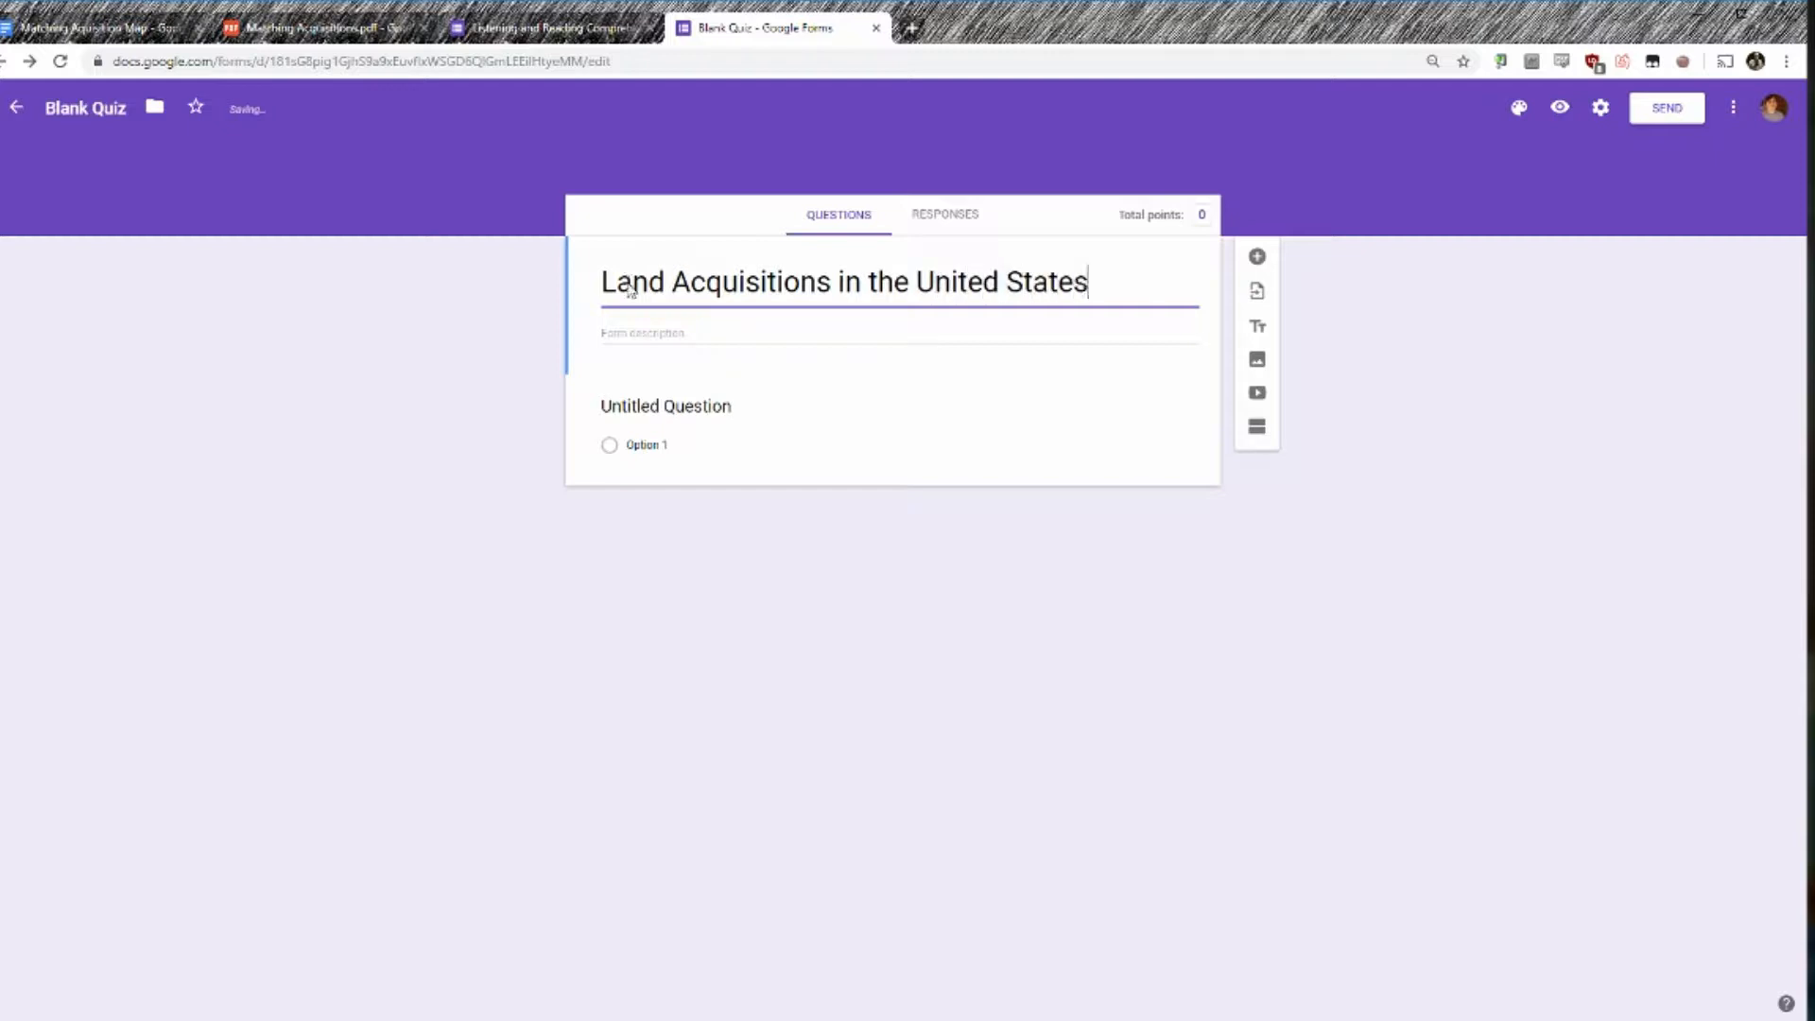
Title the untitled first question "Pick your class period:".
left_click(697, 399)
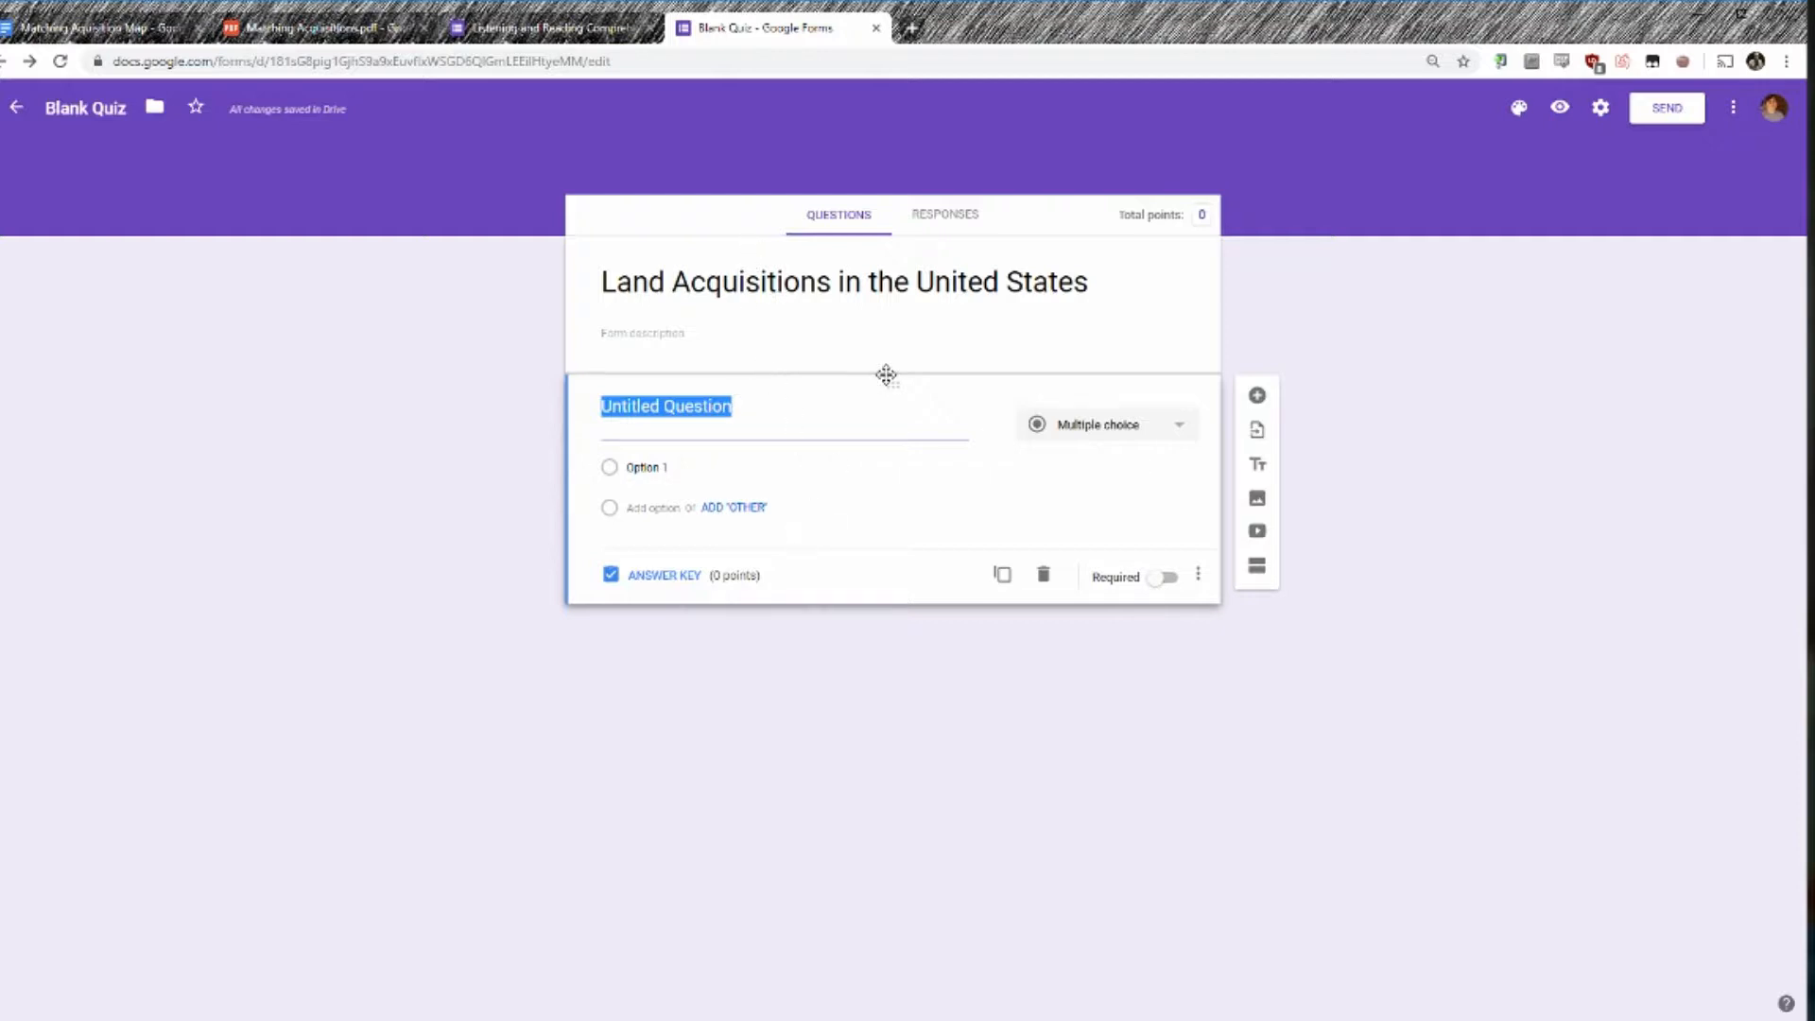
type("Pick y")
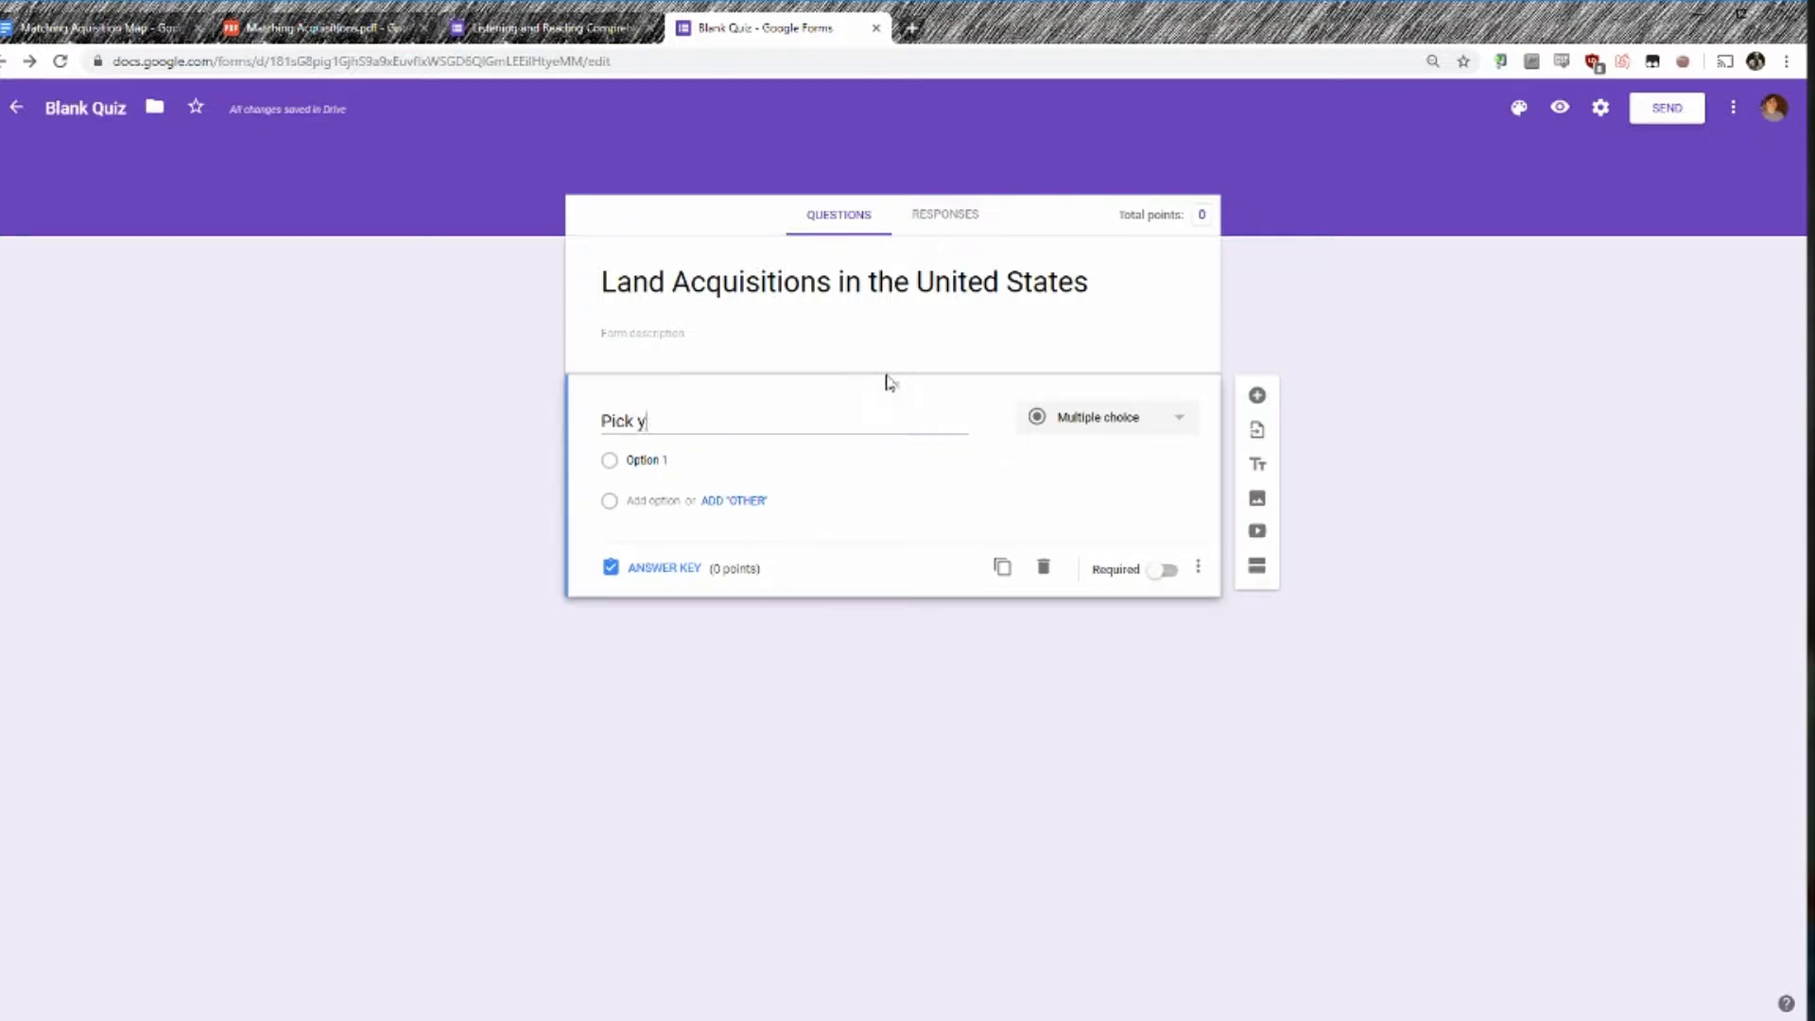
type("our class peri")
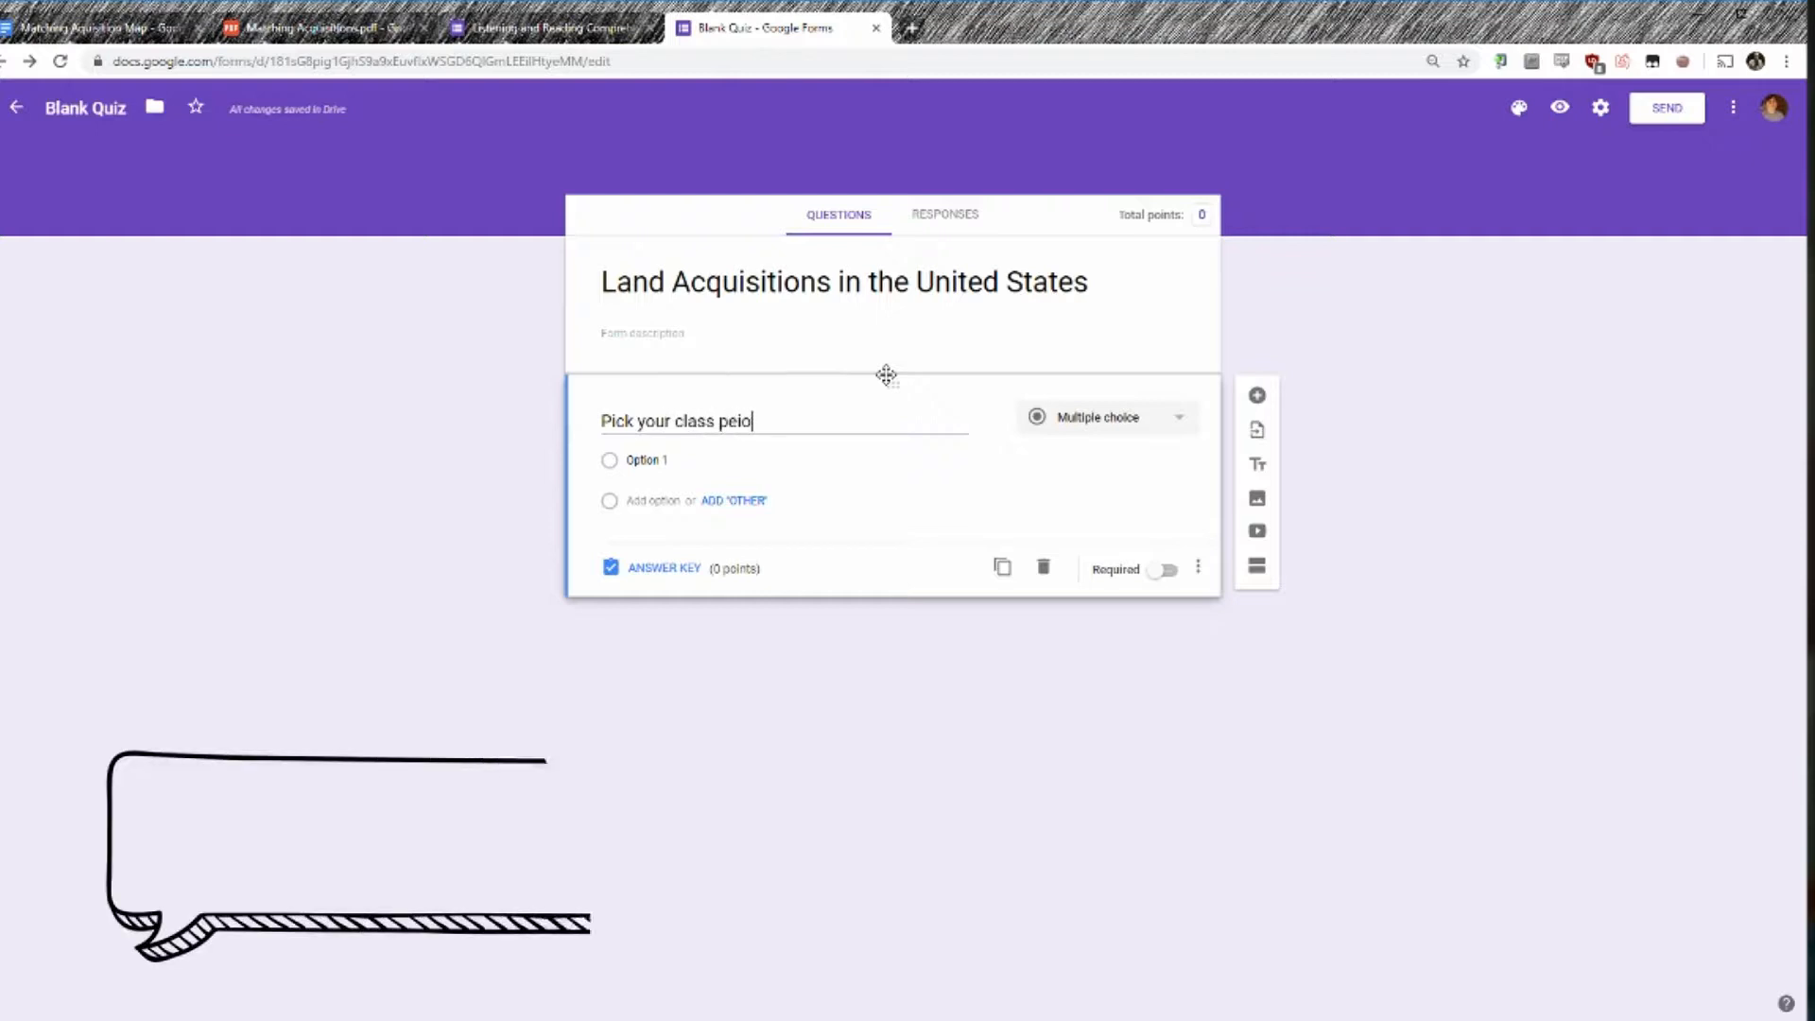
type("od:")
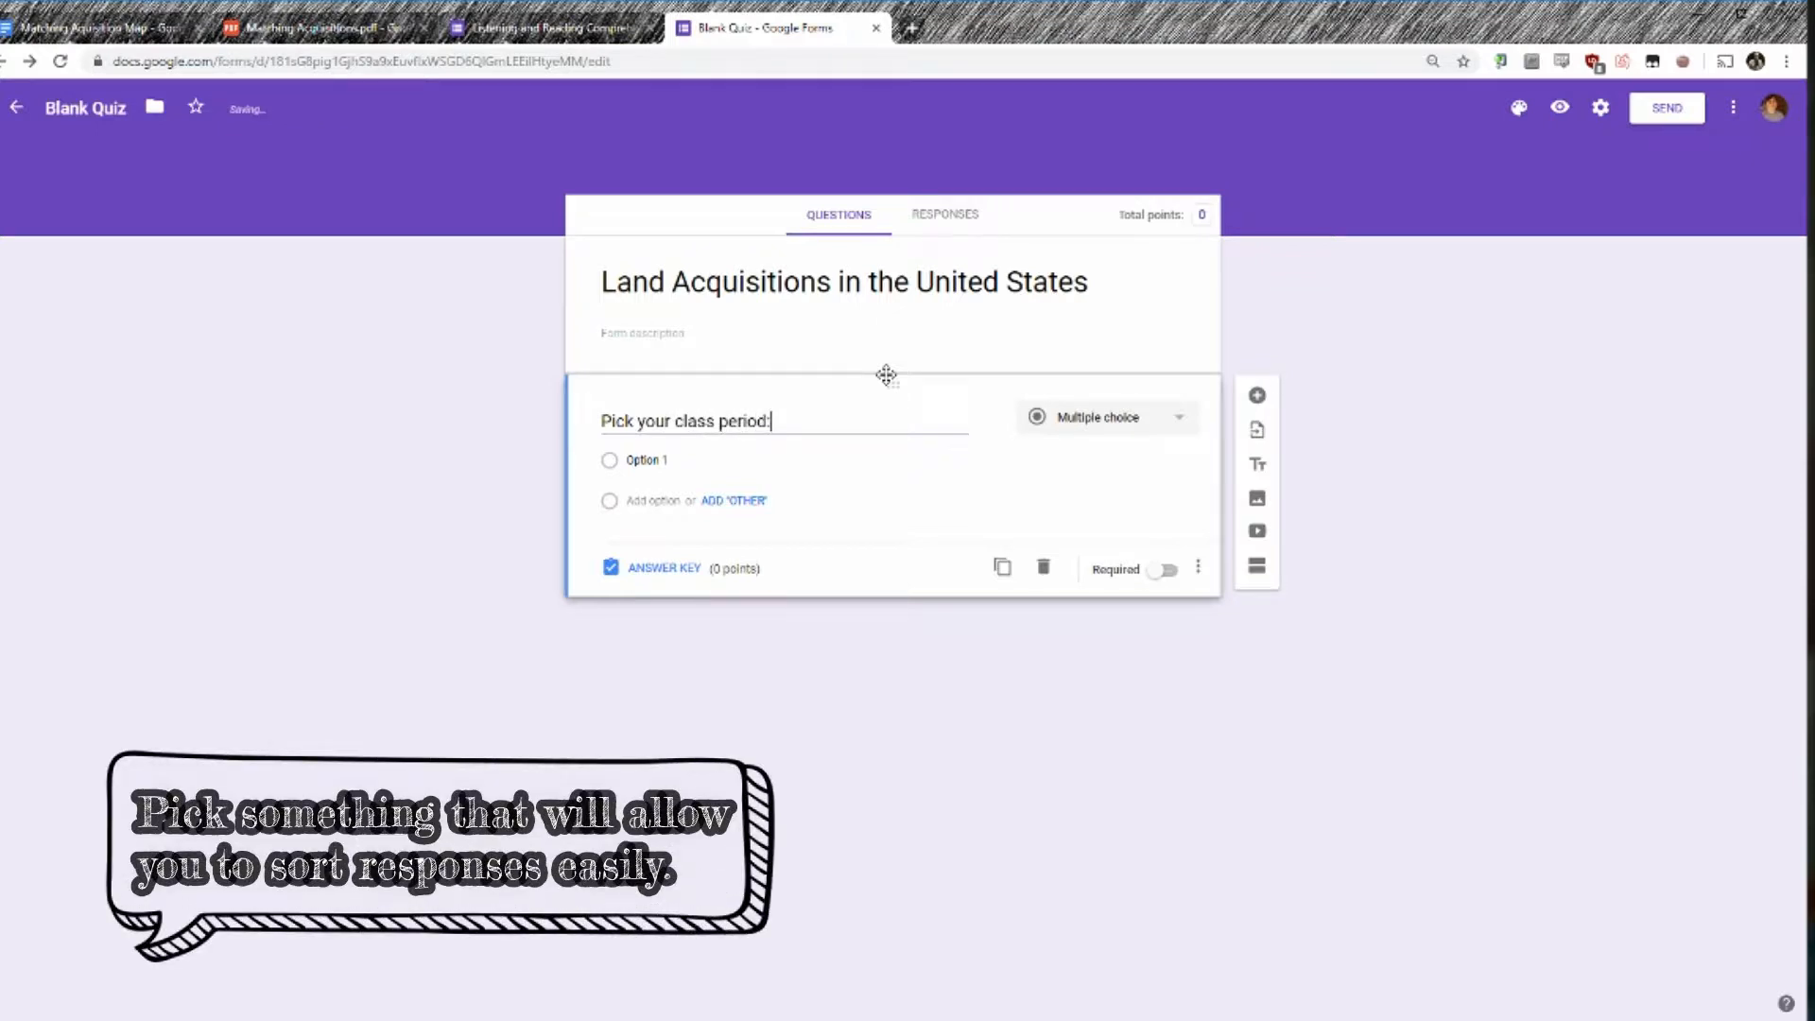
Give the class period question the options 1, 2 and 3, and make it required.
key("Tab")
key("Tab")
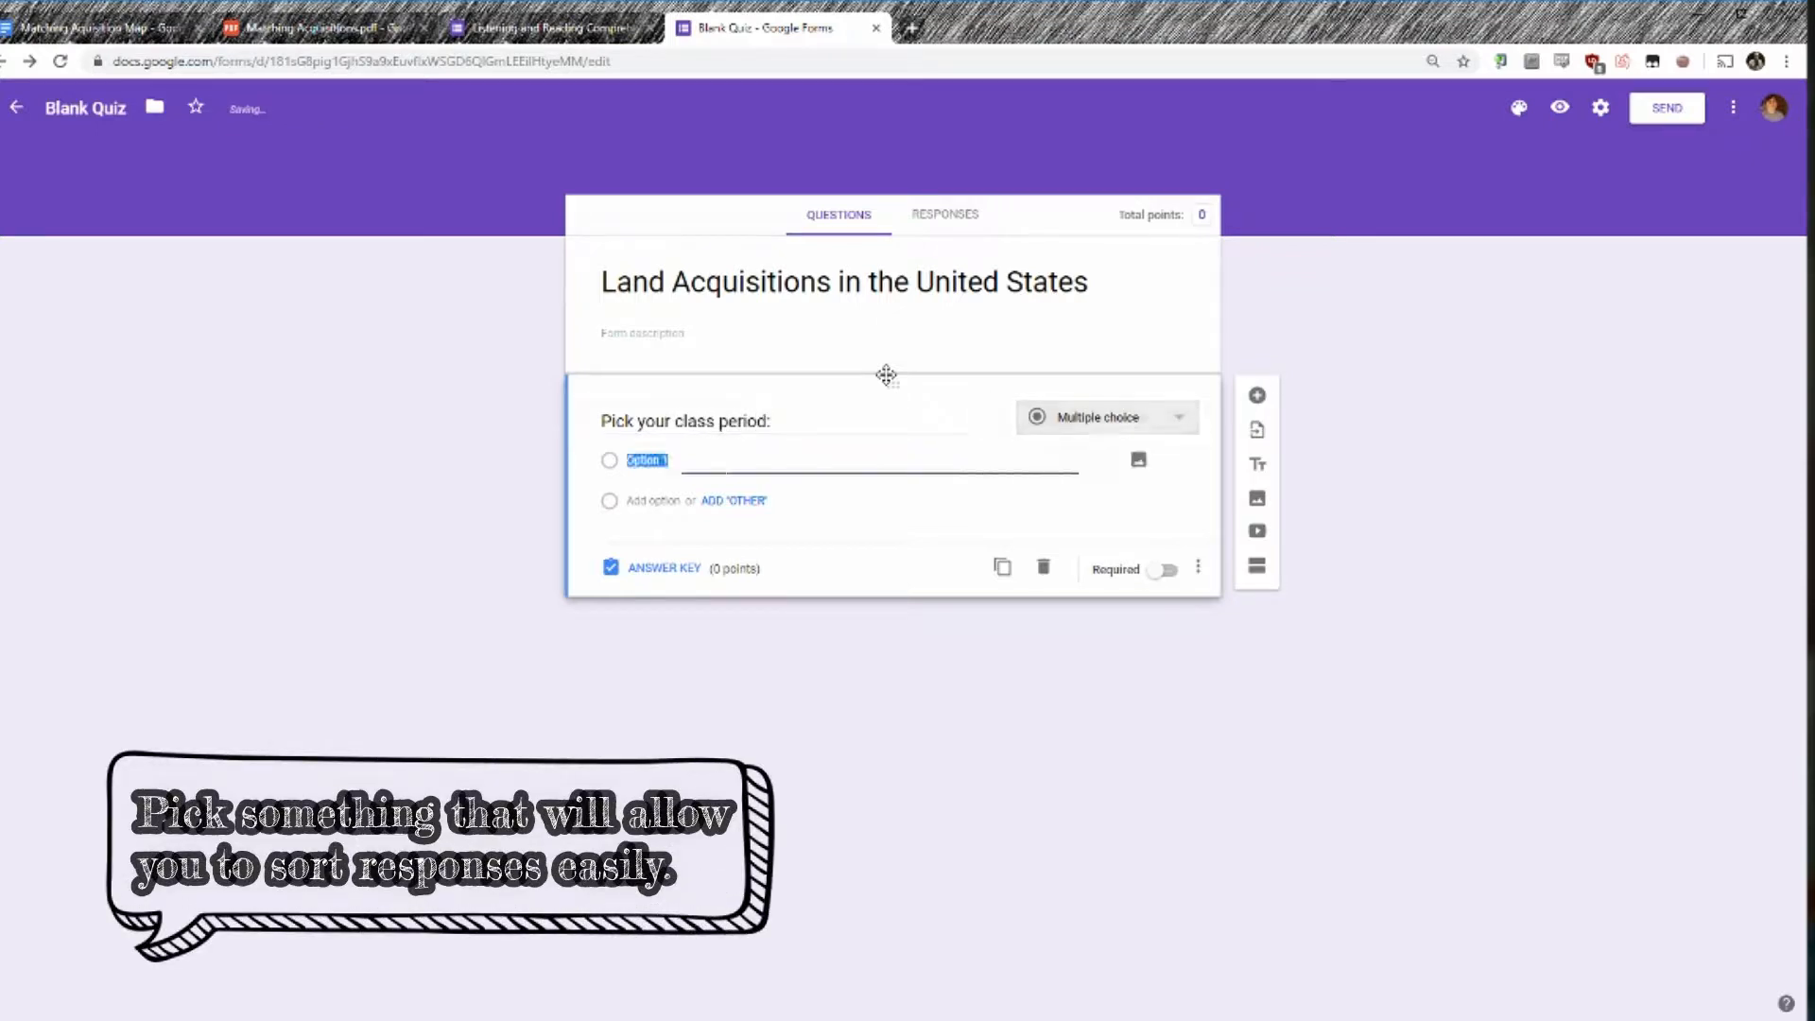
type("1")
key("Tab")
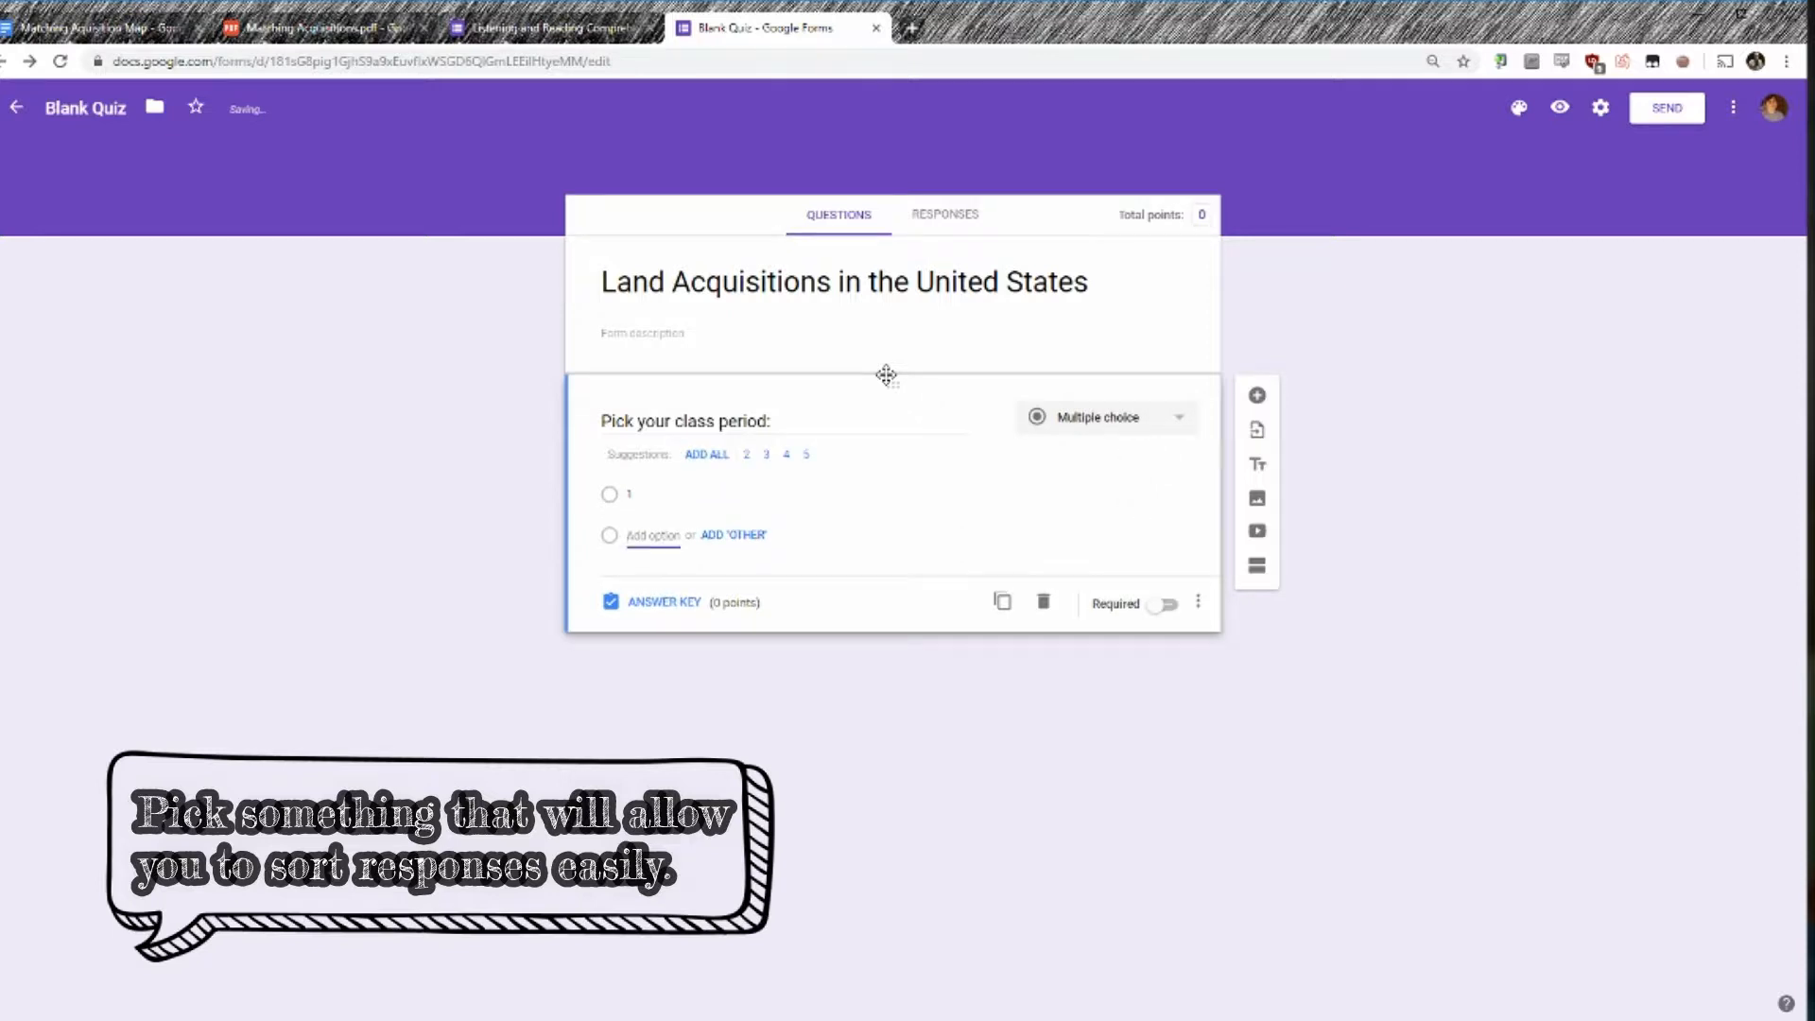
type("2")
key("Tab")
key("Tab")
key("Tab")
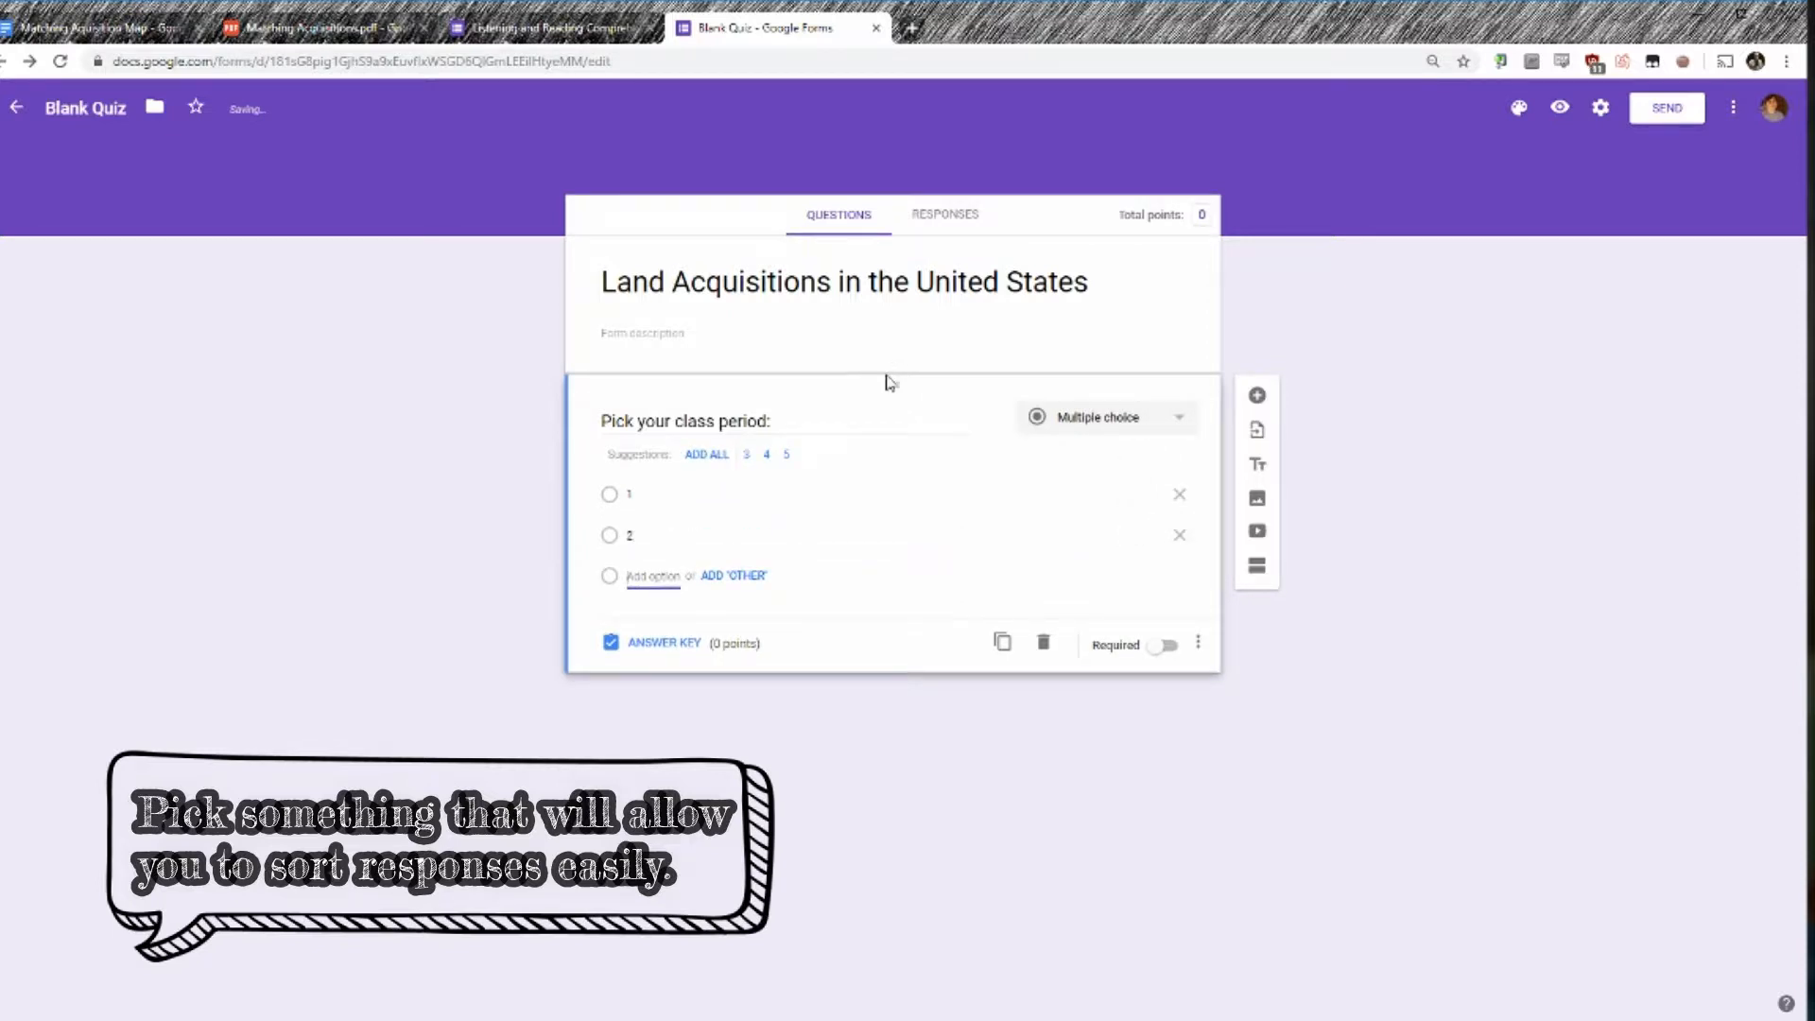
type("3")
left_click(1163, 686)
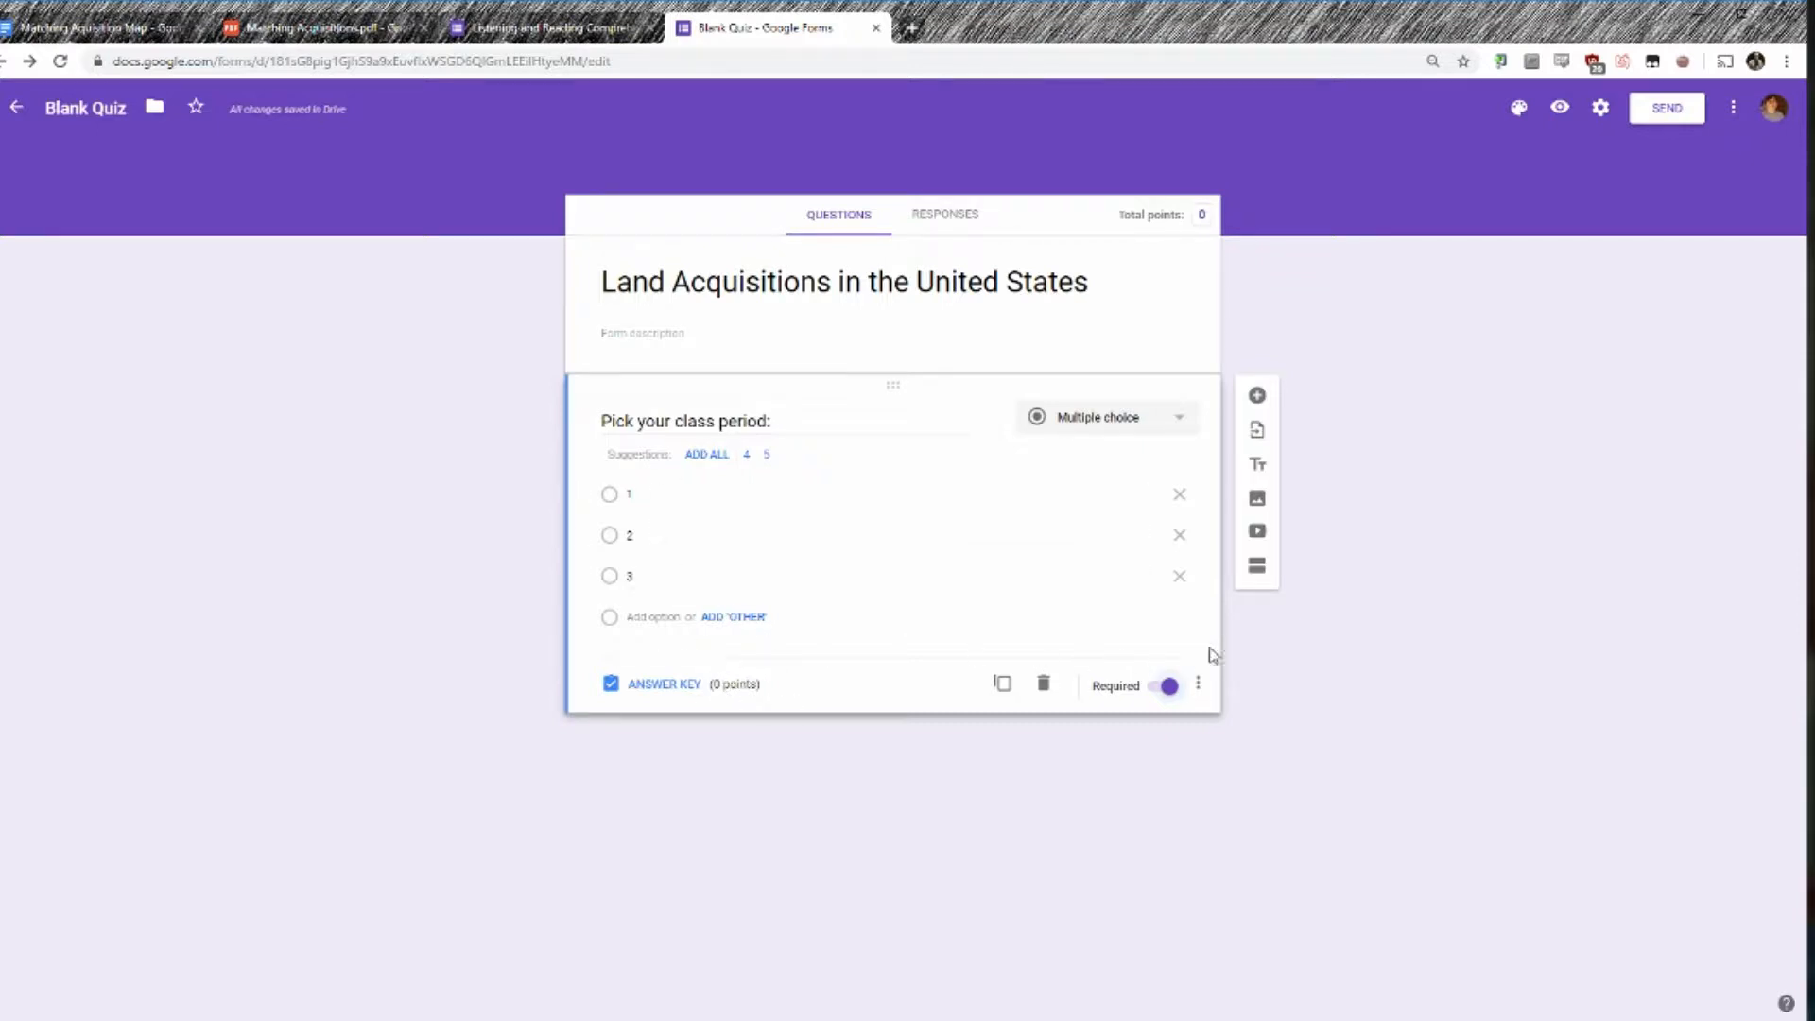
Add a required short-answer question titled "Input a password:".
left_click(1258, 398)
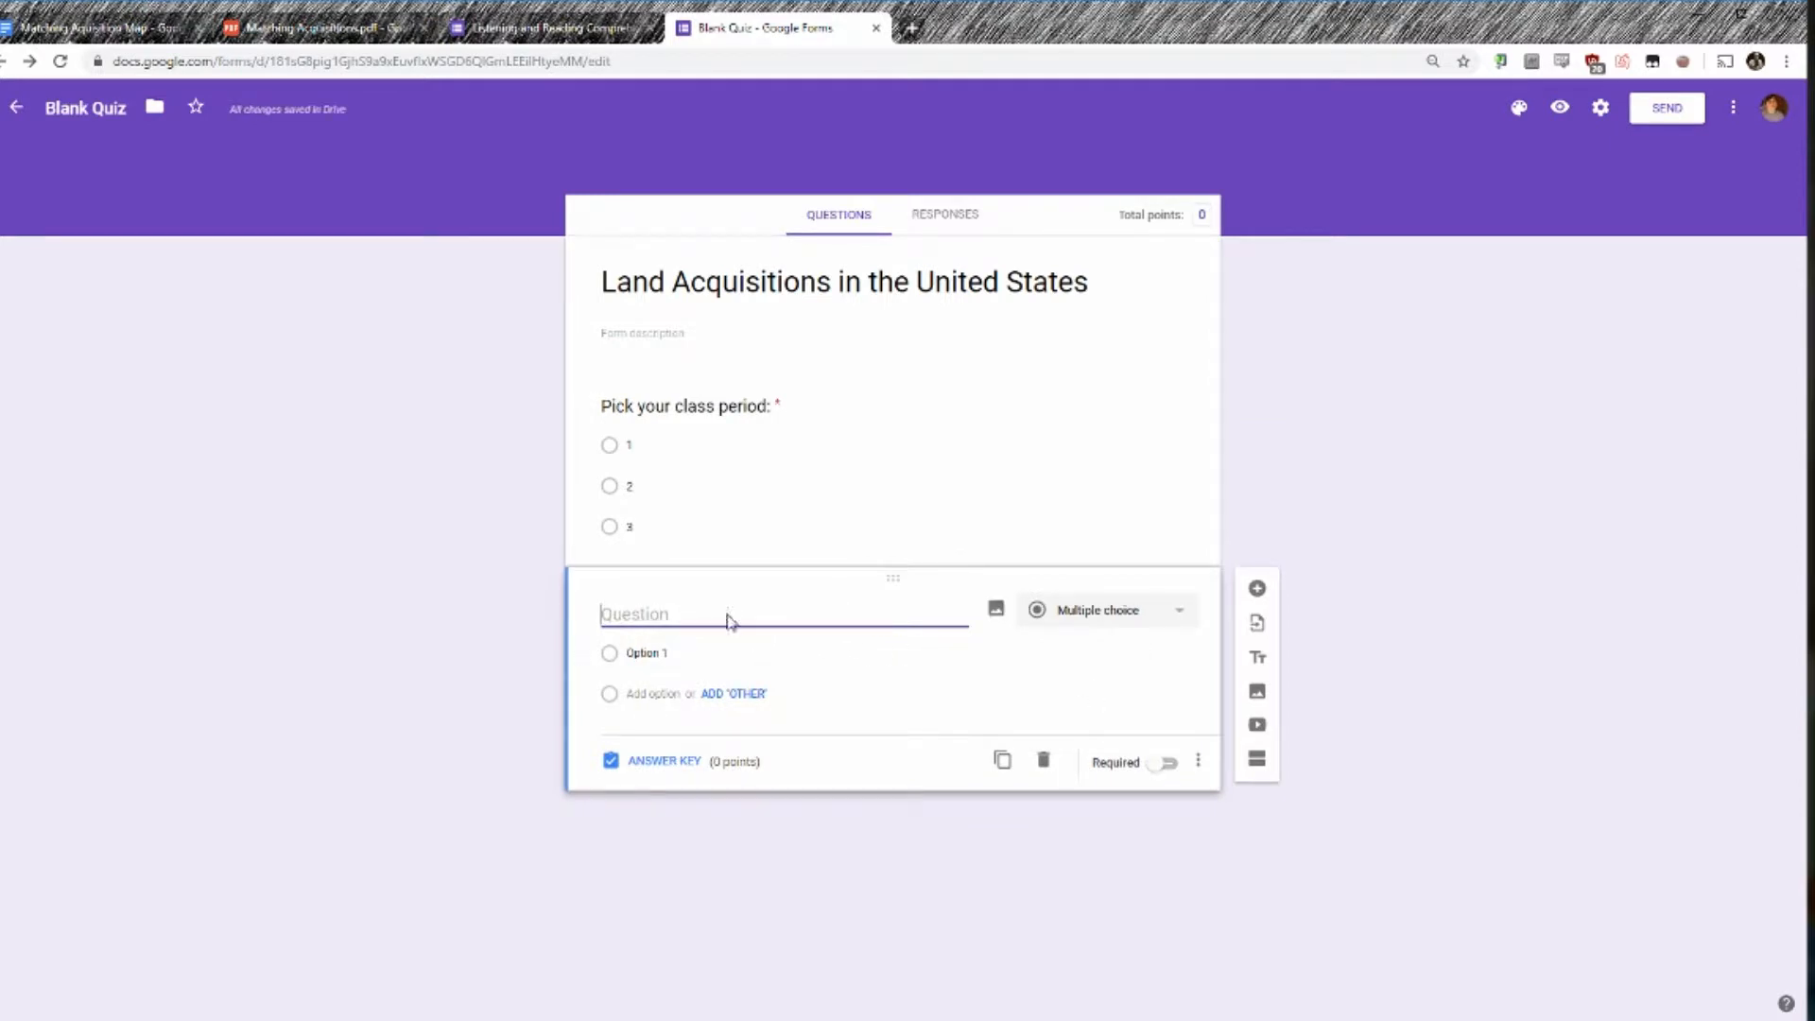
type("Input a password:")
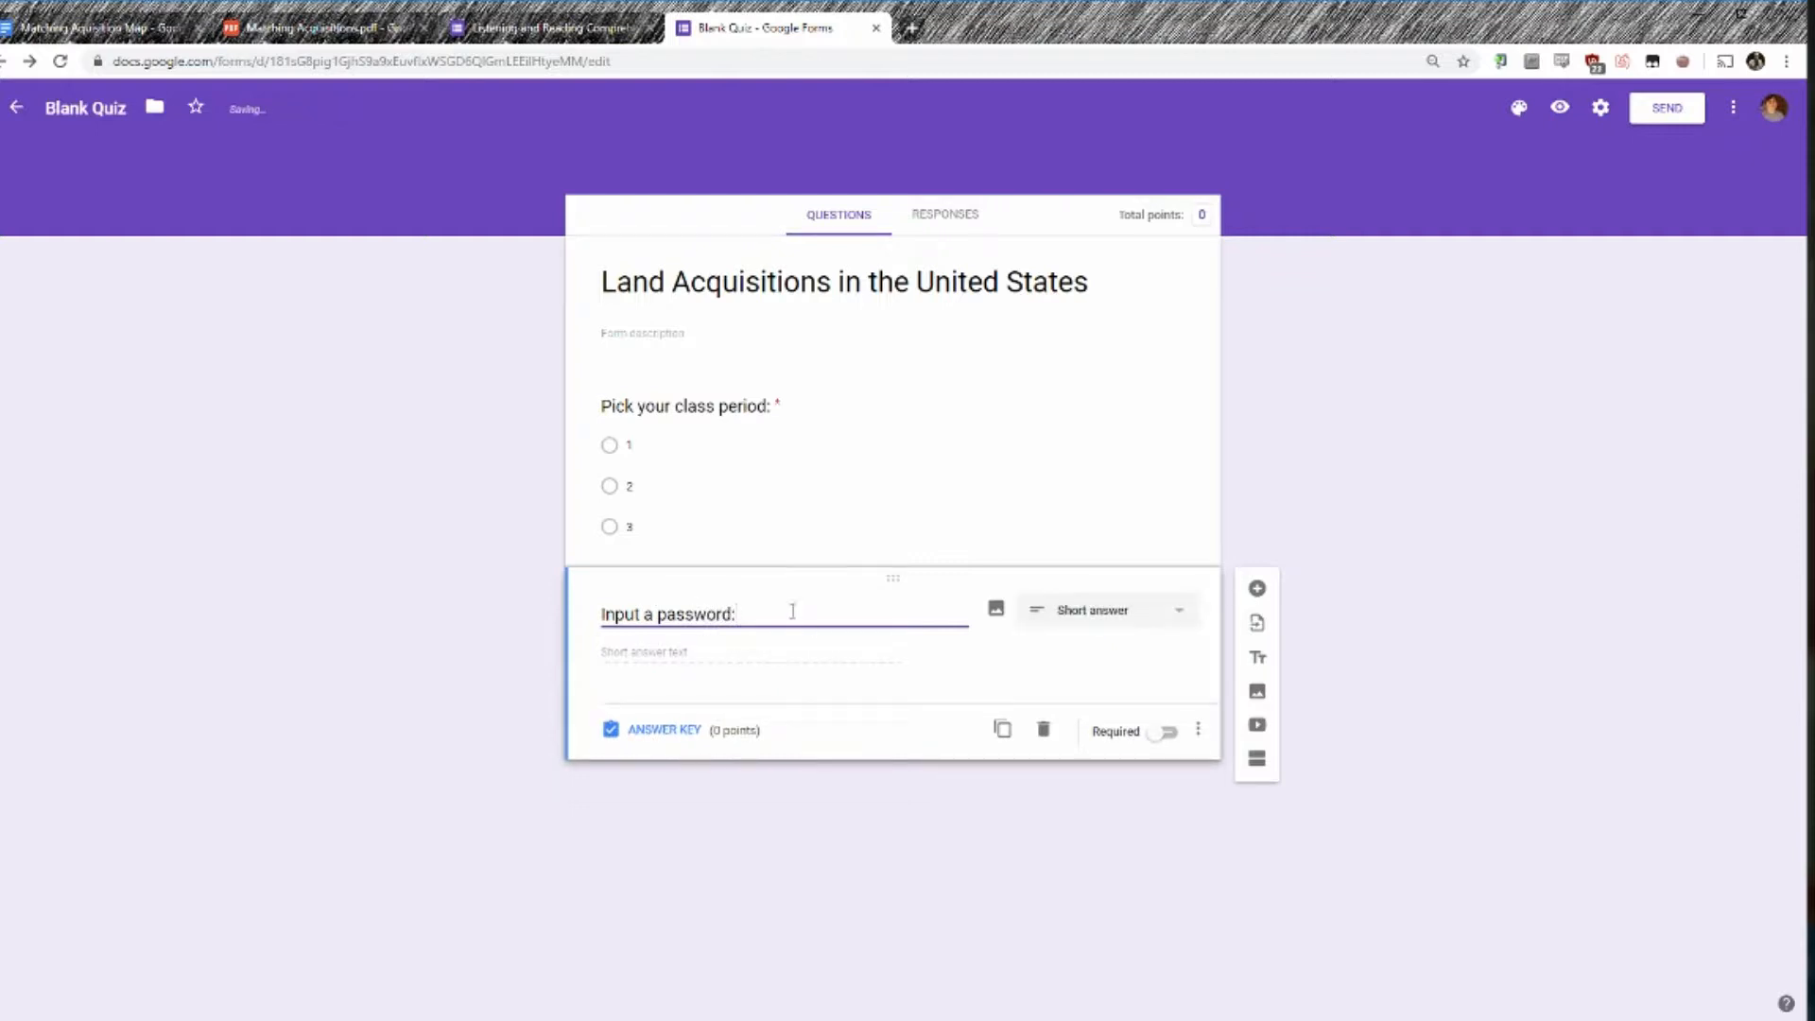
left_click(1168, 732)
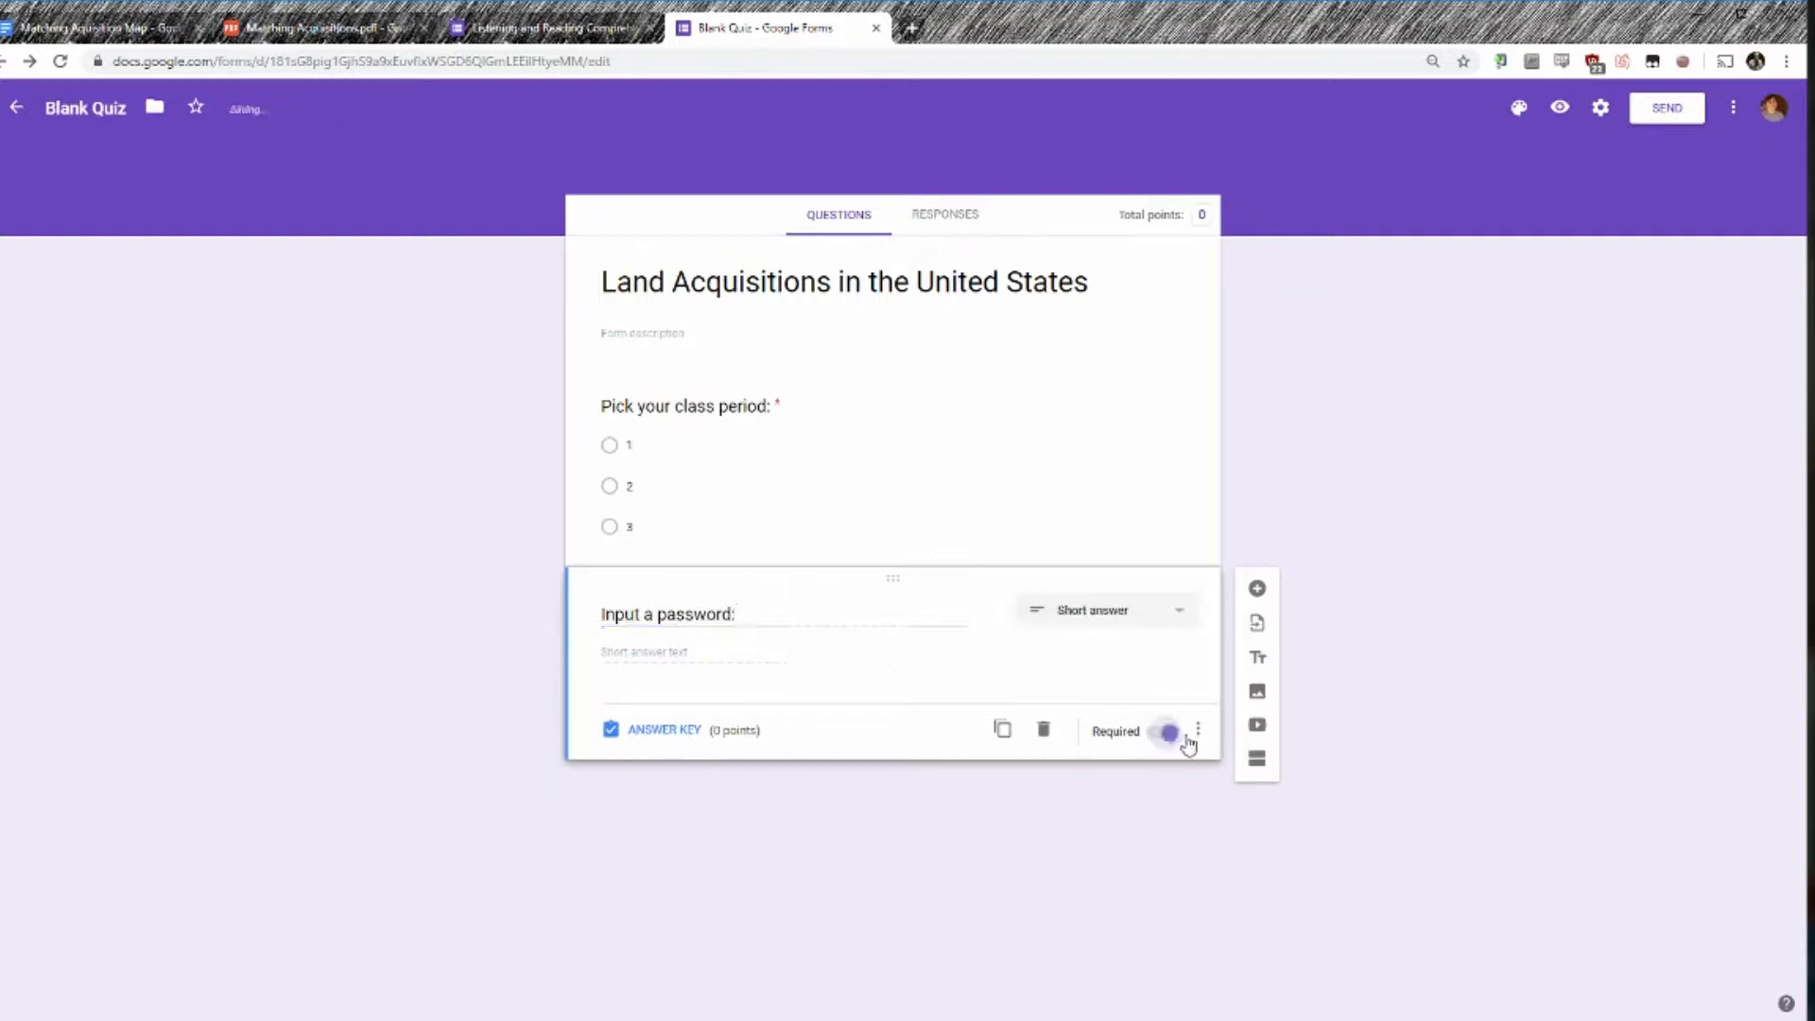
Add response validation to the password question, using the Text type with the Contains condition.
left_click(1198, 730)
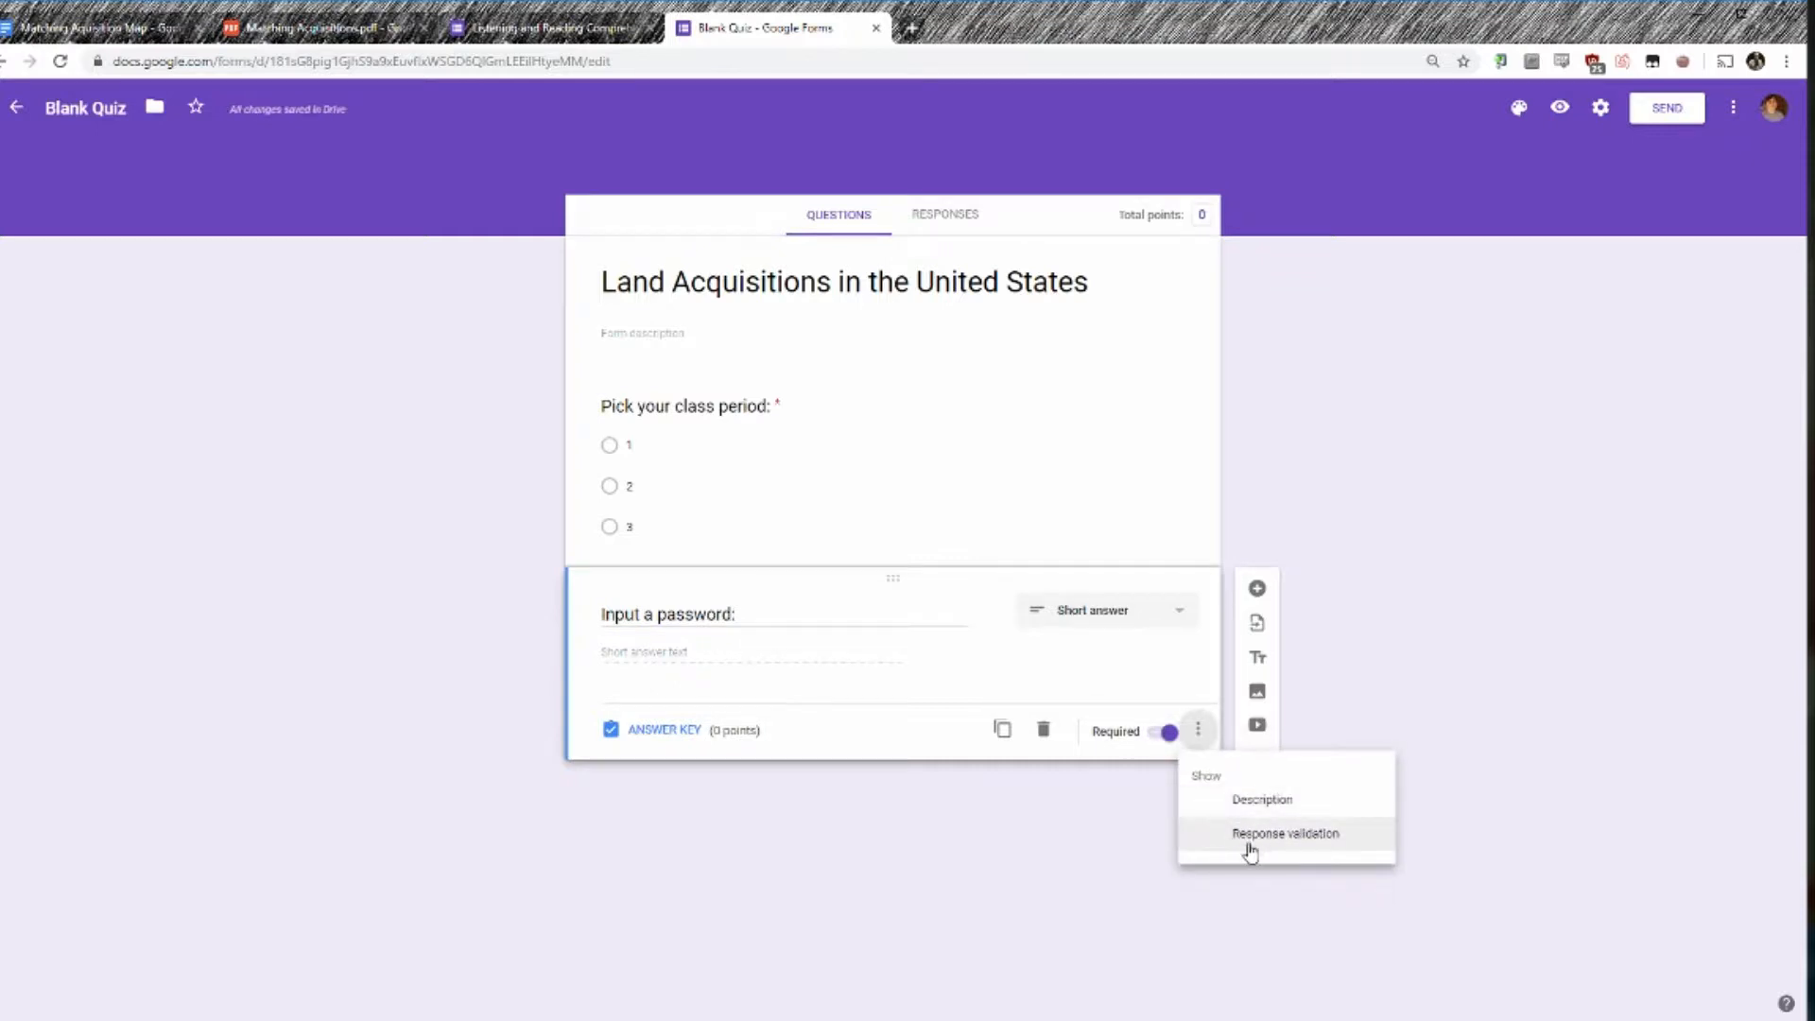
left_click(1250, 836)
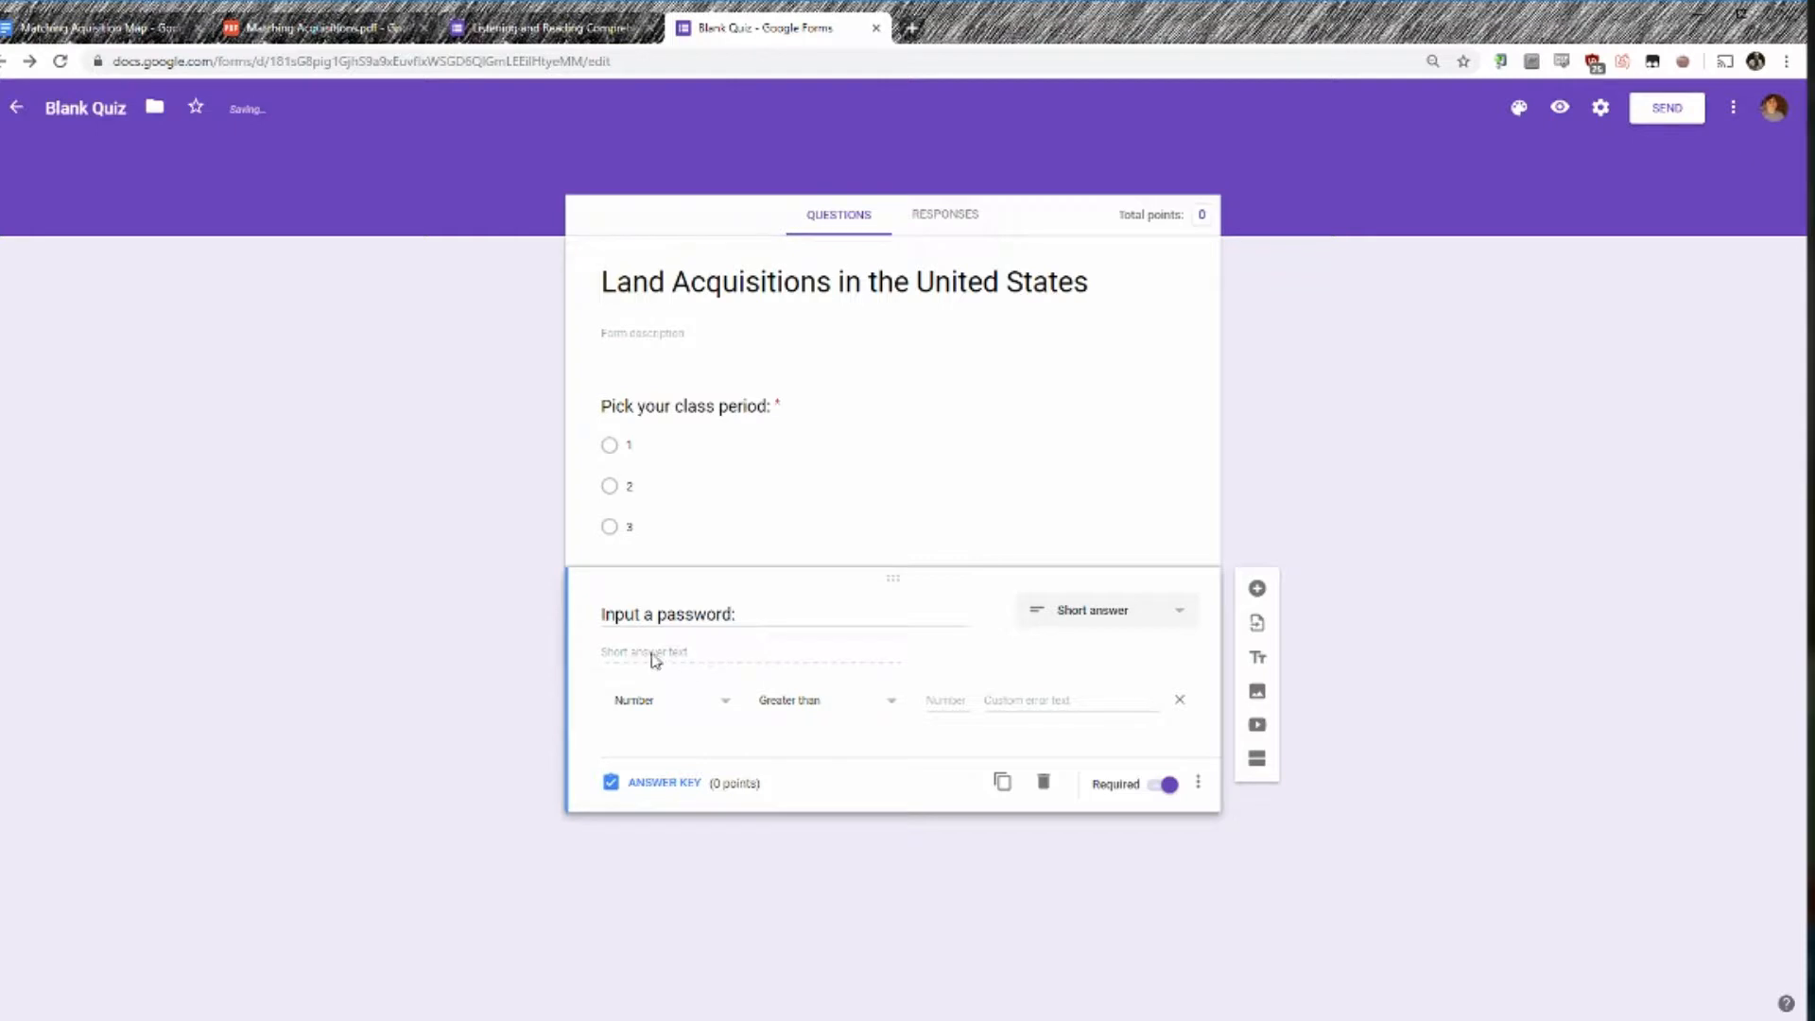
left_click(644, 709)
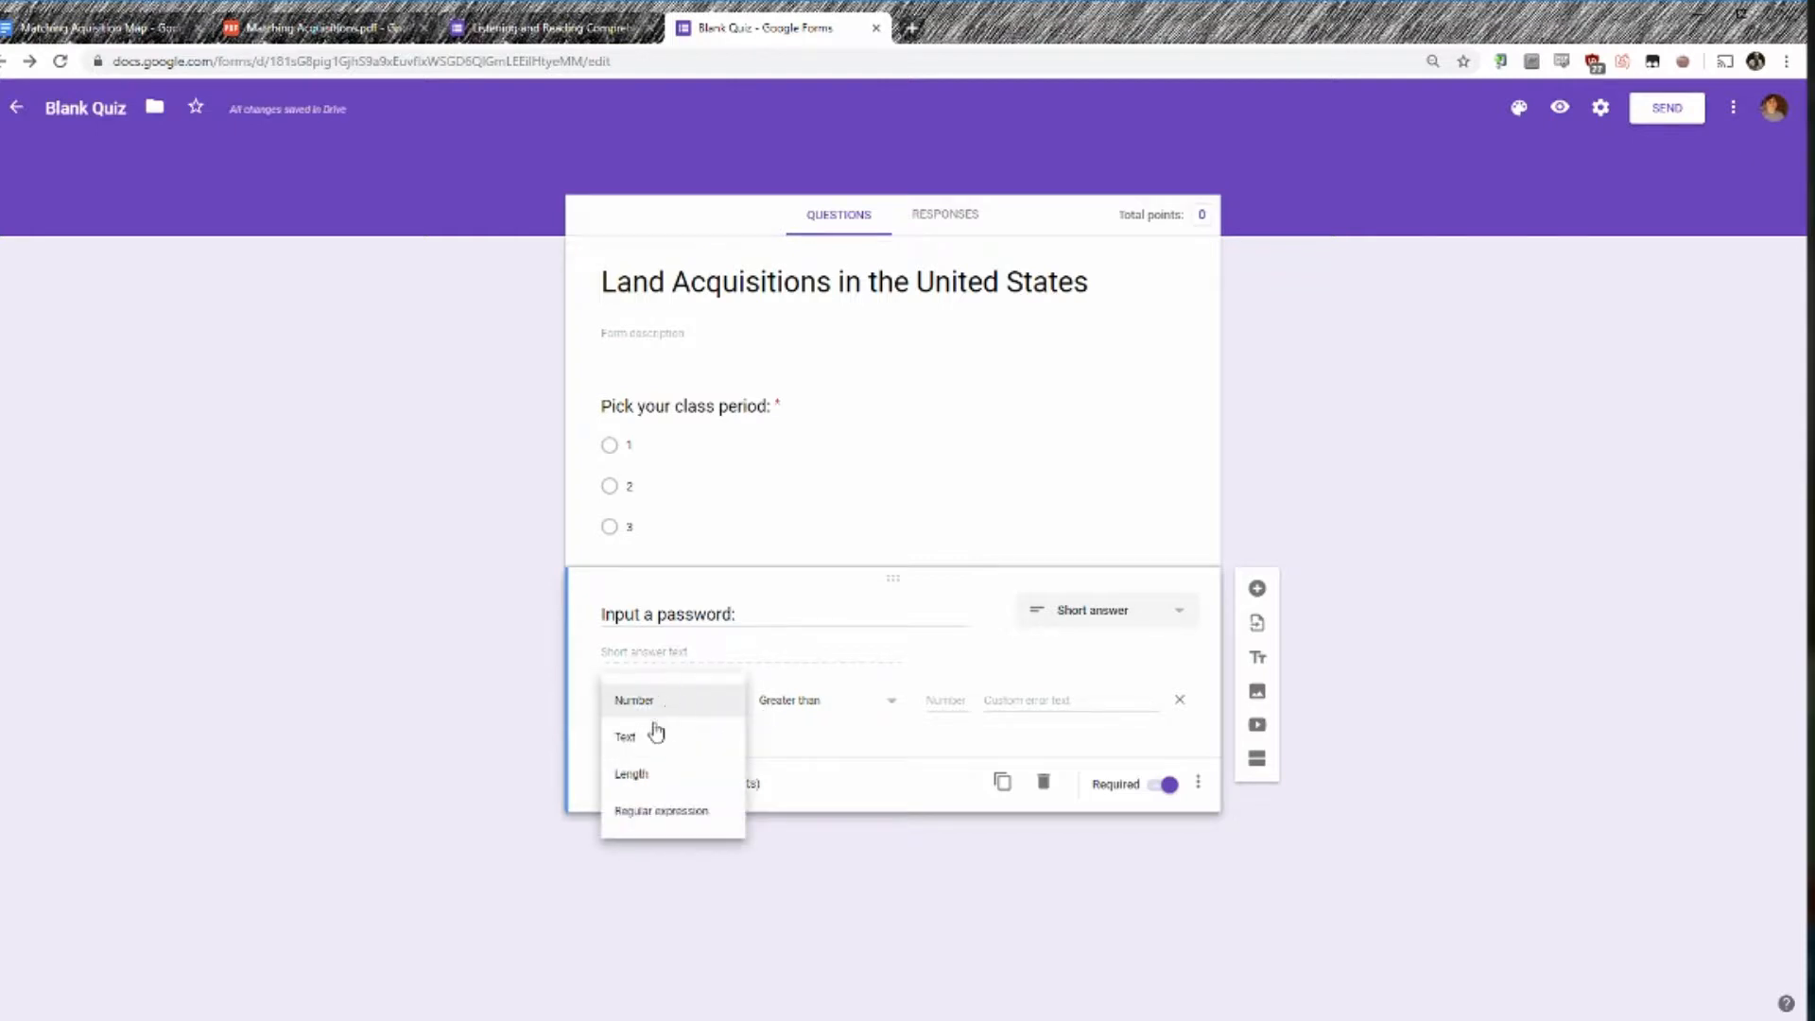
left_click(635, 740)
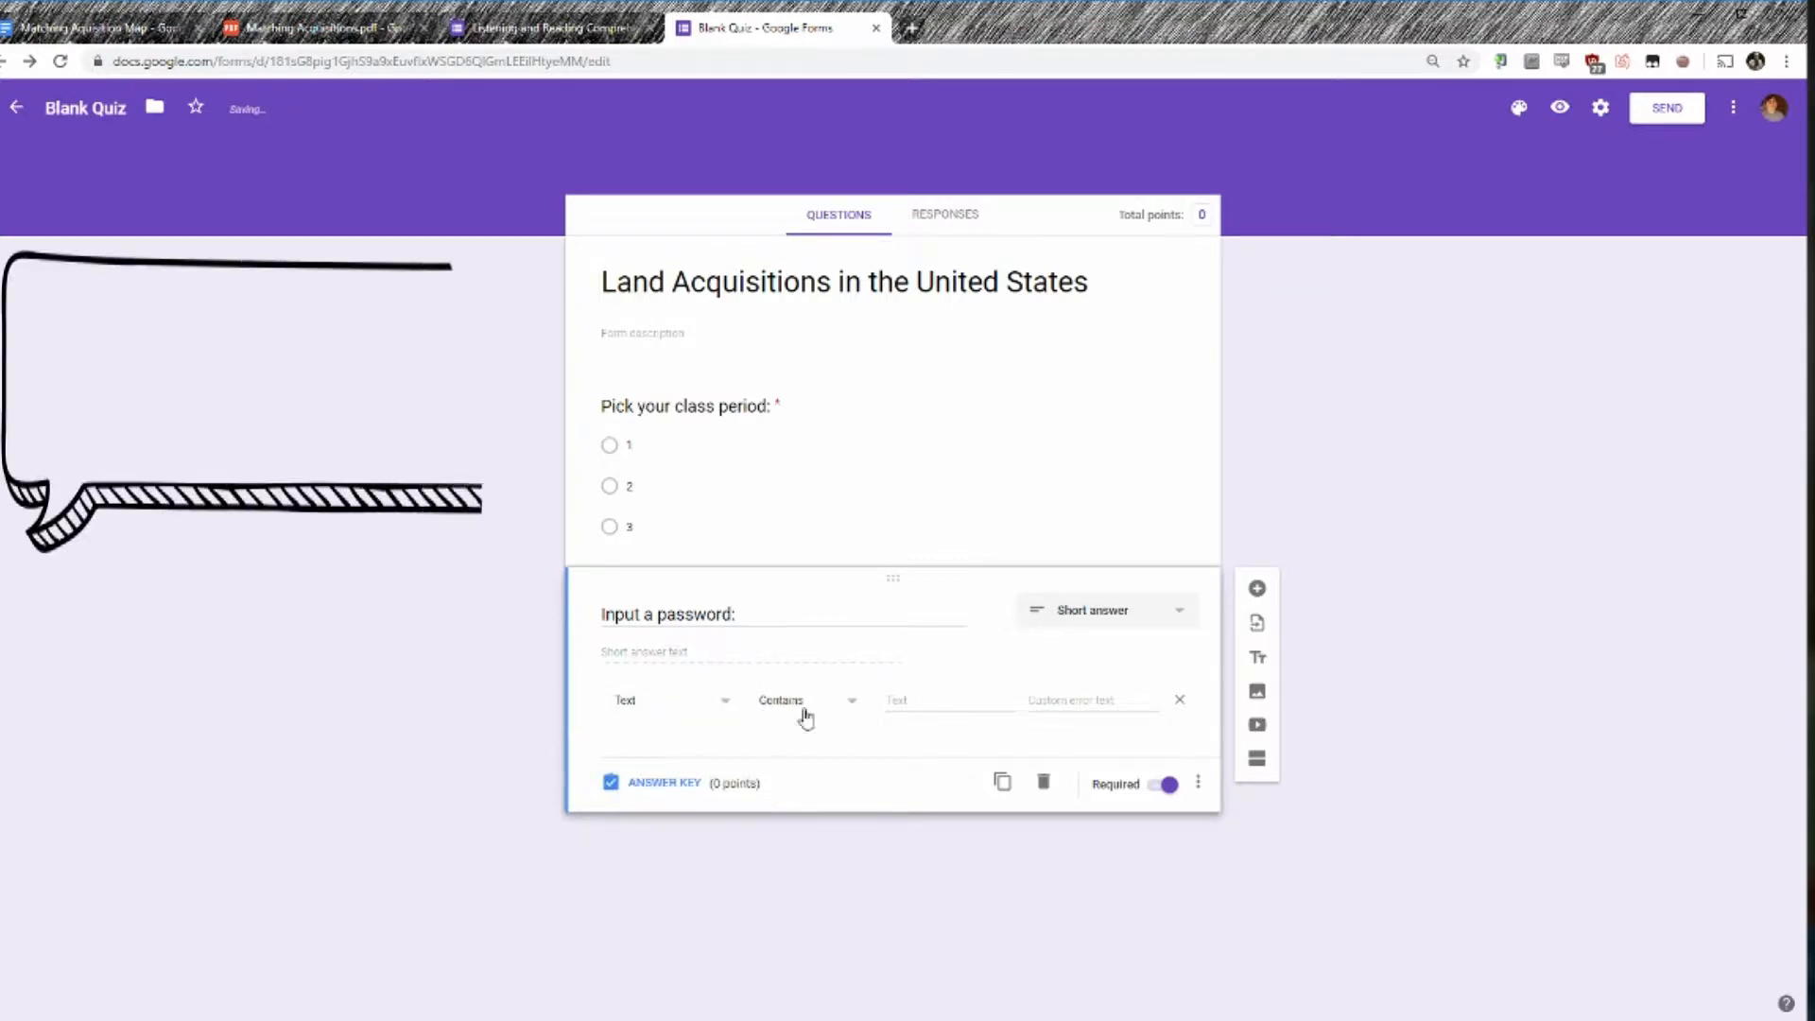
left_click(802, 709)
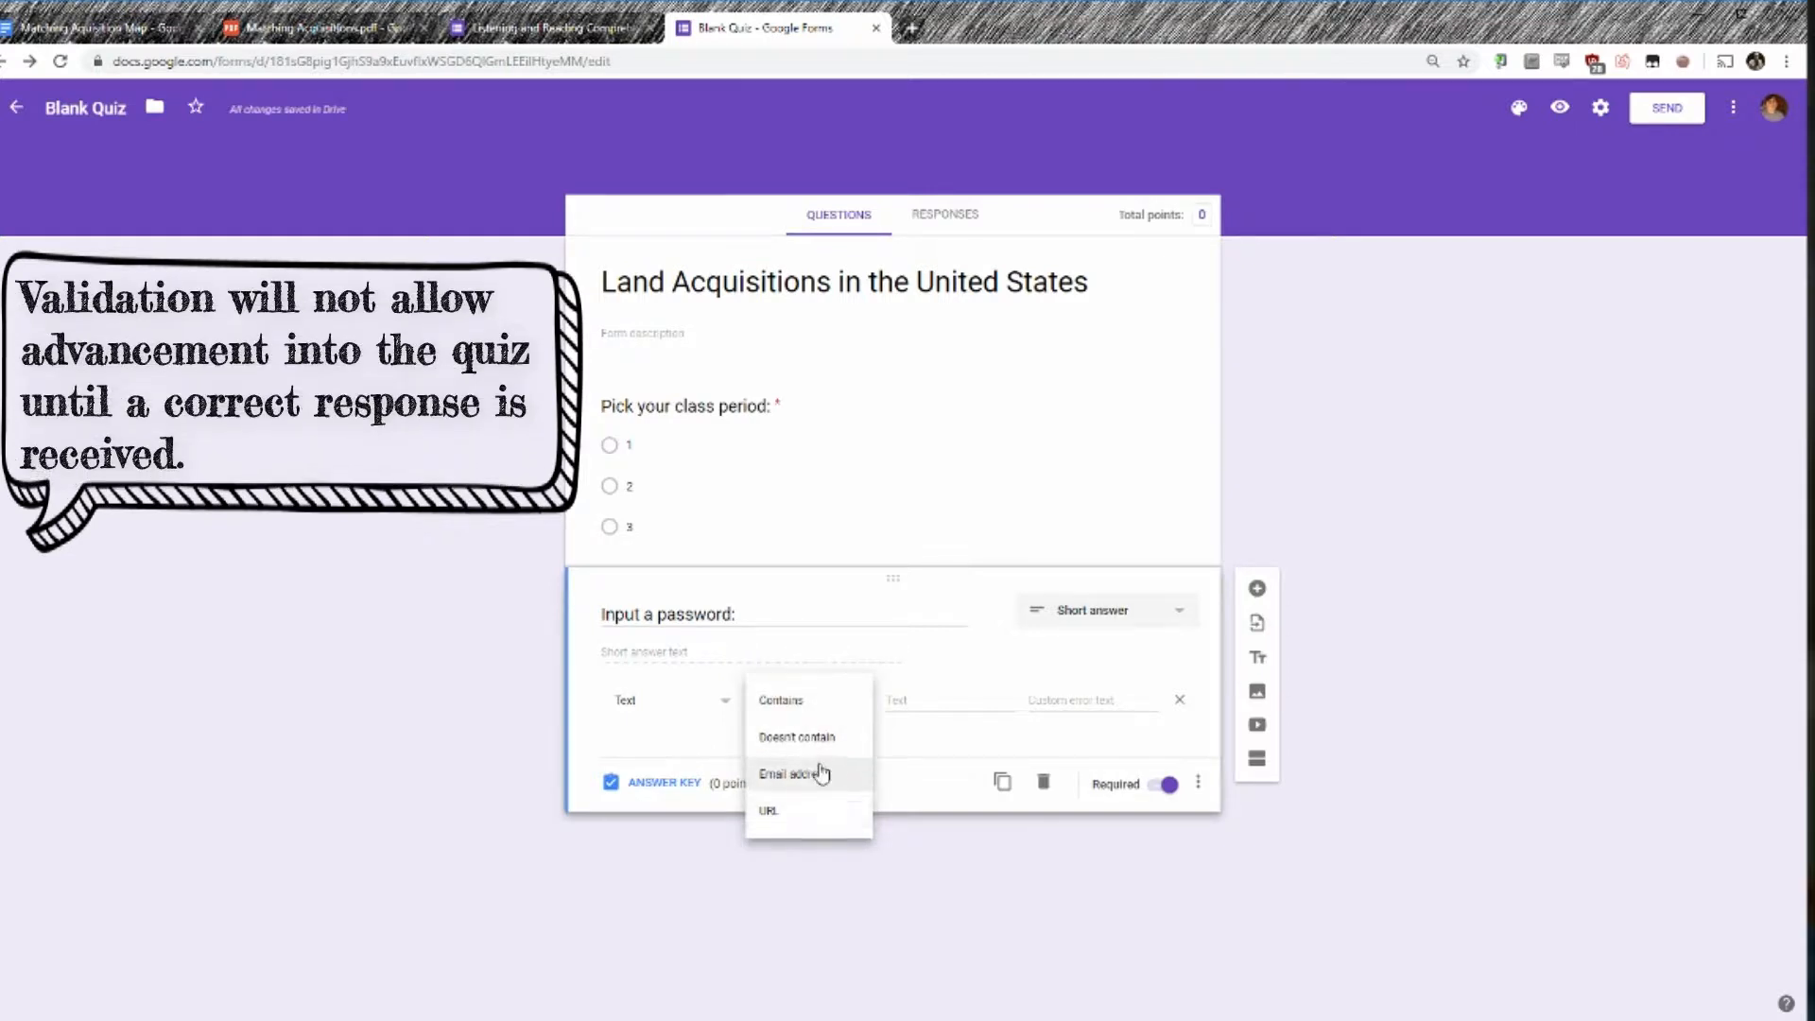
left_click(791, 699)
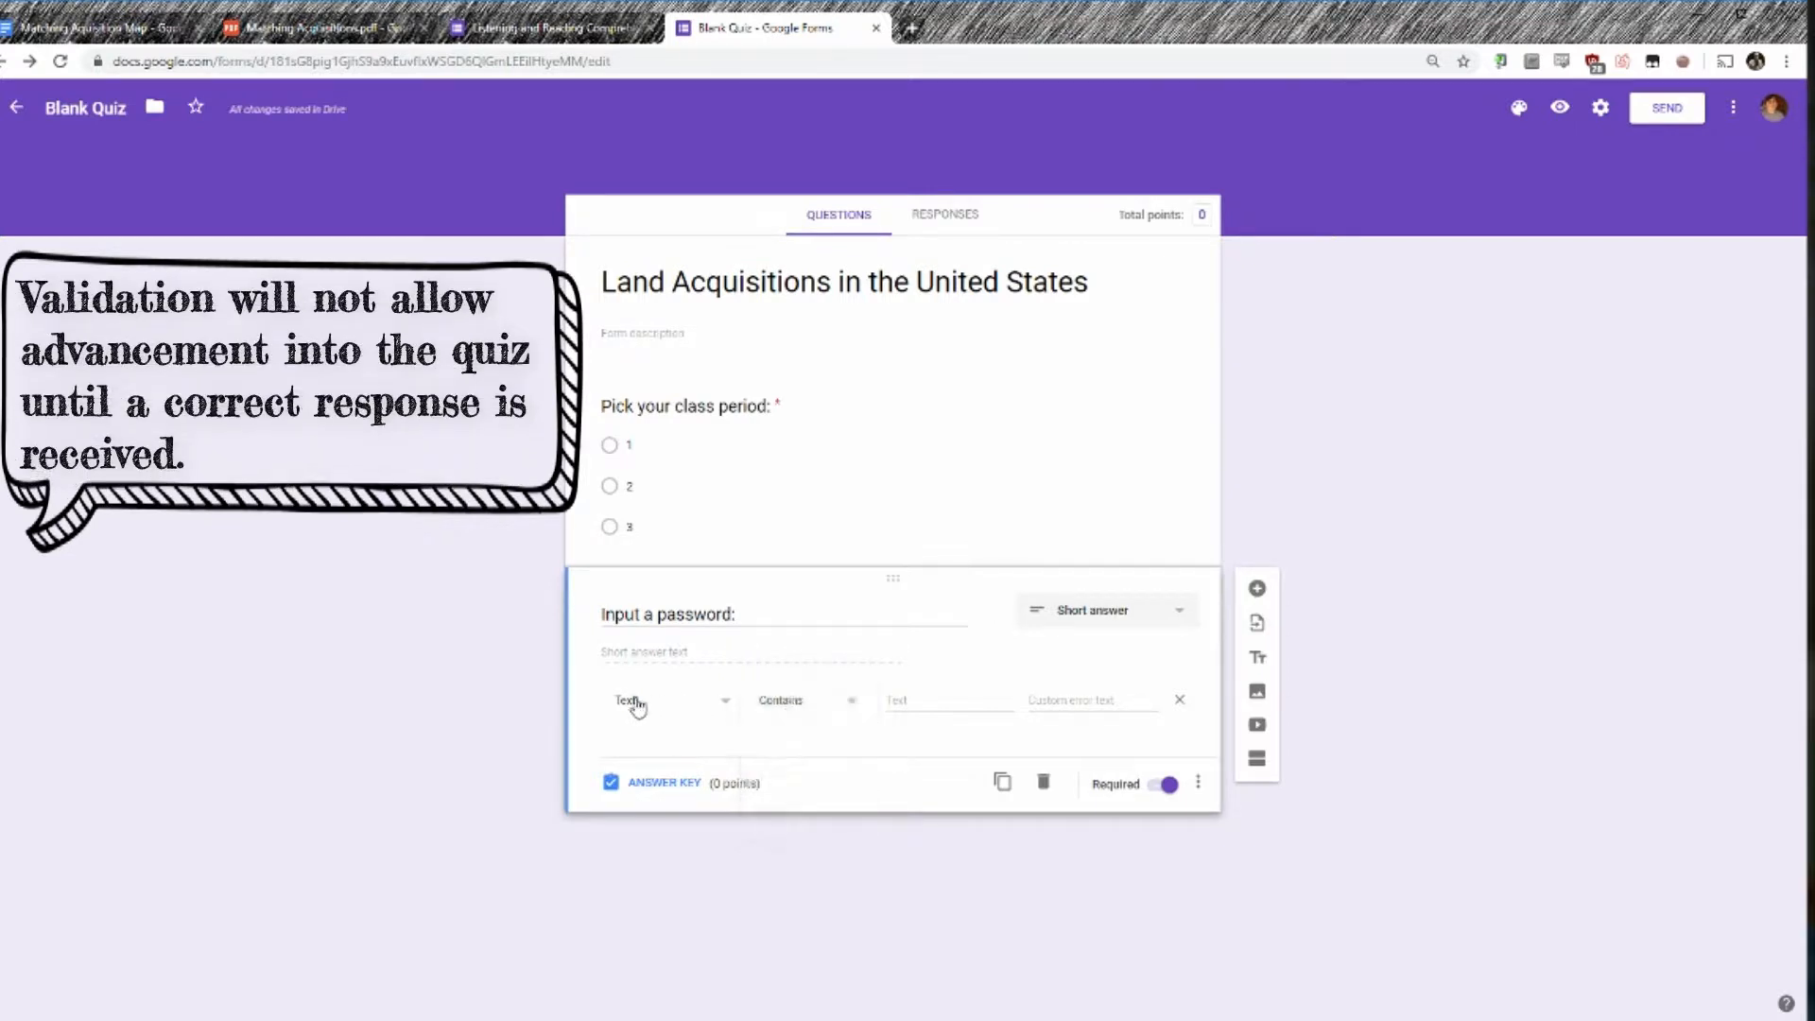
Enter the quiz password as the validation text, with the custom error text "Please wait for the correct password.".
left_click(934, 699)
left_click(1063, 698)
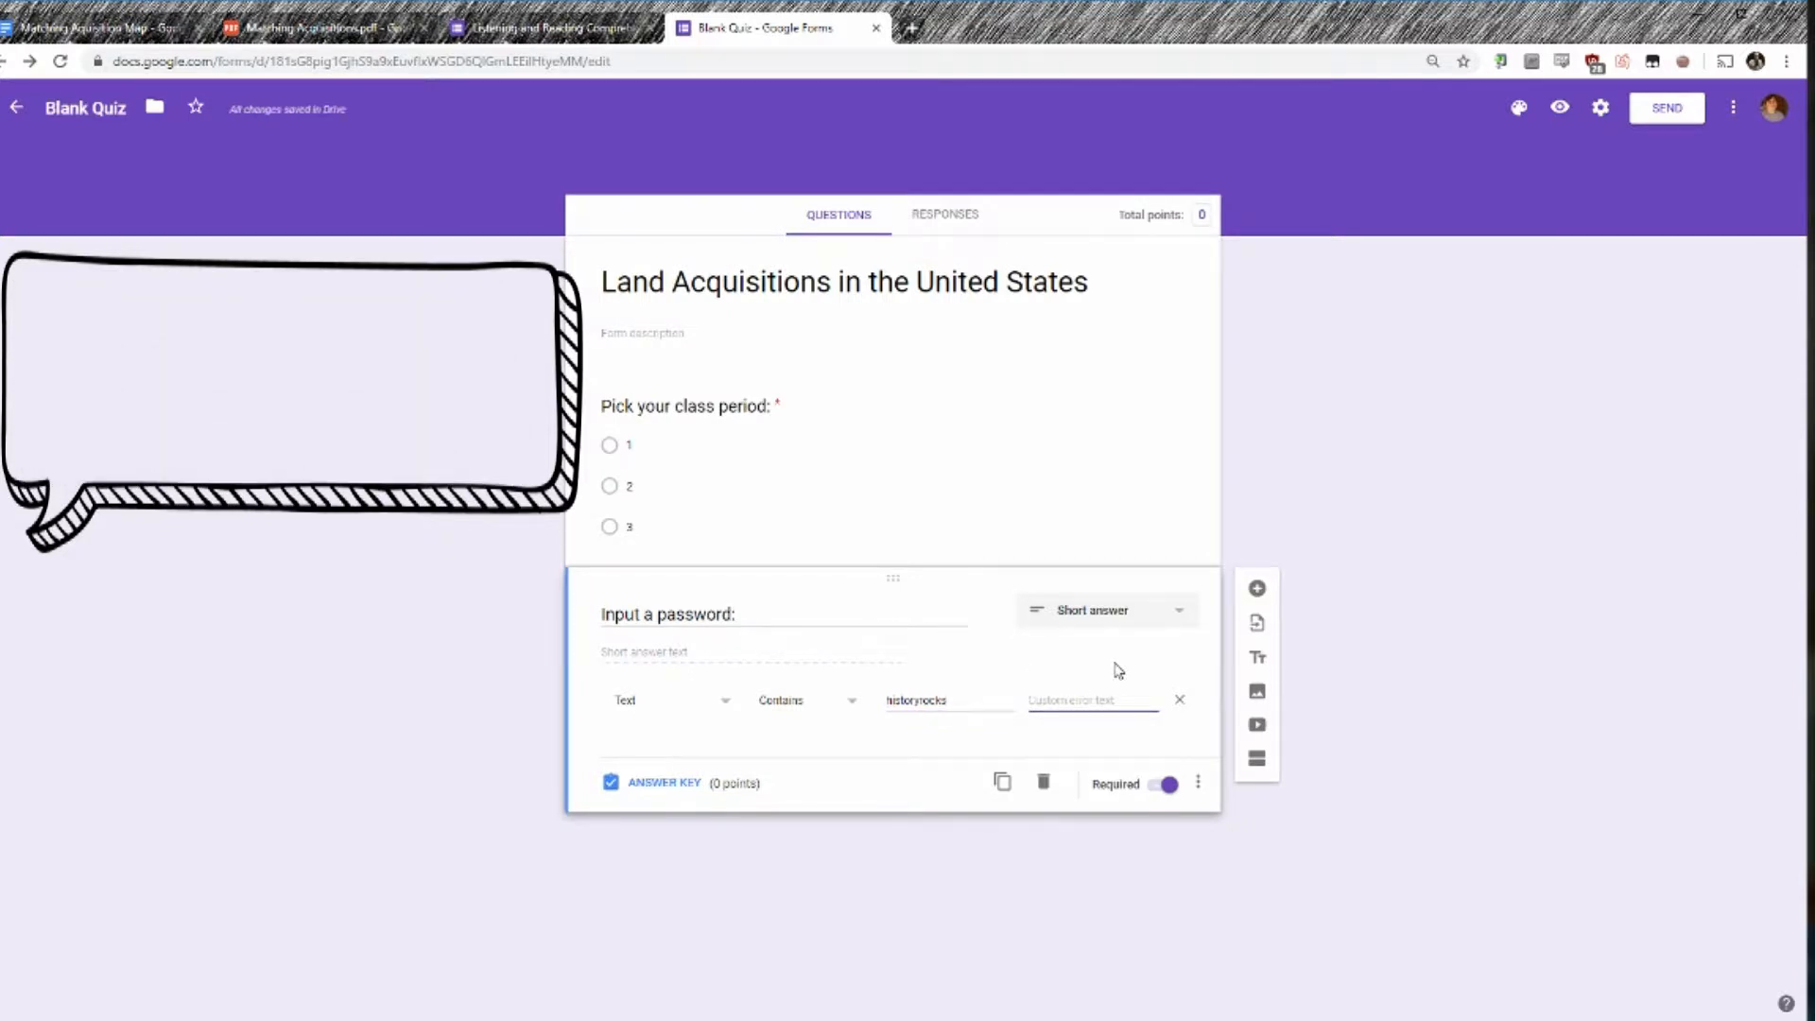
type("Please wait for the")
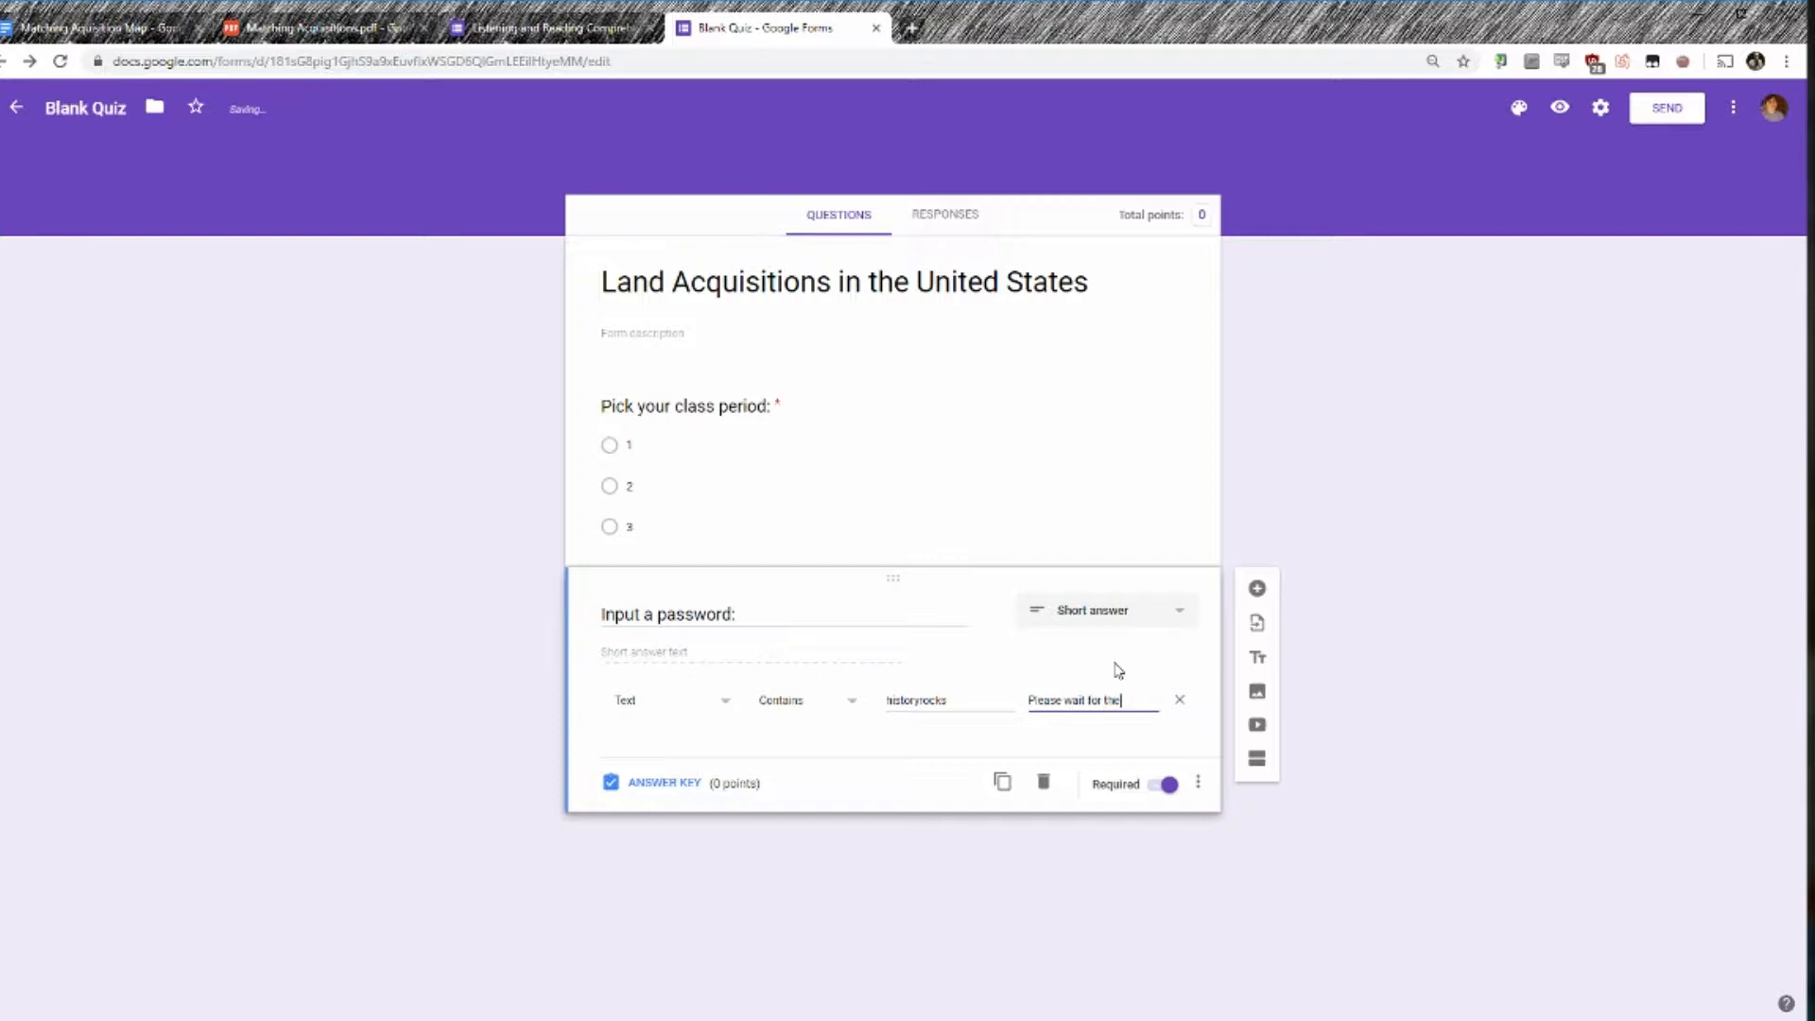
type(" correct password.")
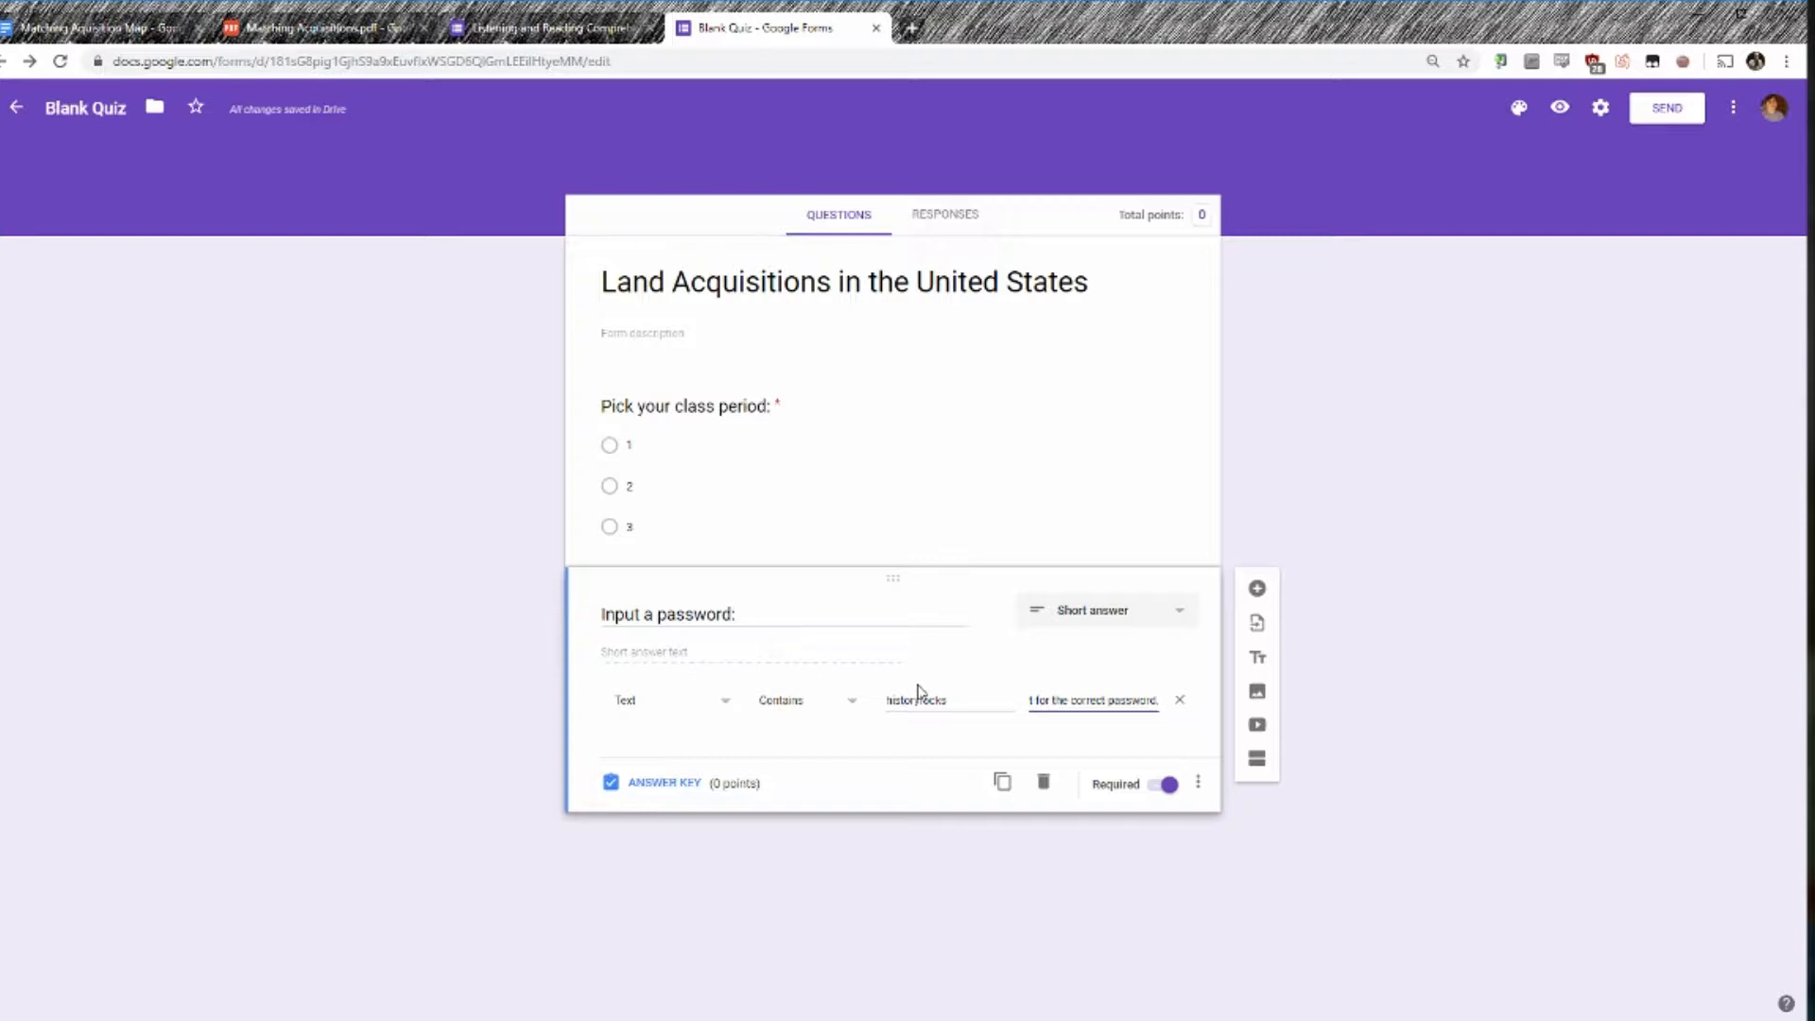
Add a new section after the password question and title it "Map Information".
left_click(1257, 759)
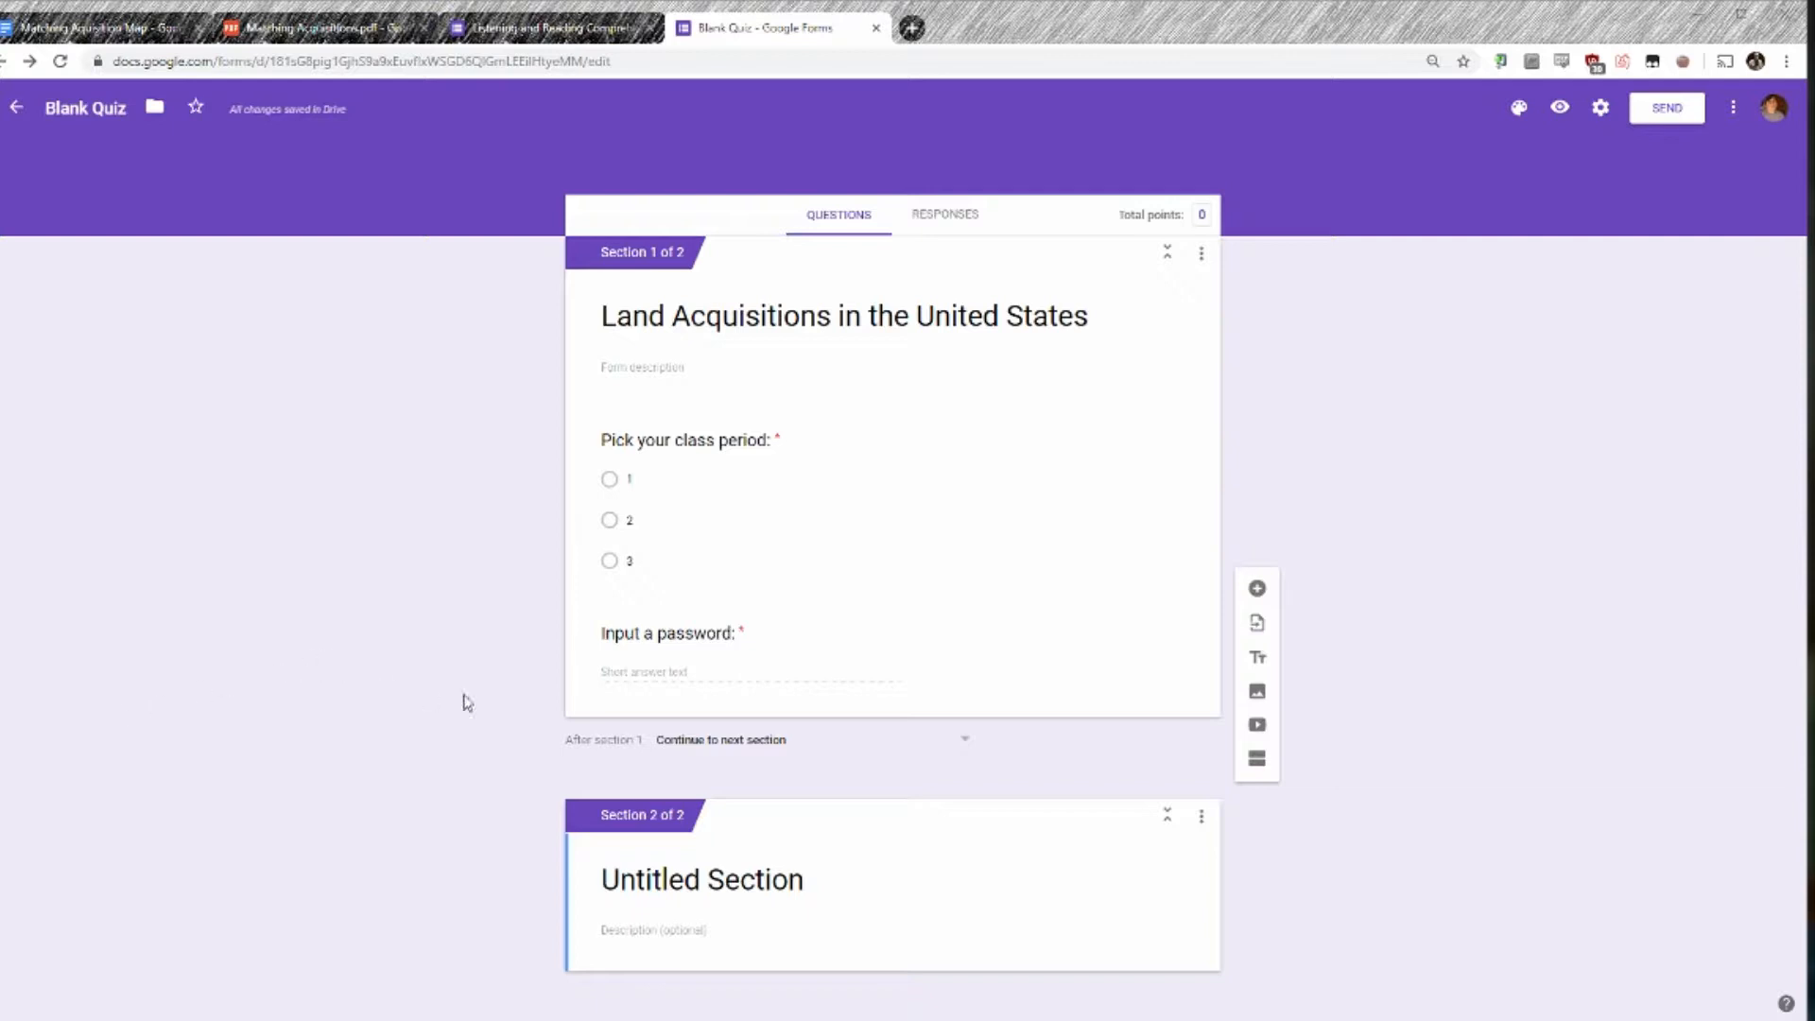
left_click(810, 863)
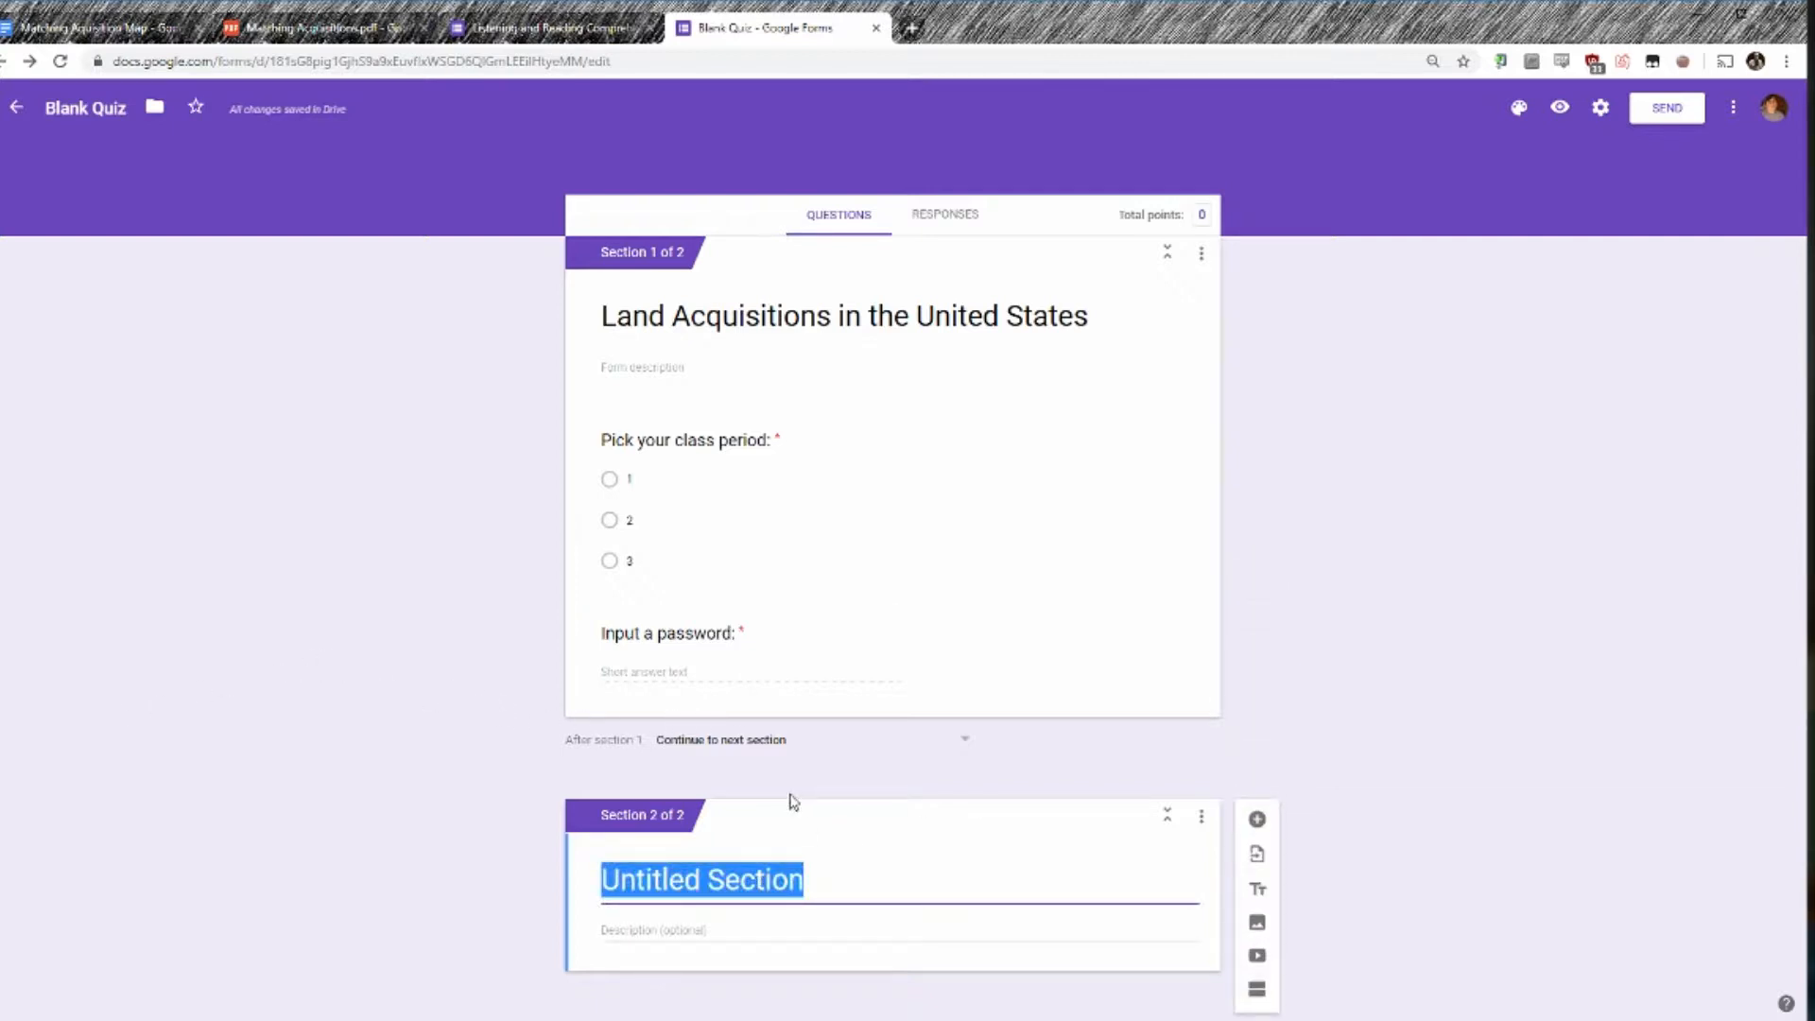
type("Map Info")
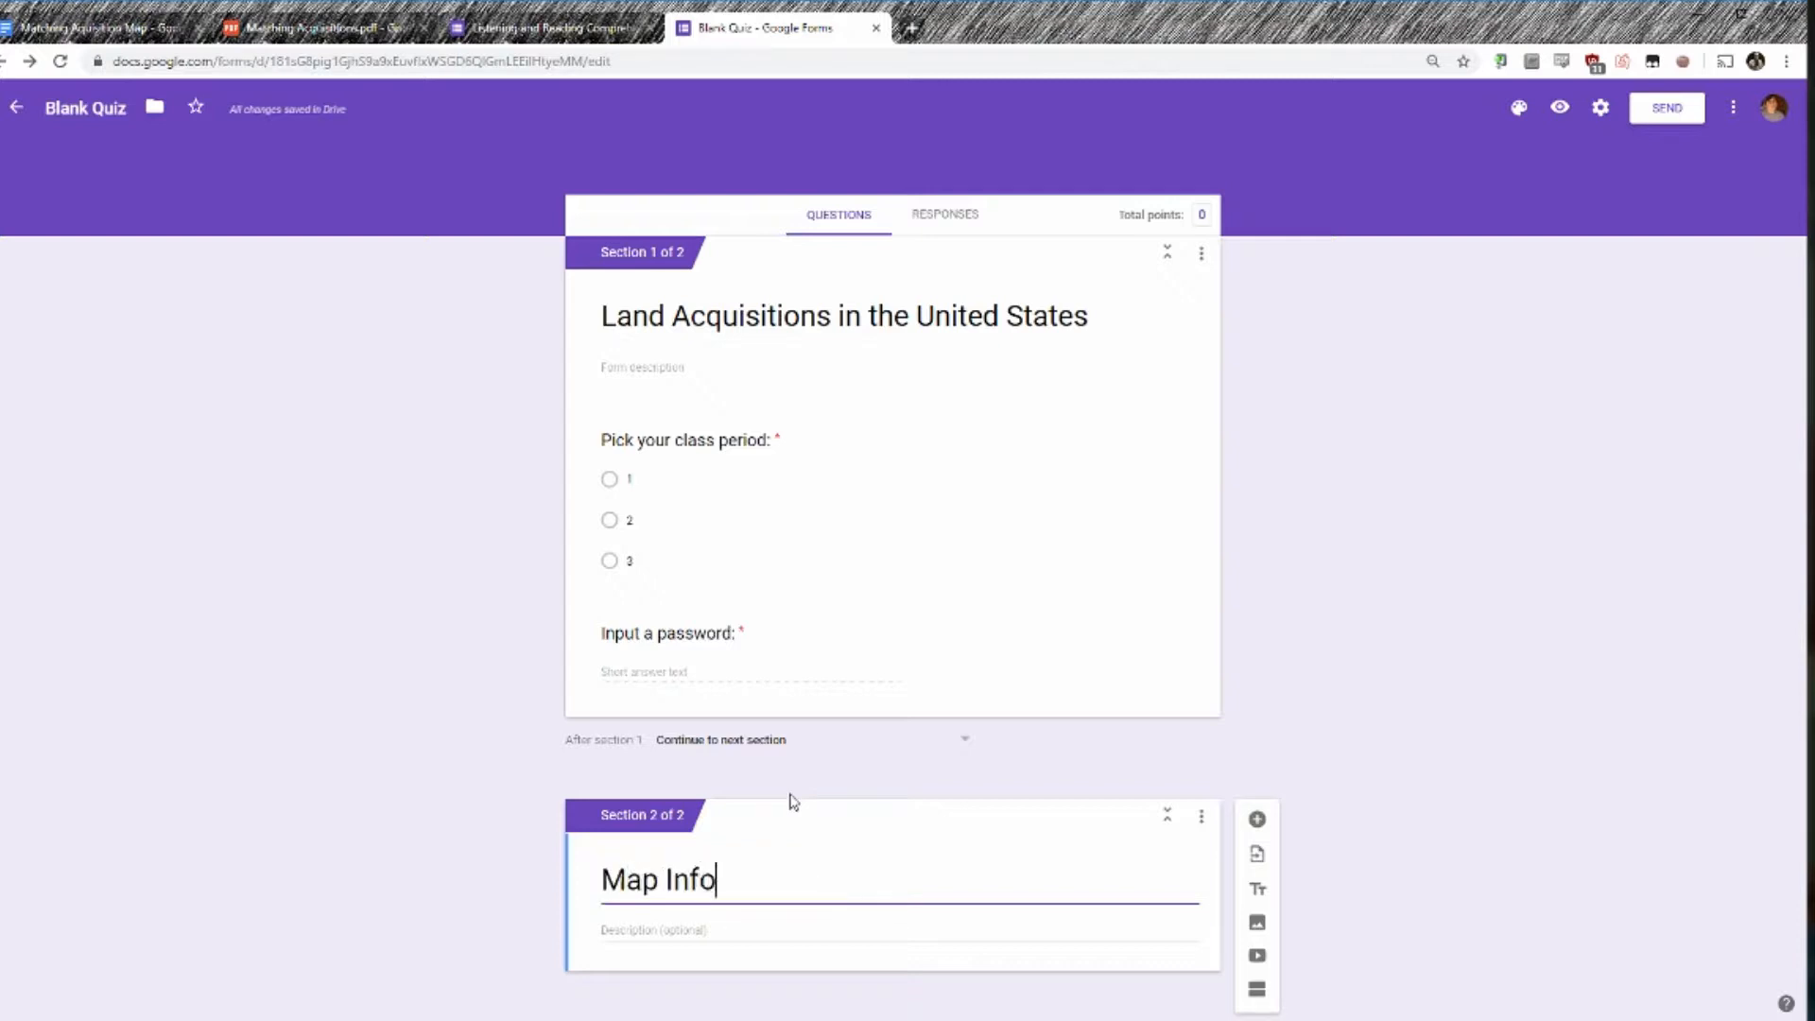
type("rmation")
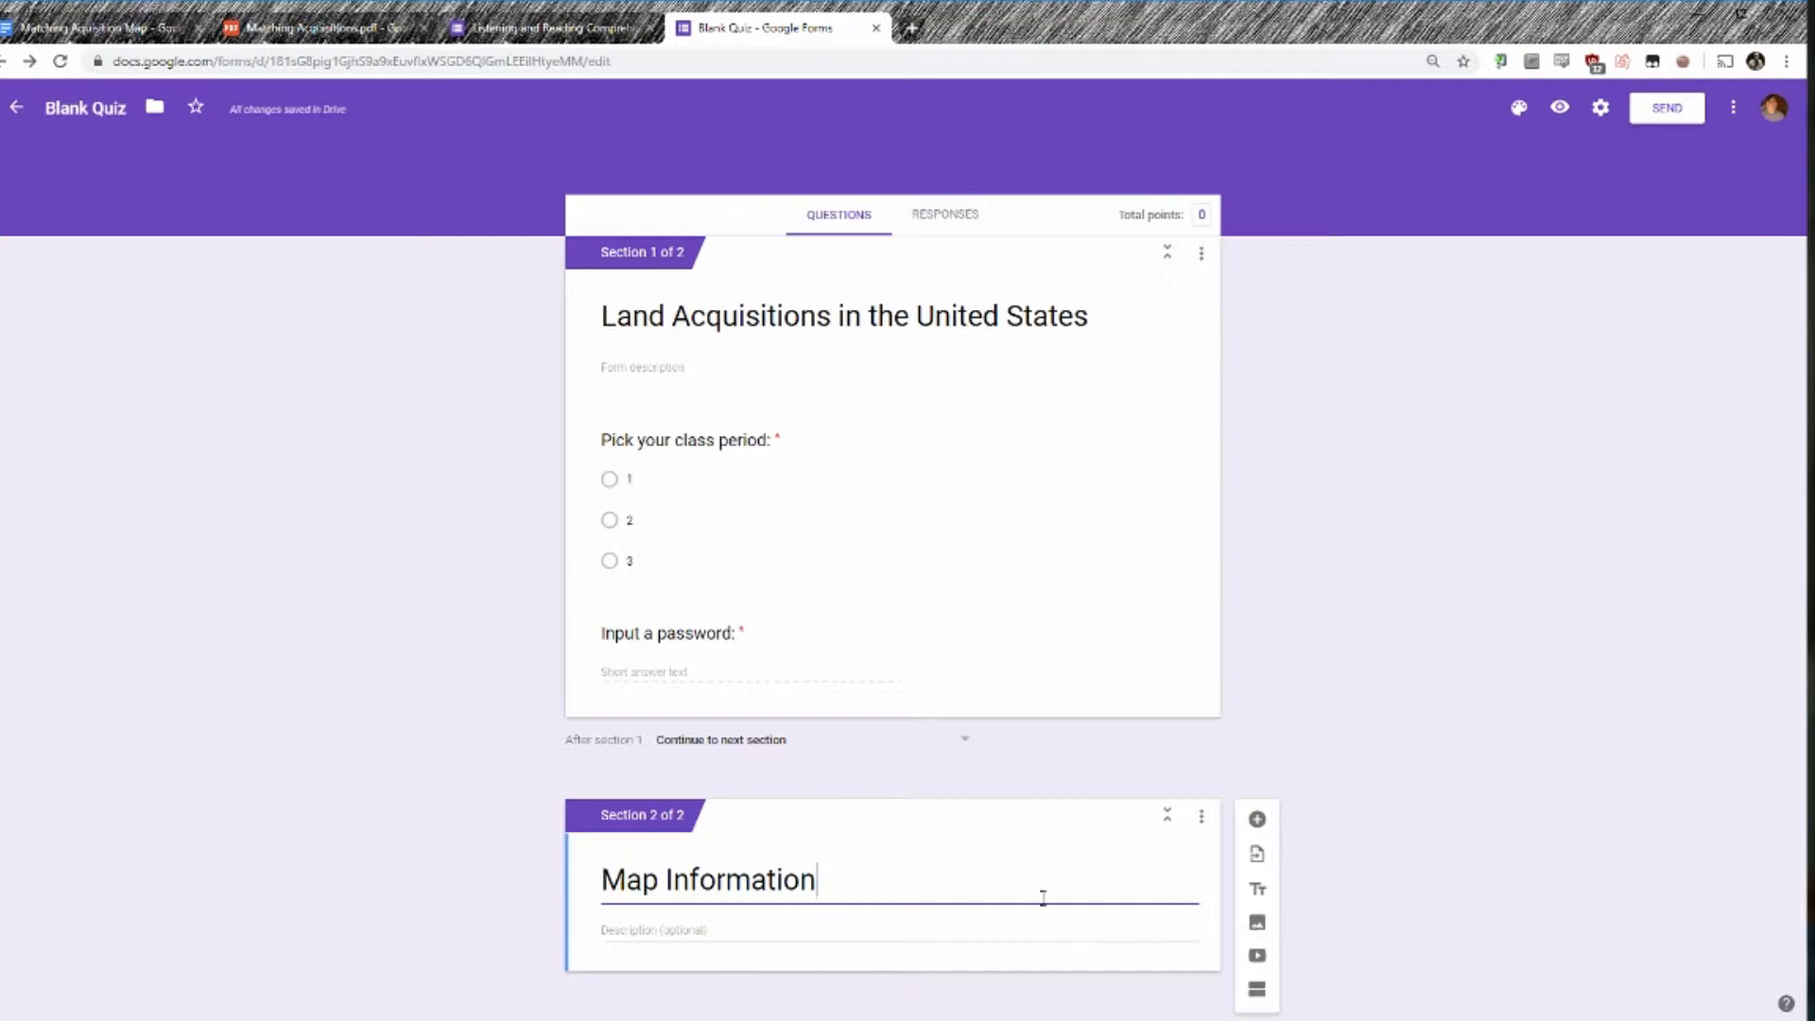
Upload the U.S. land acquisitions map image into Map Information and title it "Study the map below then choose an option:".
left_click(1257, 925)
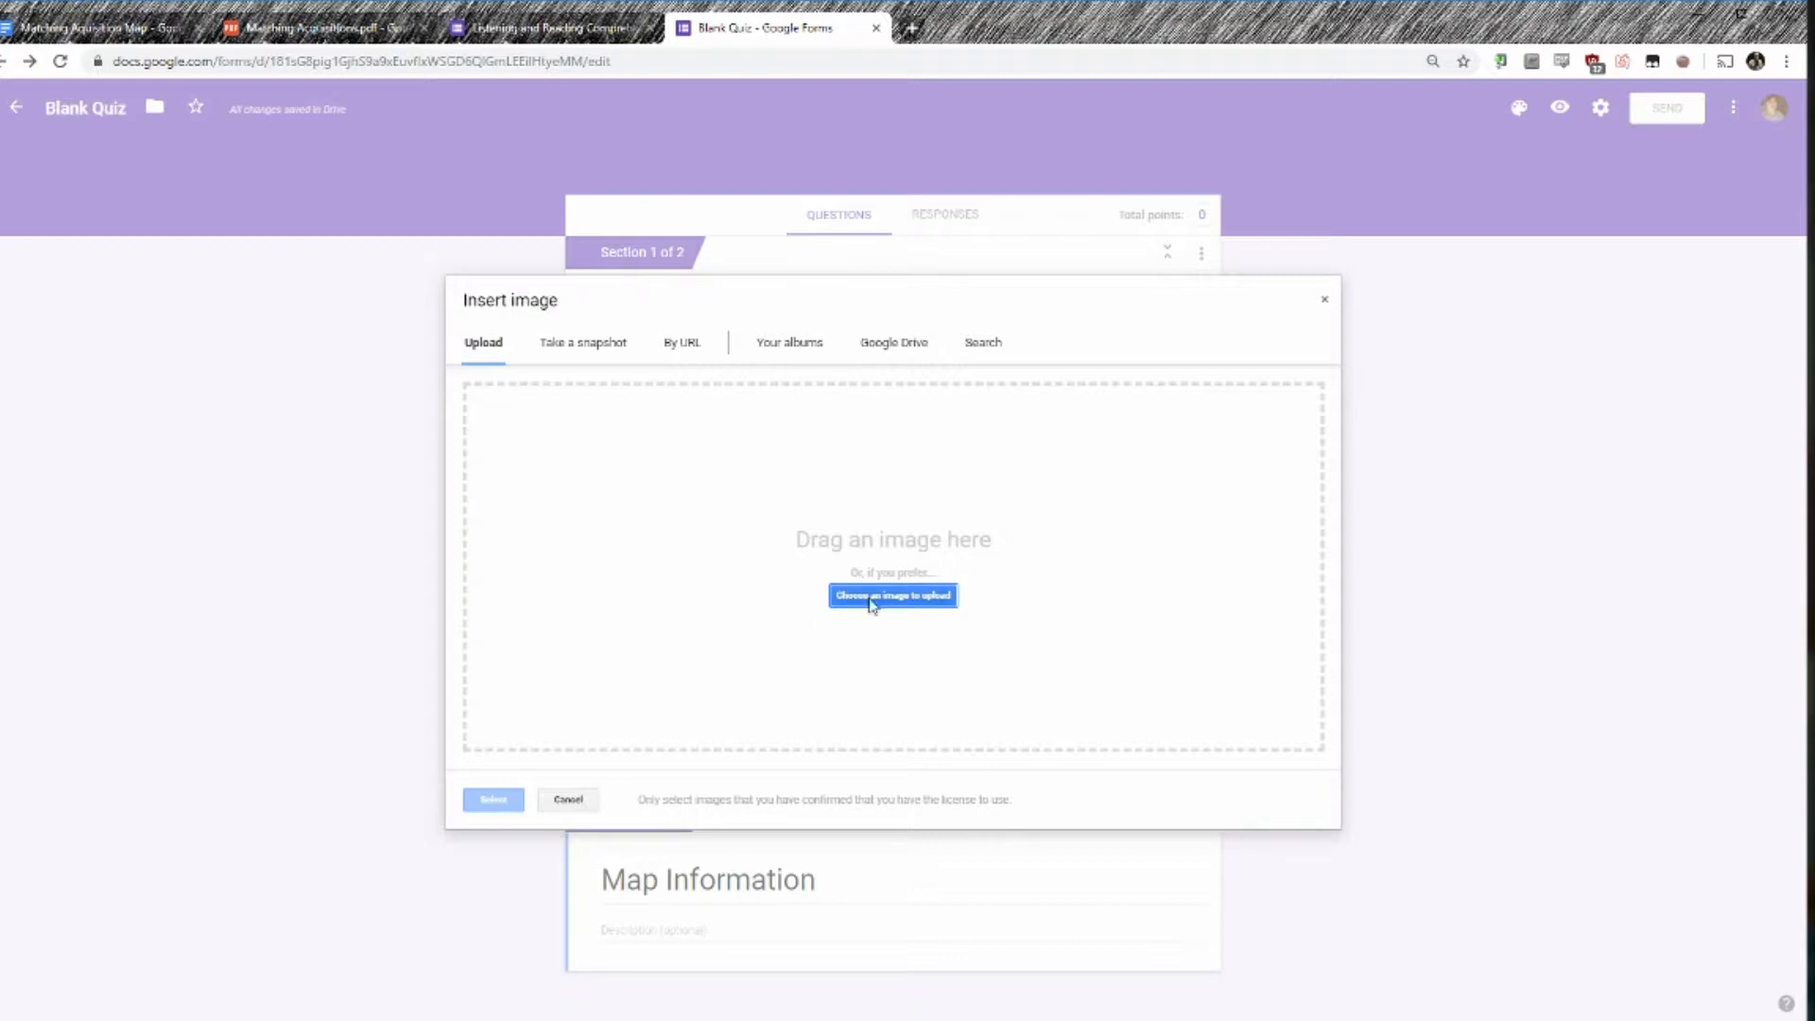
left_click(871, 597)
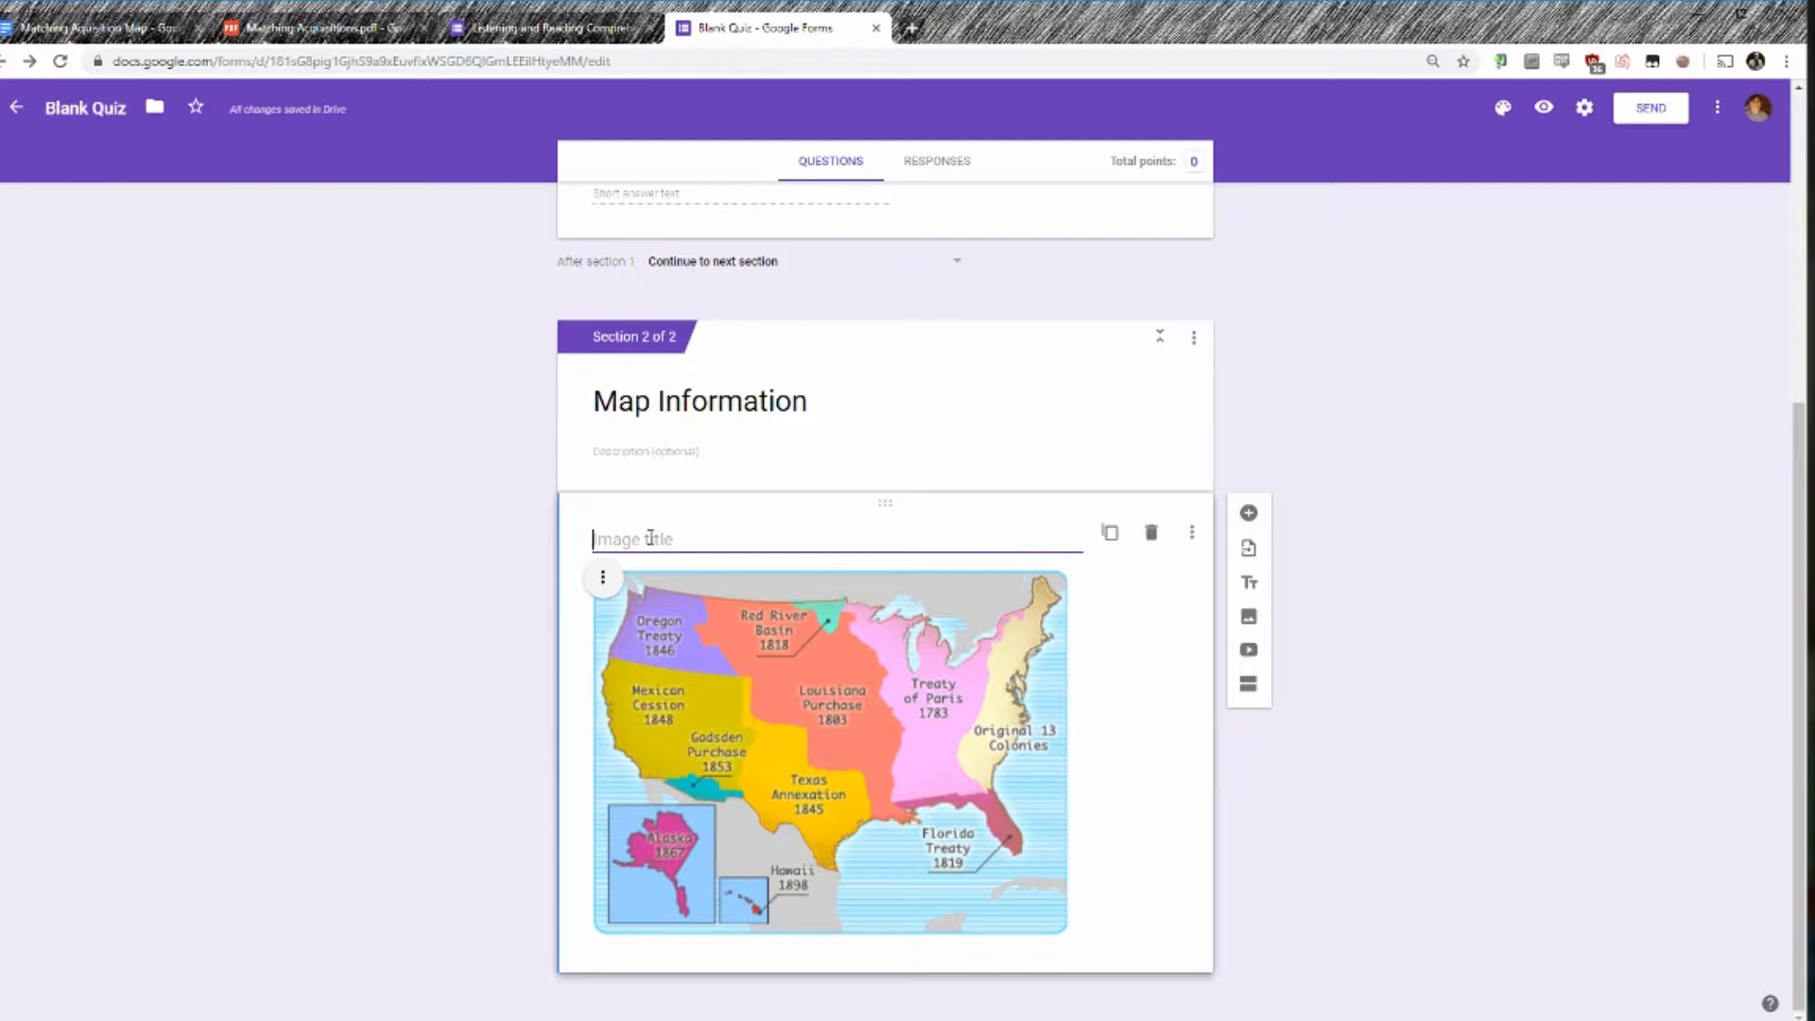
type("Study the map below the")
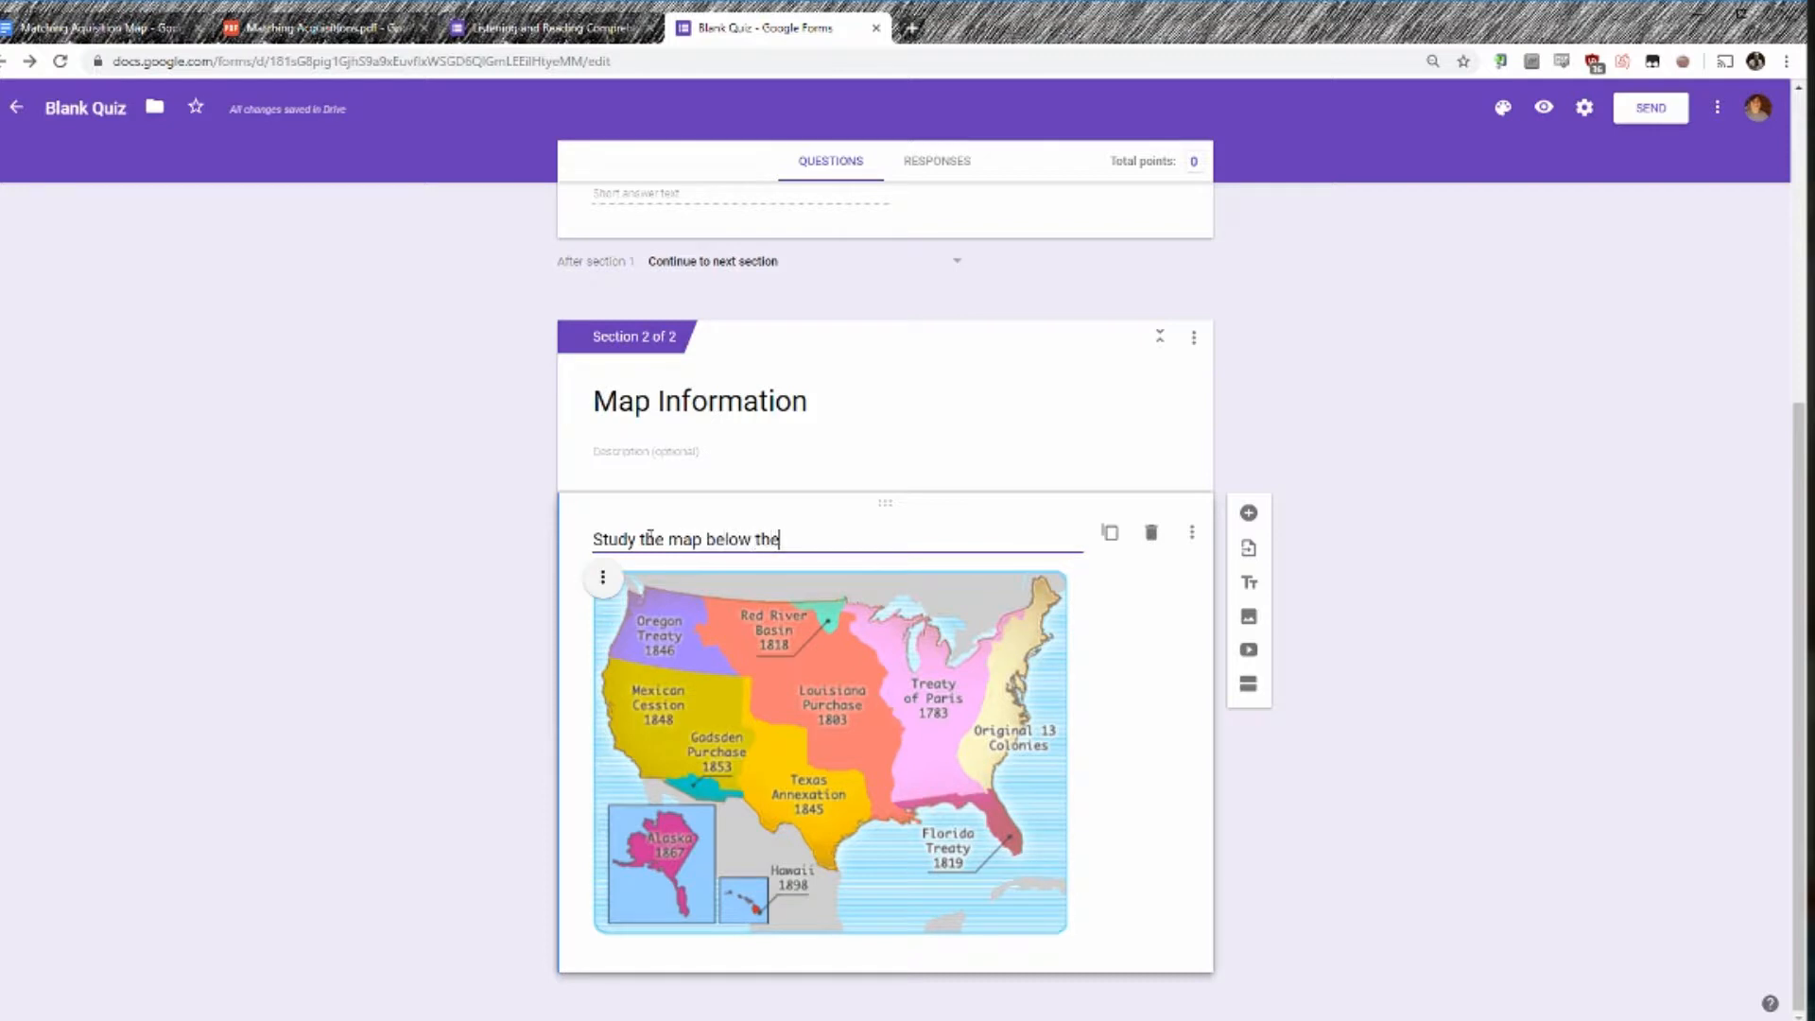
type("n choose an option:")
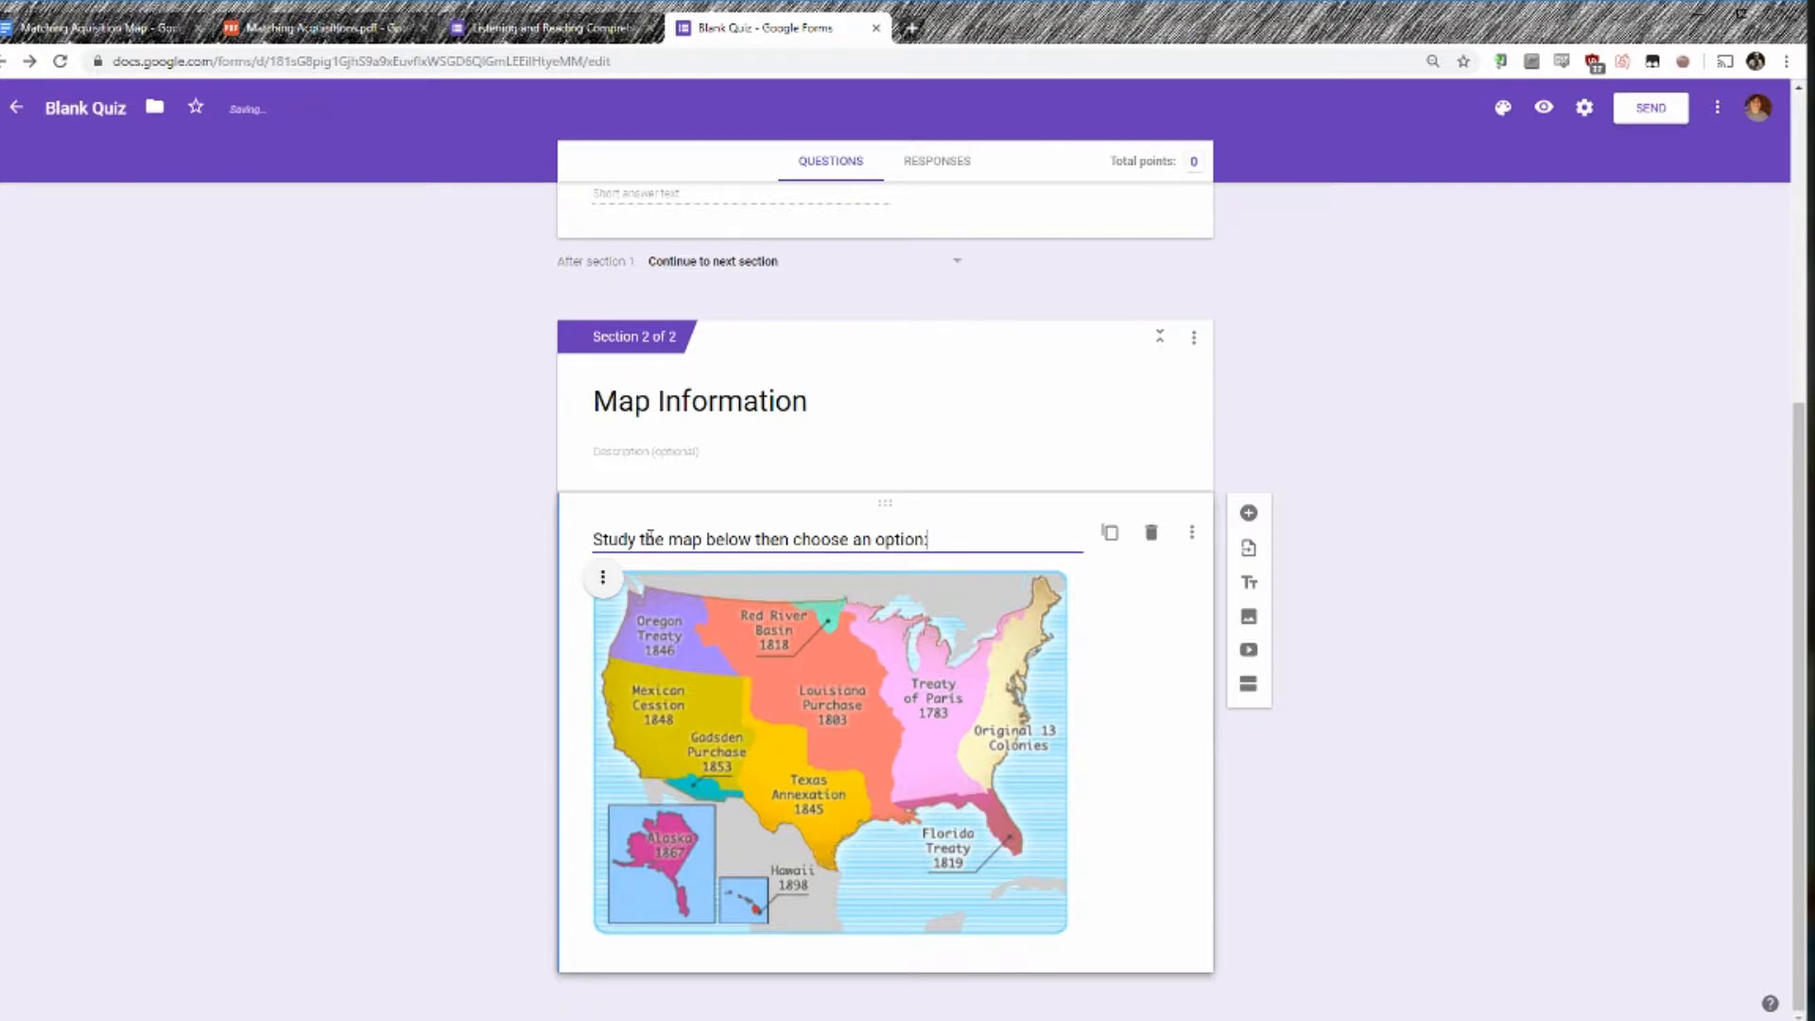
left_click(449, 573)
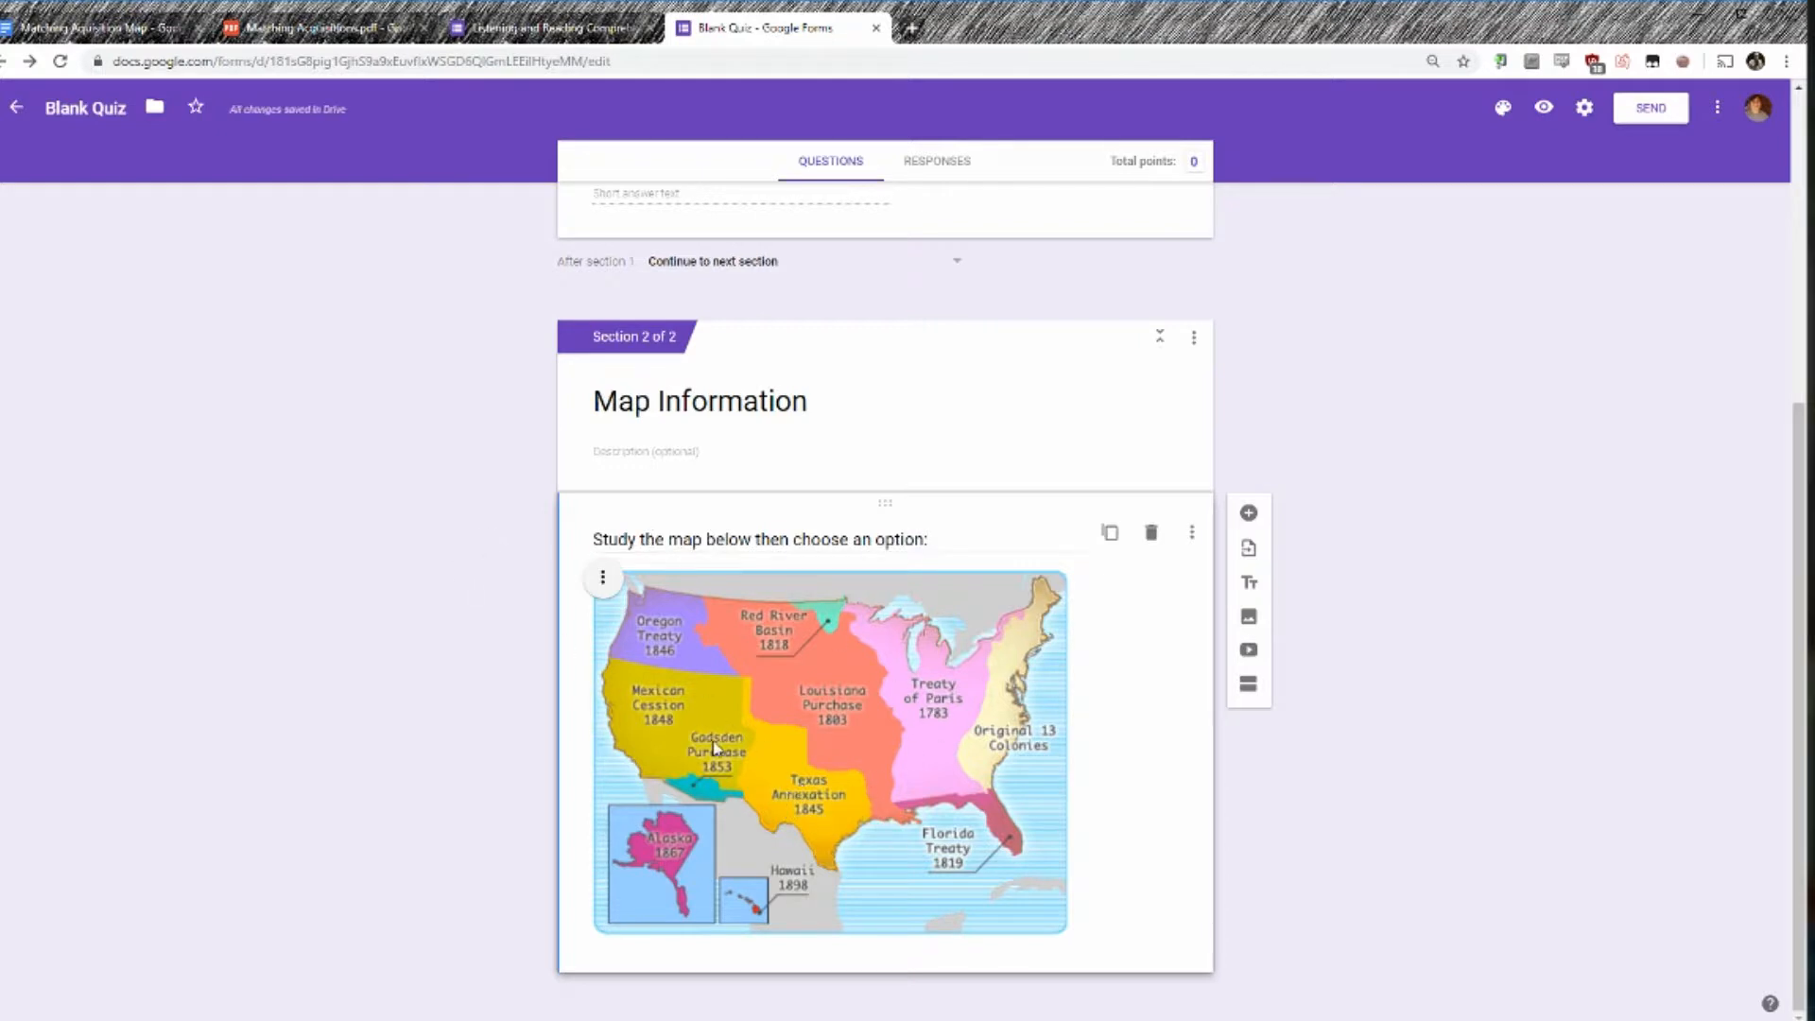
Add three more untitled sections after the Map Information section.
left_click(1248, 687)
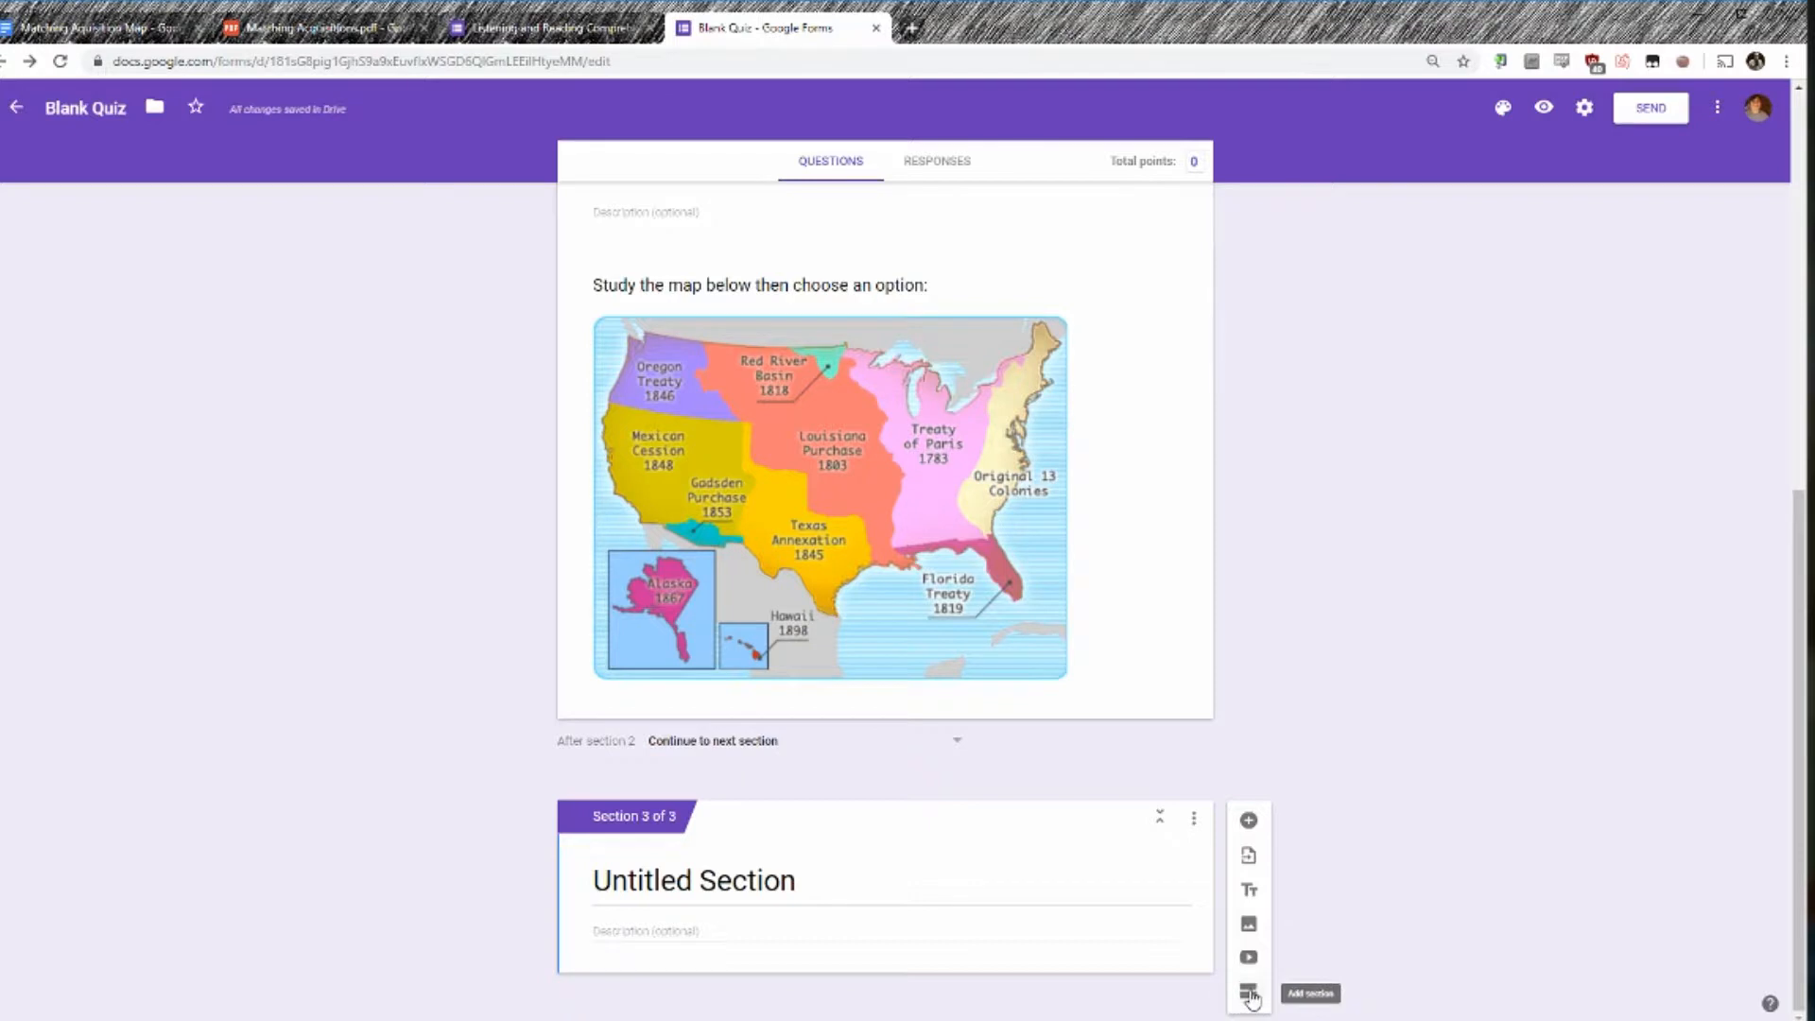
left_click(1249, 992)
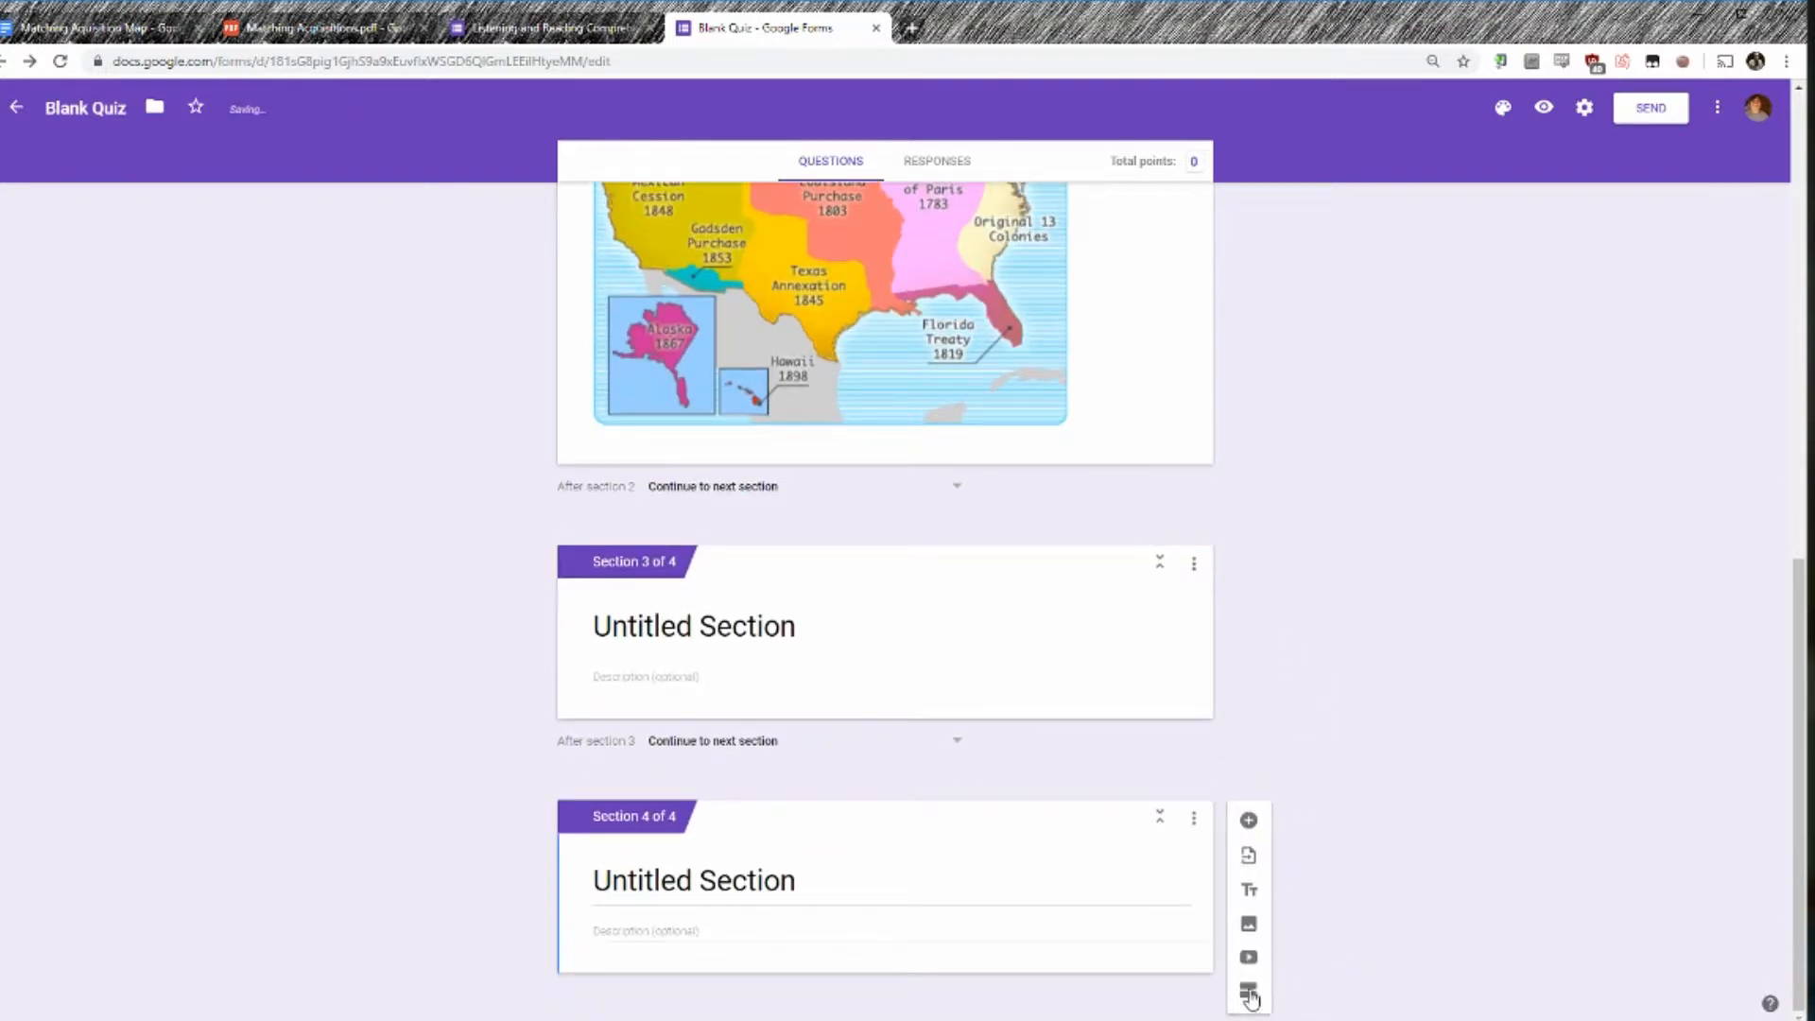
left_click(1249, 993)
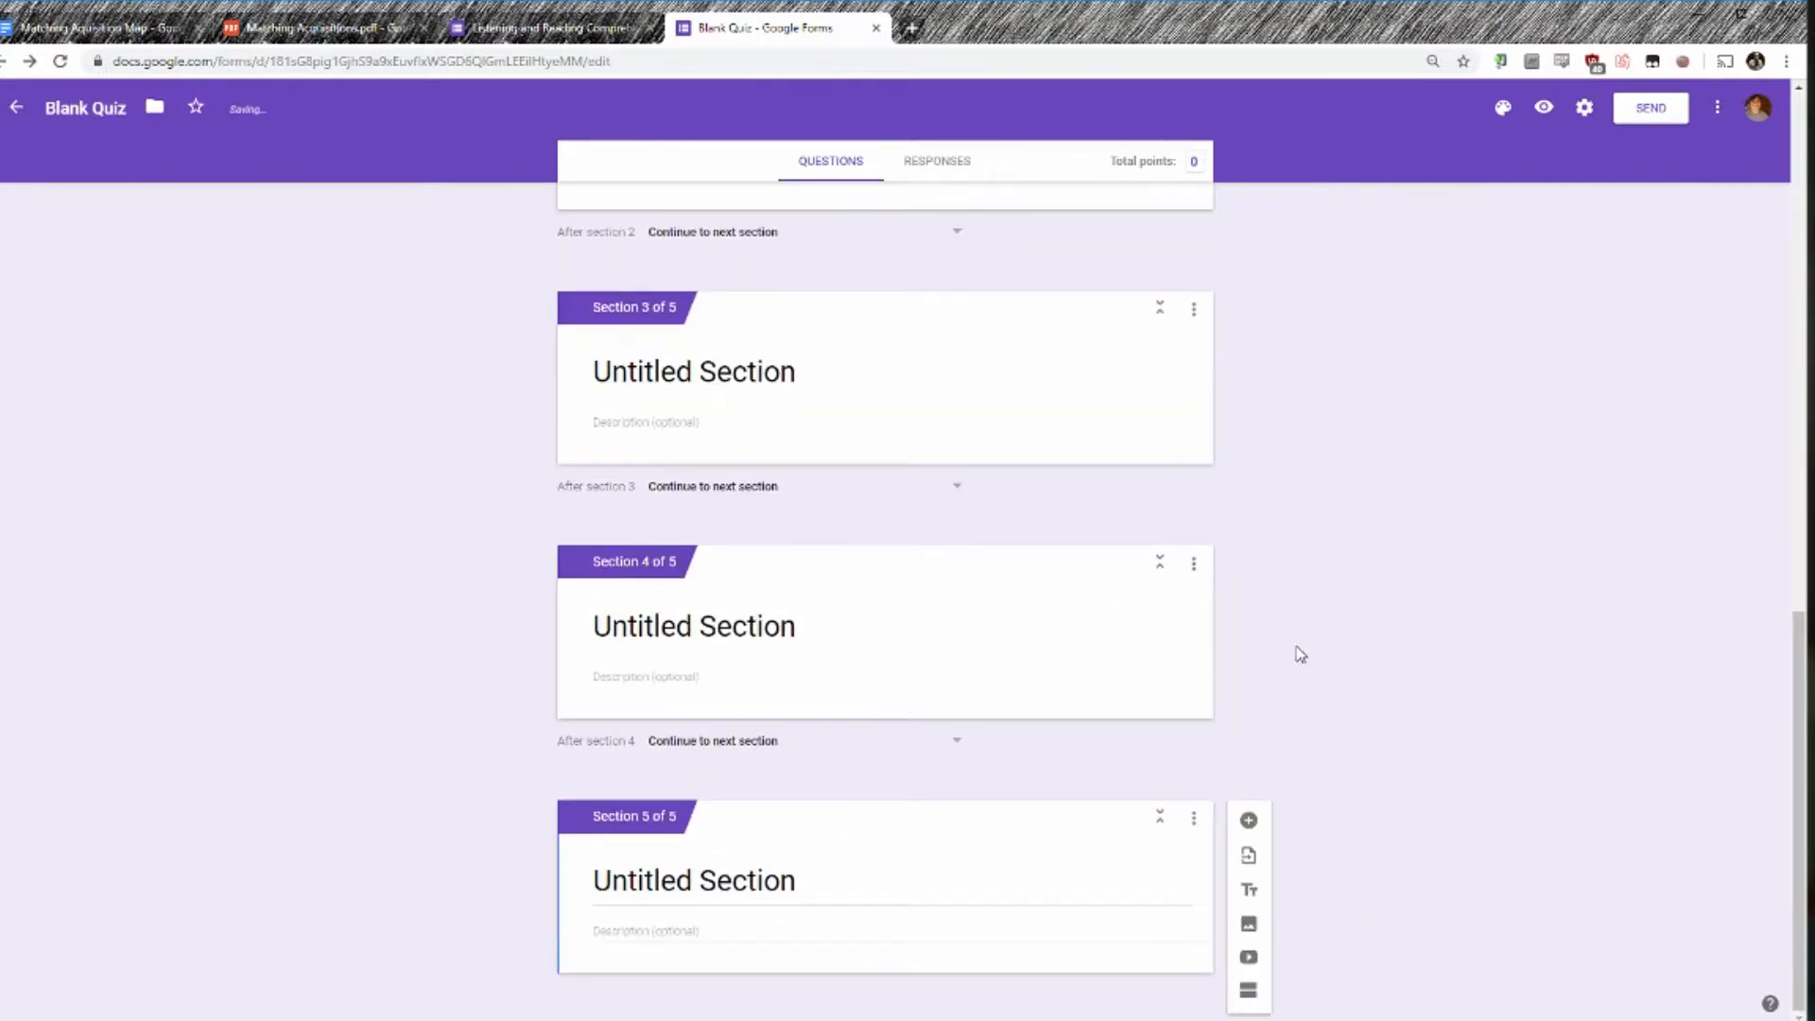
scroll(600, 706, "up", 3)
scroll(510, 701, "down", 3)
scroll(511, 702, "up", 6)
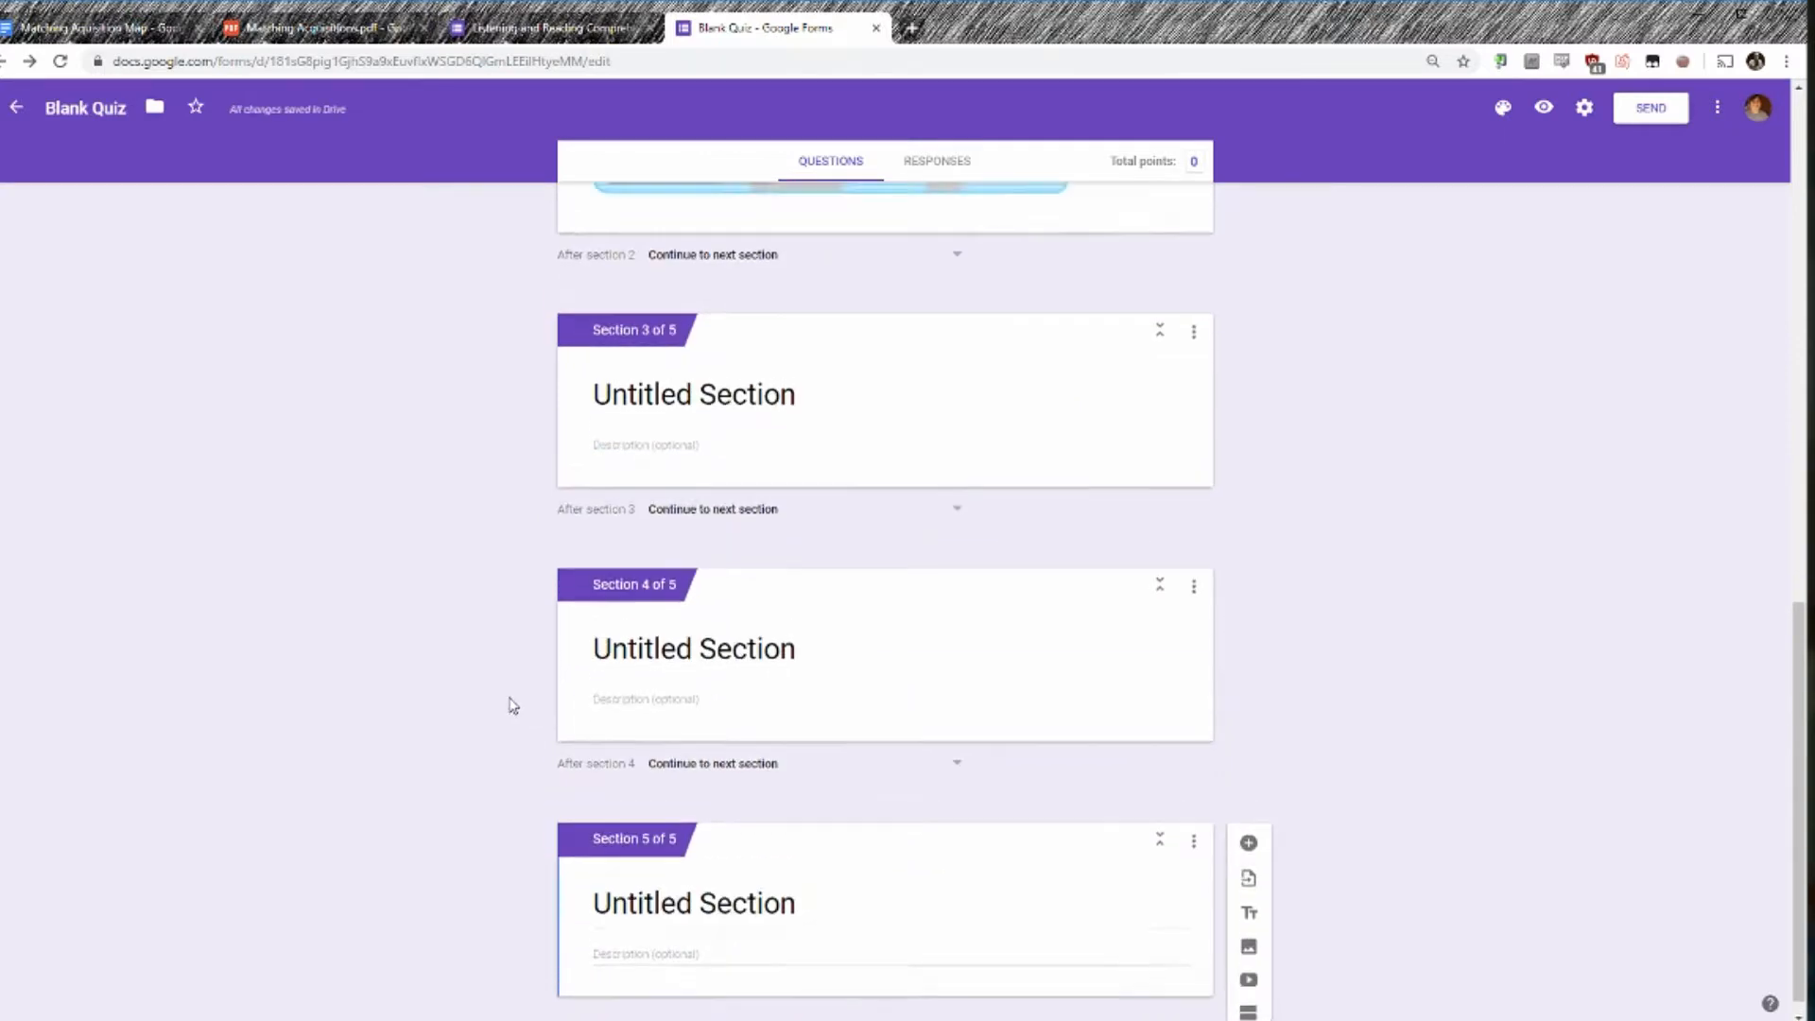
Check the categories and descriptors in Matching Acquisitions.pdf, and return to the untitled sections of the Blank Quiz form.
left_click(294, 29)
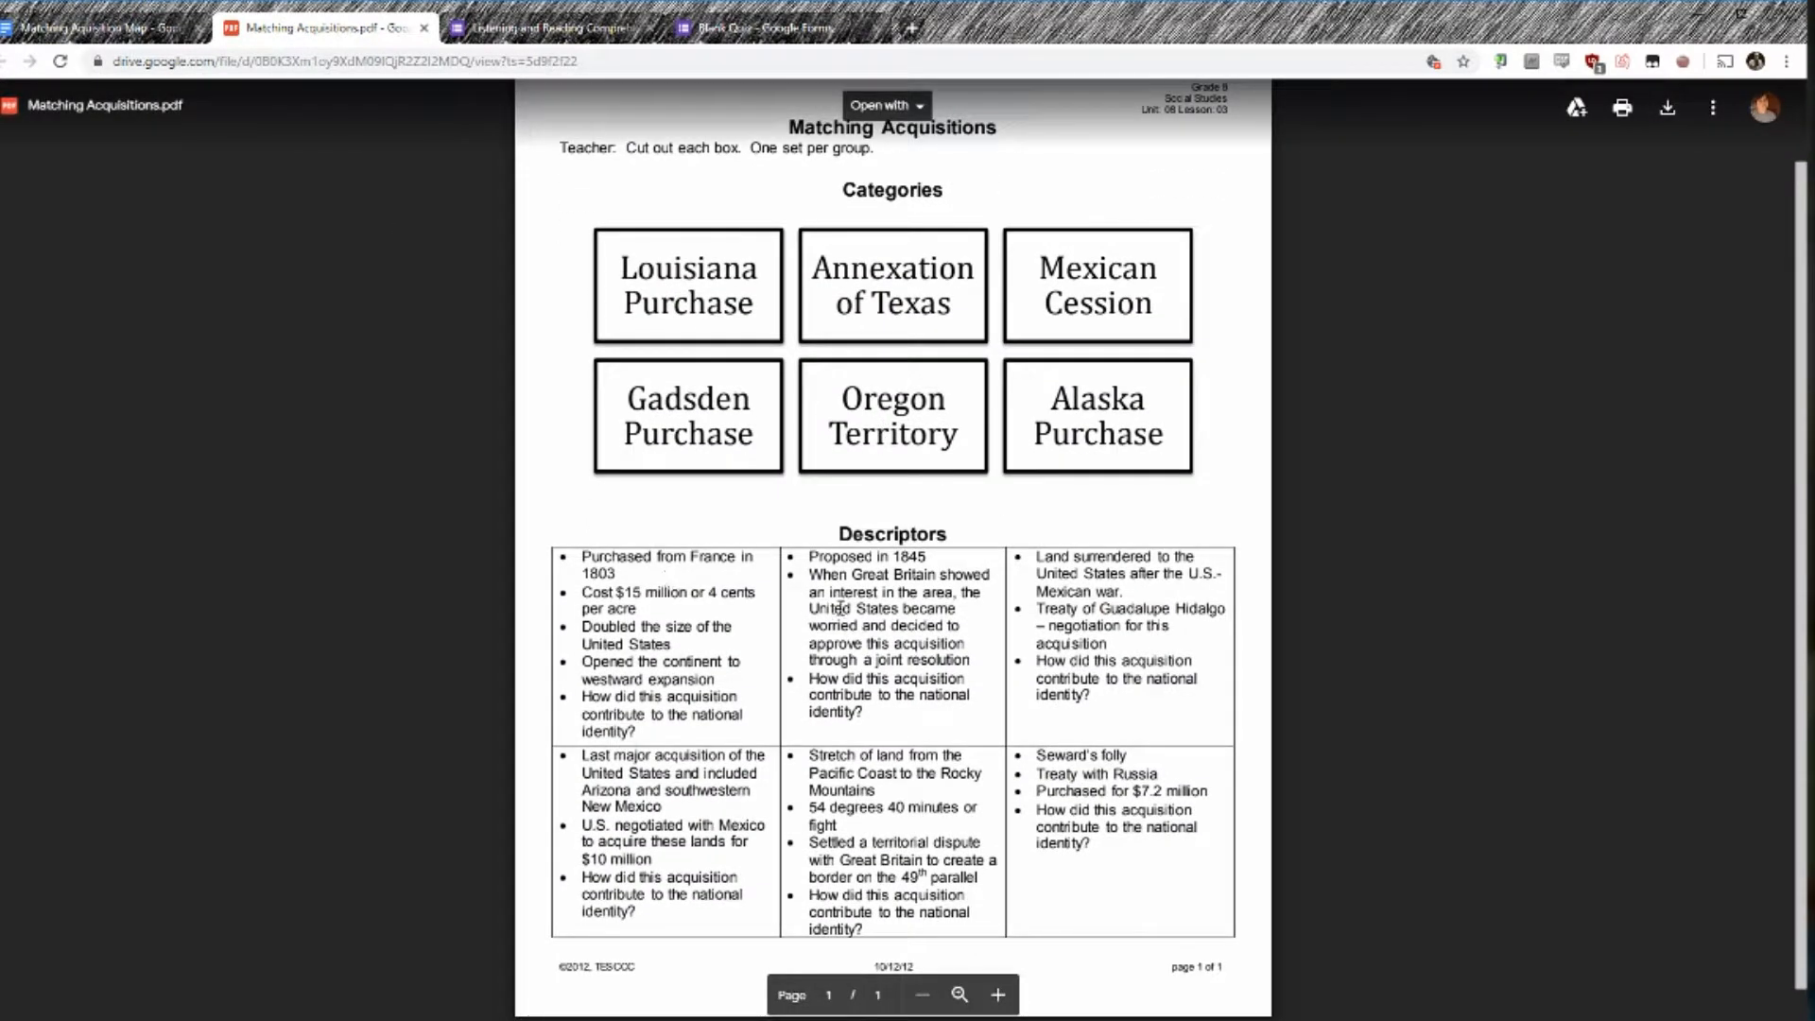
left_click(722, 29)
scroll(463, 501, "down", 6)
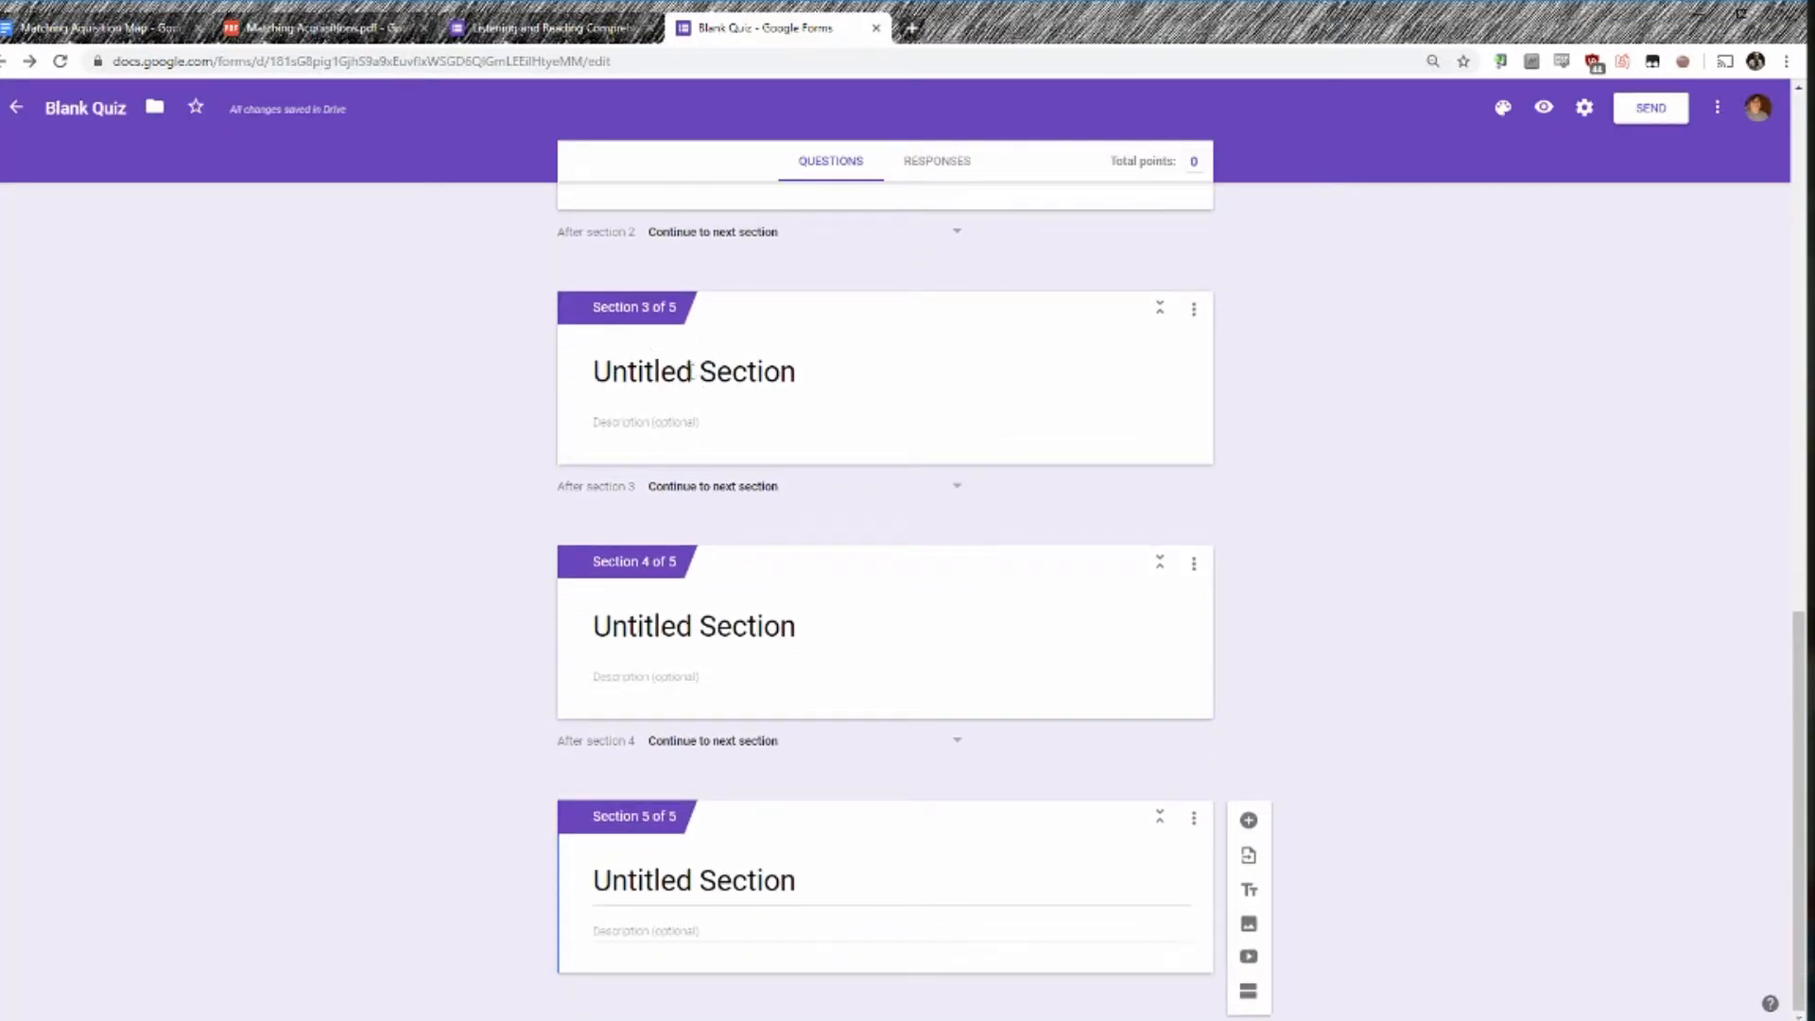
Title the untitled third section "Louisiana Purchase".
left_click(691, 371)
type("Lousis")
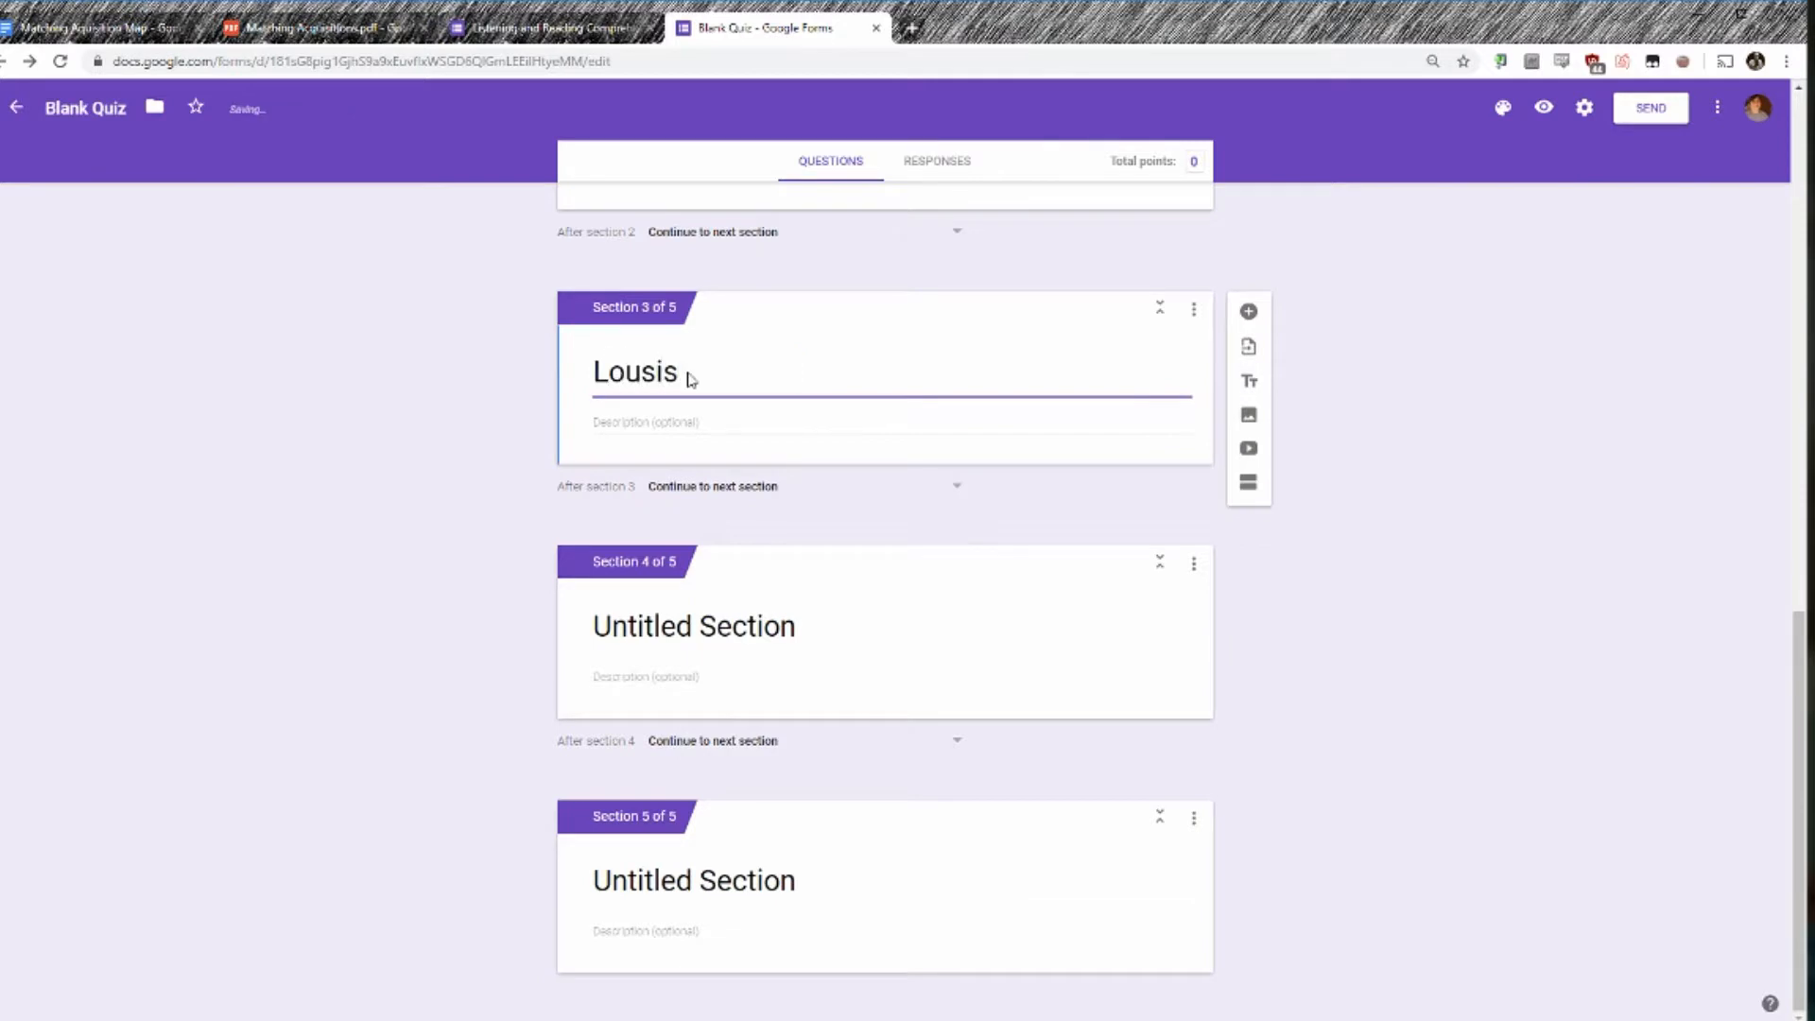
key("BackSpace")
type("isiana Purch")
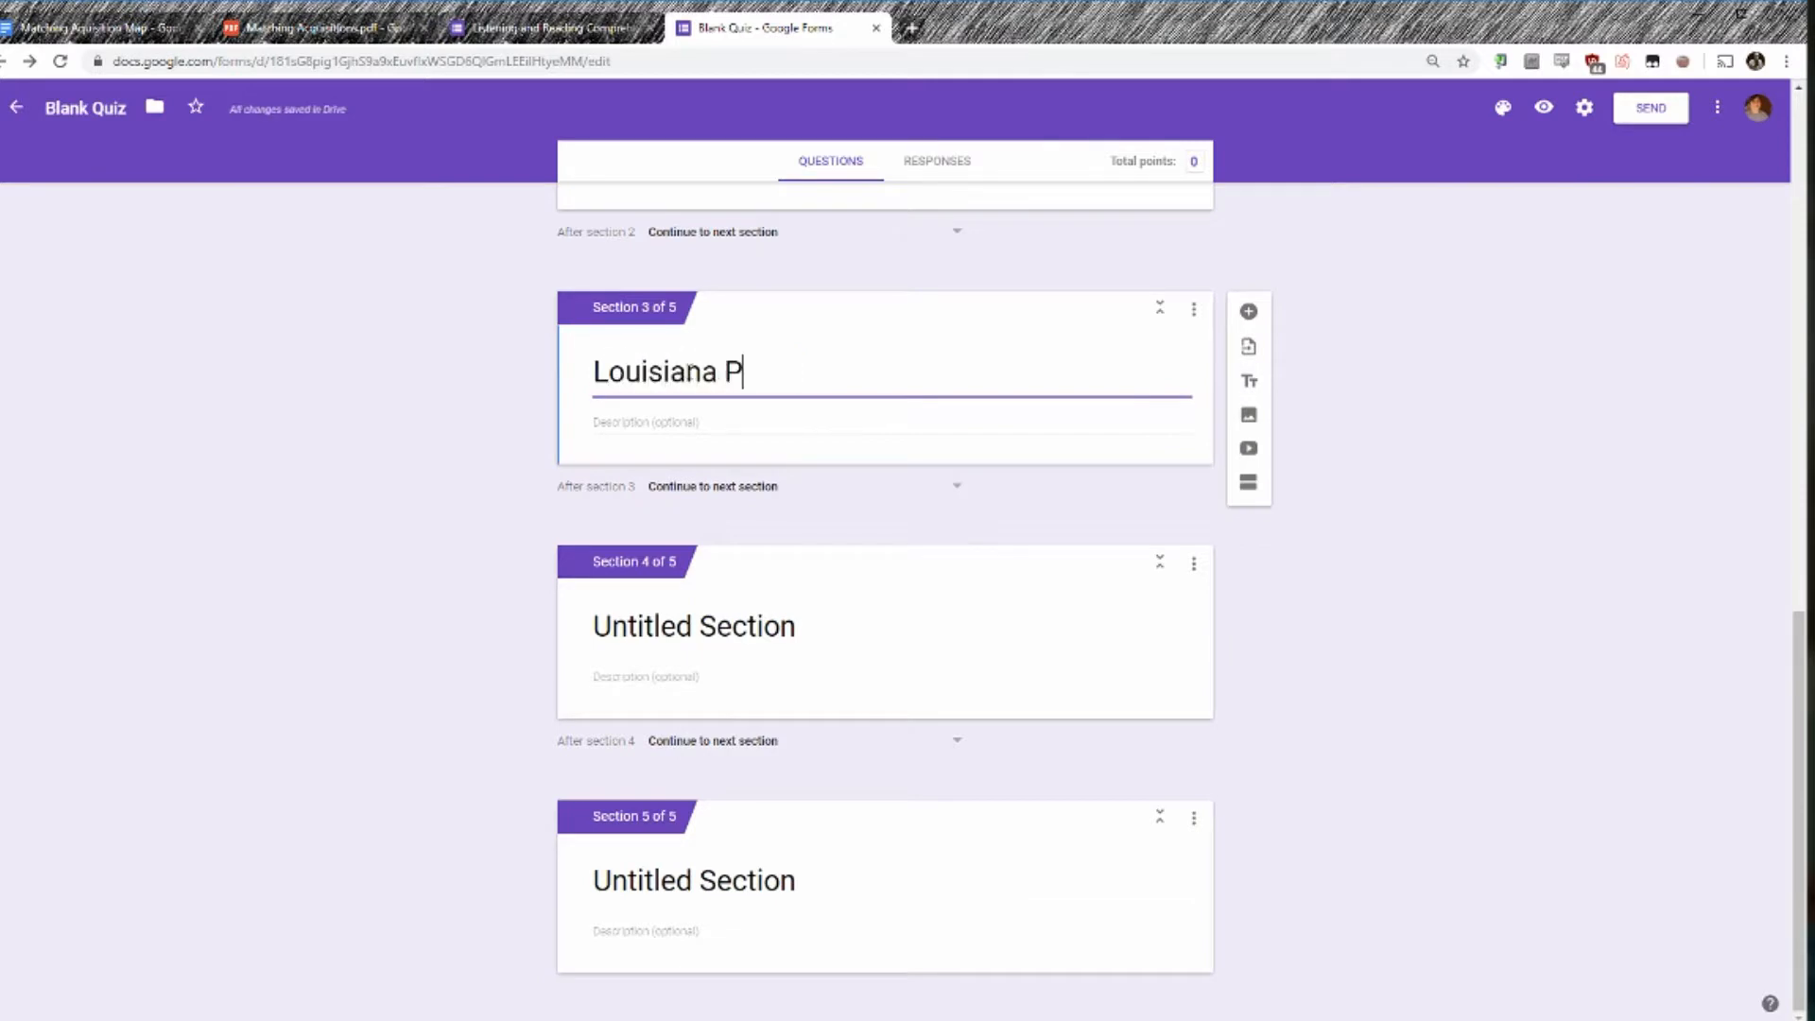
type("ase")
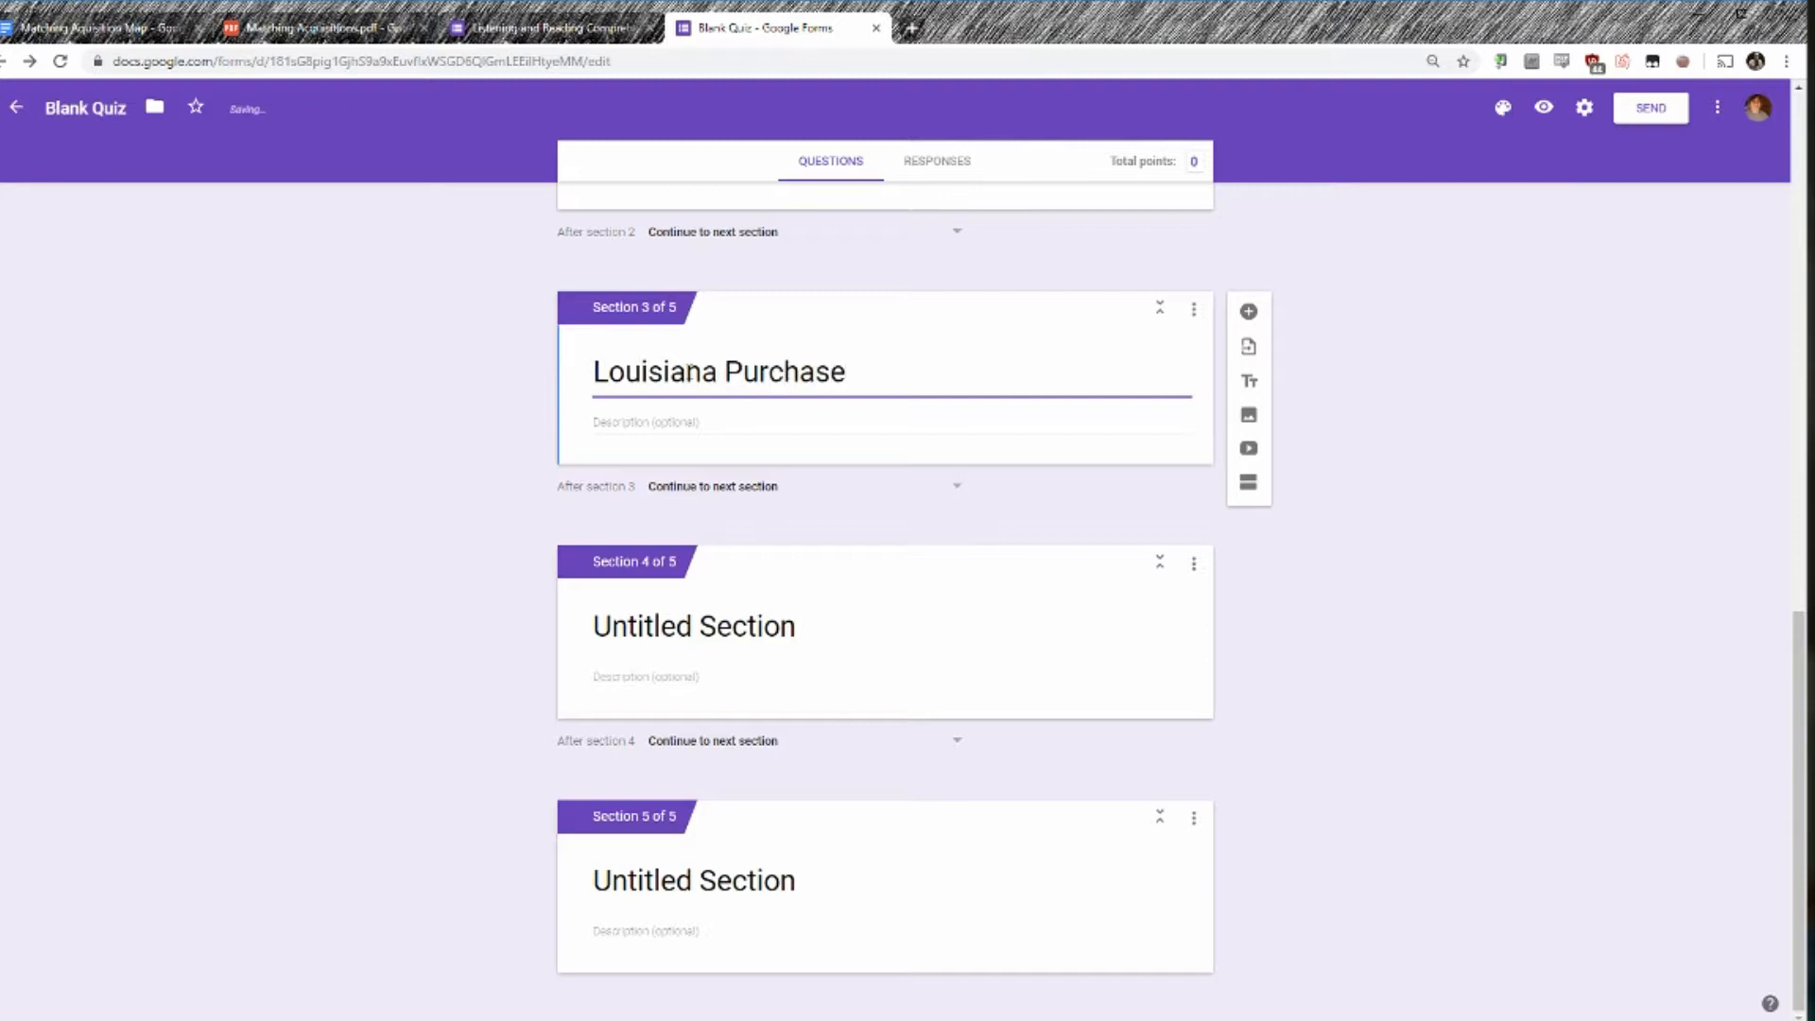
Title the untitled fourth section "Annexation of Texas".
left_click(717, 612)
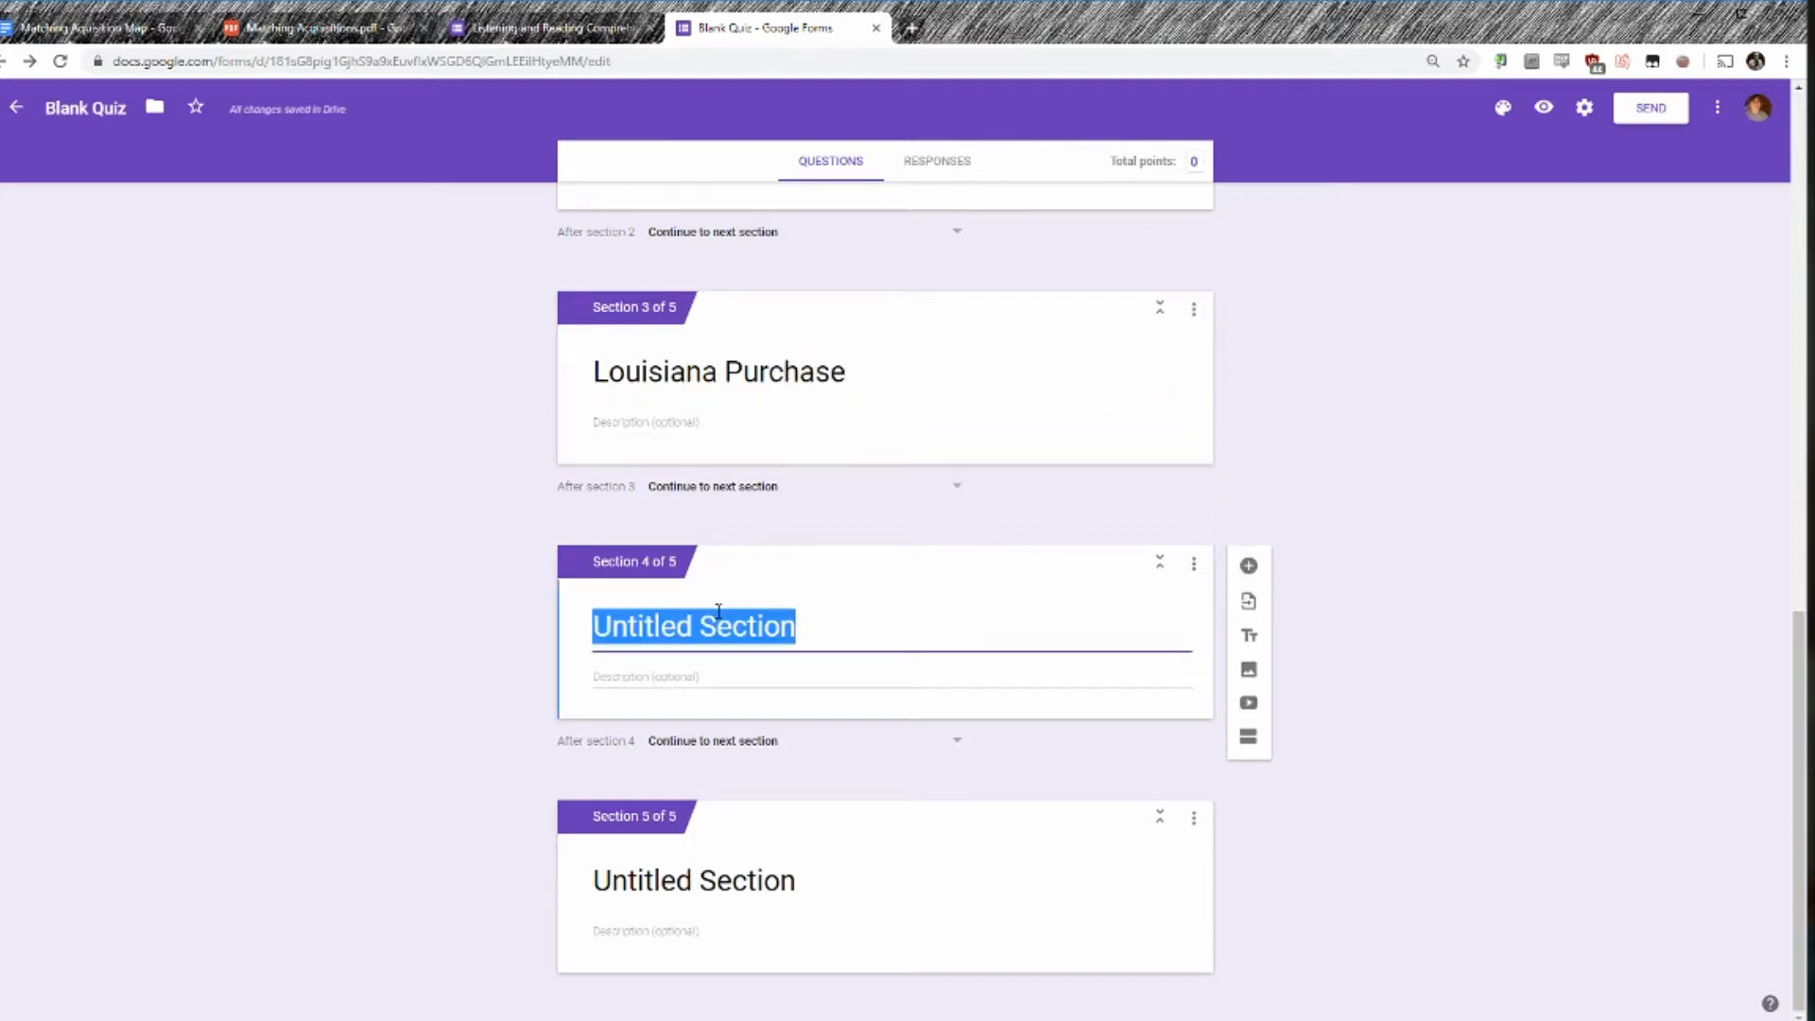
type("Annex")
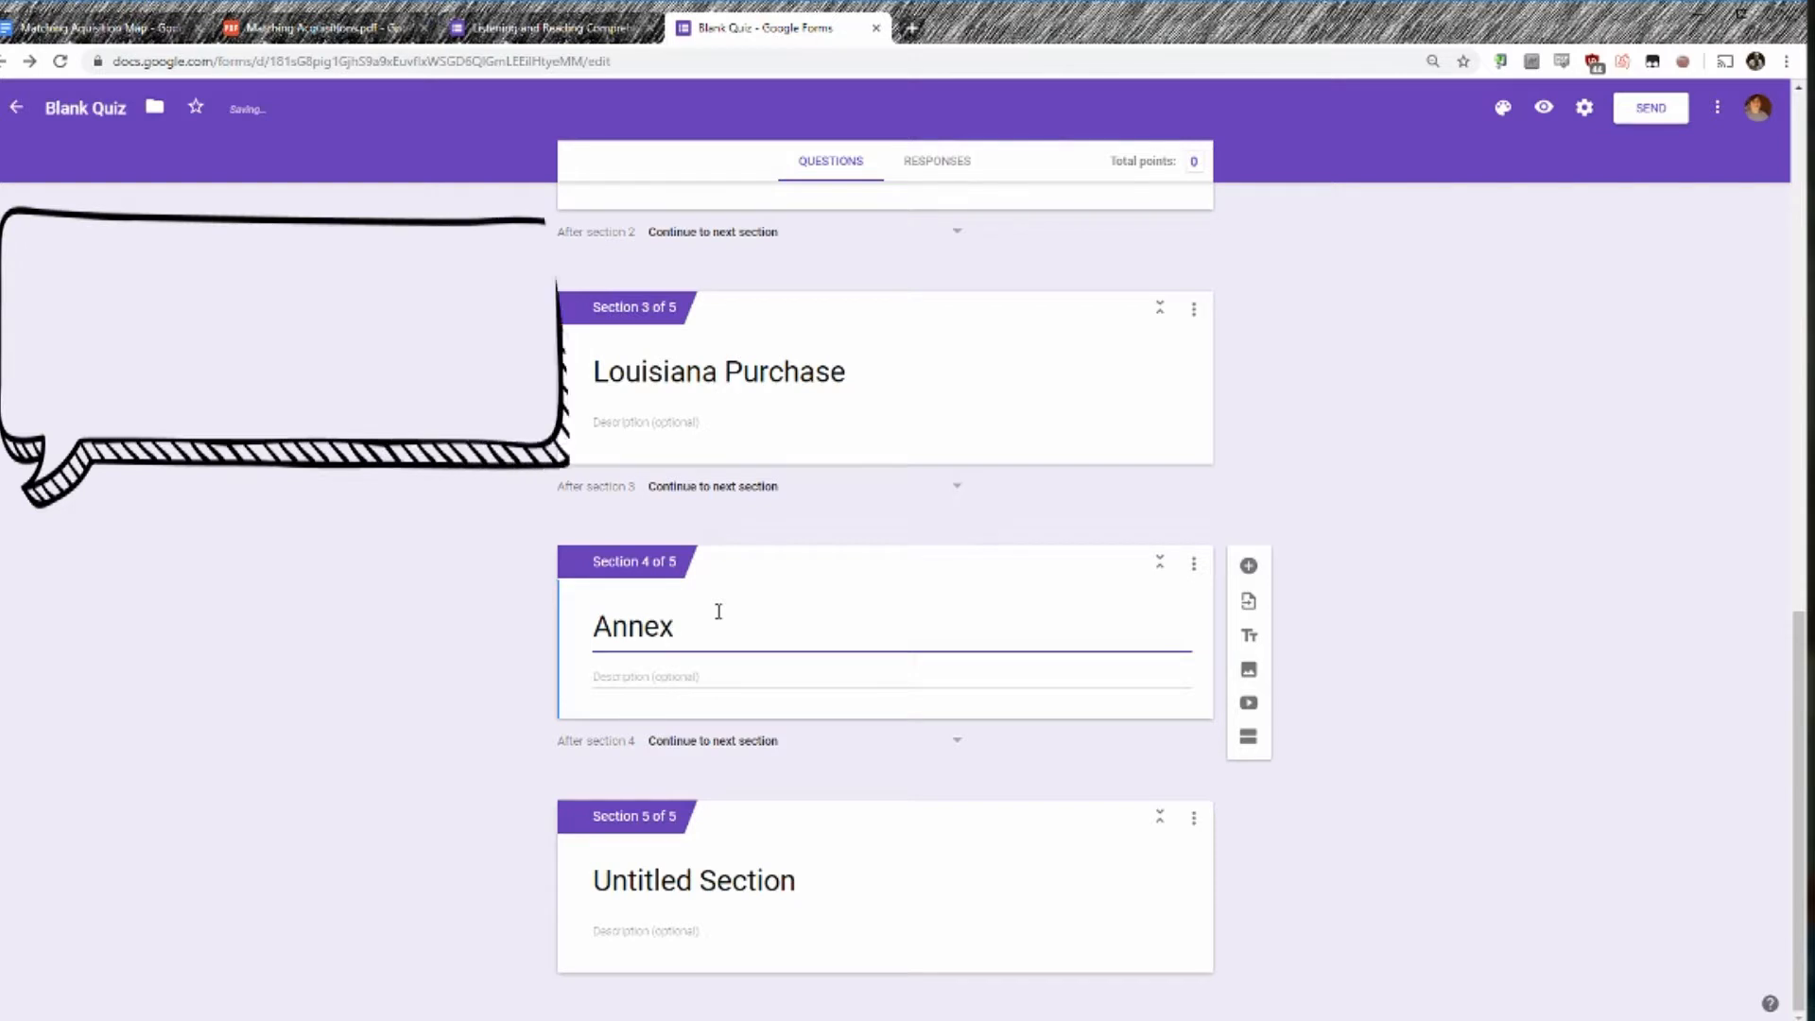
type("ation of")
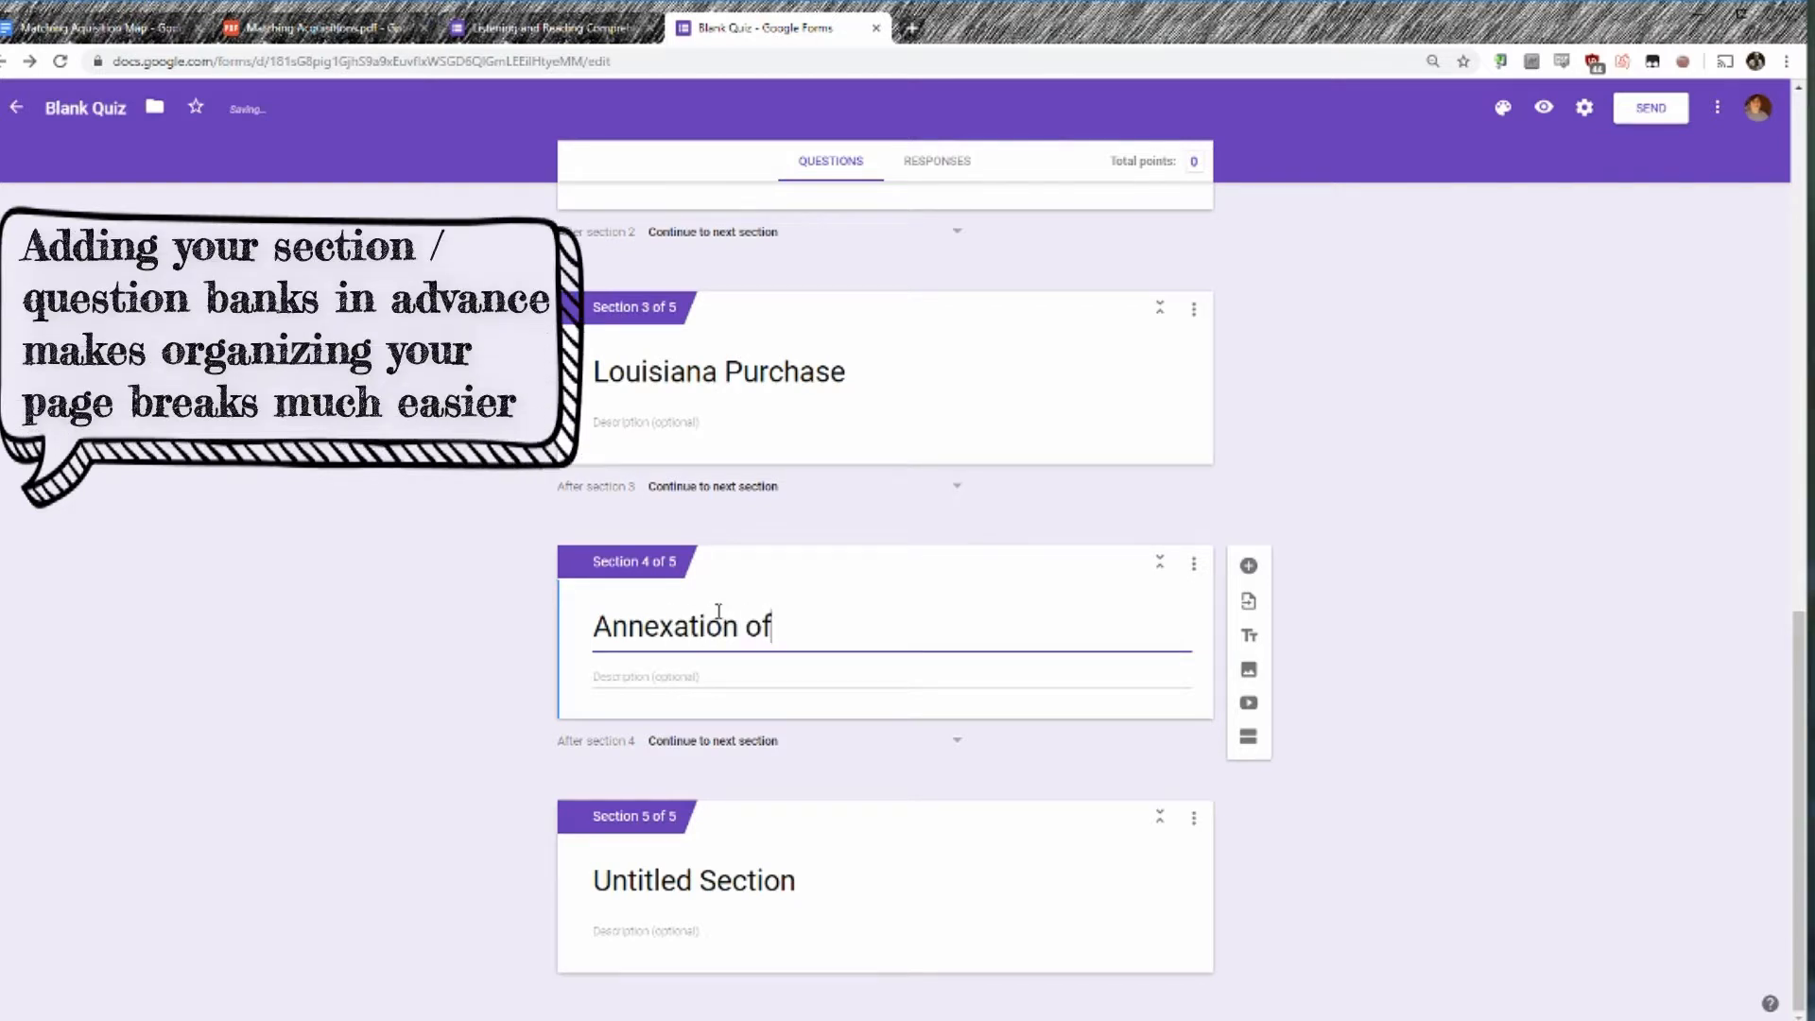
type(" Texas")
Check the next category in Matching Acquisitions.pdf and title the fifth section of the Blank Quiz form "Mexican Cession".
left_click(329, 29)
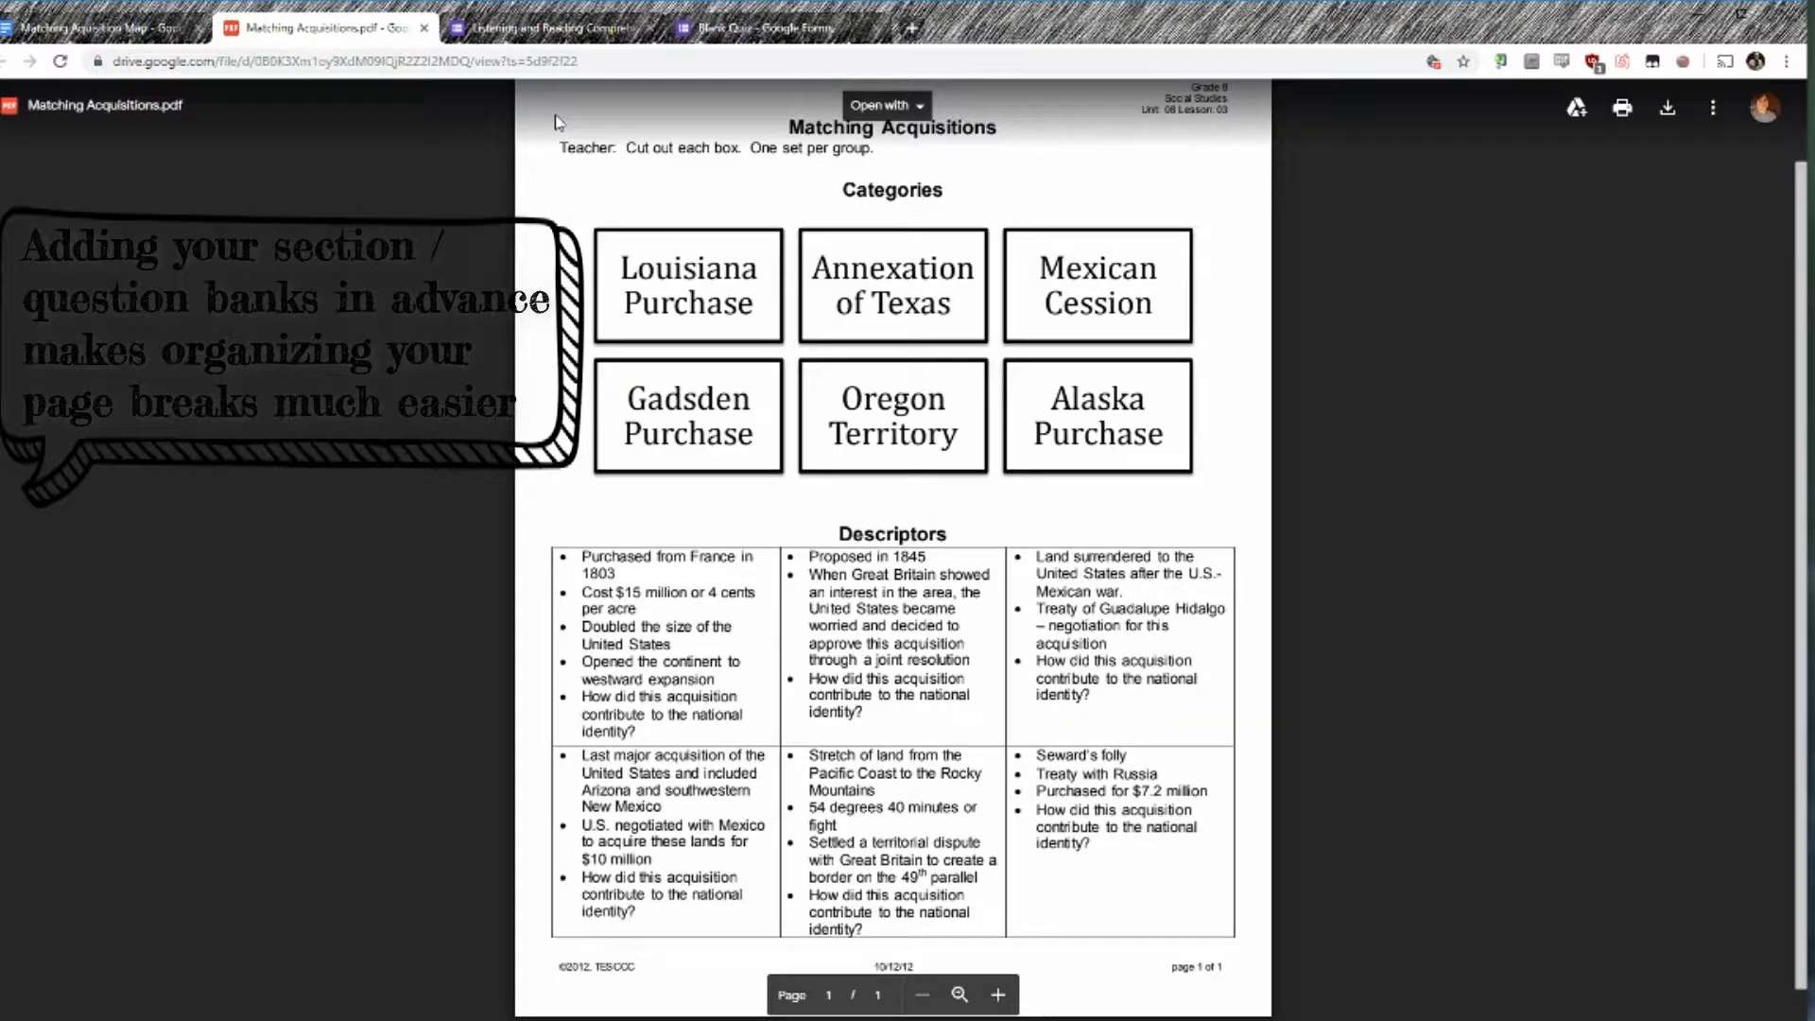
left_click(746, 28)
left_click(725, 878)
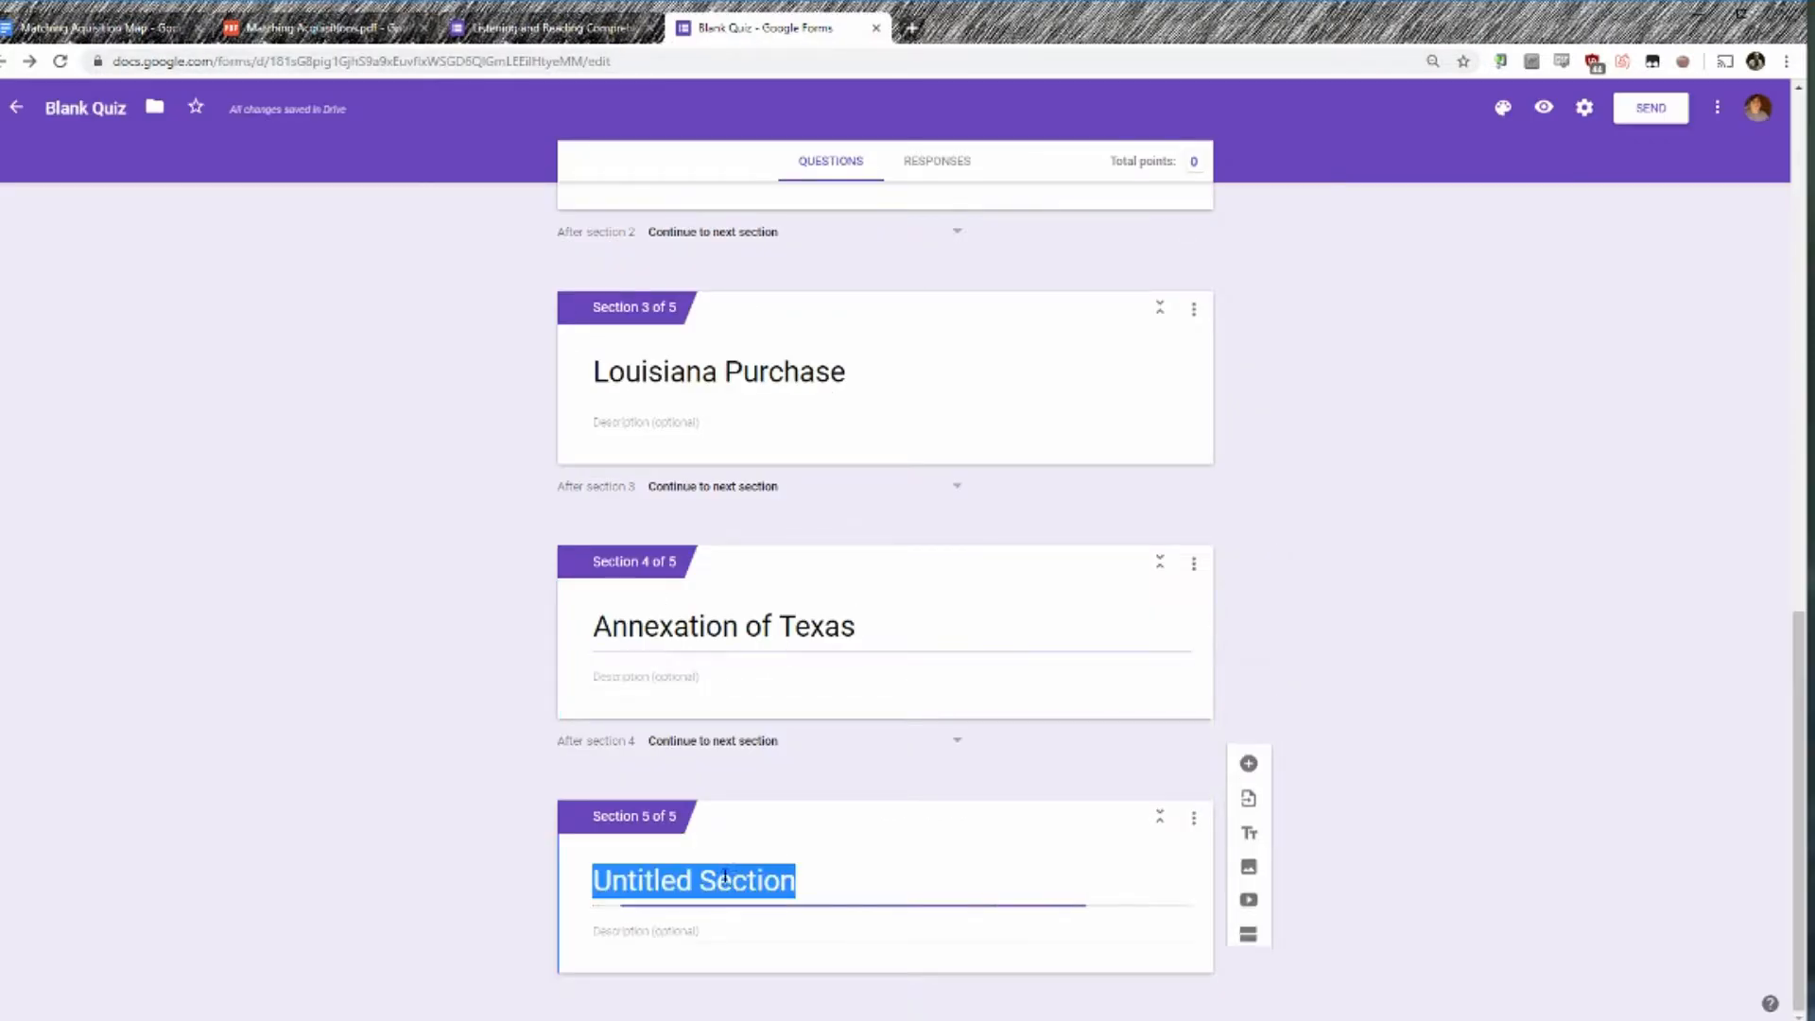
type("Mexic")
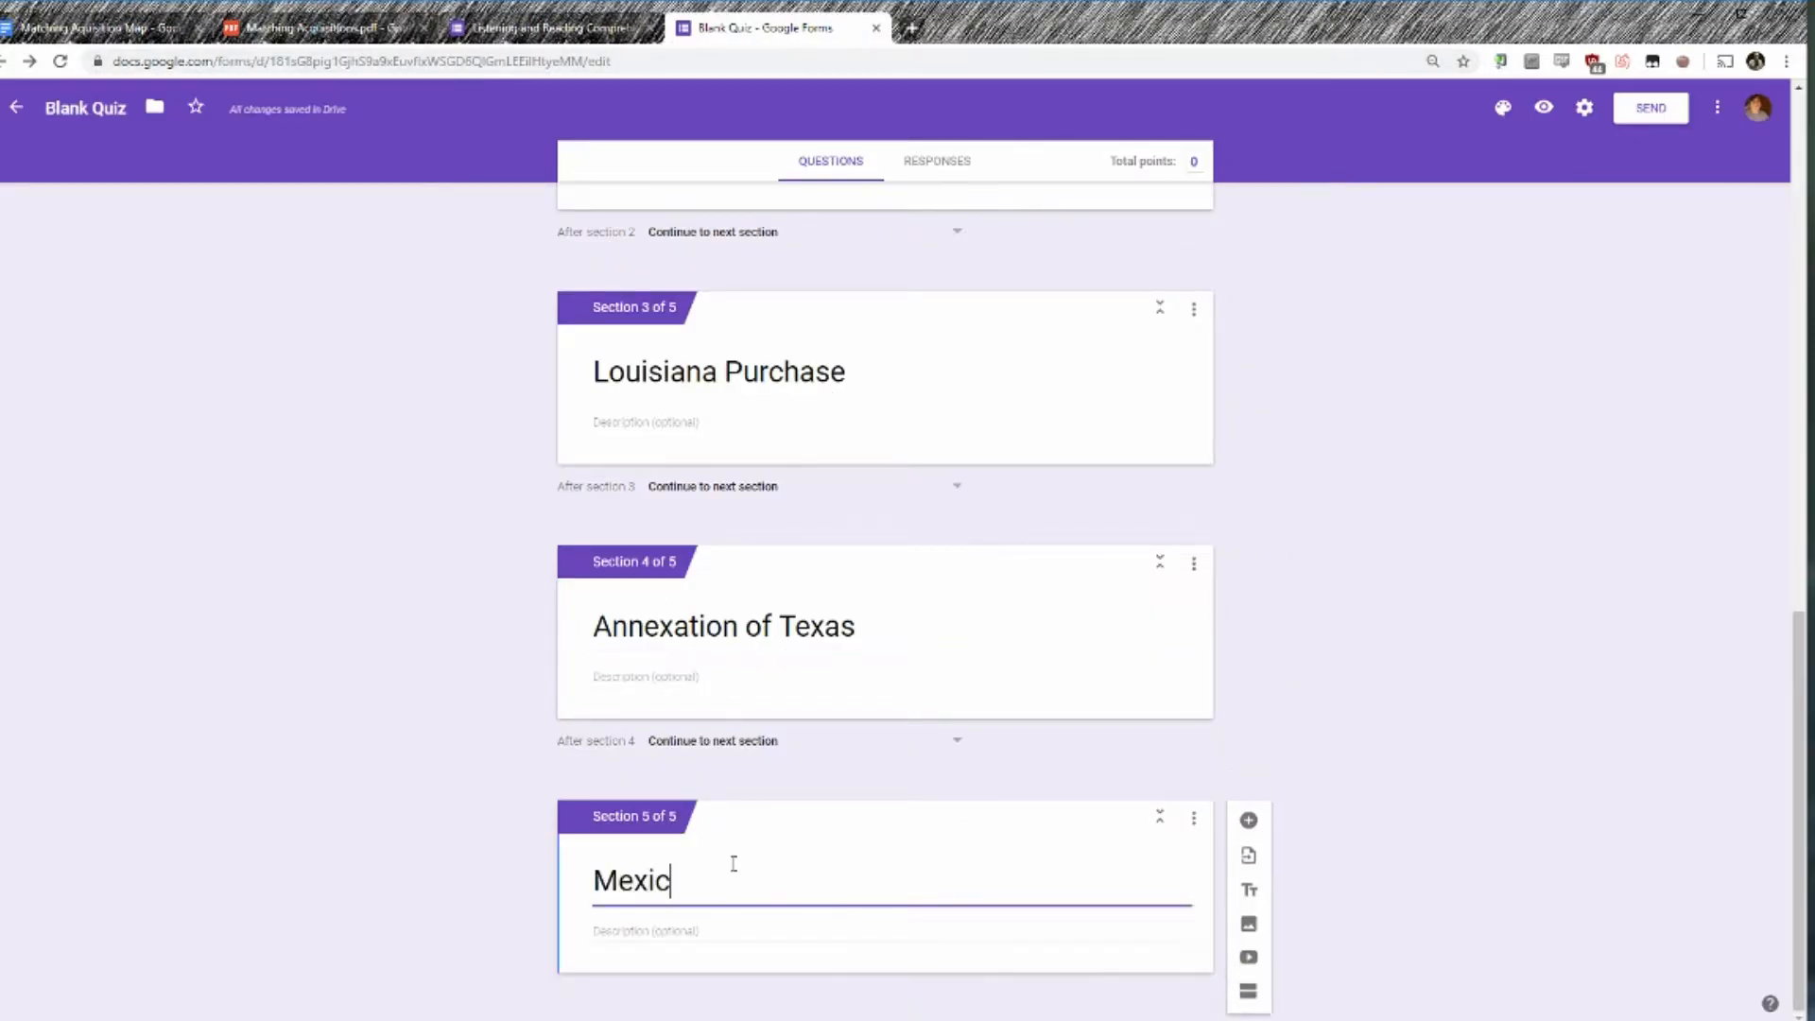
type("an Cession")
left_click(397, 523)
Add a multiple choice question below the map in the Map Information section and make it required.
scroll(463, 434, "up", 5)
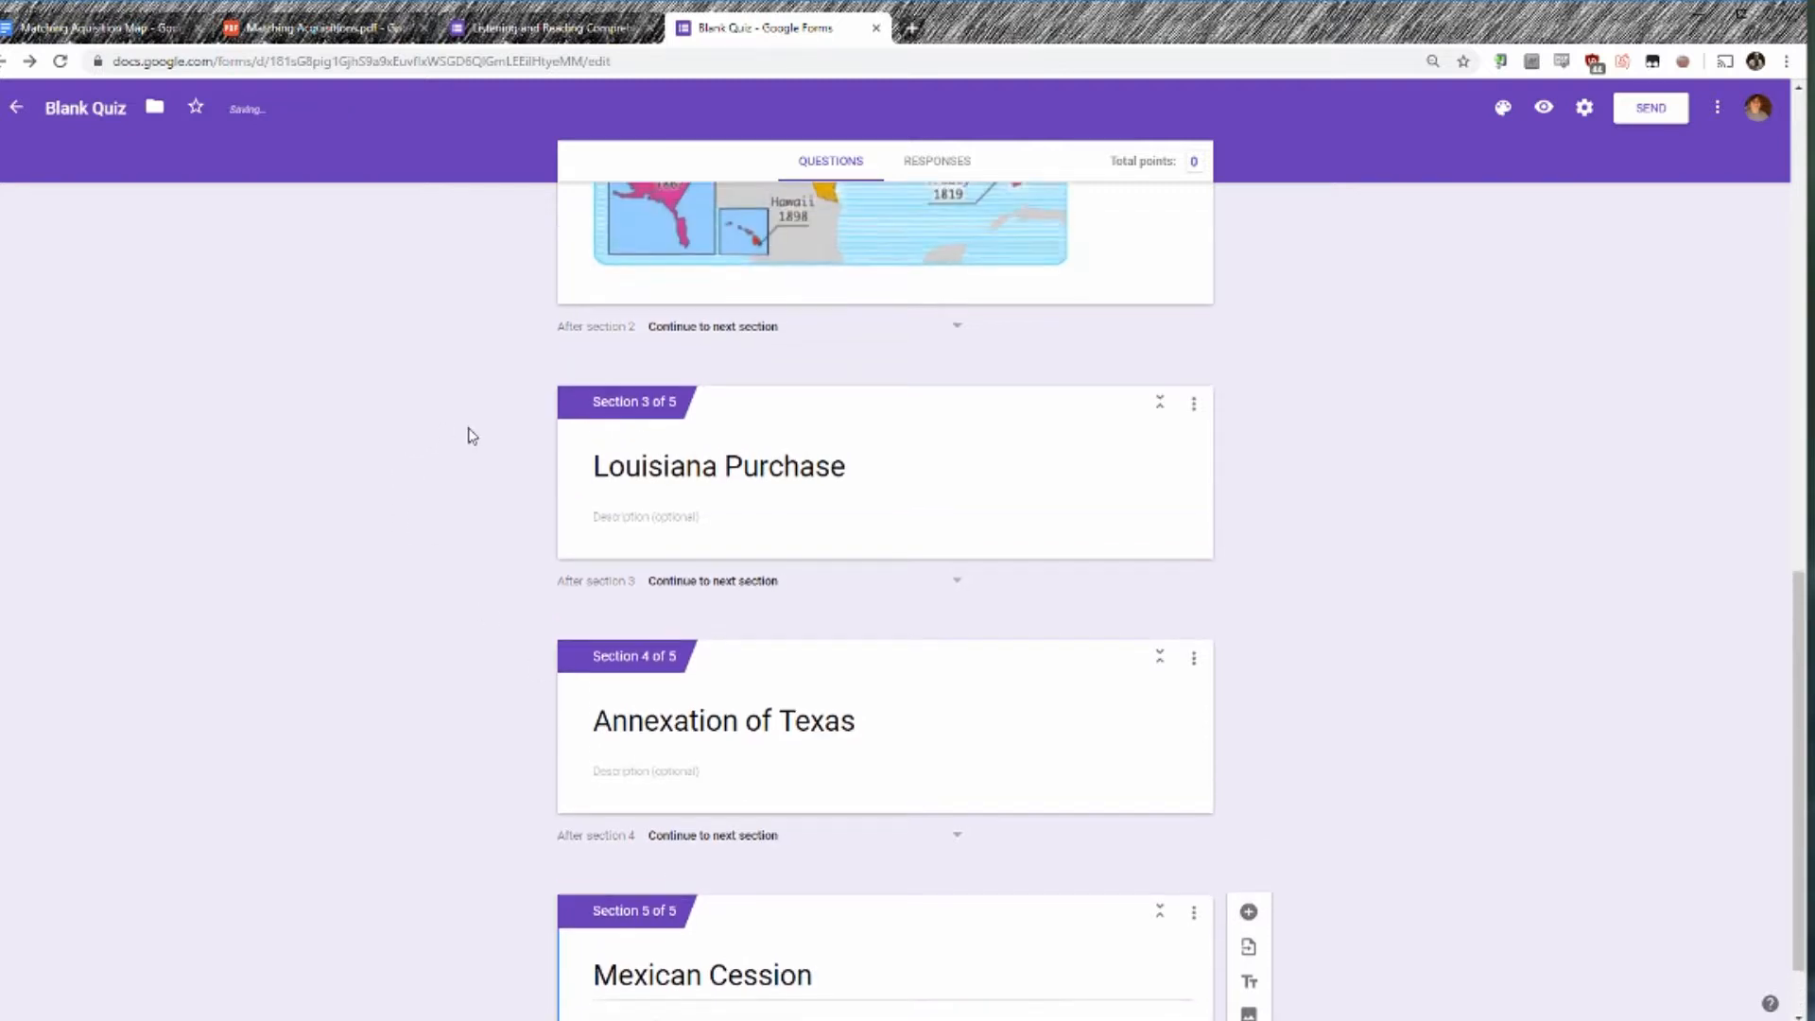
scroll(463, 436, "up", 2)
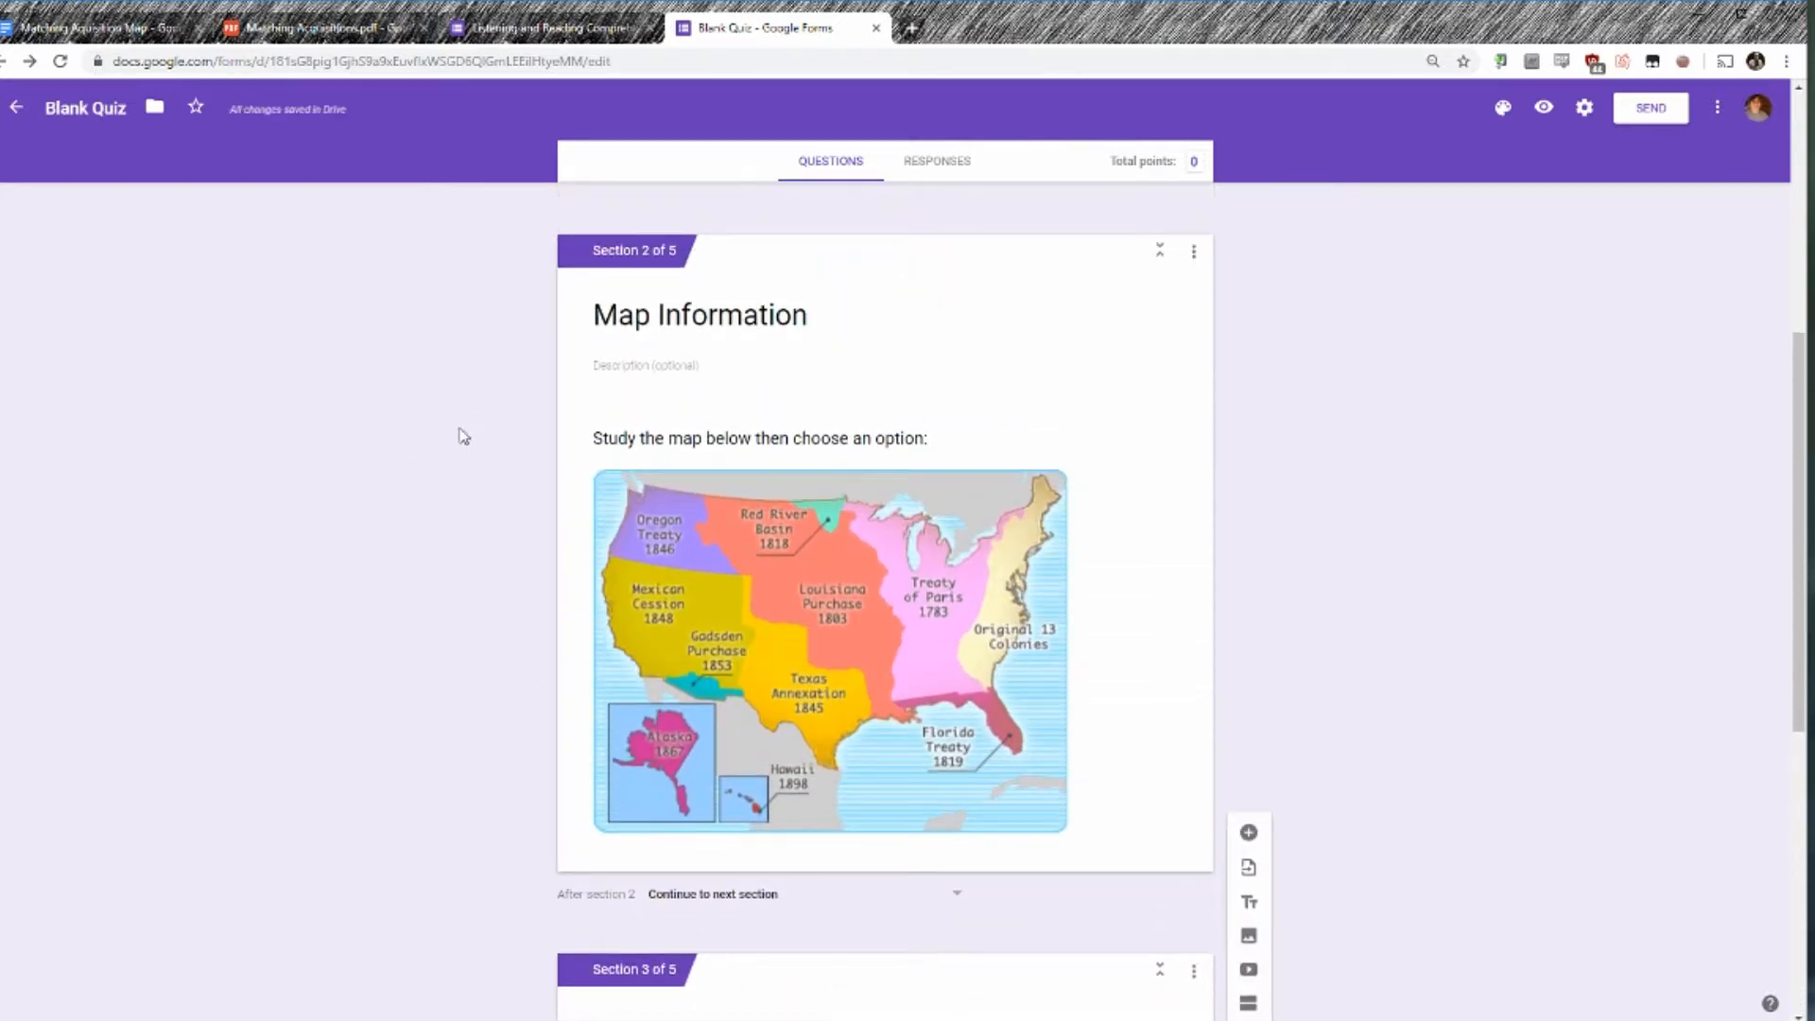
scroll(468, 454, "down", 7)
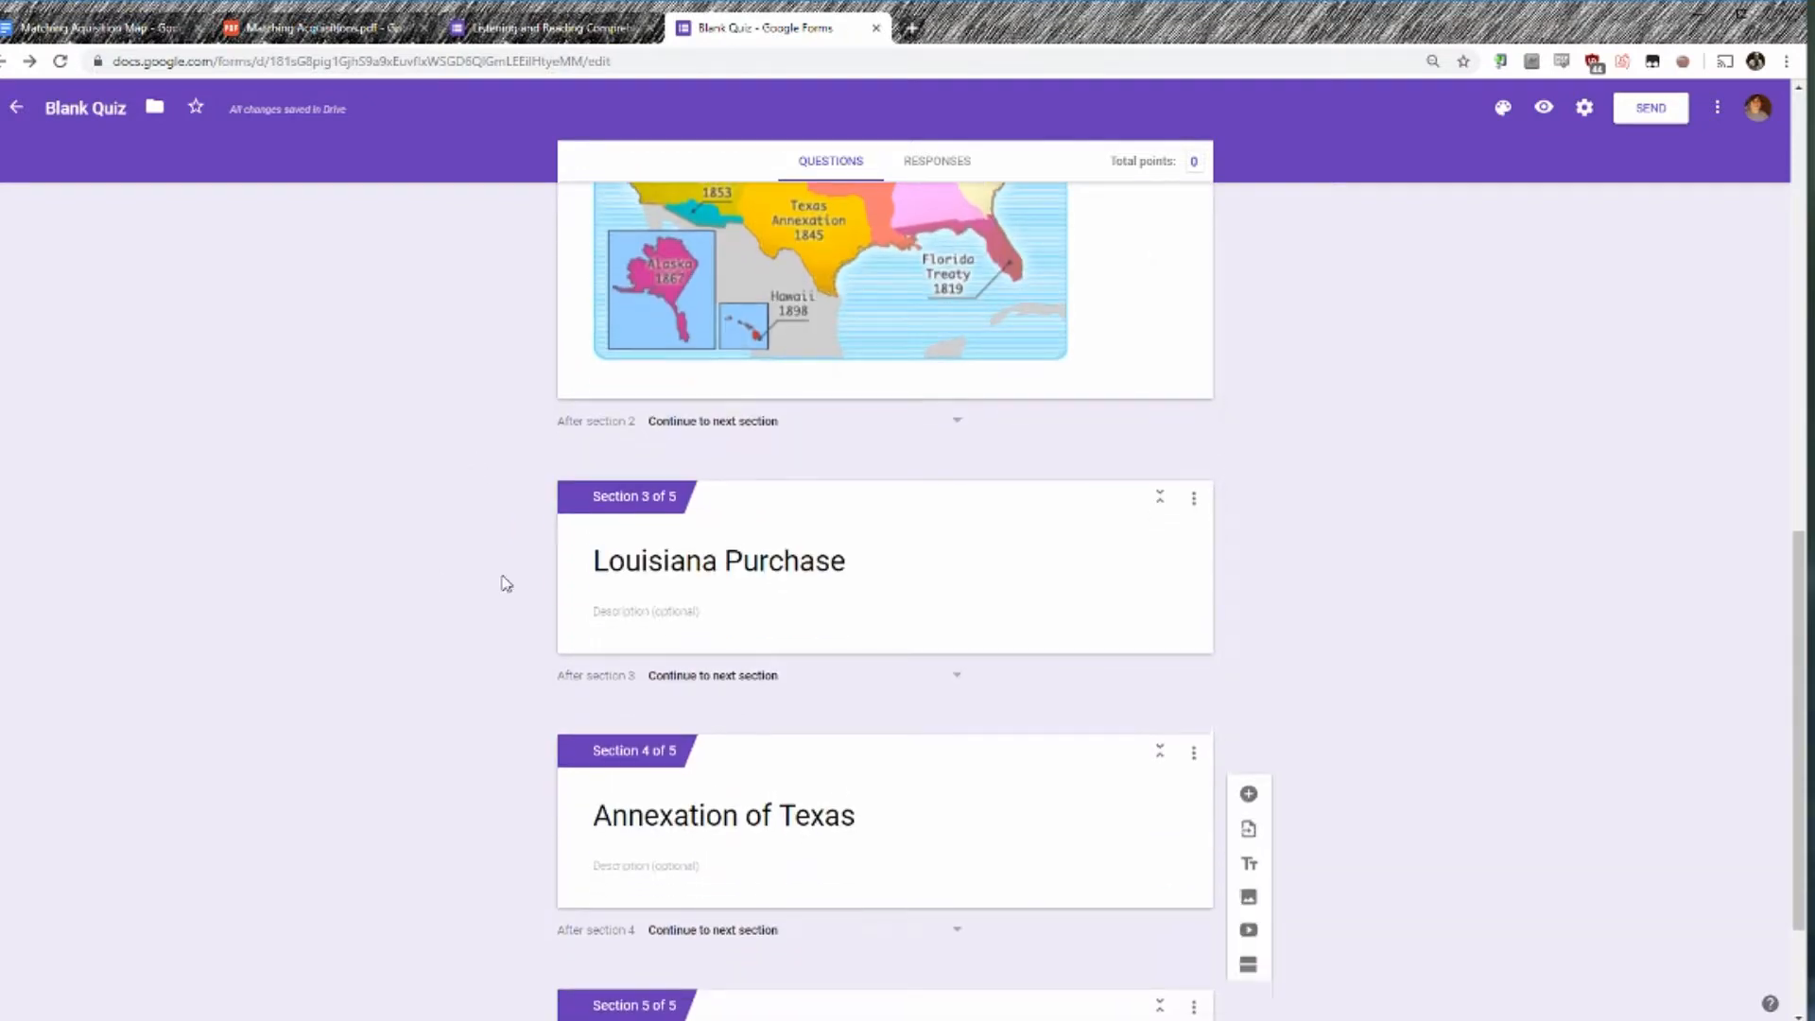
scroll(446, 538, "up", 3)
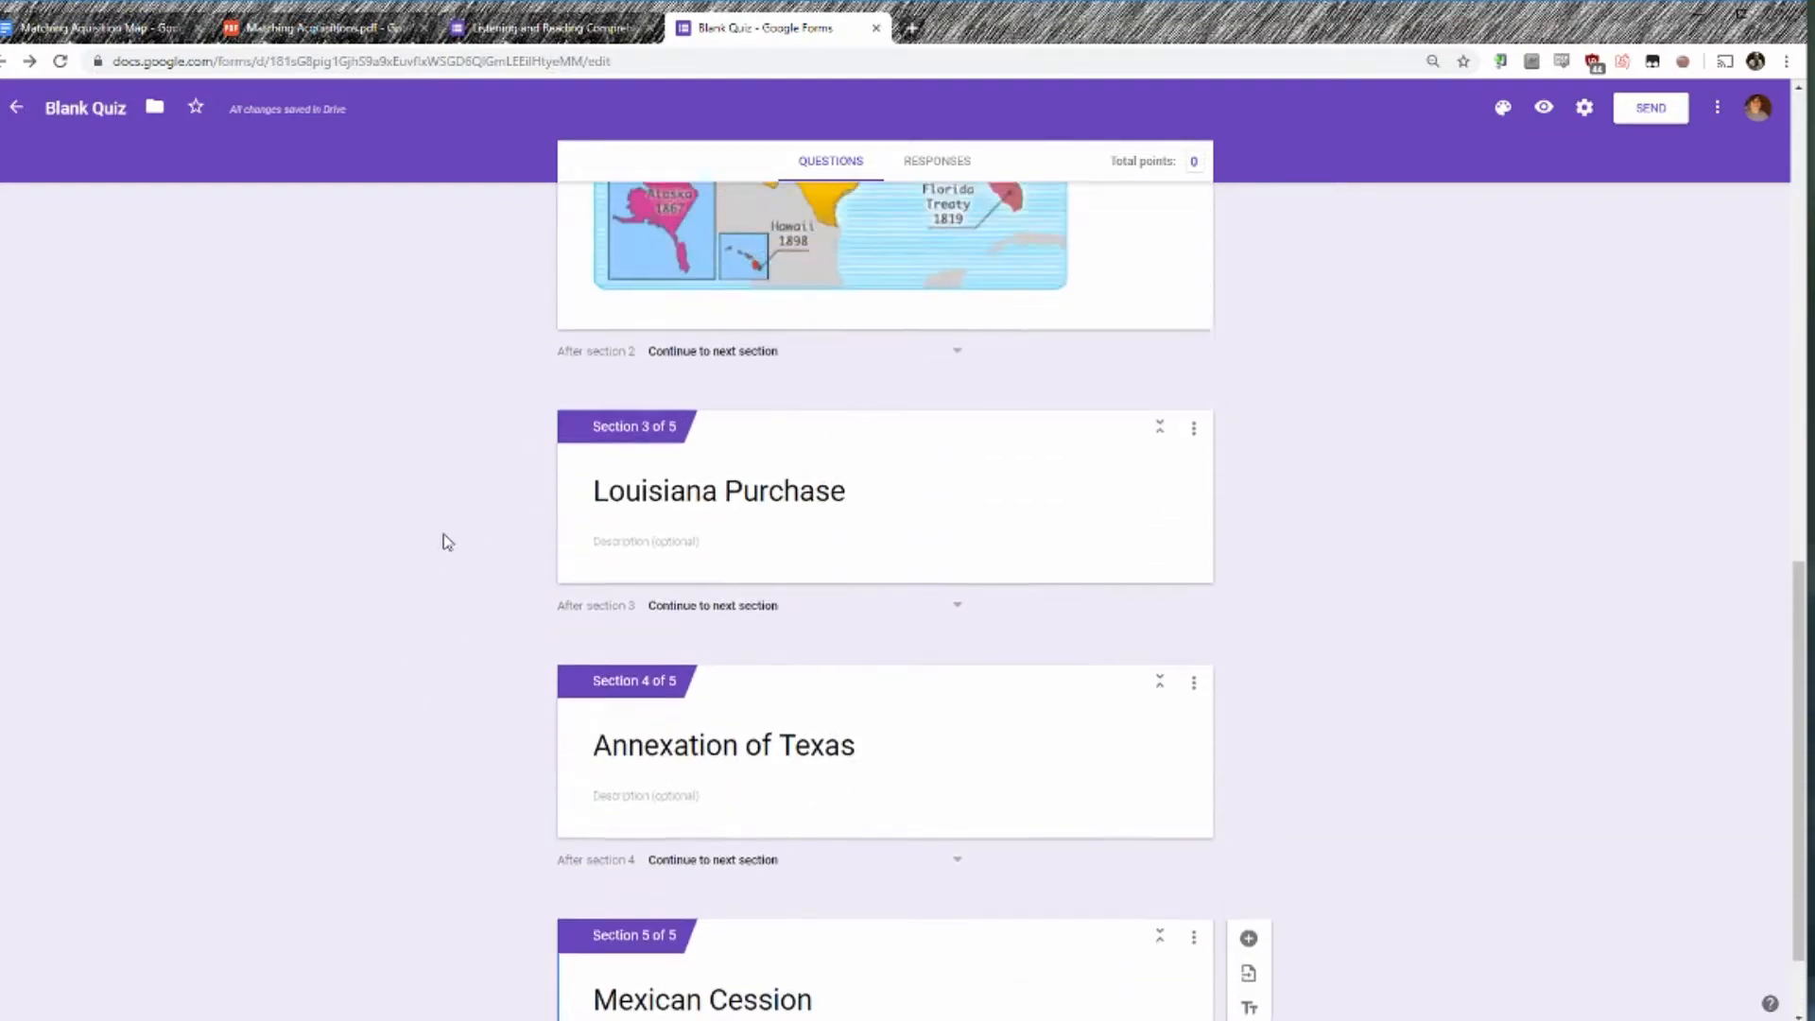
scroll(445, 510, "up", 3)
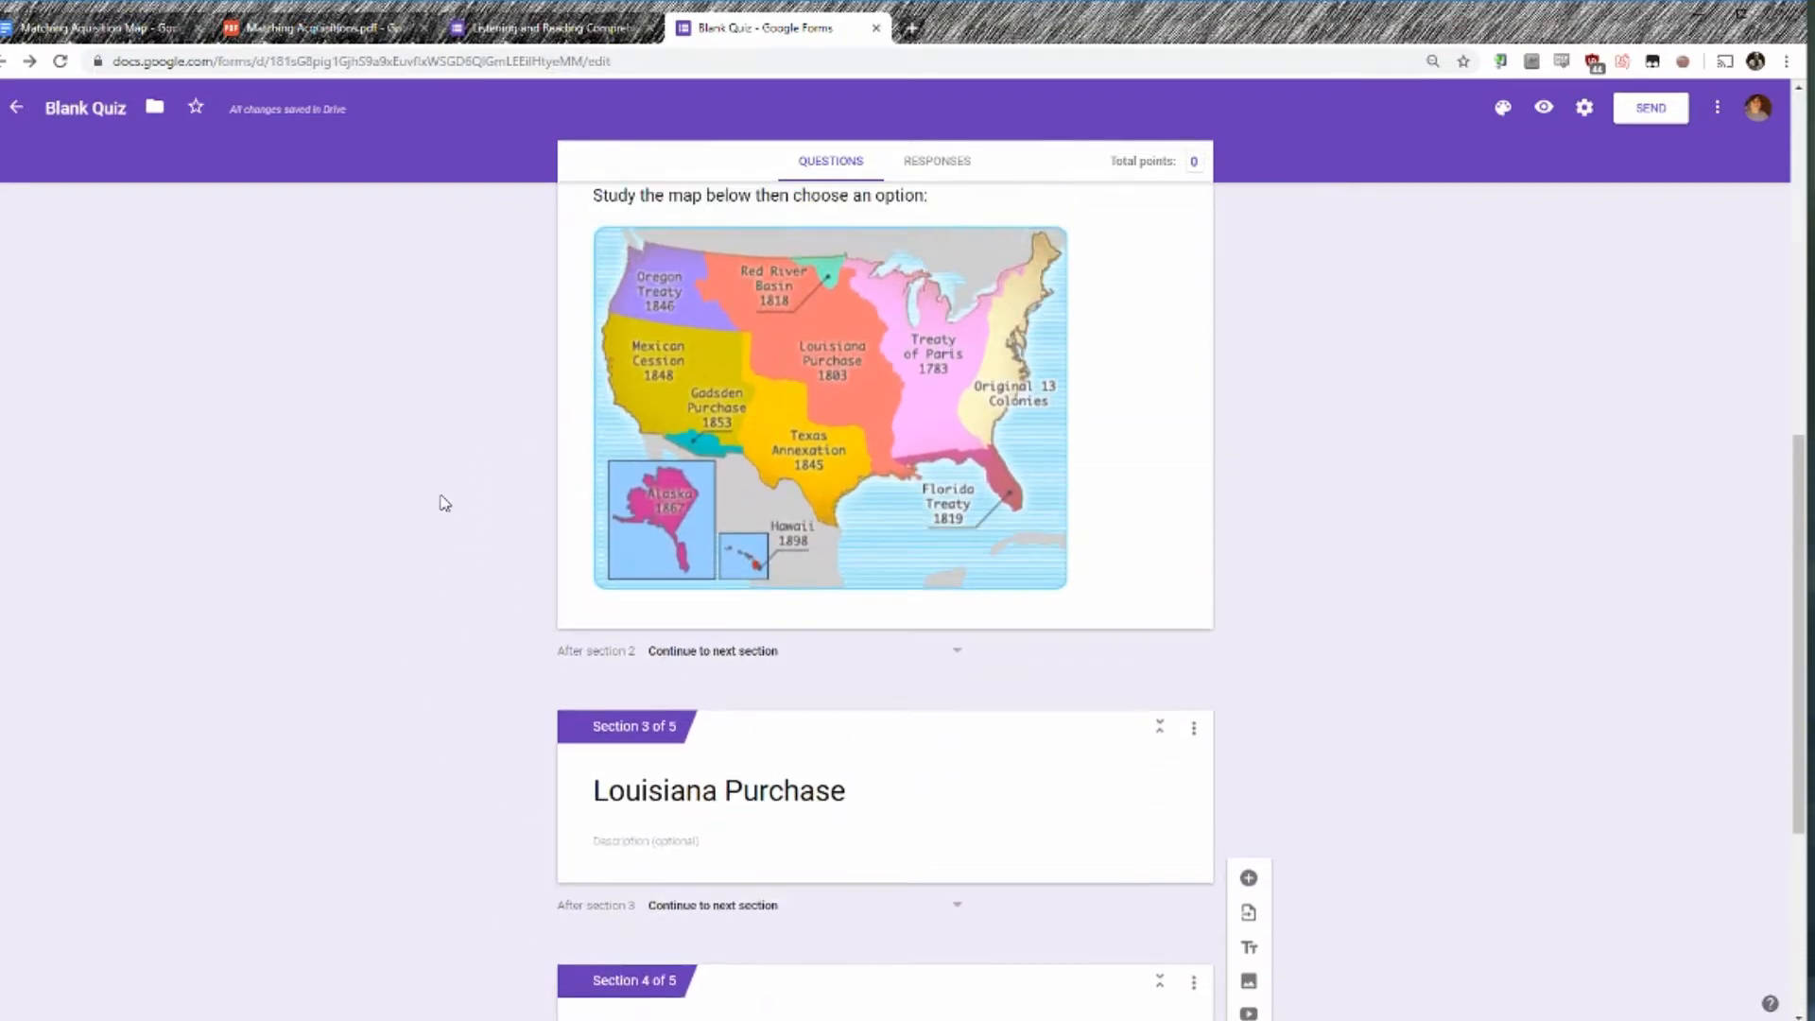
scroll(450, 633, "down", 6)
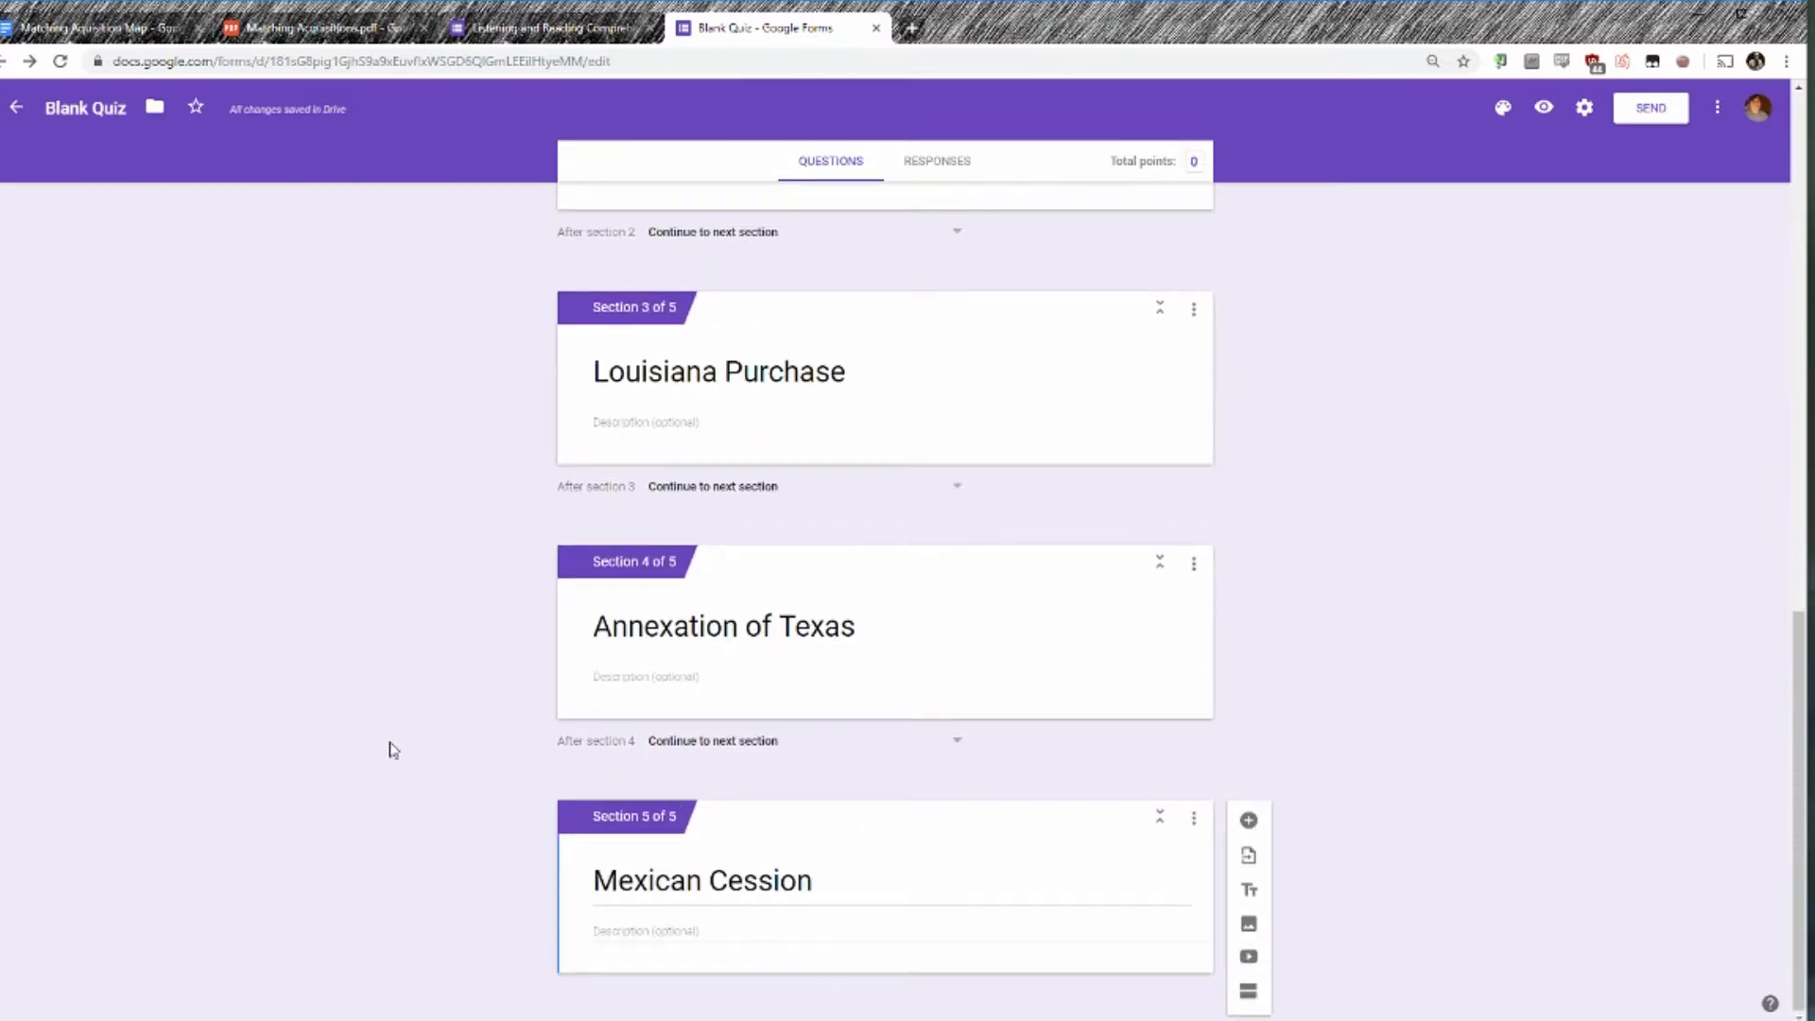
scroll(416, 544, "up", 6)
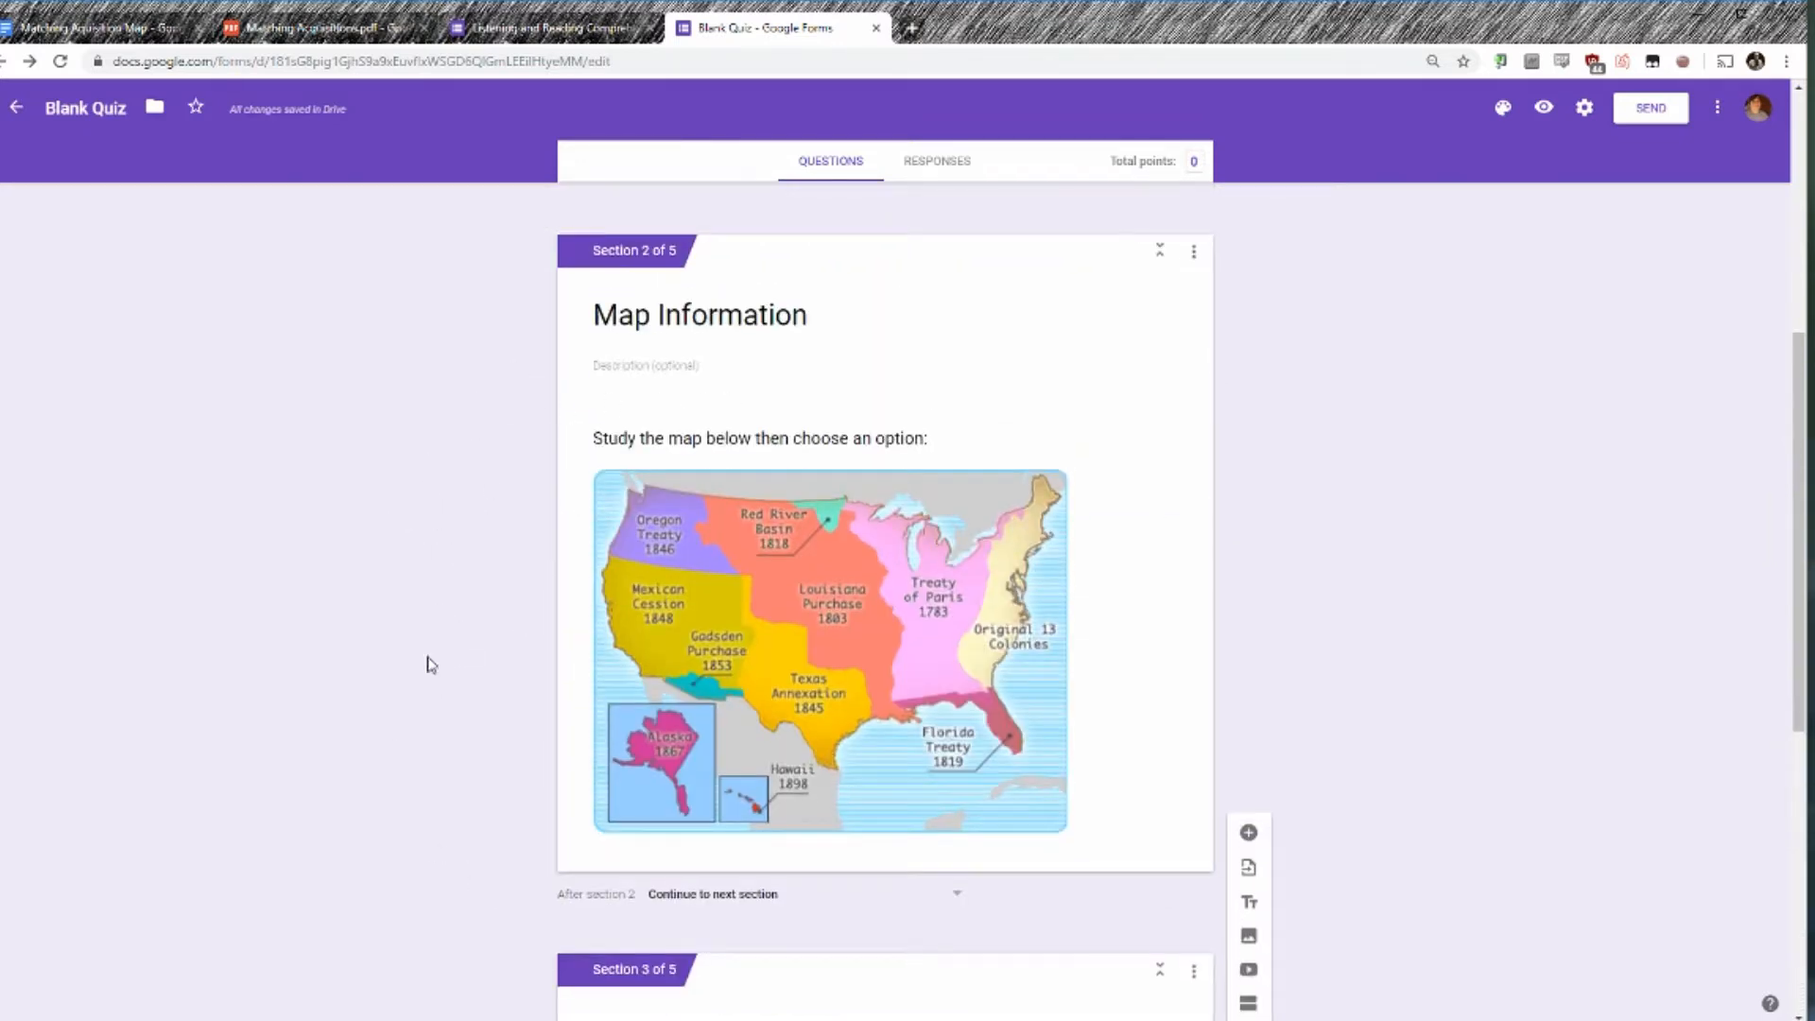
scroll(926, 747, "down", 2)
left_click(1147, 539)
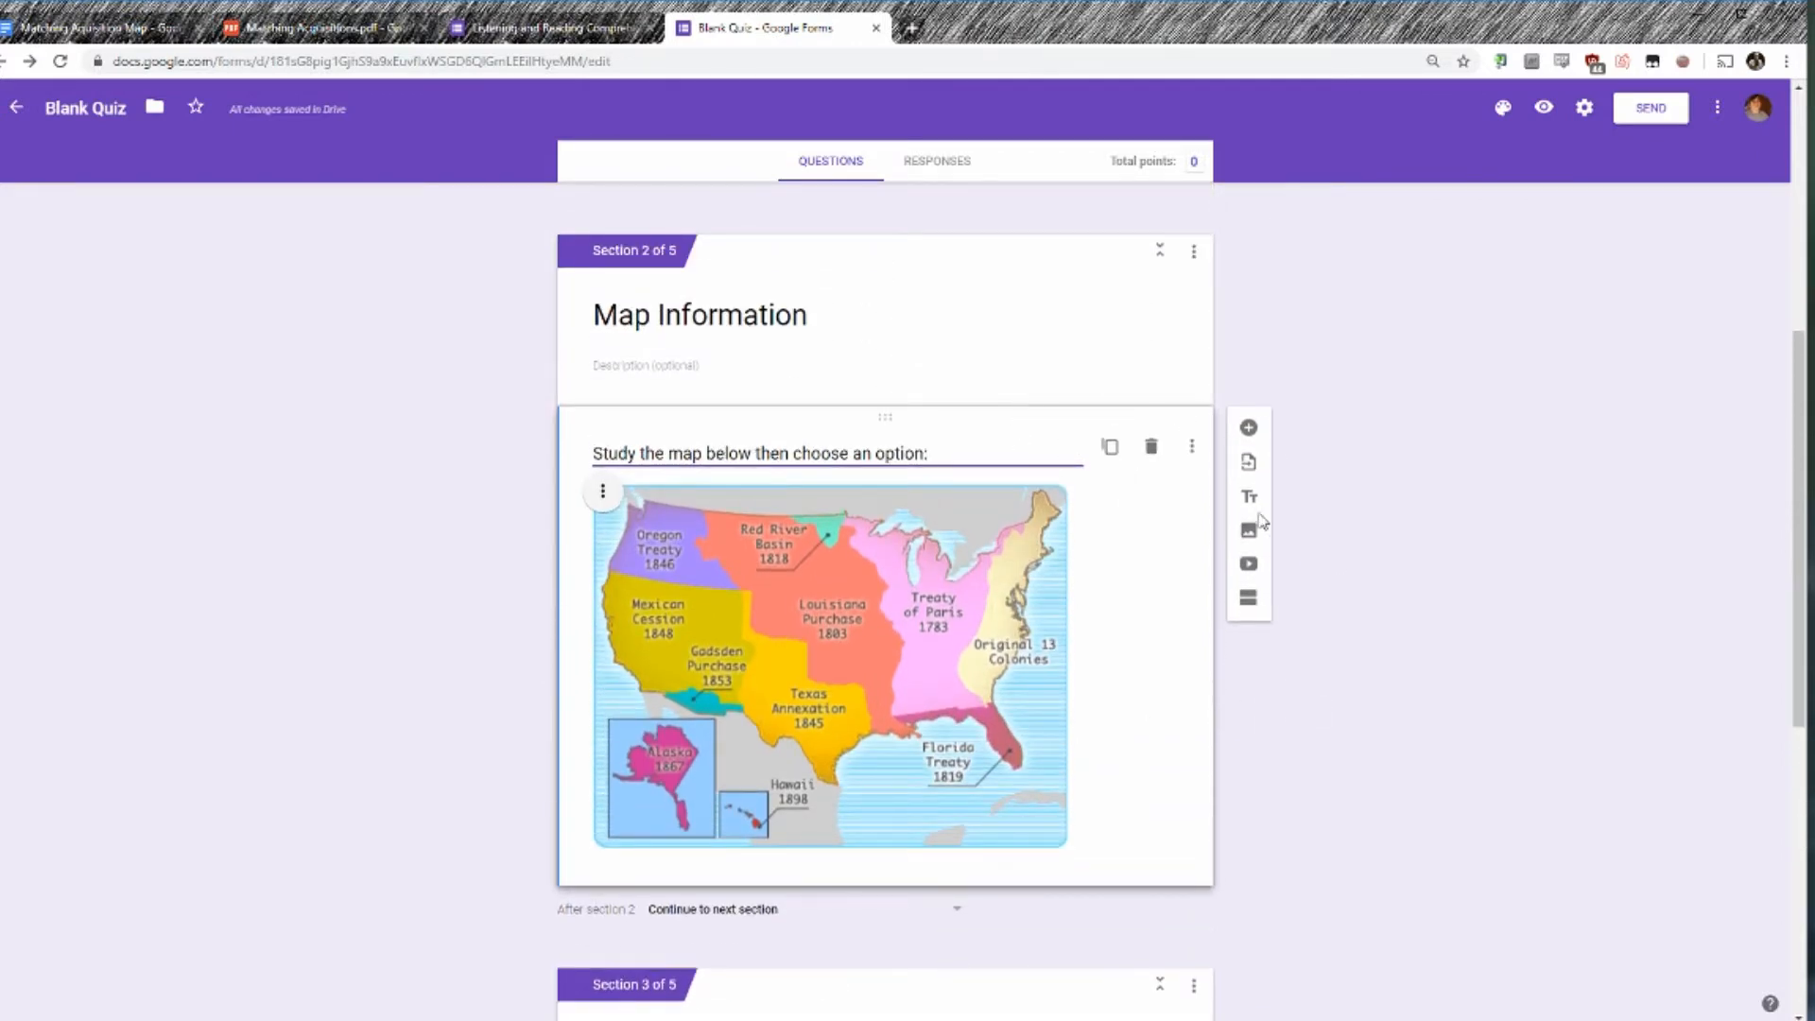
left_click(1249, 429)
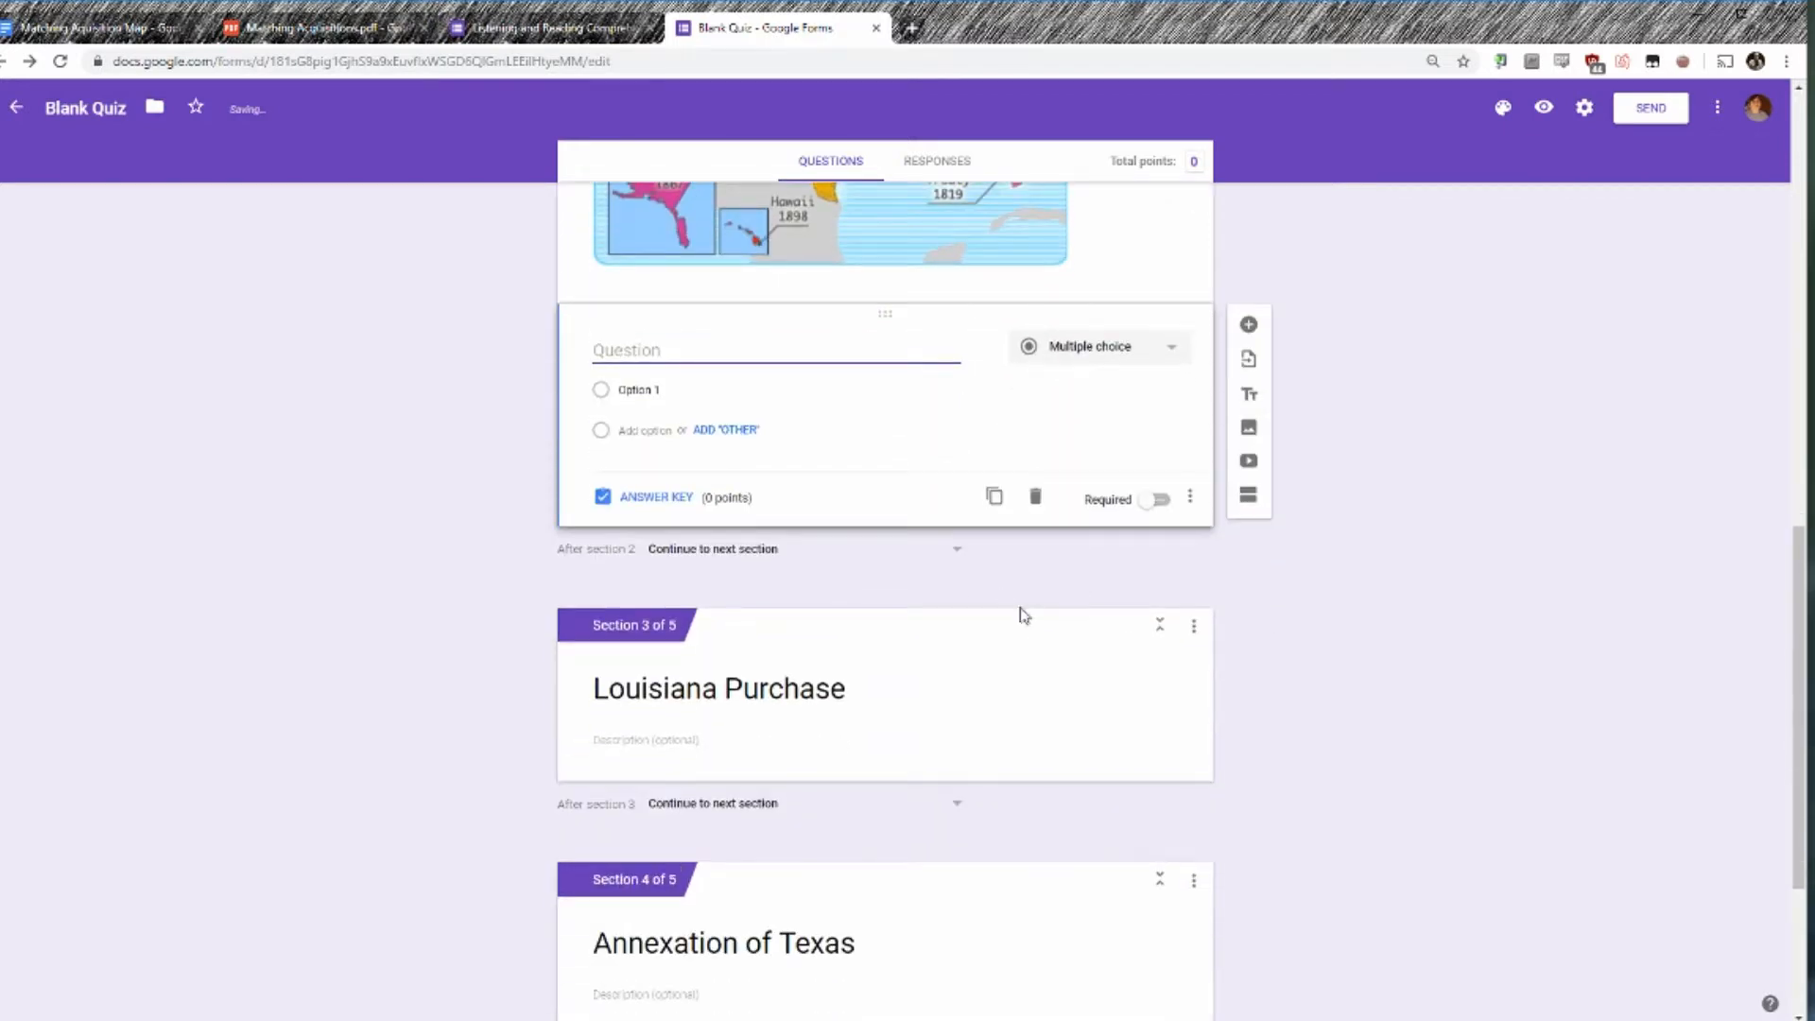
left_click(1152, 501)
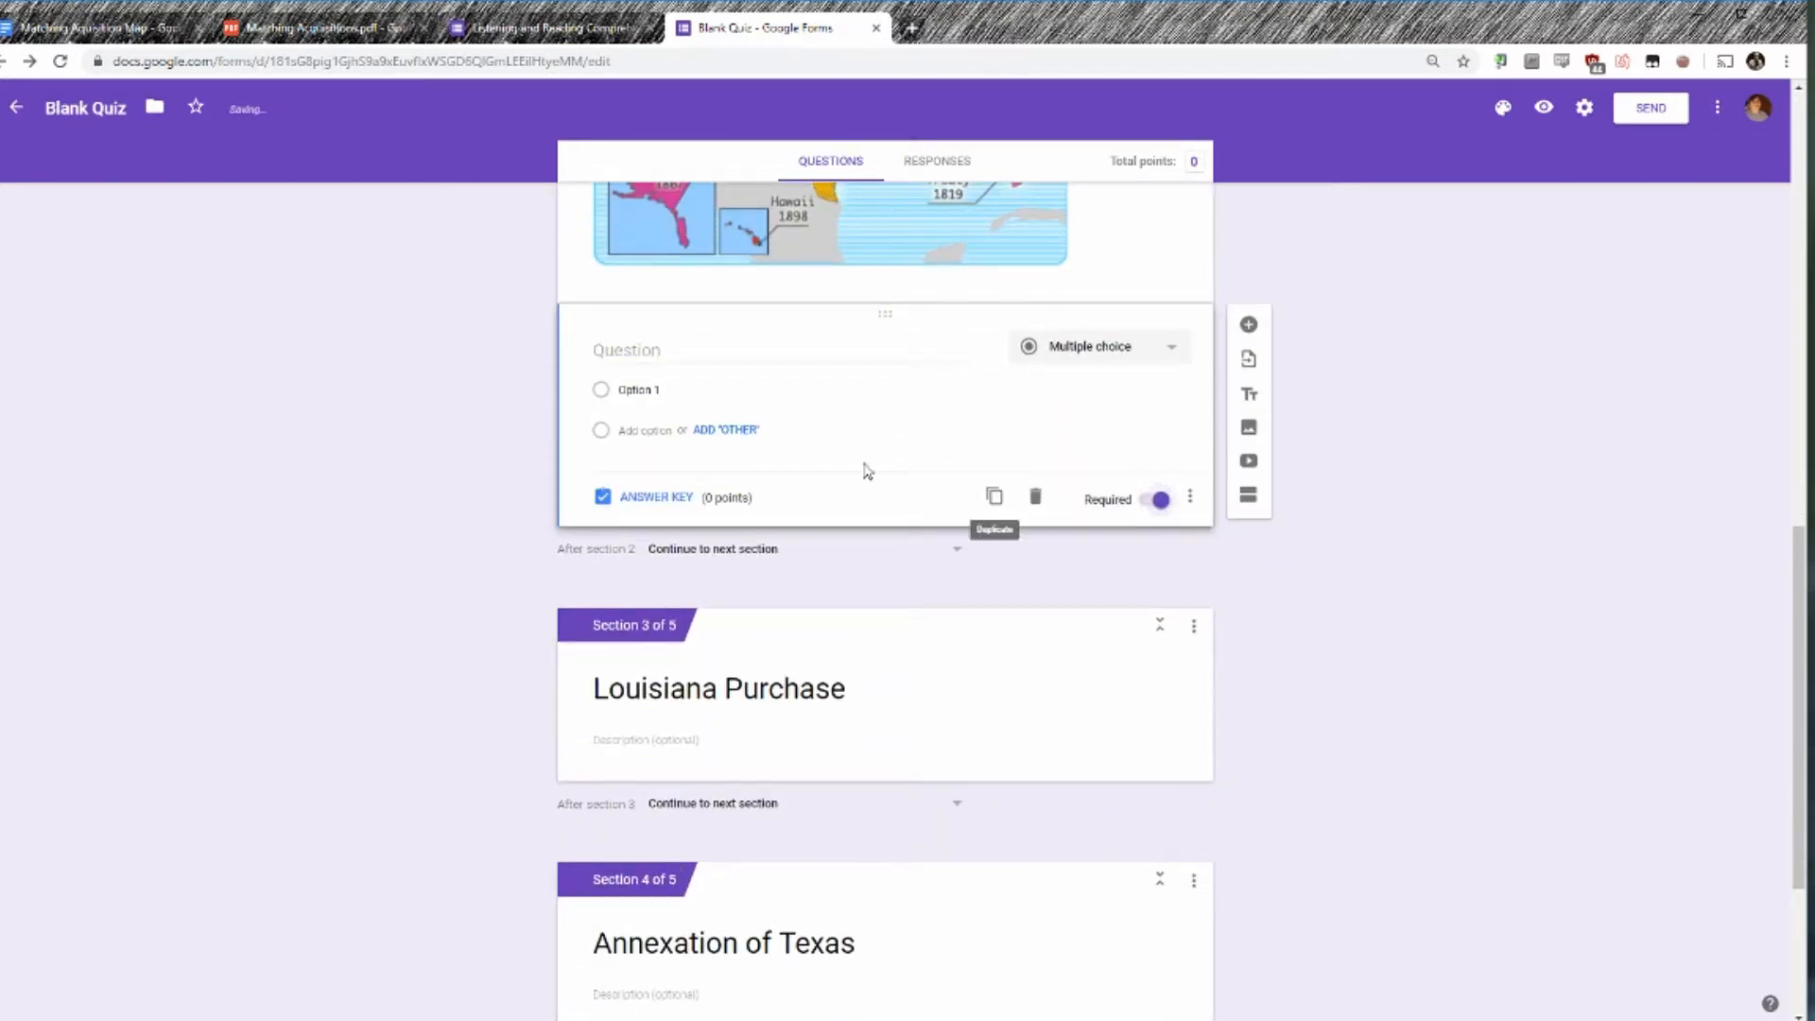
Word the new required question below the map as "Pick your favorite superhero:".
left_click(669, 348)
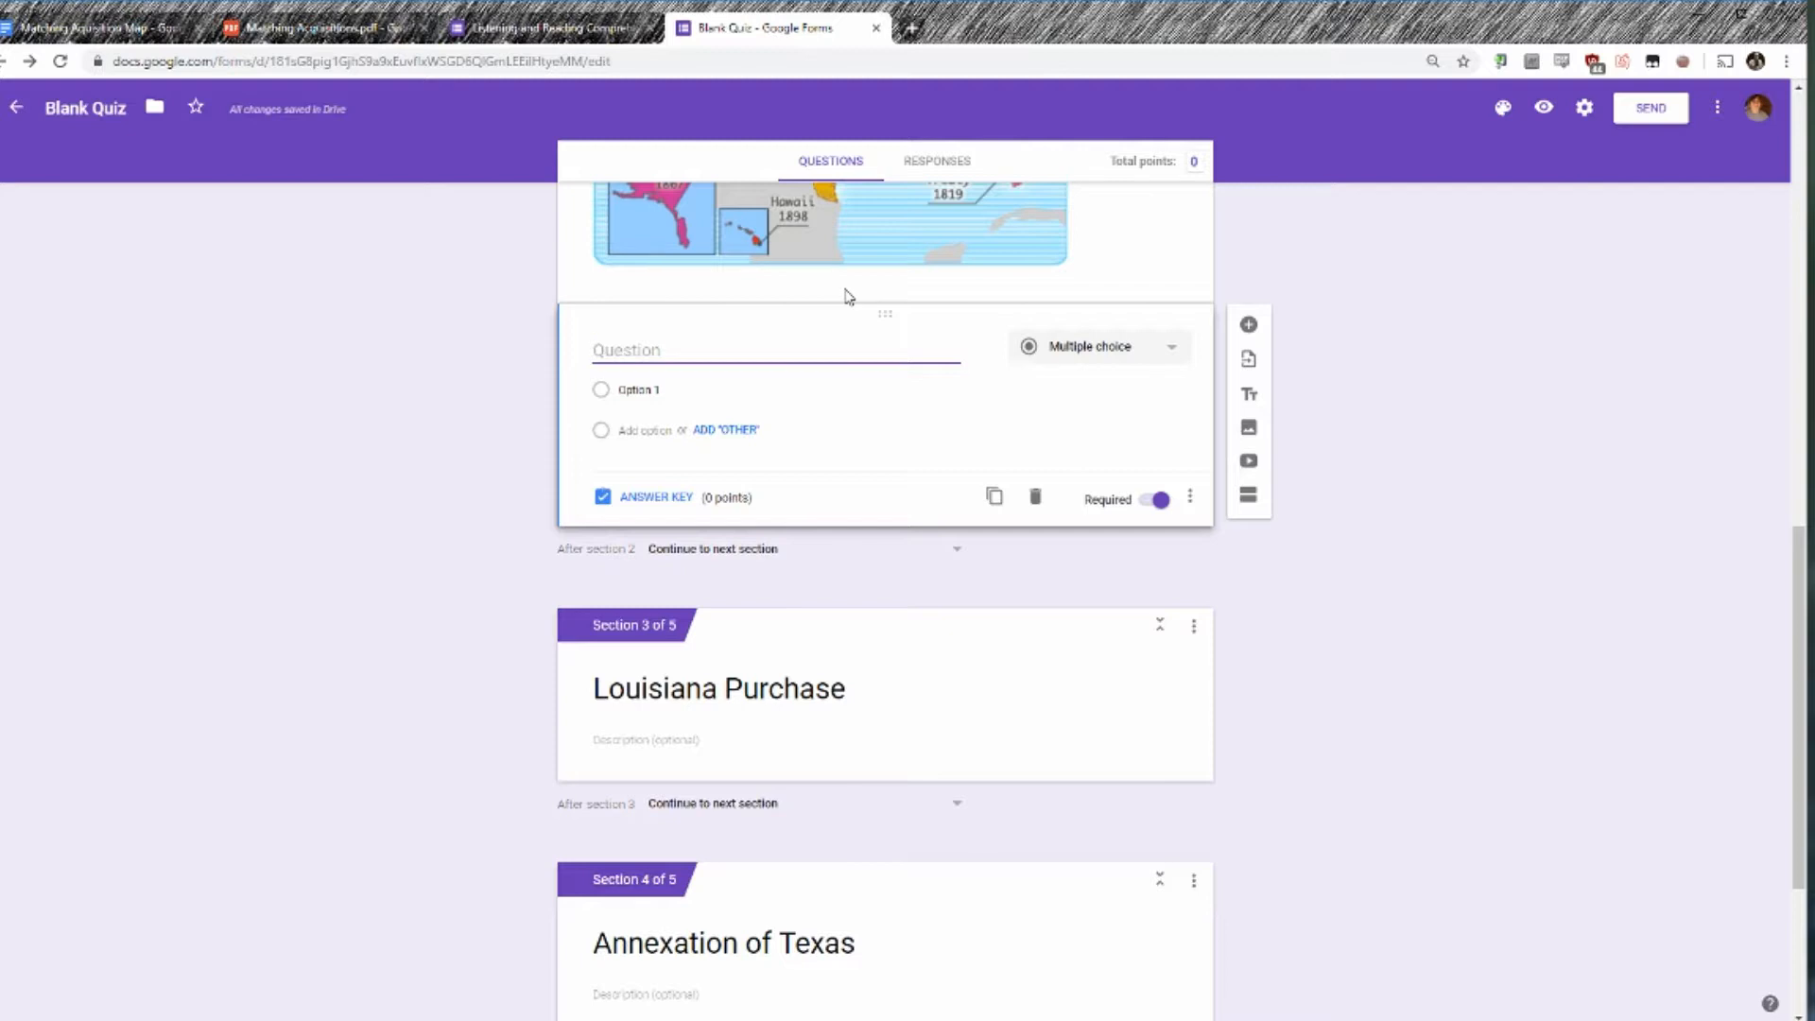
type("Pick your favorite number:")
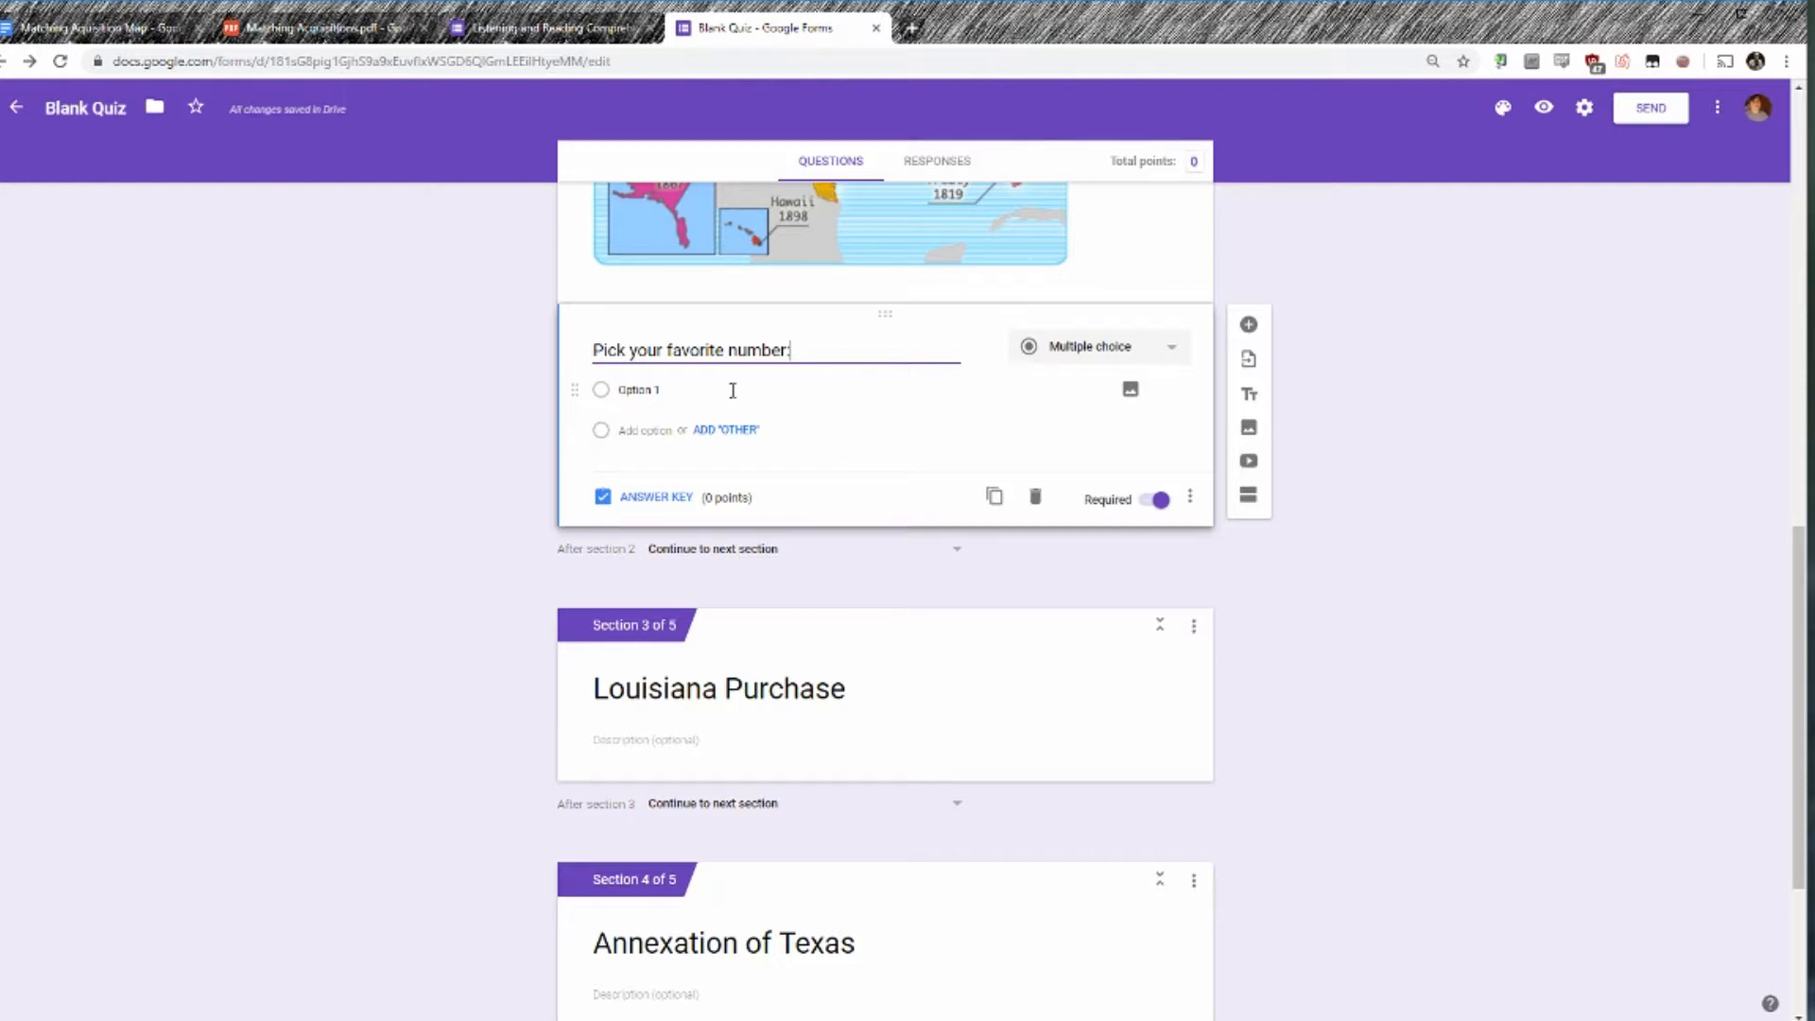
left_click_drag(830, 340, 729, 340)
type("superhero")
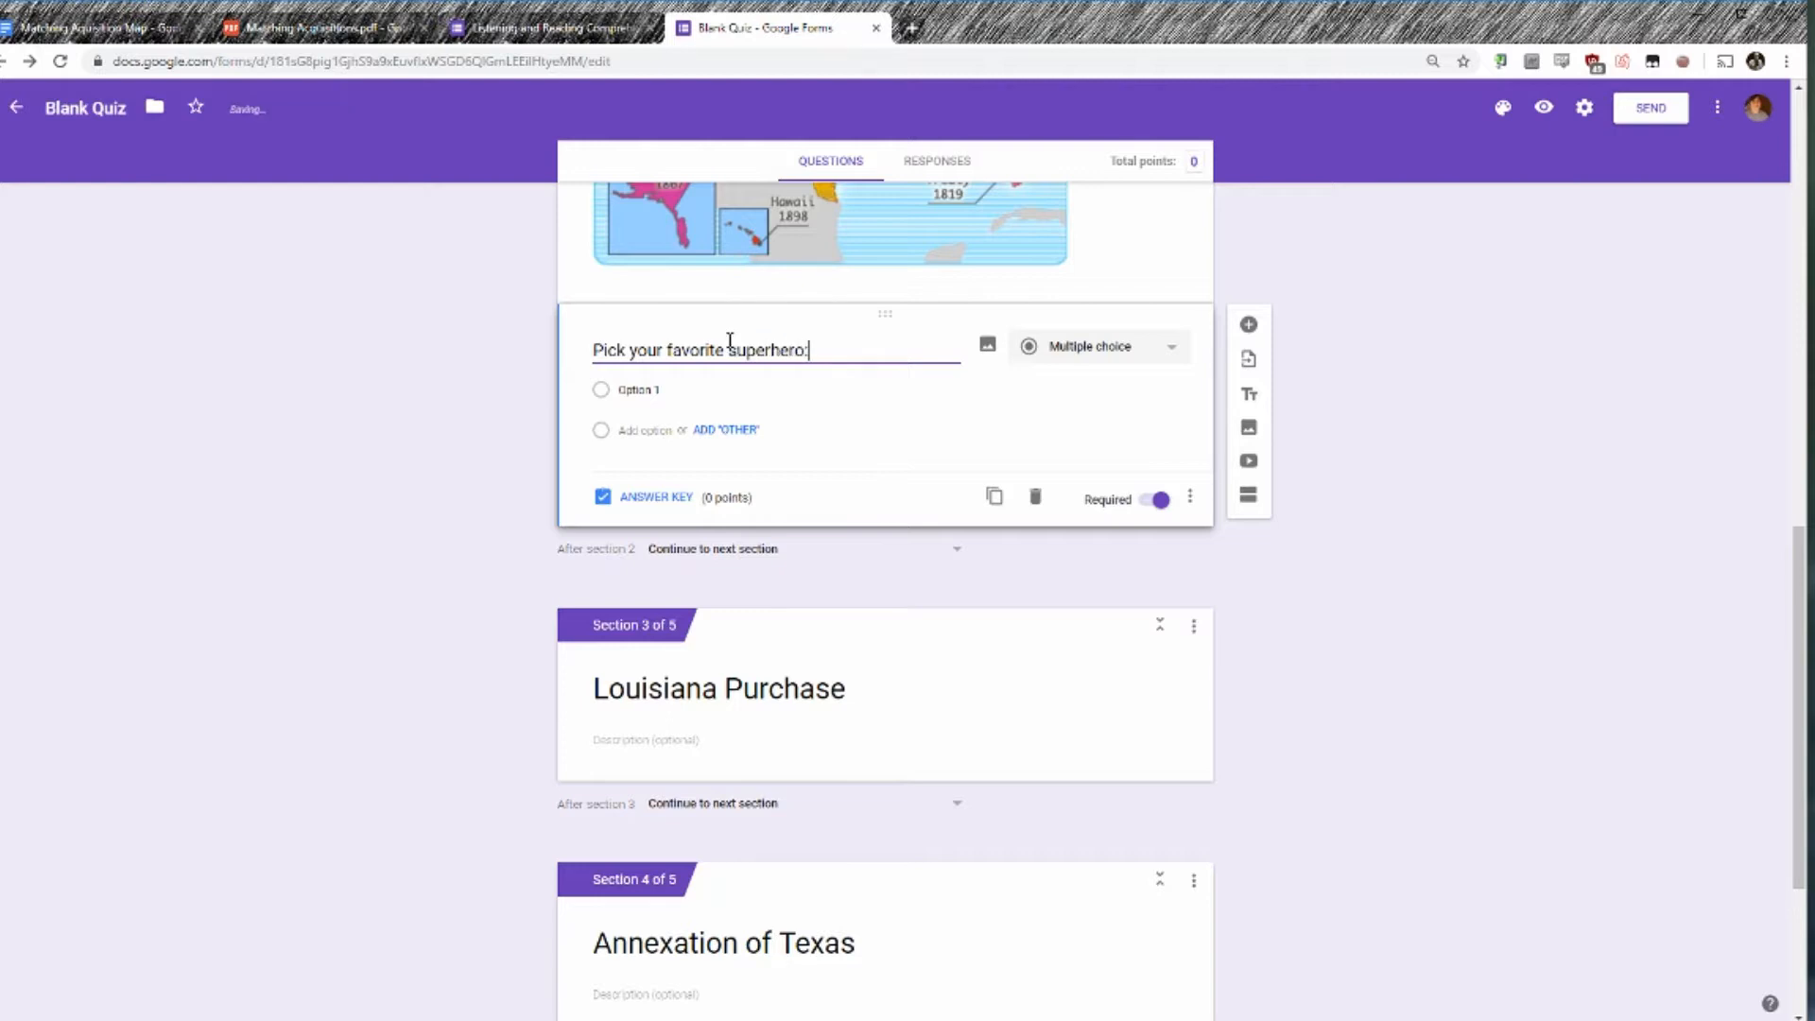
Enter Superman, Batman and Iron Man as the answer options of the superhero question.
key("Tab")
key("Tab")
key("Tab")
type("Su")
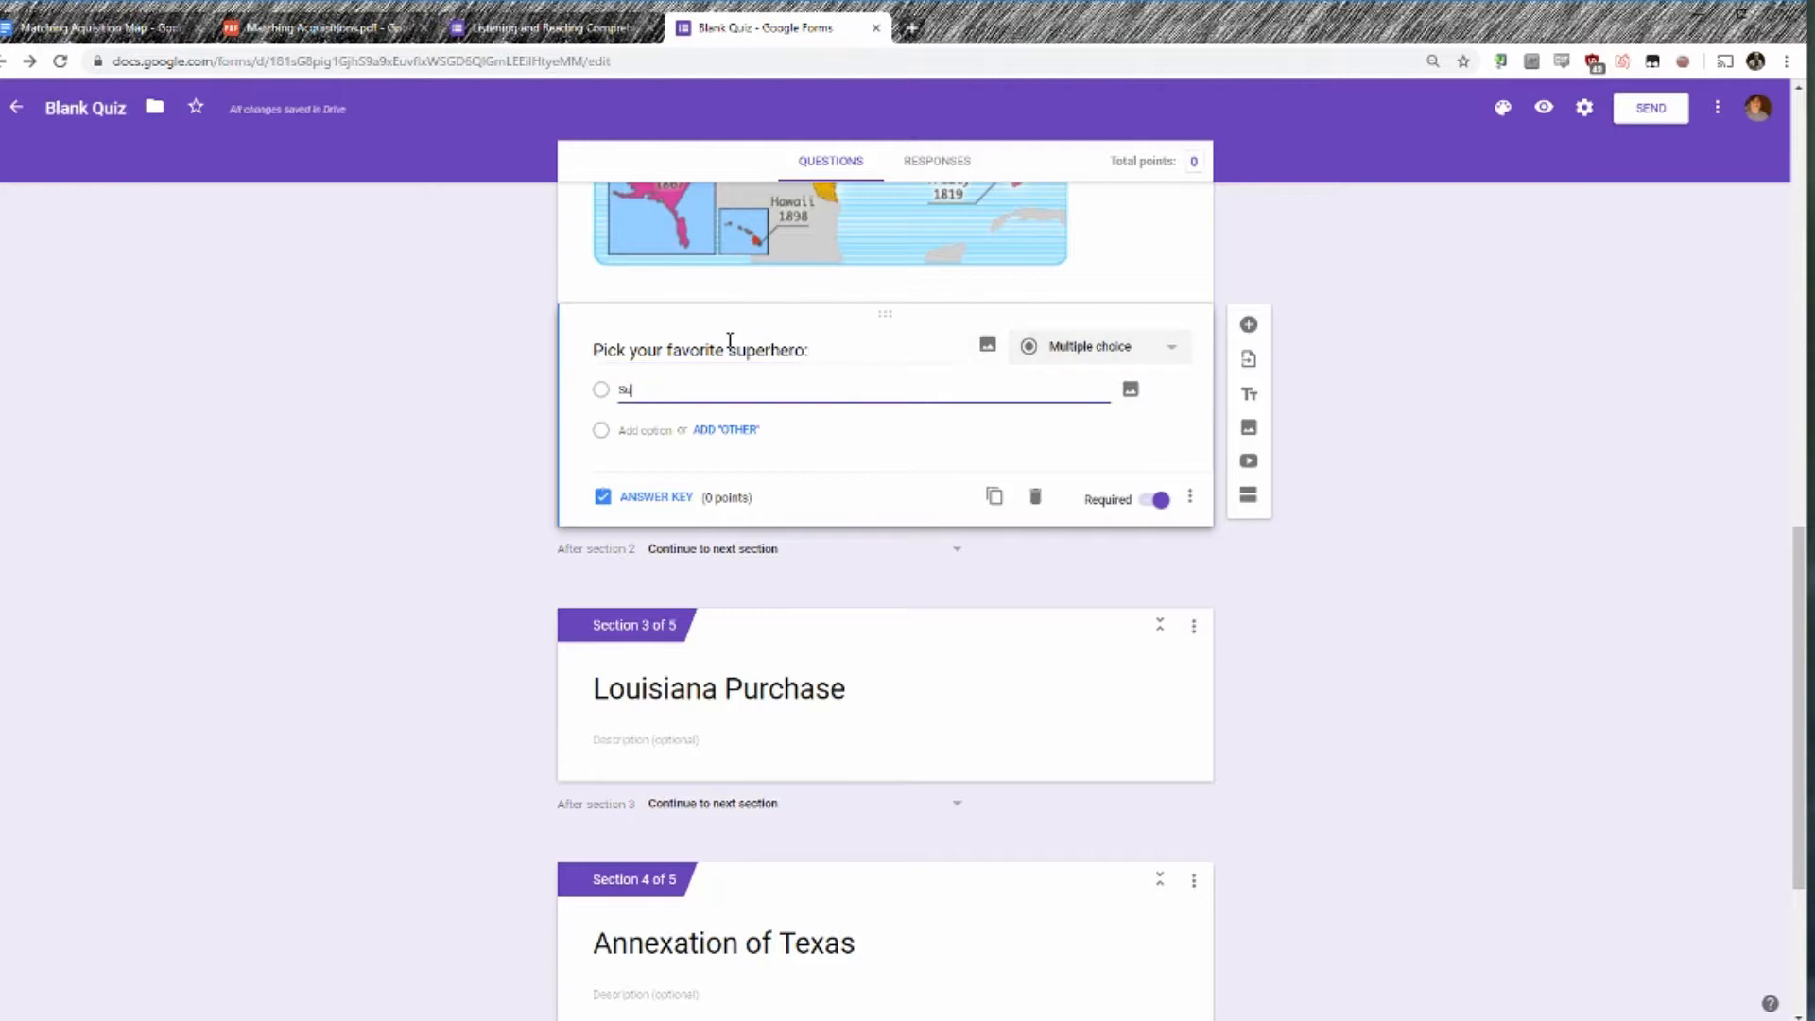
type("perman")
key("Return")
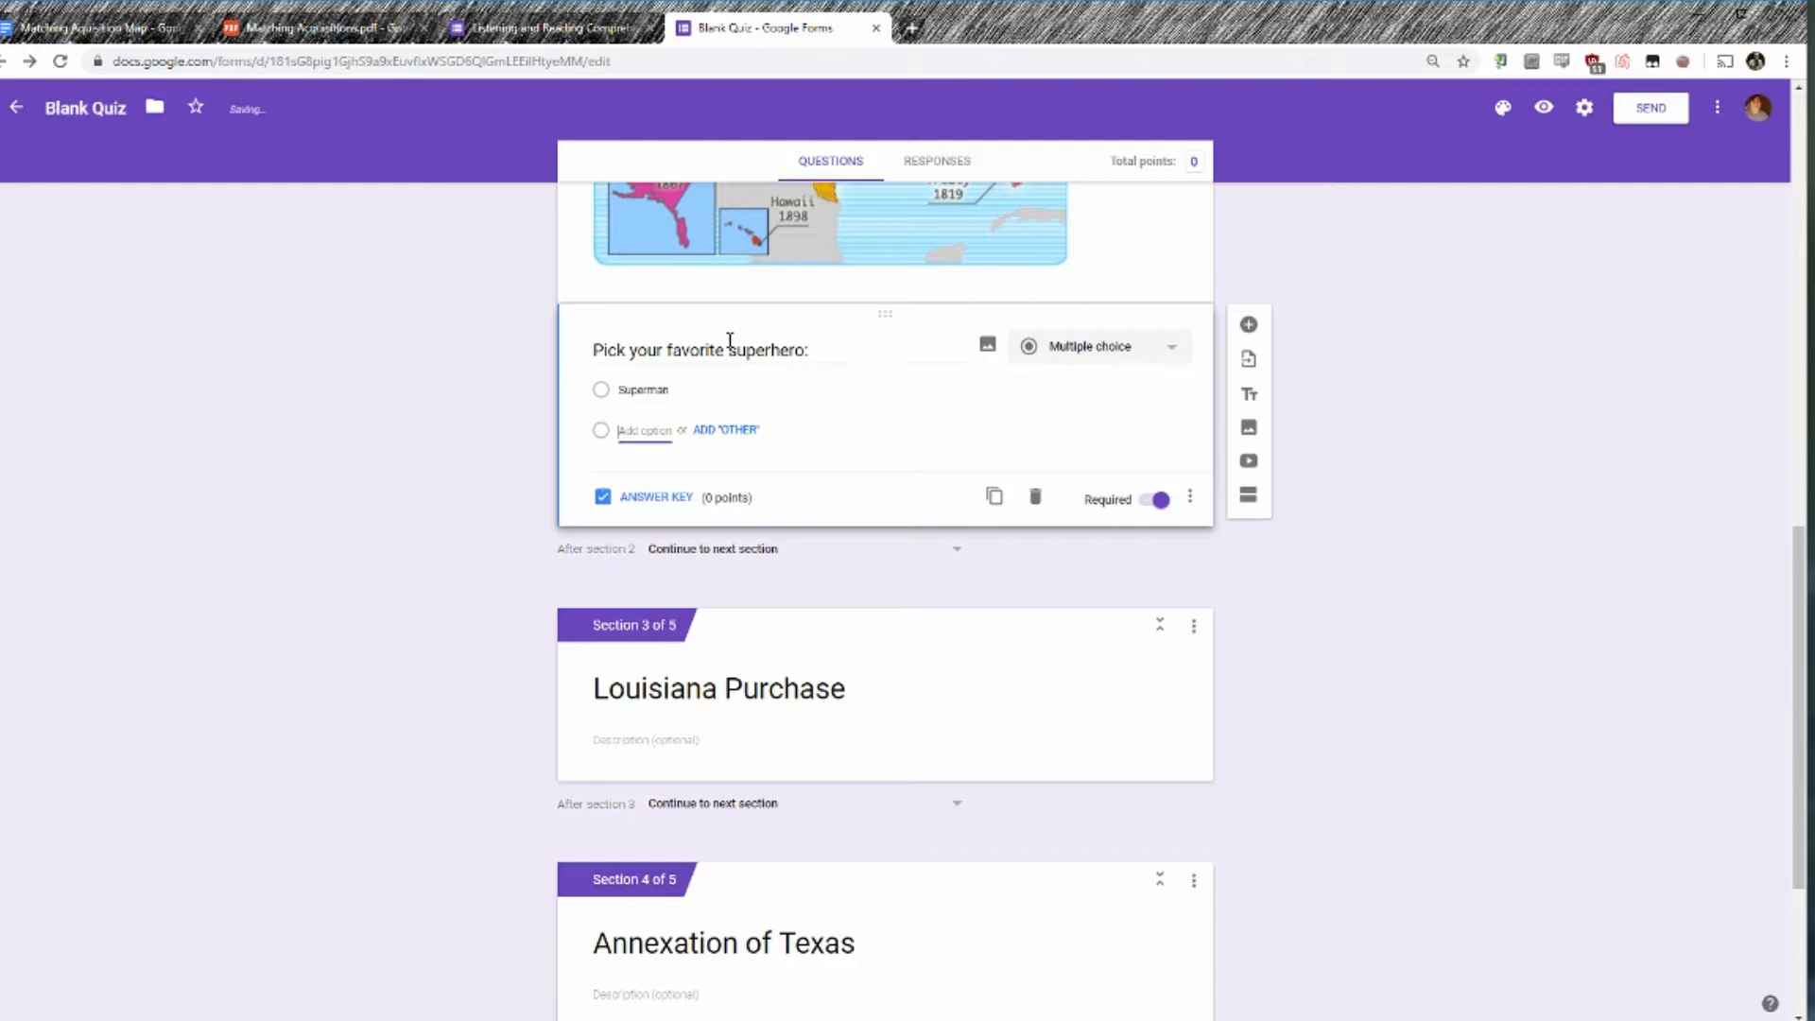
type("Batman")
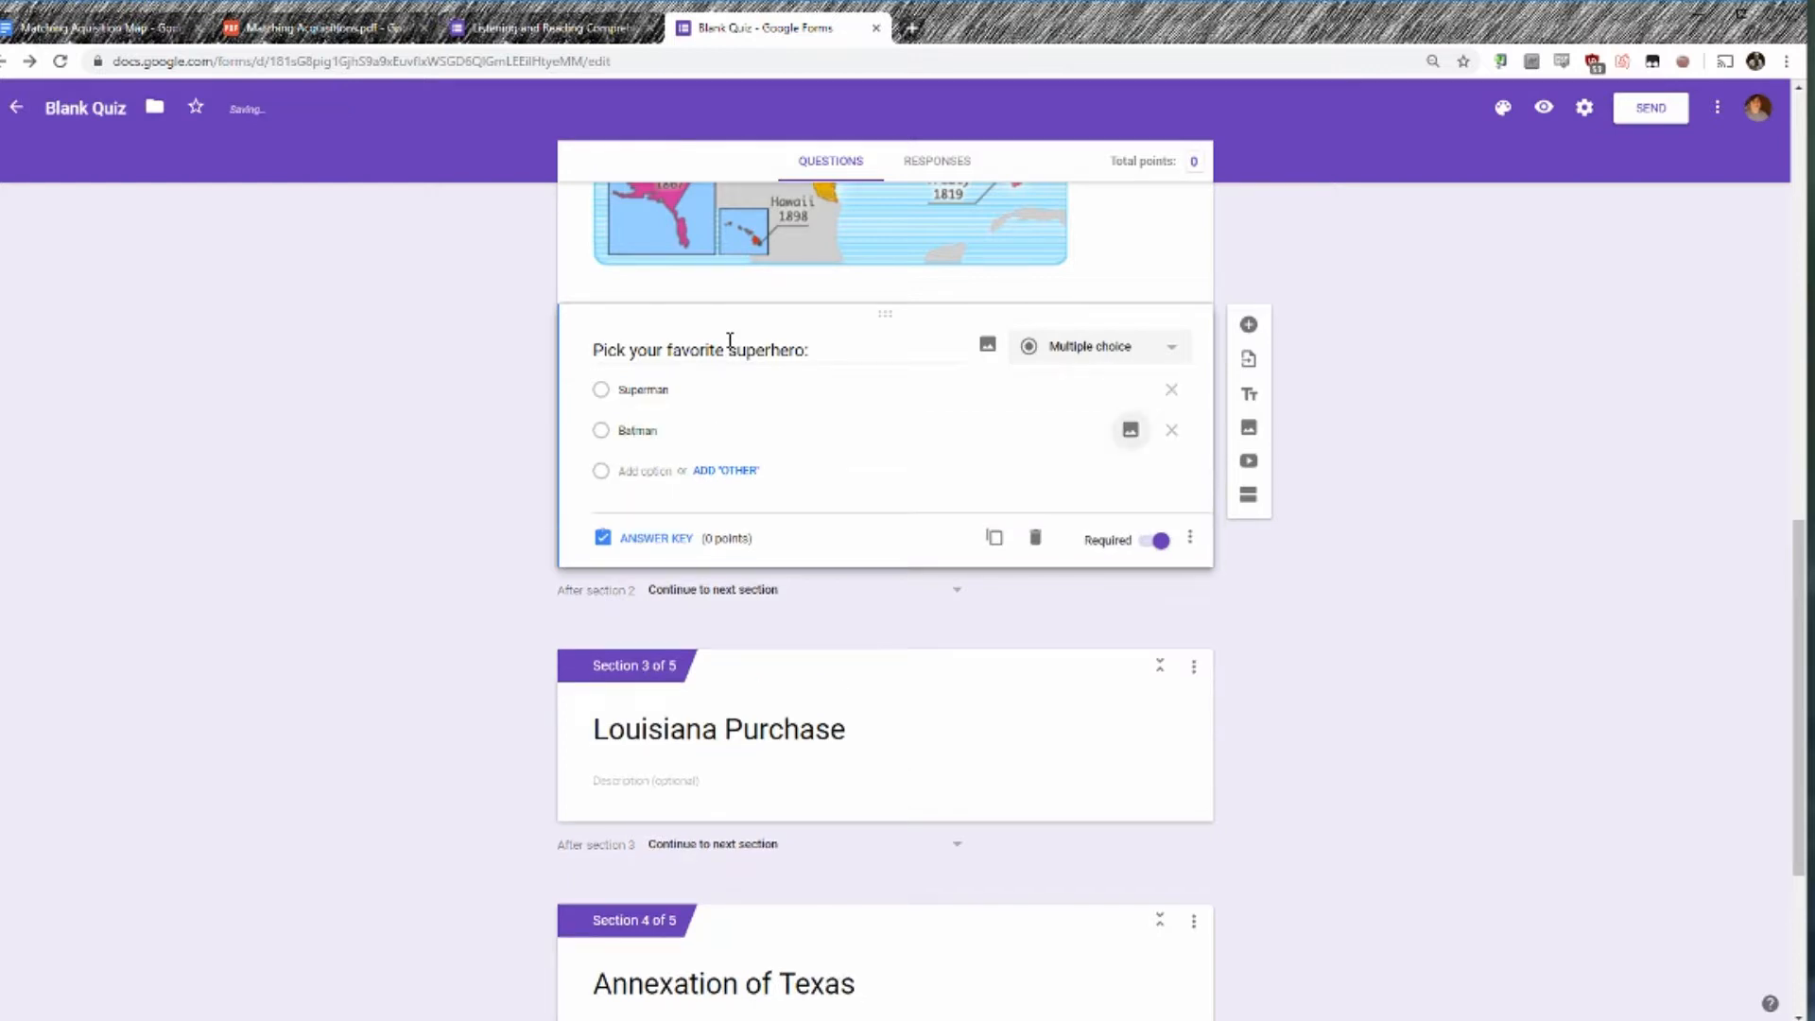
key("Return")
type("Iron Man")
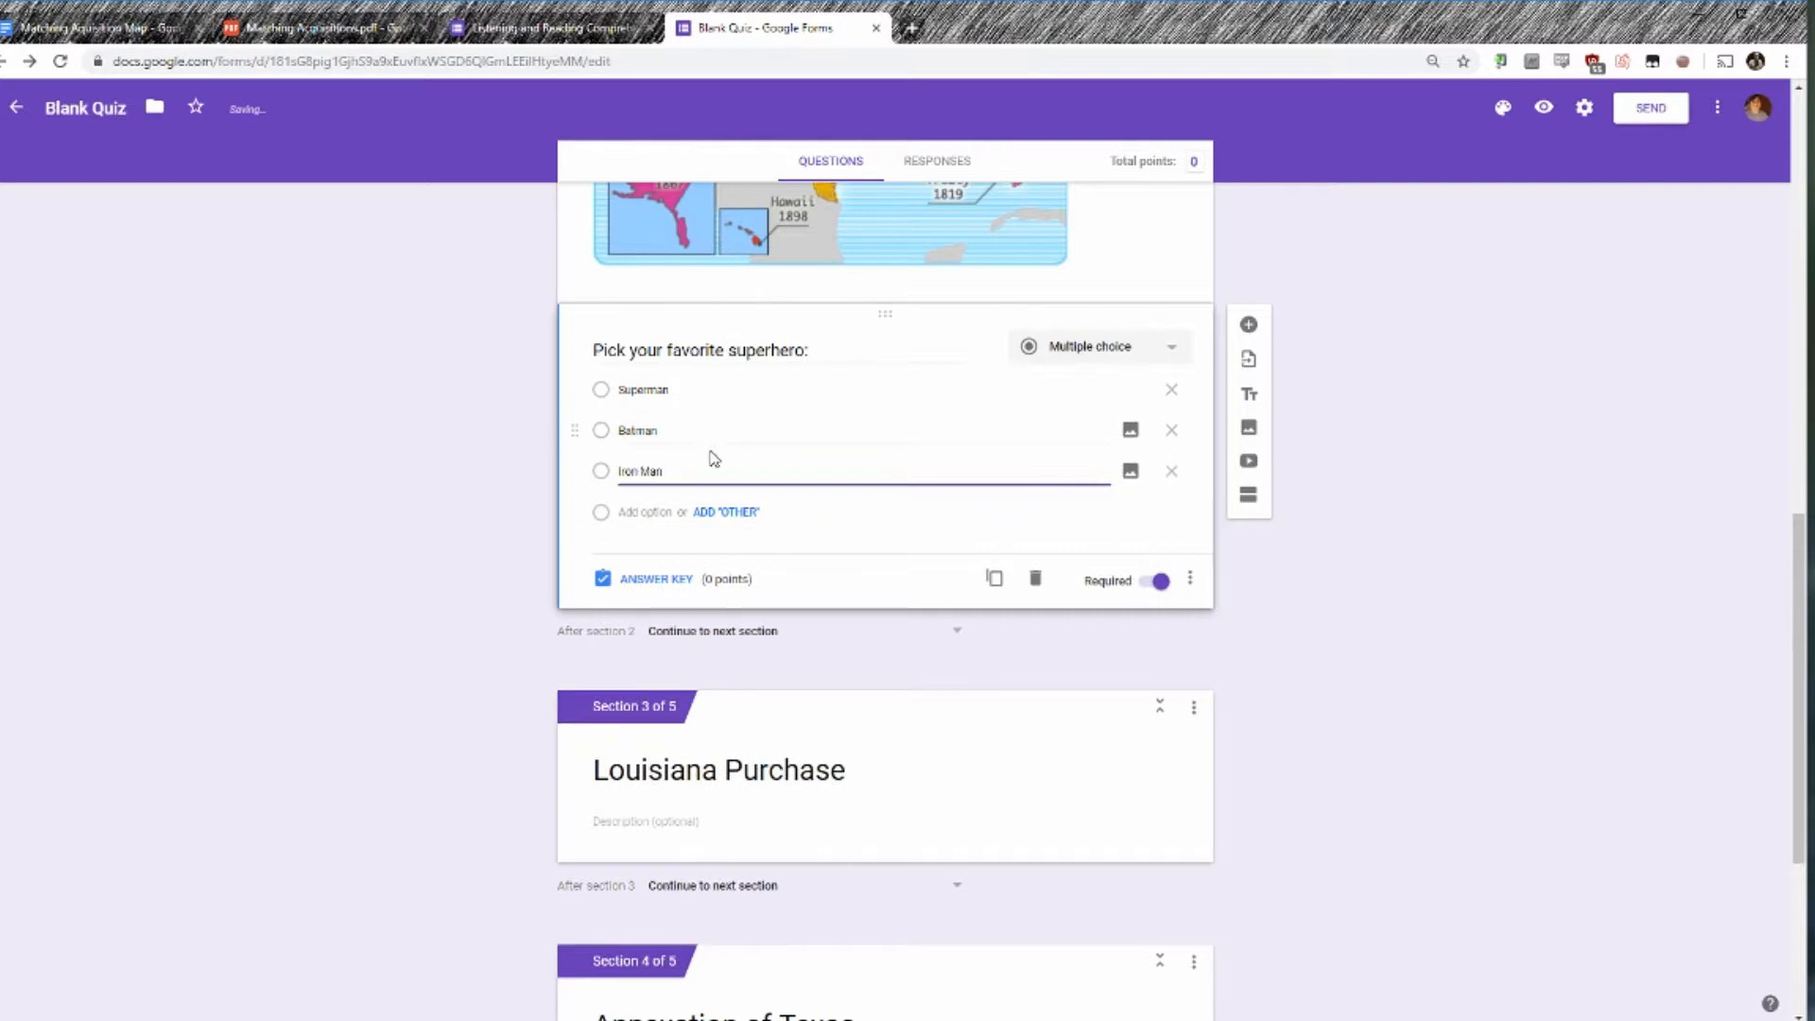
Enable answer-based section branching, sending Superman to section 3 (Louisiana Purchase), Batman to section 4 (Annexation of Texas) and Iron Man to section 5 (Mexican Cession).
left_click(1192, 584)
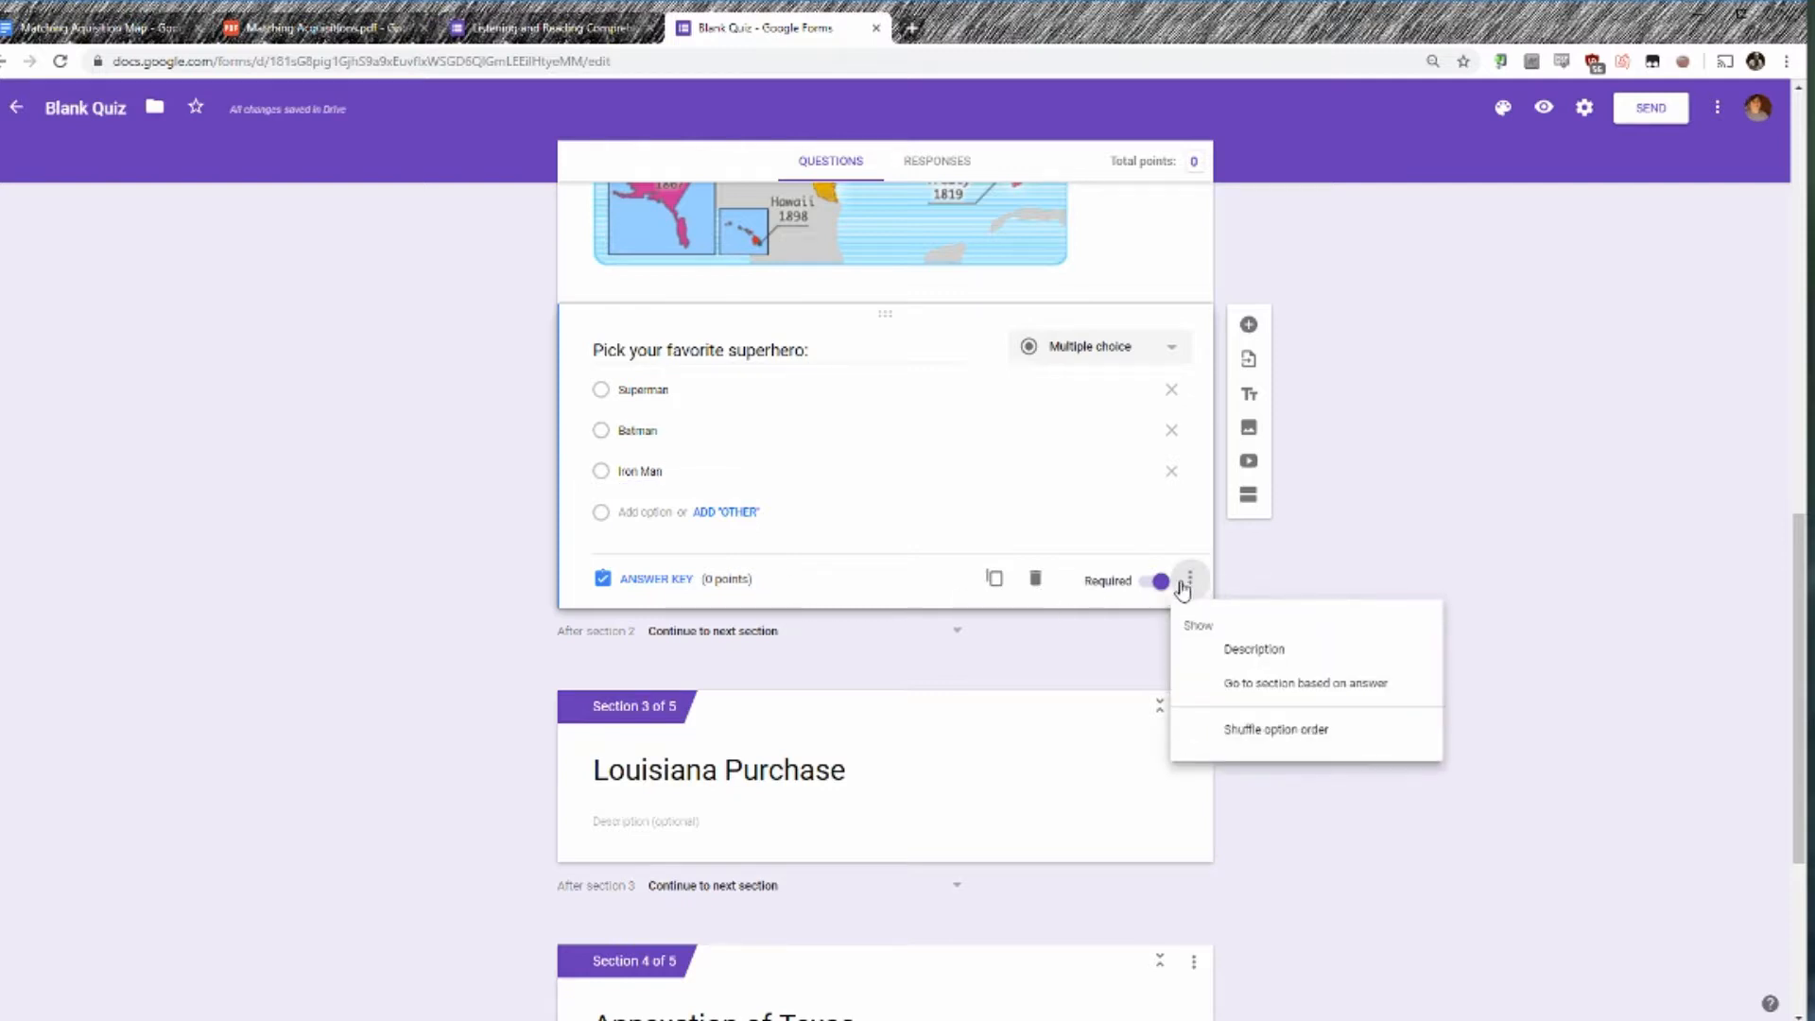
left_click(1256, 693)
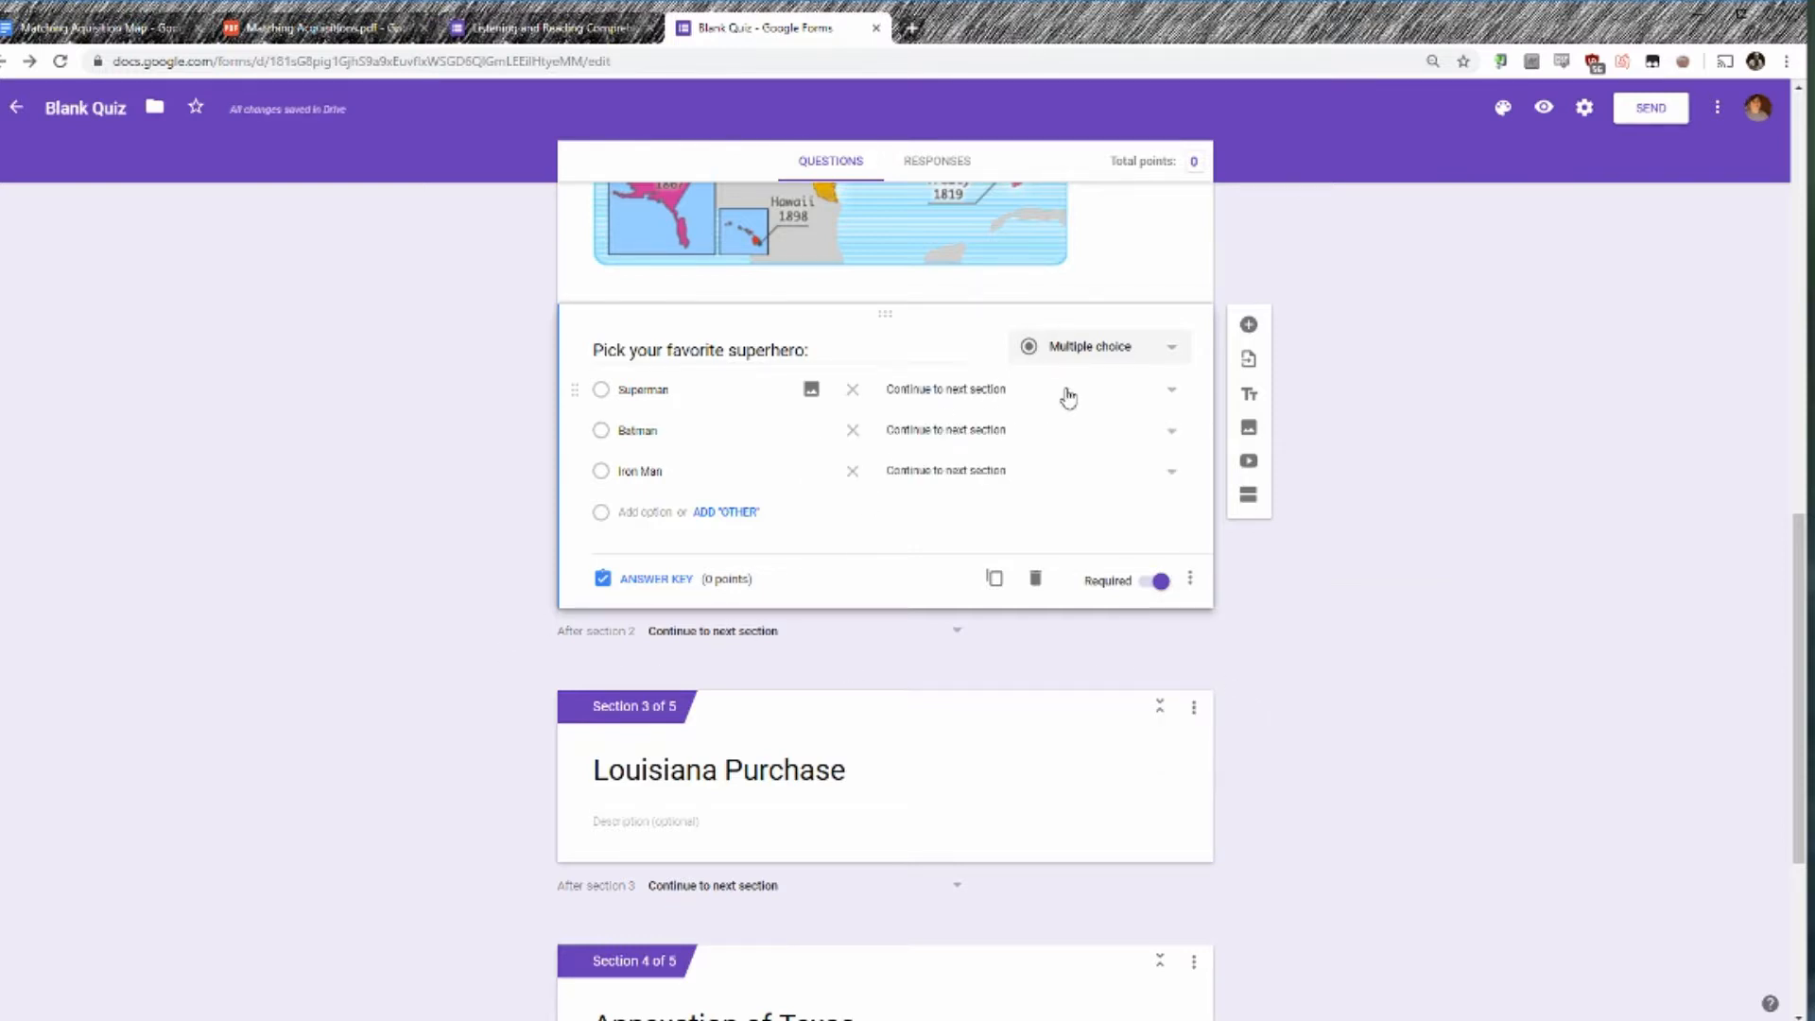
left_click(1171, 395)
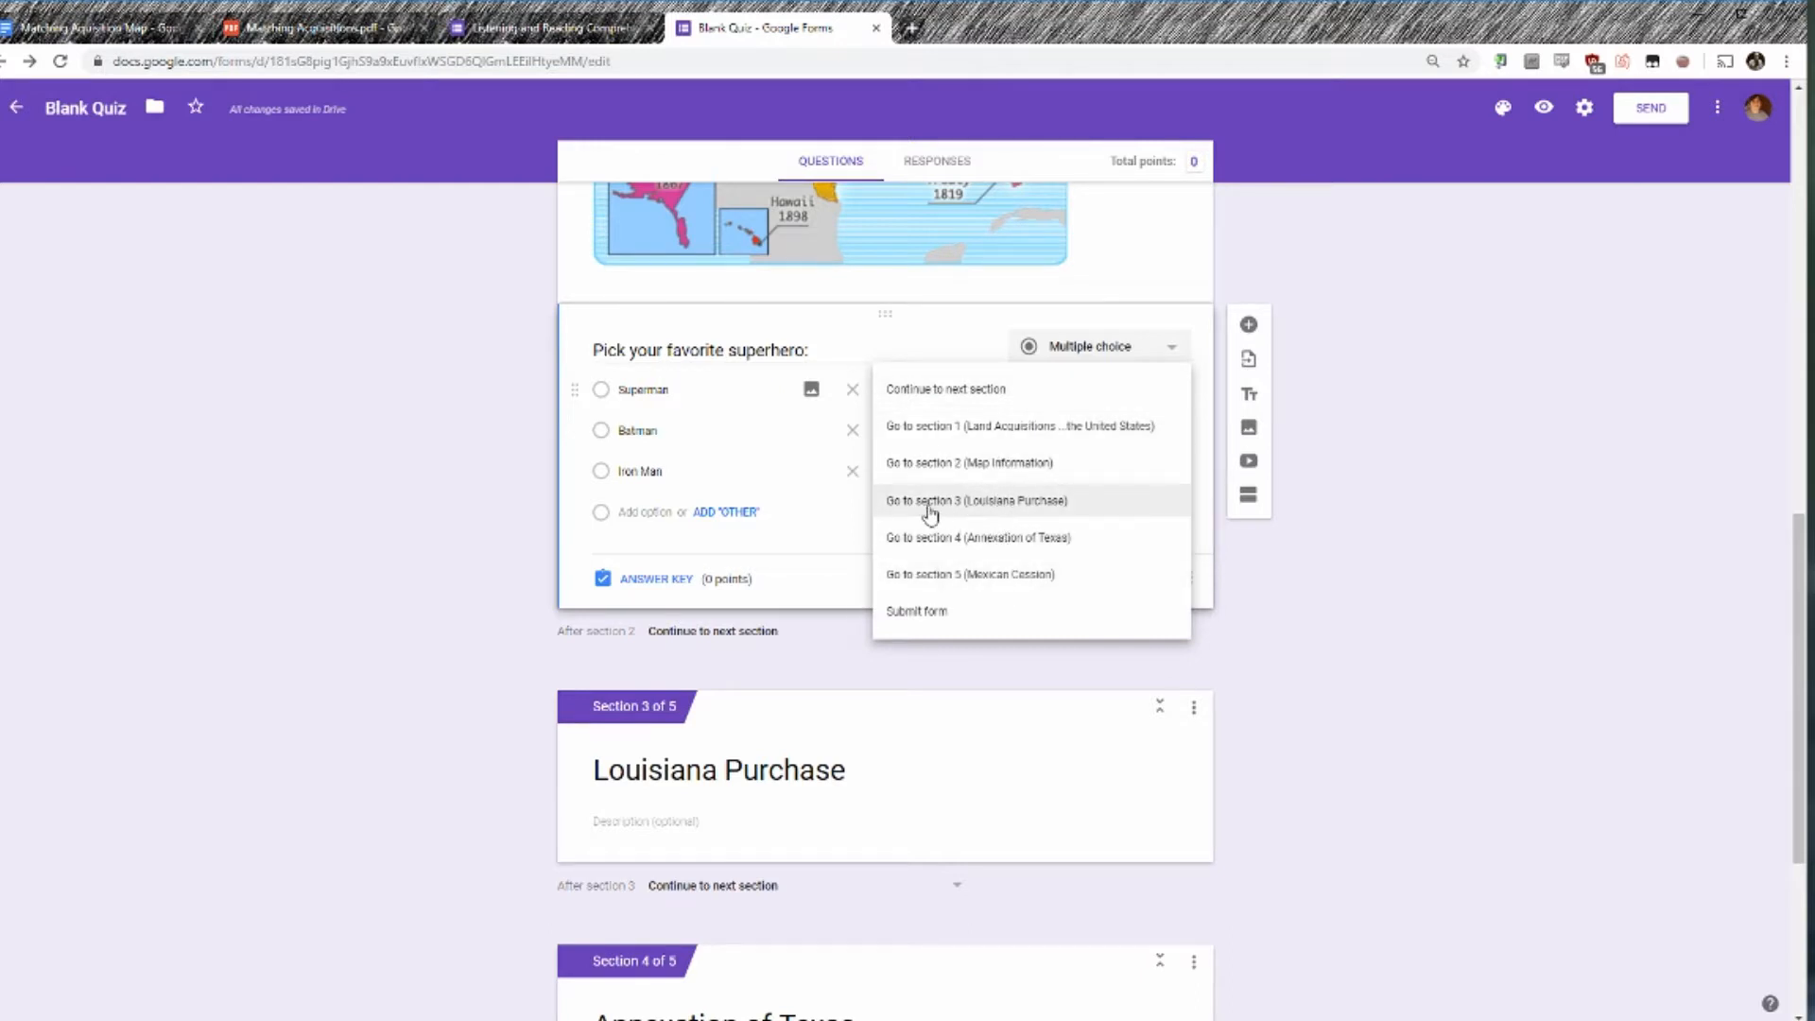
left_click(974, 502)
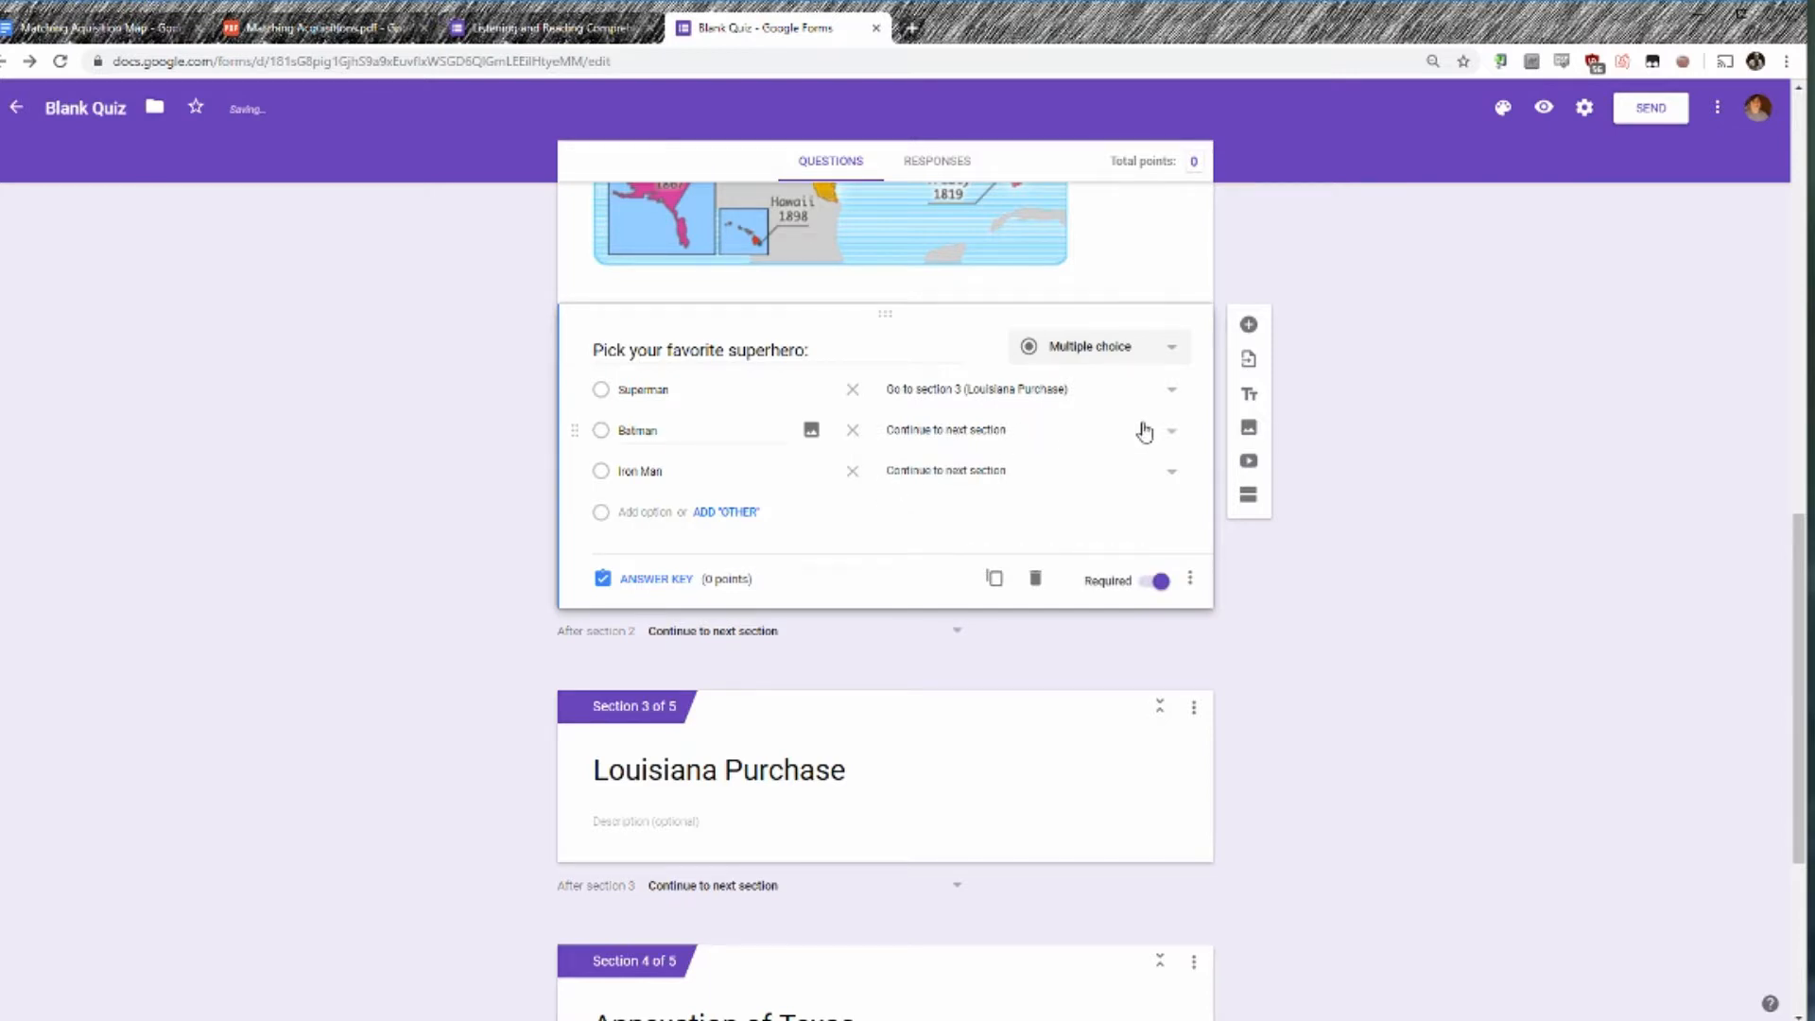
left_click(1141, 430)
left_click(1044, 578)
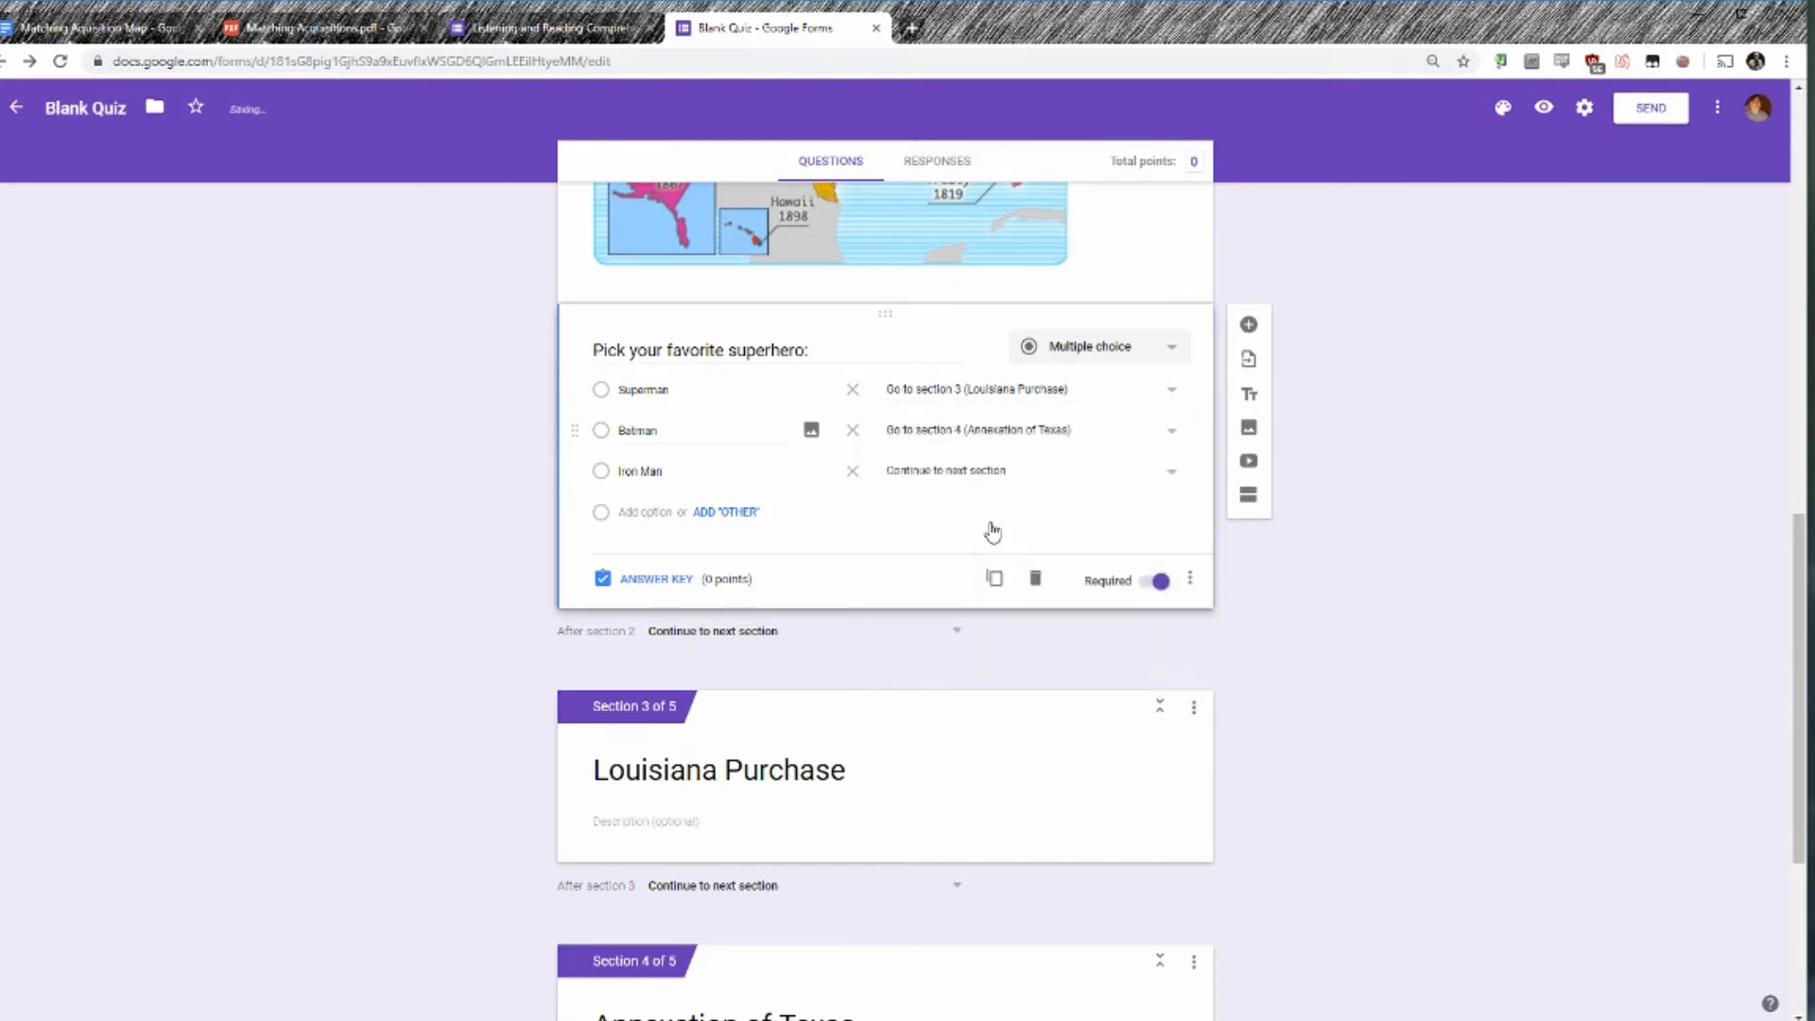
left_click(1141, 473)
left_click(1036, 656)
scroll(530, 525, "down", 4)
scroll(529, 534, "up", 7)
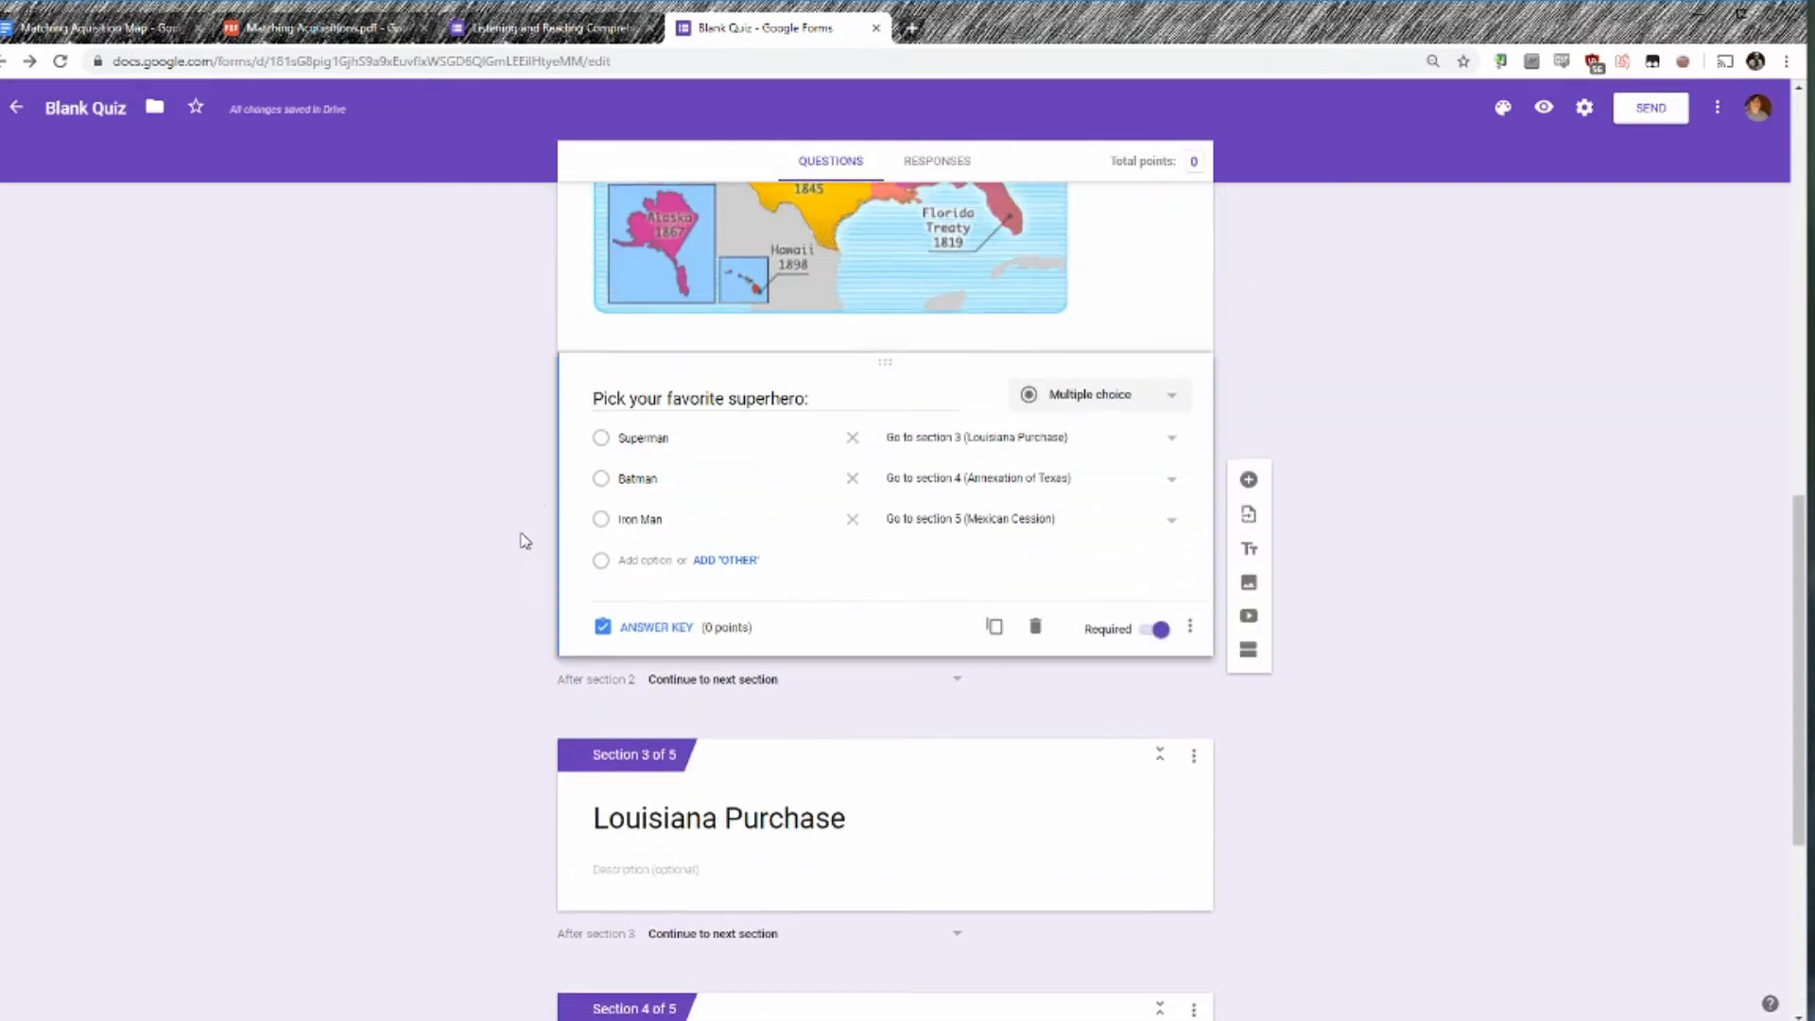
scroll(412, 484, "up", 4)
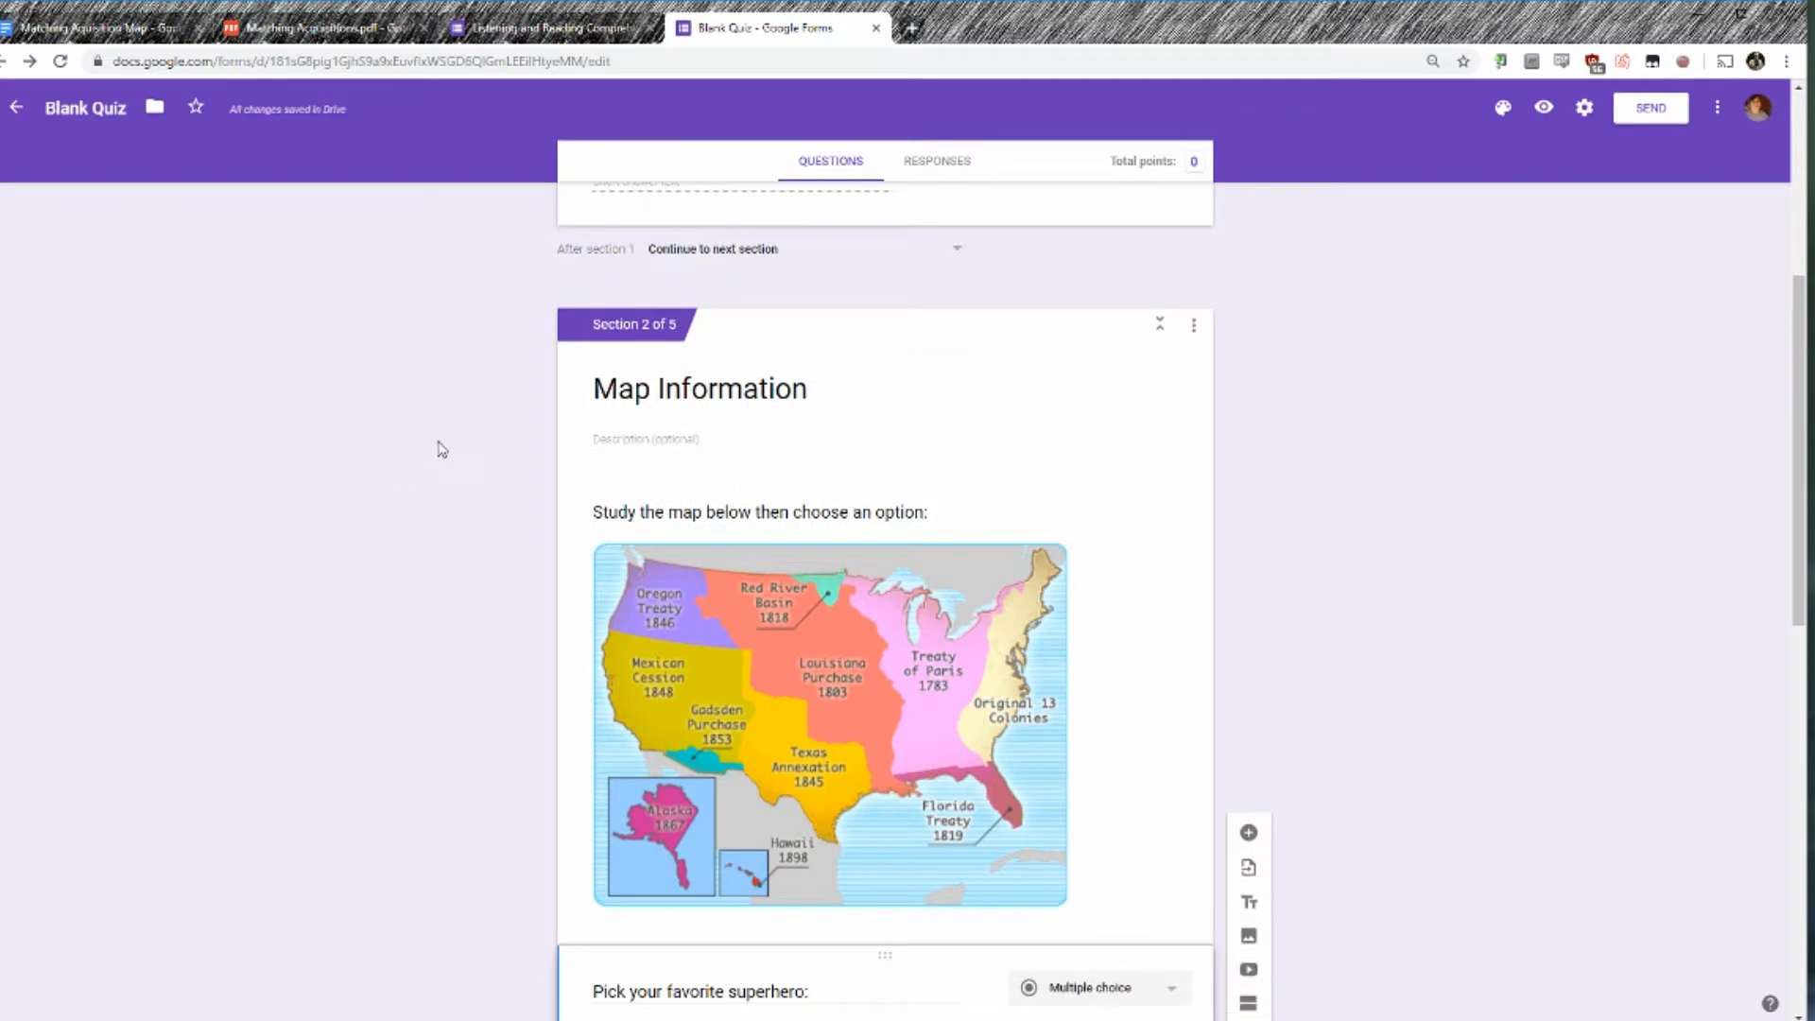
scroll(445, 451, "down", 2)
scroll(454, 454, "down", 1)
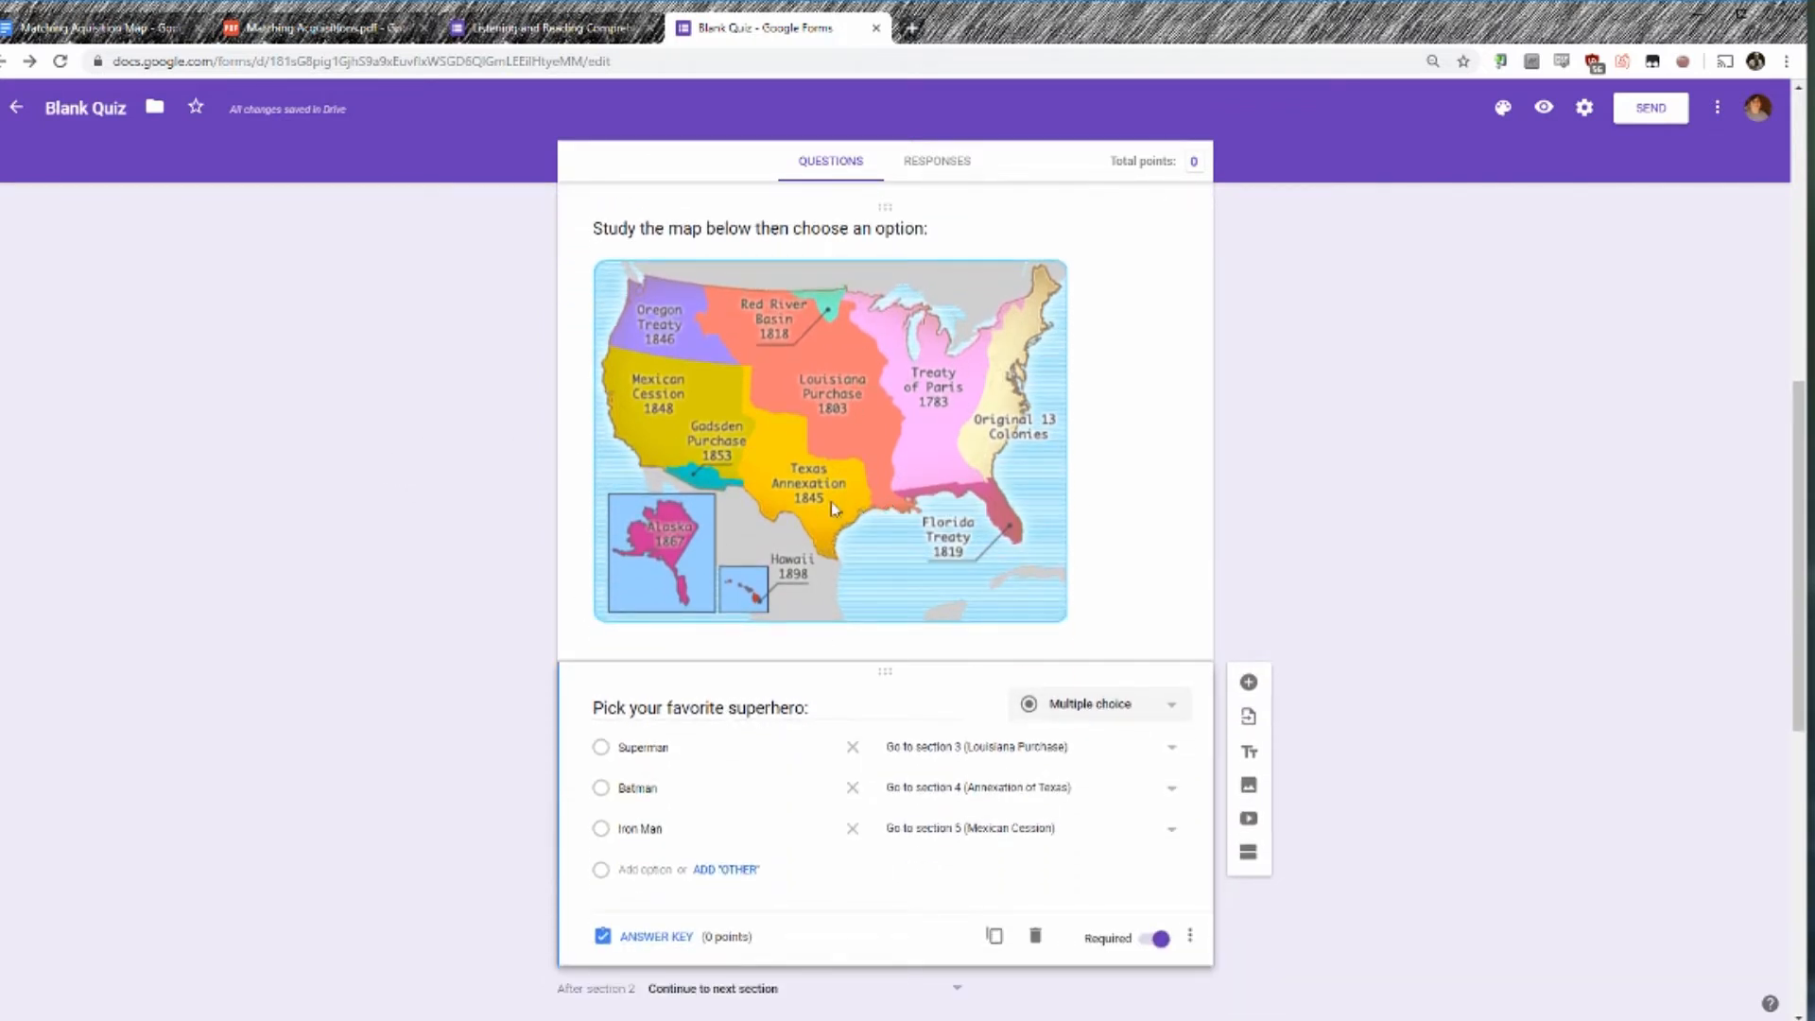
scroll(778, 577, "down", 2)
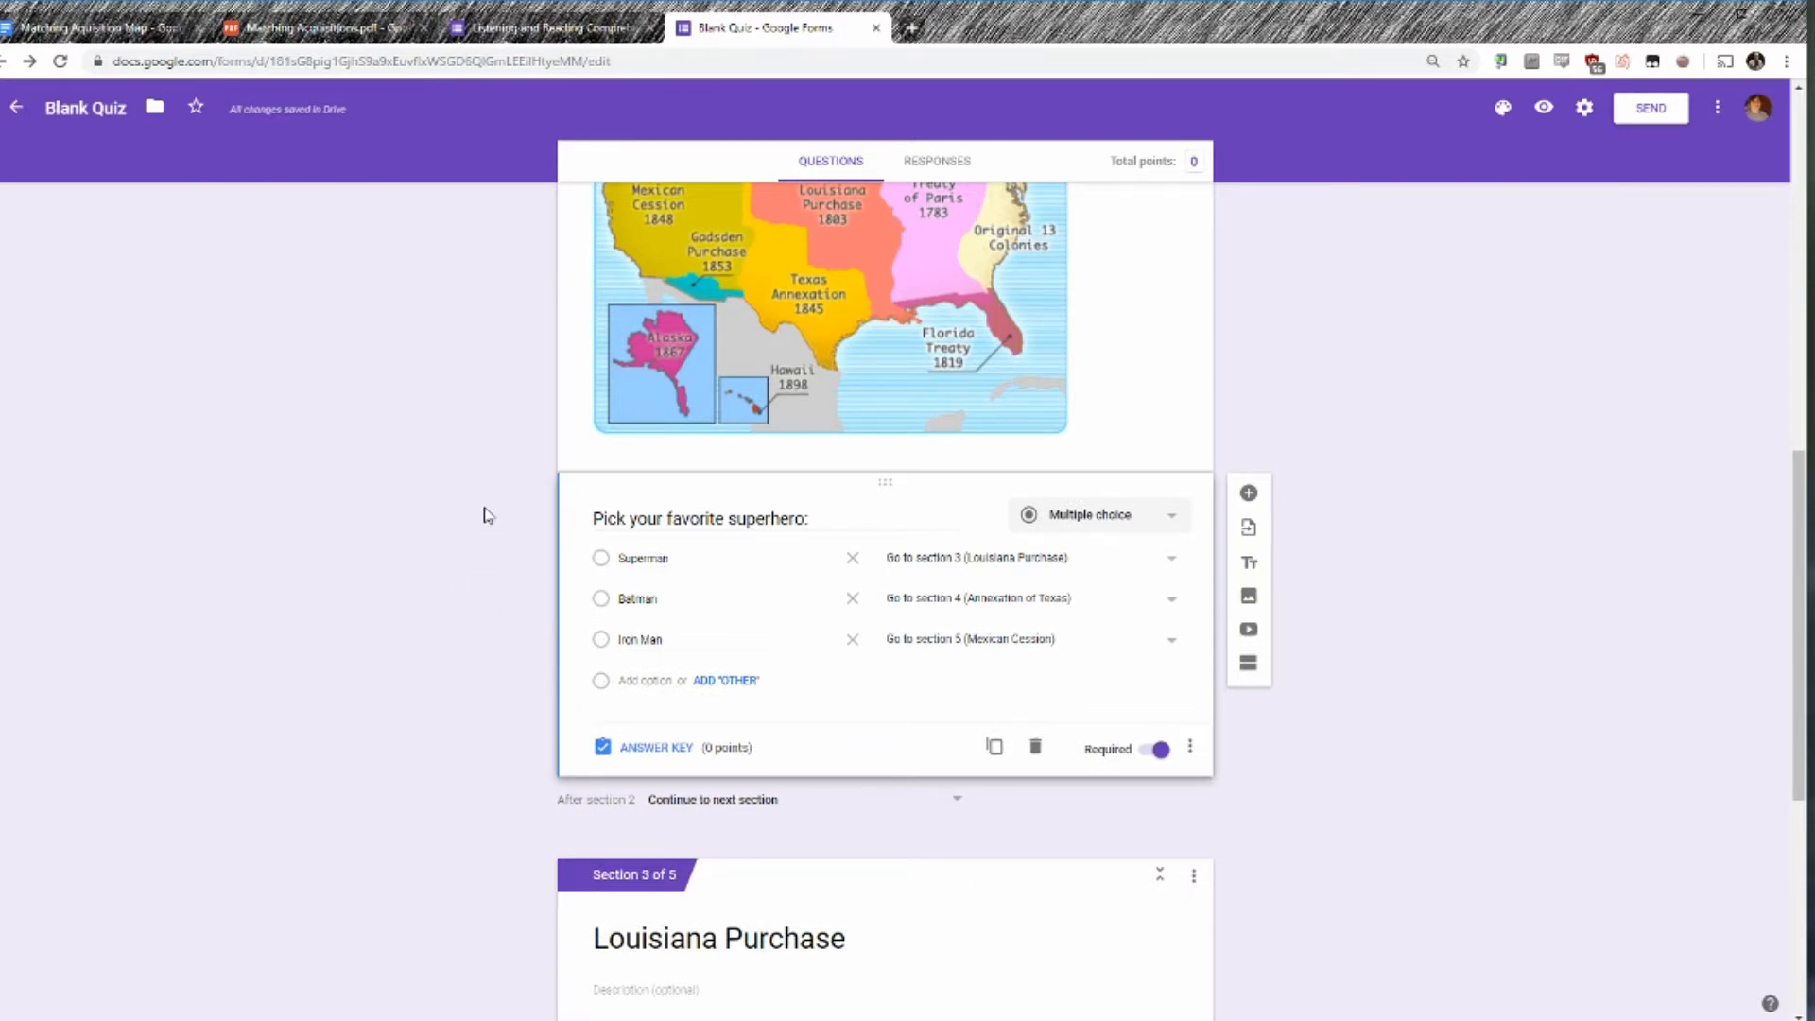
Add a question to the Louisiana Purchase section worded "When did this acquisition happen?".
scroll(487, 515, "down", 5)
scroll(487, 515, "up", 3)
scroll(487, 515, "down", 4)
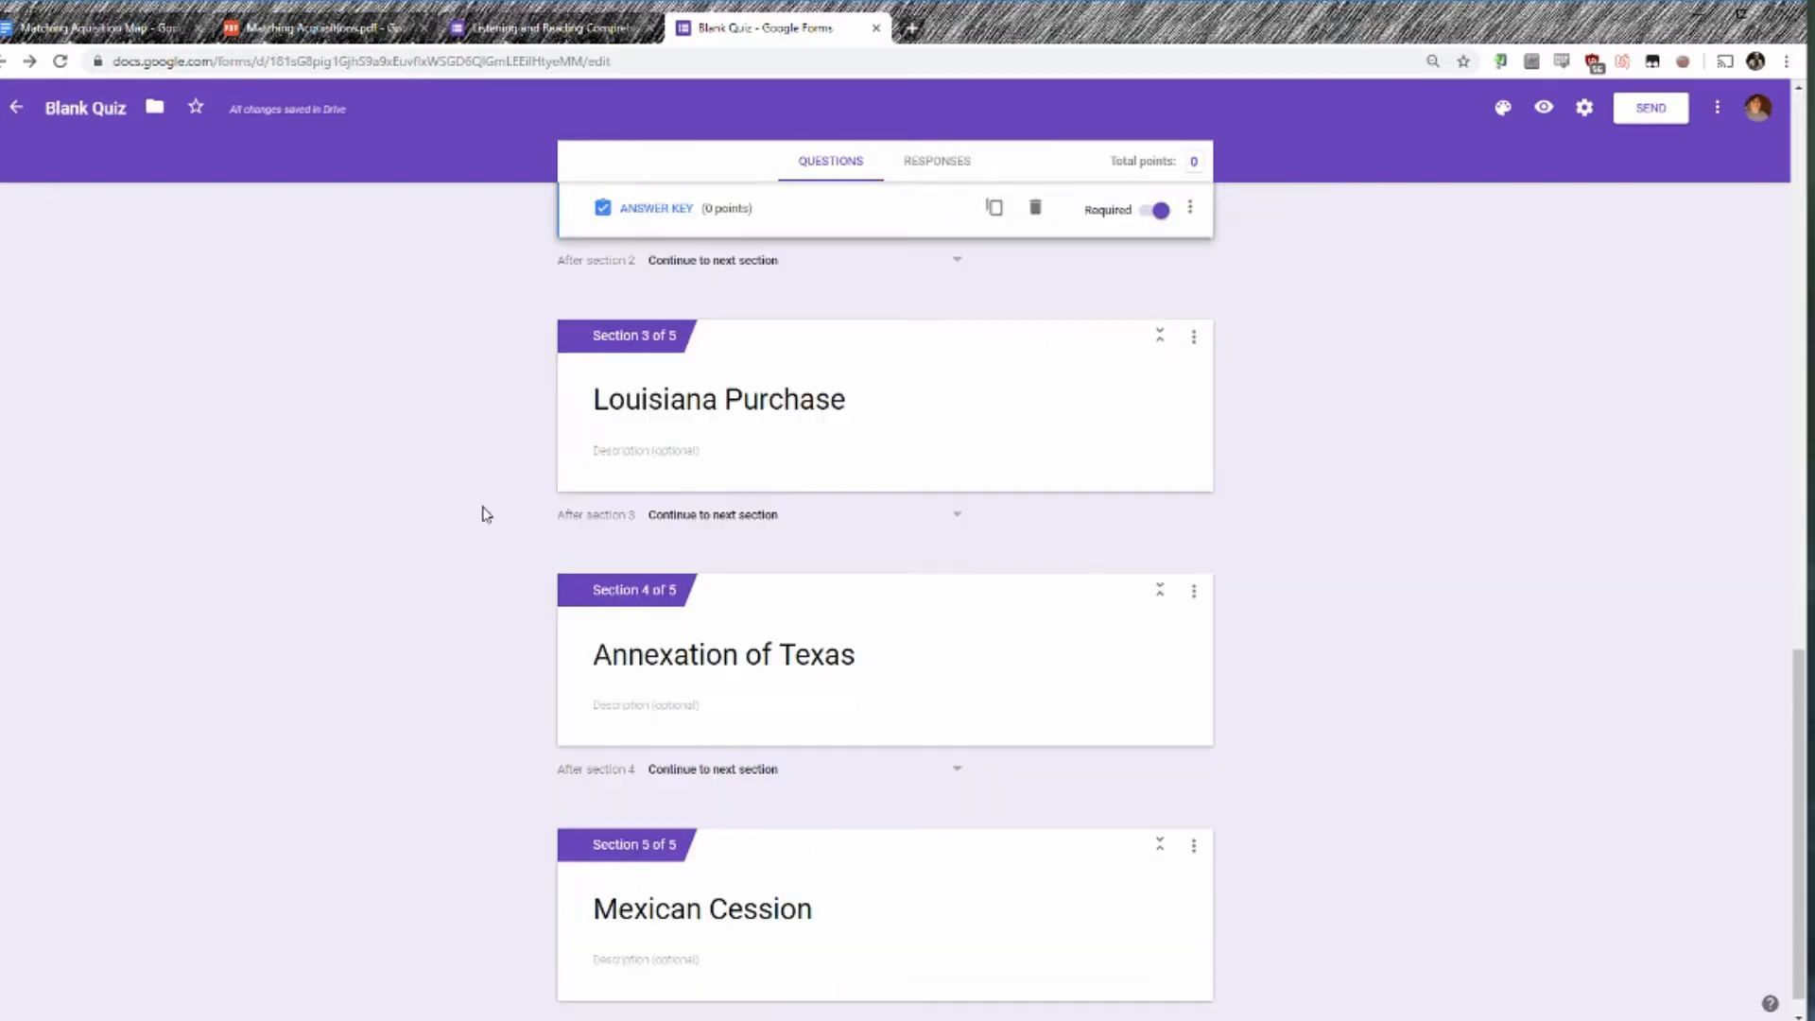
scroll(487, 515, "down", 1)
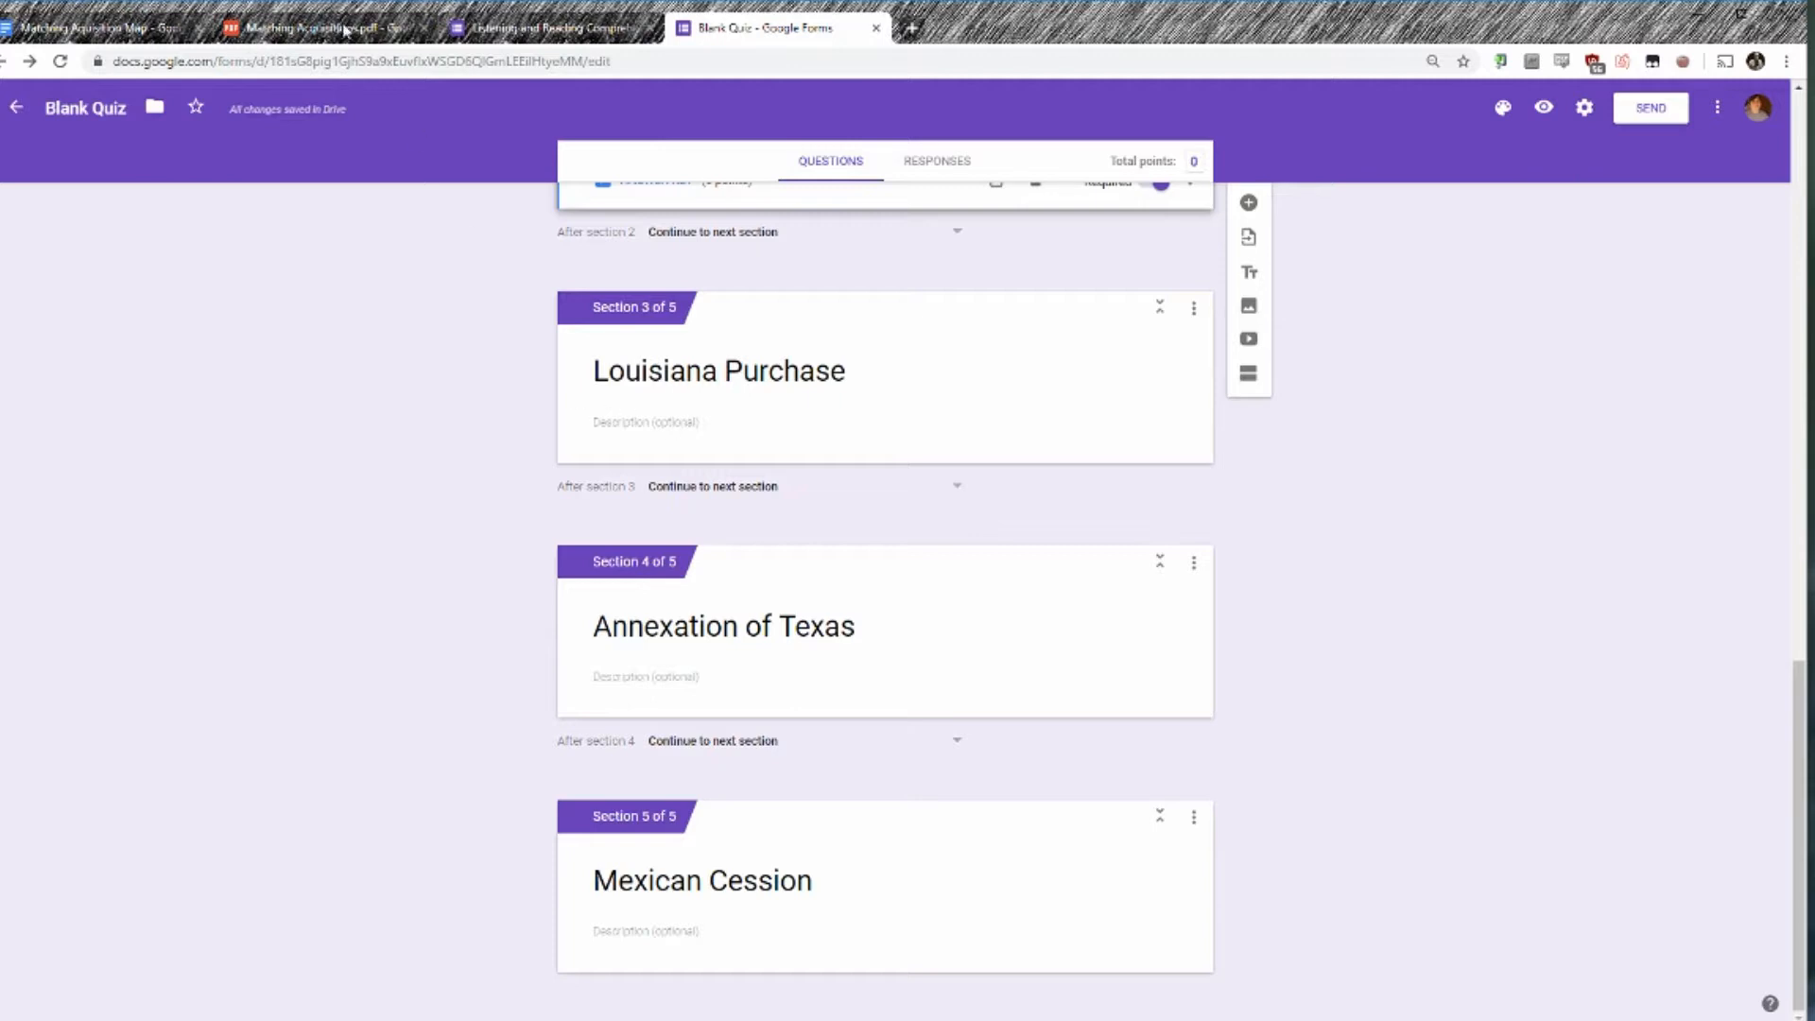
left_click(662, 422)
left_click(1249, 310)
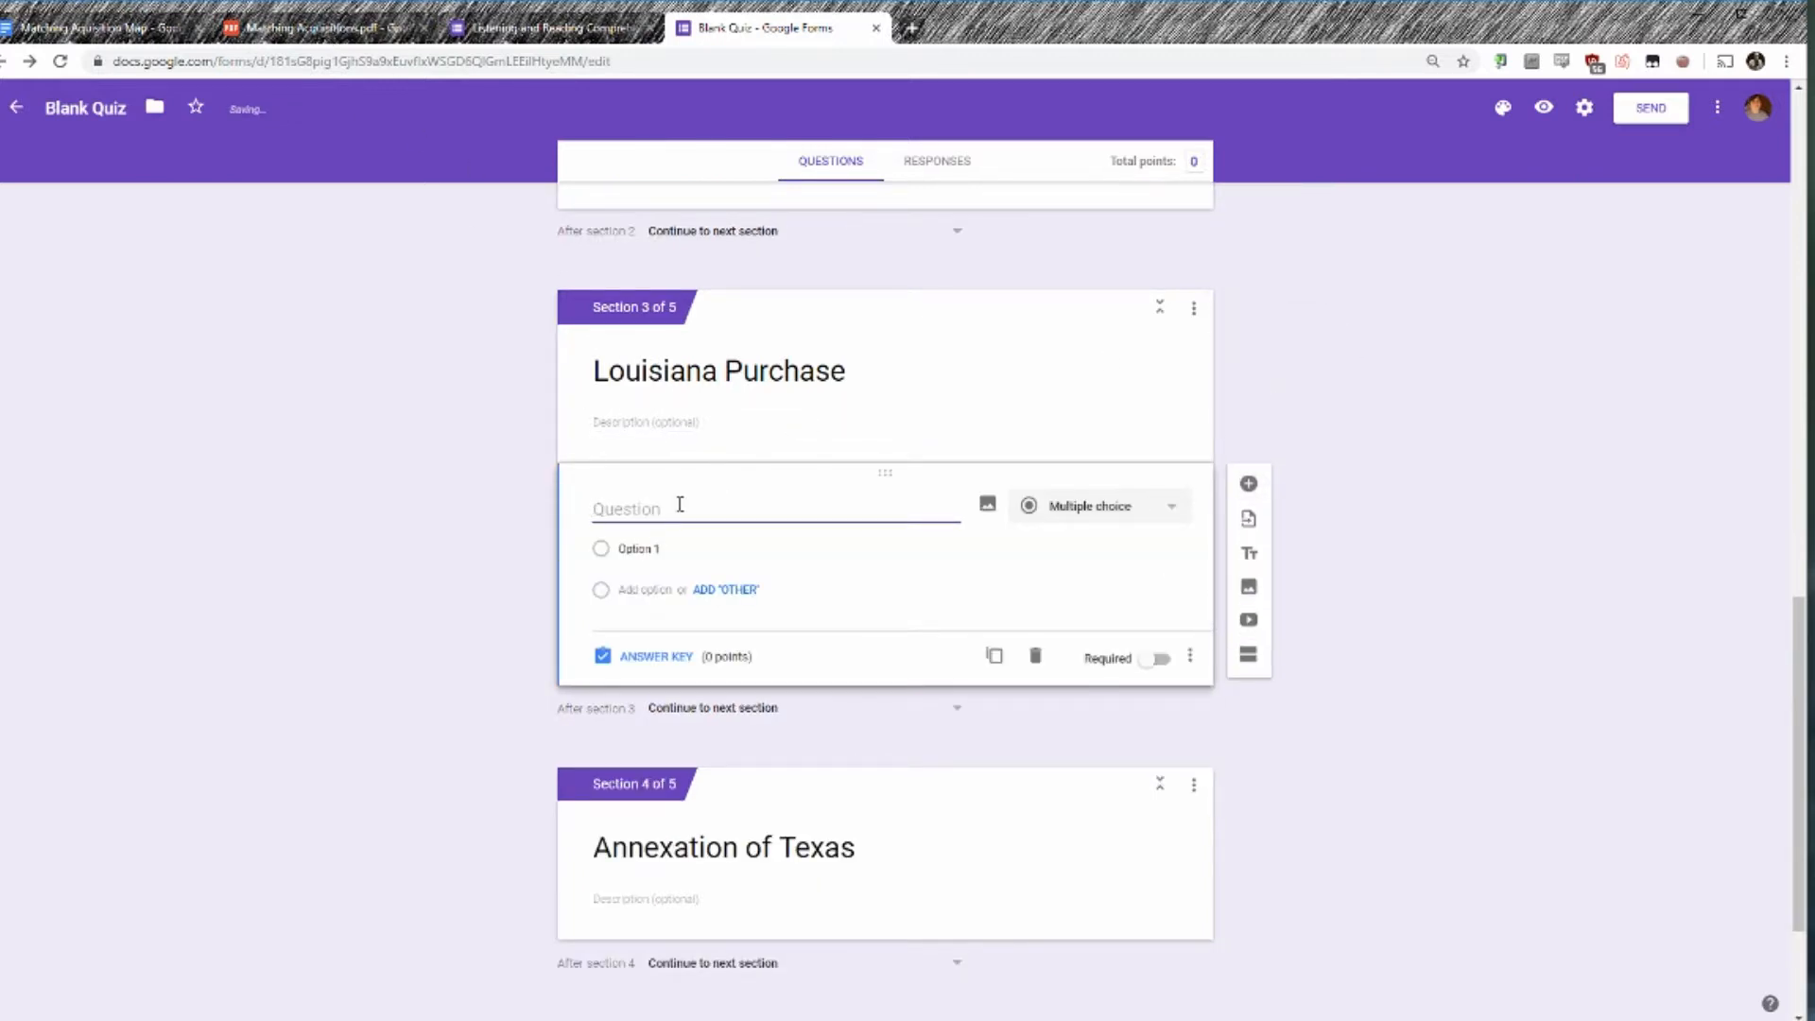
type("W")
key("BackSpace")
key("BackSpace")
type("quisit")
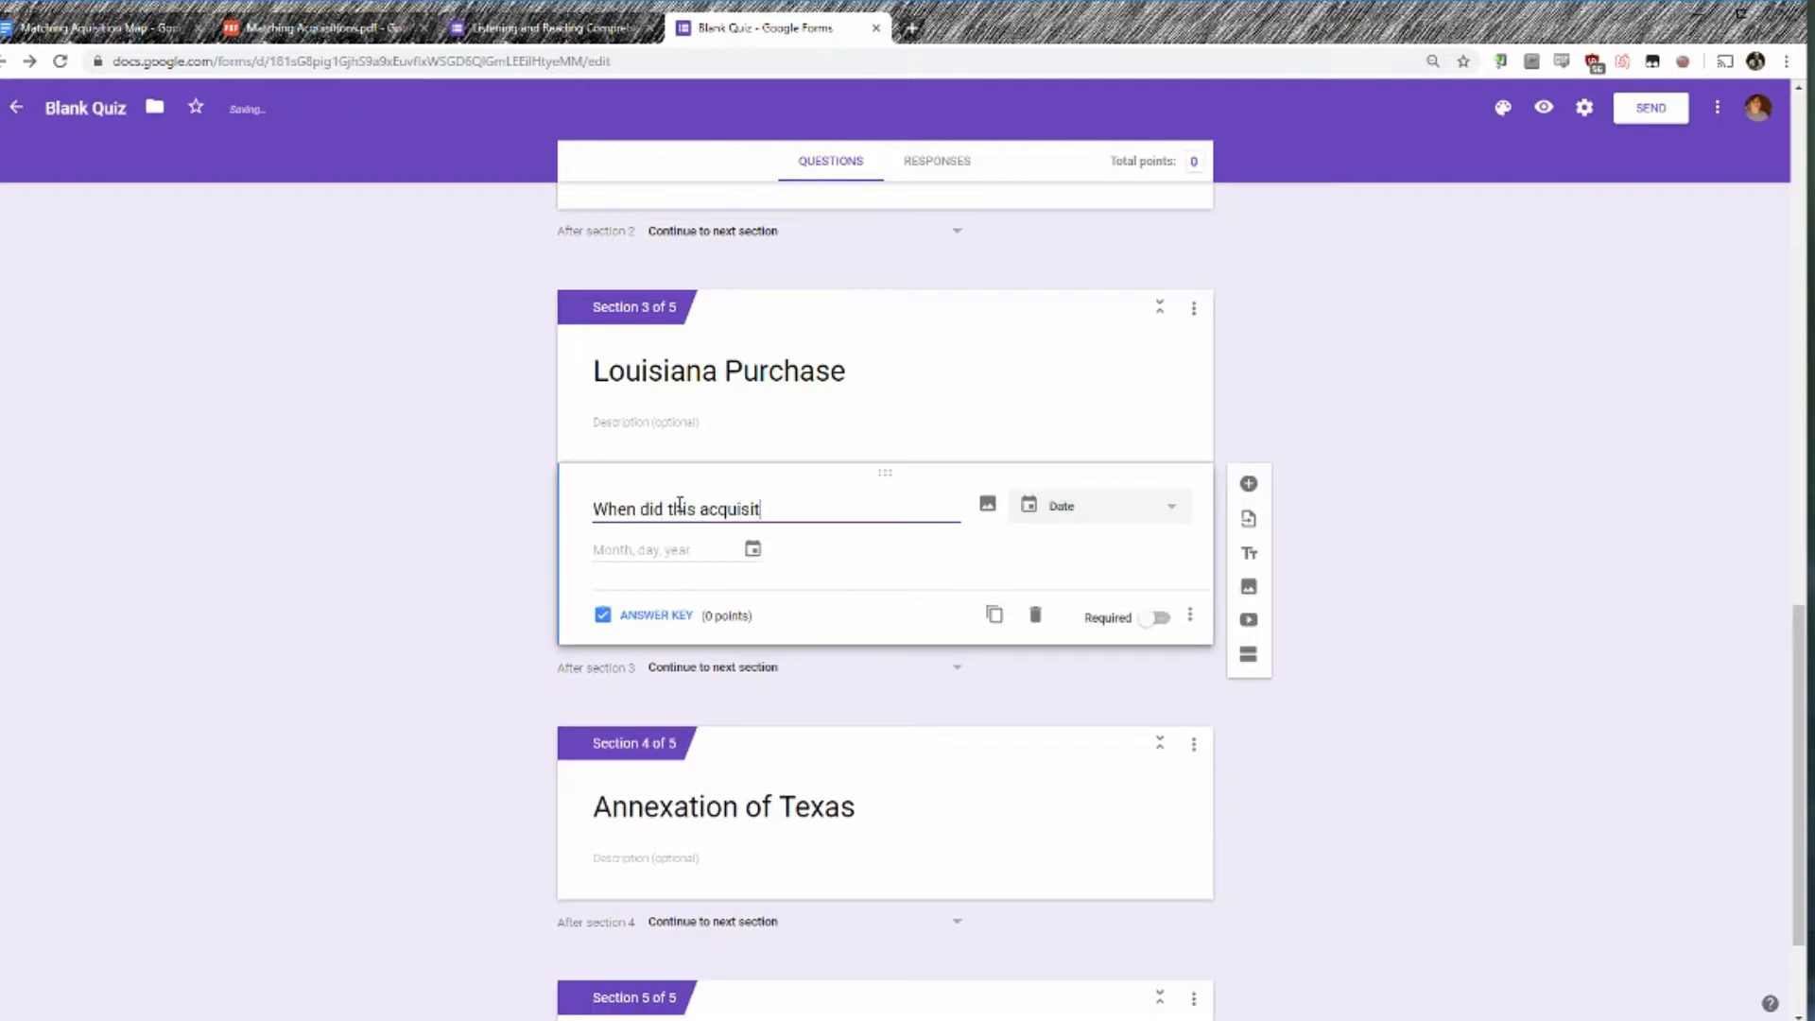
type("ion happen?")
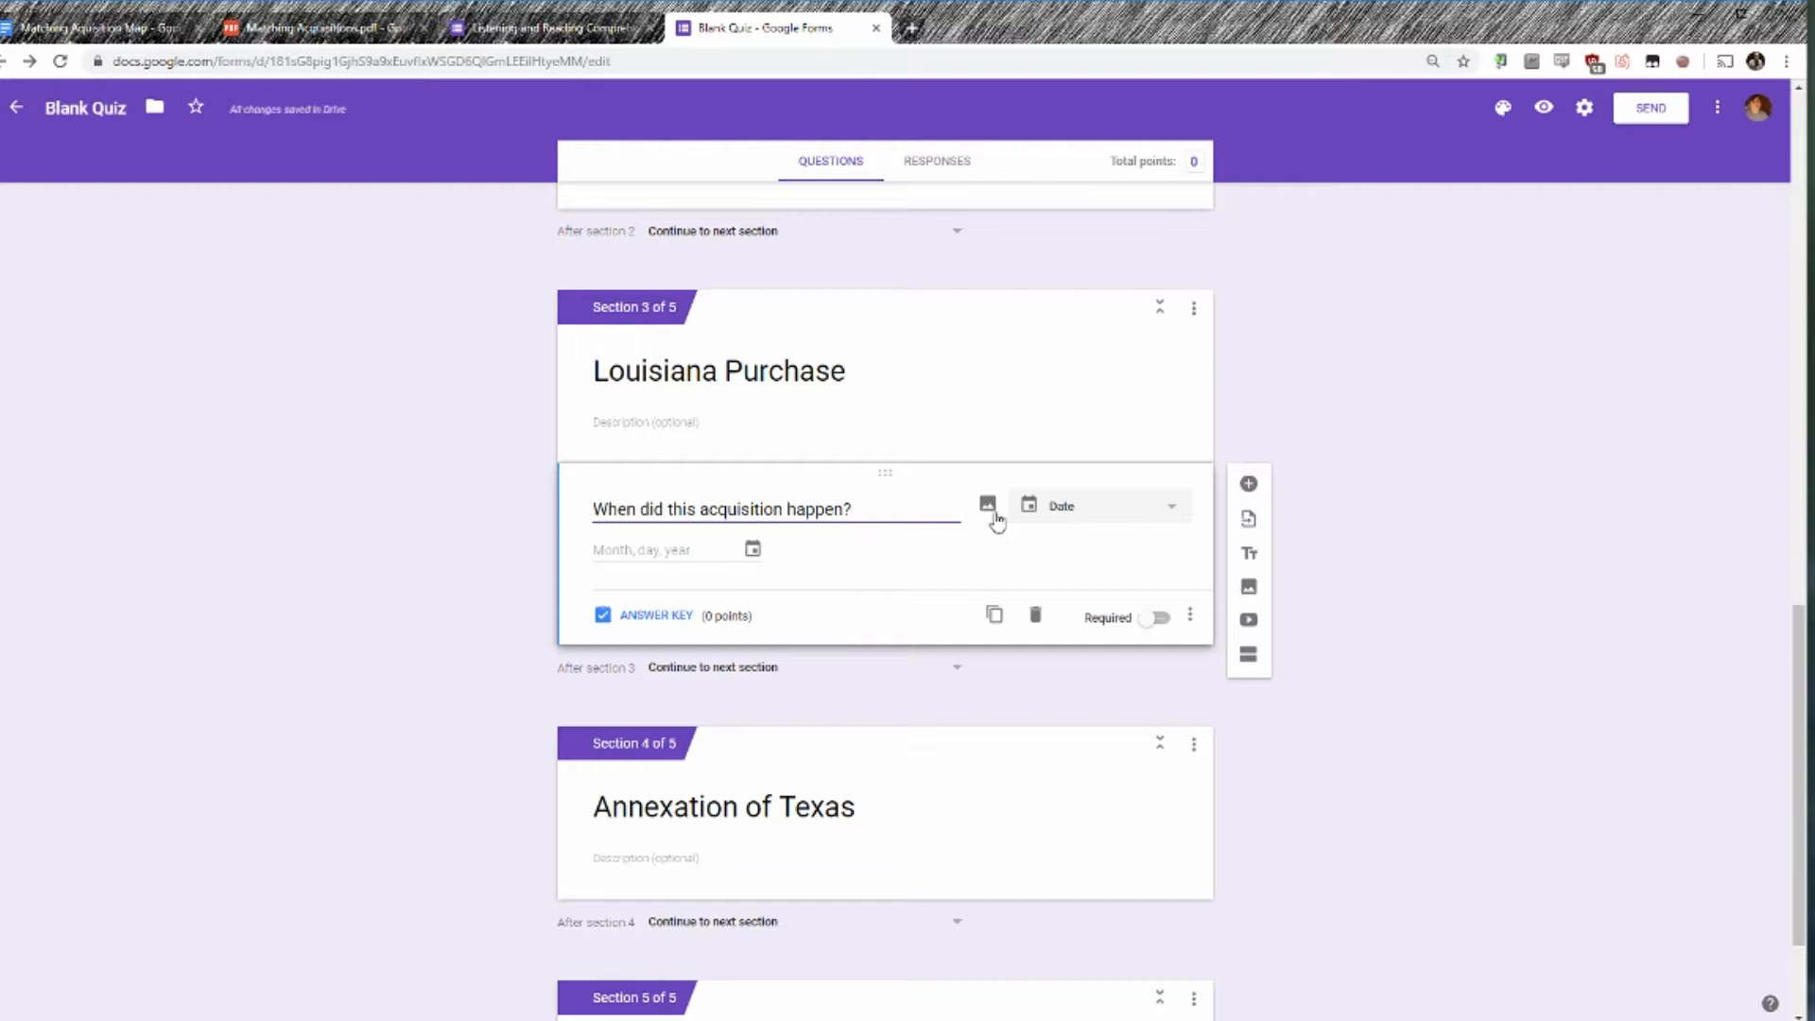
Make the acquisition date question a required multiple choice question with the options 1803, 1845, 1789 and 1860.
left_click(1081, 523)
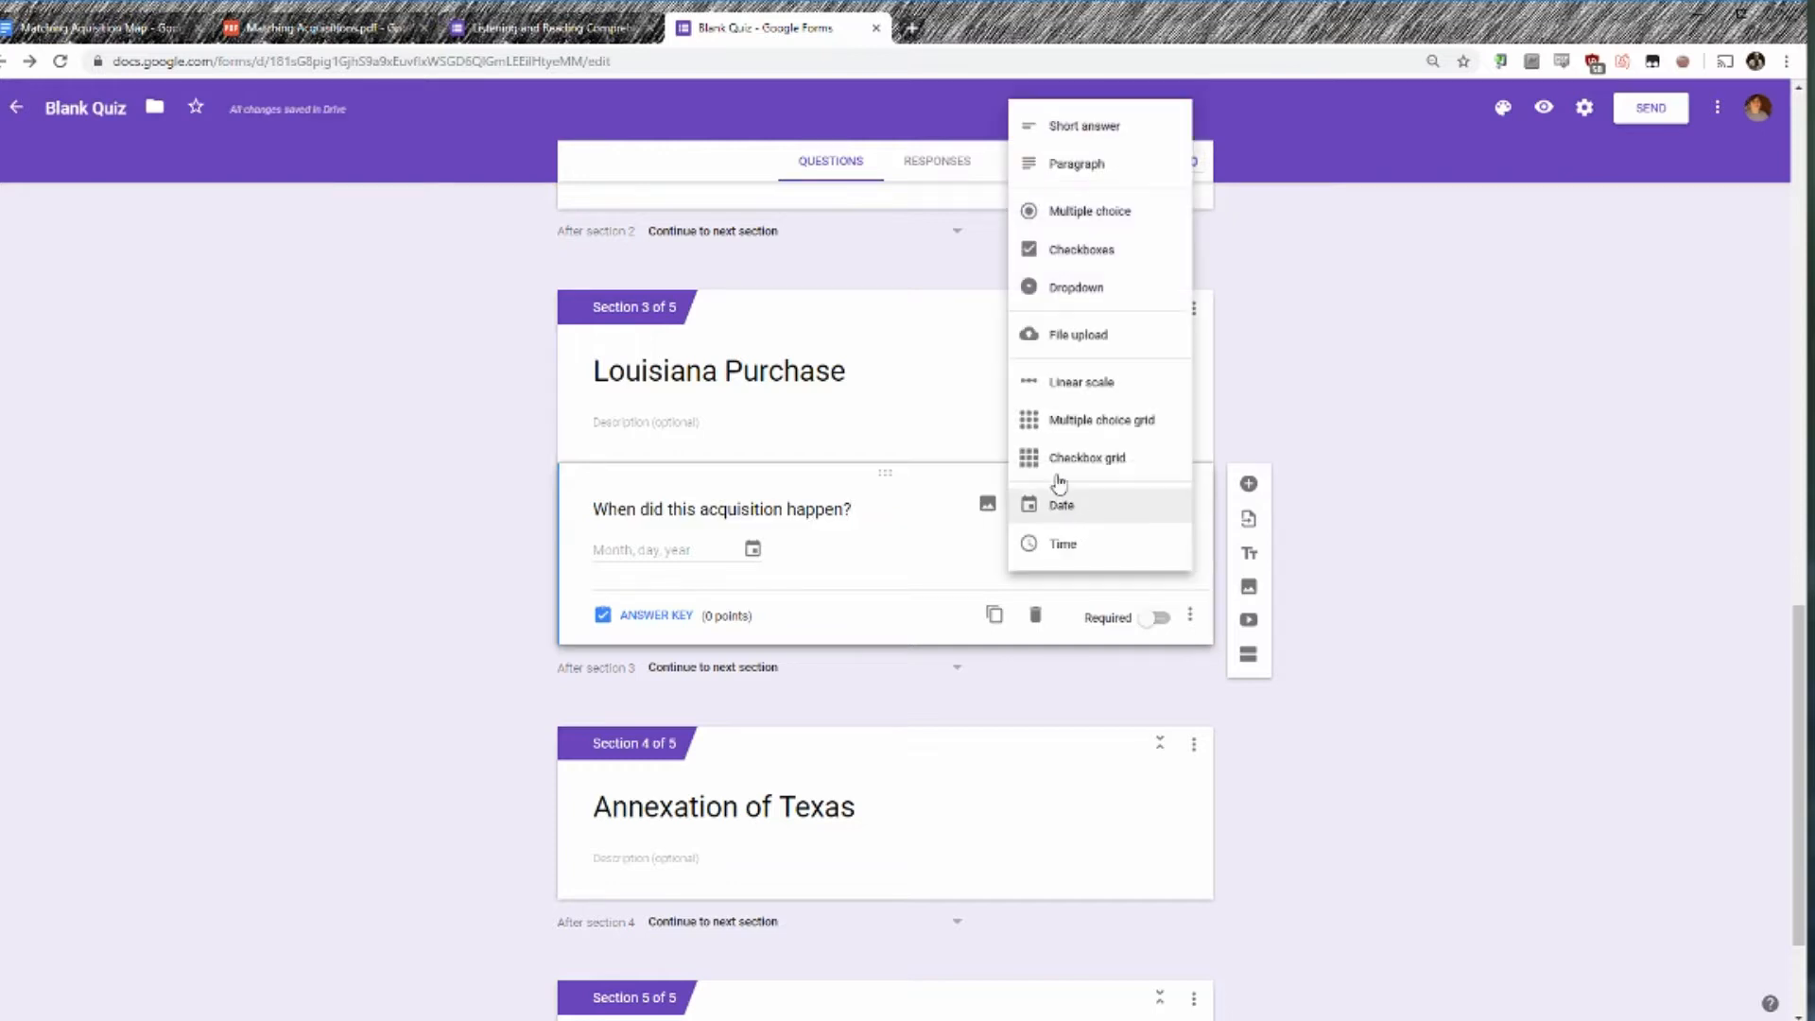
left_click(1100, 216)
left_click(685, 542)
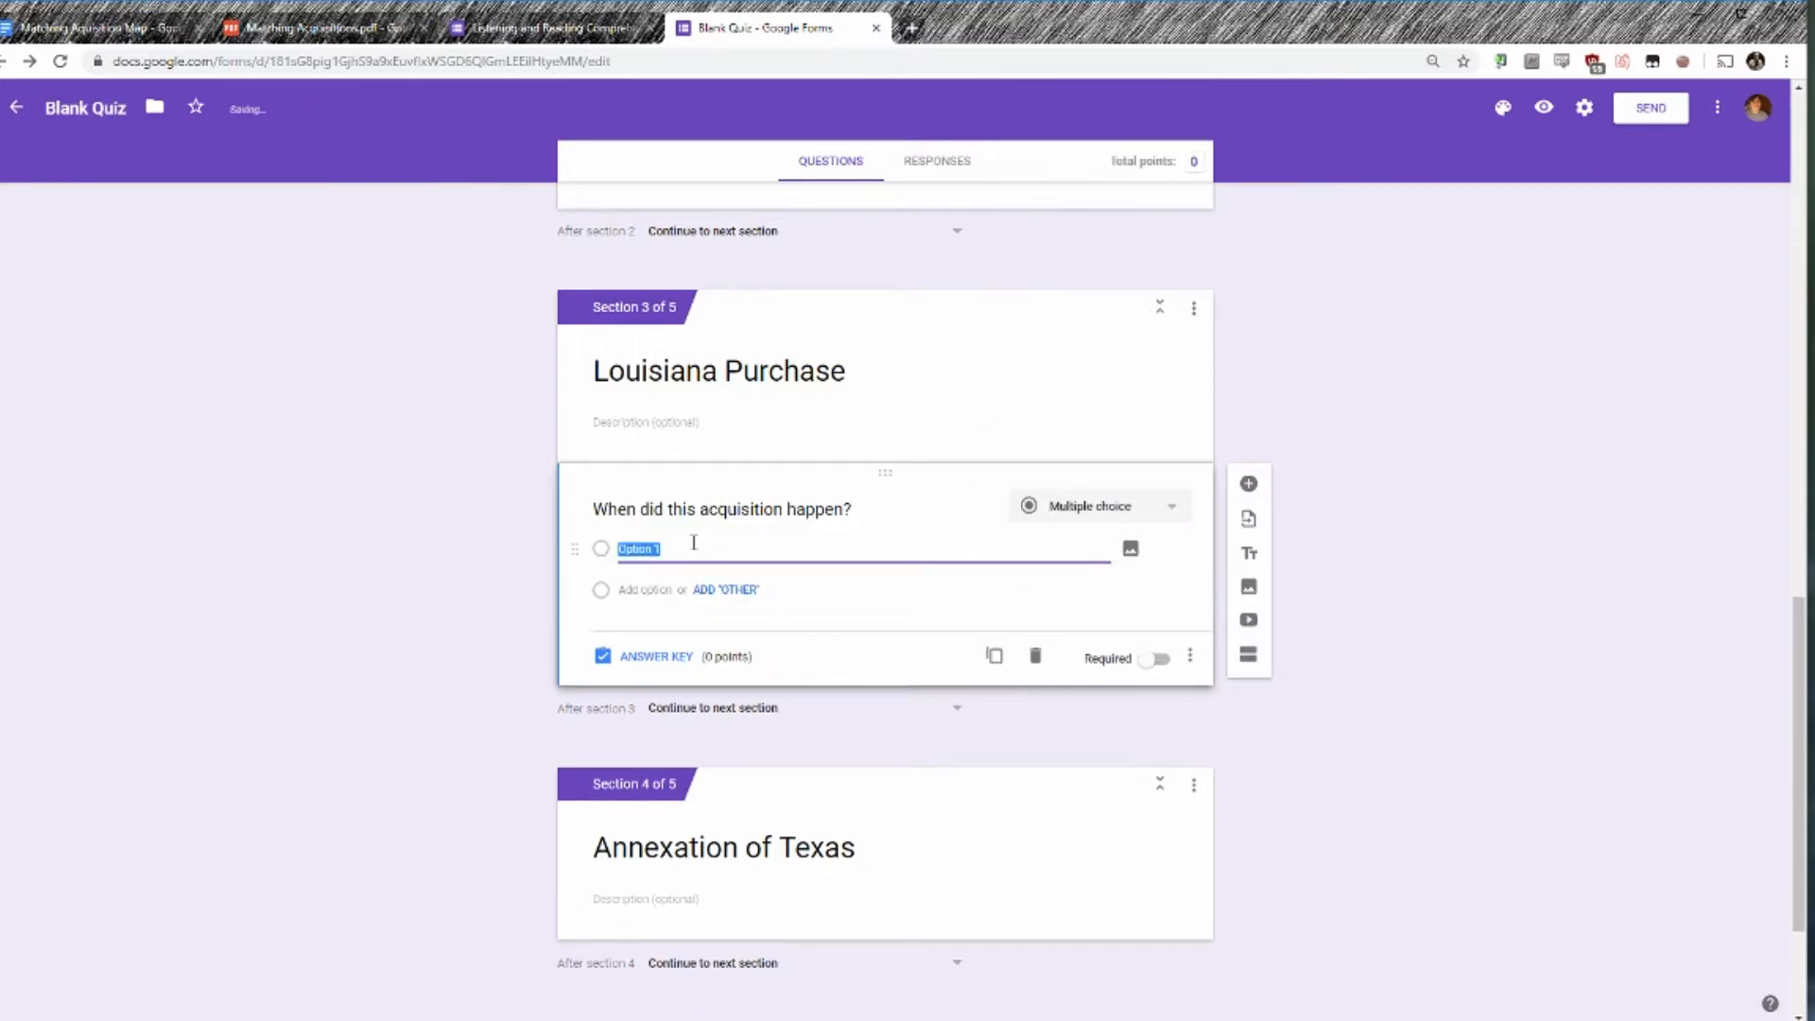
type("1803")
key("Tab")
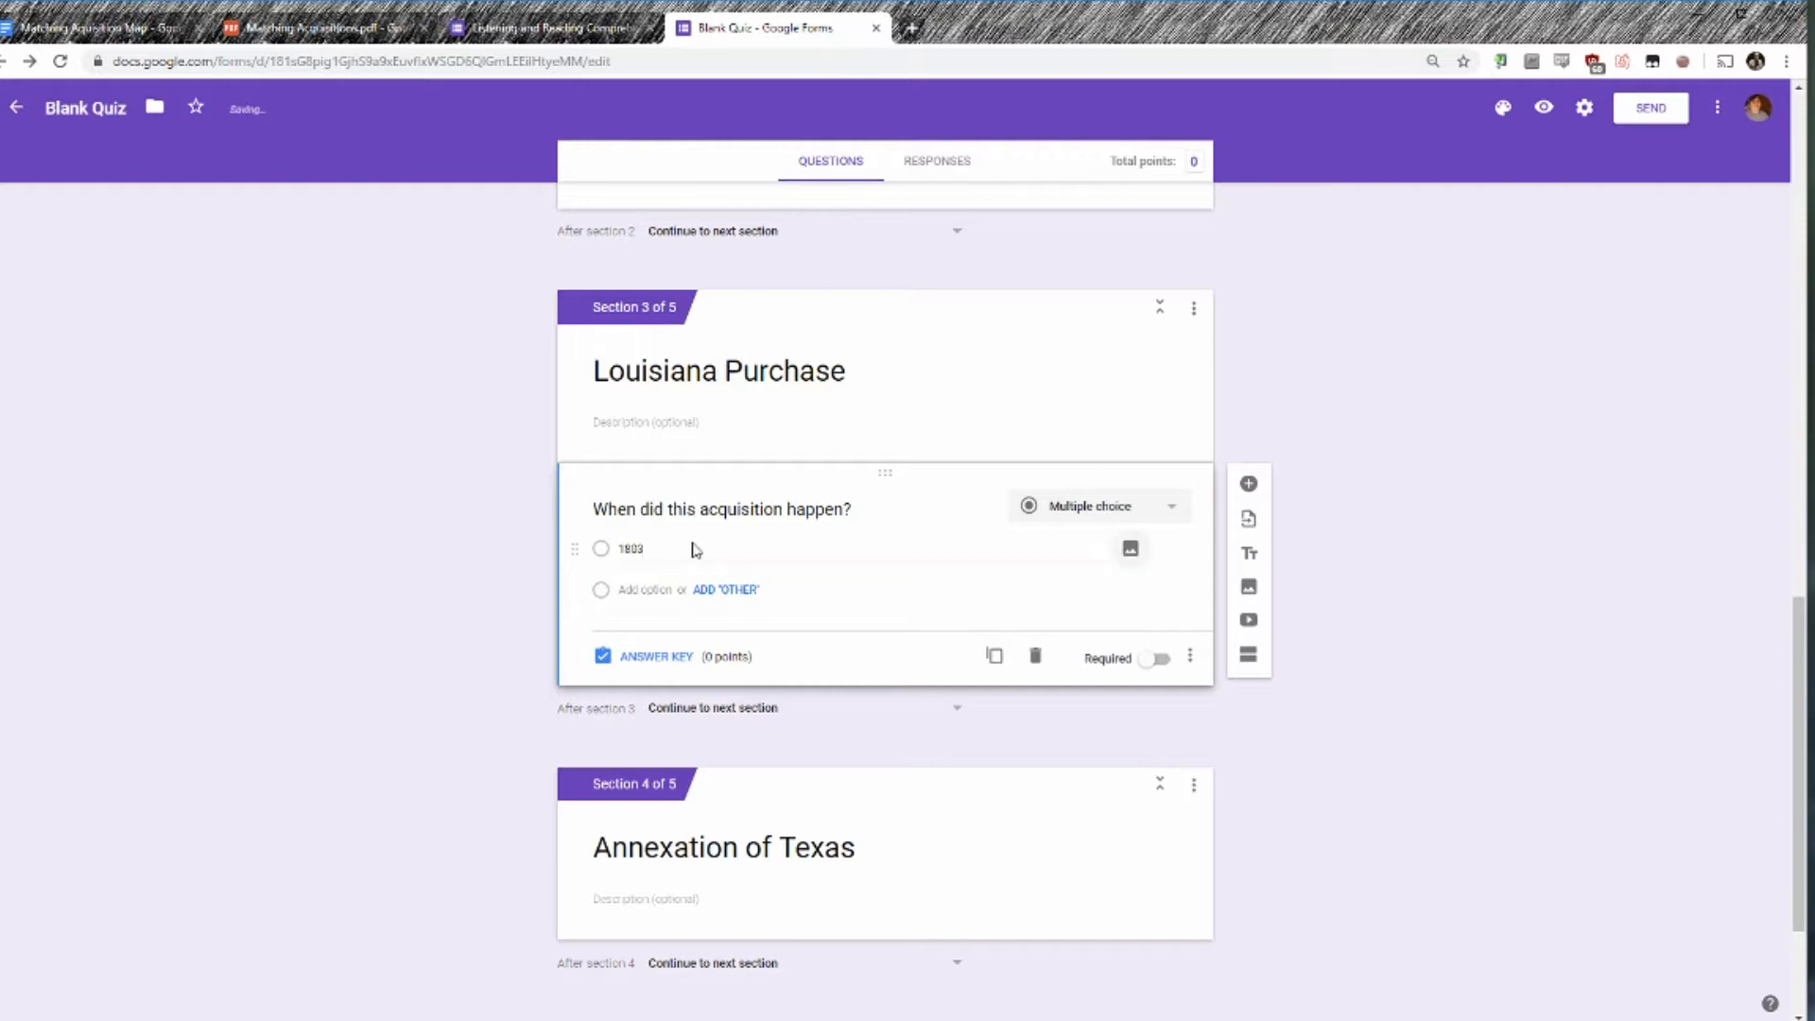
type("184")
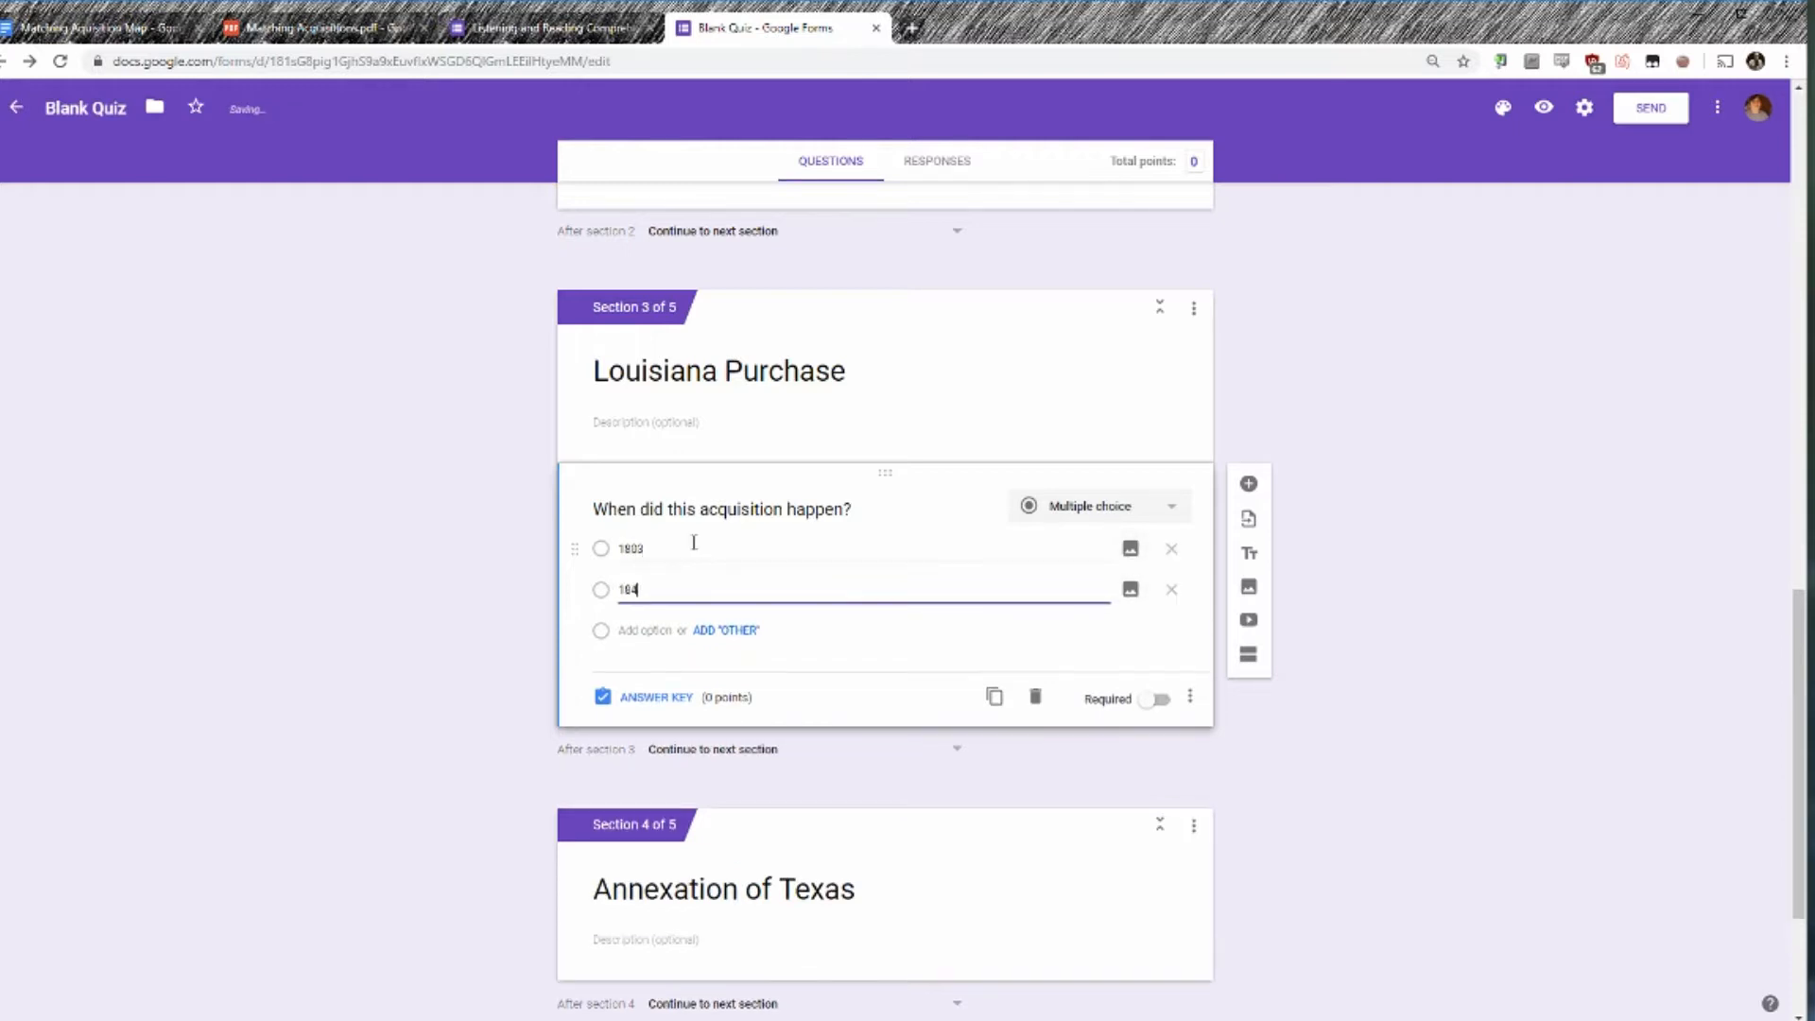
type("5")
key("Tab")
key("Tab")
key("Tab")
type("1")
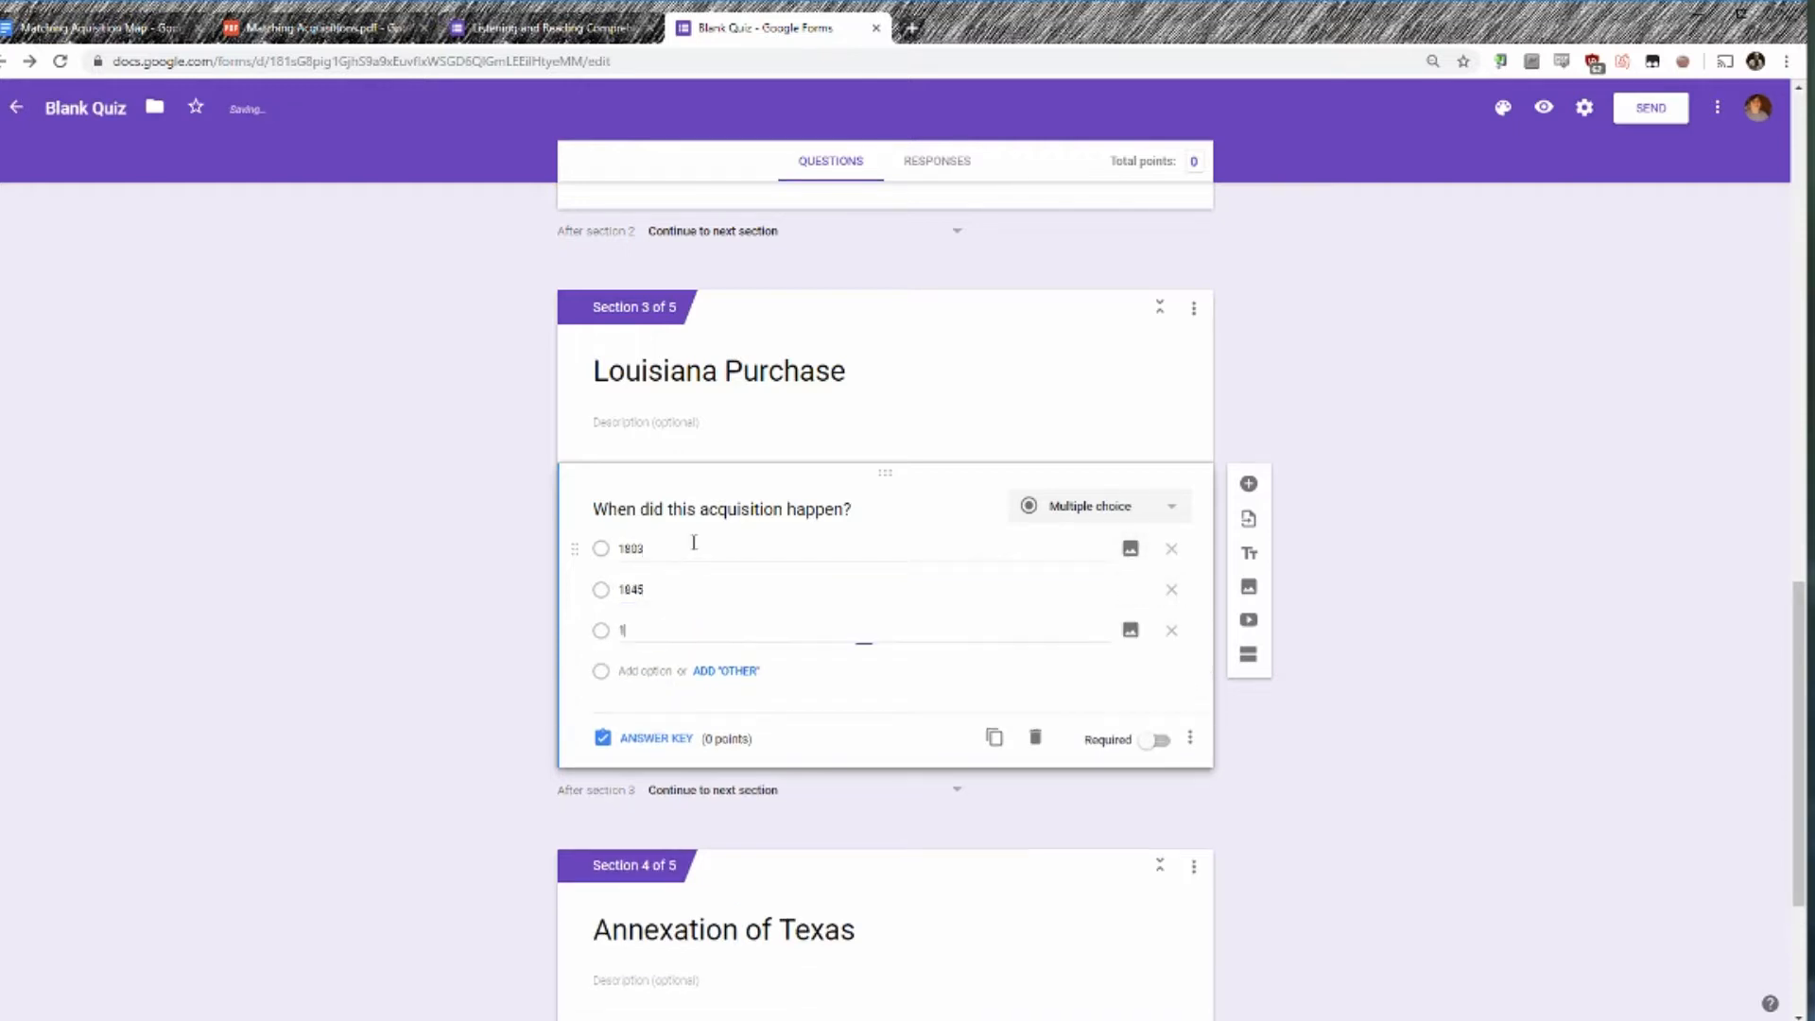
type("709")
key("Tab")
key("Tab")
key("Tab")
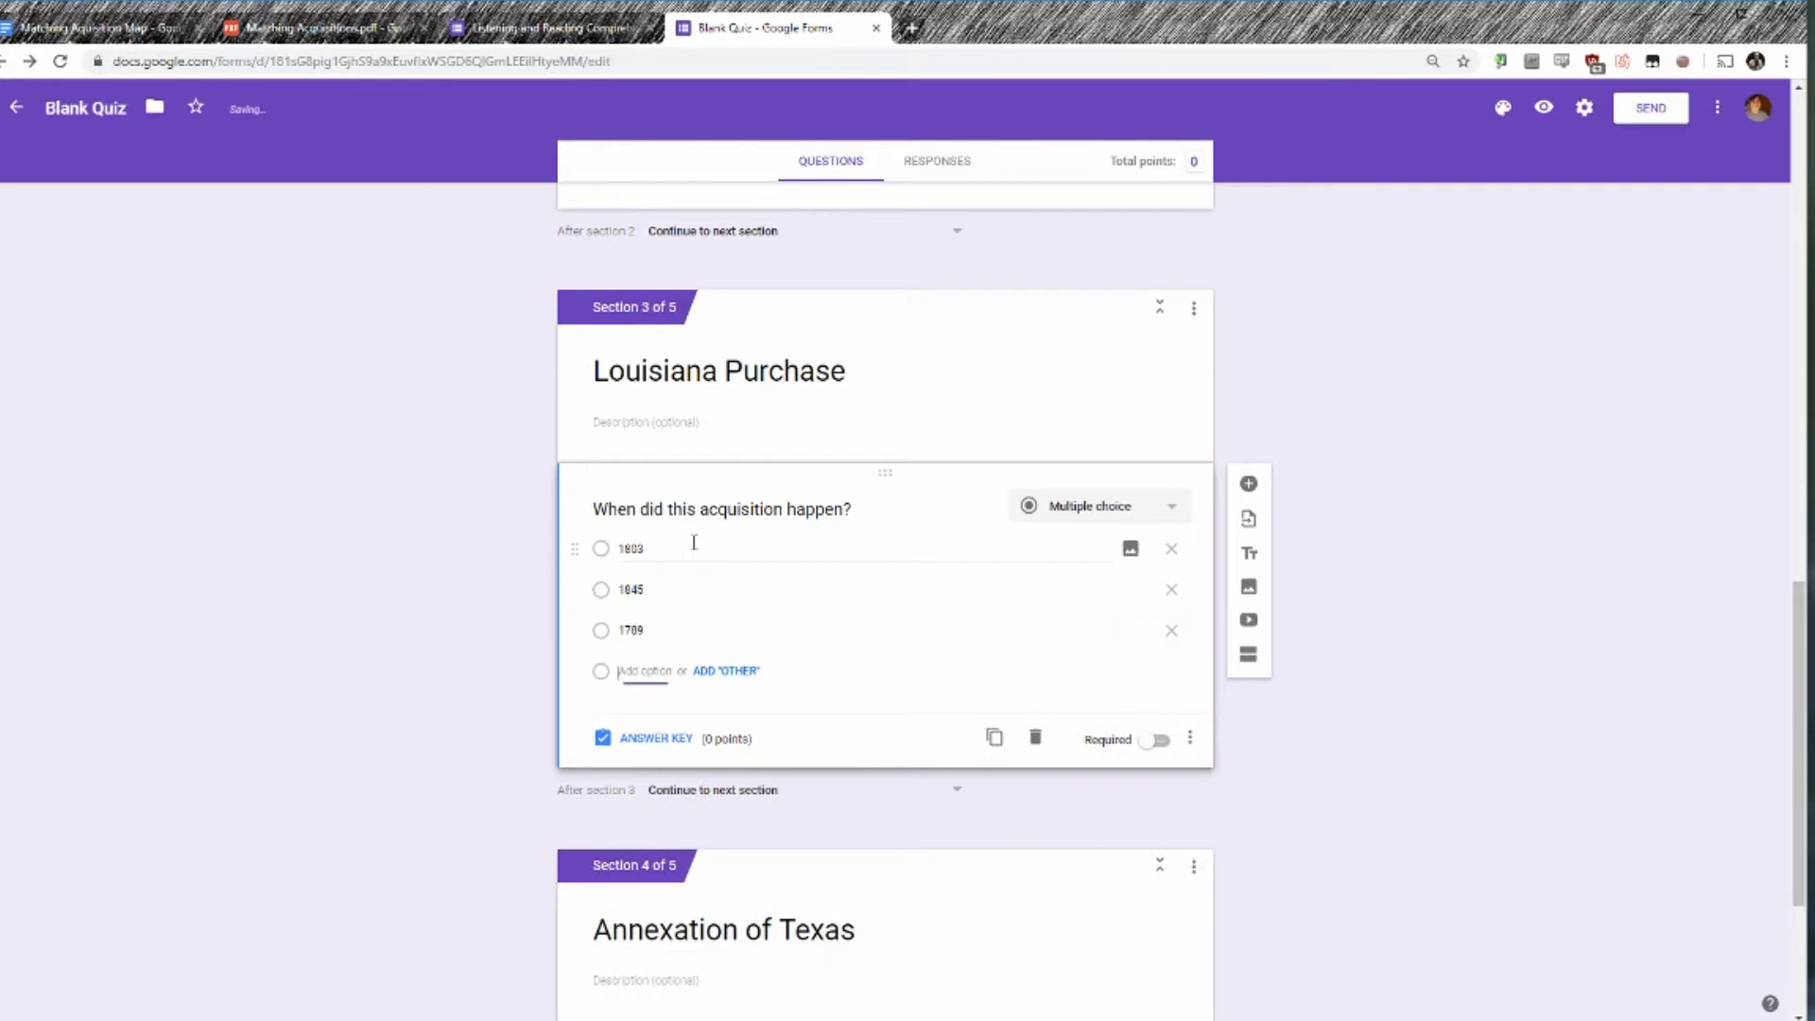
type("1860")
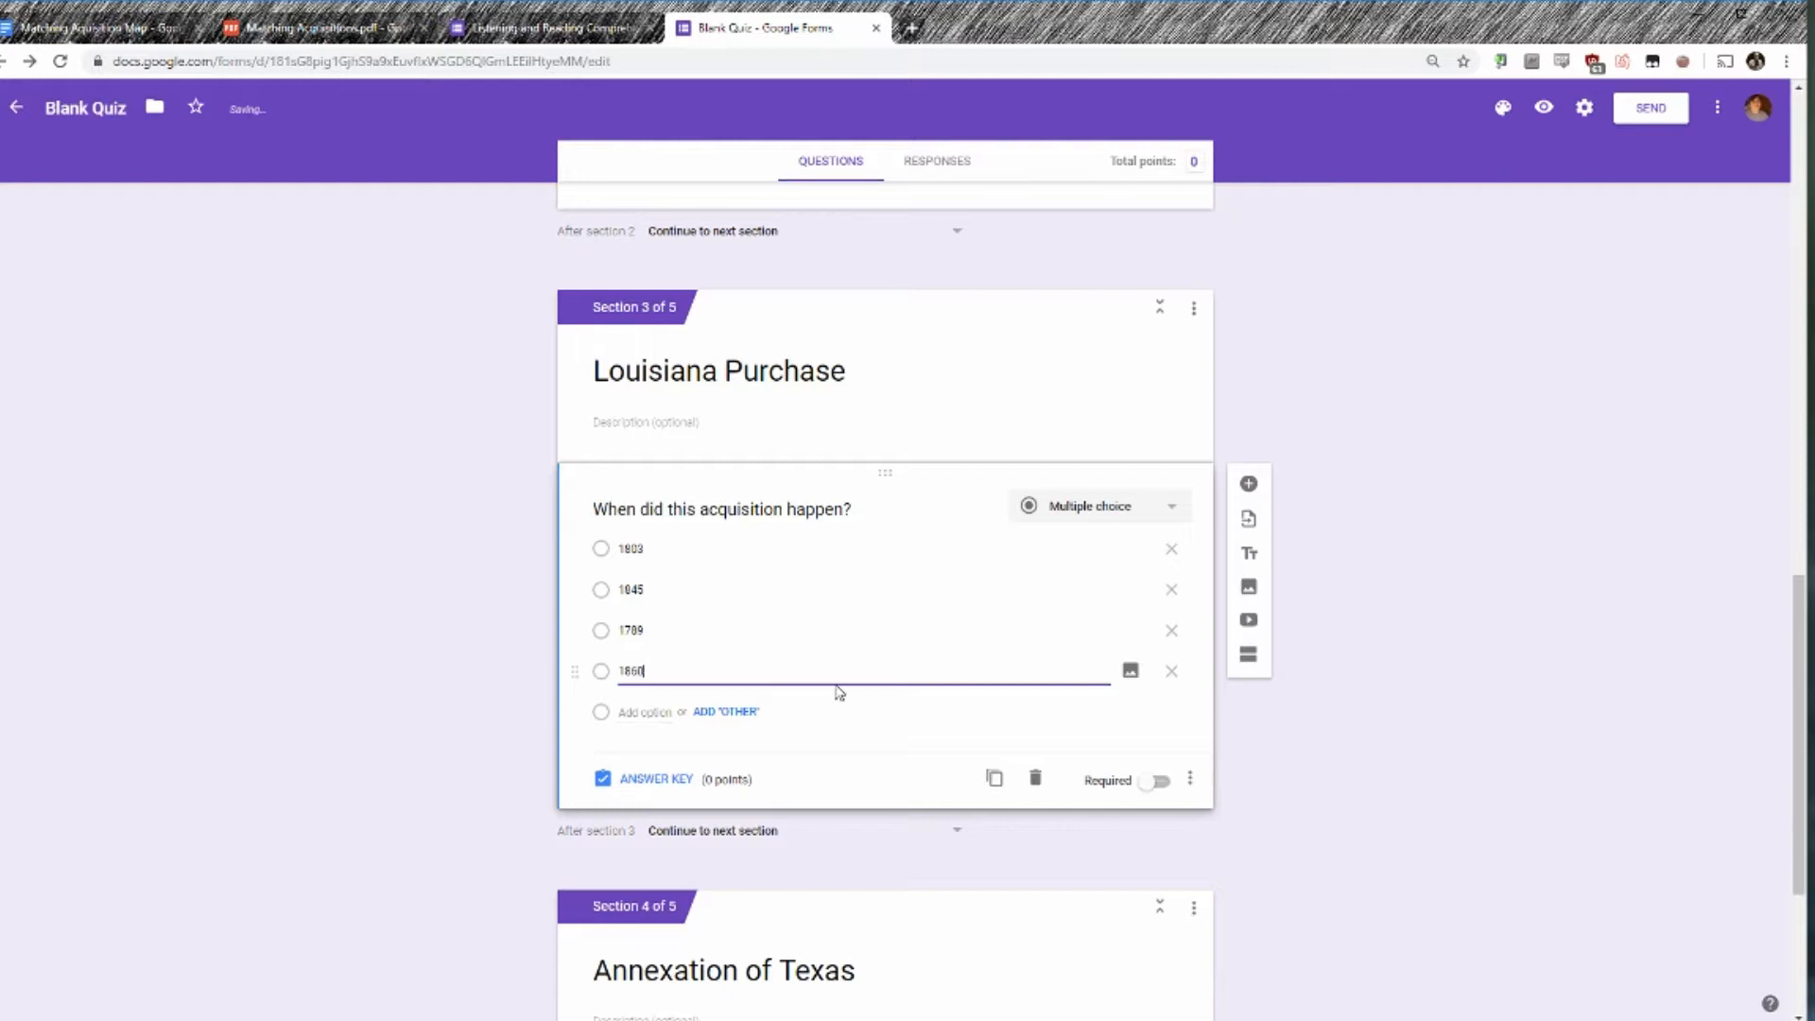
left_click(1146, 790)
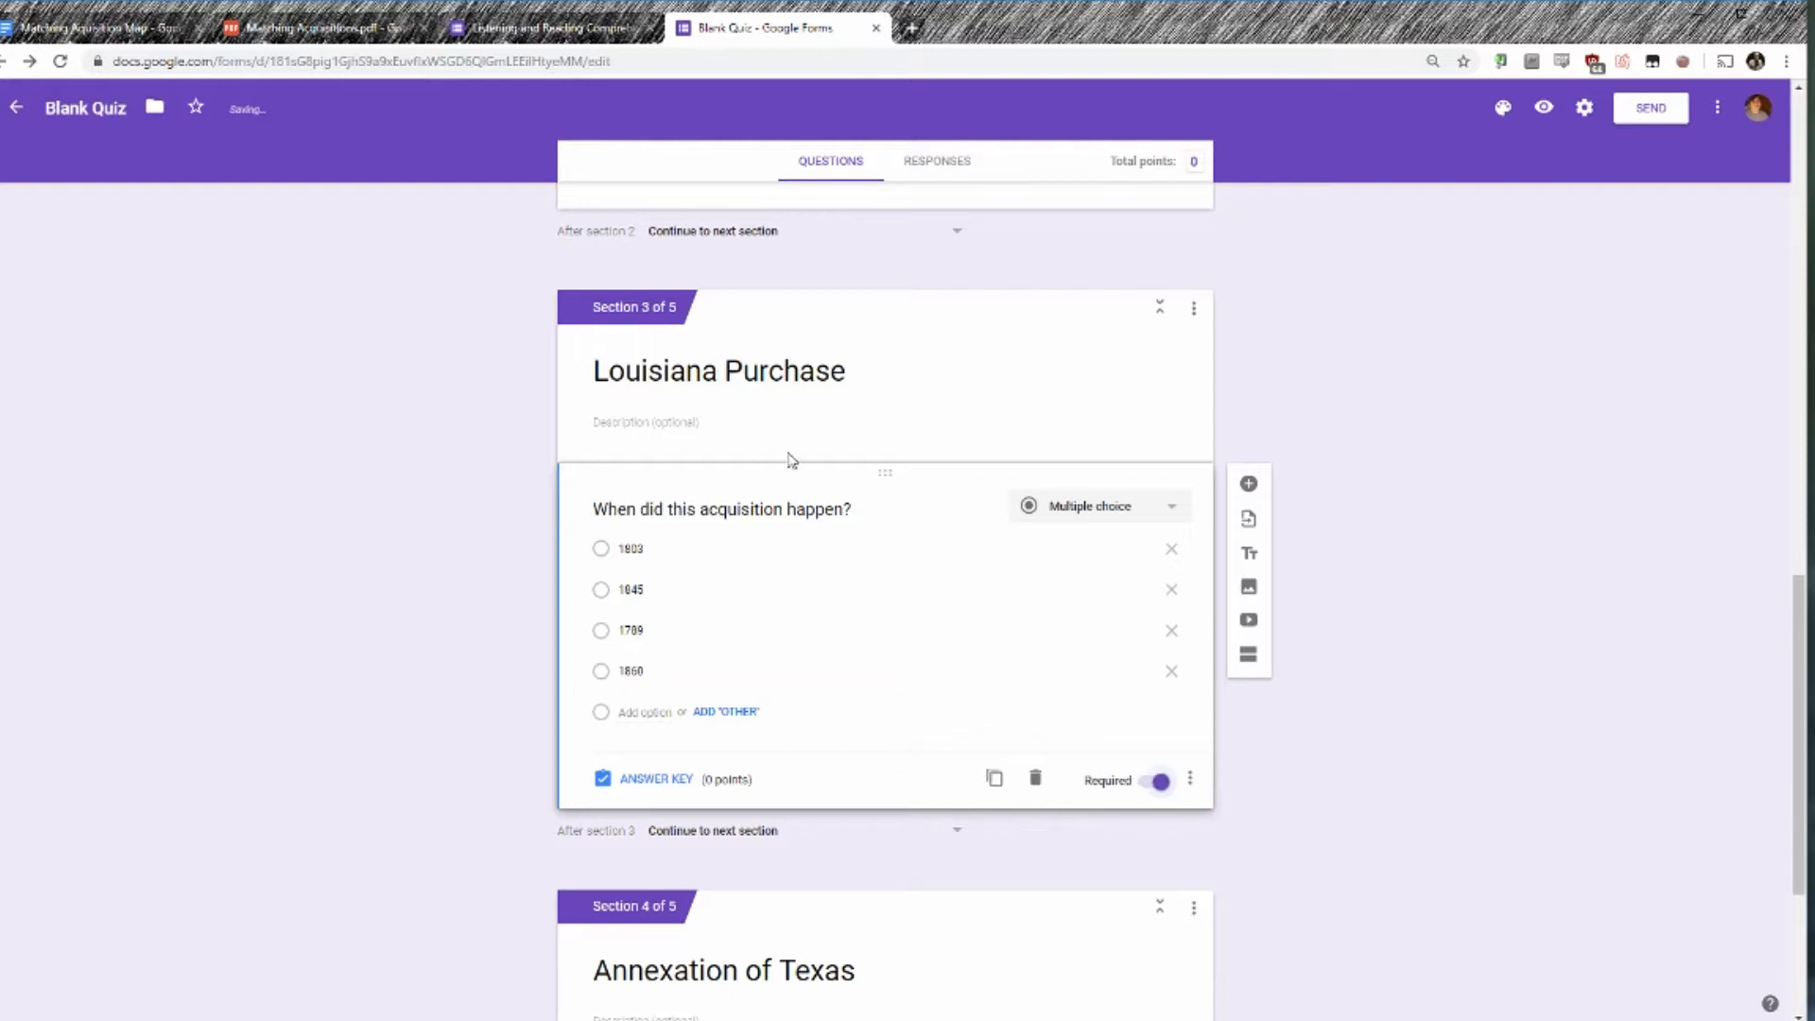
Mark 1803 as the date question's correct answer worth 10 points and shuffle its option order.
left_click(676, 782)
left_click(603, 608)
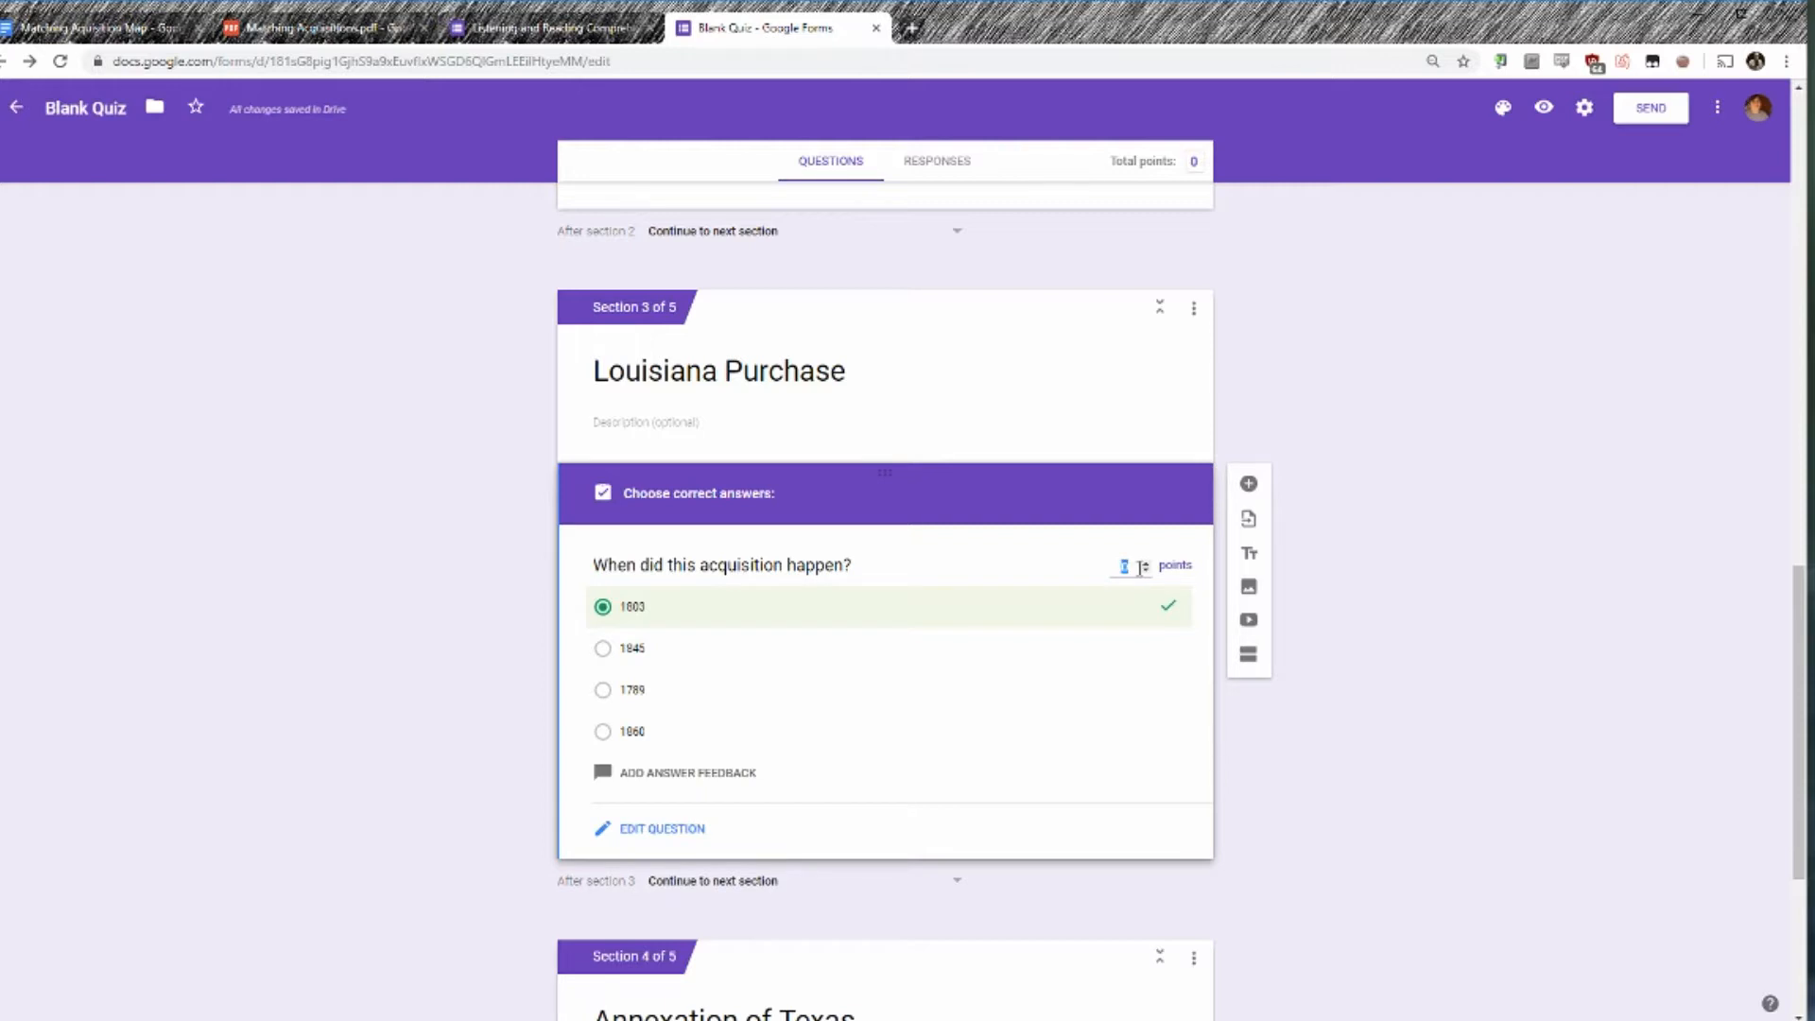
left_click(662, 828)
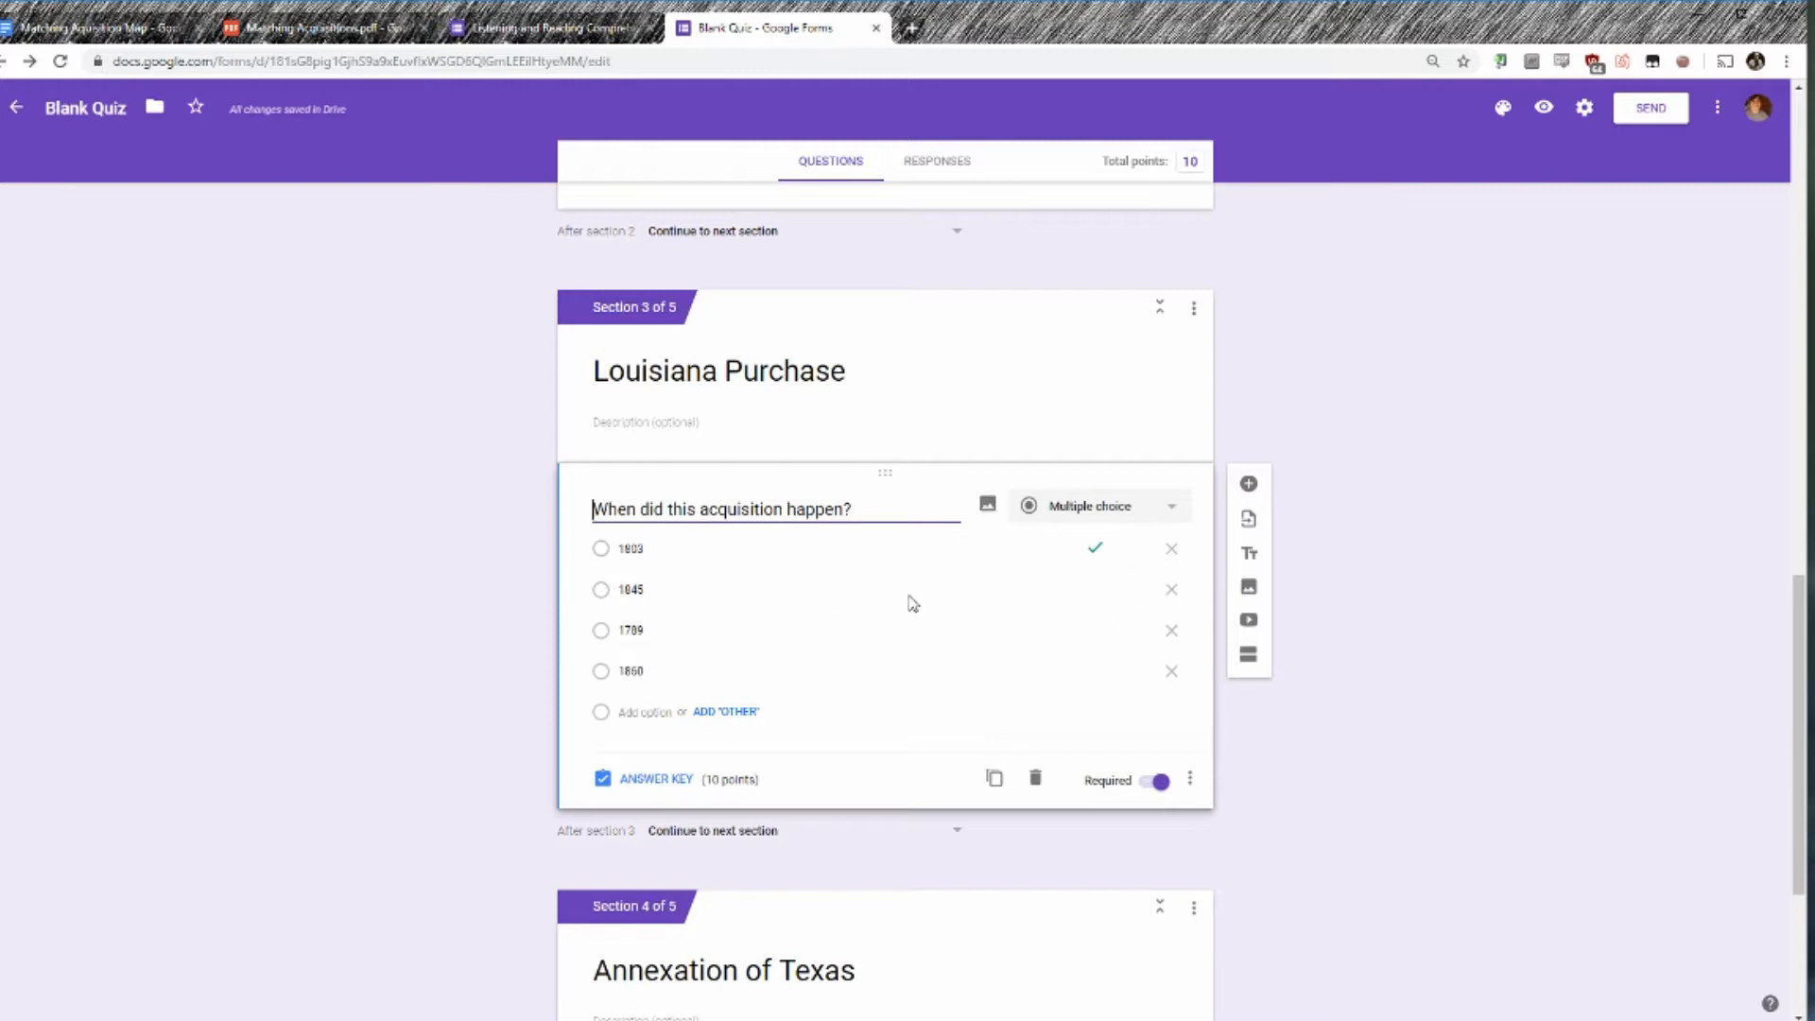
left_click(1200, 778)
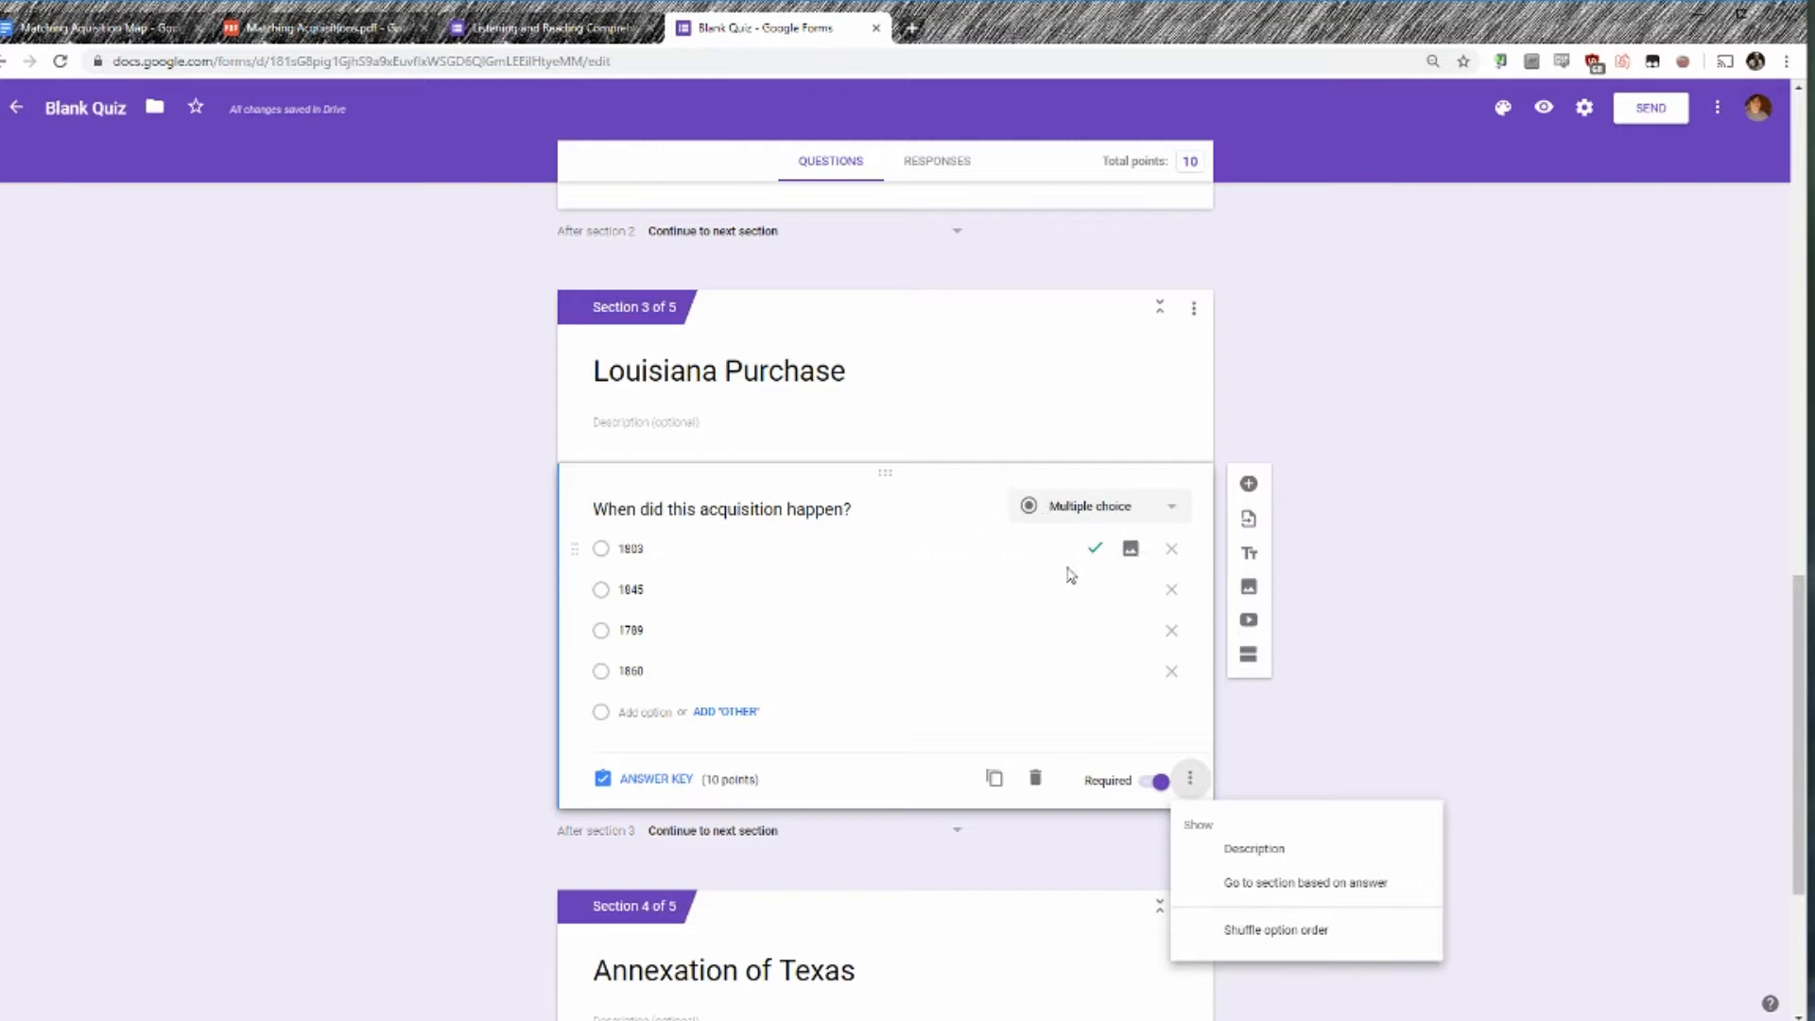
left_click(1261, 933)
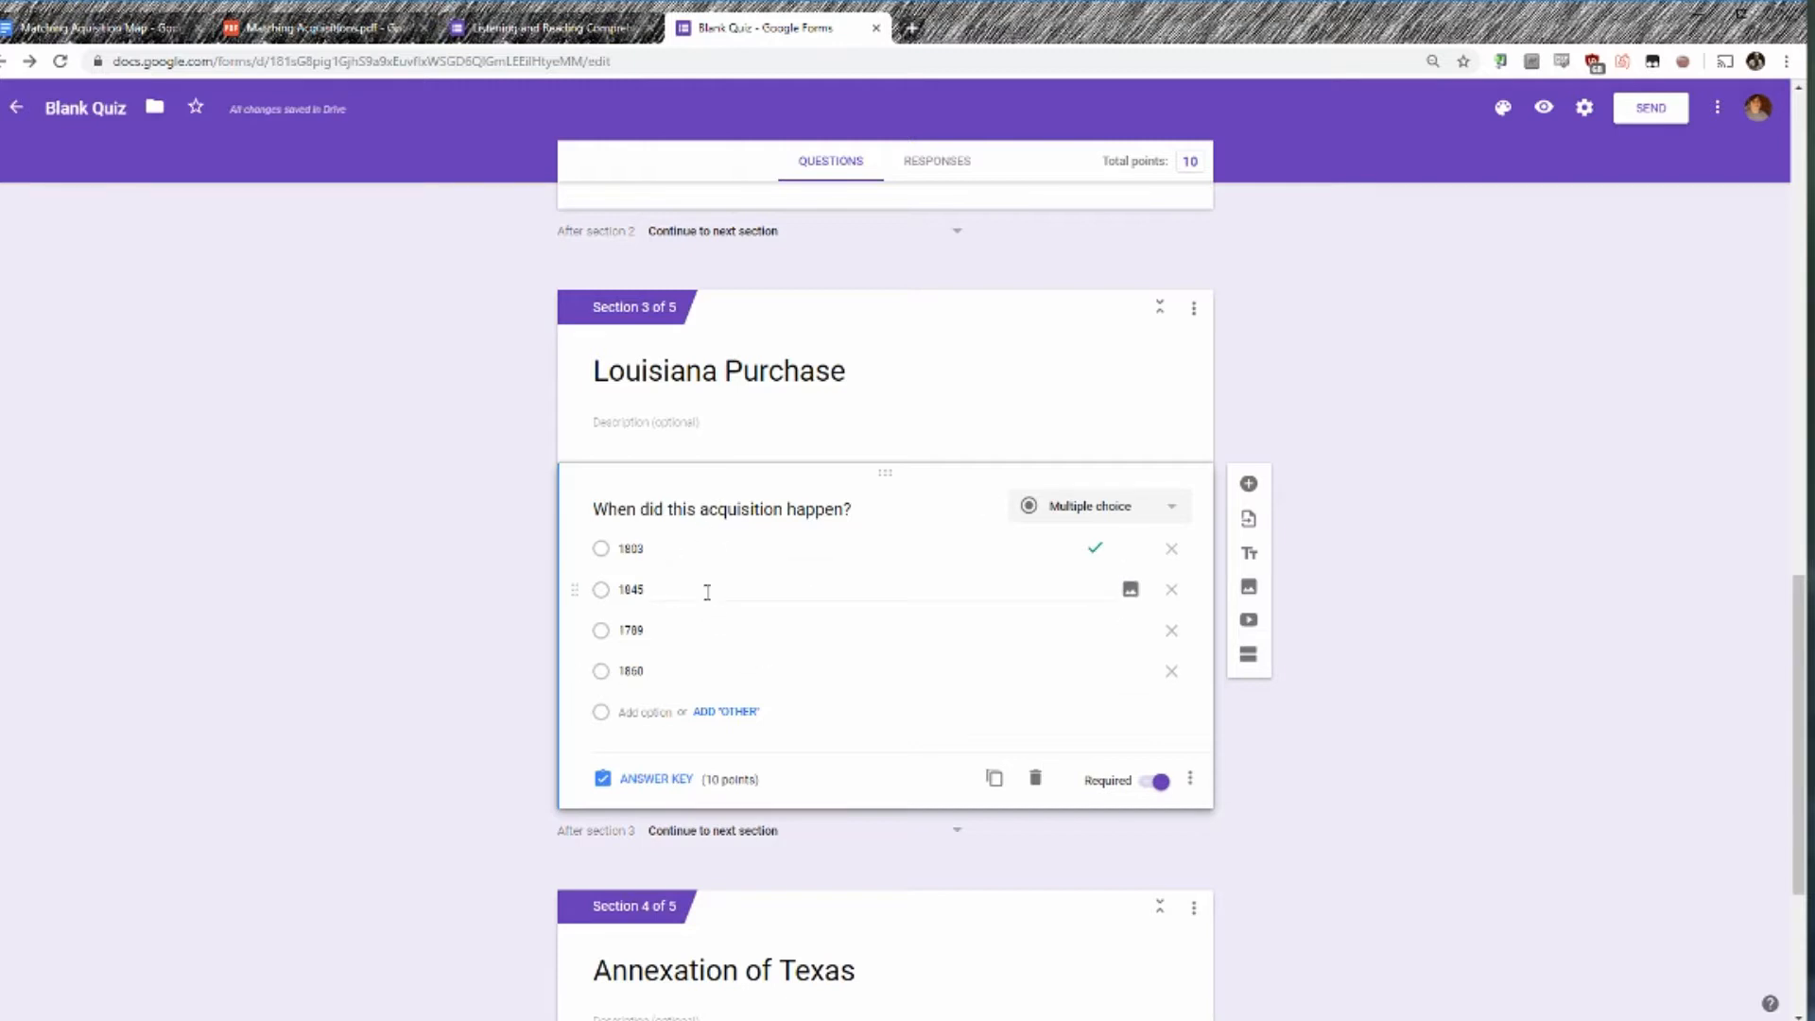
Add a required paragraph question to the Louisiana Purchase section reading "How did this acquisition contribute to the national identity?".
scroll(863, 712, "down", 1)
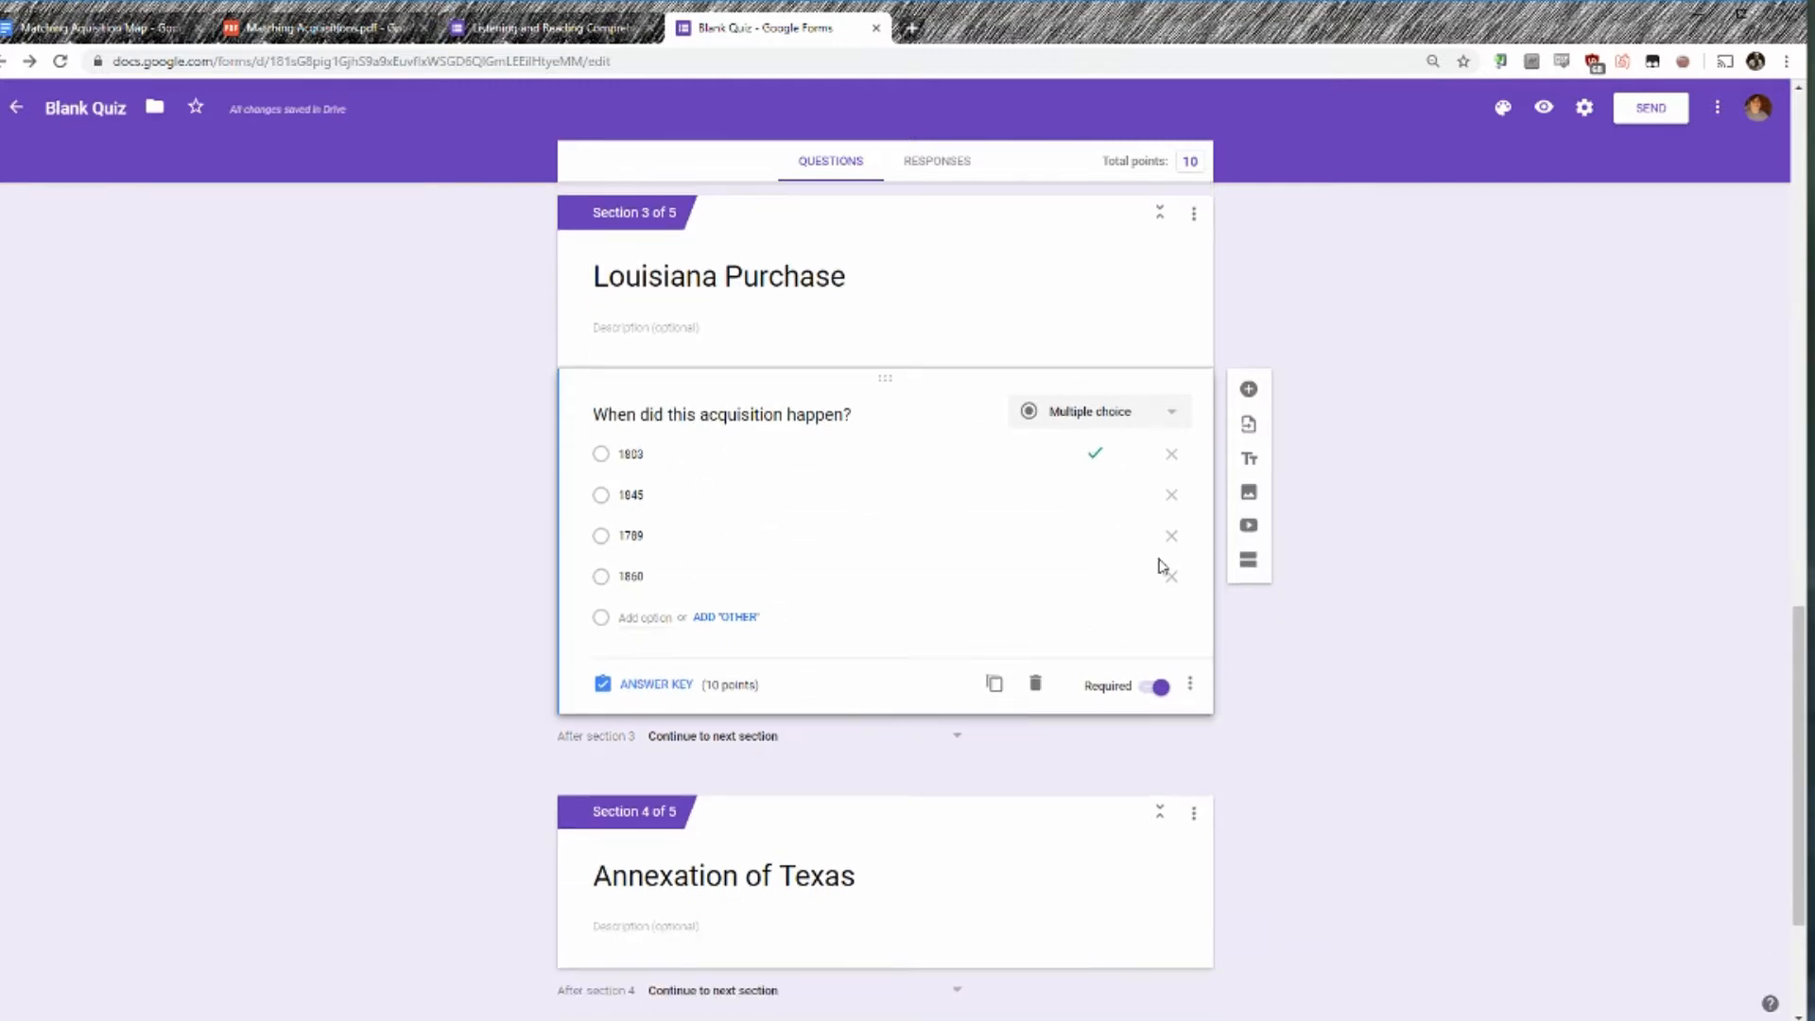
left_click(1252, 392)
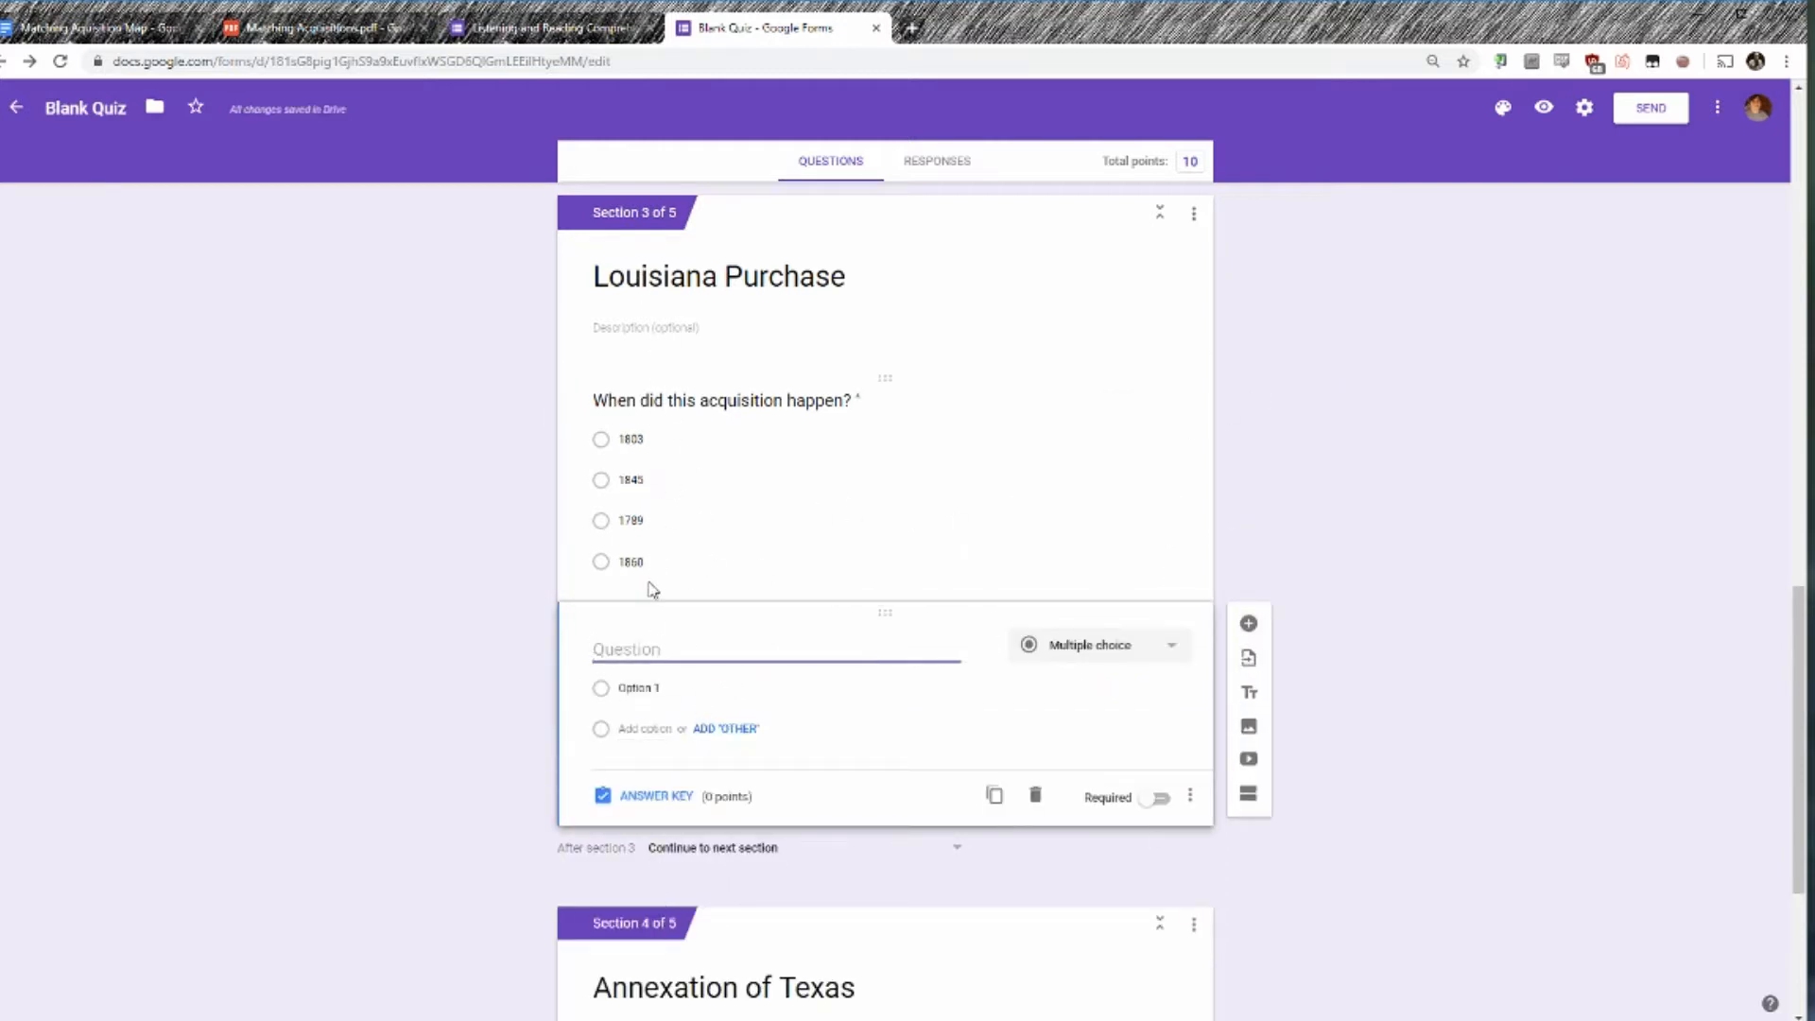
left_click(324, 30)
left_click(746, 28)
type("How did this acquisition contri")
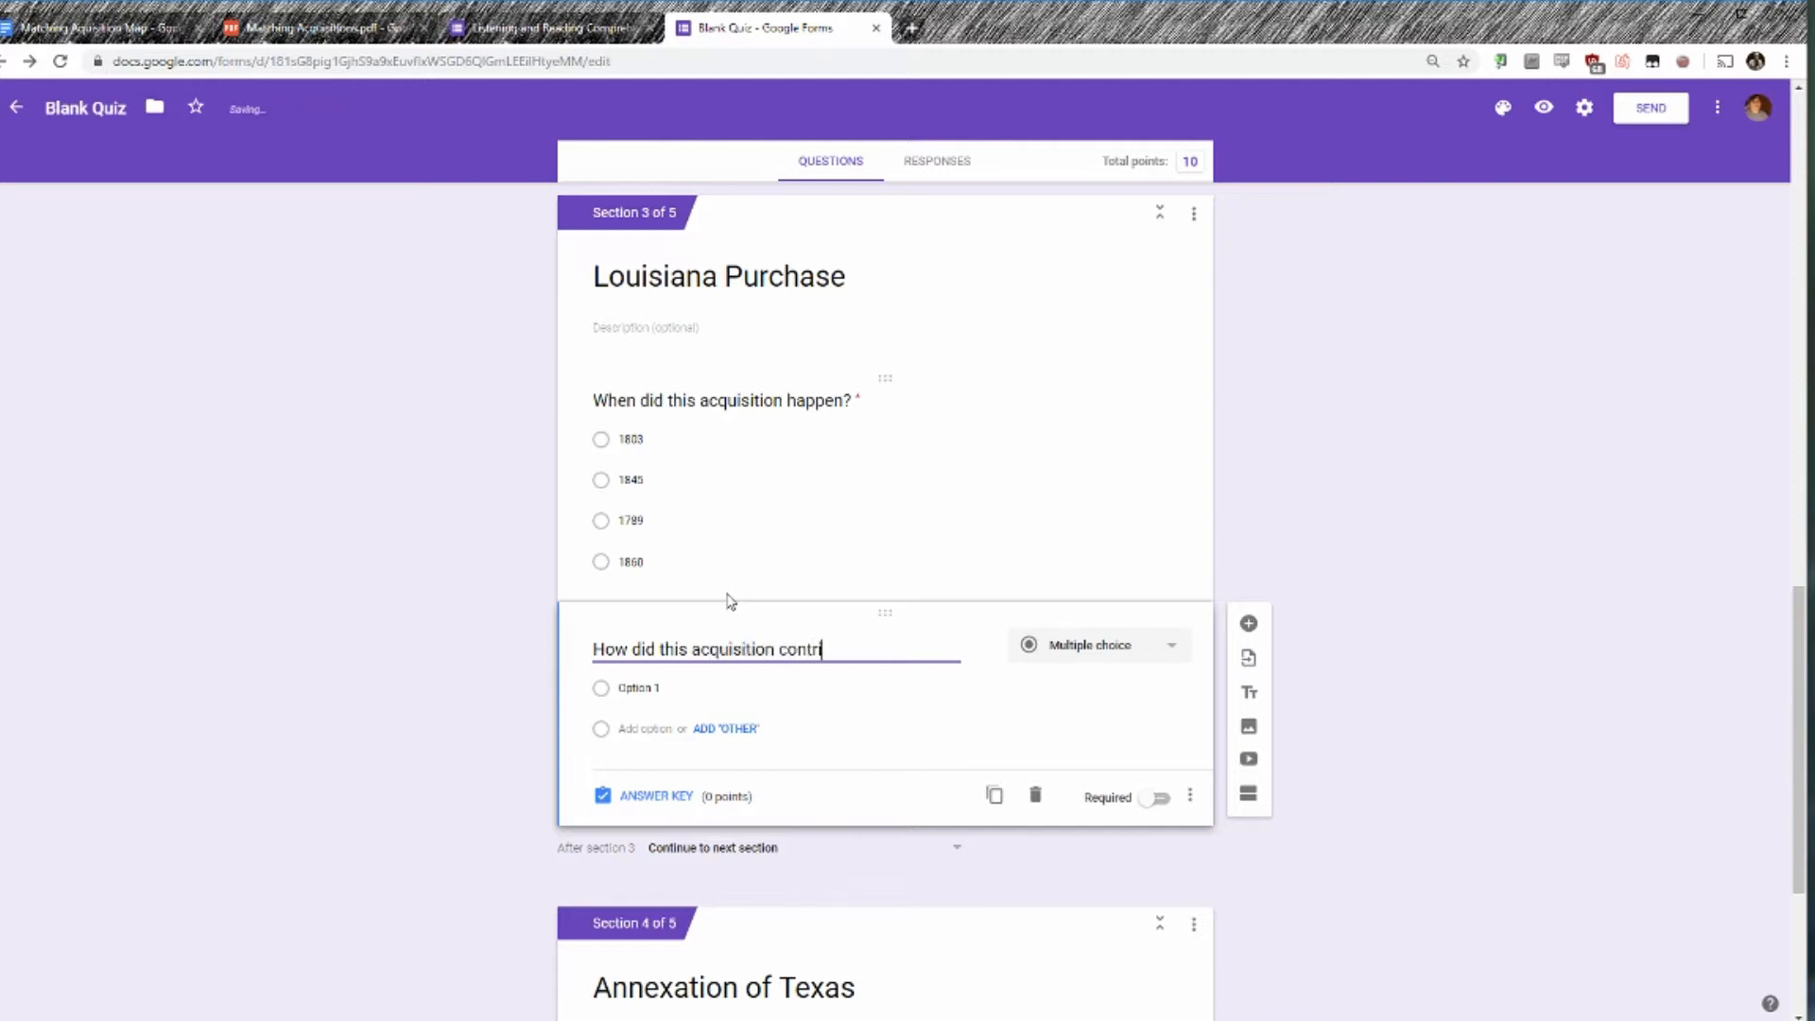
type("bute to the national")
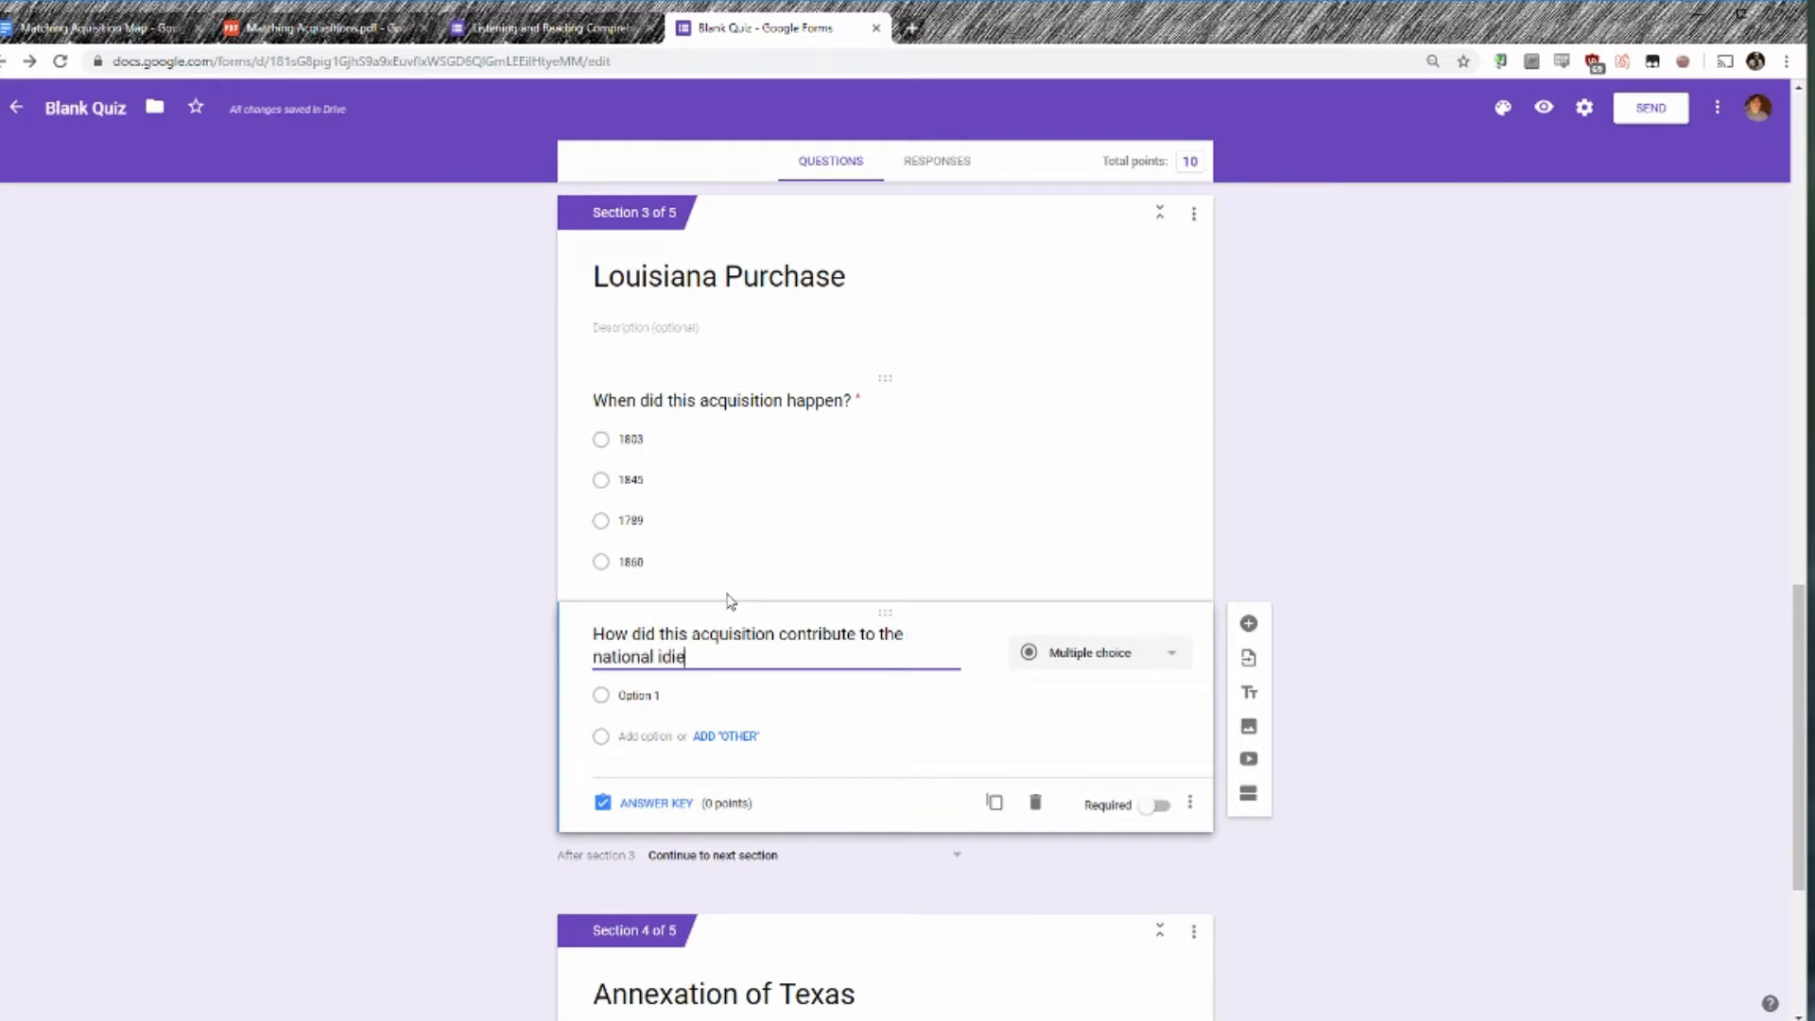
type(" identity?")
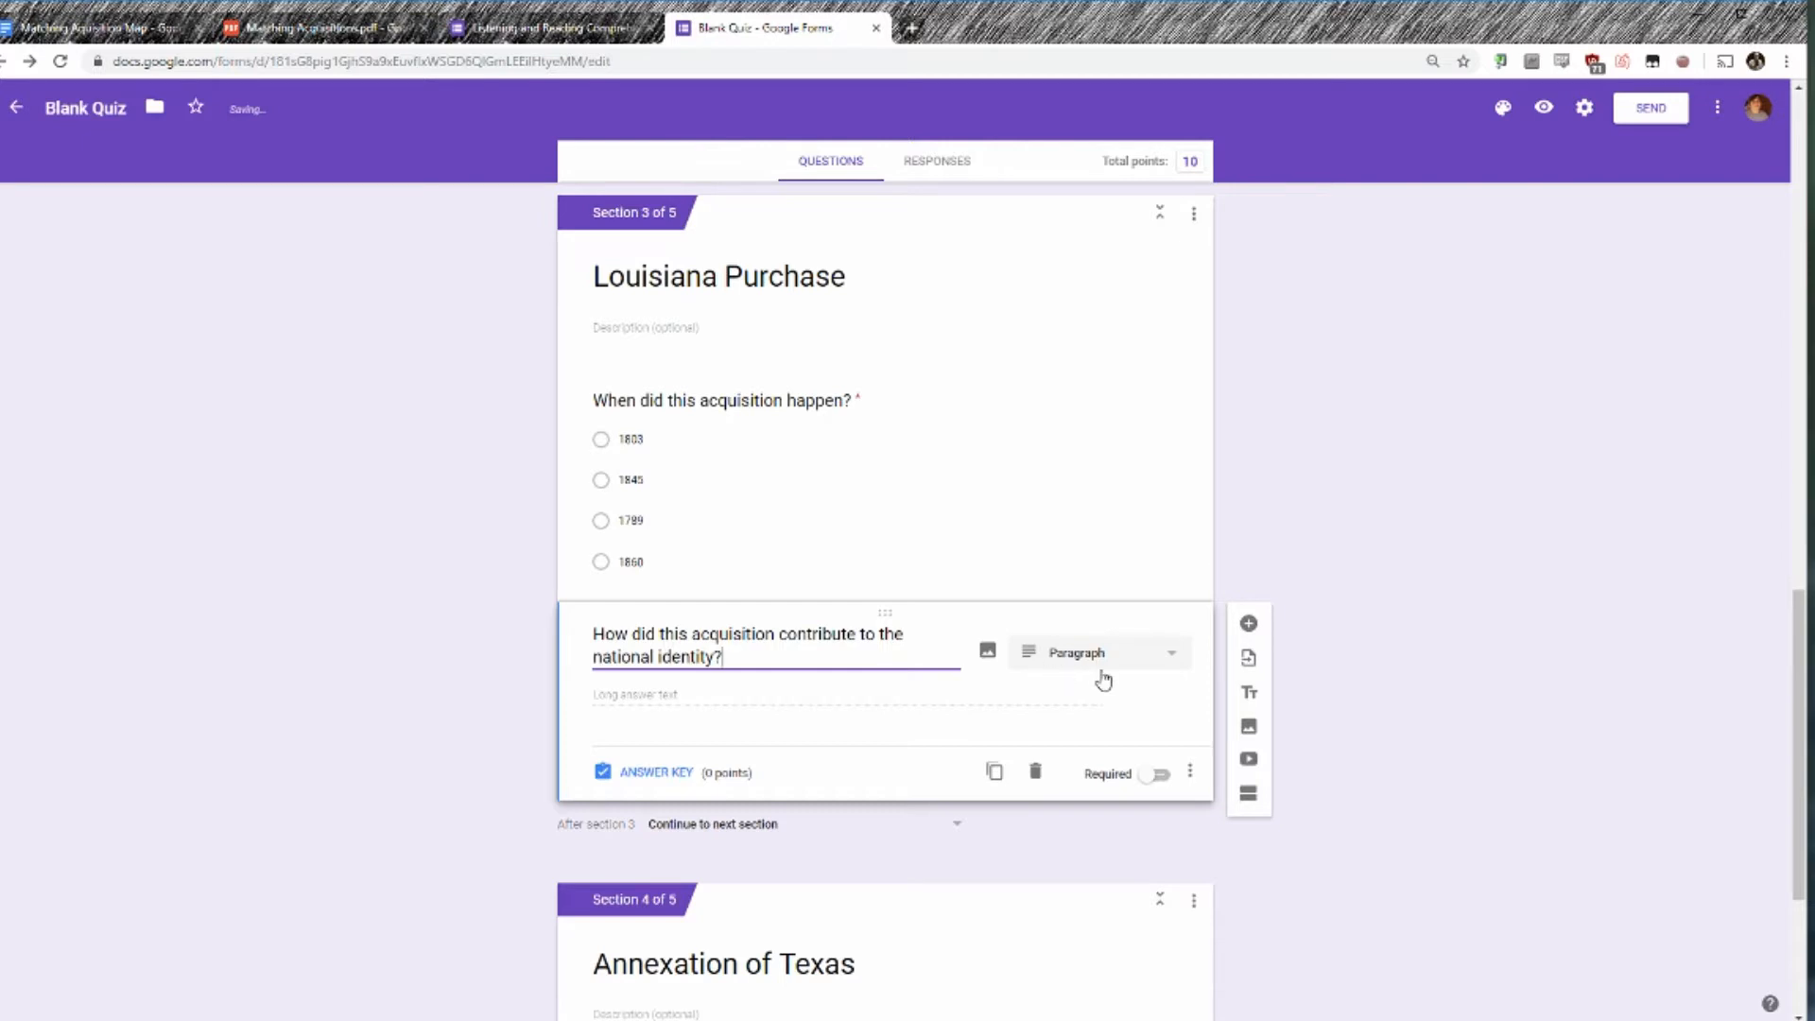
left_click(1148, 780)
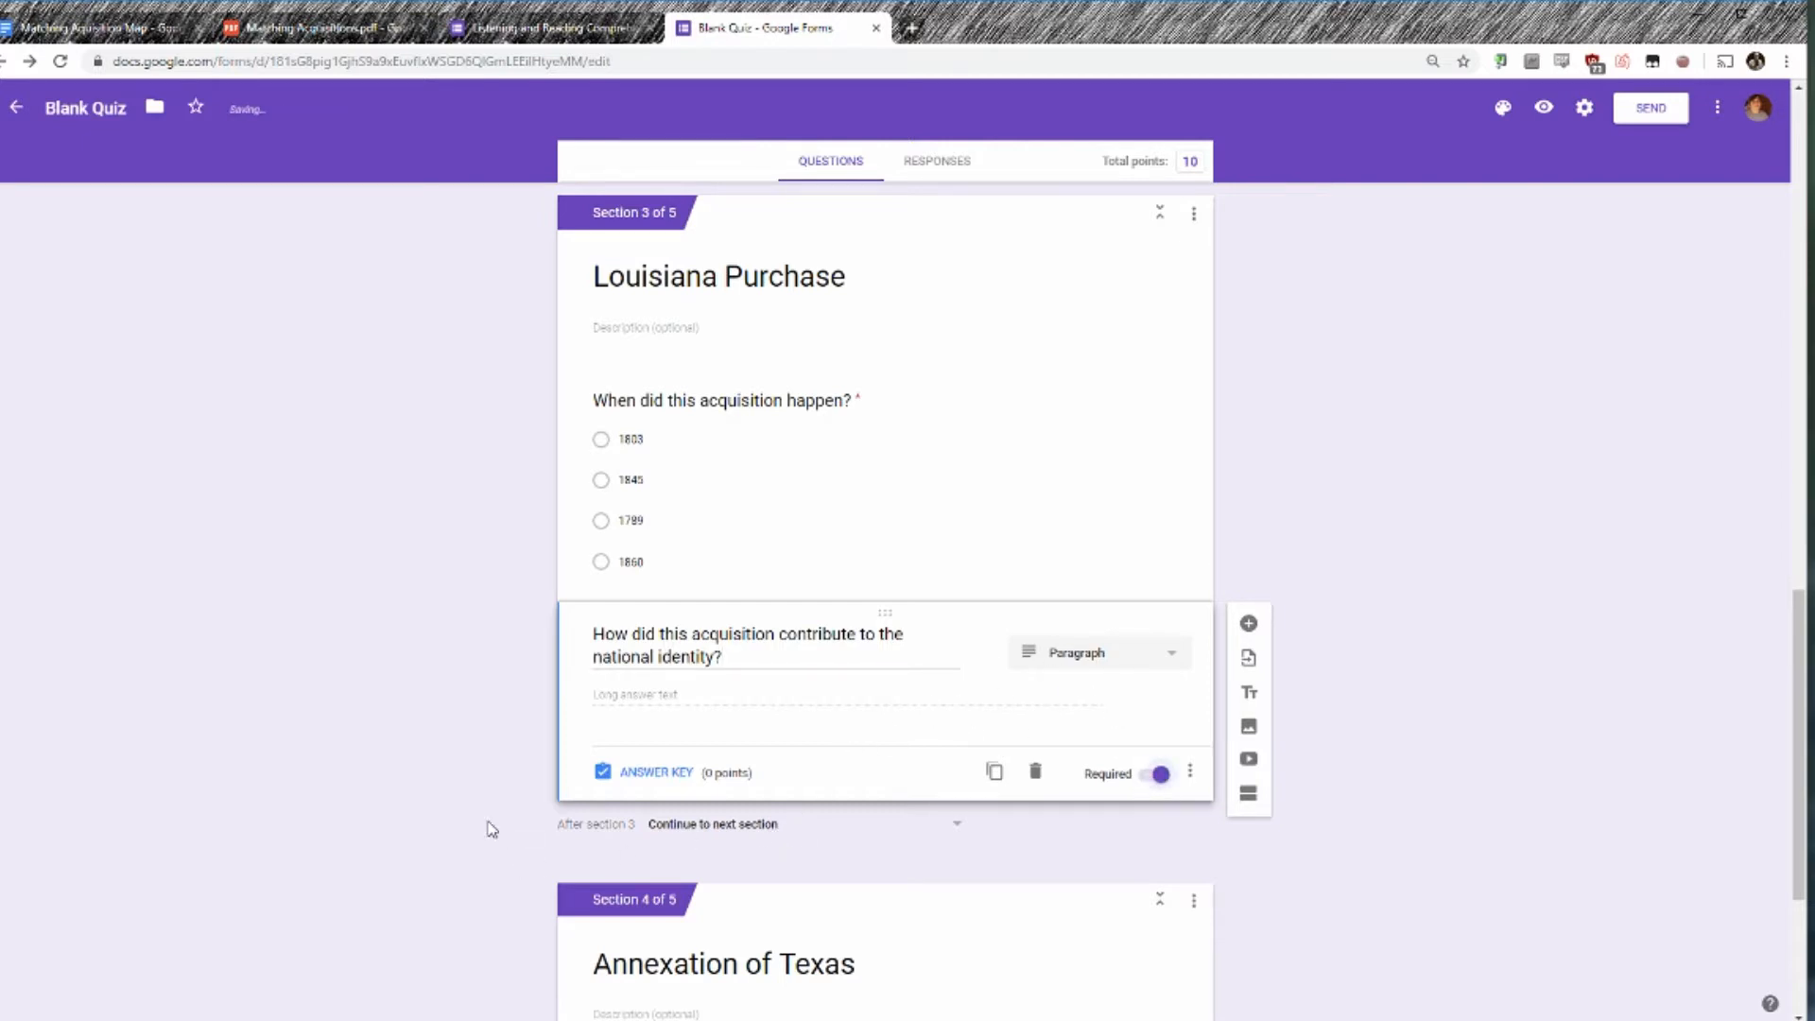
Add a new section after the Mexican Cession section.
scroll(479, 805, "down", 1)
scroll(480, 804, "down", 1)
scroll(458, 773, "up", 2)
scroll(486, 828, "down", 3)
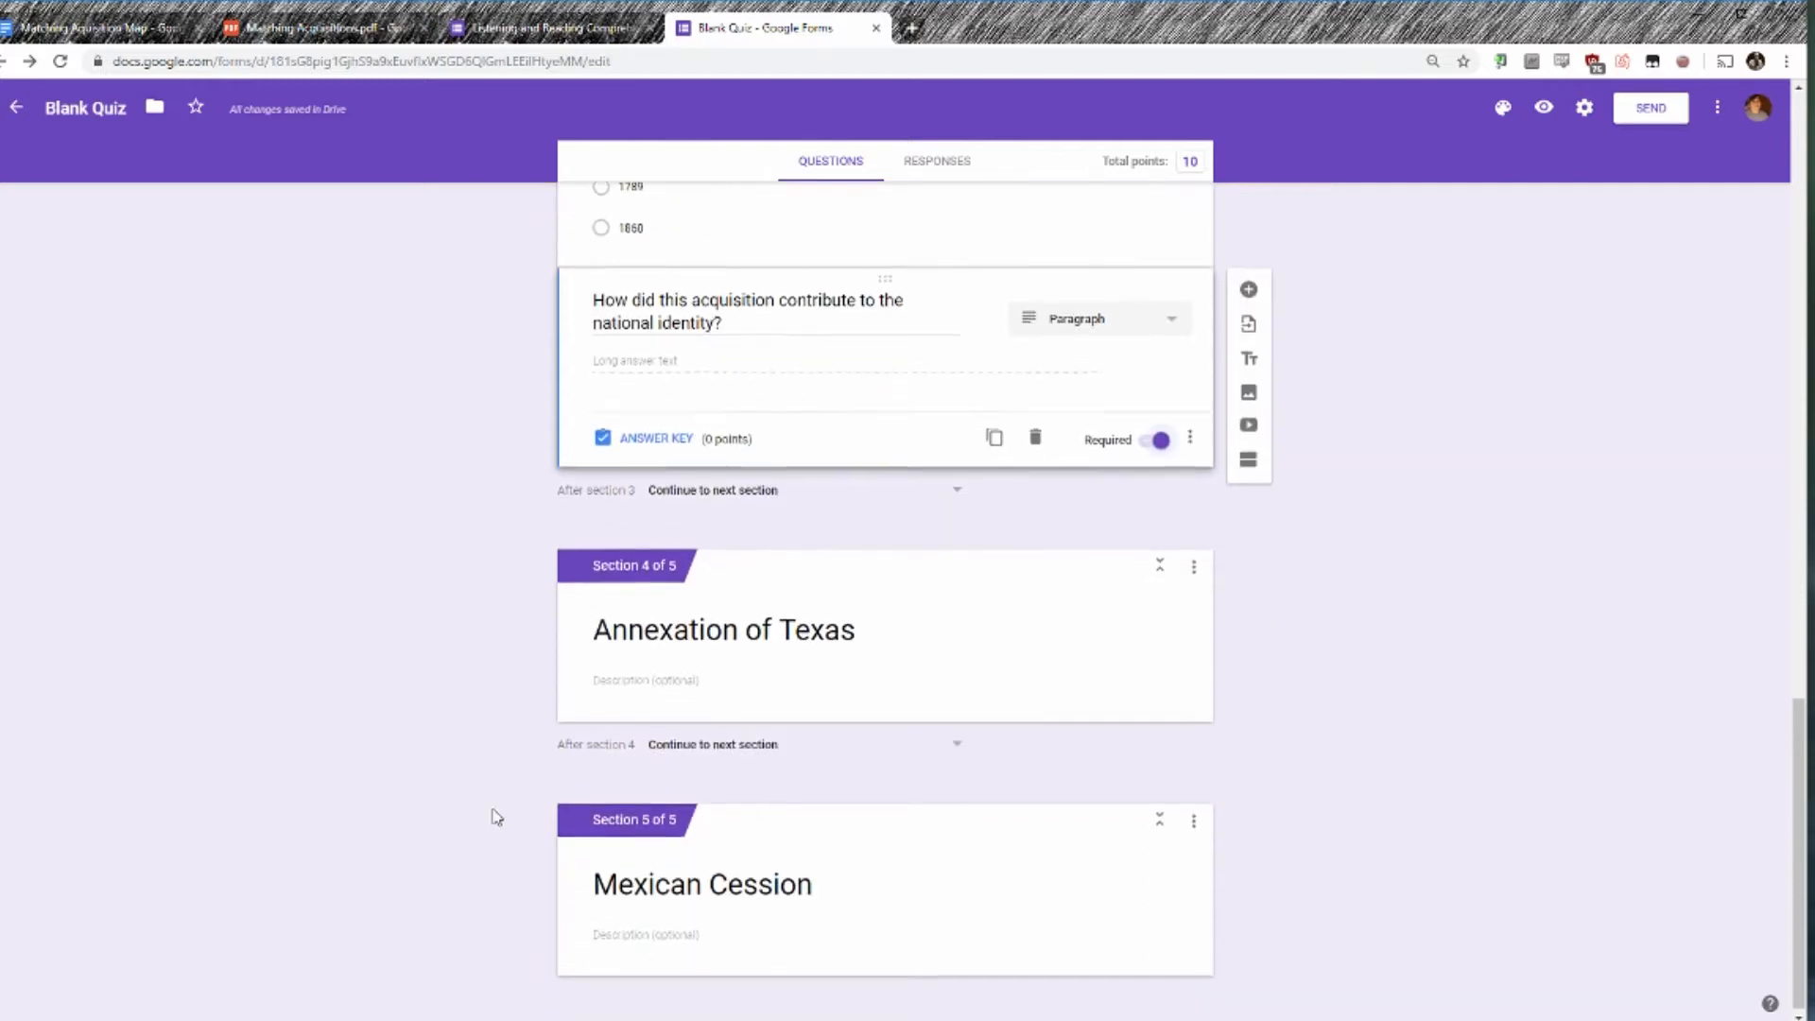
scroll(510, 813, "up", 6)
scroll(495, 833, "up", 4)
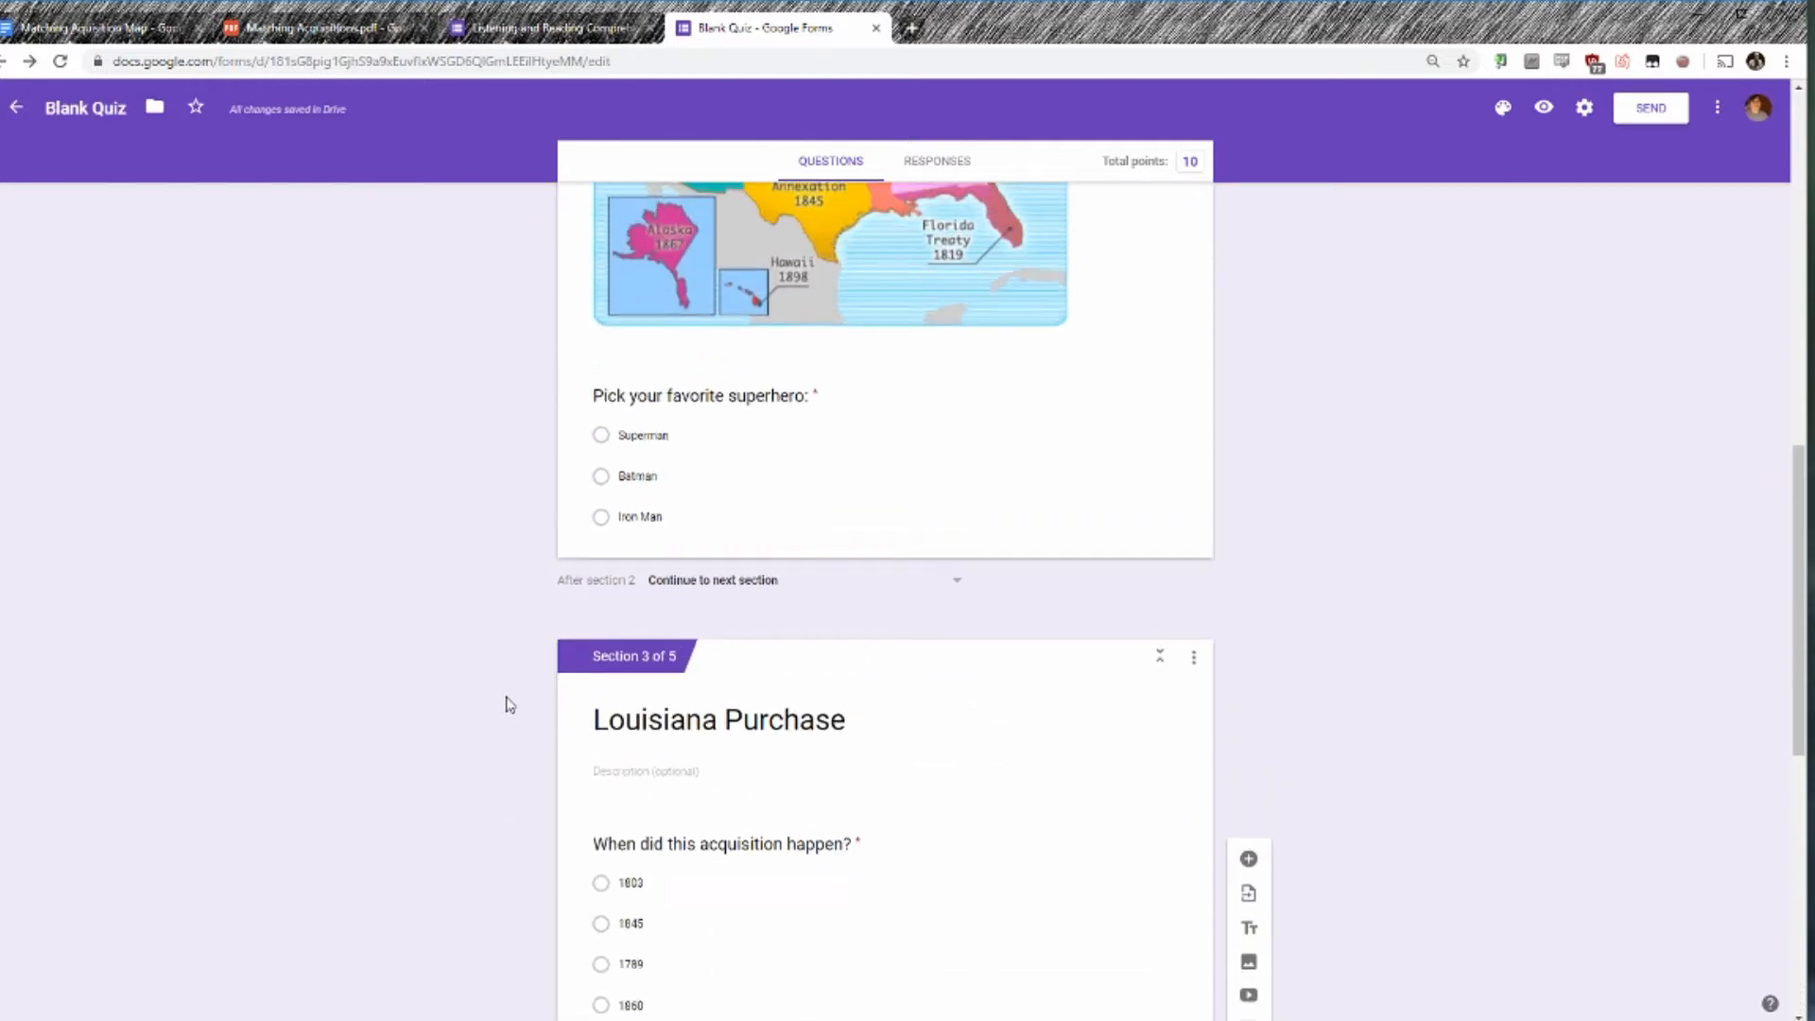
scroll(489, 693, "down", 10)
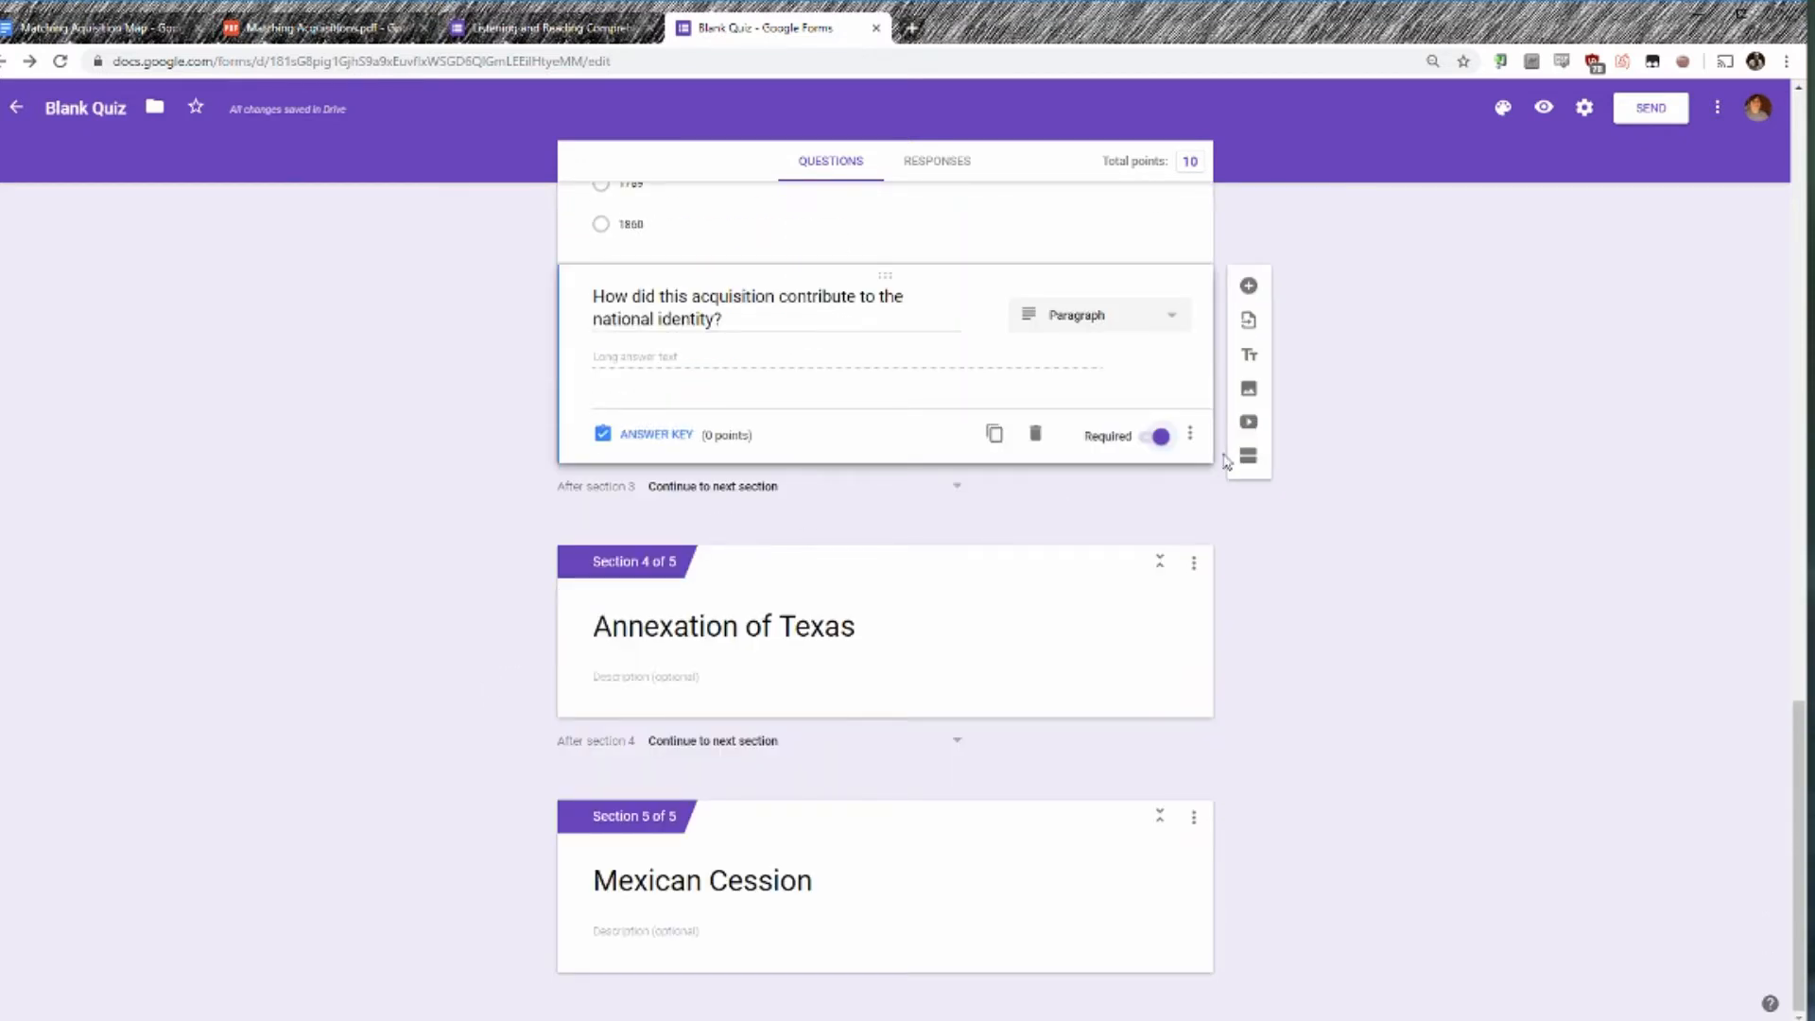
left_click(1118, 804)
left_click(1249, 992)
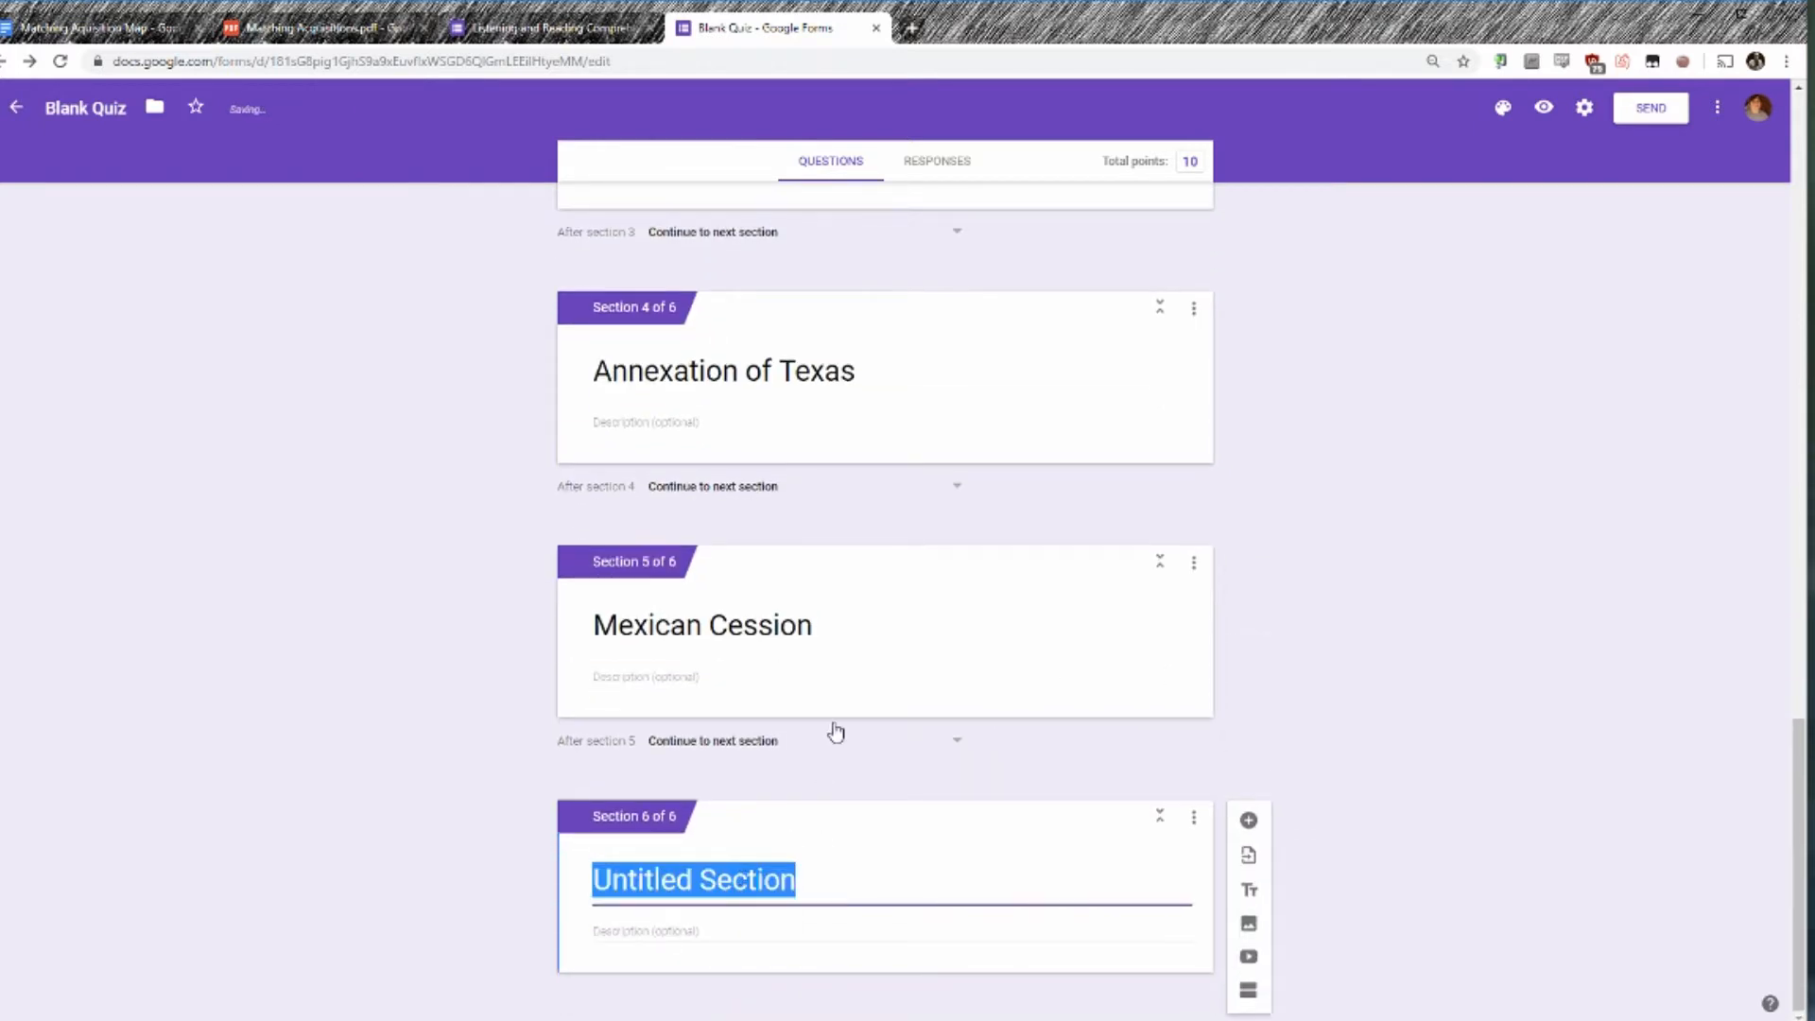
Title section 6 "Pick your favorite villain:", correcting the spelling of "villain".
type("Pi")
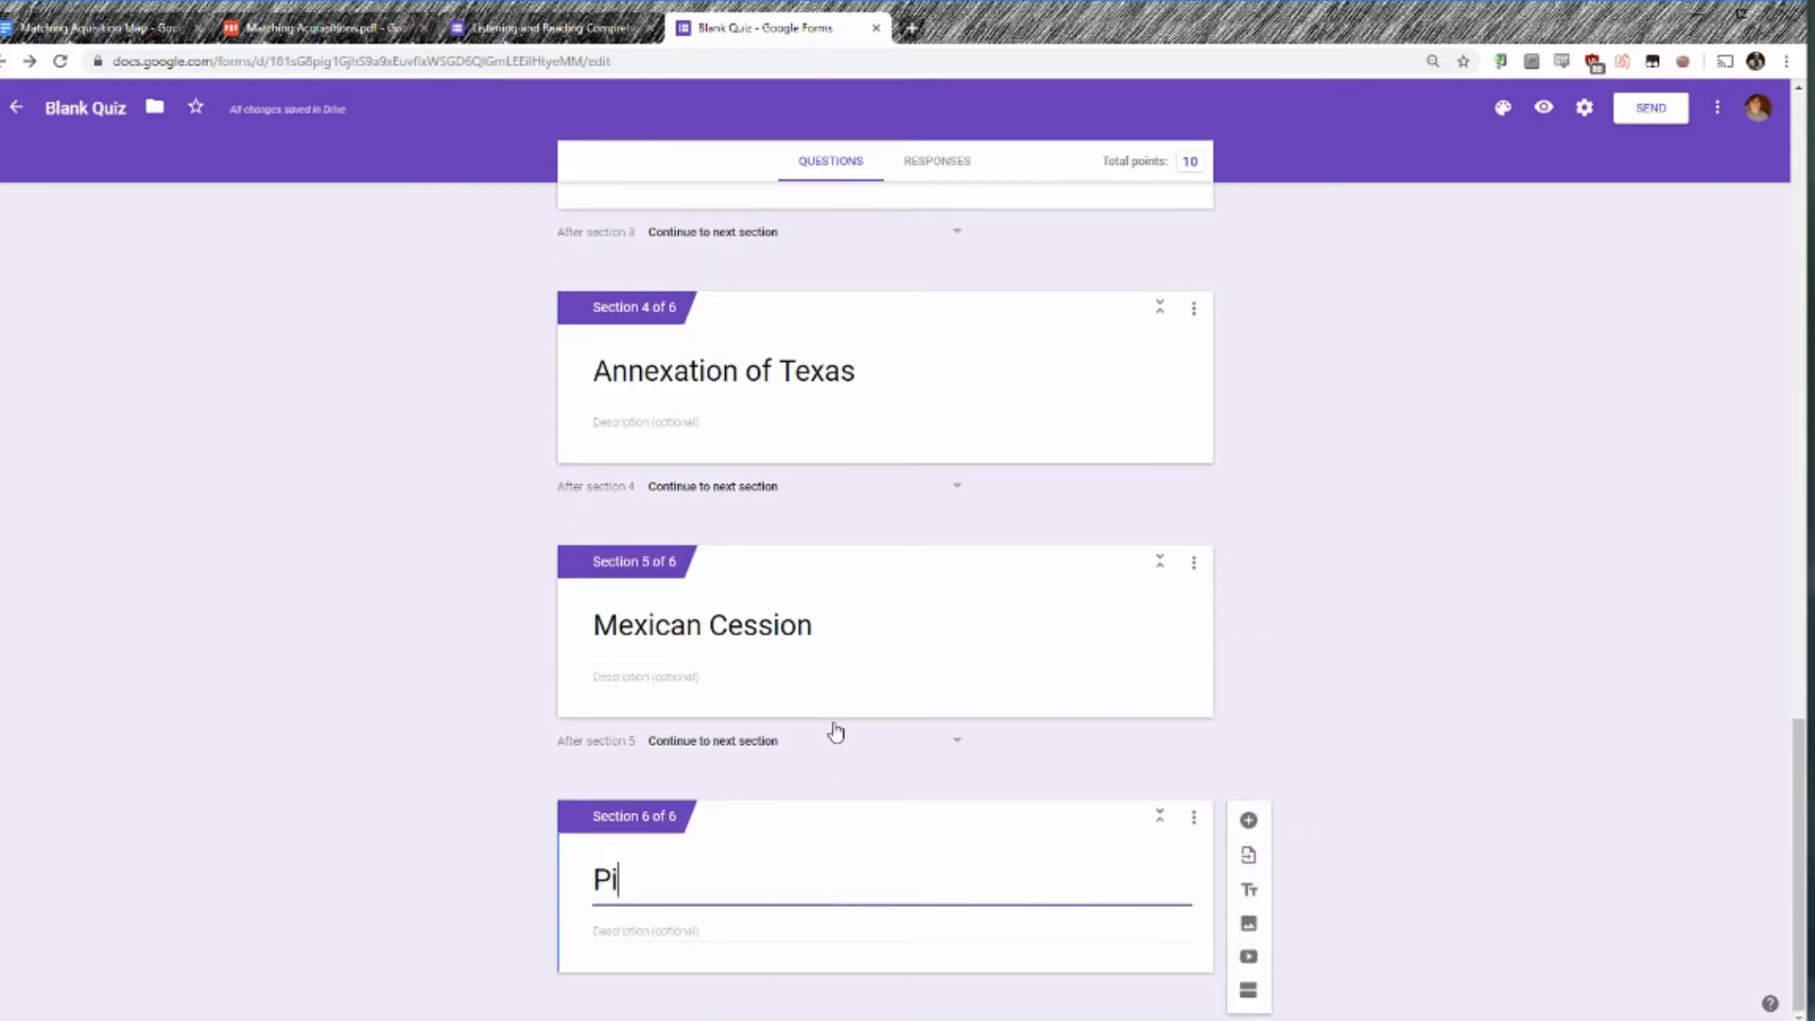
type("ck your favori")
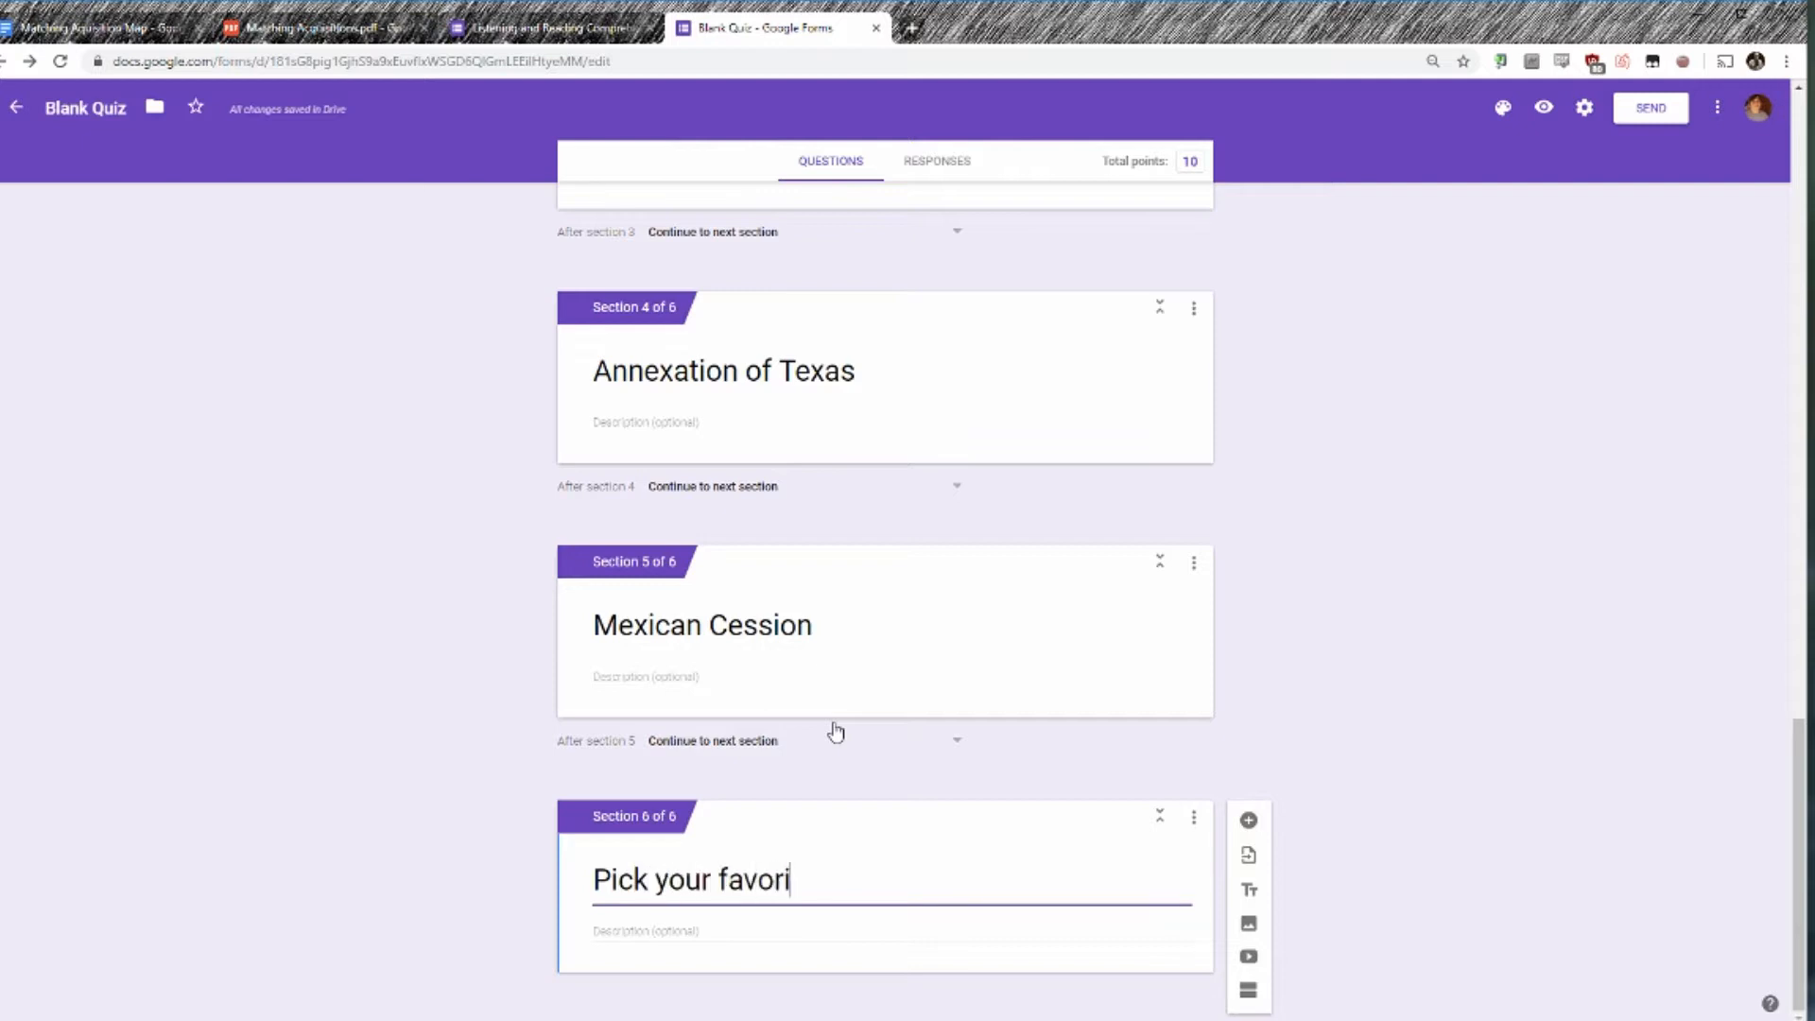
type("te villian:")
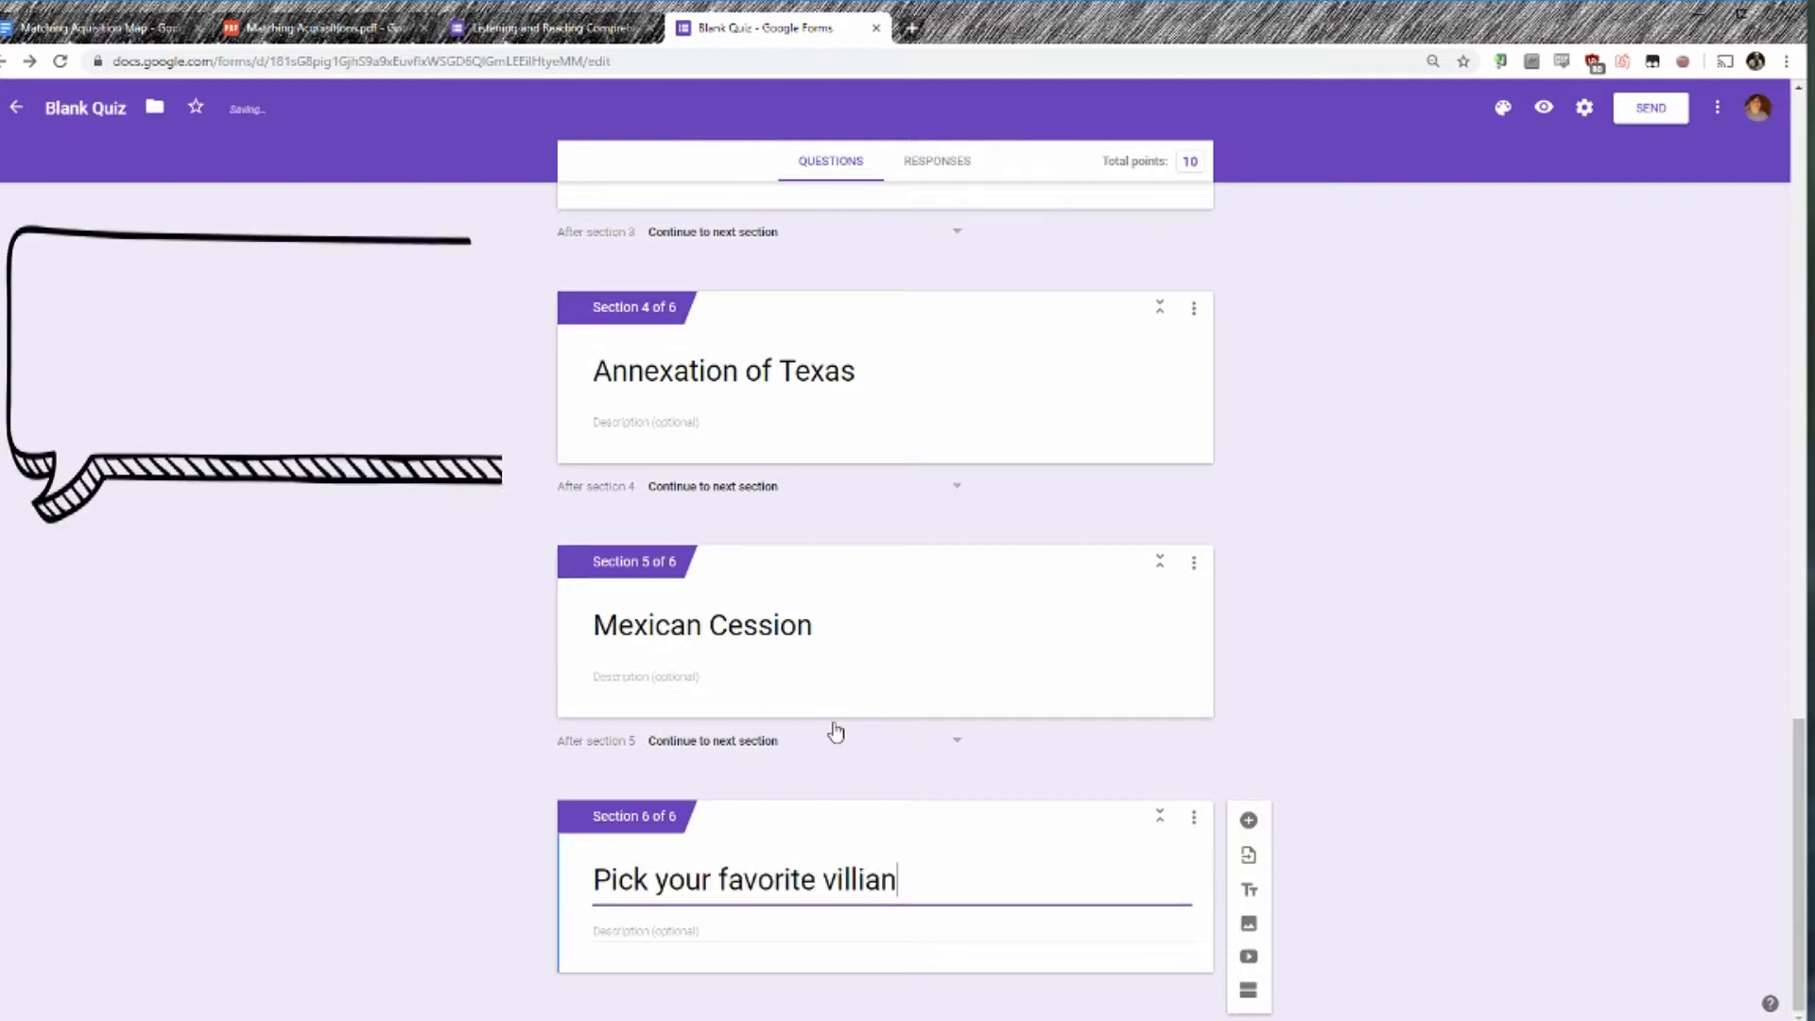
right_click(832, 881)
left_click(884, 912)
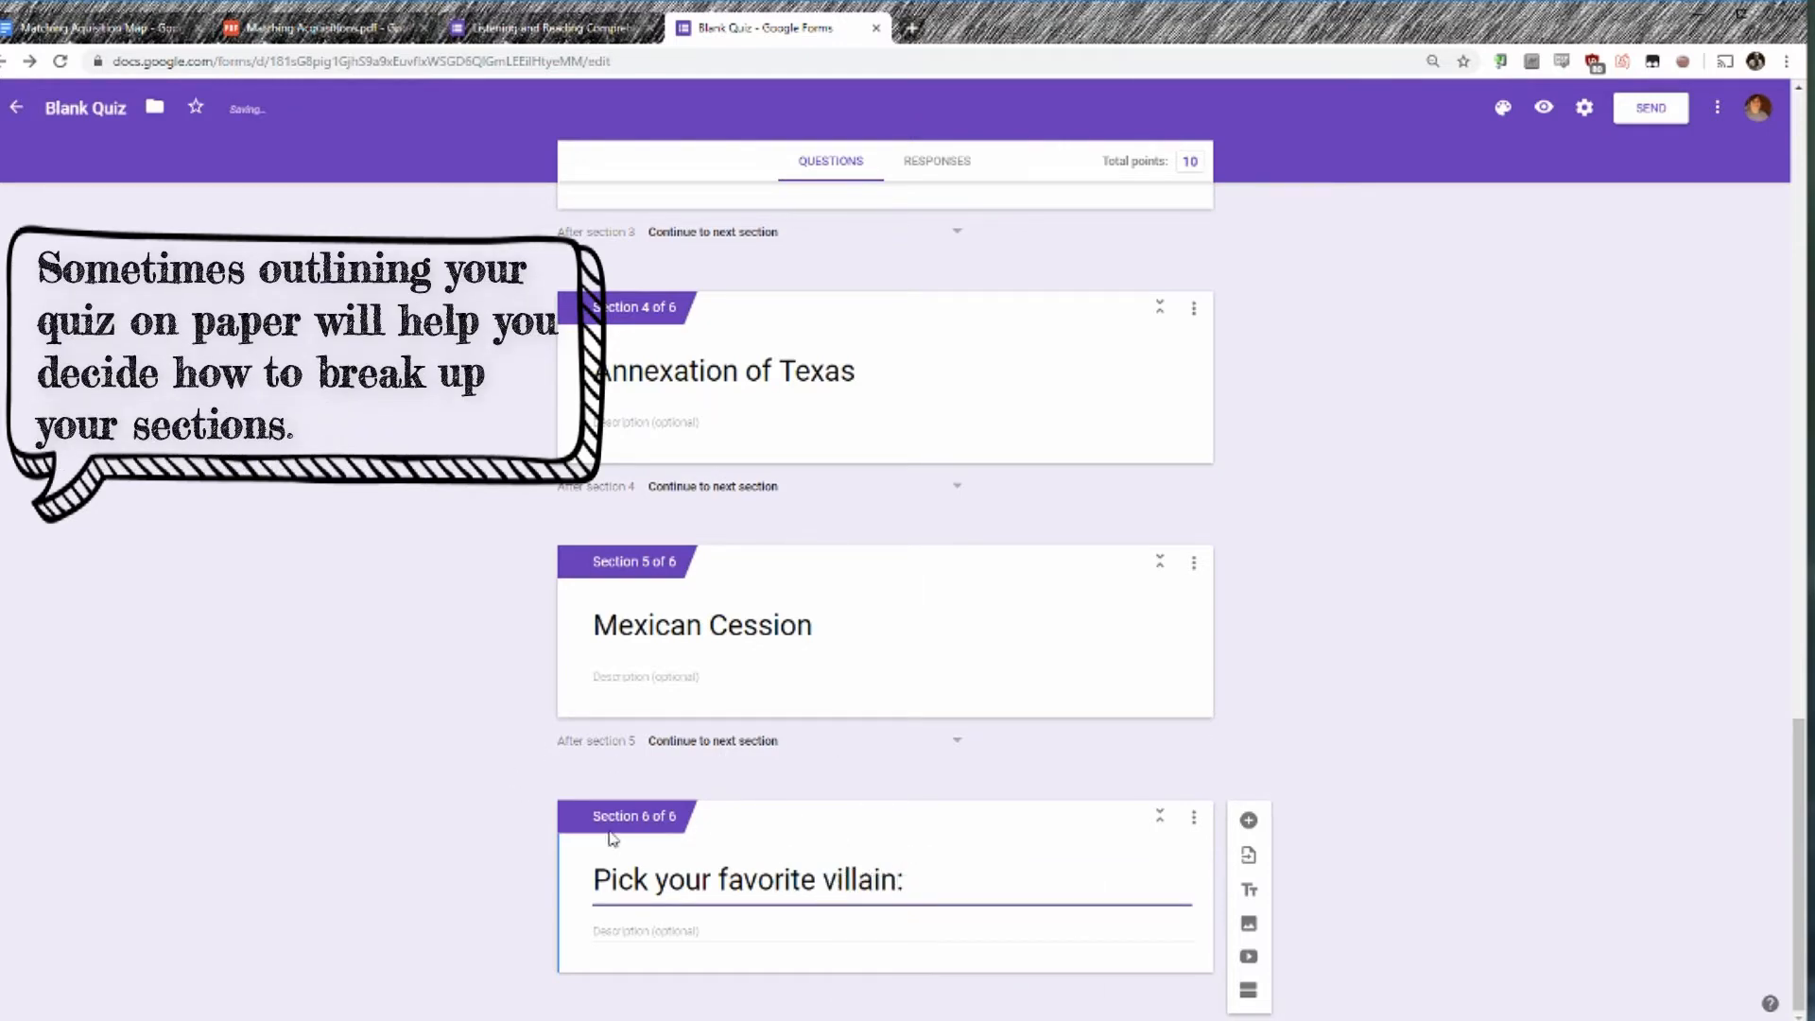
Route students from the end of the Louisiana Purchase section to section 6 (Pick your favorite villain:).
scroll(406, 753, "up", 1)
scroll(458, 753, "down", 1)
scroll(445, 765, "up", 5)
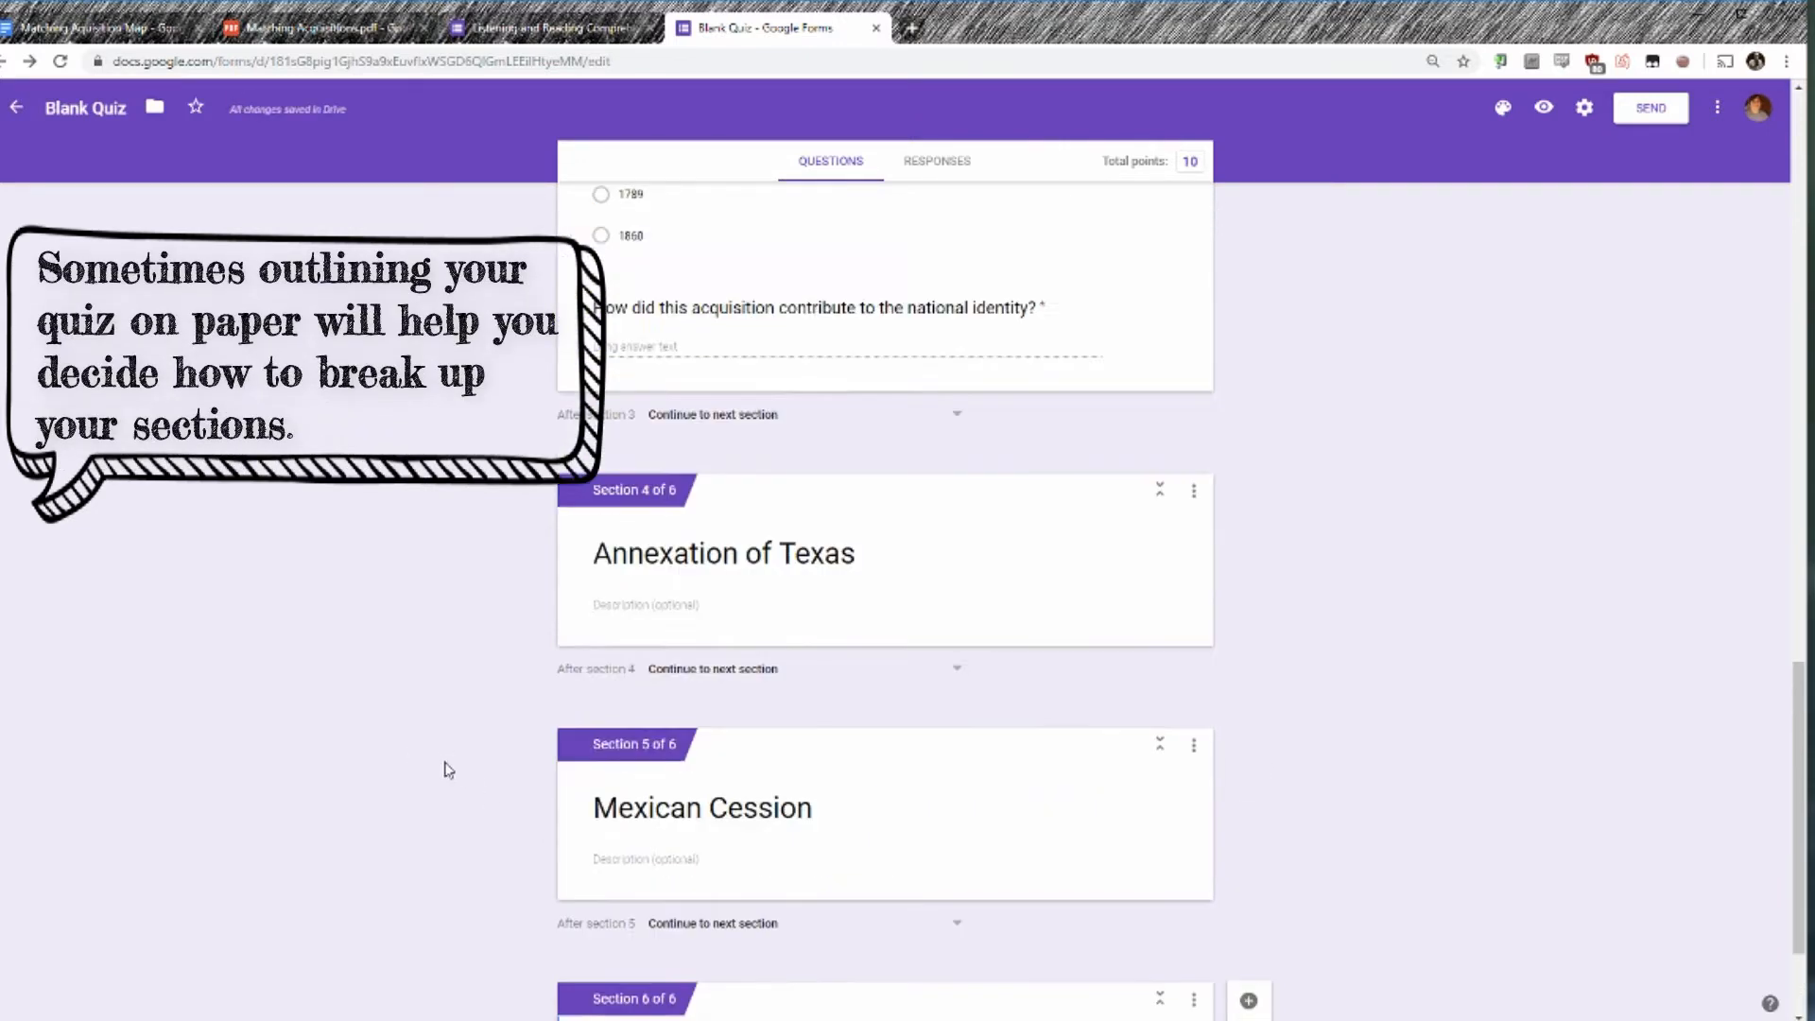
scroll(511, 716, "up", 4)
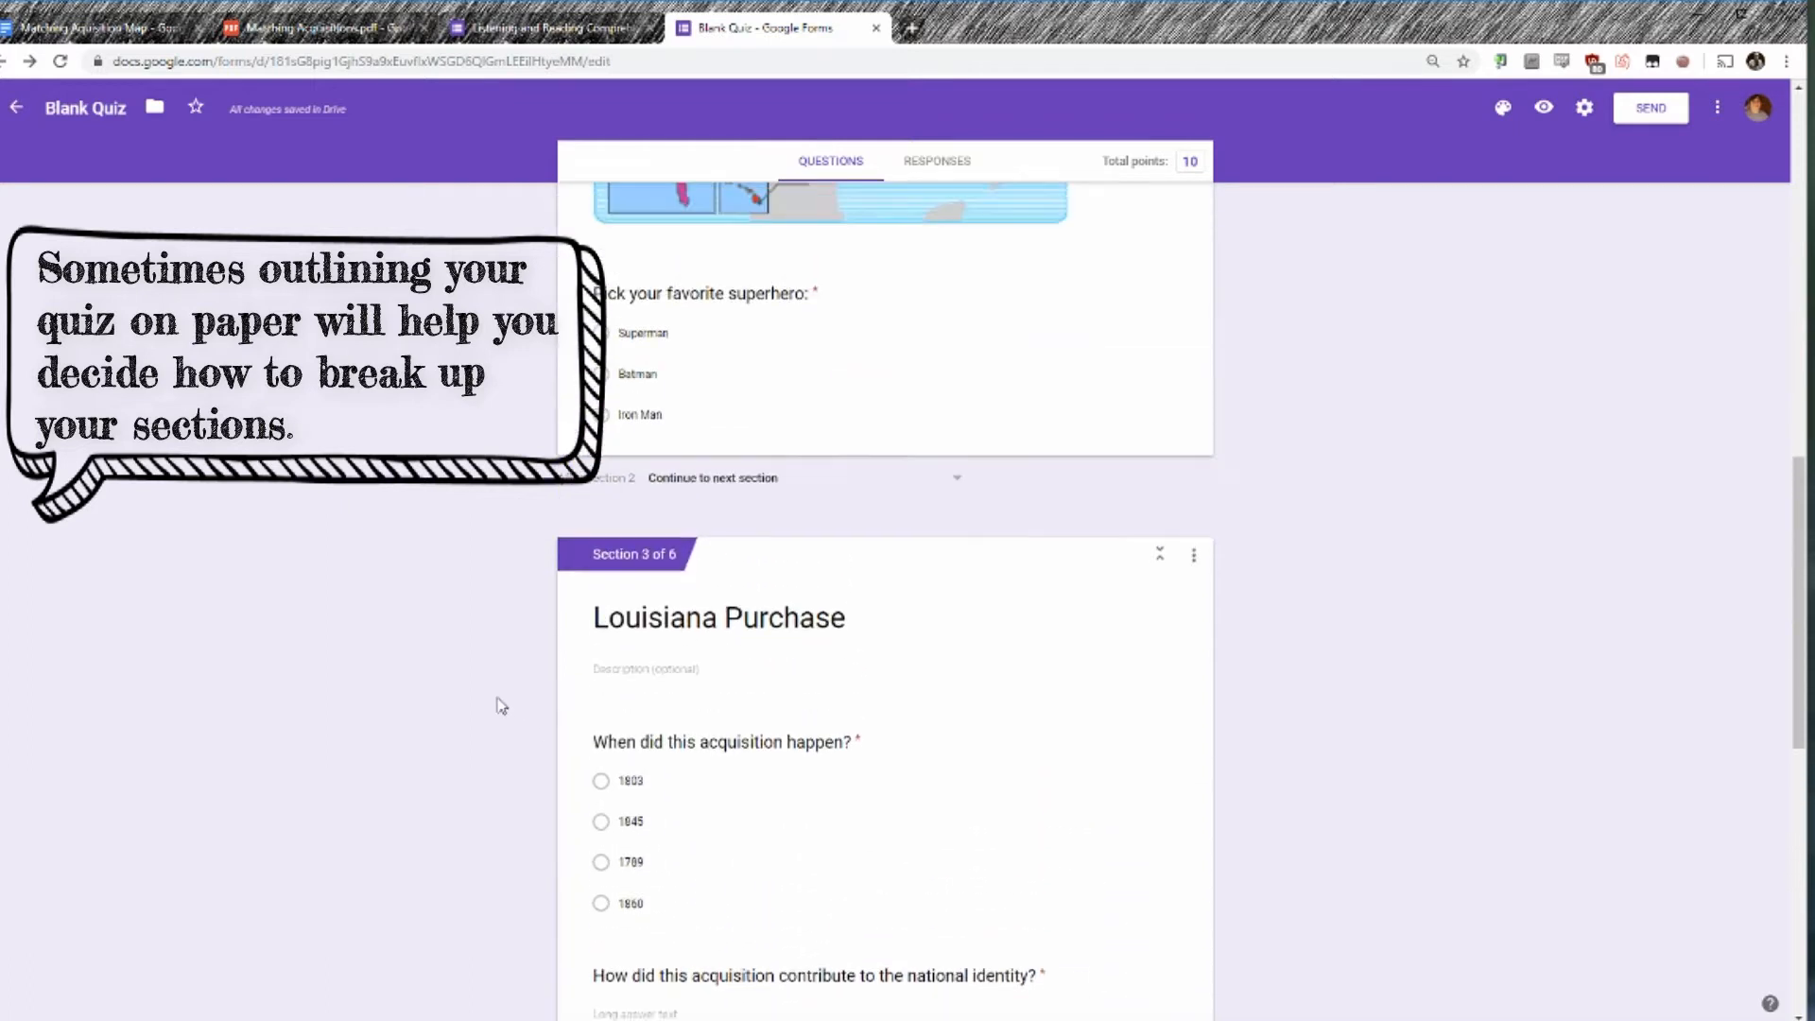
scroll(498, 700, "down", 5)
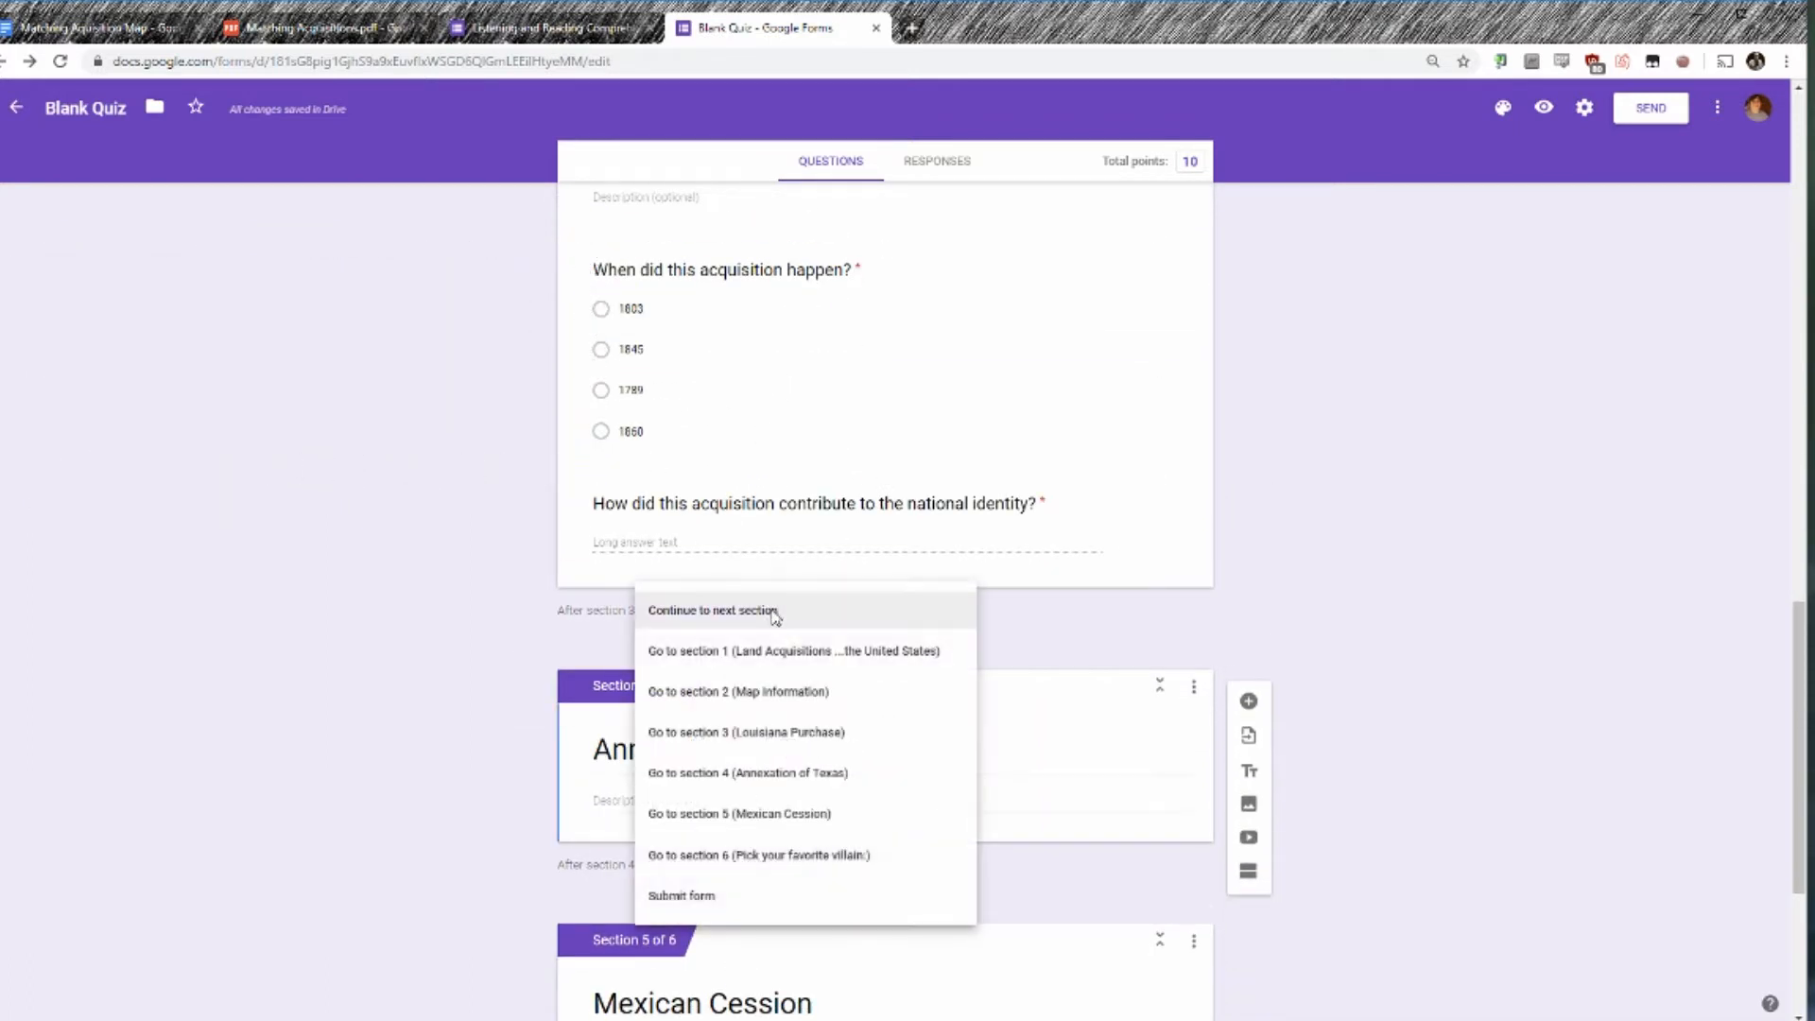
left_click(773, 613)
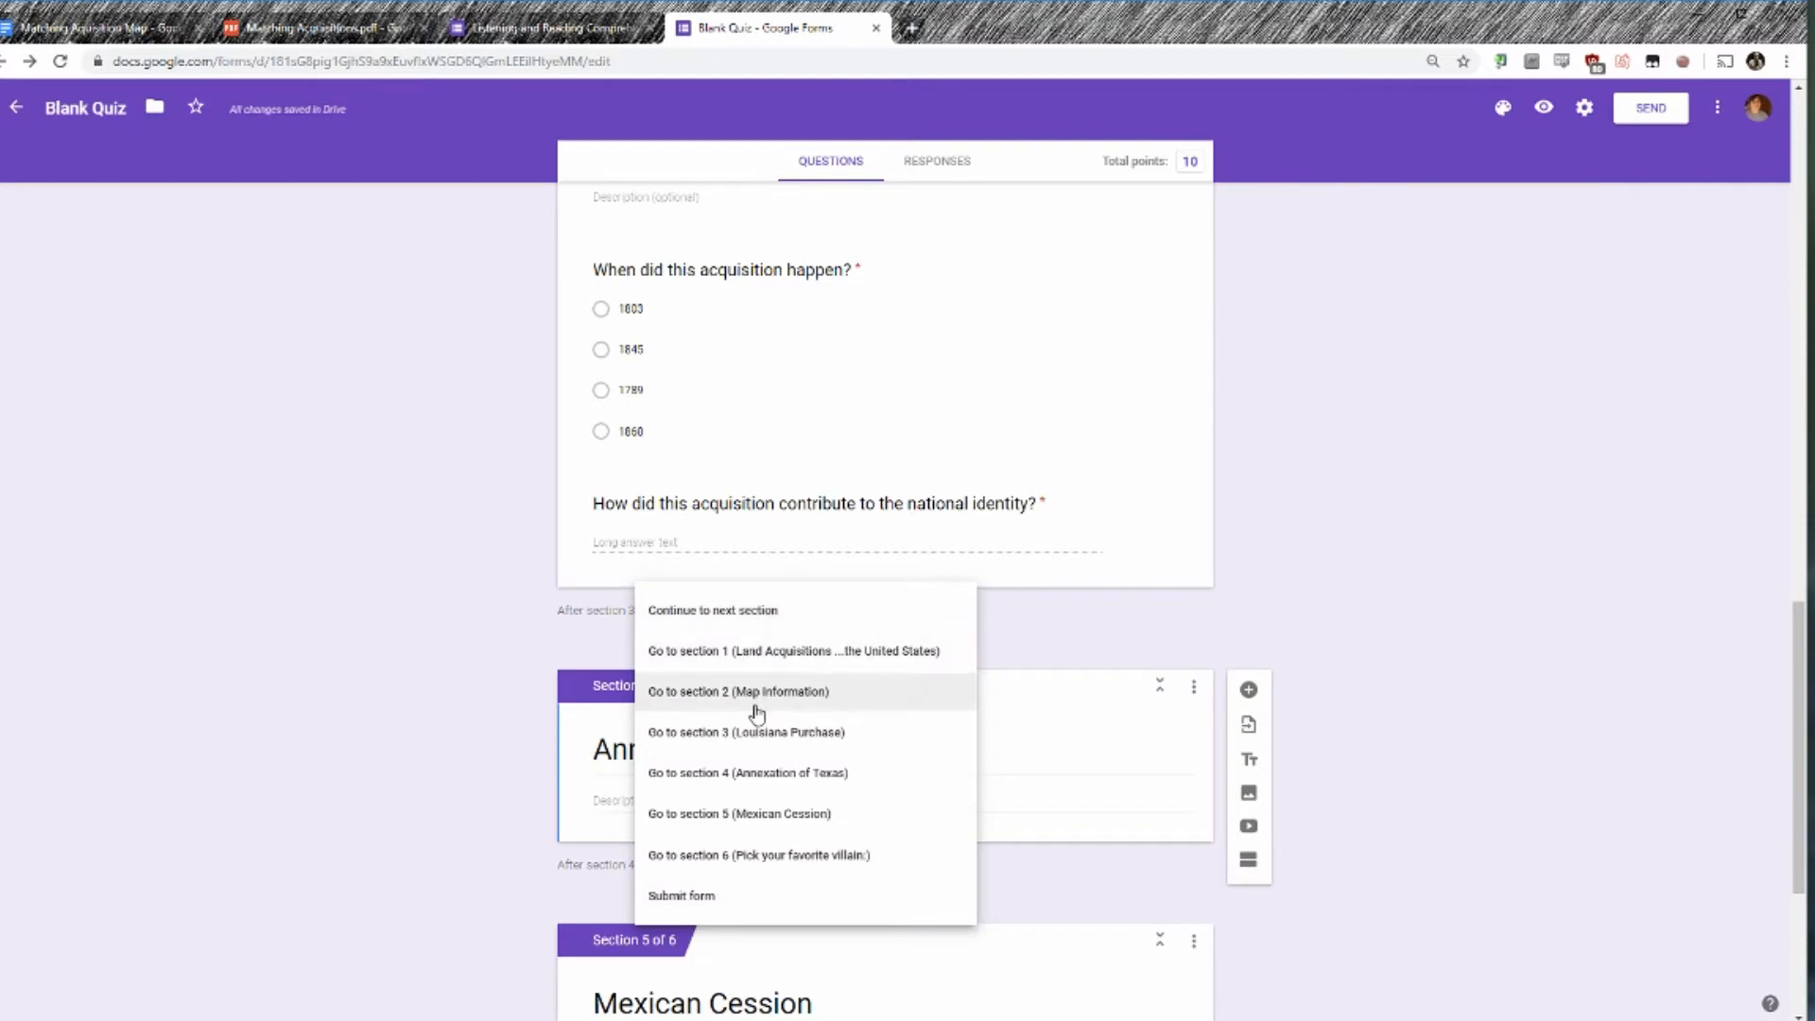
left_click(762, 858)
Review the quiz from the class period and password questions through the acquisition sections, checking where each section leads.
scroll(494, 695, "up", 9)
scroll(495, 711, "up", 9)
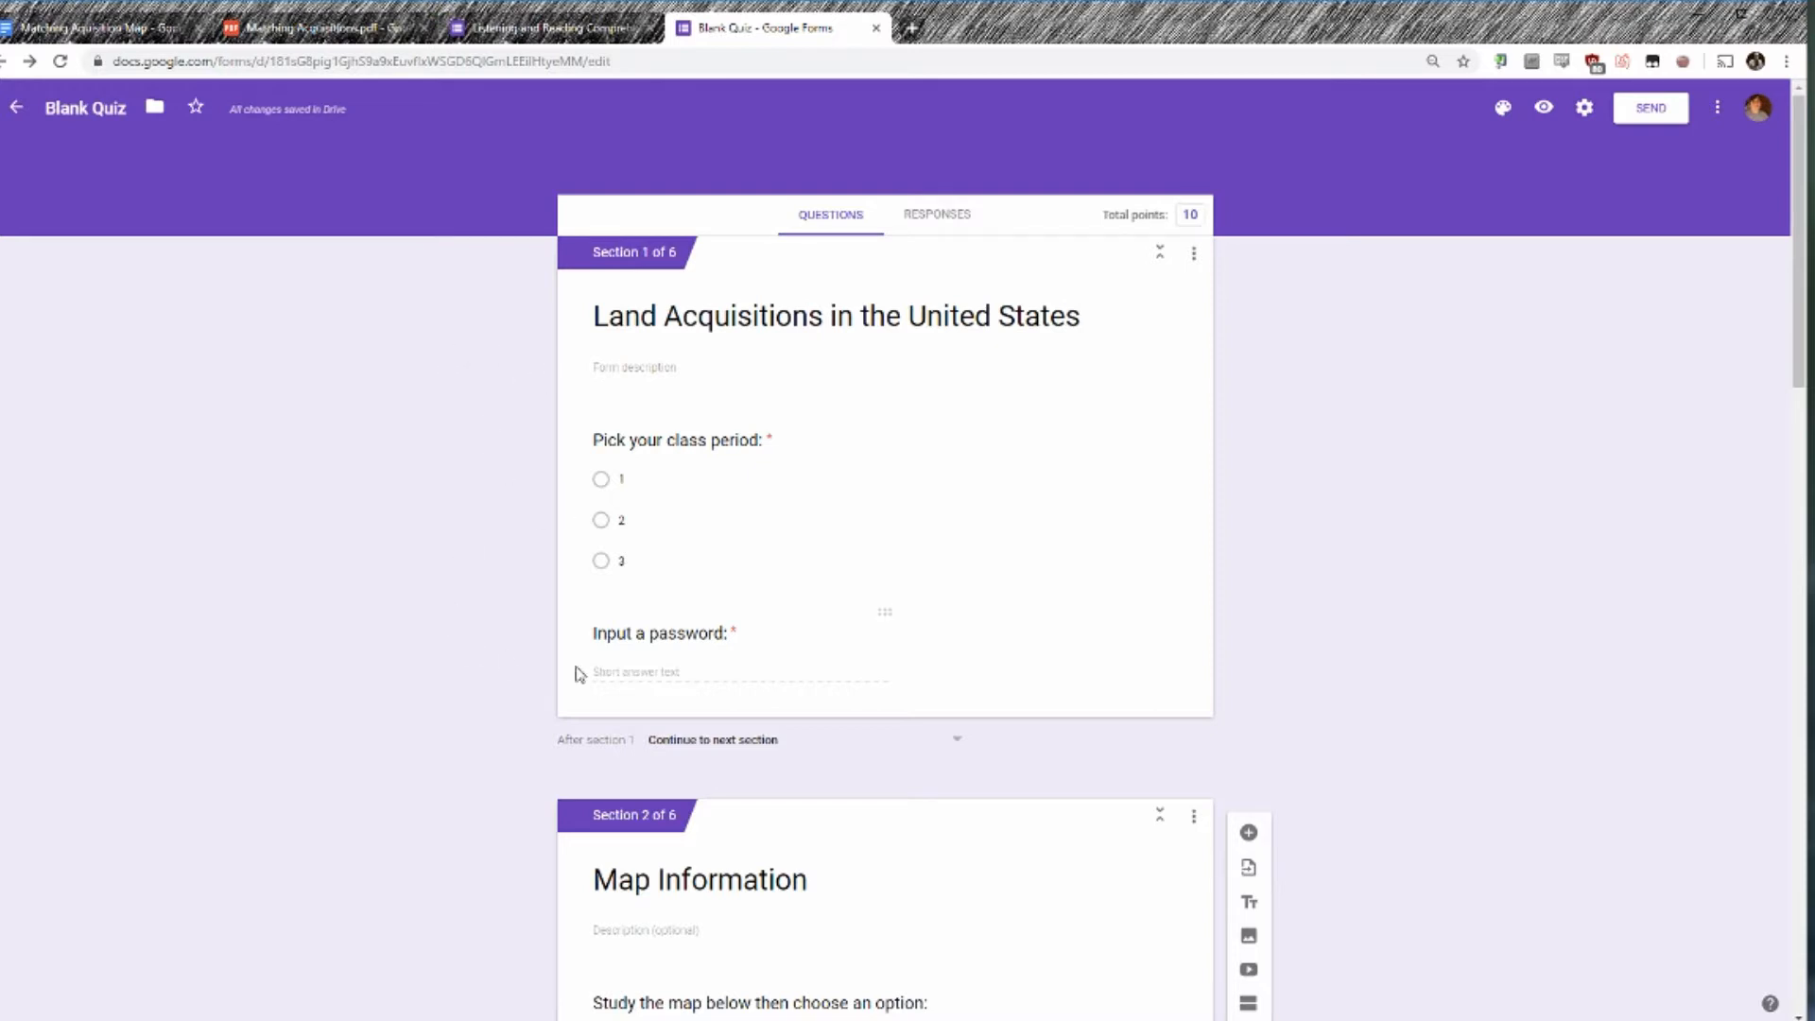
scroll(359, 596, "down", 8)
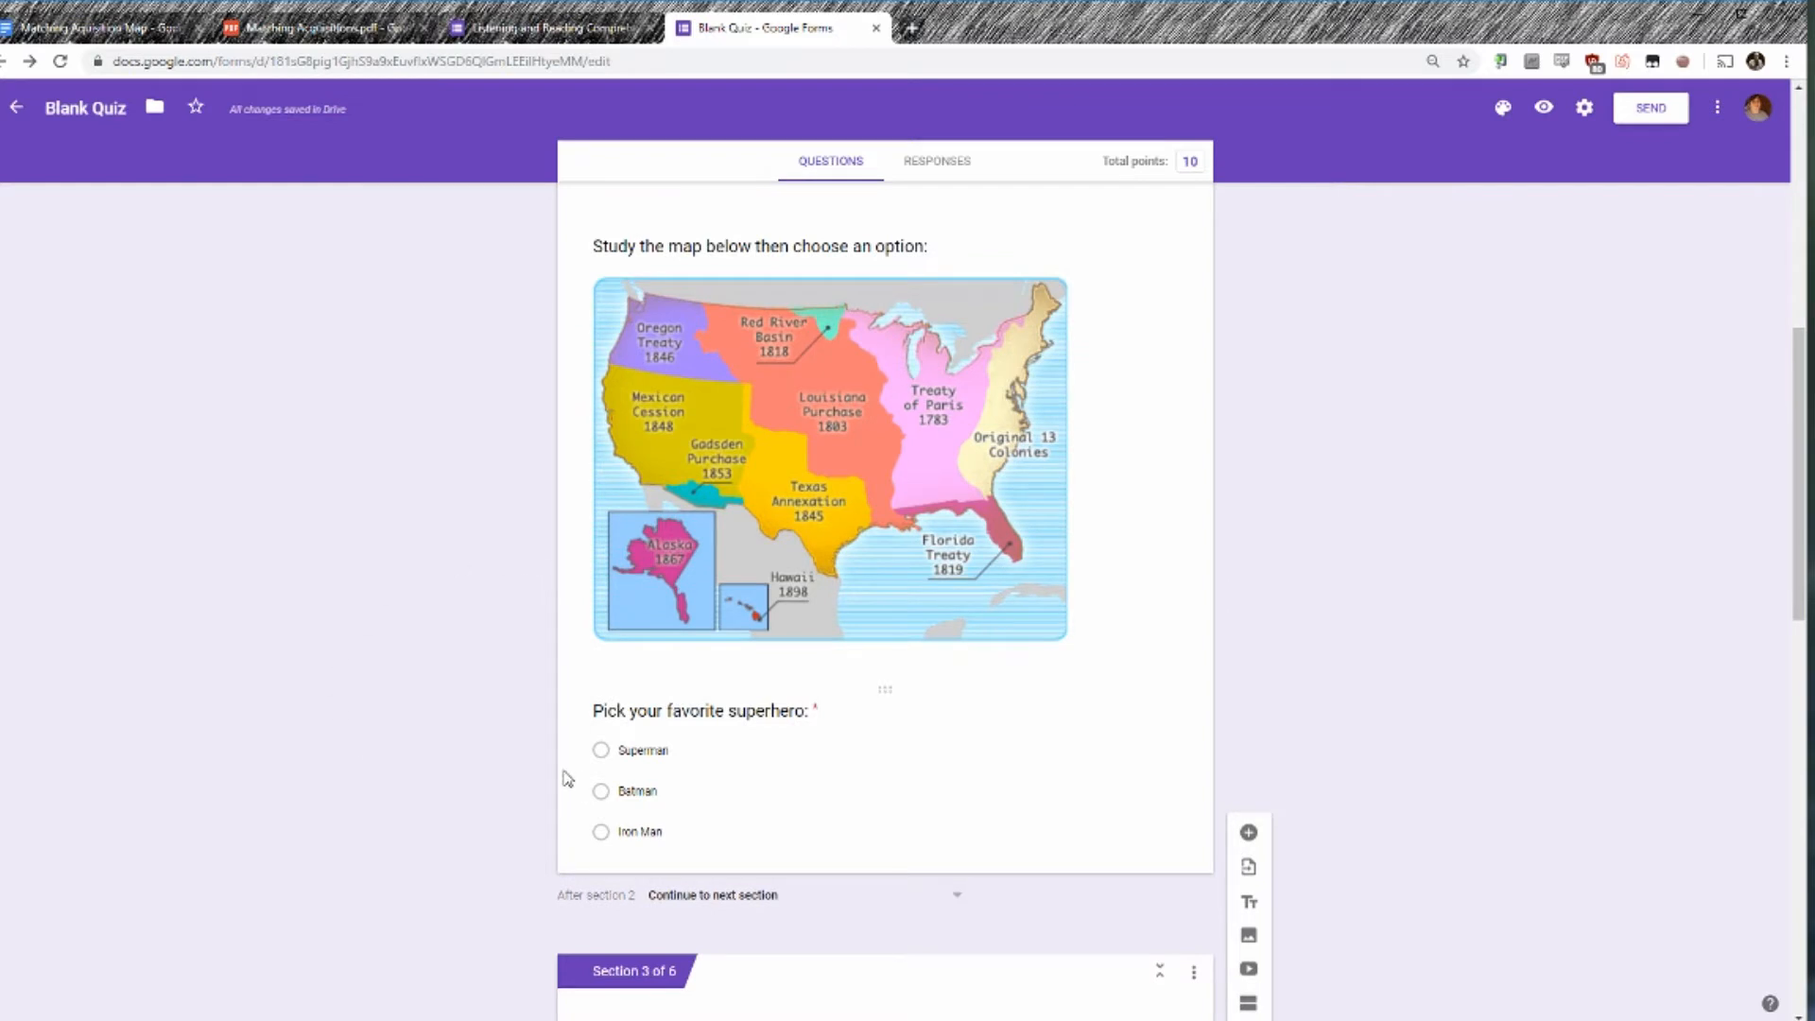
scroll(502, 766, "down", 6)
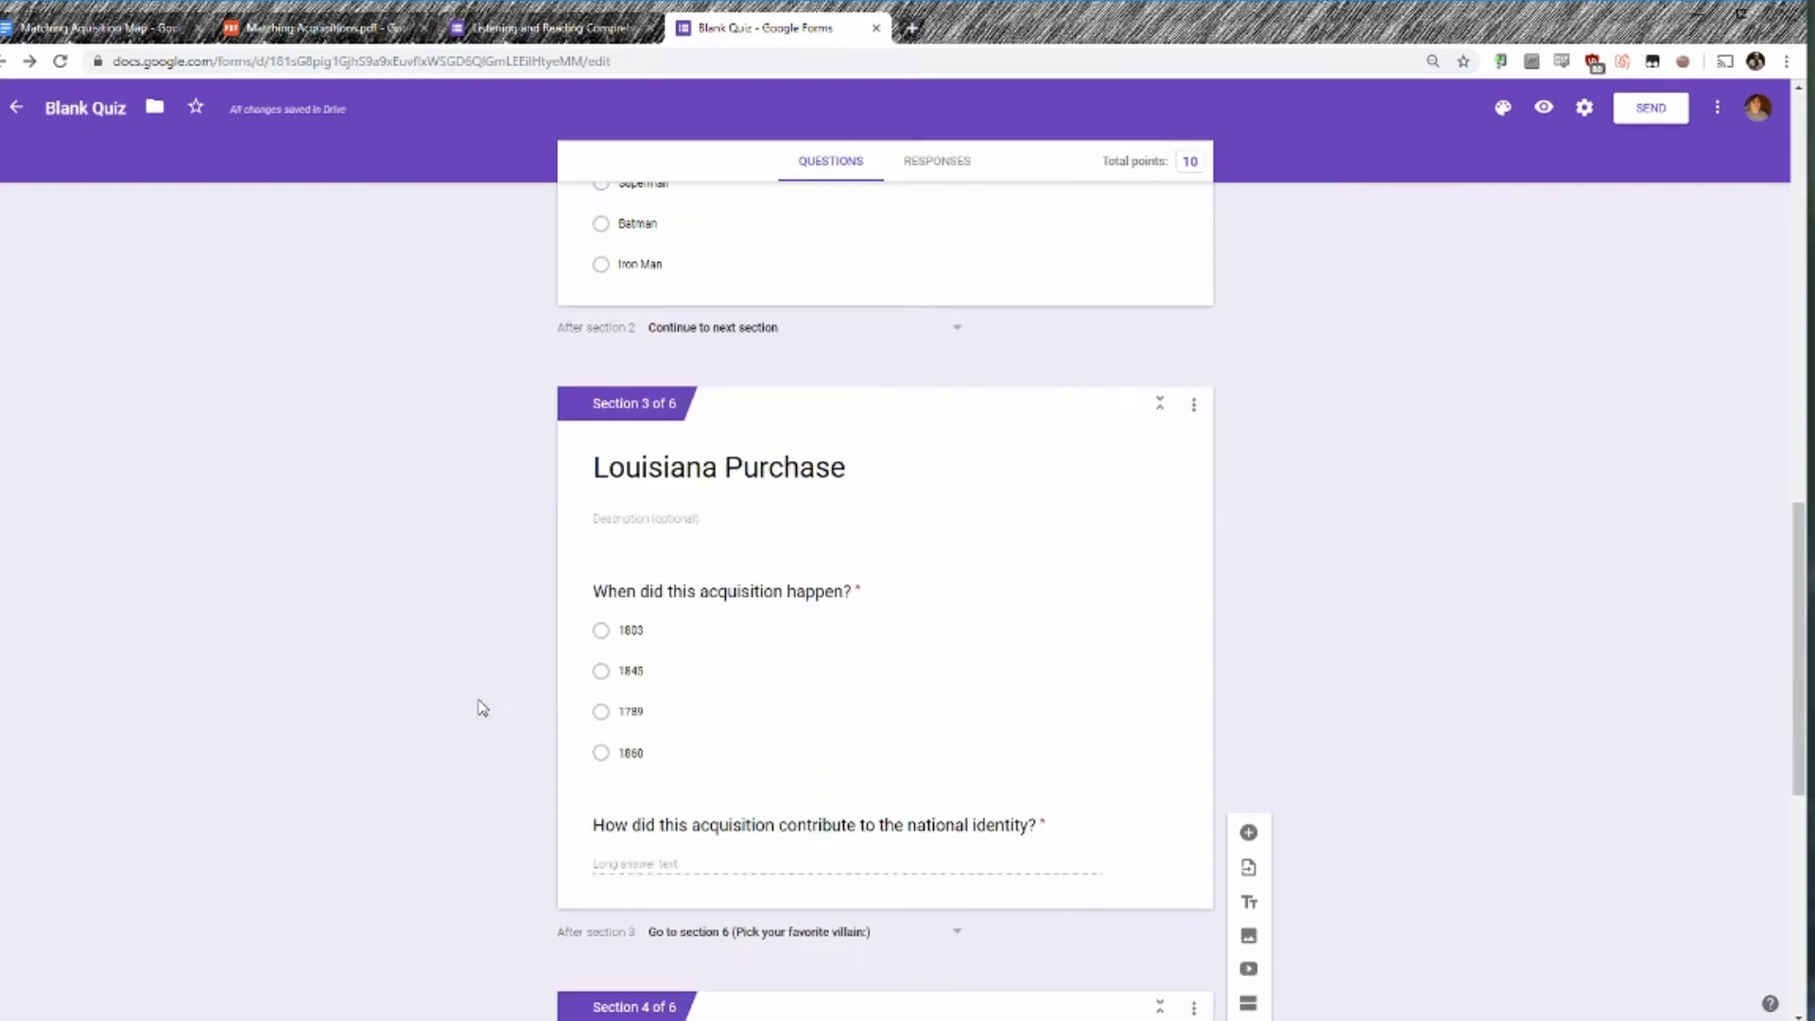
scroll(497, 586, "up", 2)
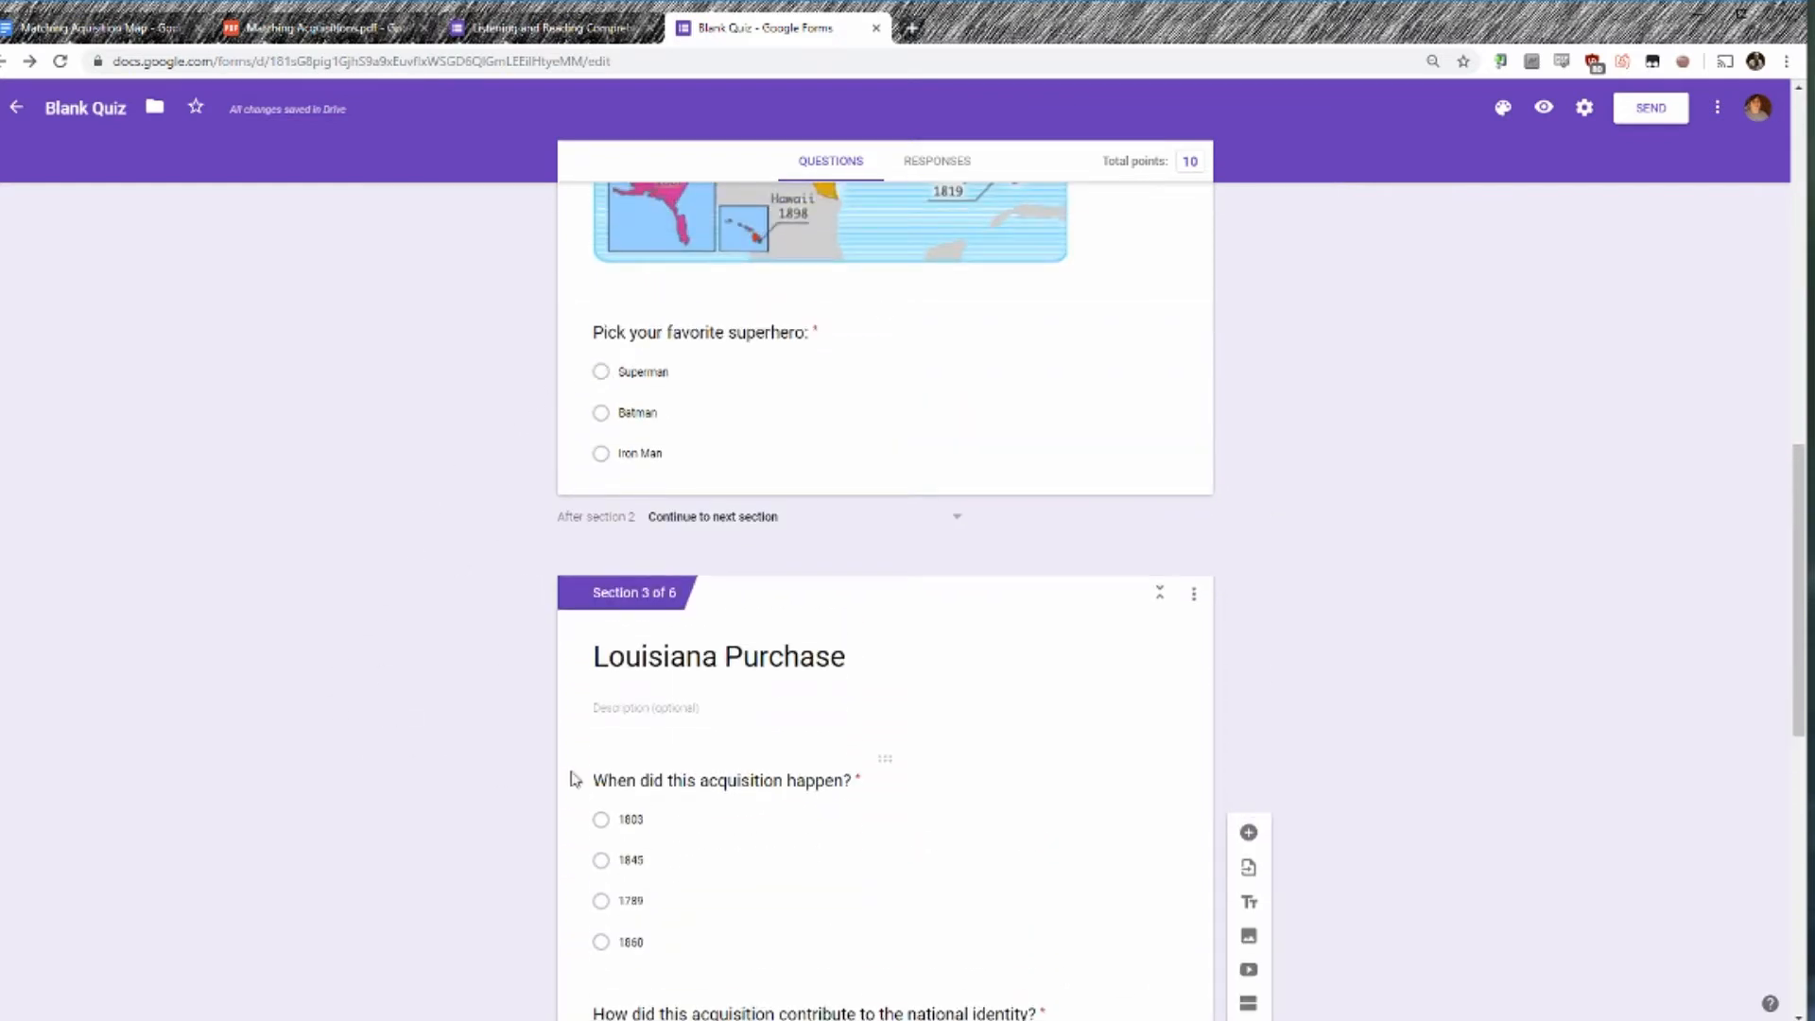
scroll(510, 693, "down", 4)
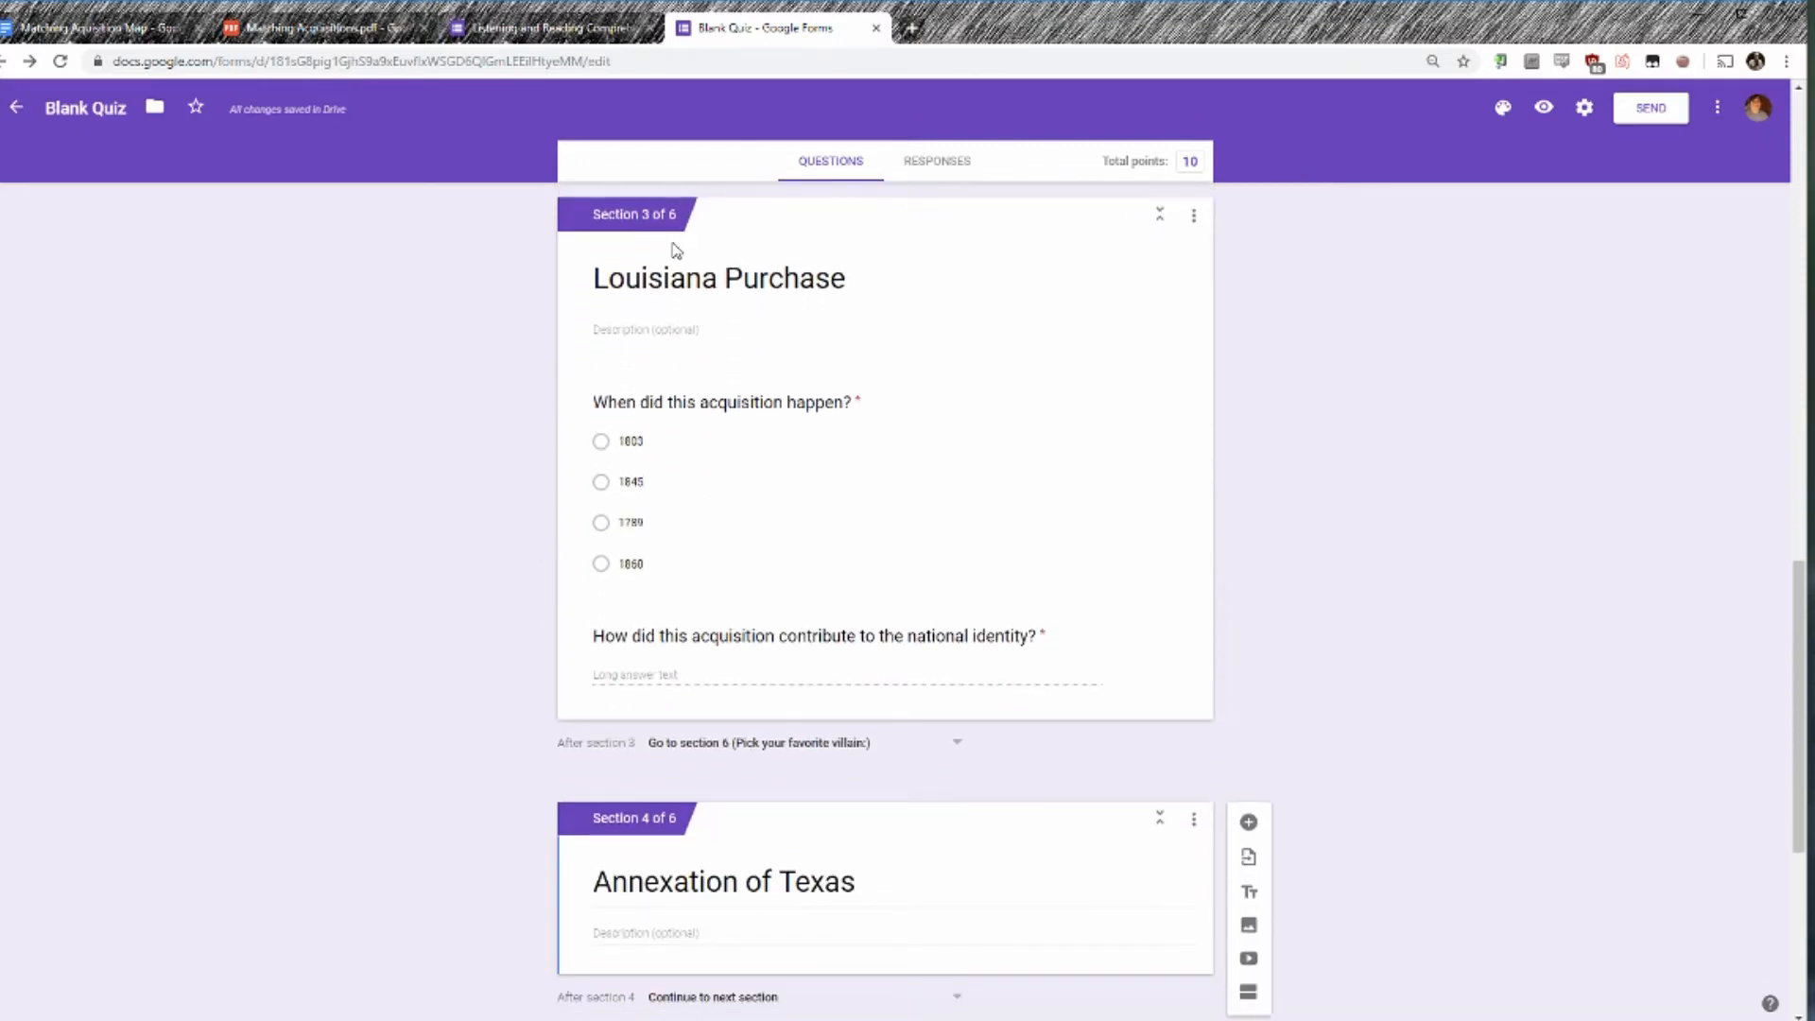
scroll(373, 650, "down", 2)
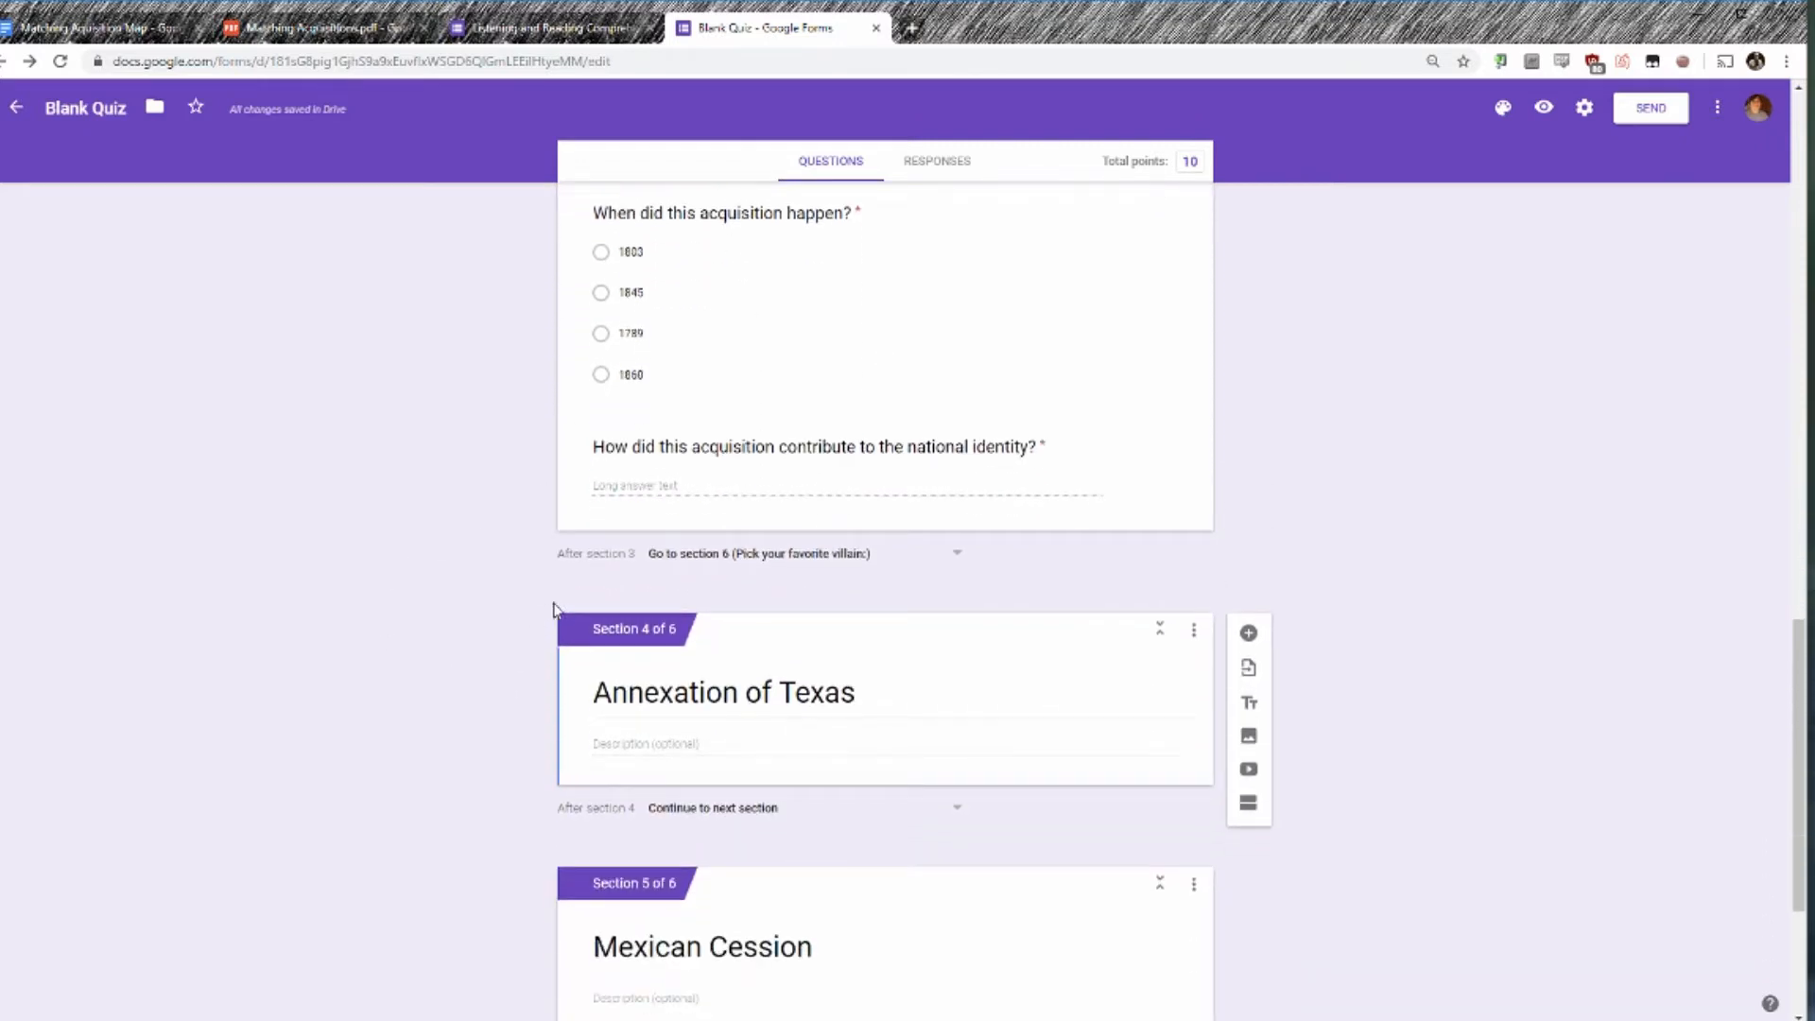
scroll(374, 598, "down", 3)
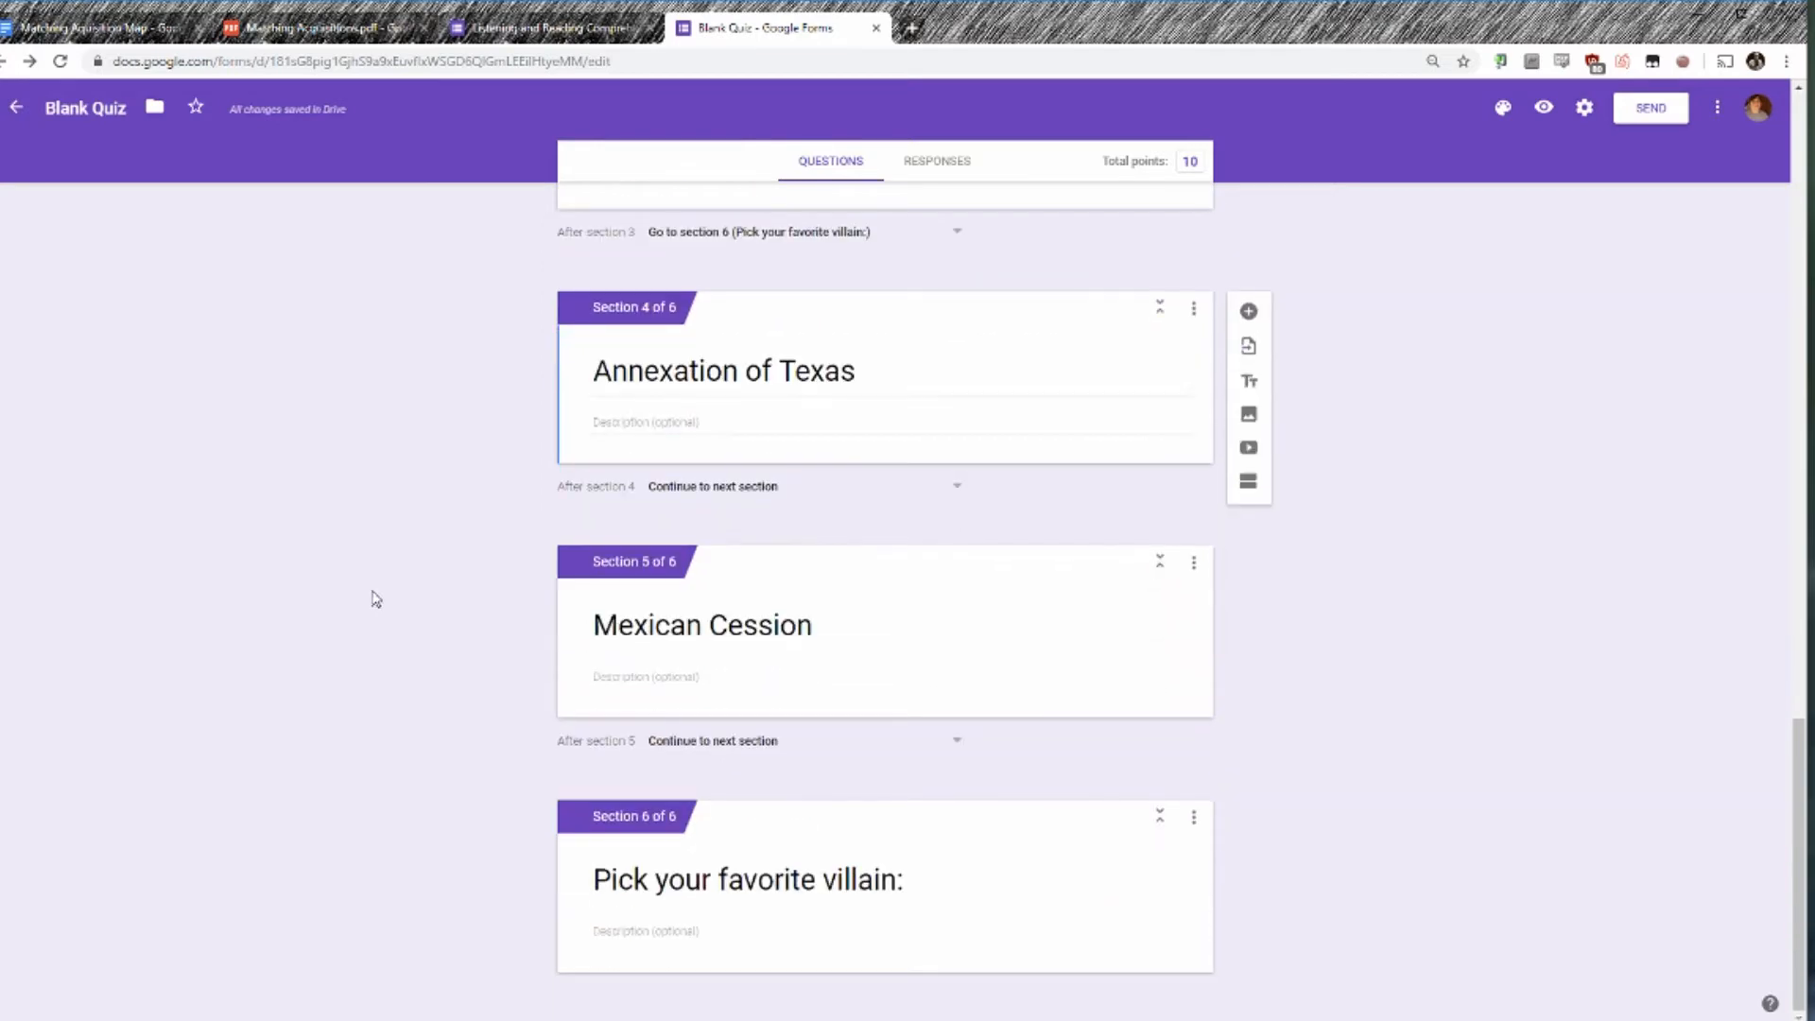
scroll(384, 605, "up", 6)
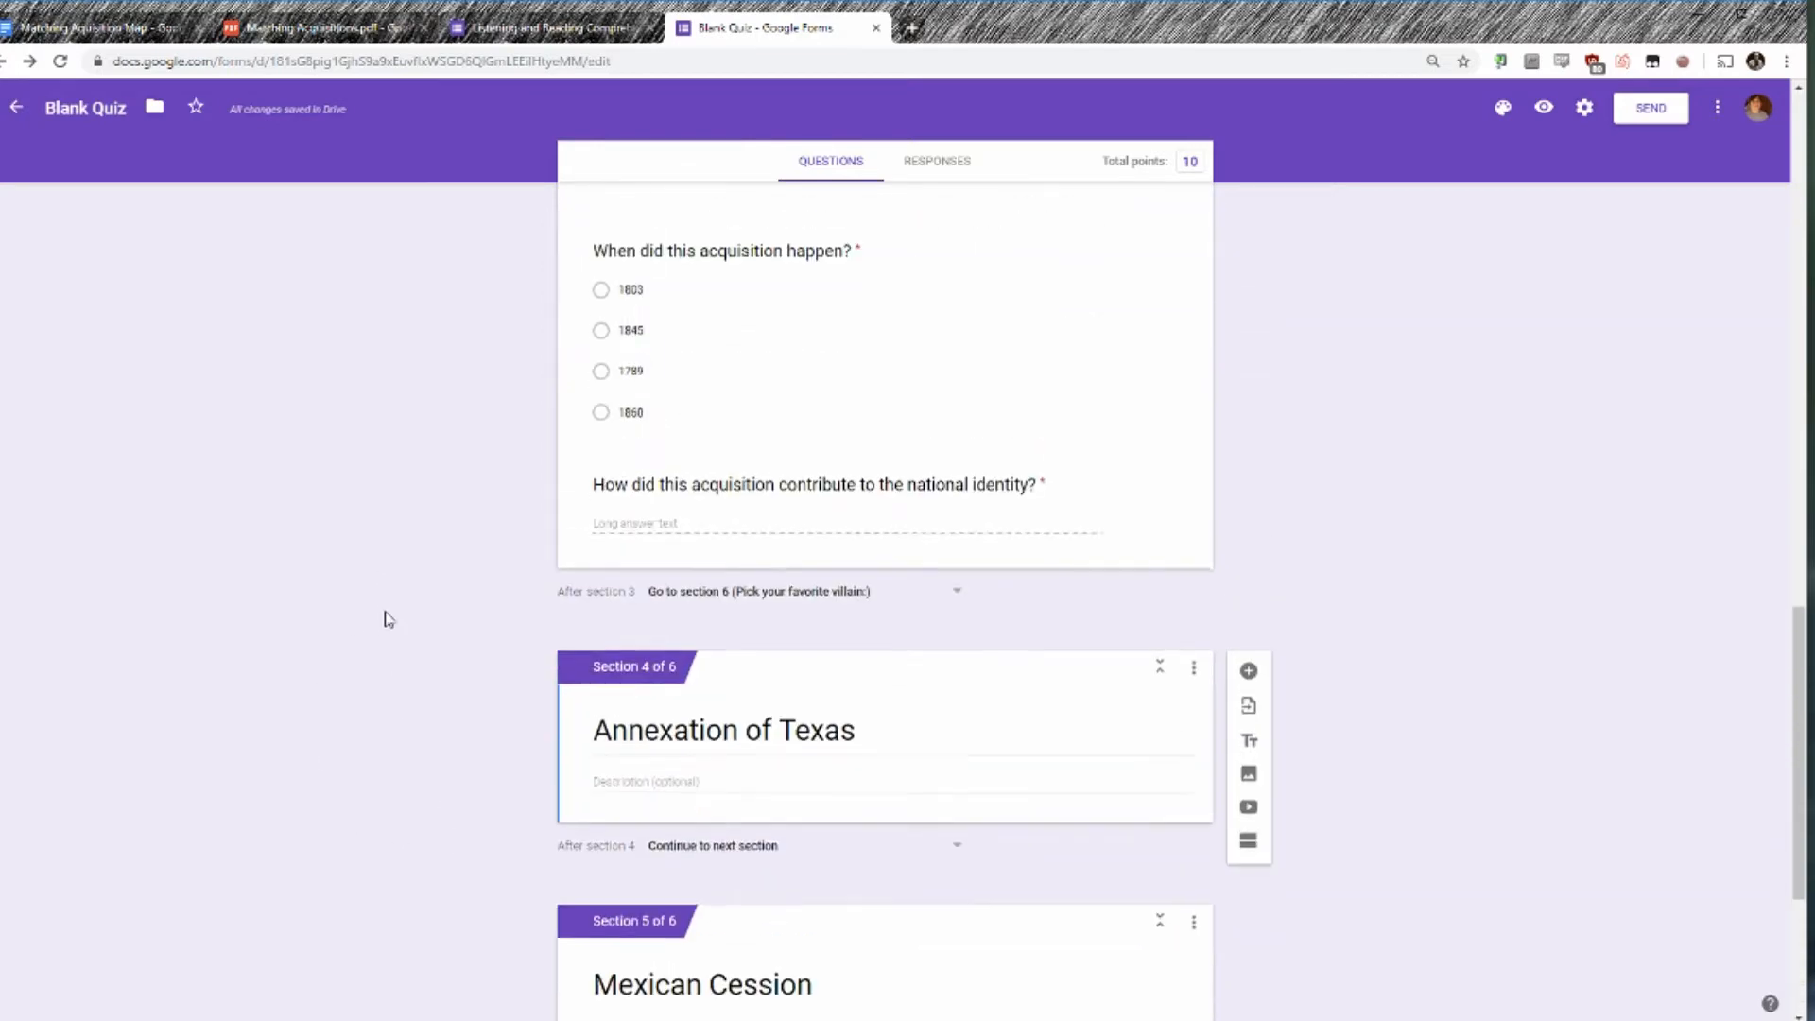
scroll(438, 518, "down", 3)
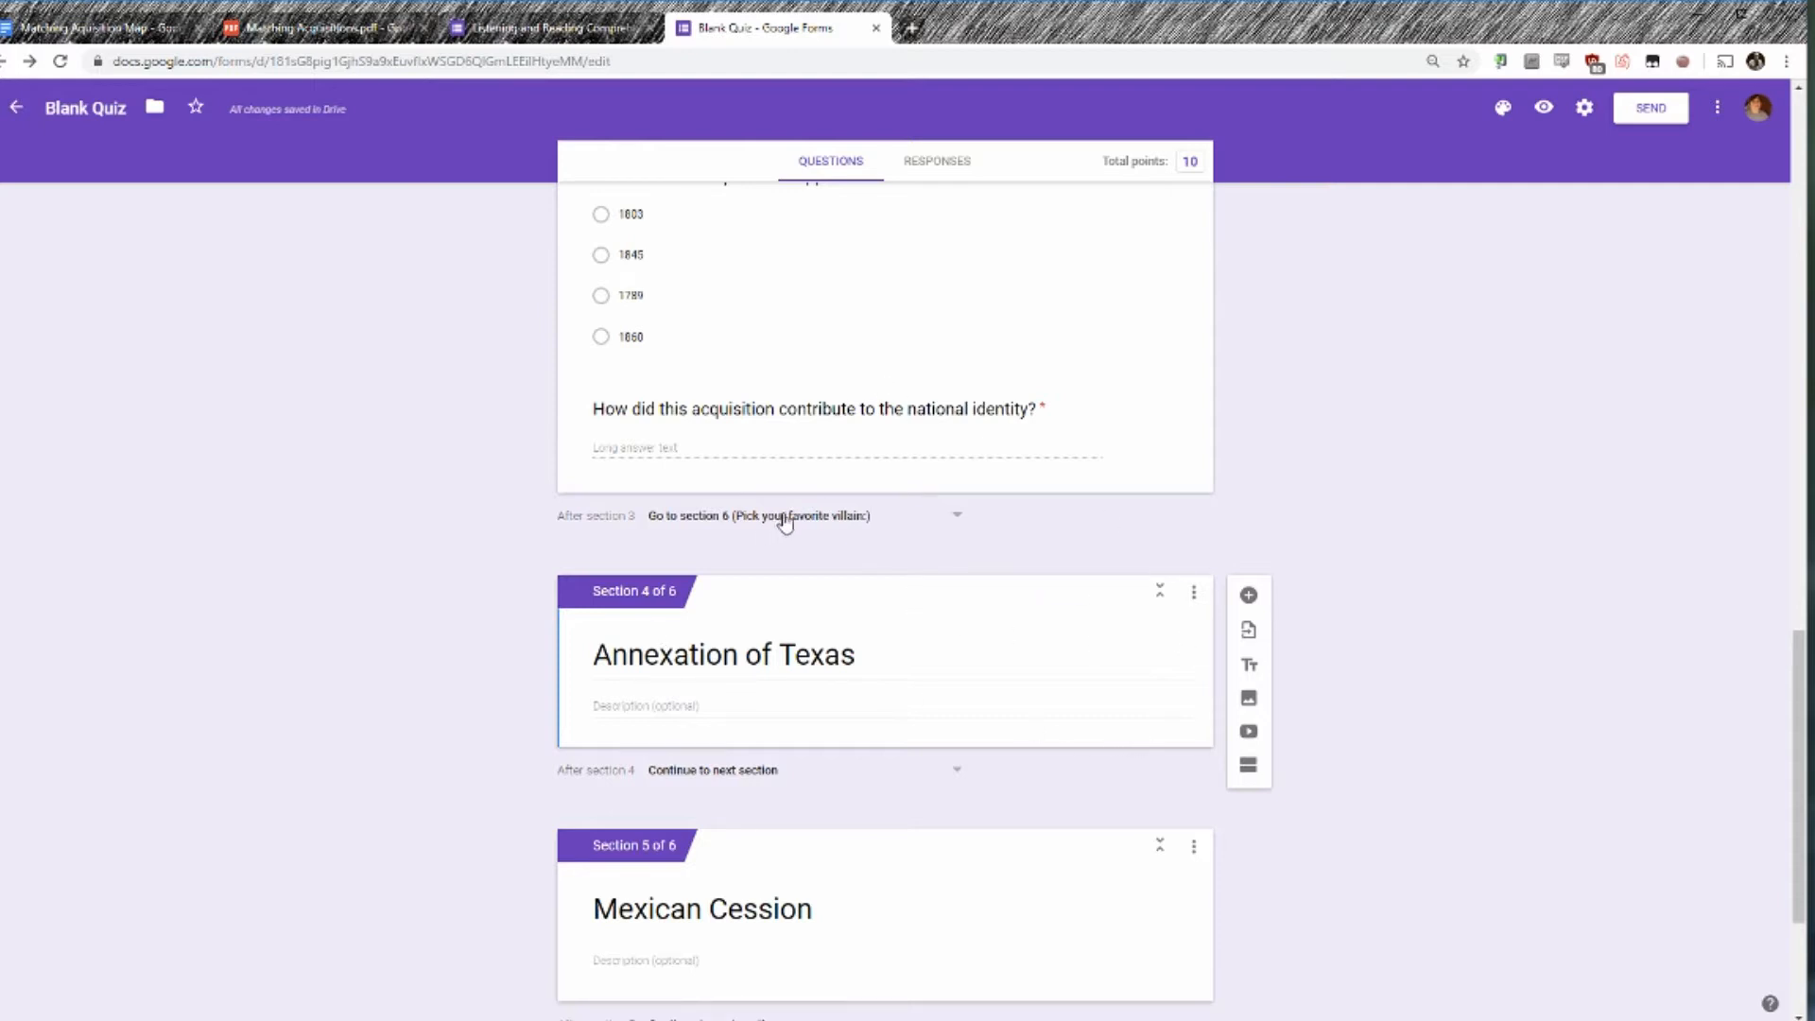
scroll(721, 343, "up", 2)
scroll(721, 344, "up", 3)
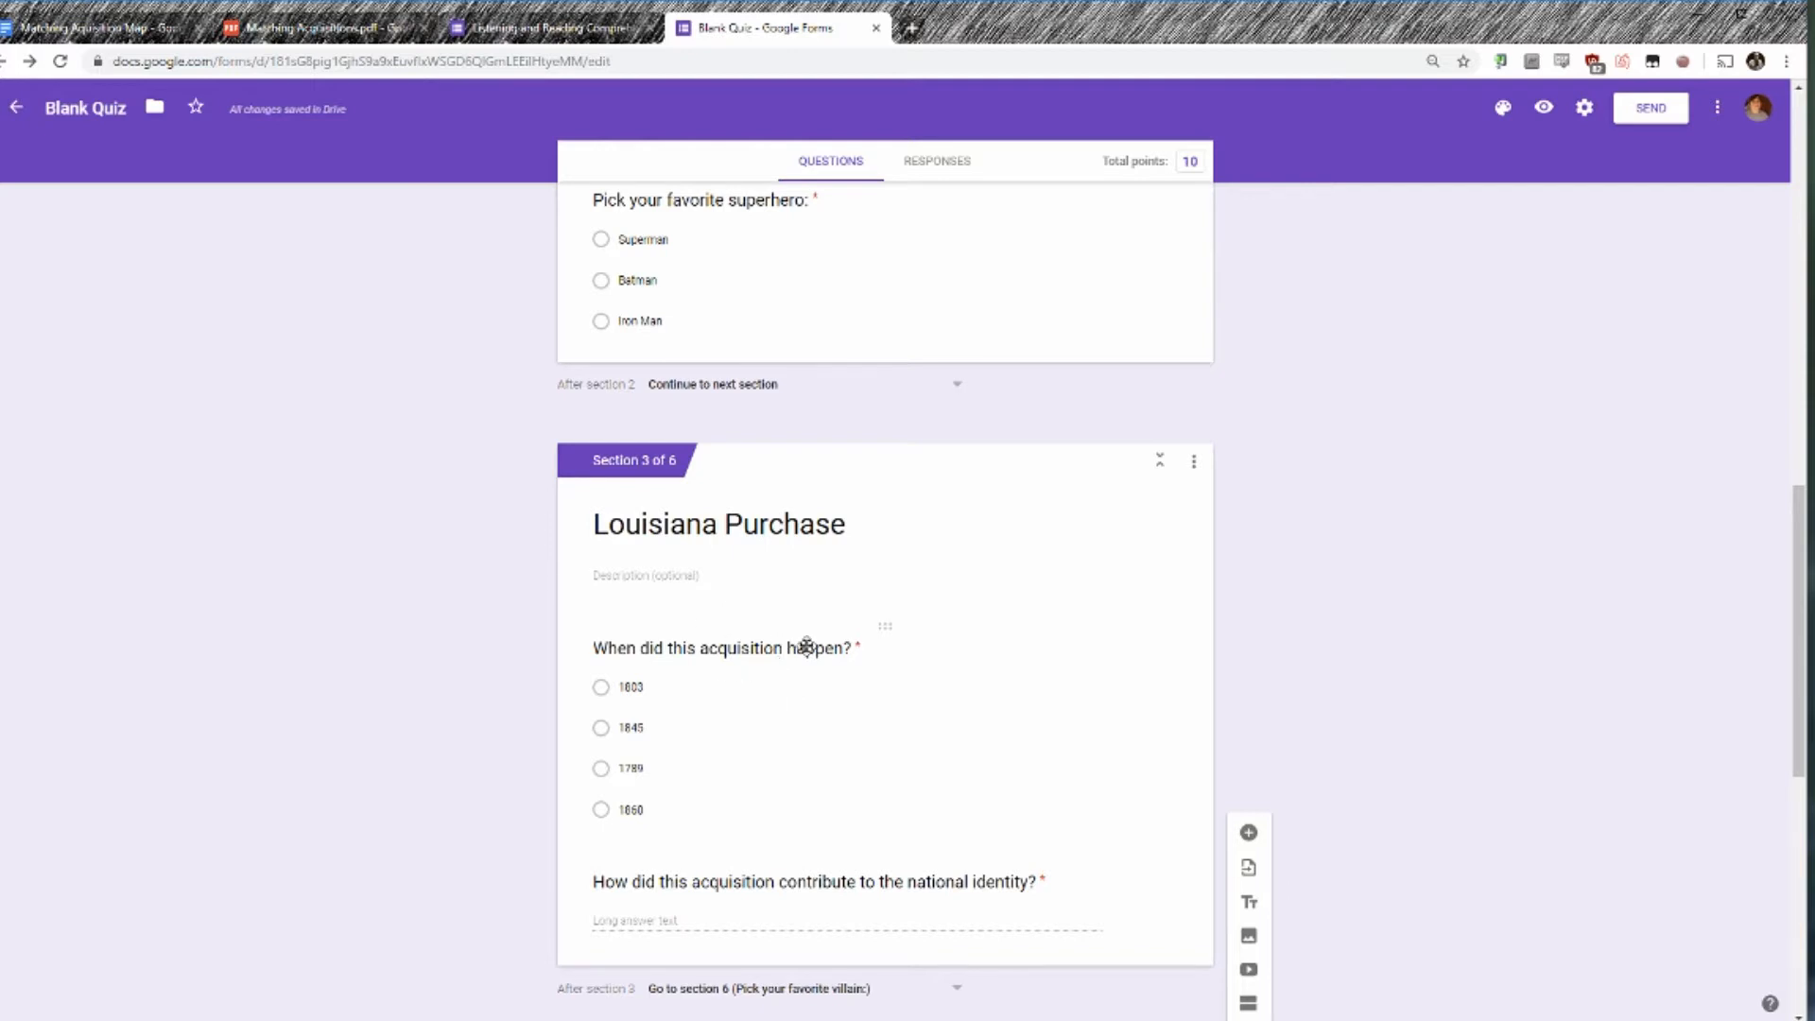
Import the acquisition date question and the national identity question from the Blank Quiz form into the Annexation of Texas section.
scroll(899, 765, "down", 3)
scroll(904, 774, "down", 2)
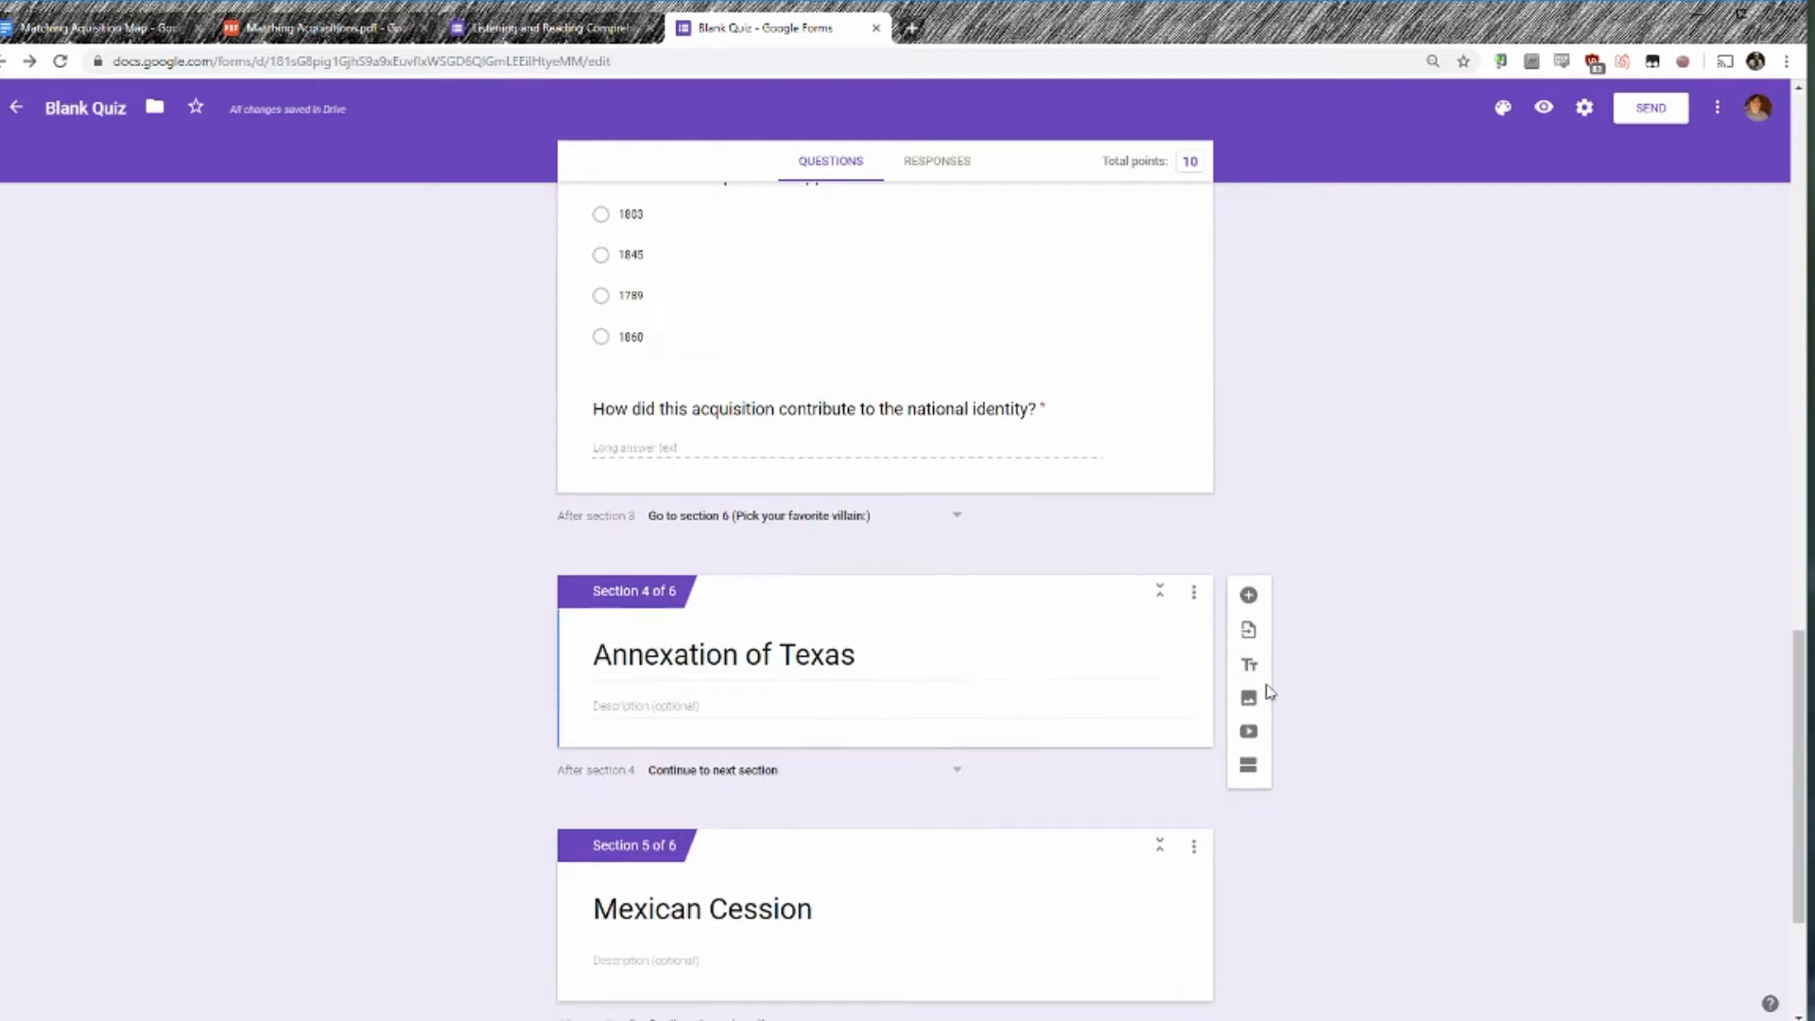
left_click(1249, 630)
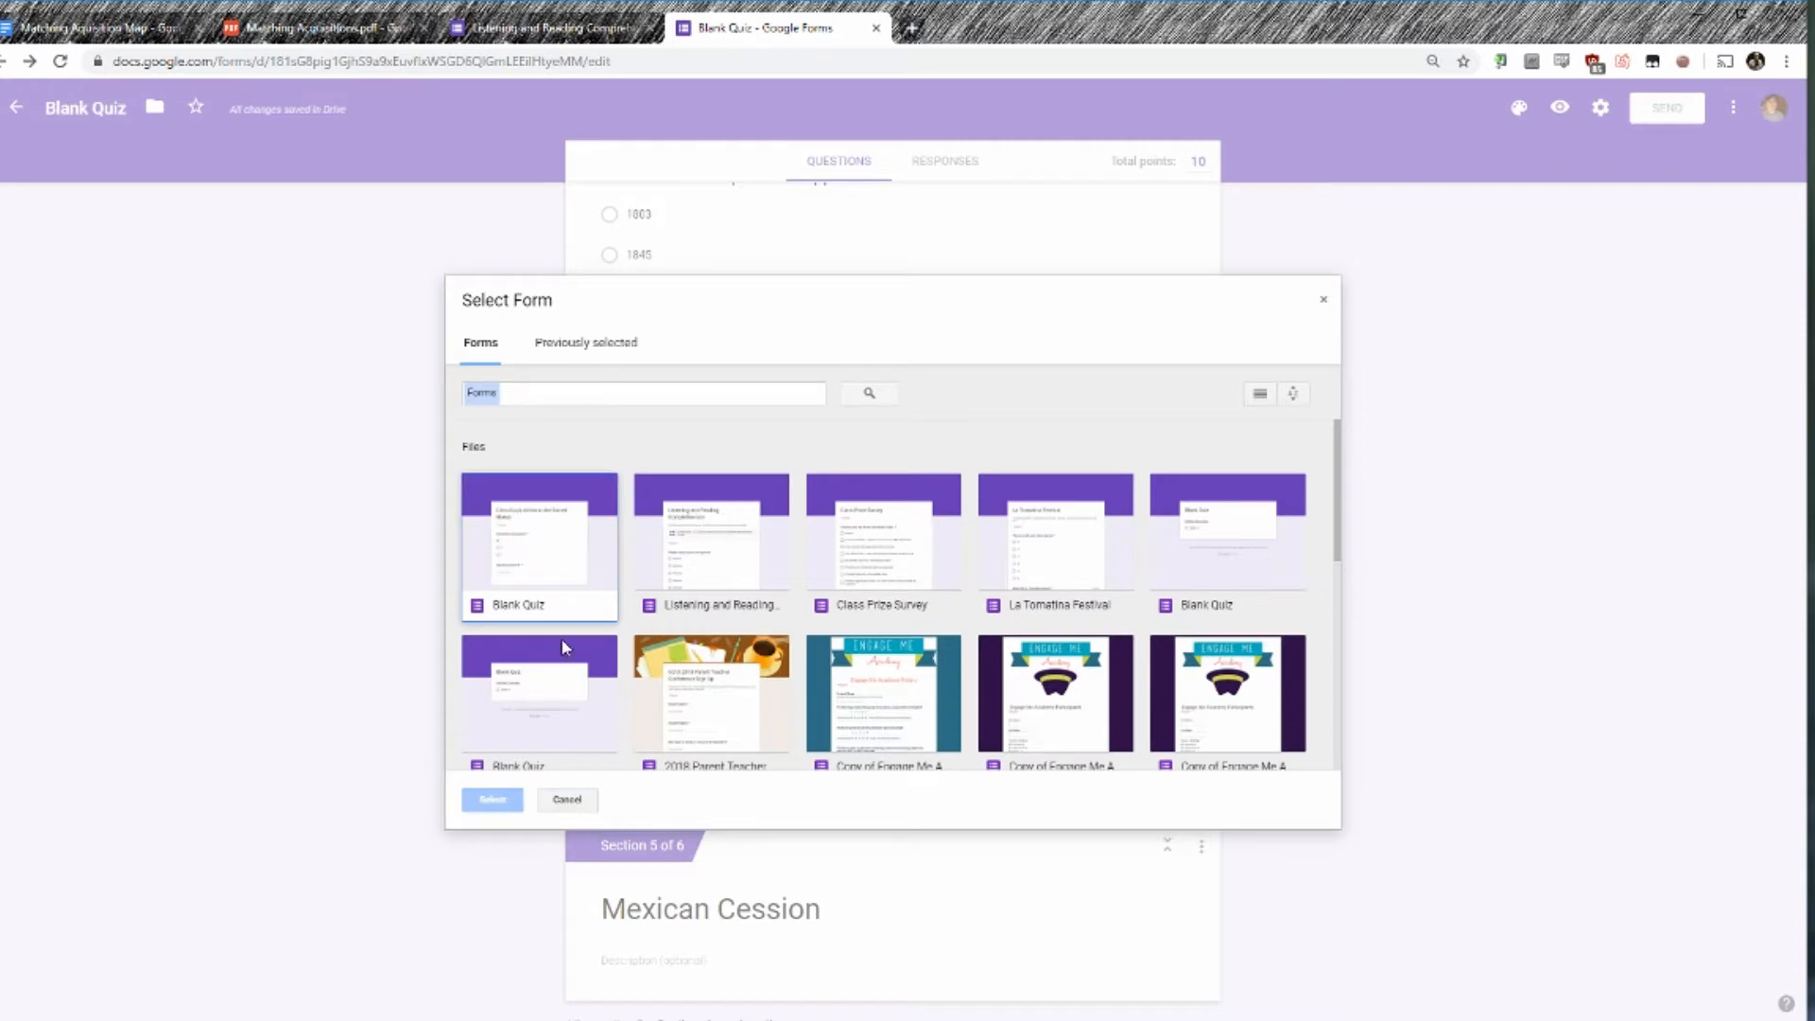
left_click(551, 590)
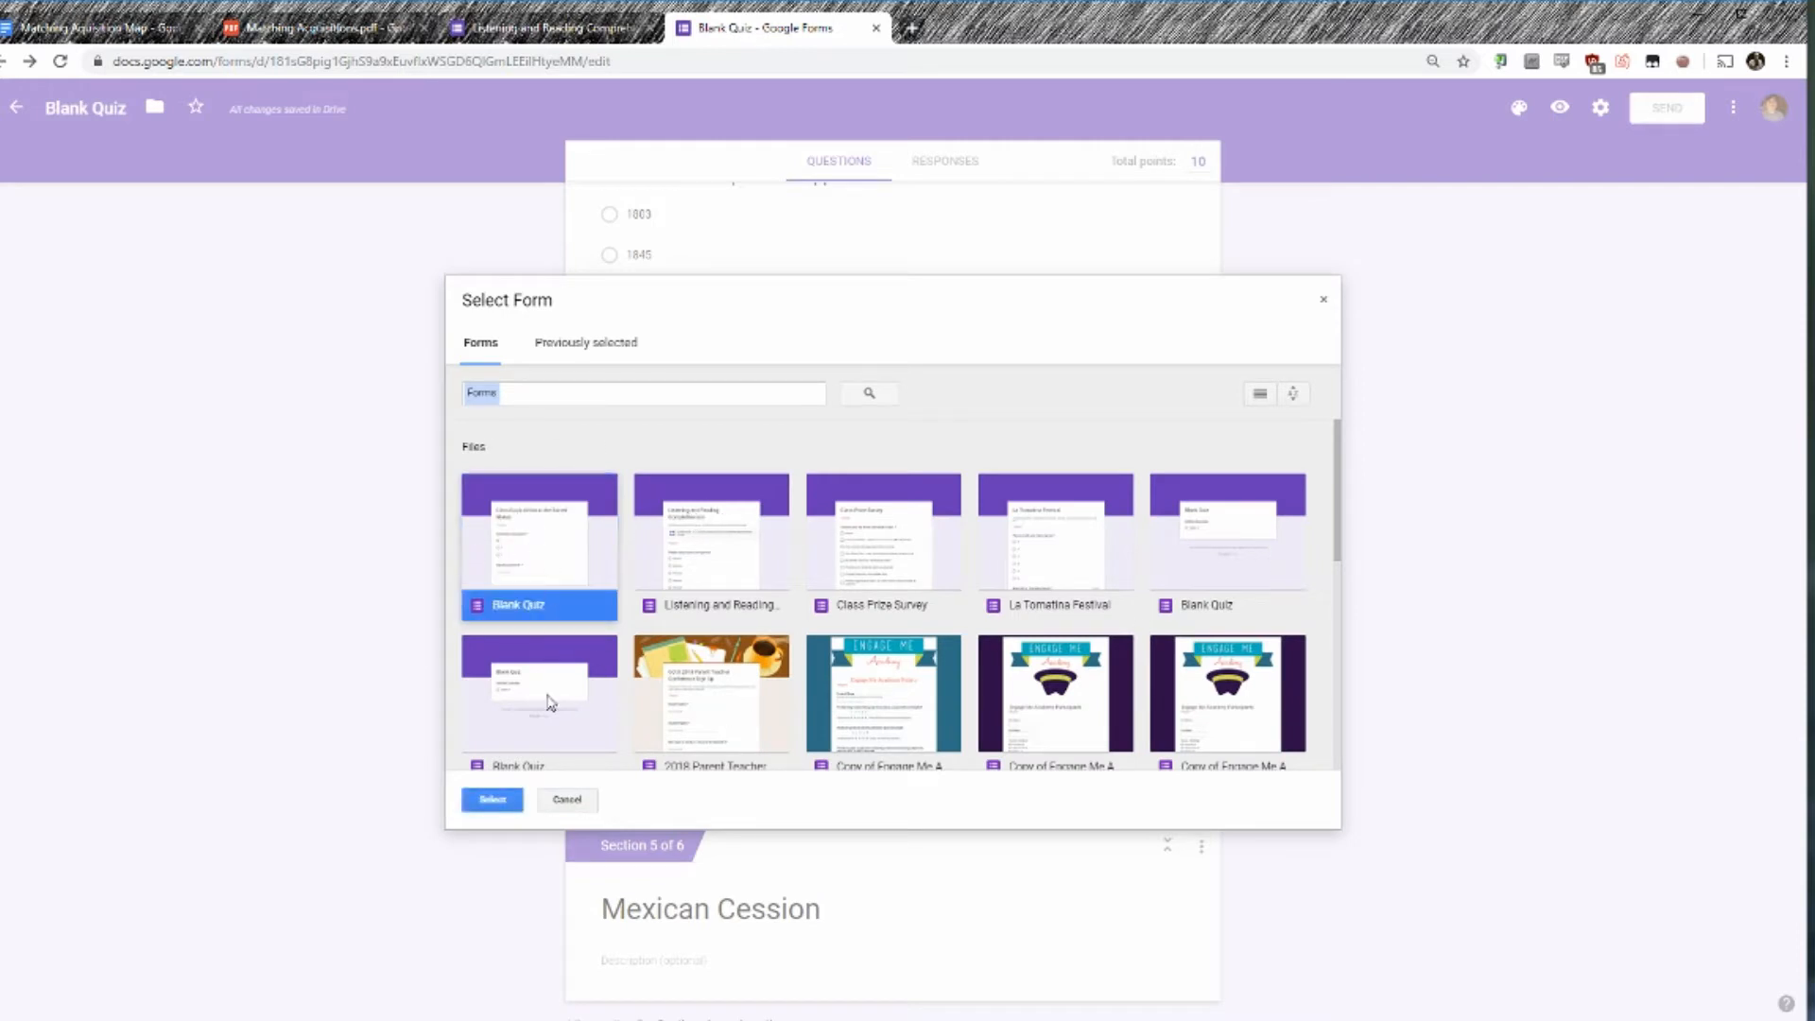
left_click(492, 800)
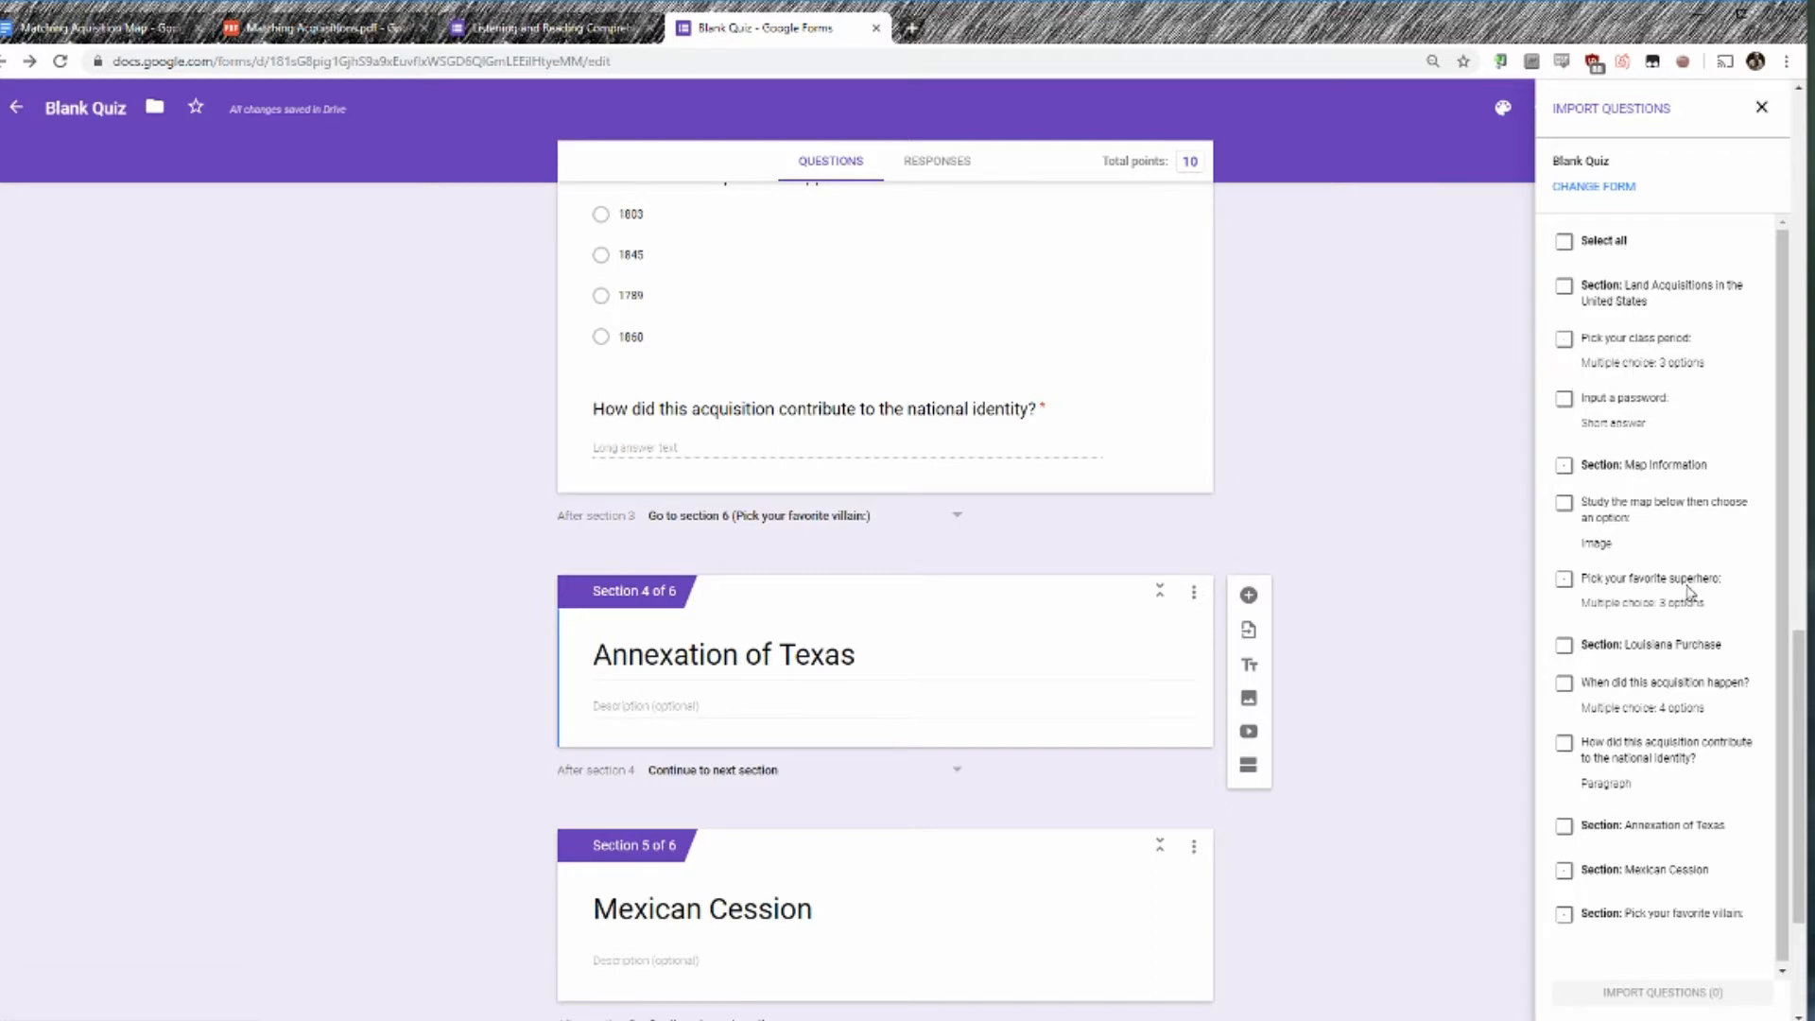
scroll(1690, 593, "down", 1)
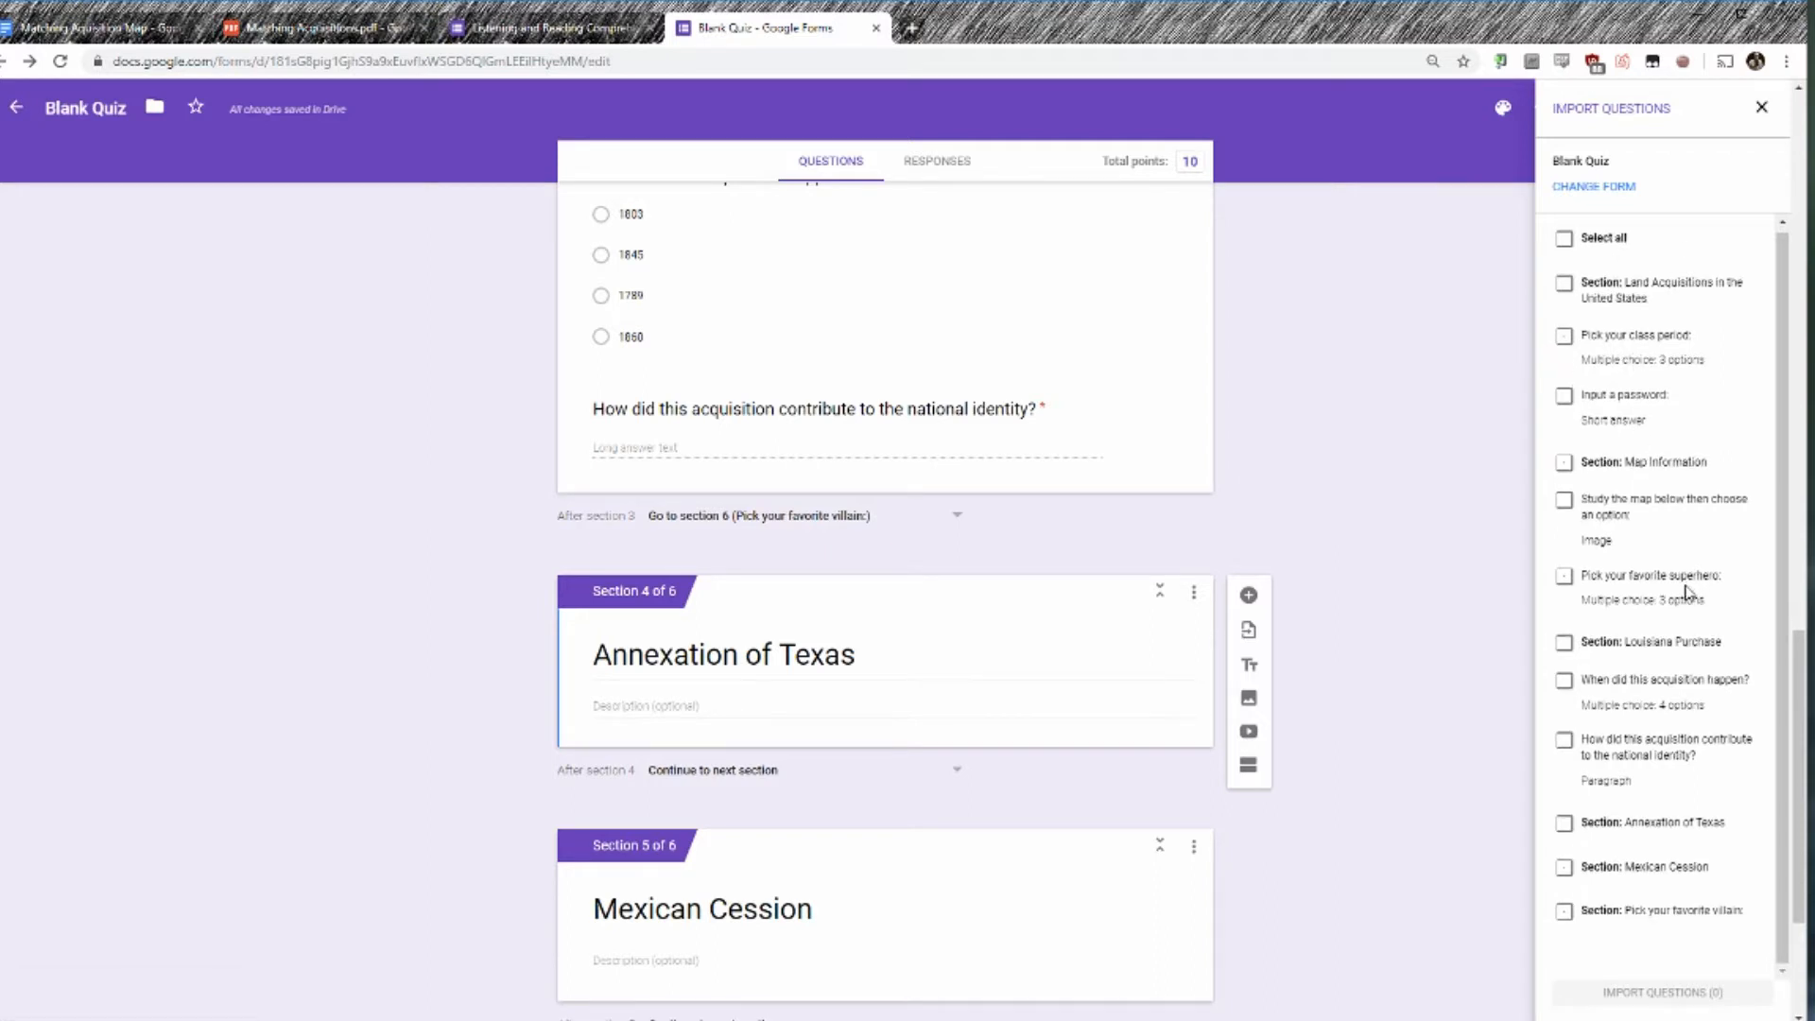
left_click(1565, 682)
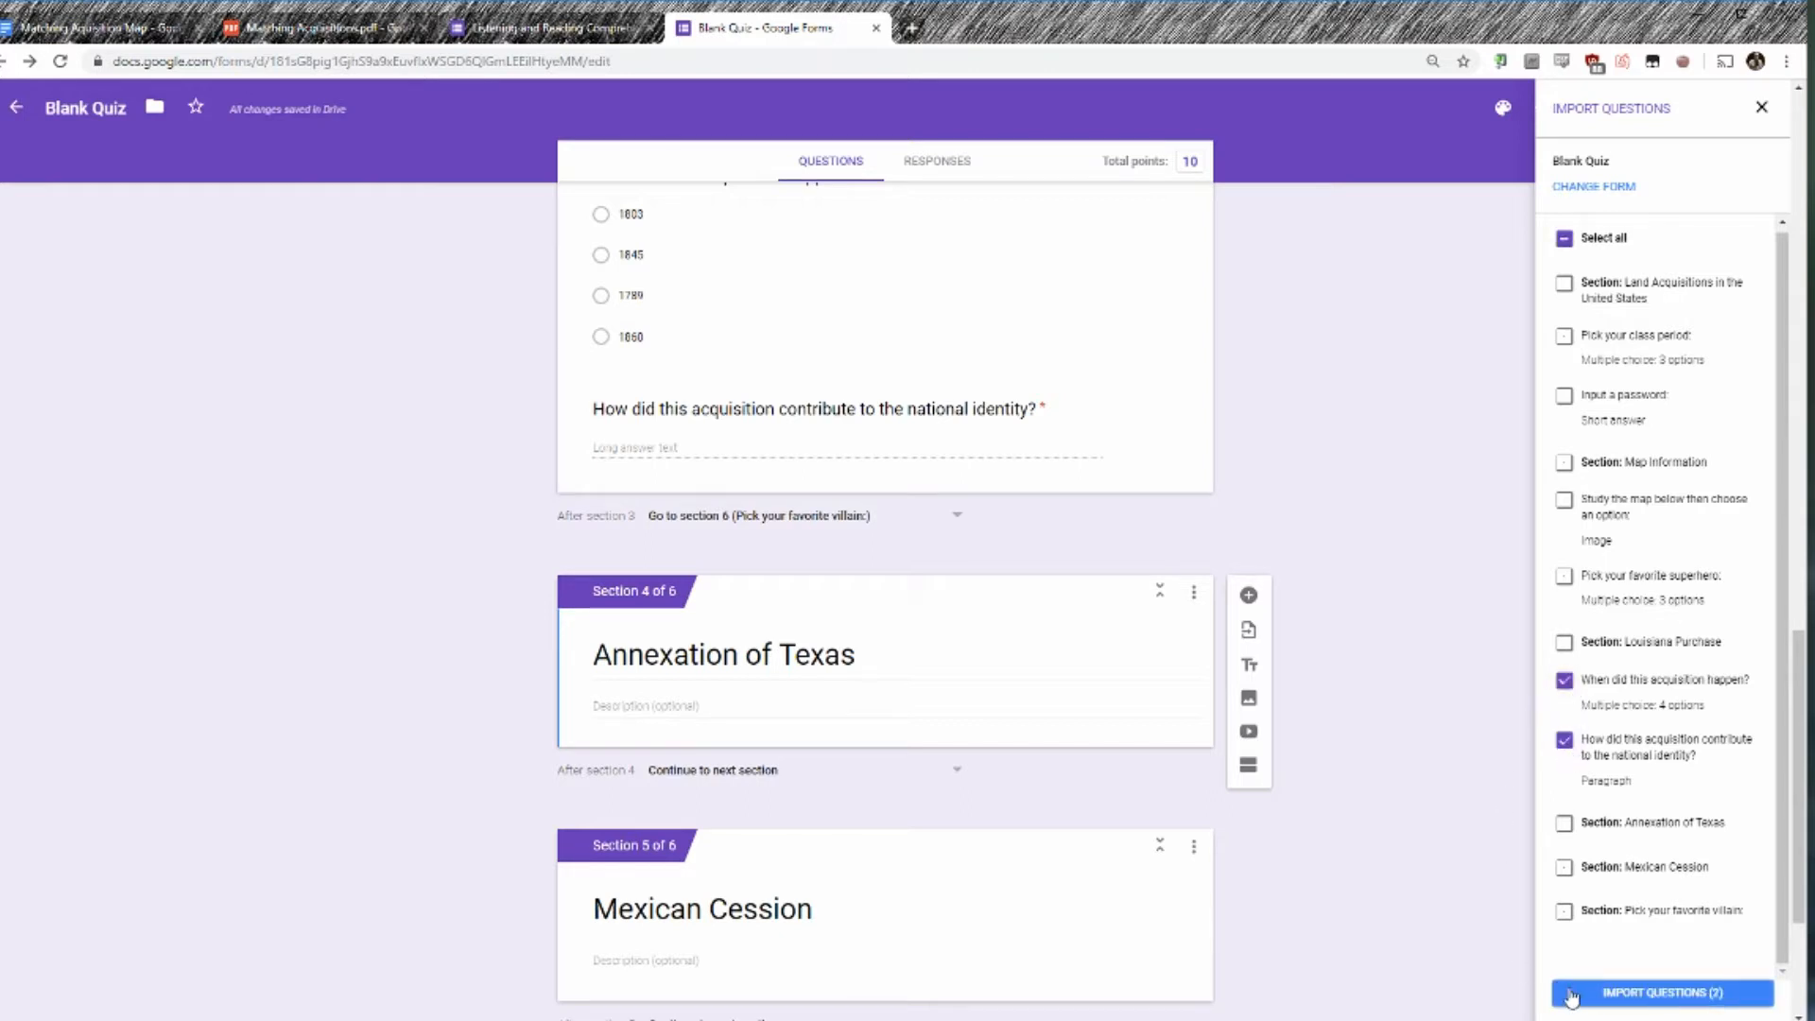
left_click(1571, 995)
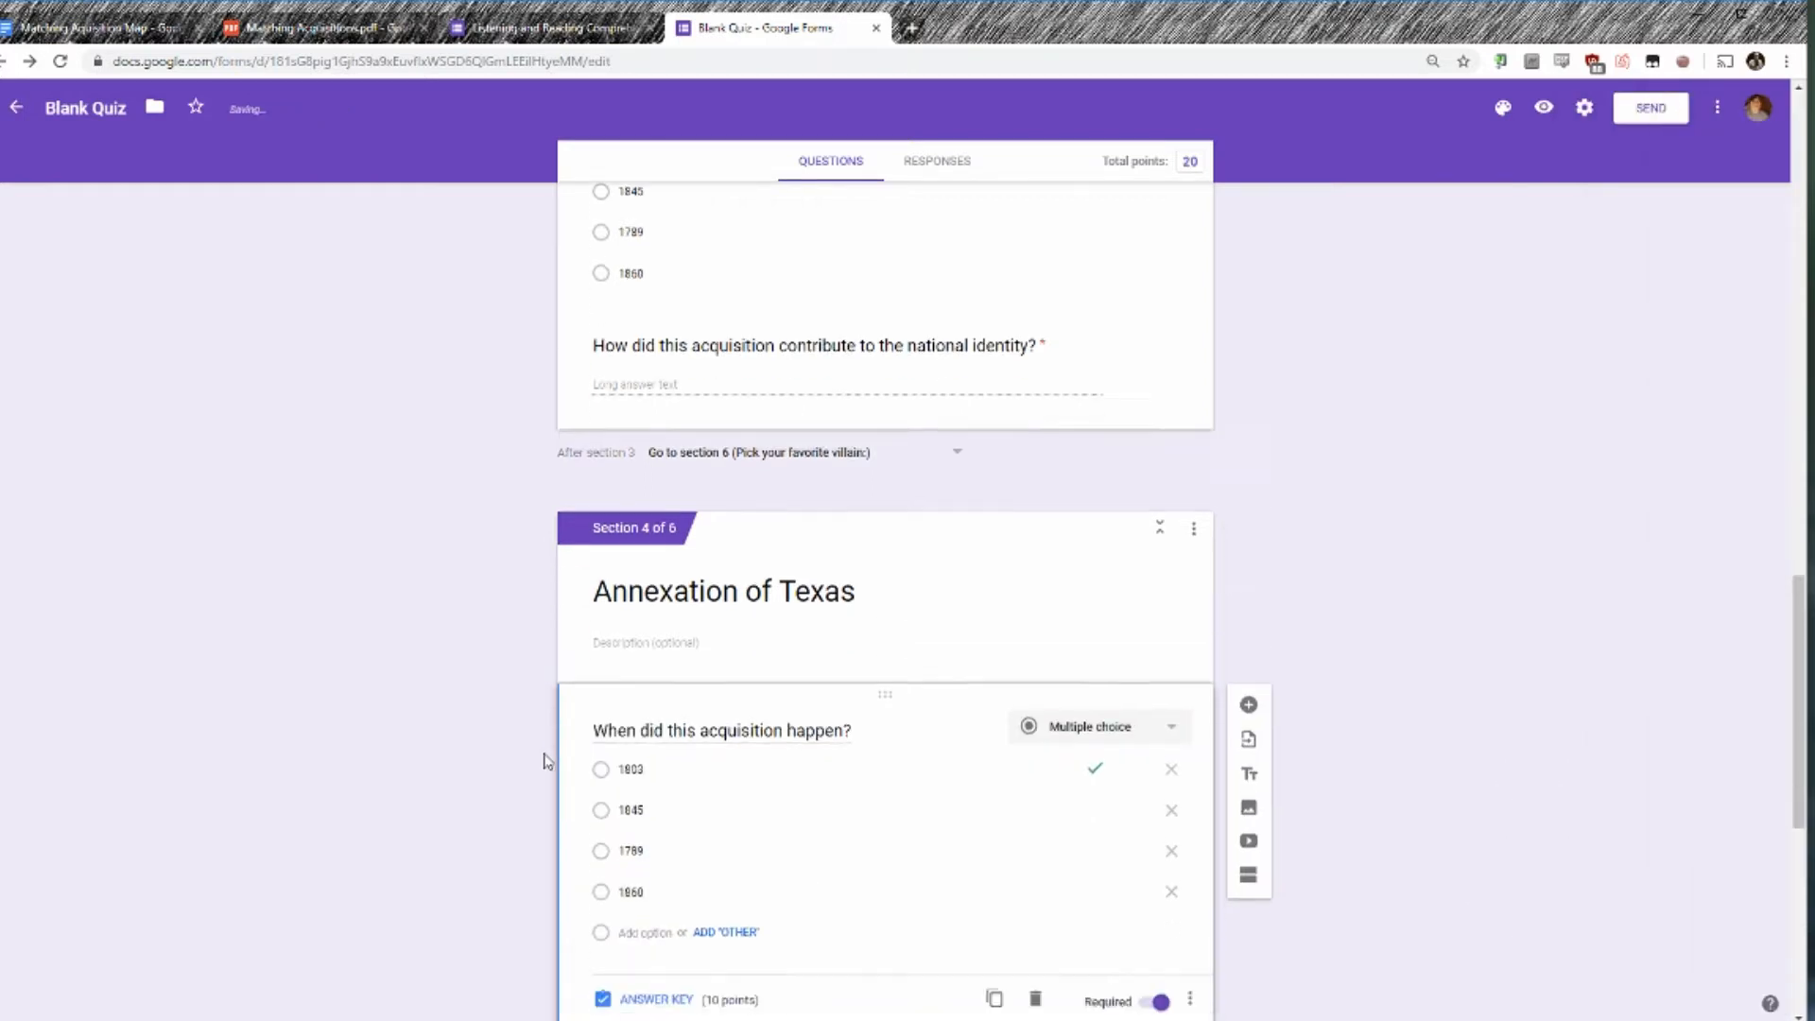
Set 1845 as the correct answer of the Annexation of Texas date question and check its shuffle option order setting.
scroll(548, 762, "down", 1)
scroll(501, 652, "down", 2)
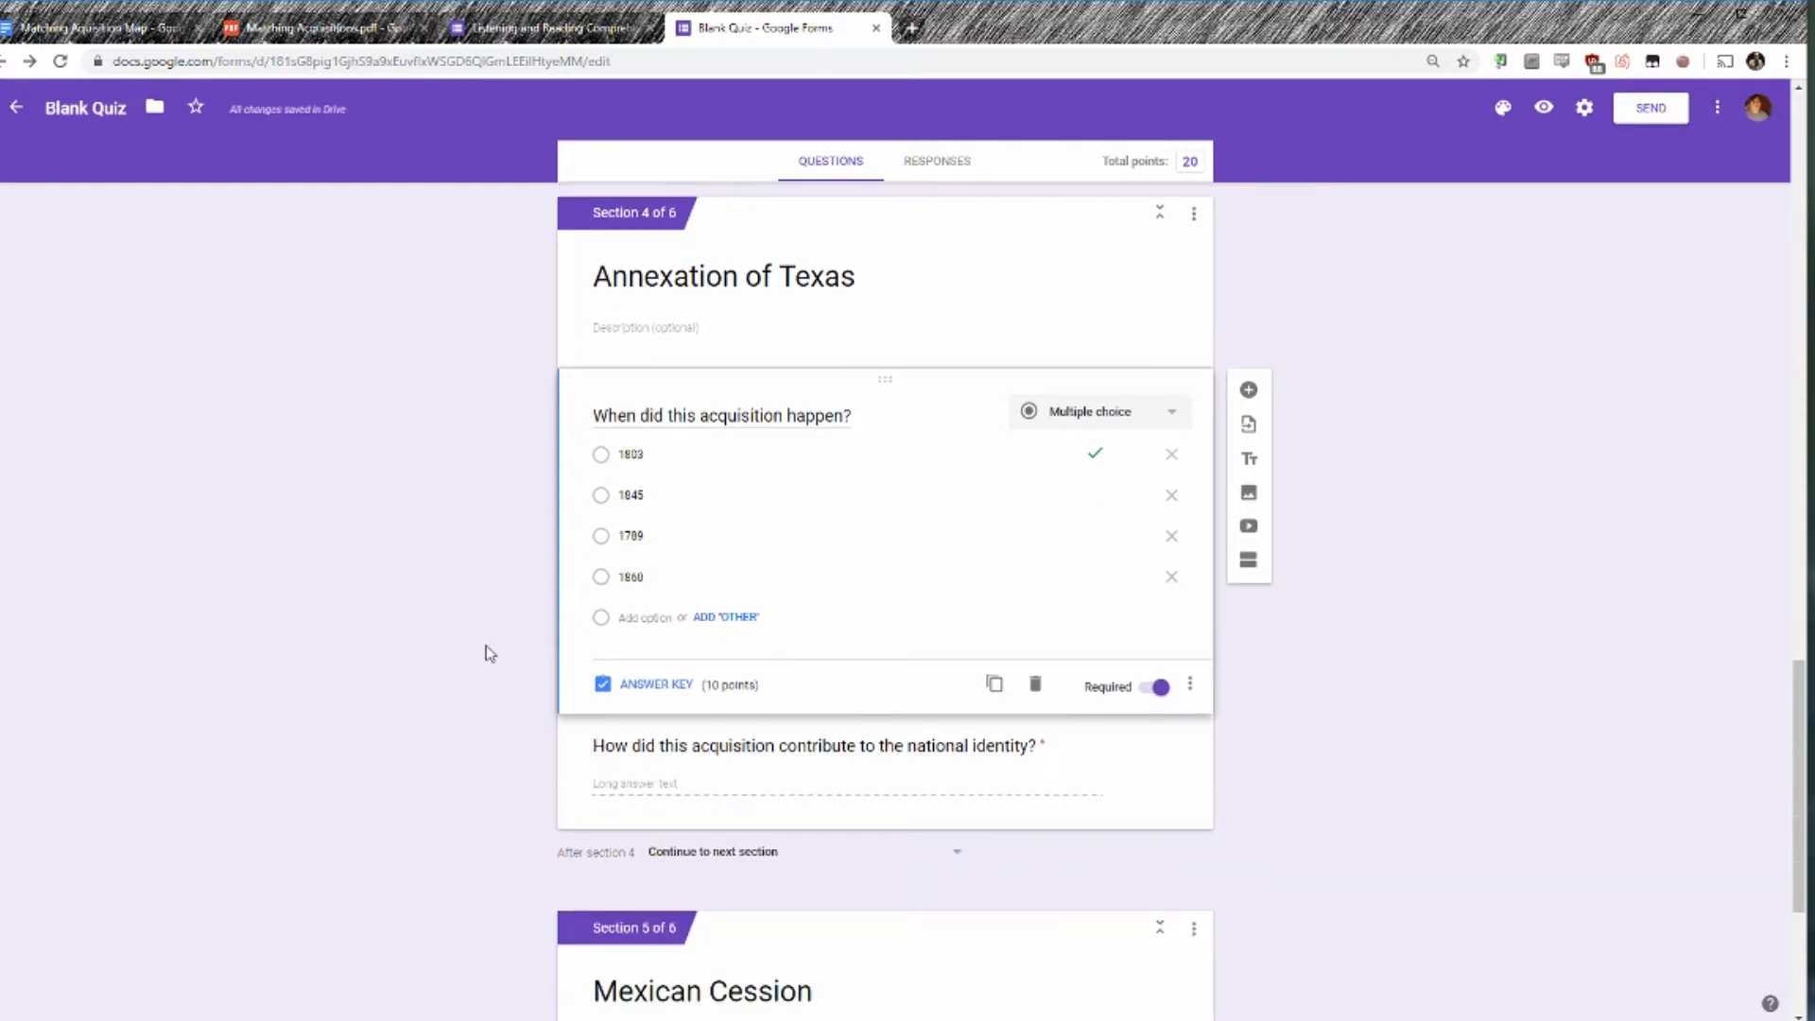
scroll(662, 529, "up", 1)
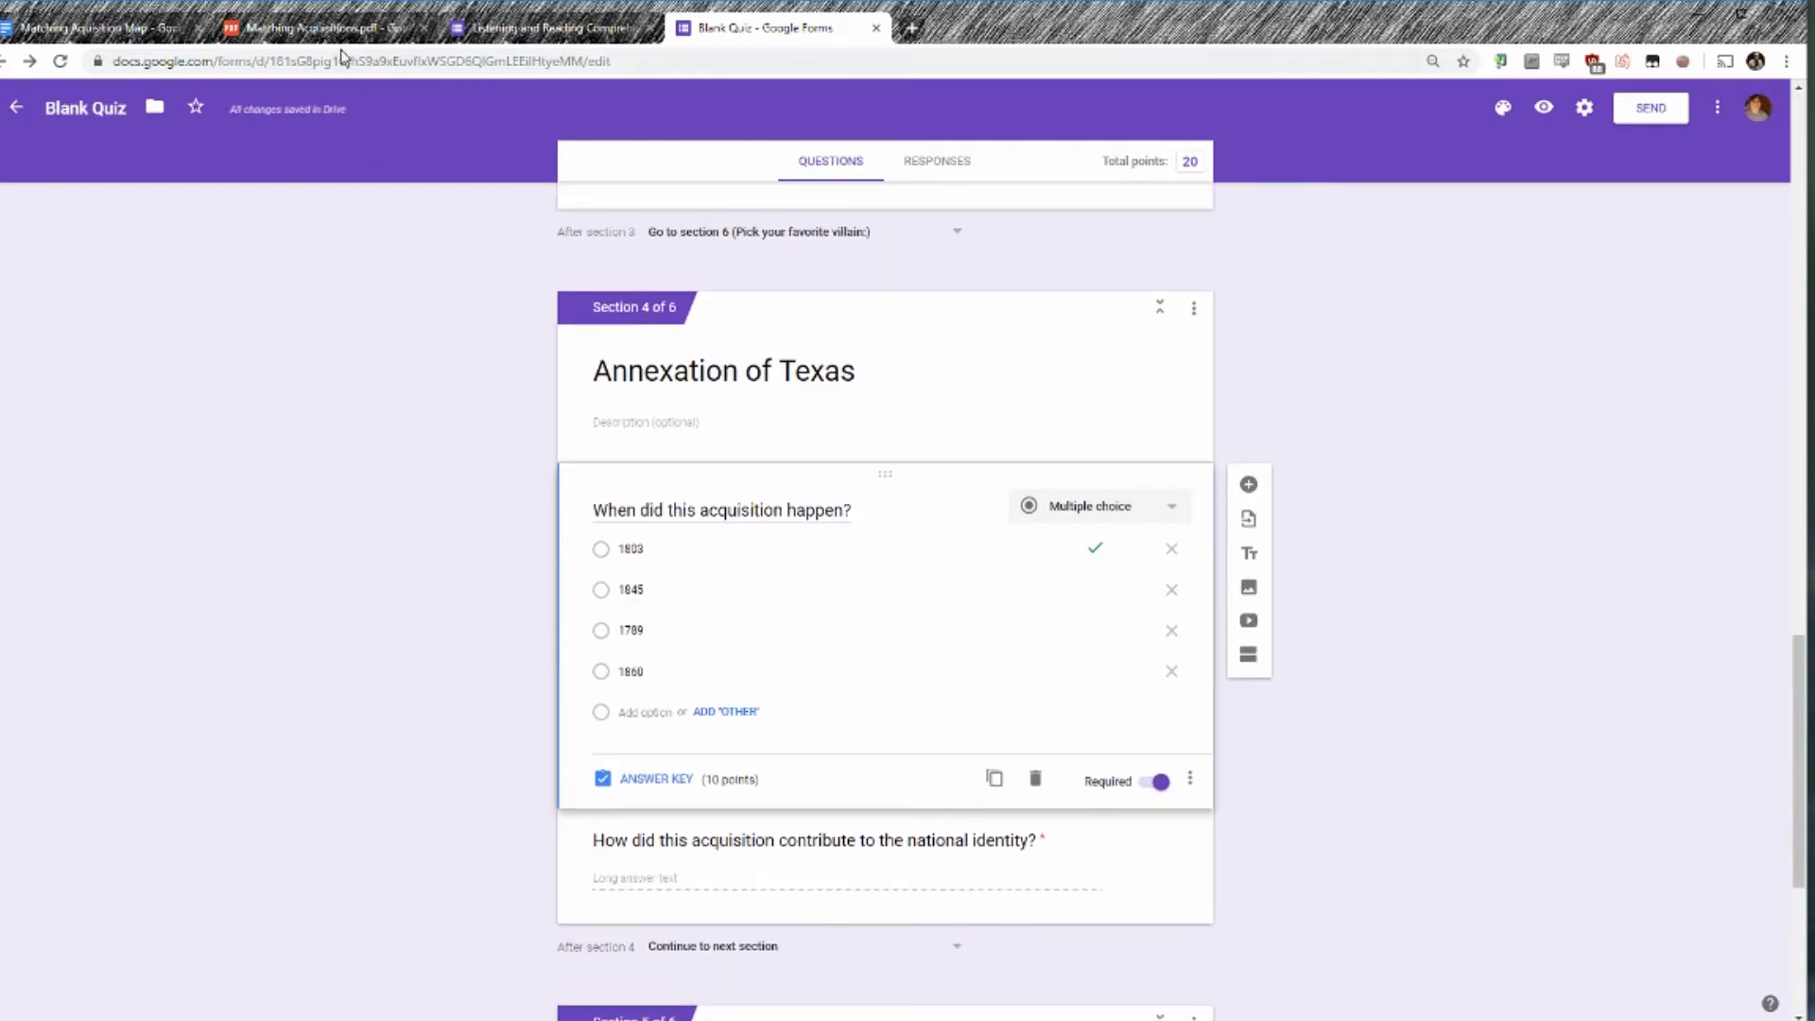
scroll(653, 700, "down", 1)
left_click(652, 699)
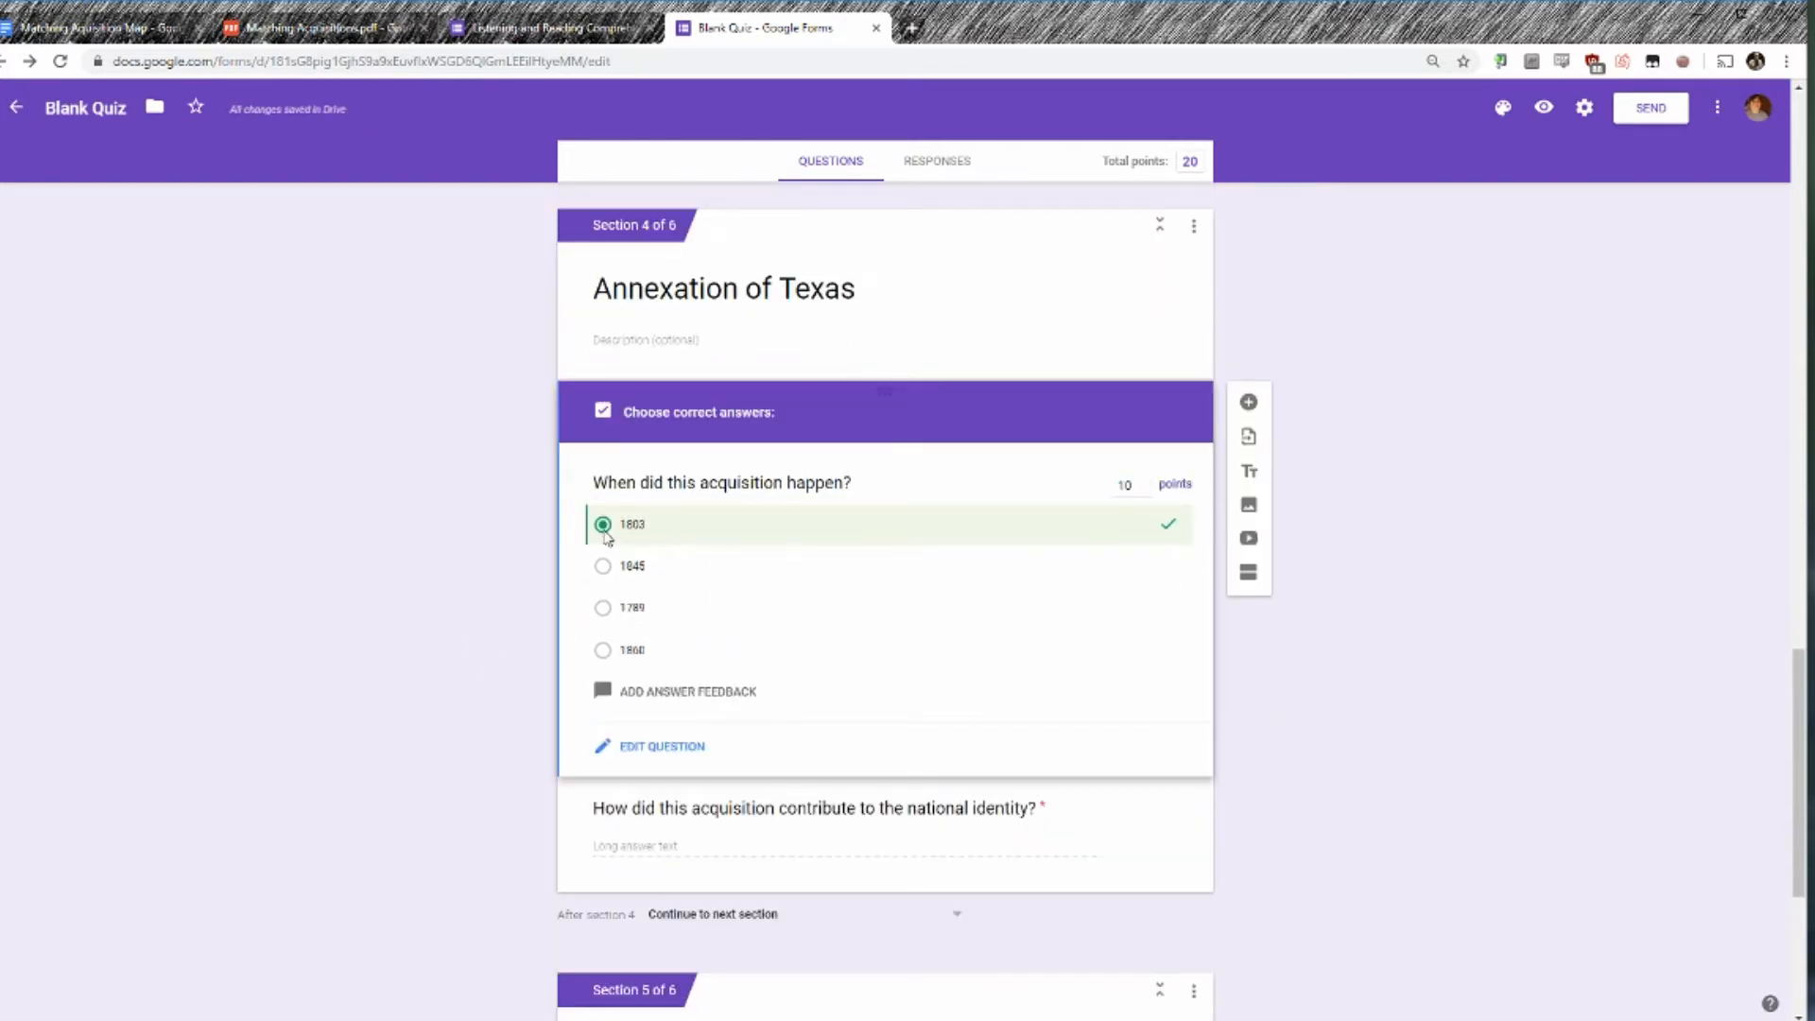
left_click(602, 567)
left_click(645, 746)
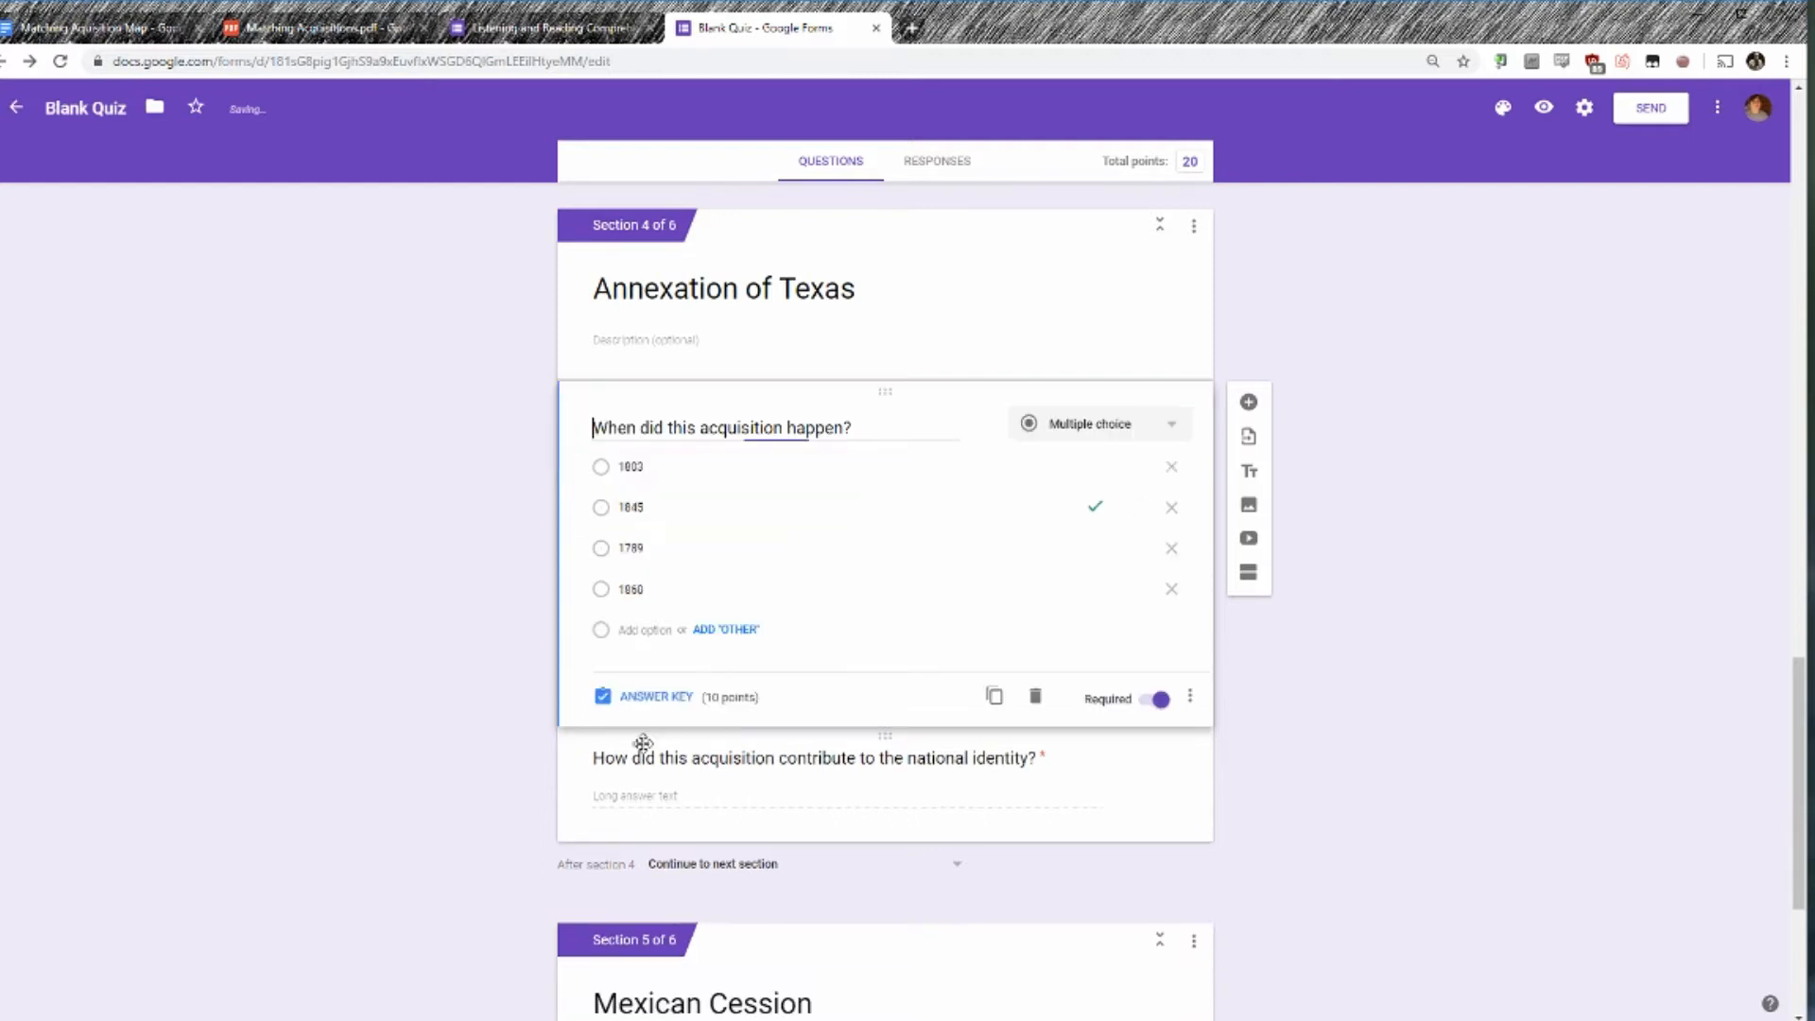
left_click(1189, 697)
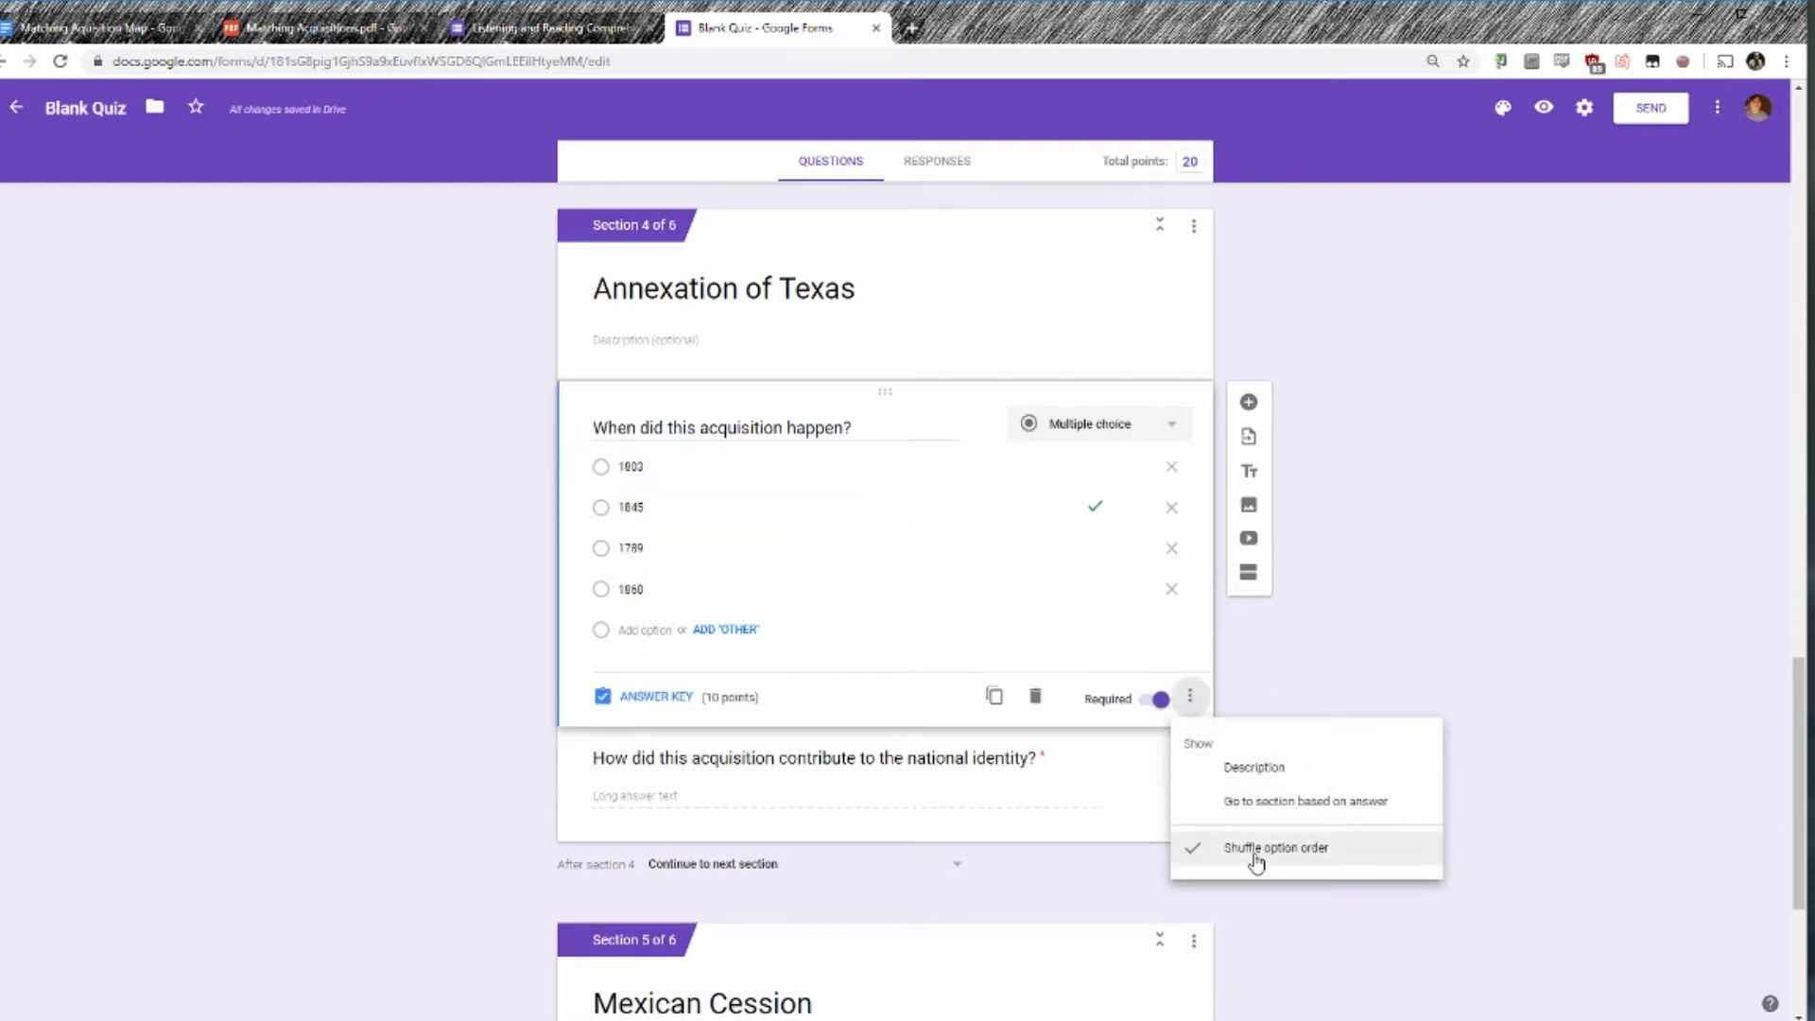
left_click(1193, 701)
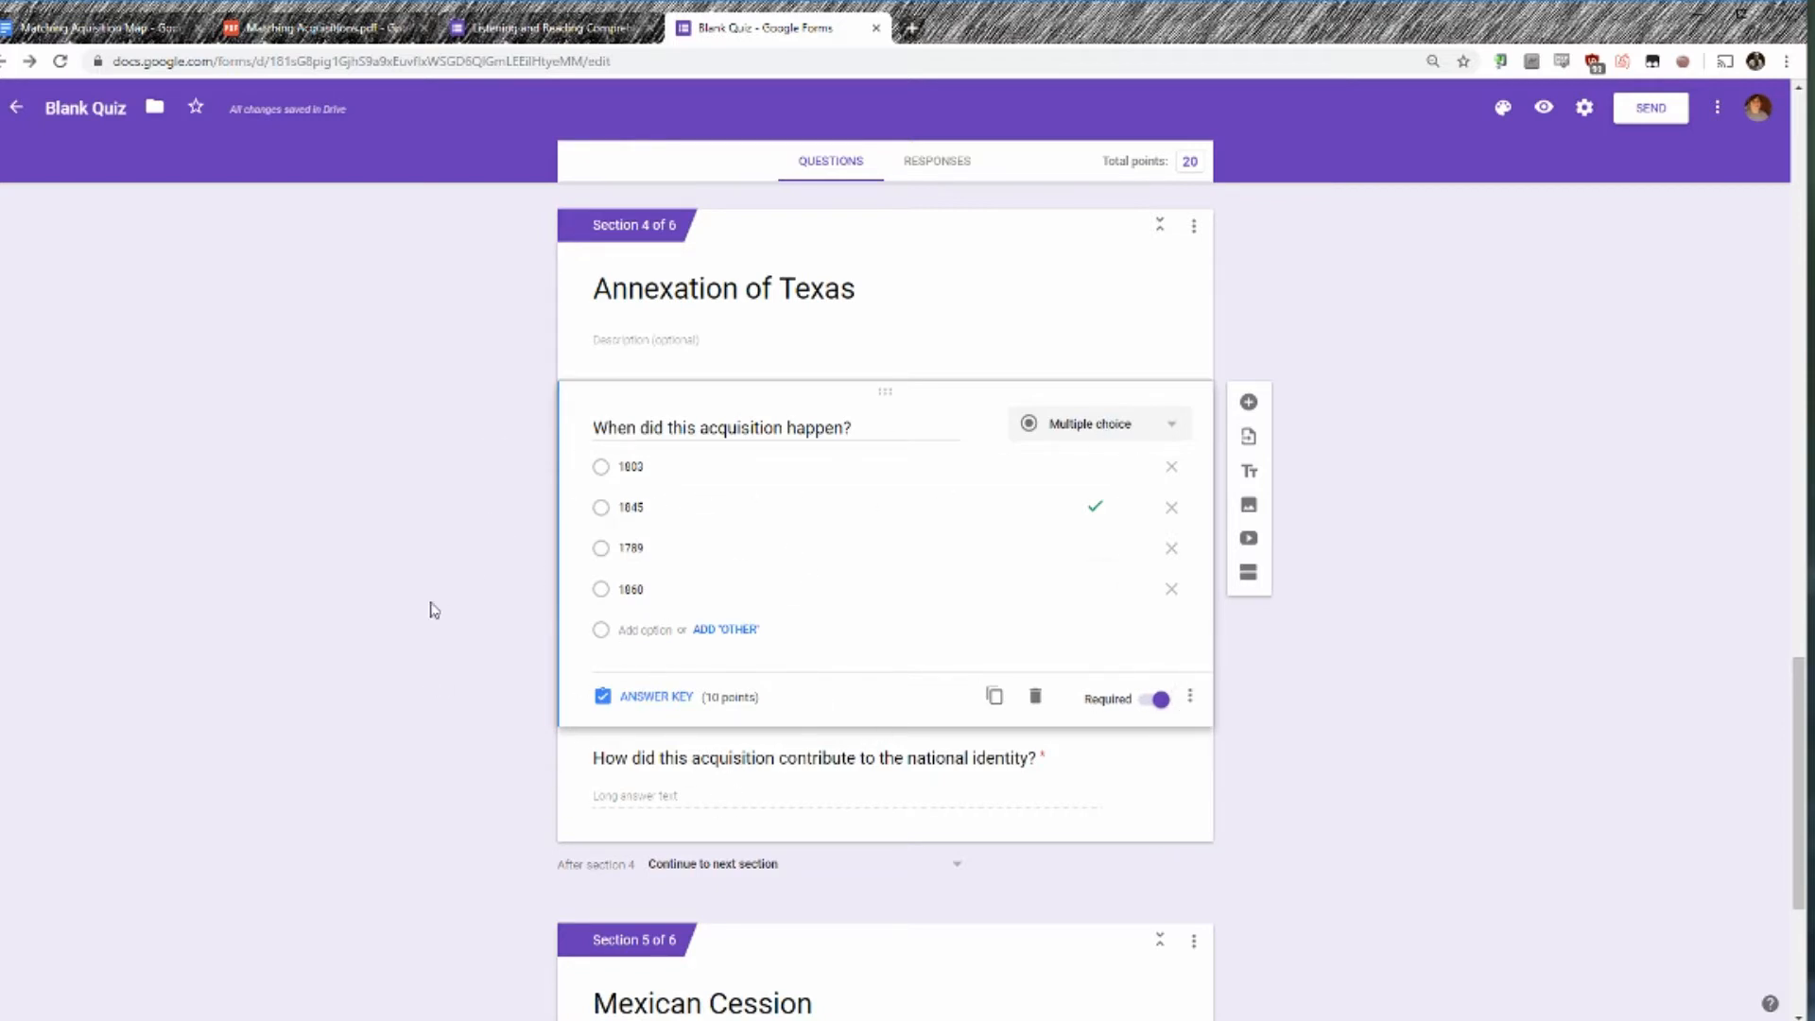
Route students from the end of the Annexation of Texas section to section 6 (Pick your favorite villain:).
scroll(454, 535, "down", 3)
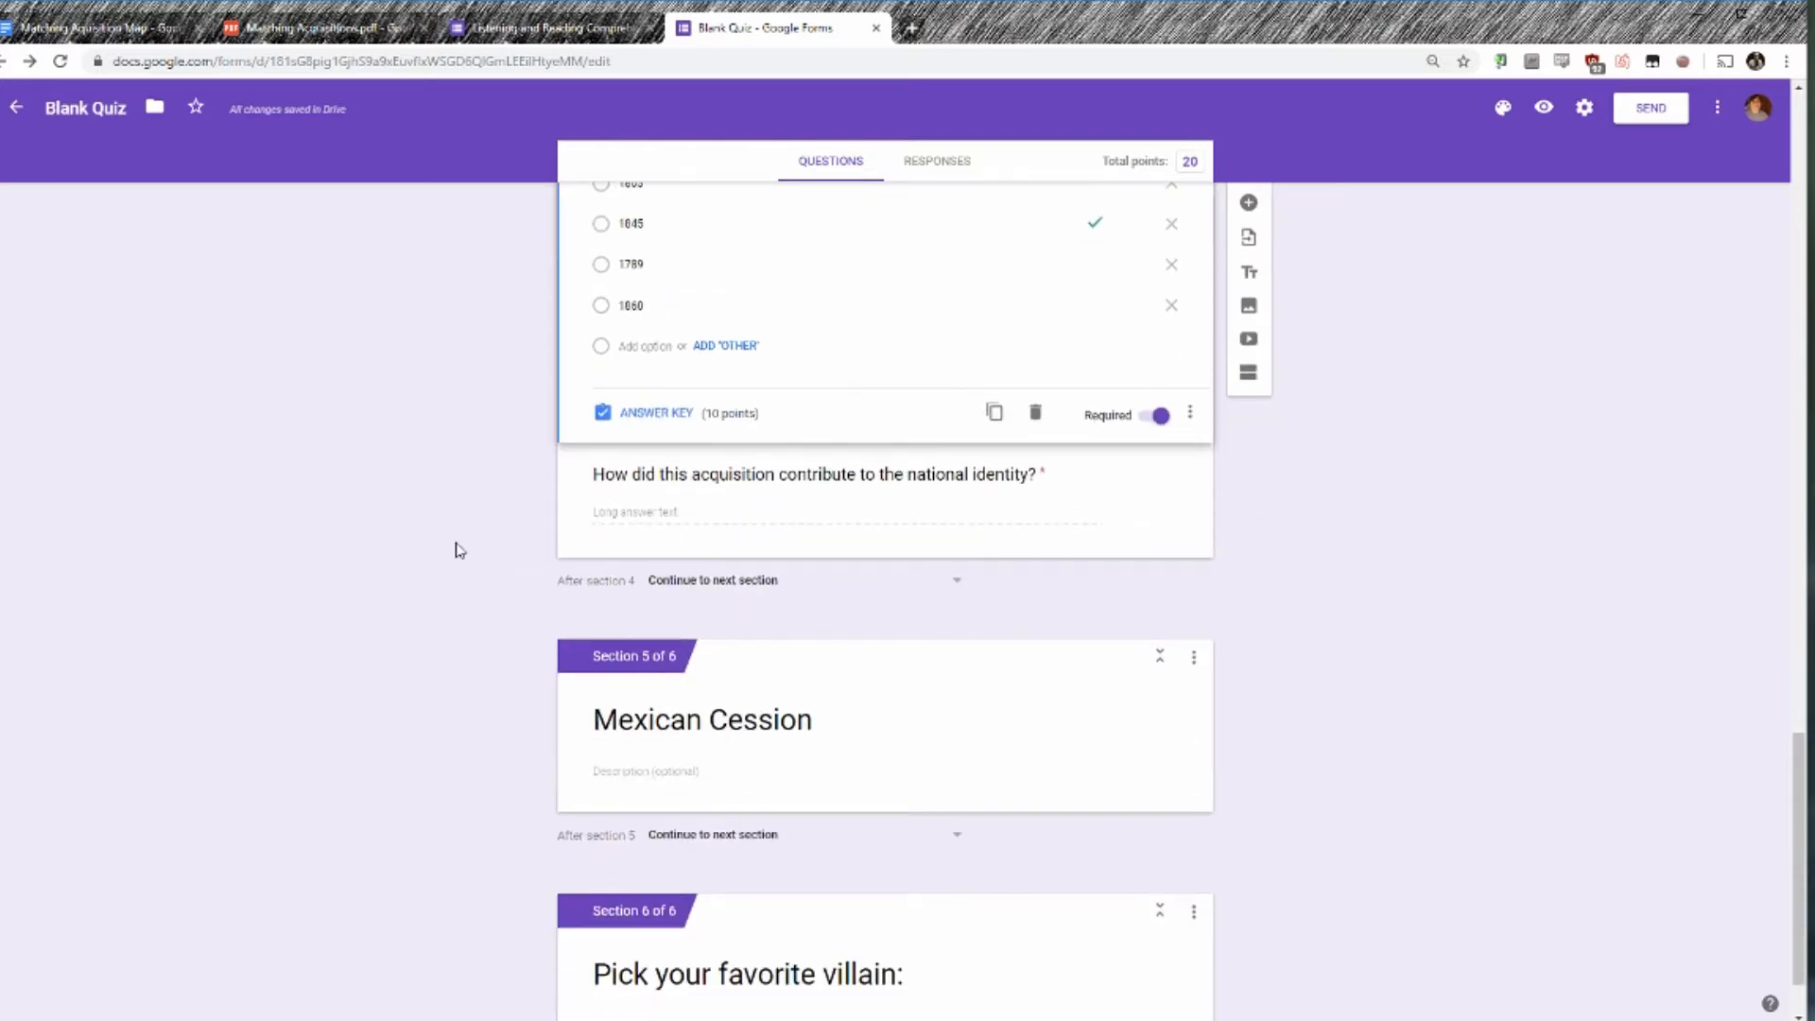
scroll(463, 547, "up", 7)
scroll(491, 543, "down", 5)
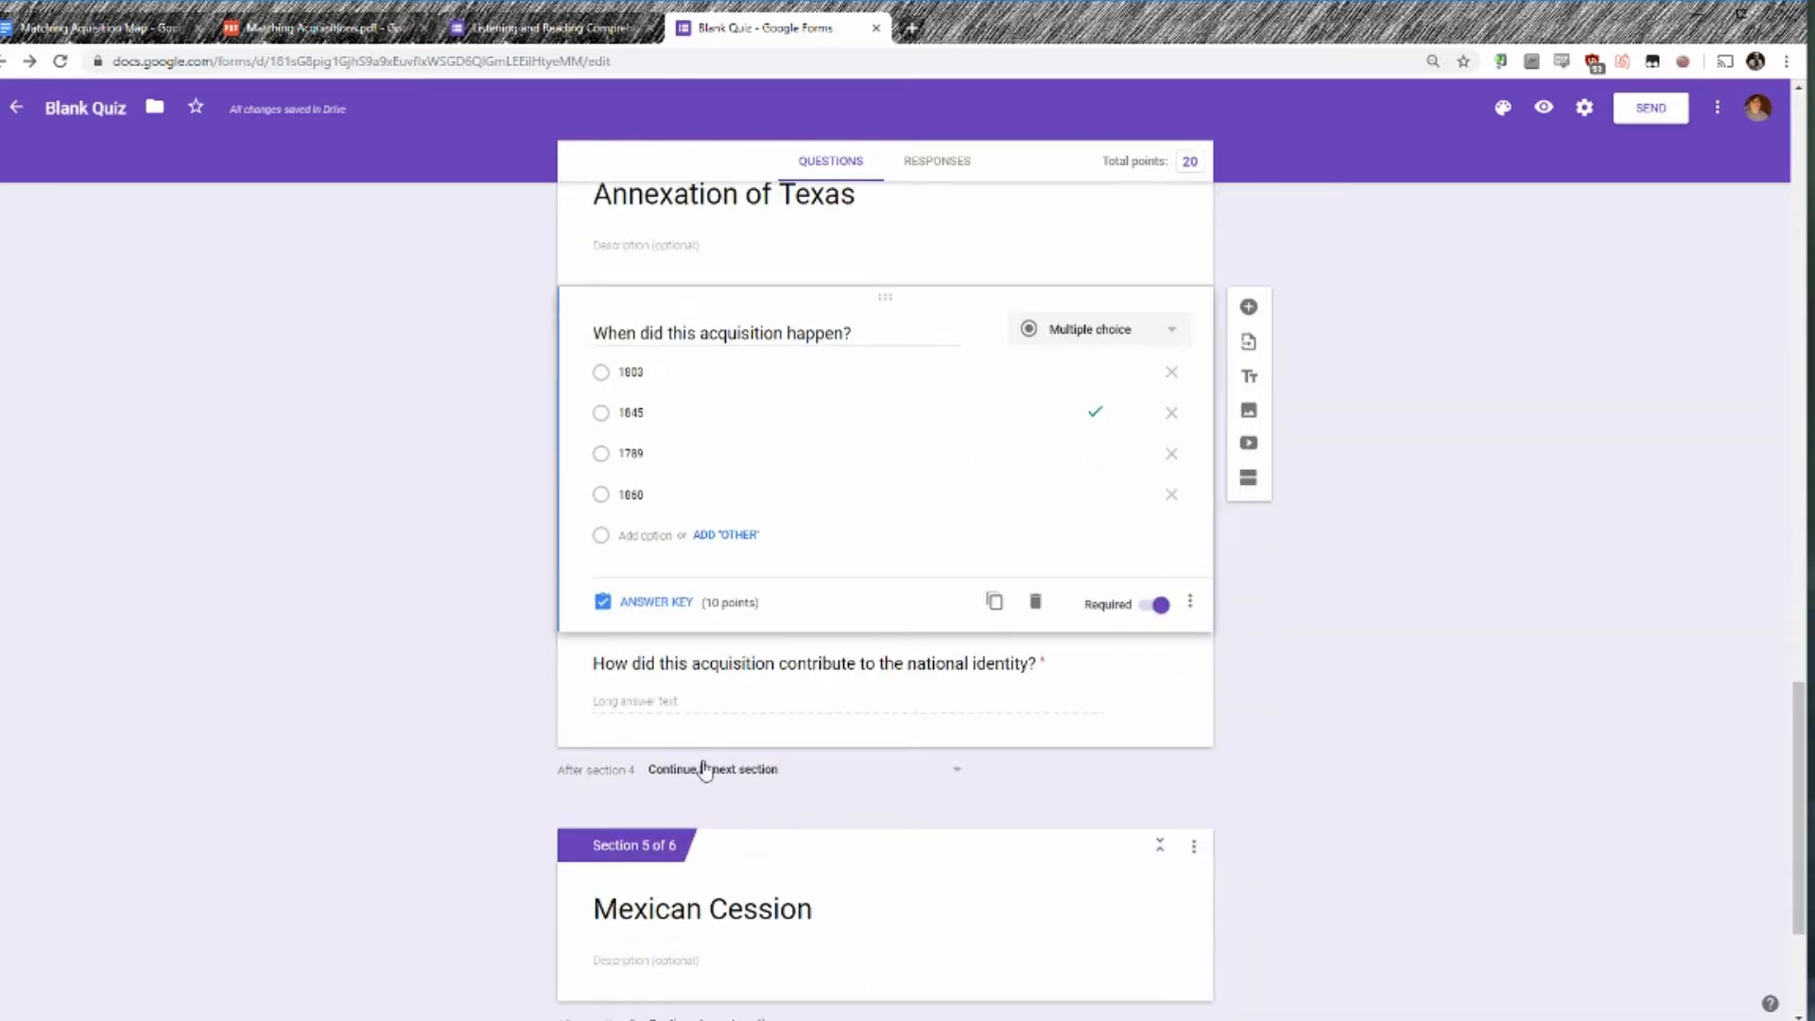
left_click(700, 766)
left_click(727, 931)
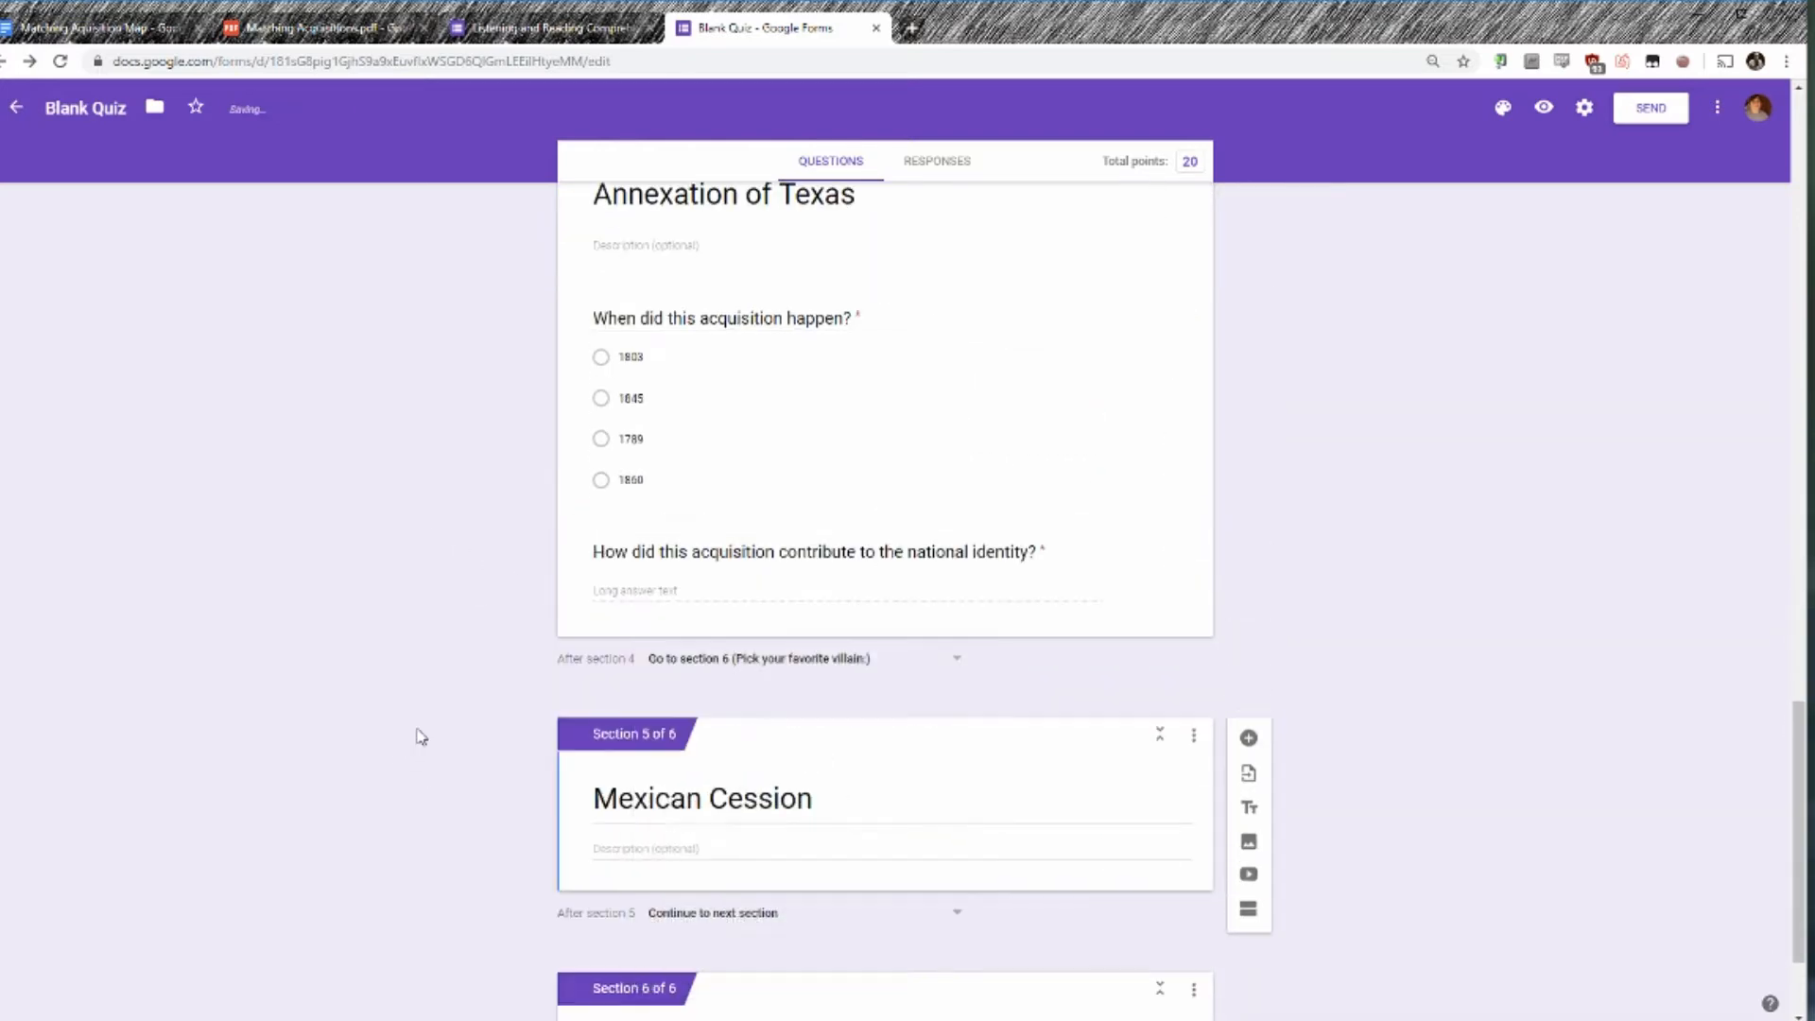
Route students from the end of the Mexican Cession section to section 6 (Pick your favorite villain:).
scroll(705, 719, "down", 2)
left_click(705, 745)
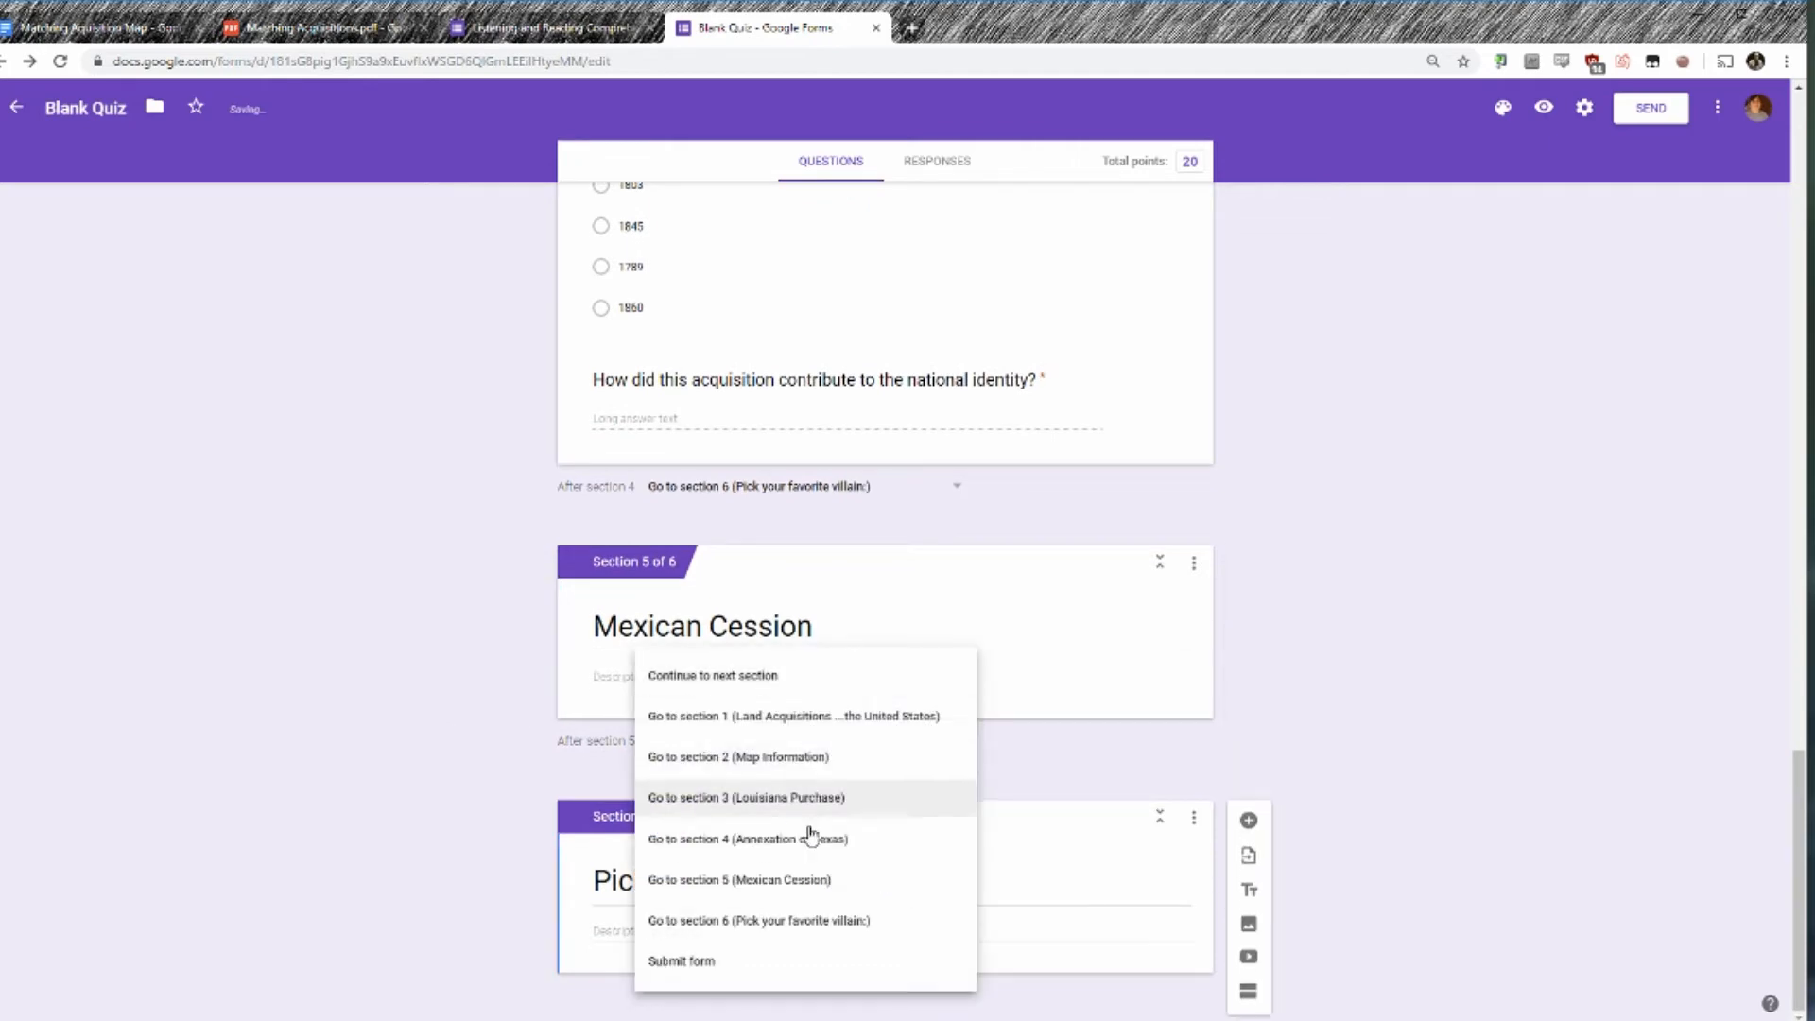
left_click(770, 921)
scroll(503, 588, "up", 6)
scroll(503, 591, "down", 6)
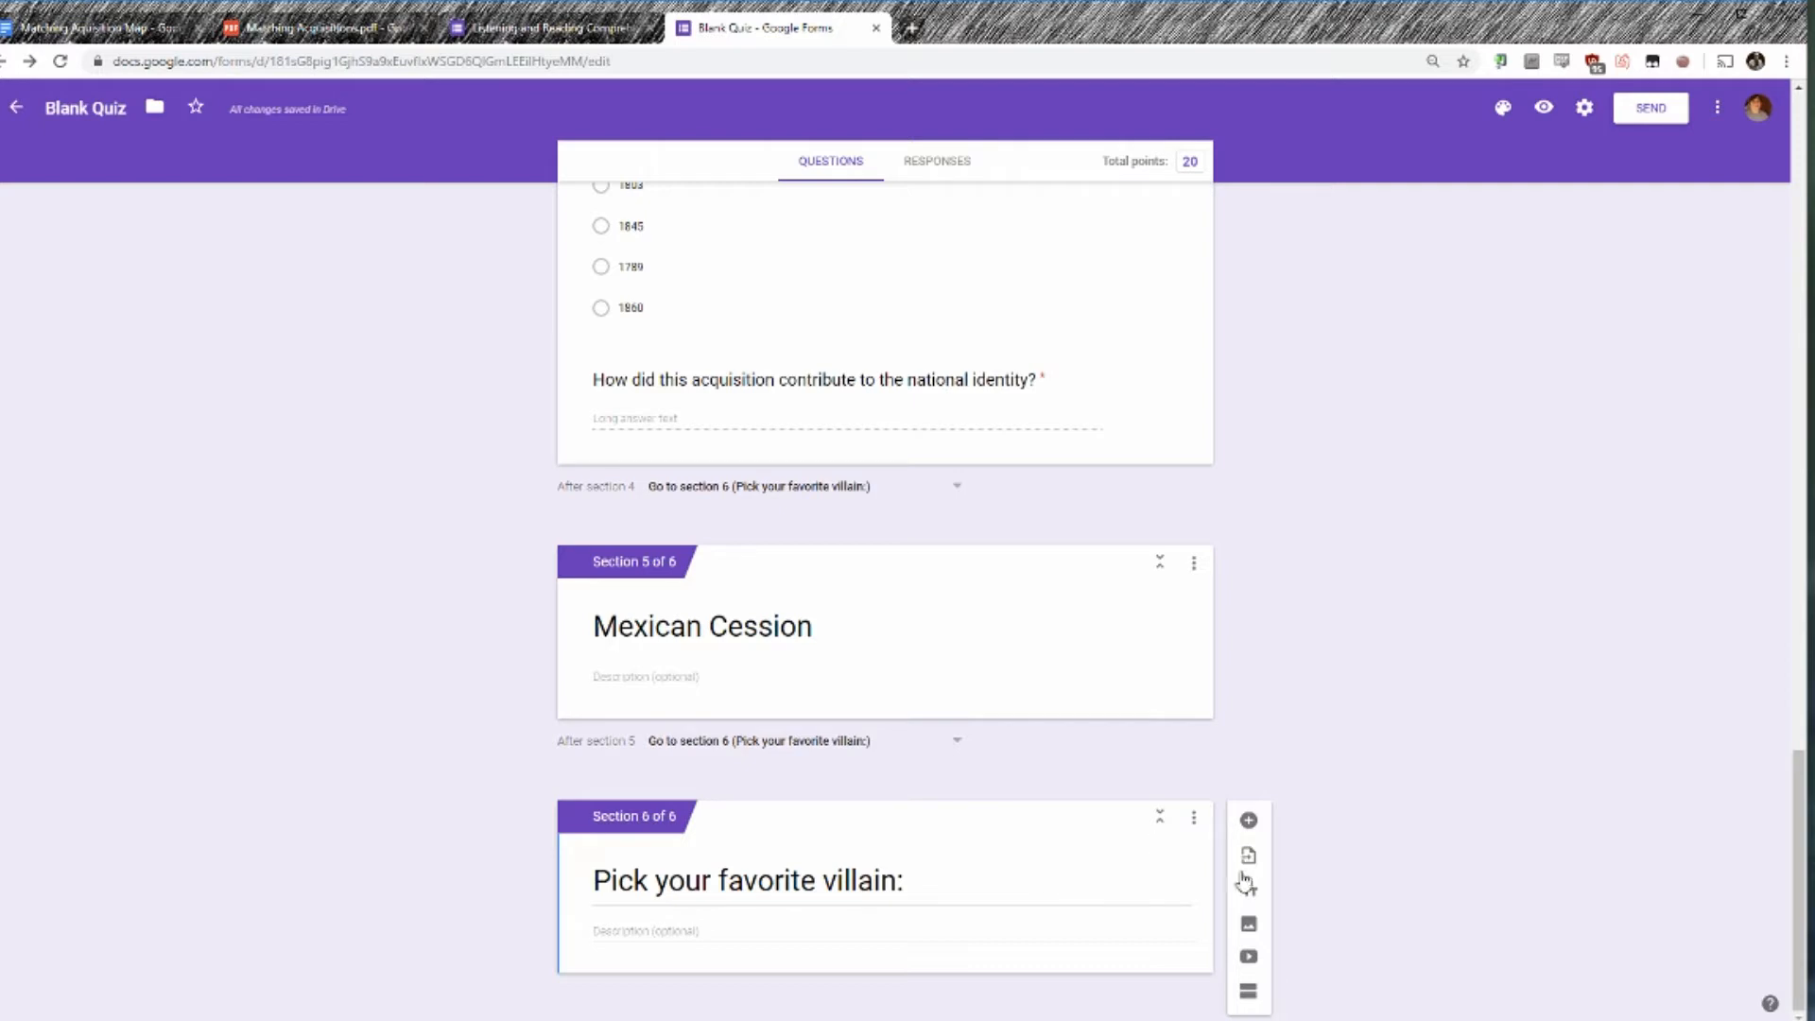
Add a multiple-choice question titled "Who's the best villain?" to the "Pick your favorite villain:" section.
left_click(1248, 821)
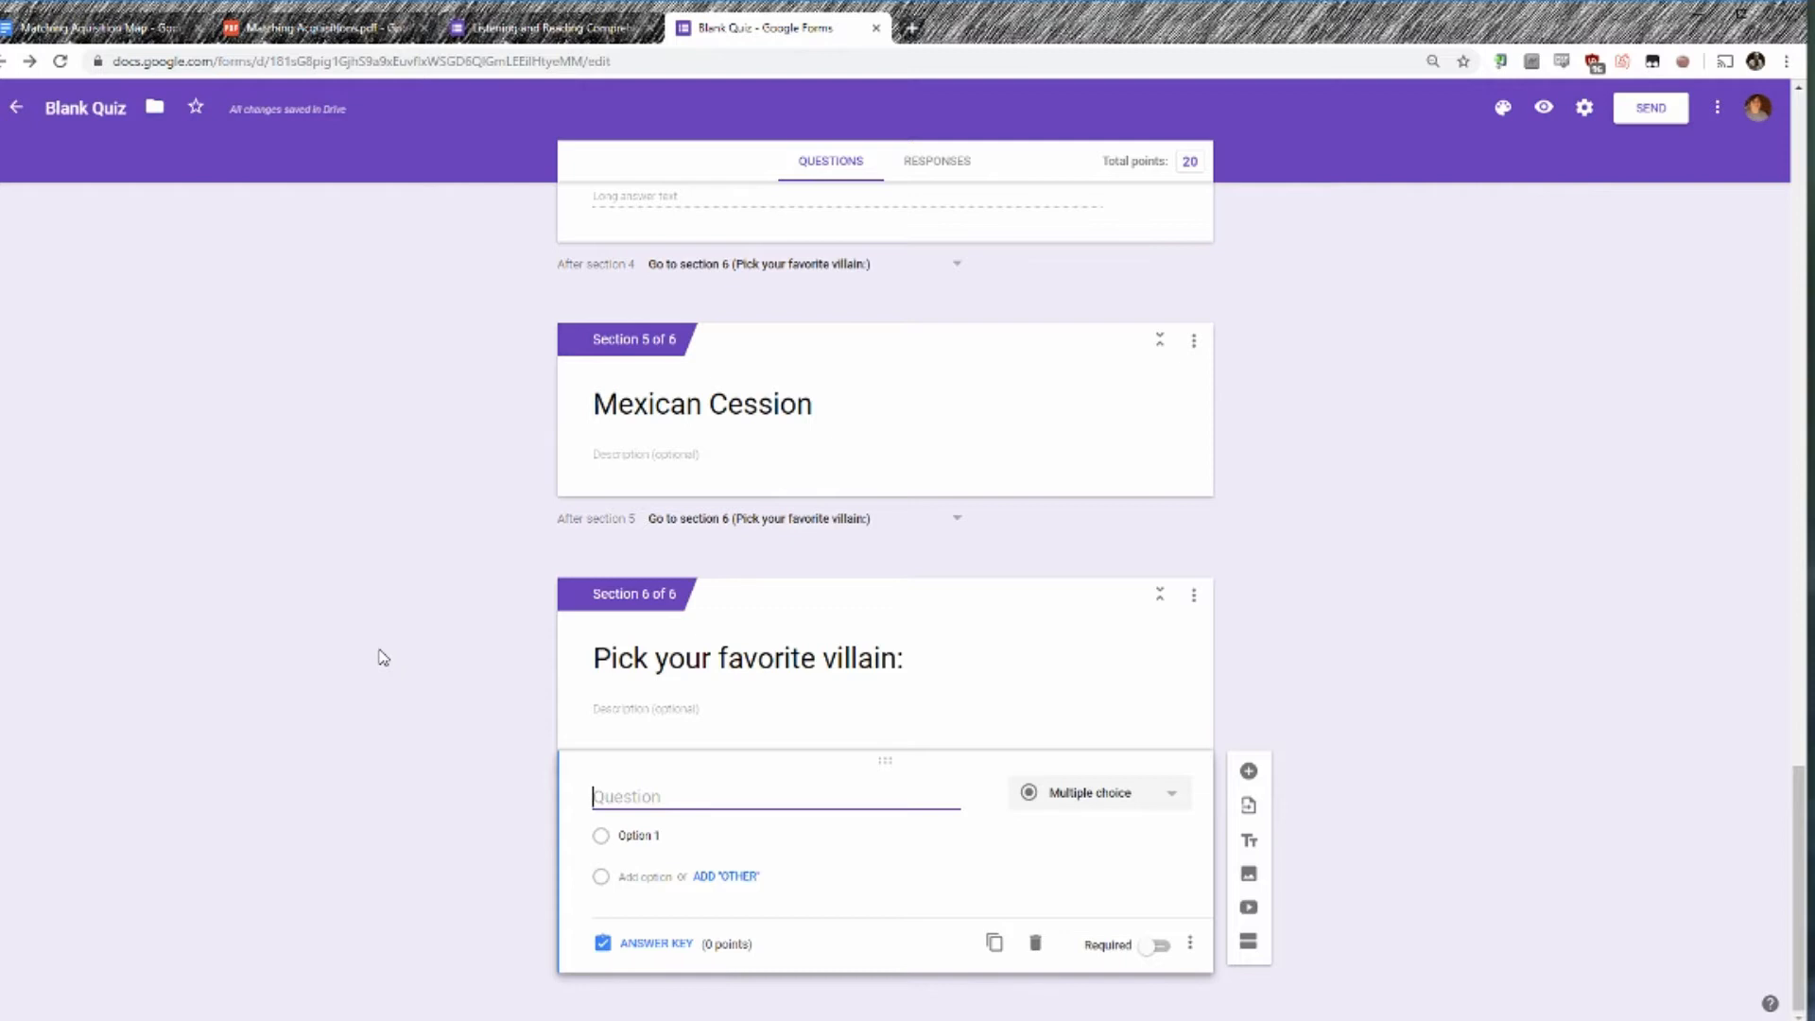
type("Who's the best villain>")
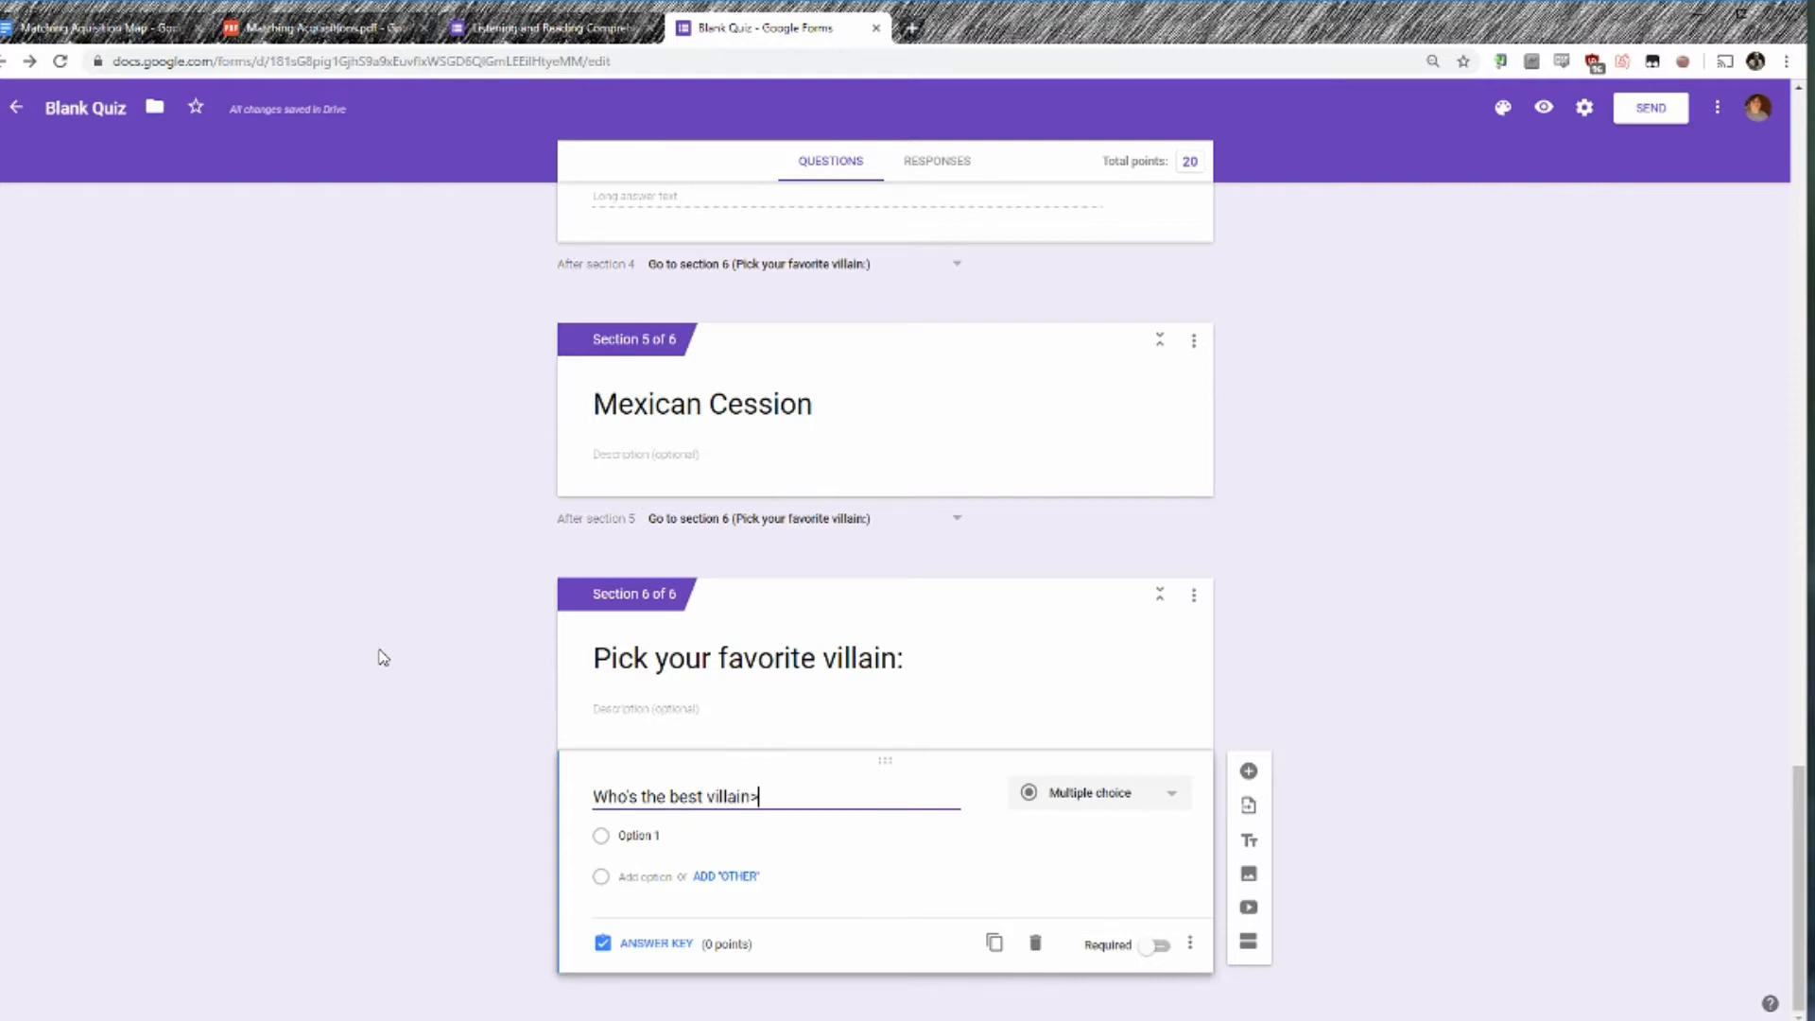
key("BackSpace")
Enter The Joker, Penguin and The Riddler as the answer options of the best villain question.
left_click(639, 842)
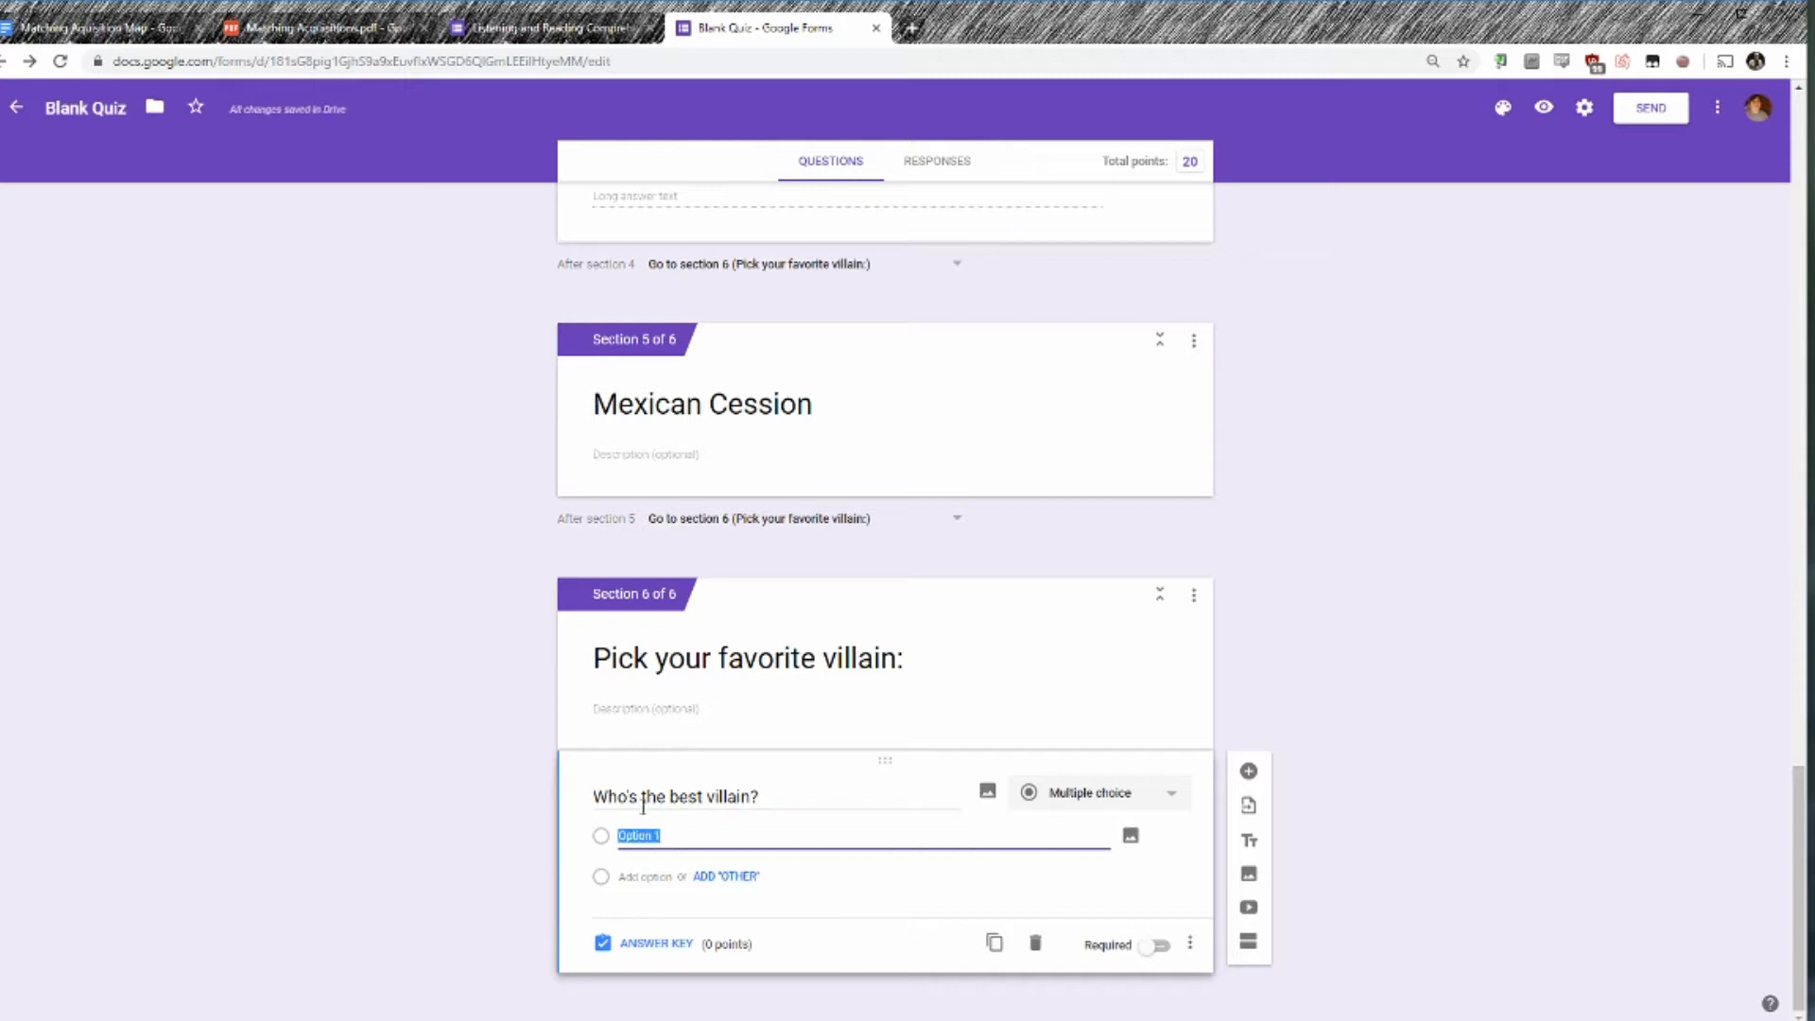
type("The Joker")
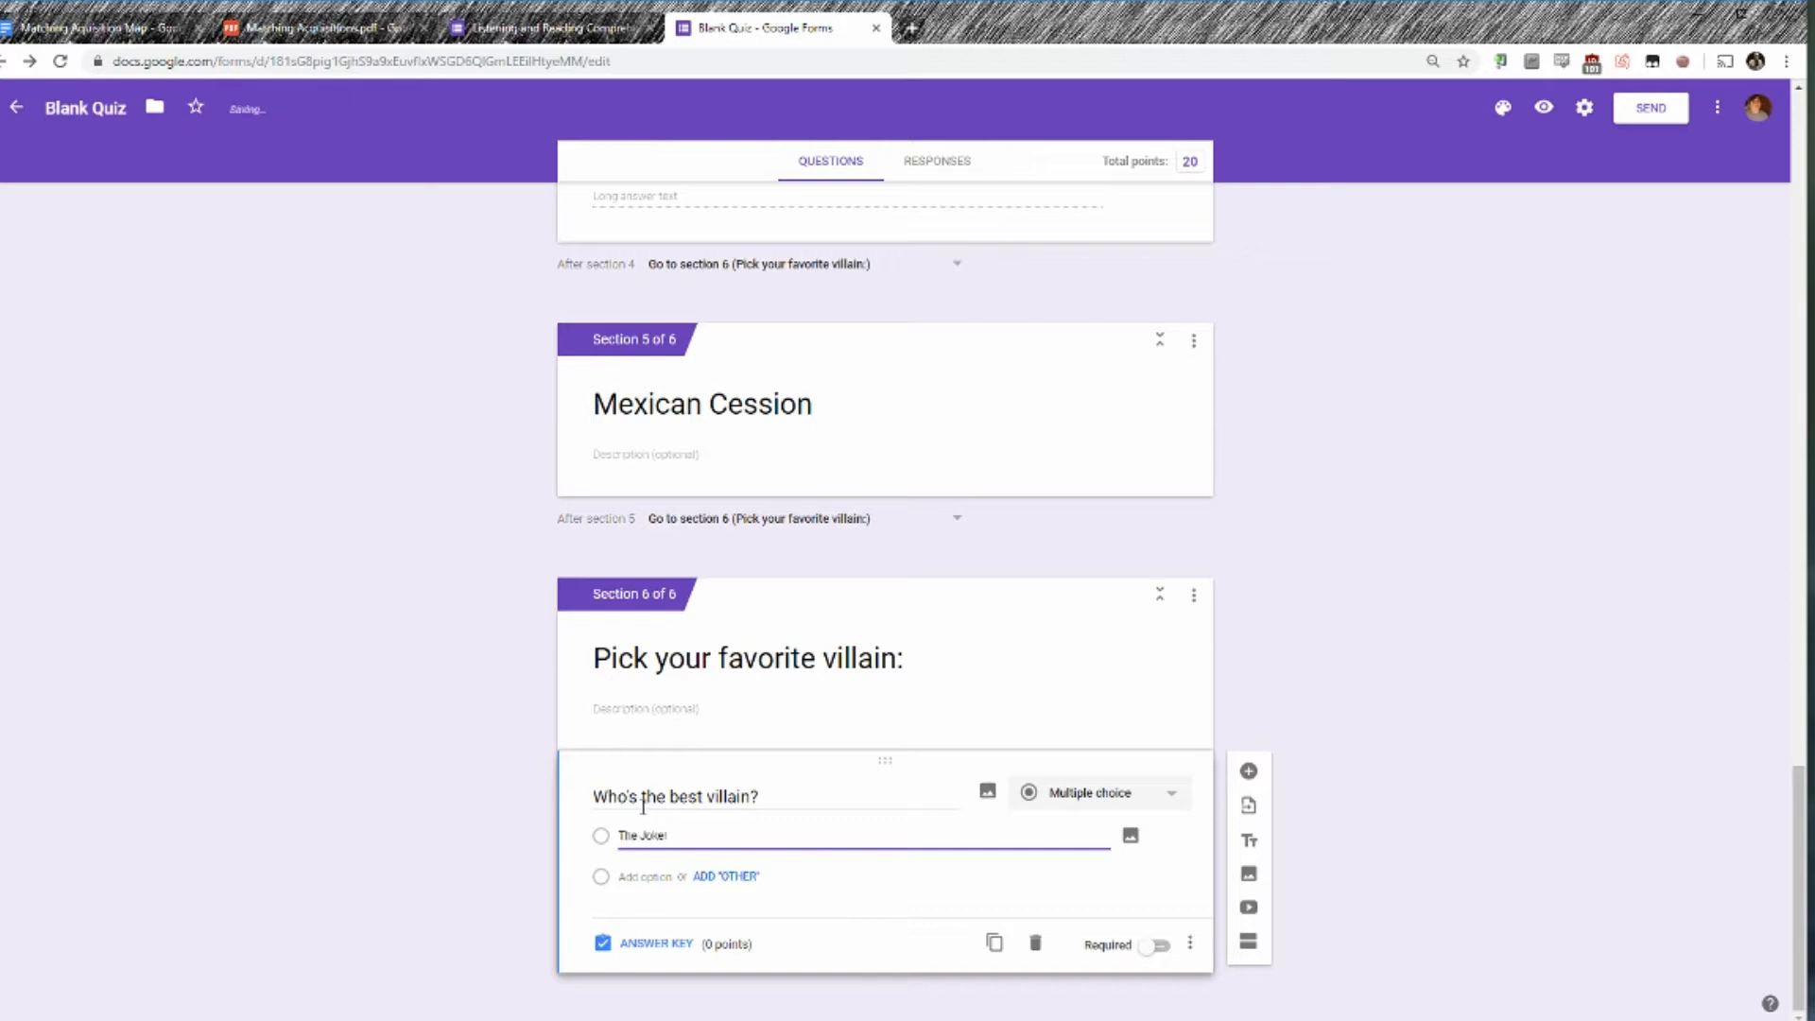
key("Return")
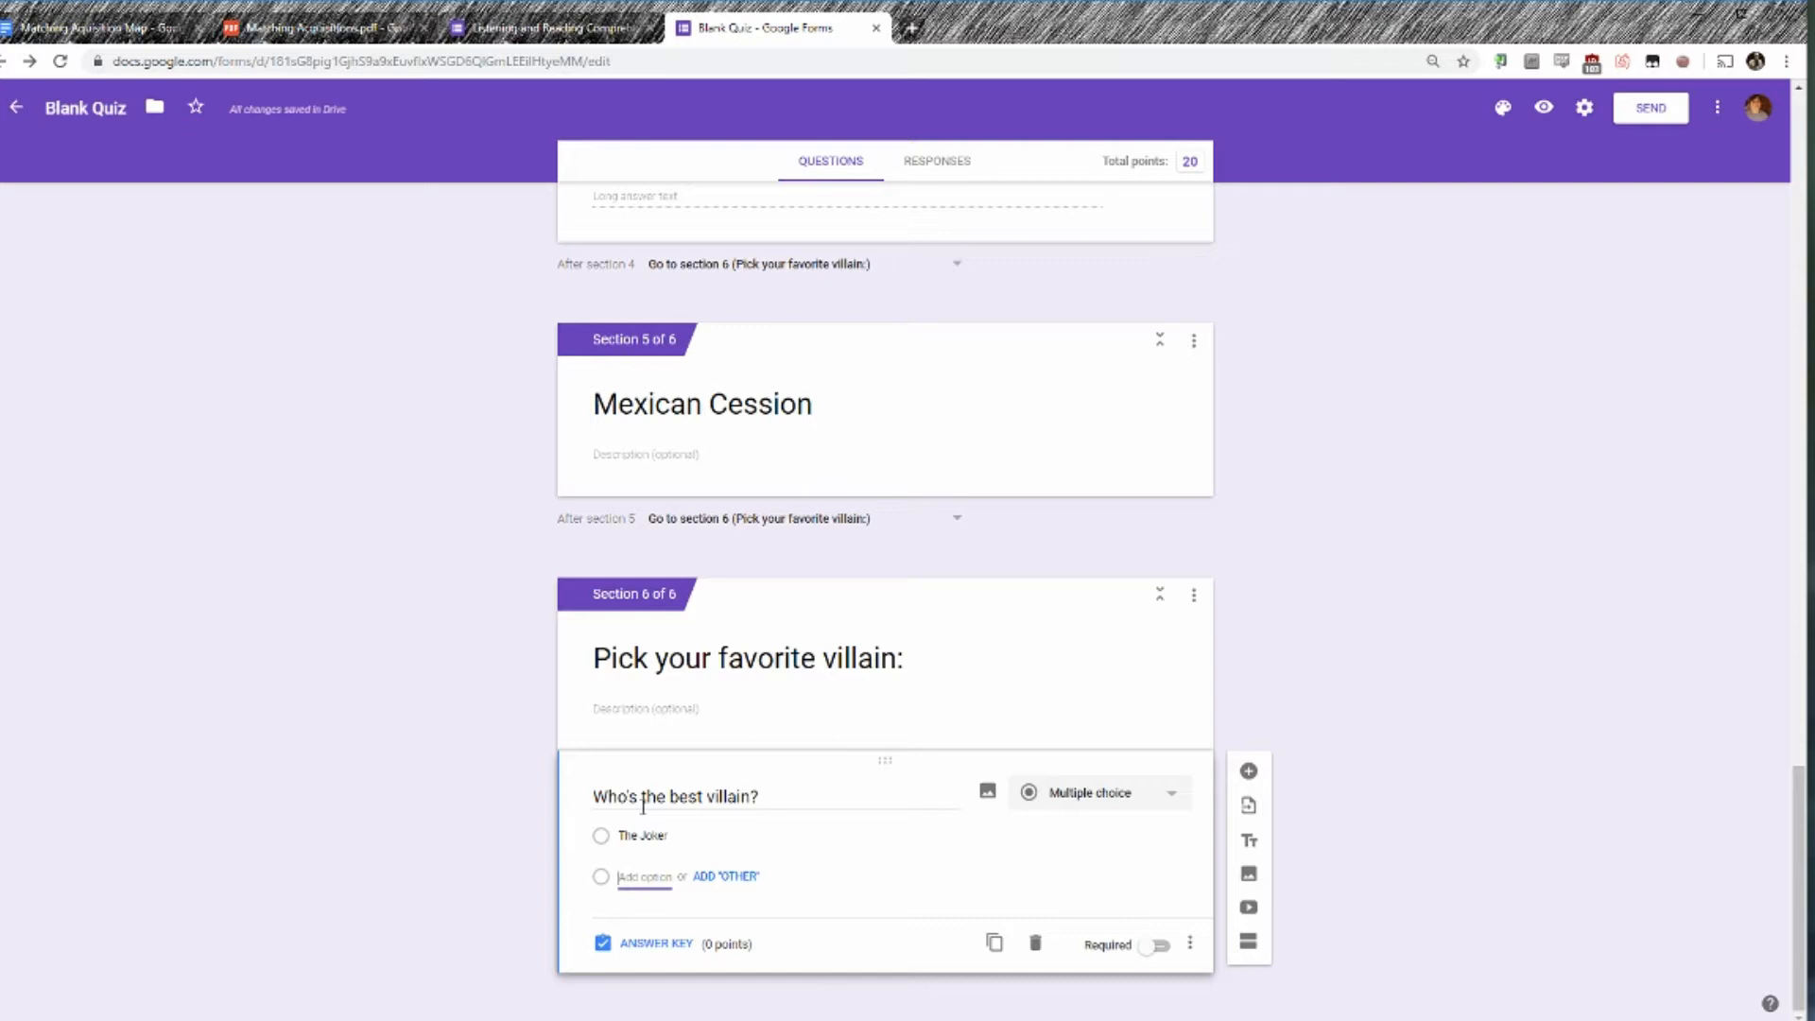
type("Pe")
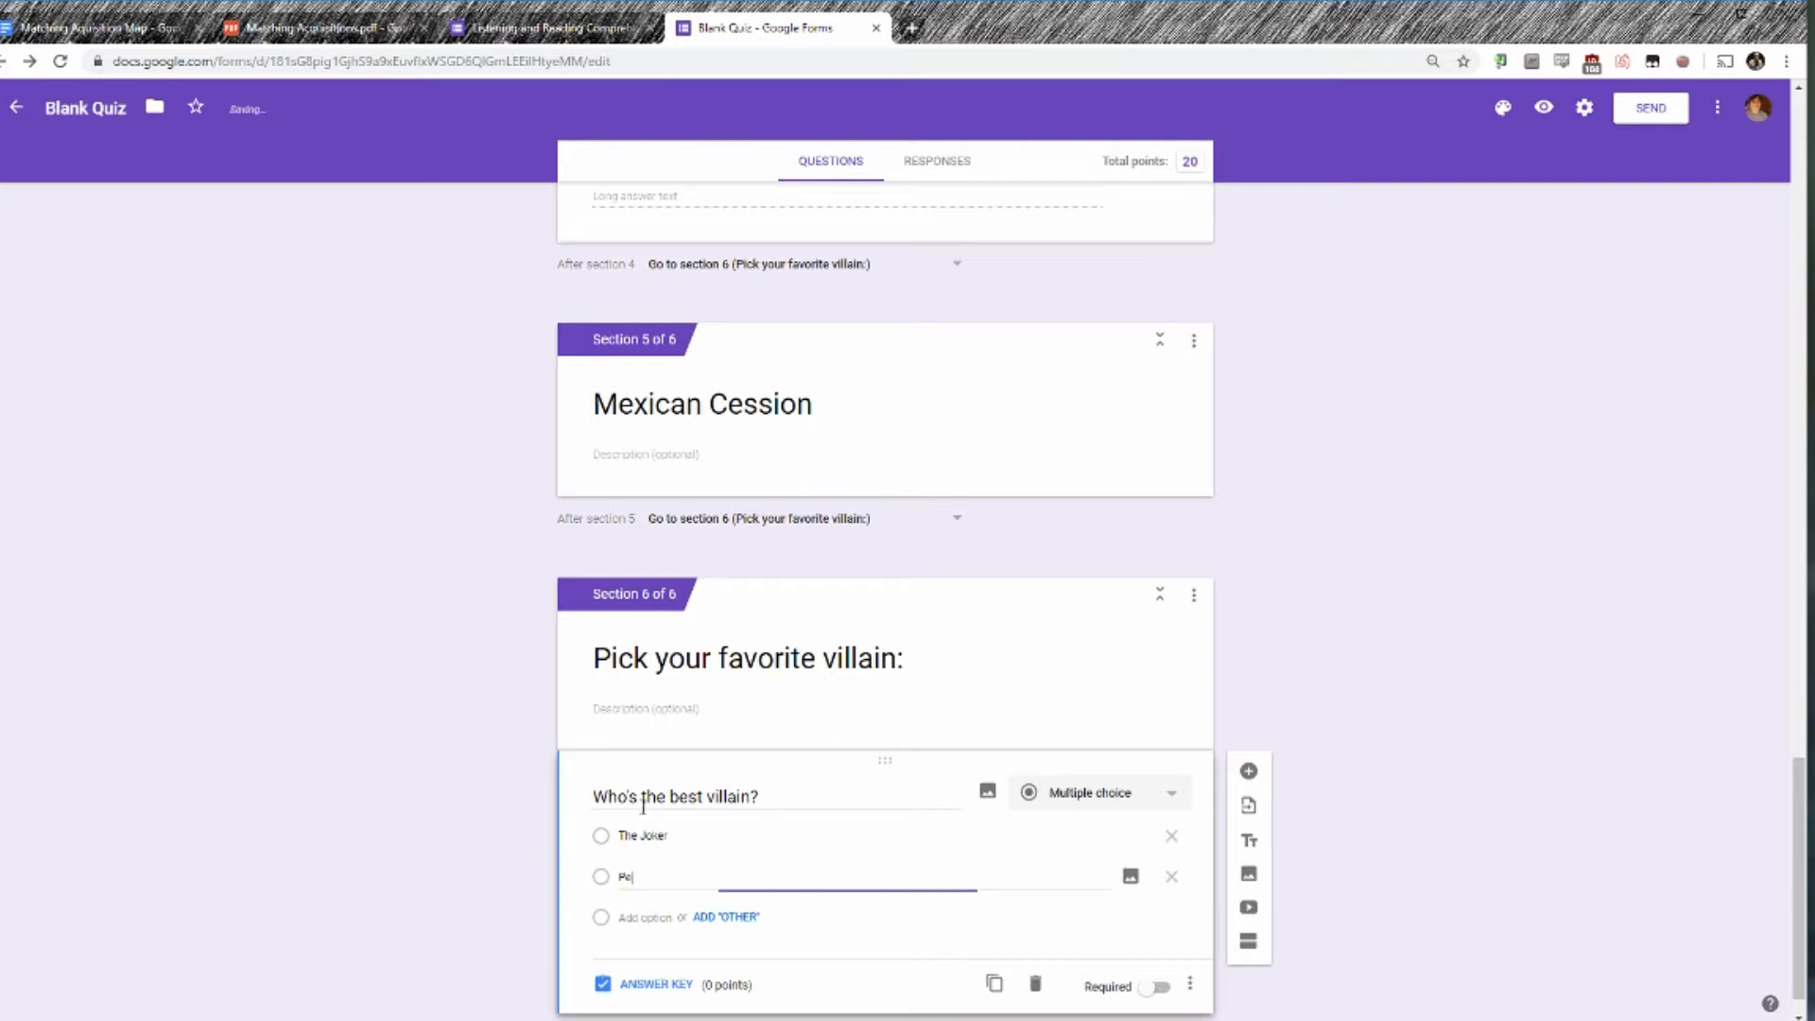
type("nguin")
key("Tab")
key("Tab")
key("Tab")
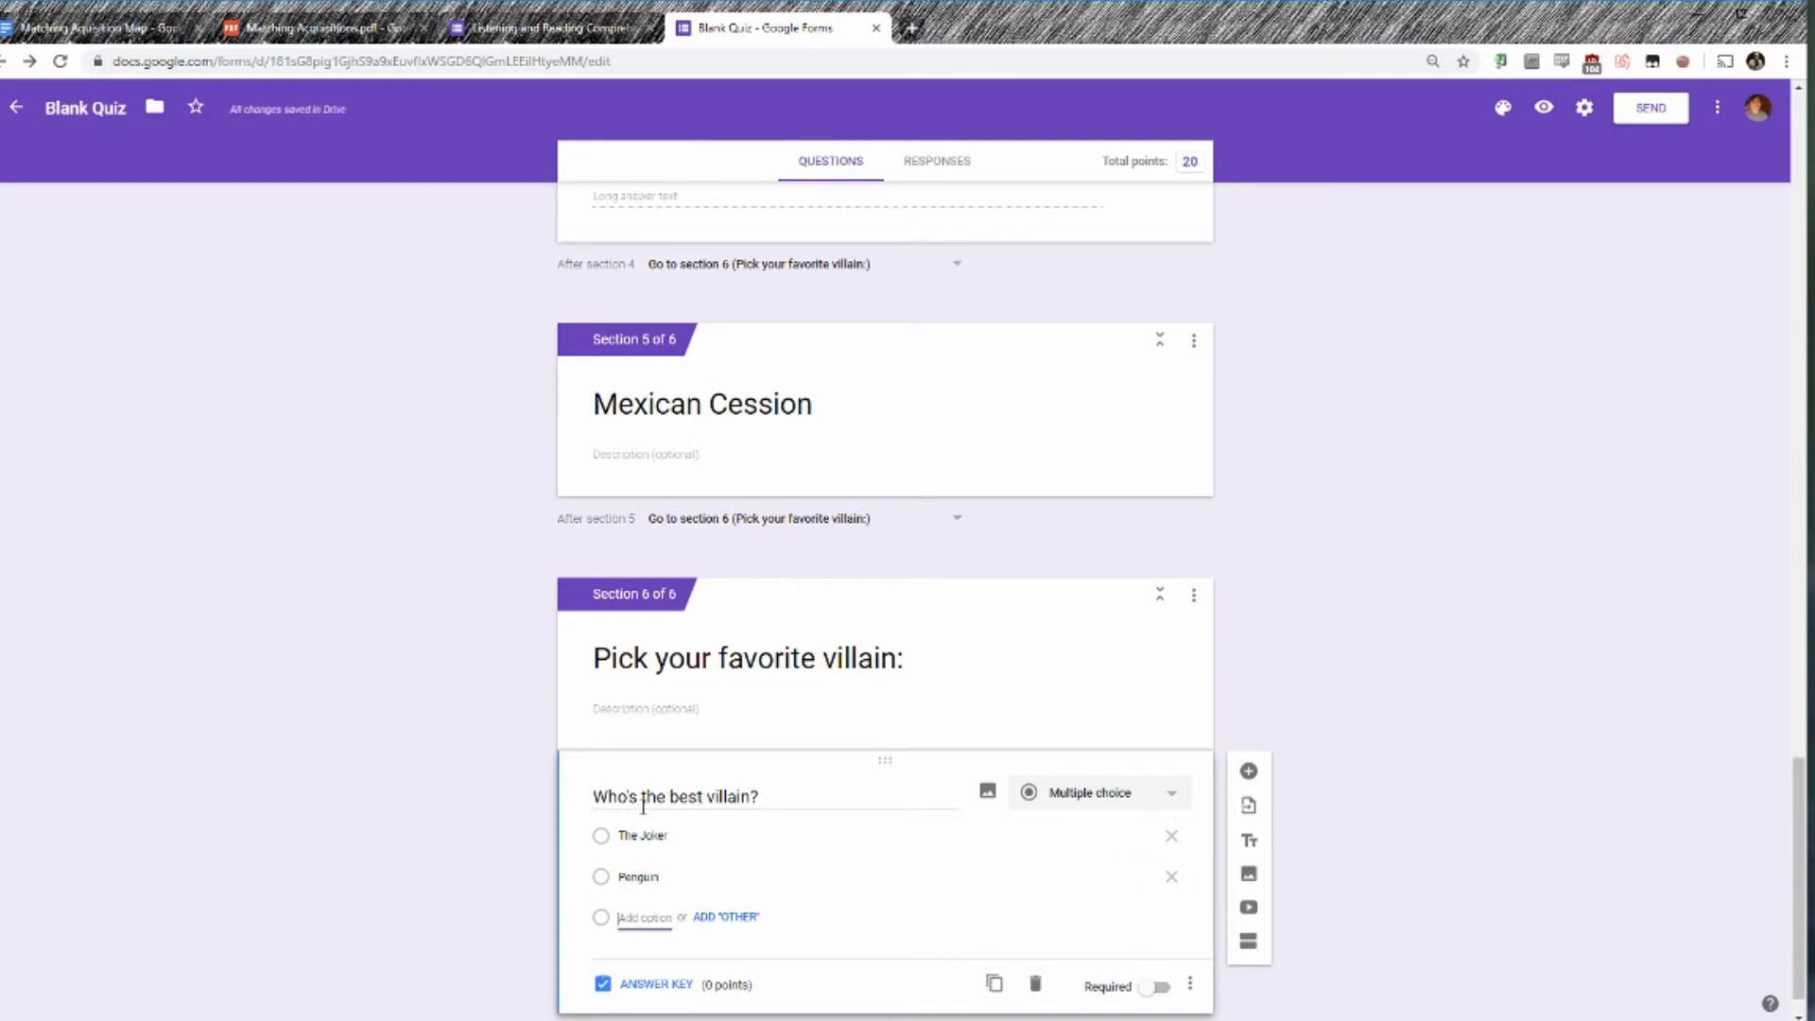
type("The")
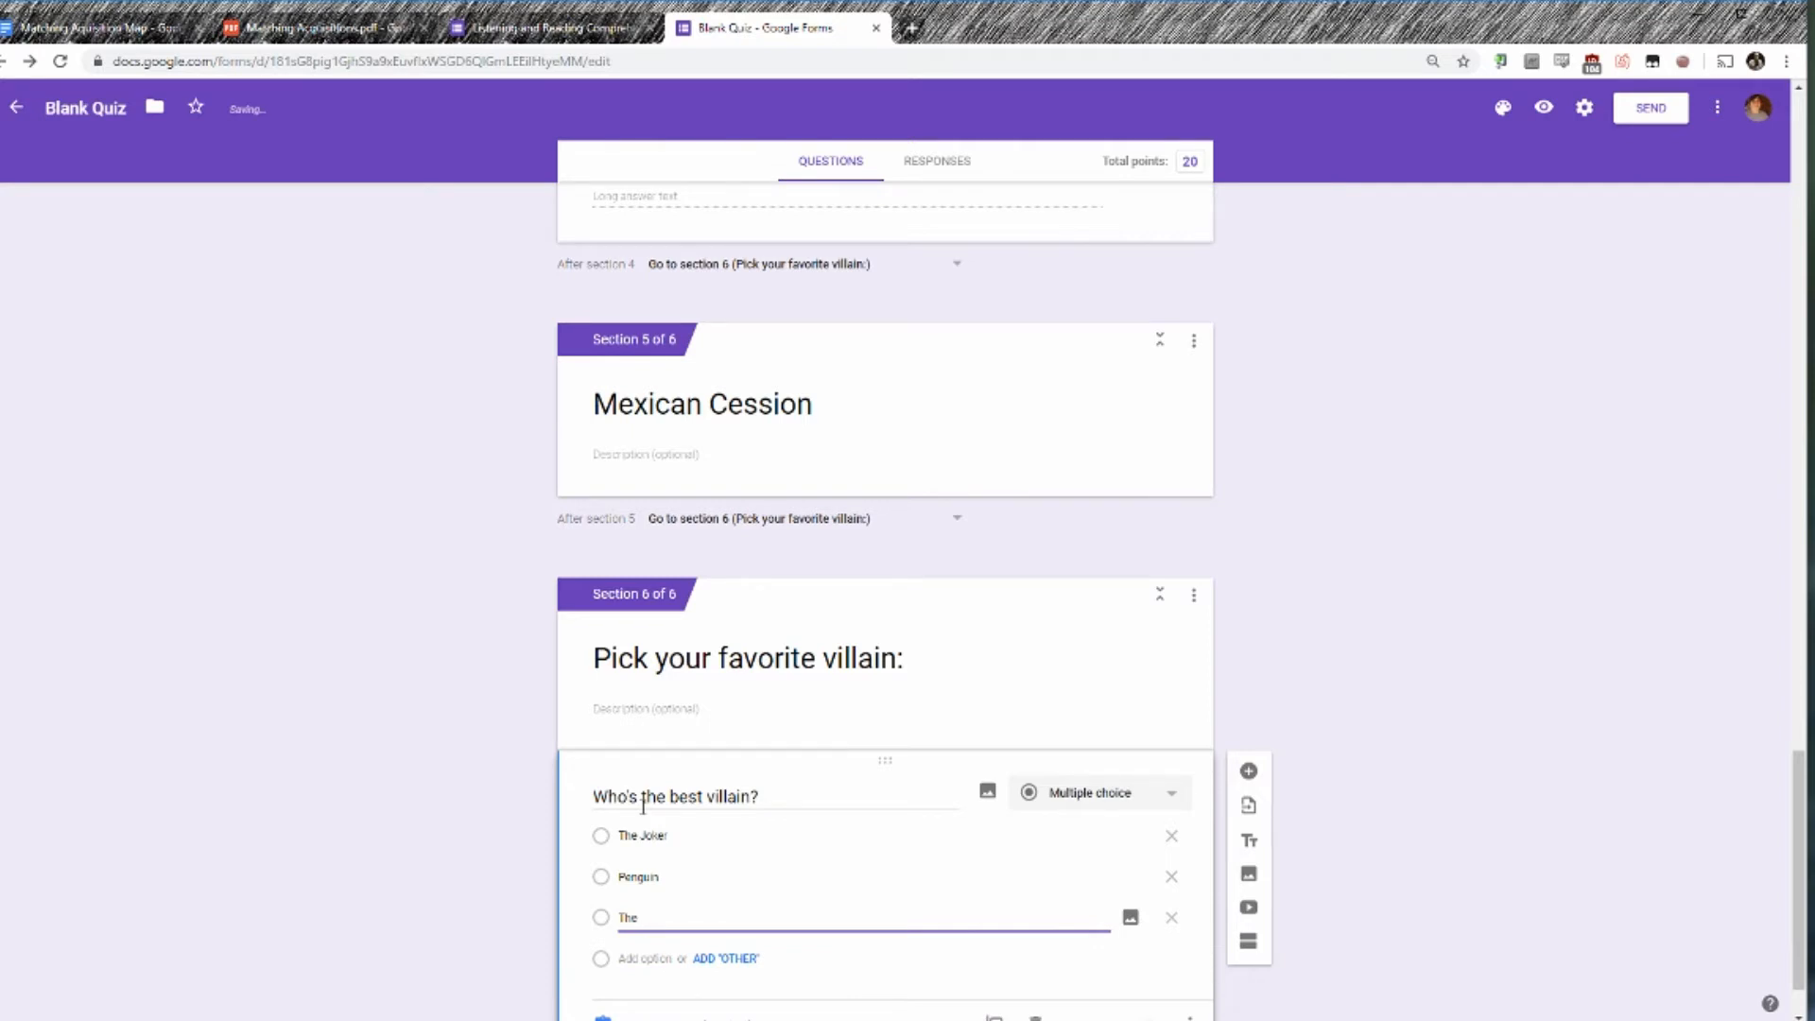
type(" Riddler")
left_click(413, 794)
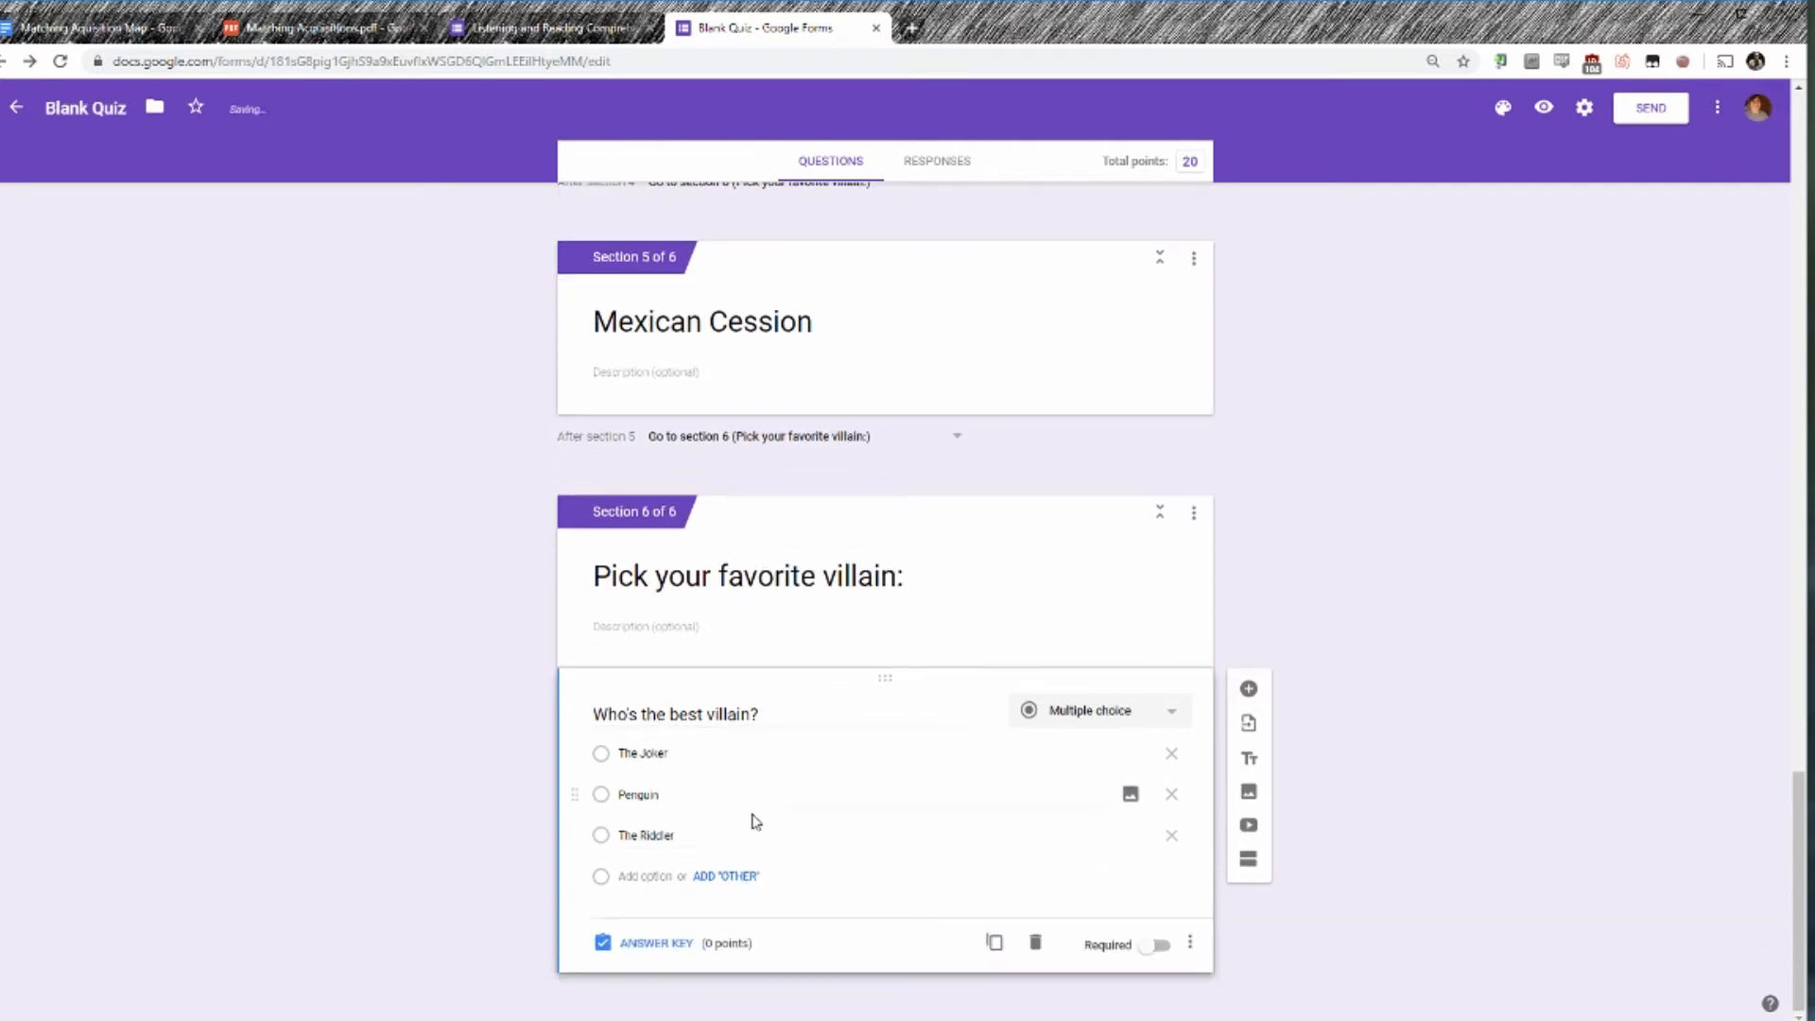
Enable going to a section based on answer for the best villain question and check The Joker's available destinations.
left_click(1190, 943)
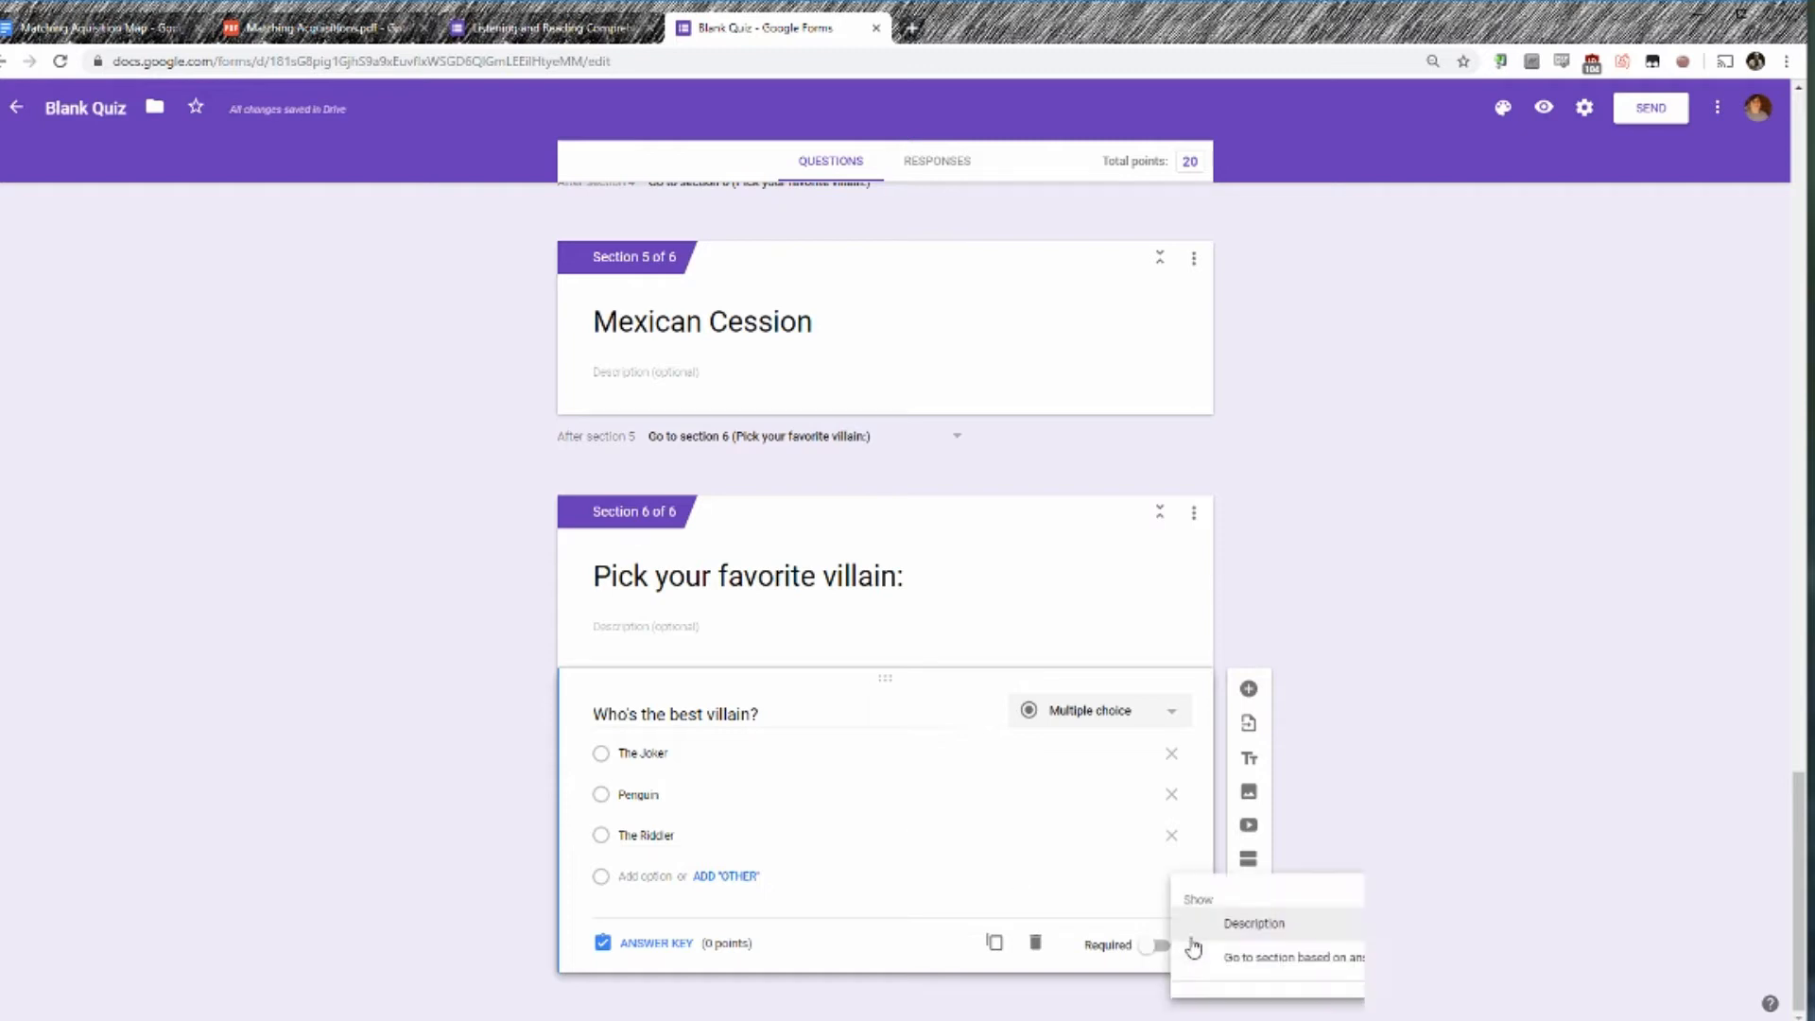
left_click(1242, 940)
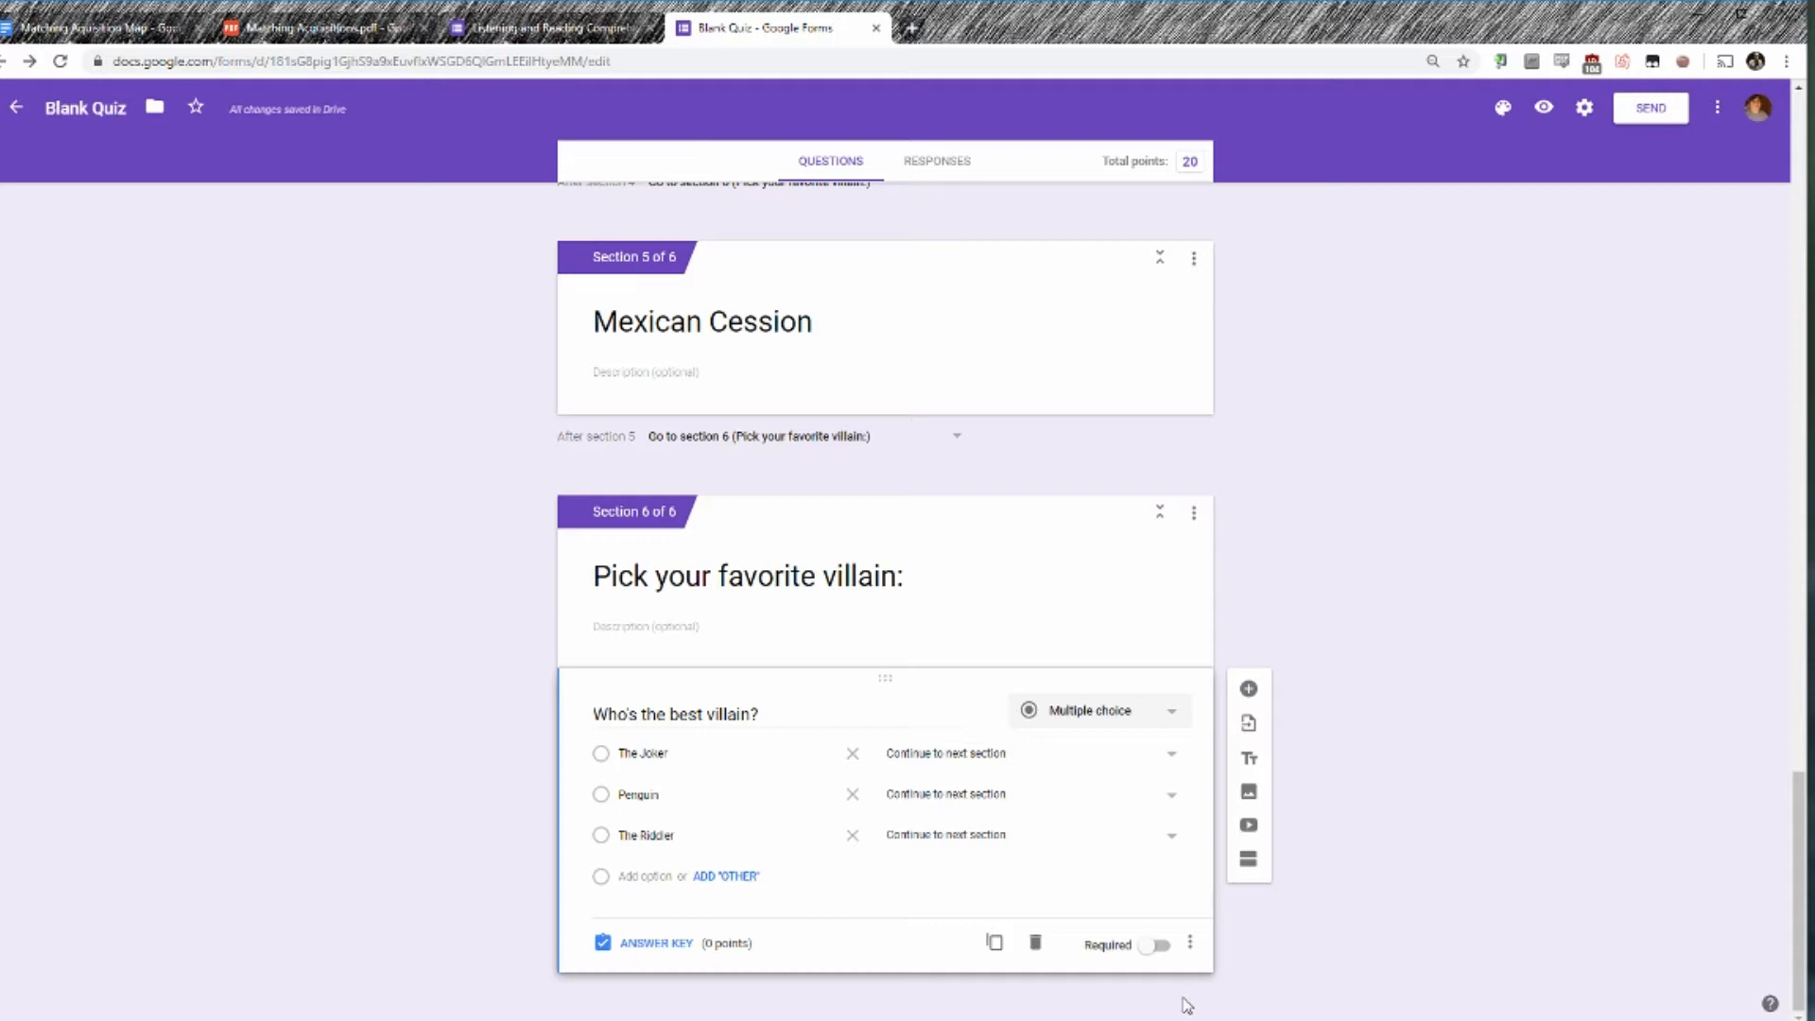
left_click(1166, 754)
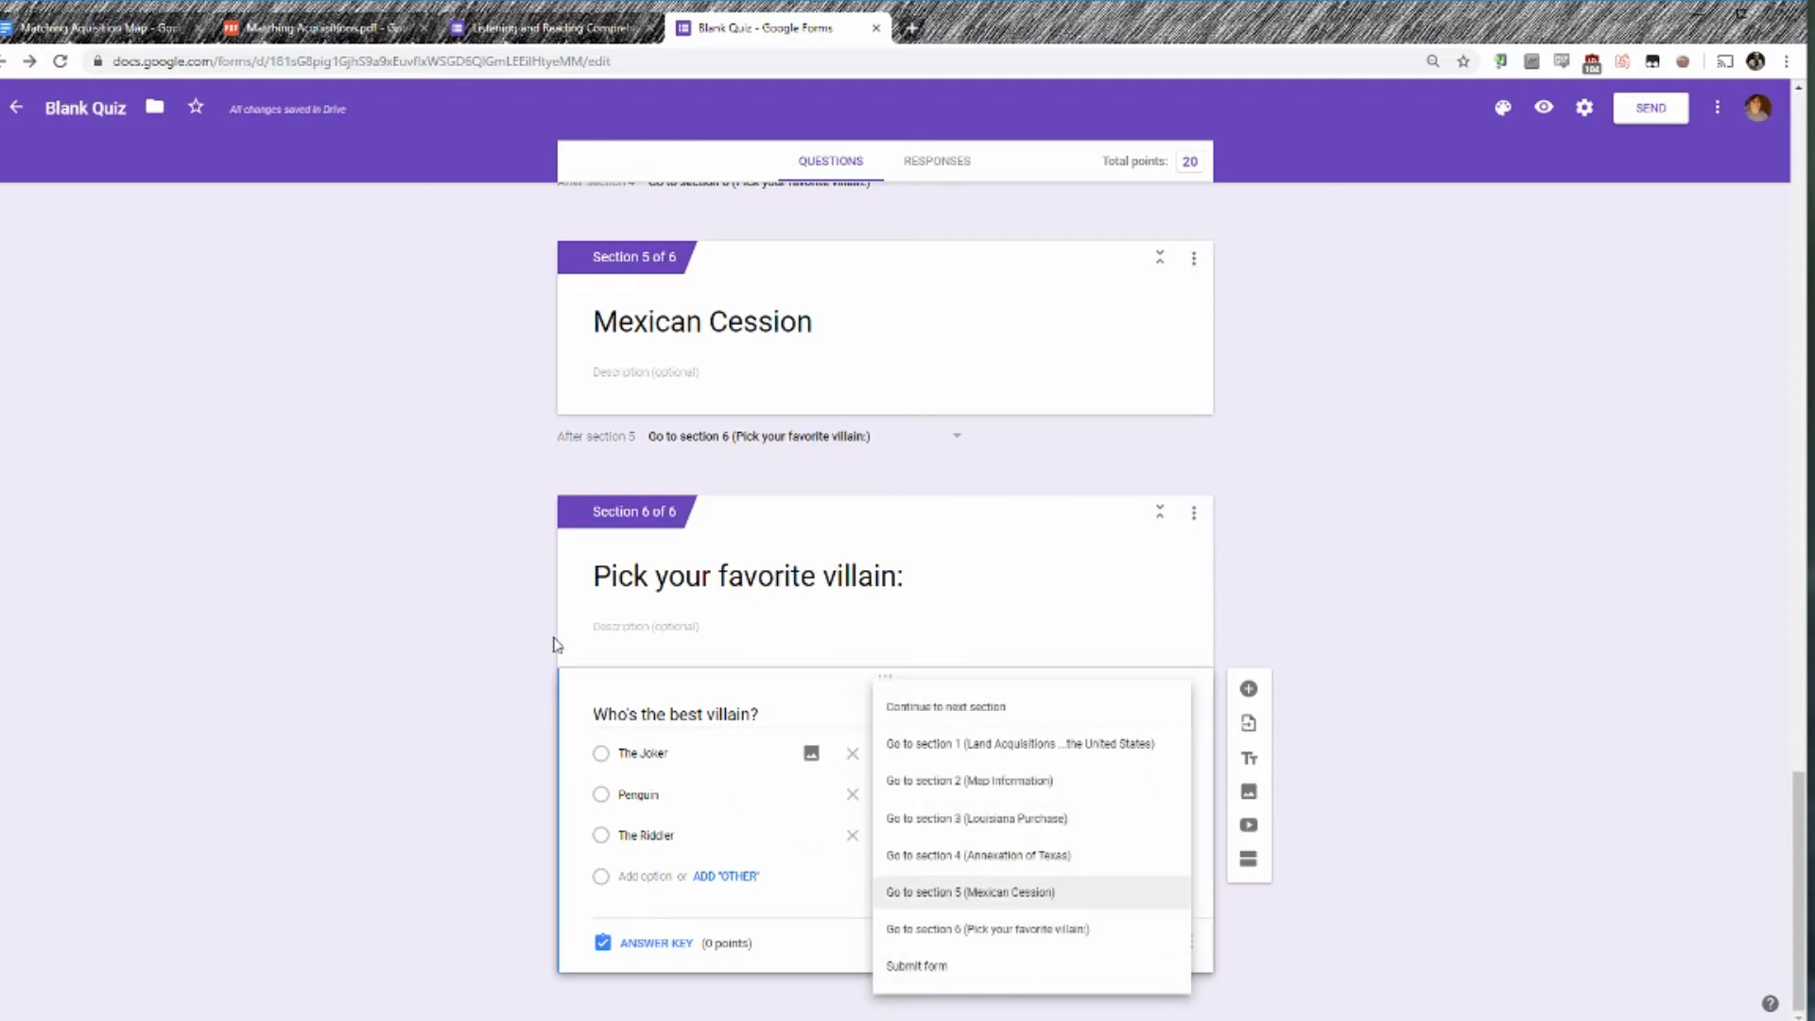
left_click(413, 819)
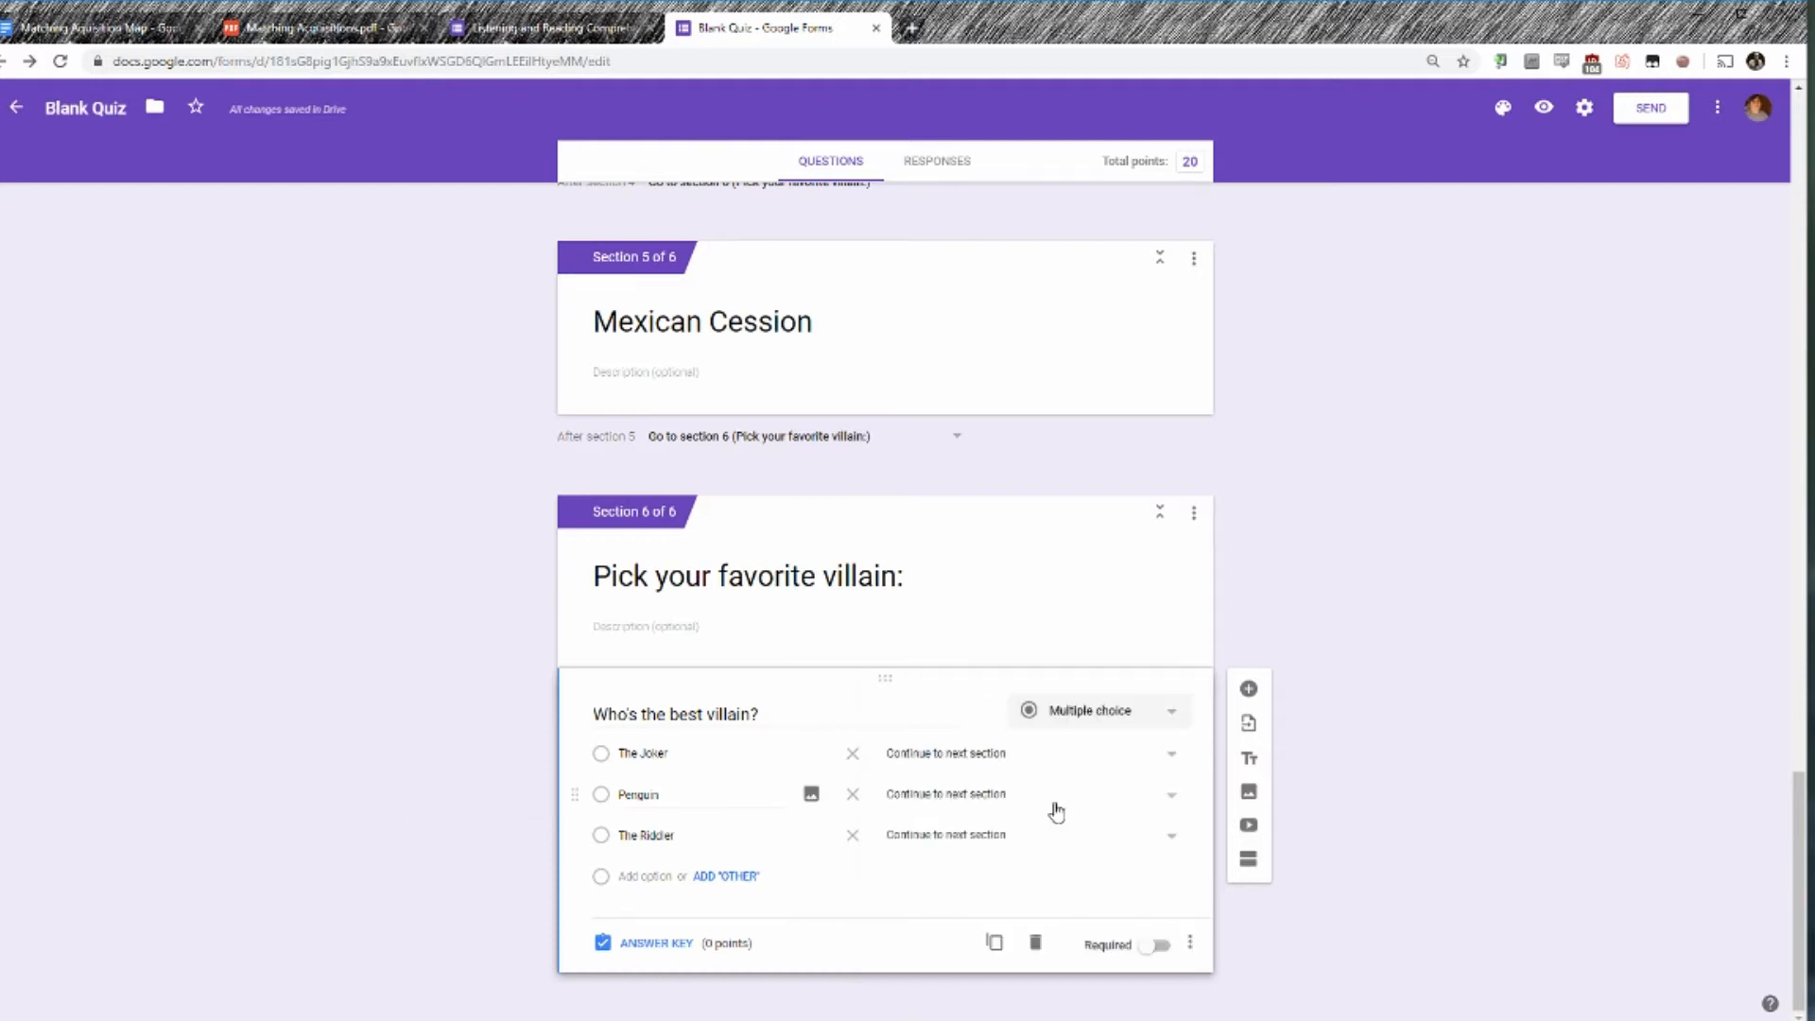
Add a section after the villain section and title it "Alaska Purchase".
left_click(1248, 858)
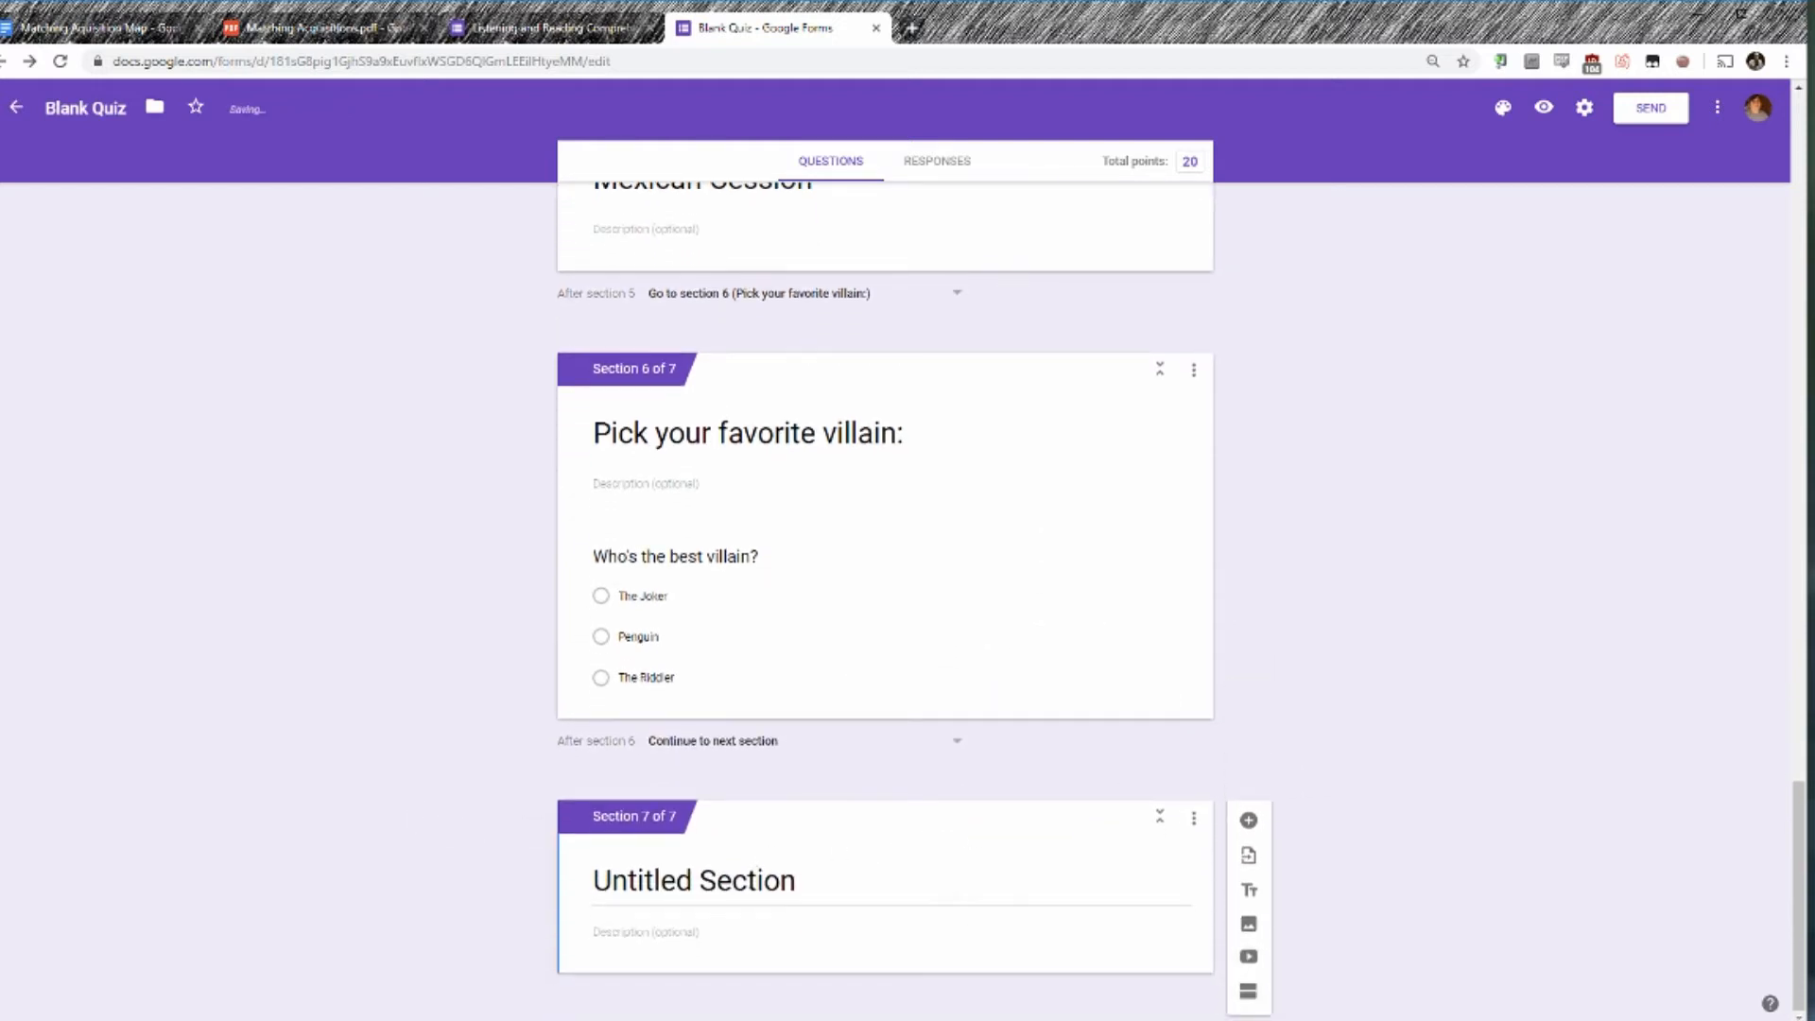
type("Alak")
key("BackSpace")
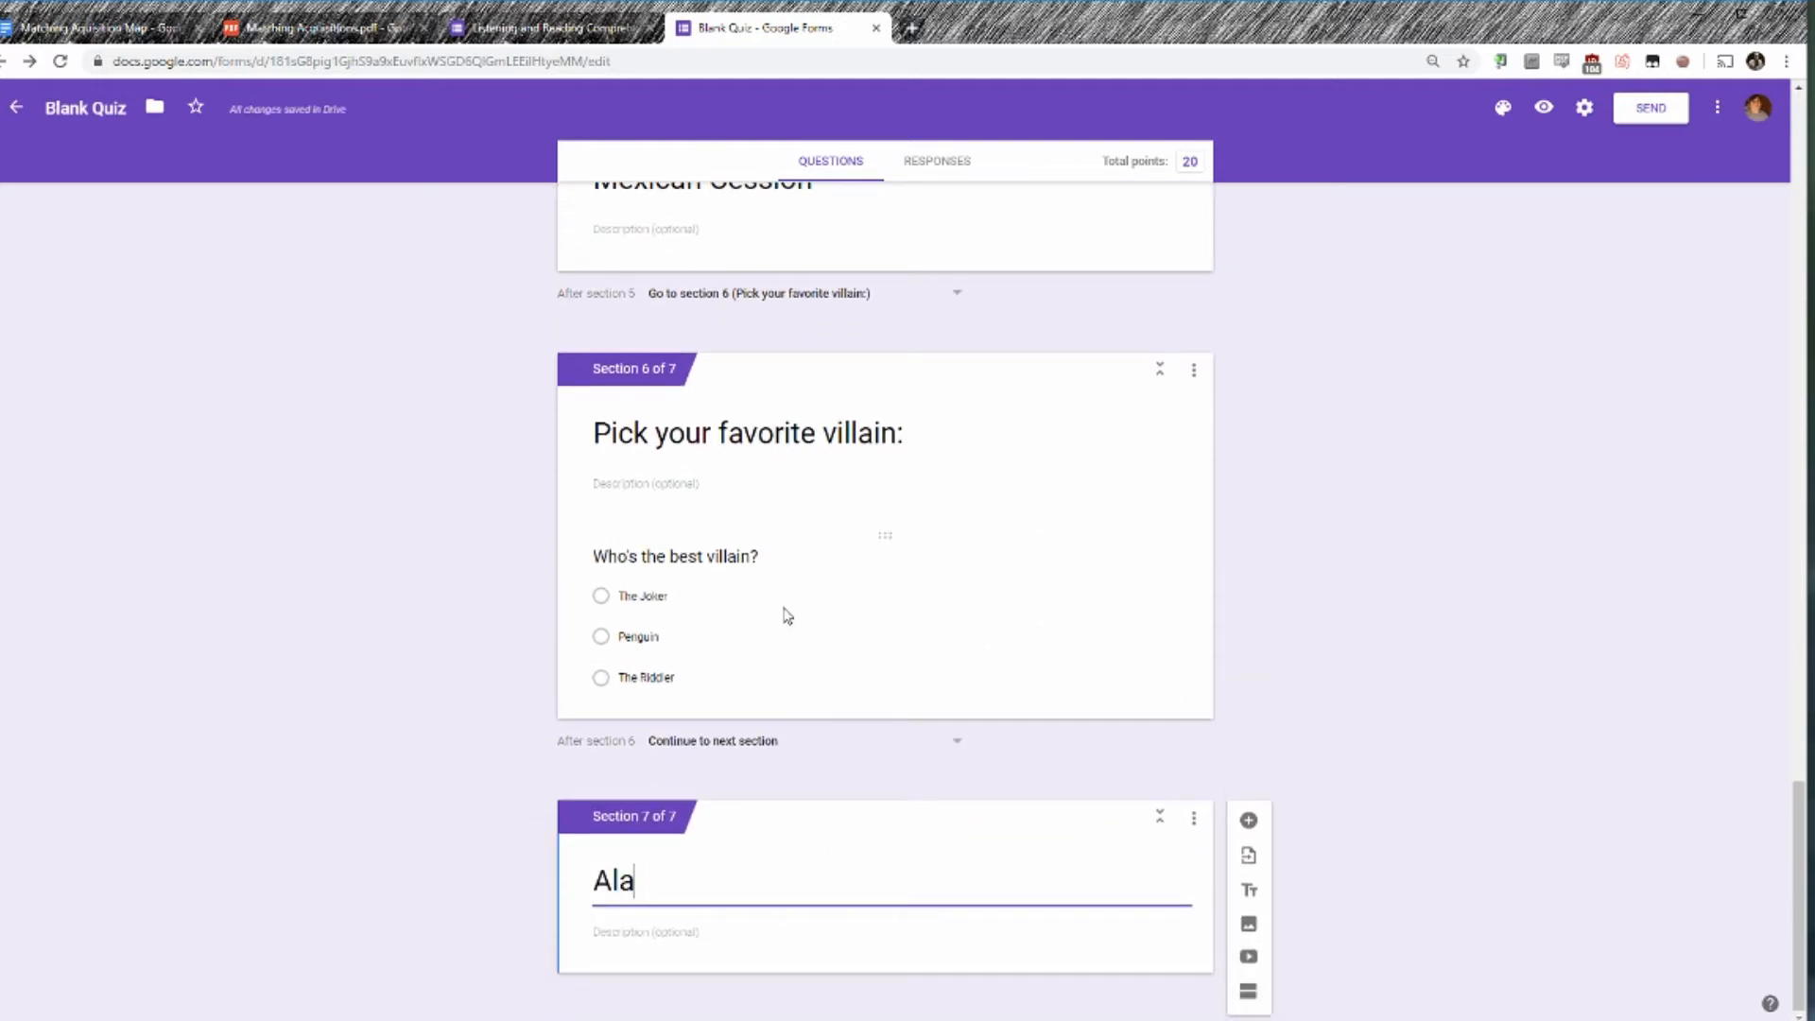
type("ska Purchar")
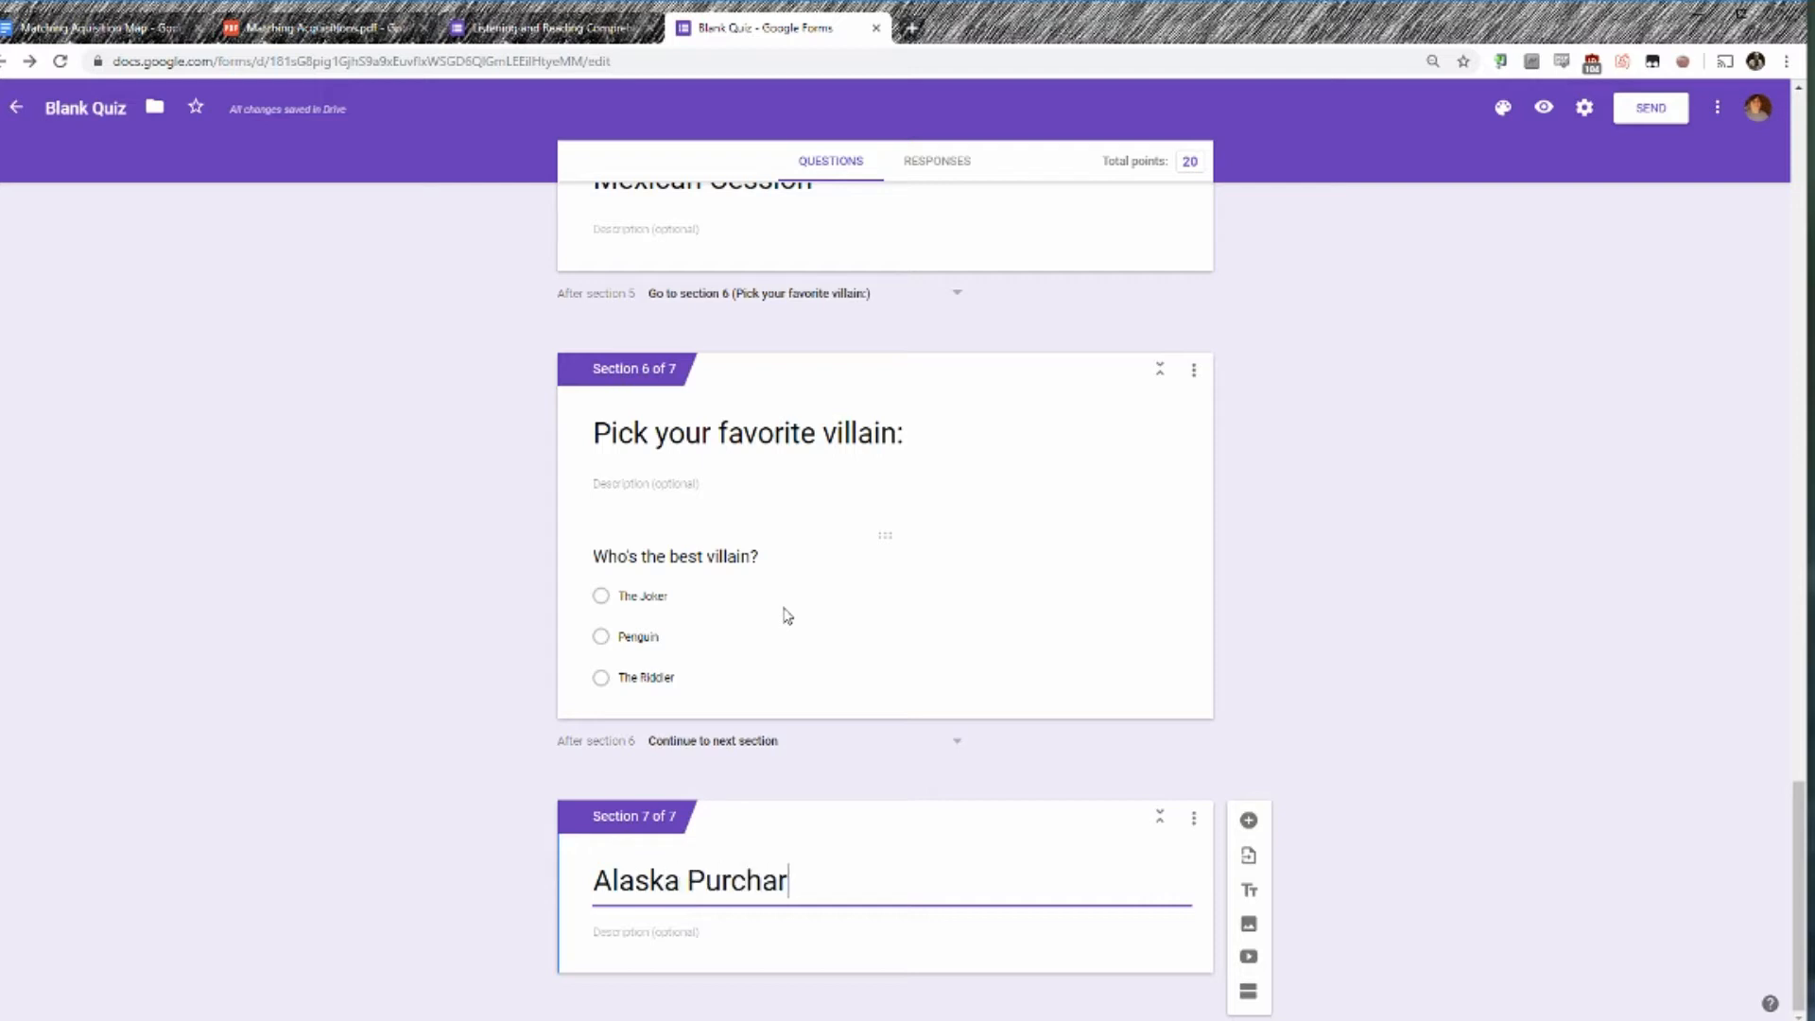
key("BackSpace")
type("se")
left_click(484, 867)
scroll(421, 627, "up", 4)
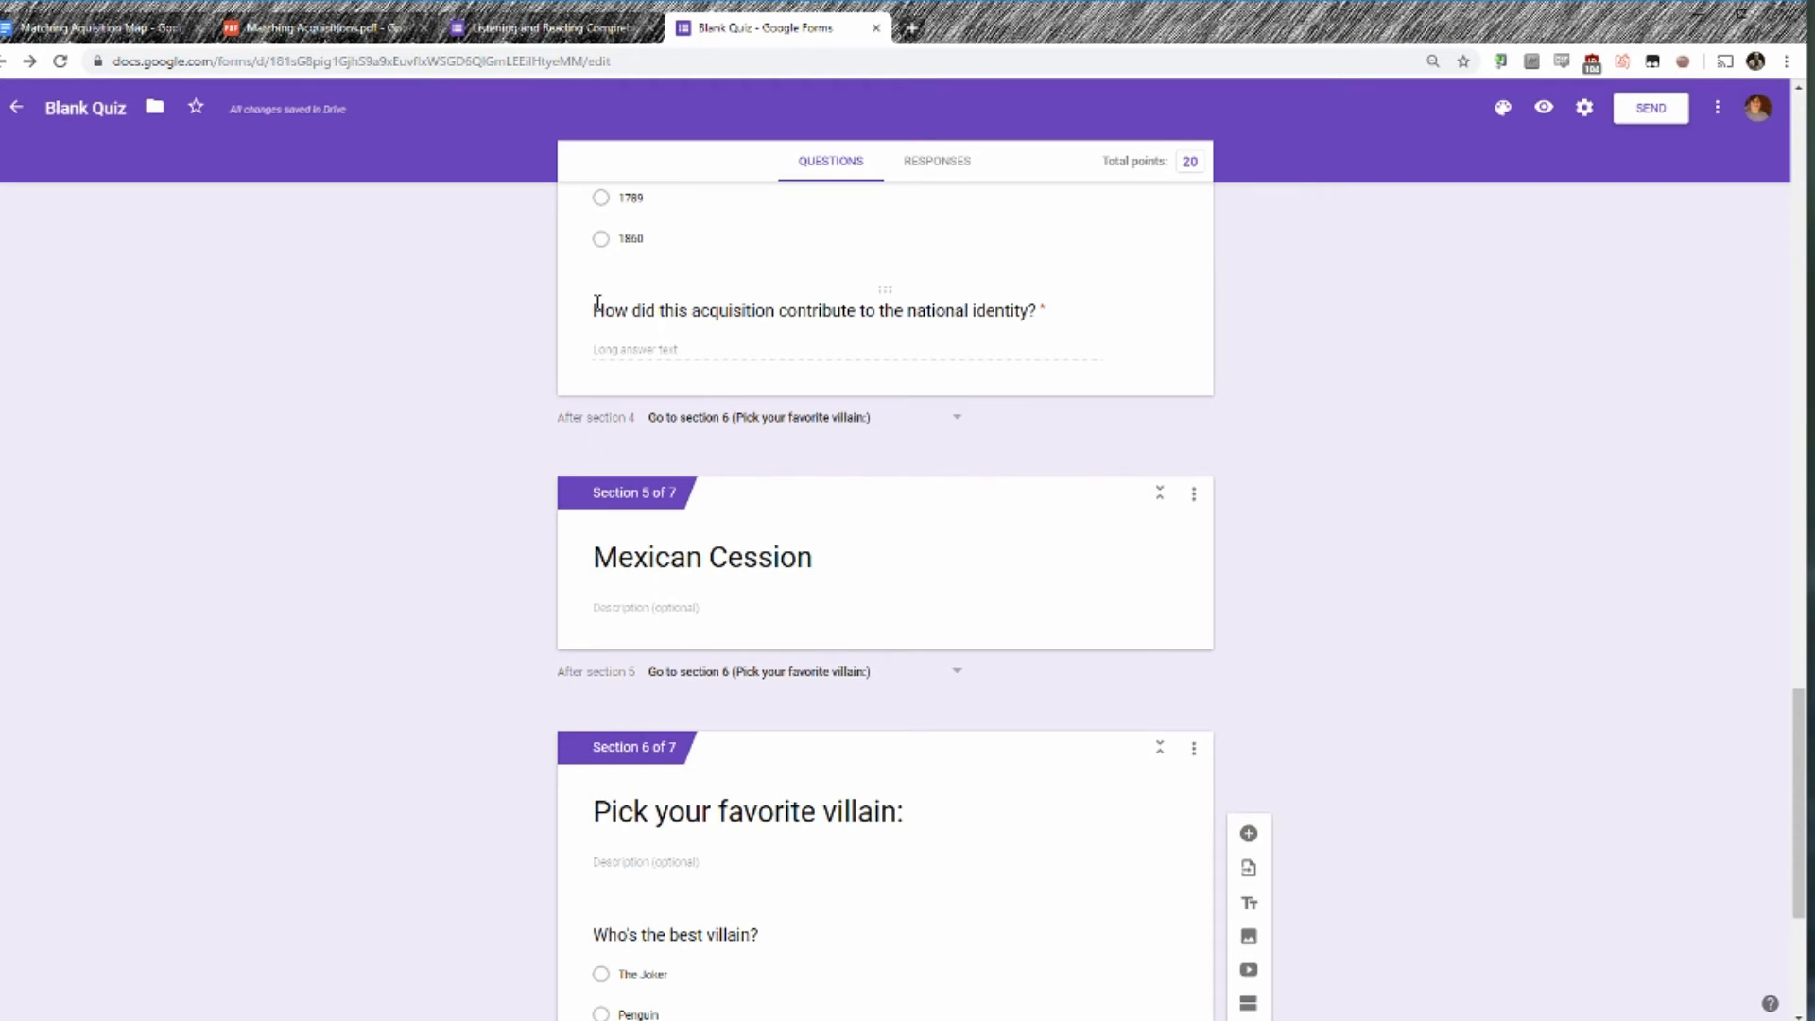
scroll(506, 580, "down", 4)
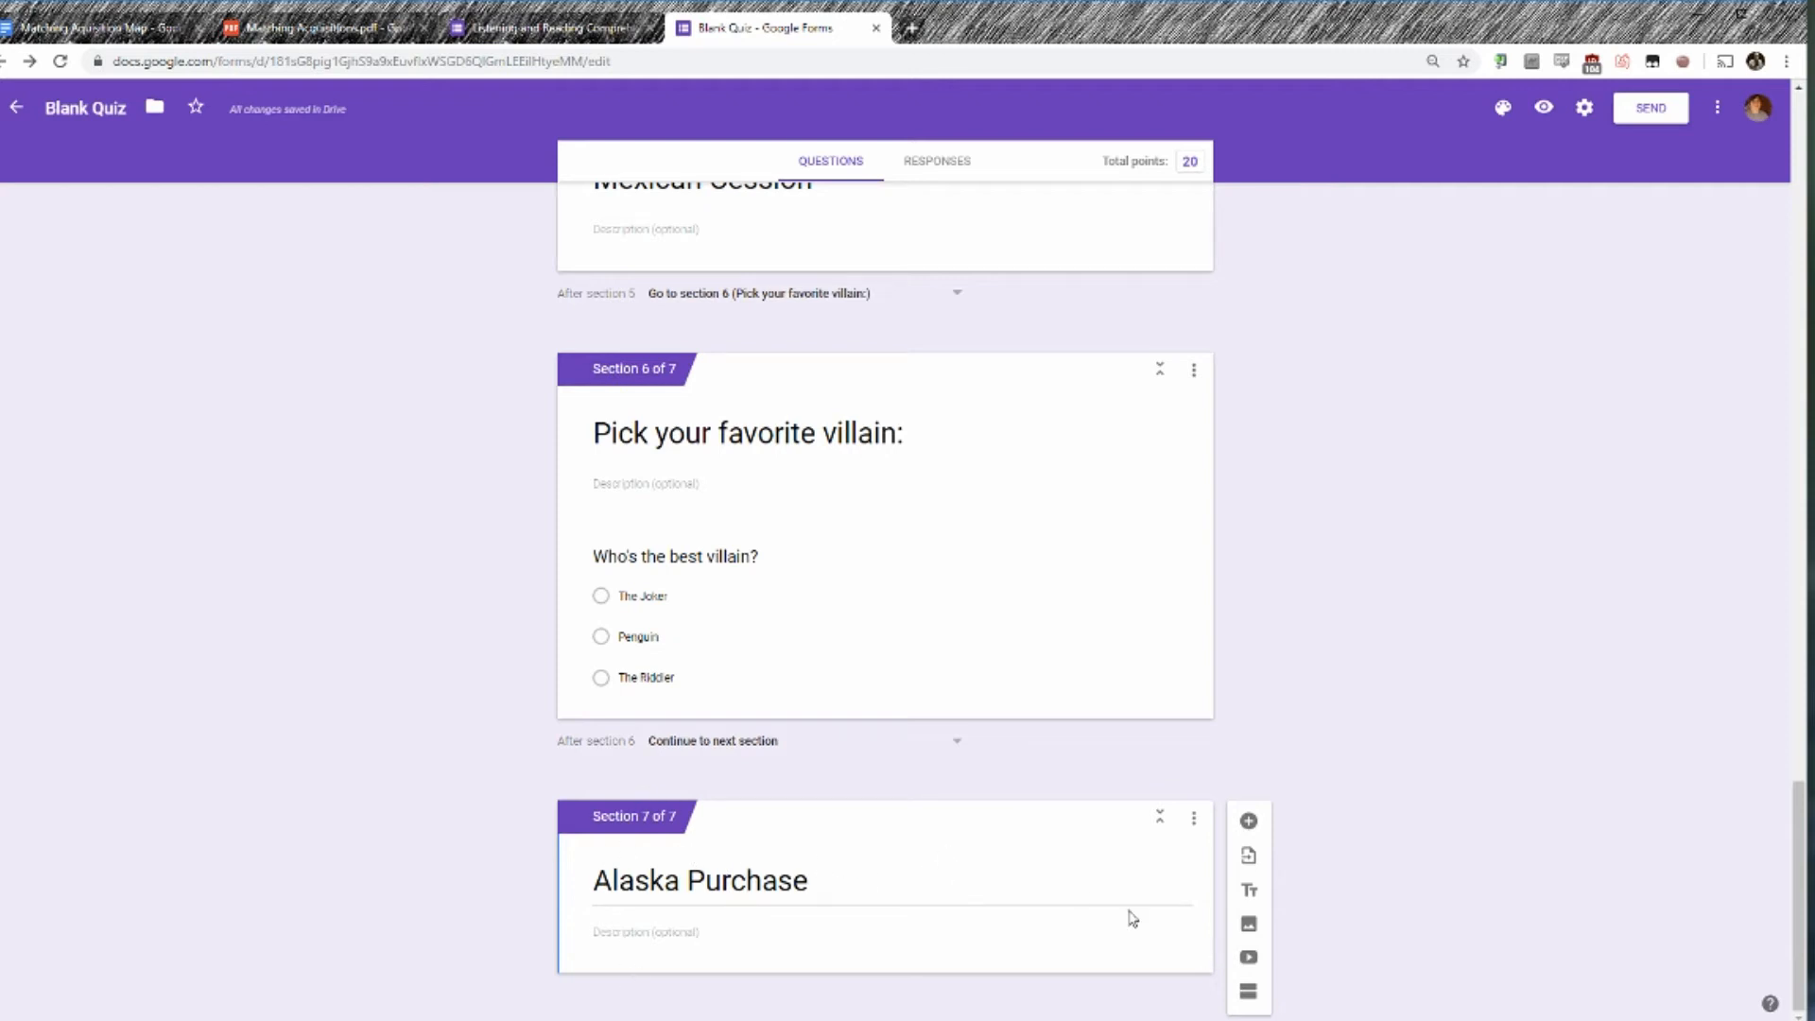
left_click(1141, 872)
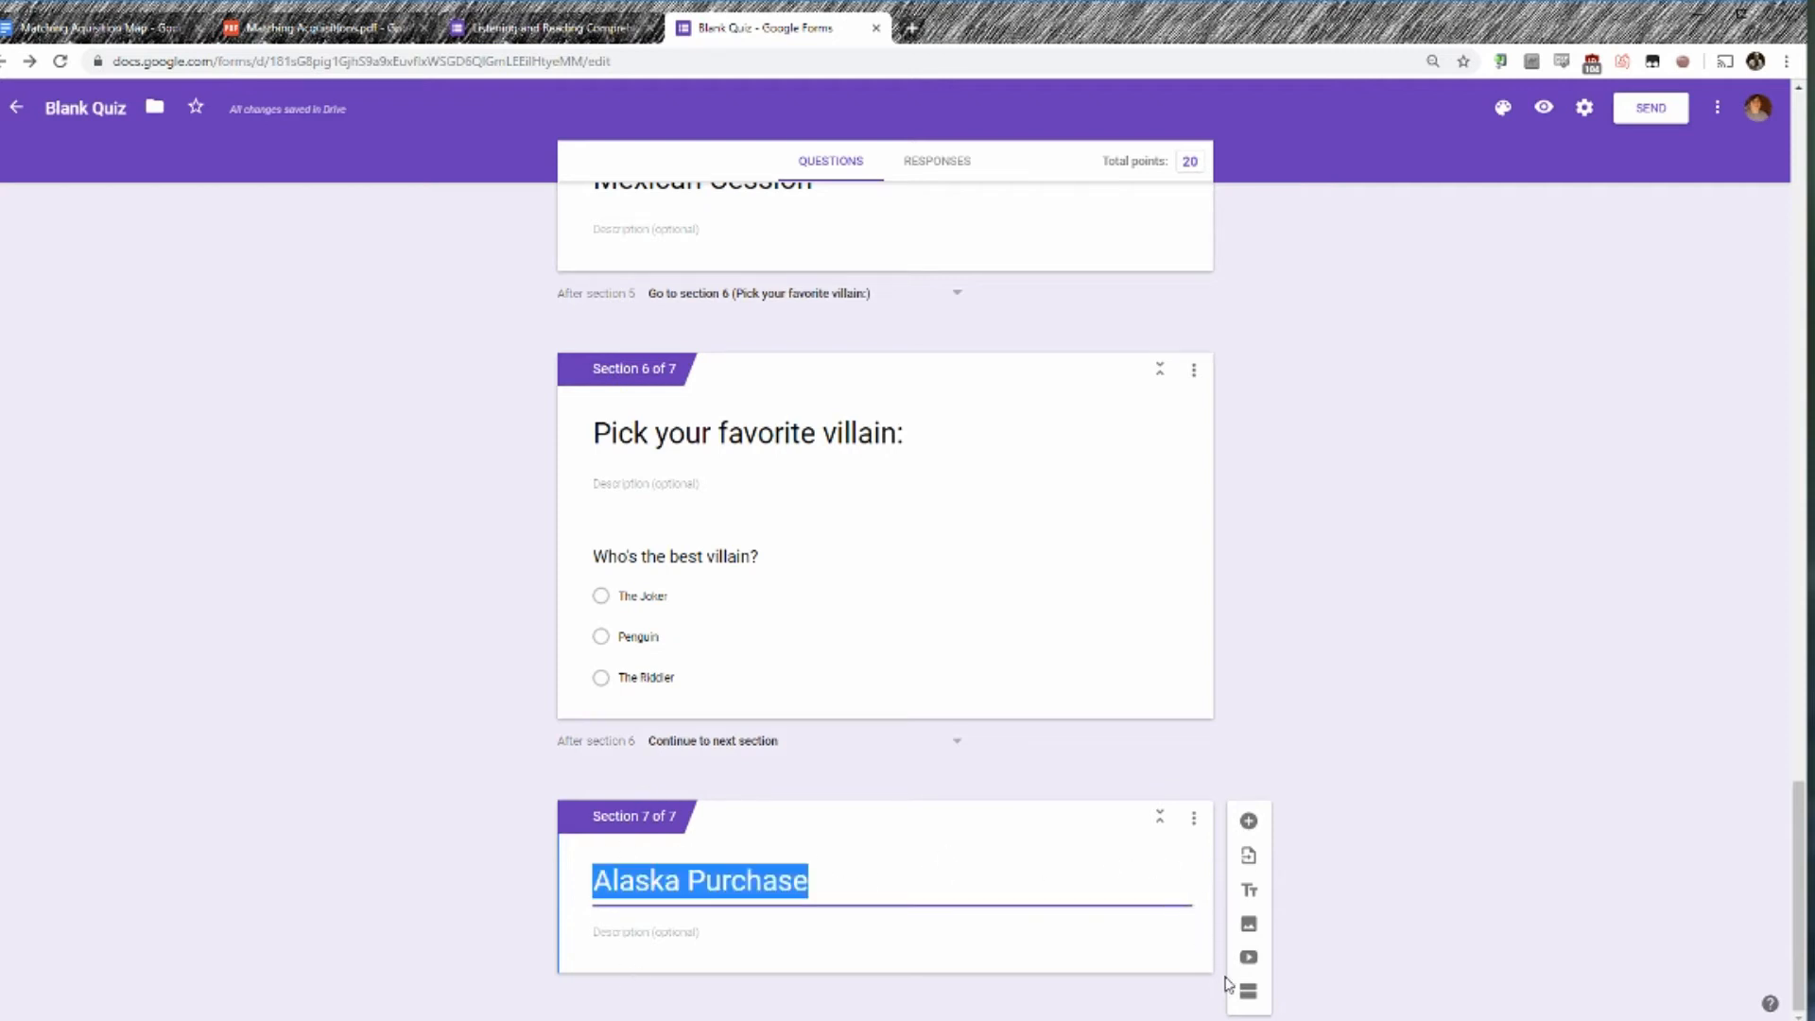
left_click(1249, 821)
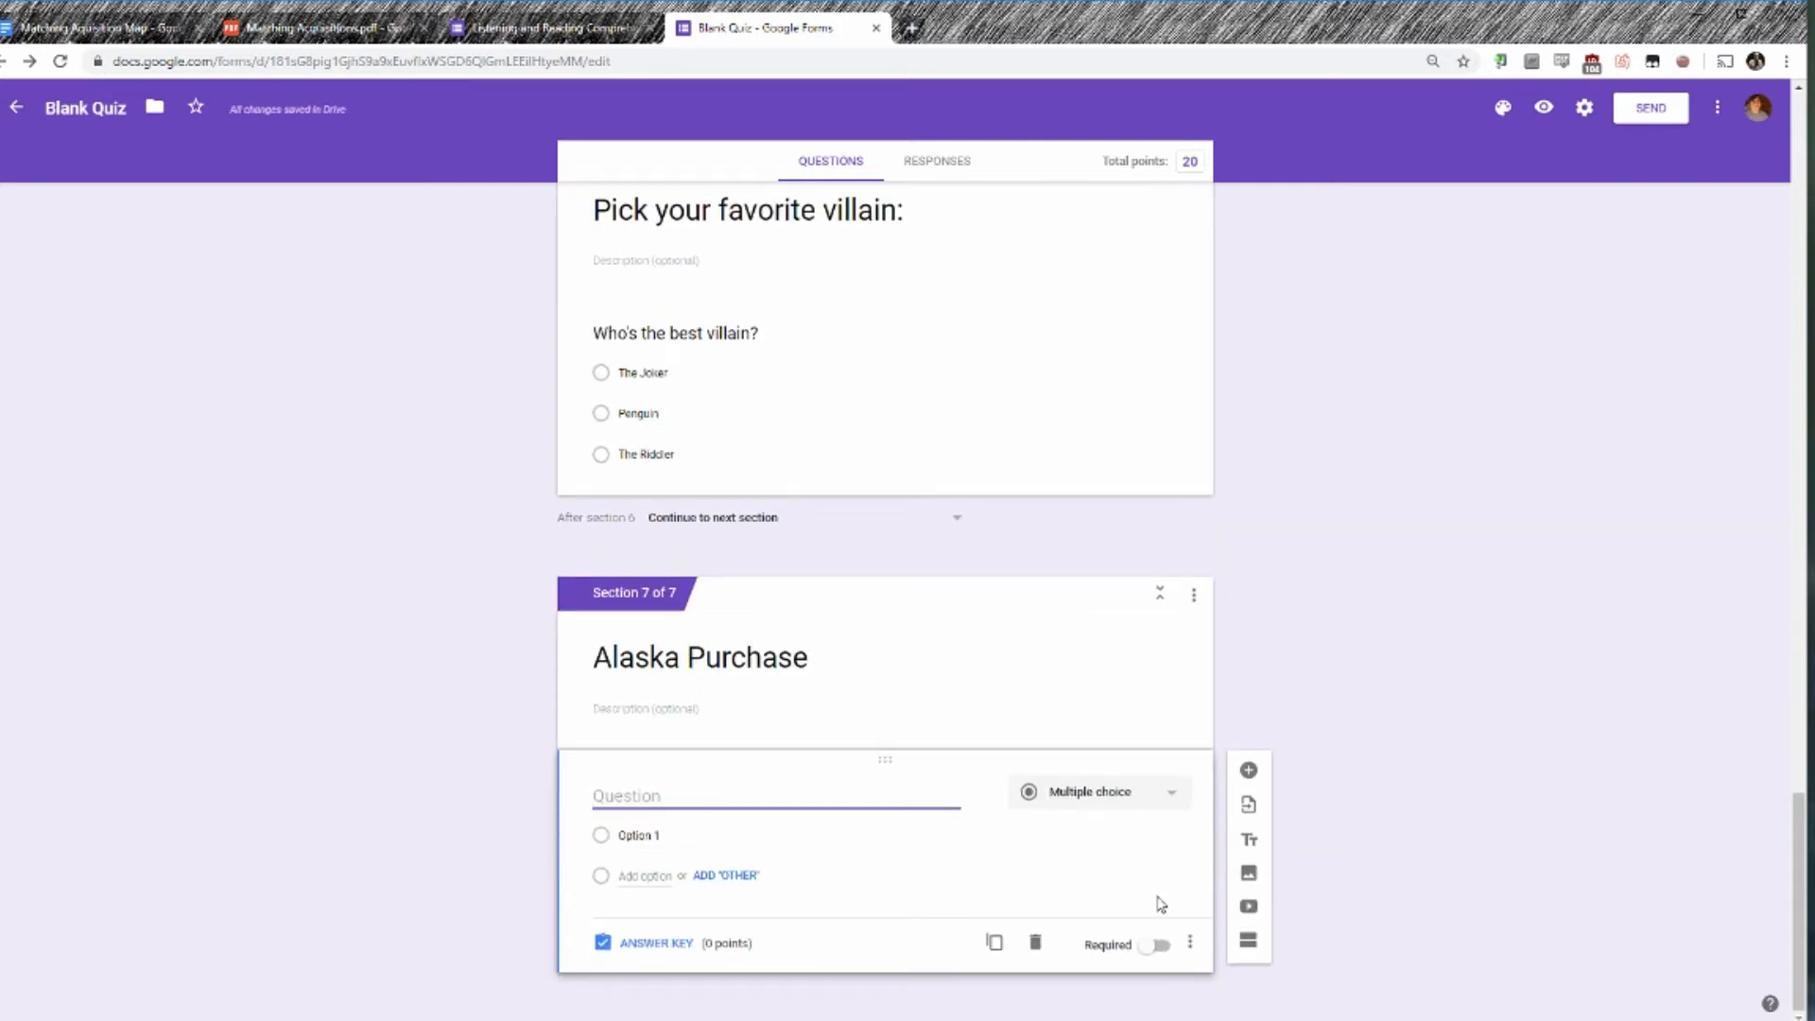
left_click(1035, 943)
Import the acquisition date question and the national identity question from the Blank Quiz form into the Alaska Purchase section.
left_click(1249, 855)
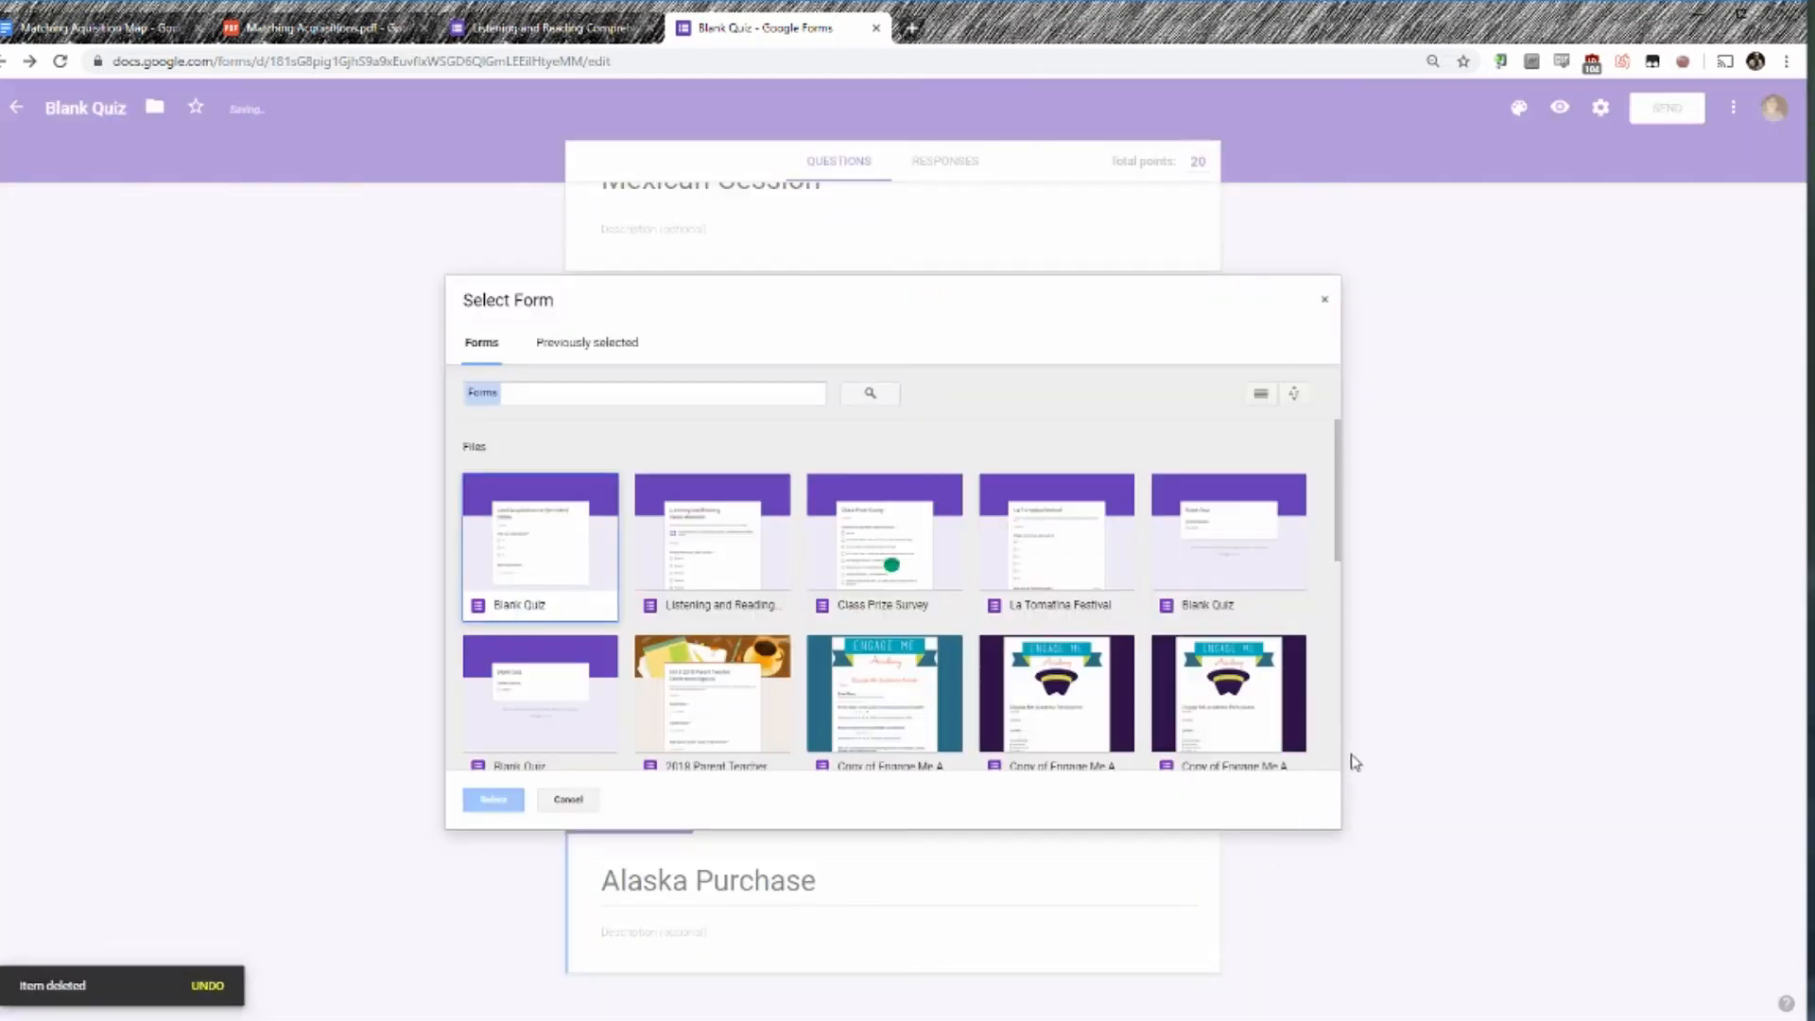
left_click(596, 538)
left_click(494, 800)
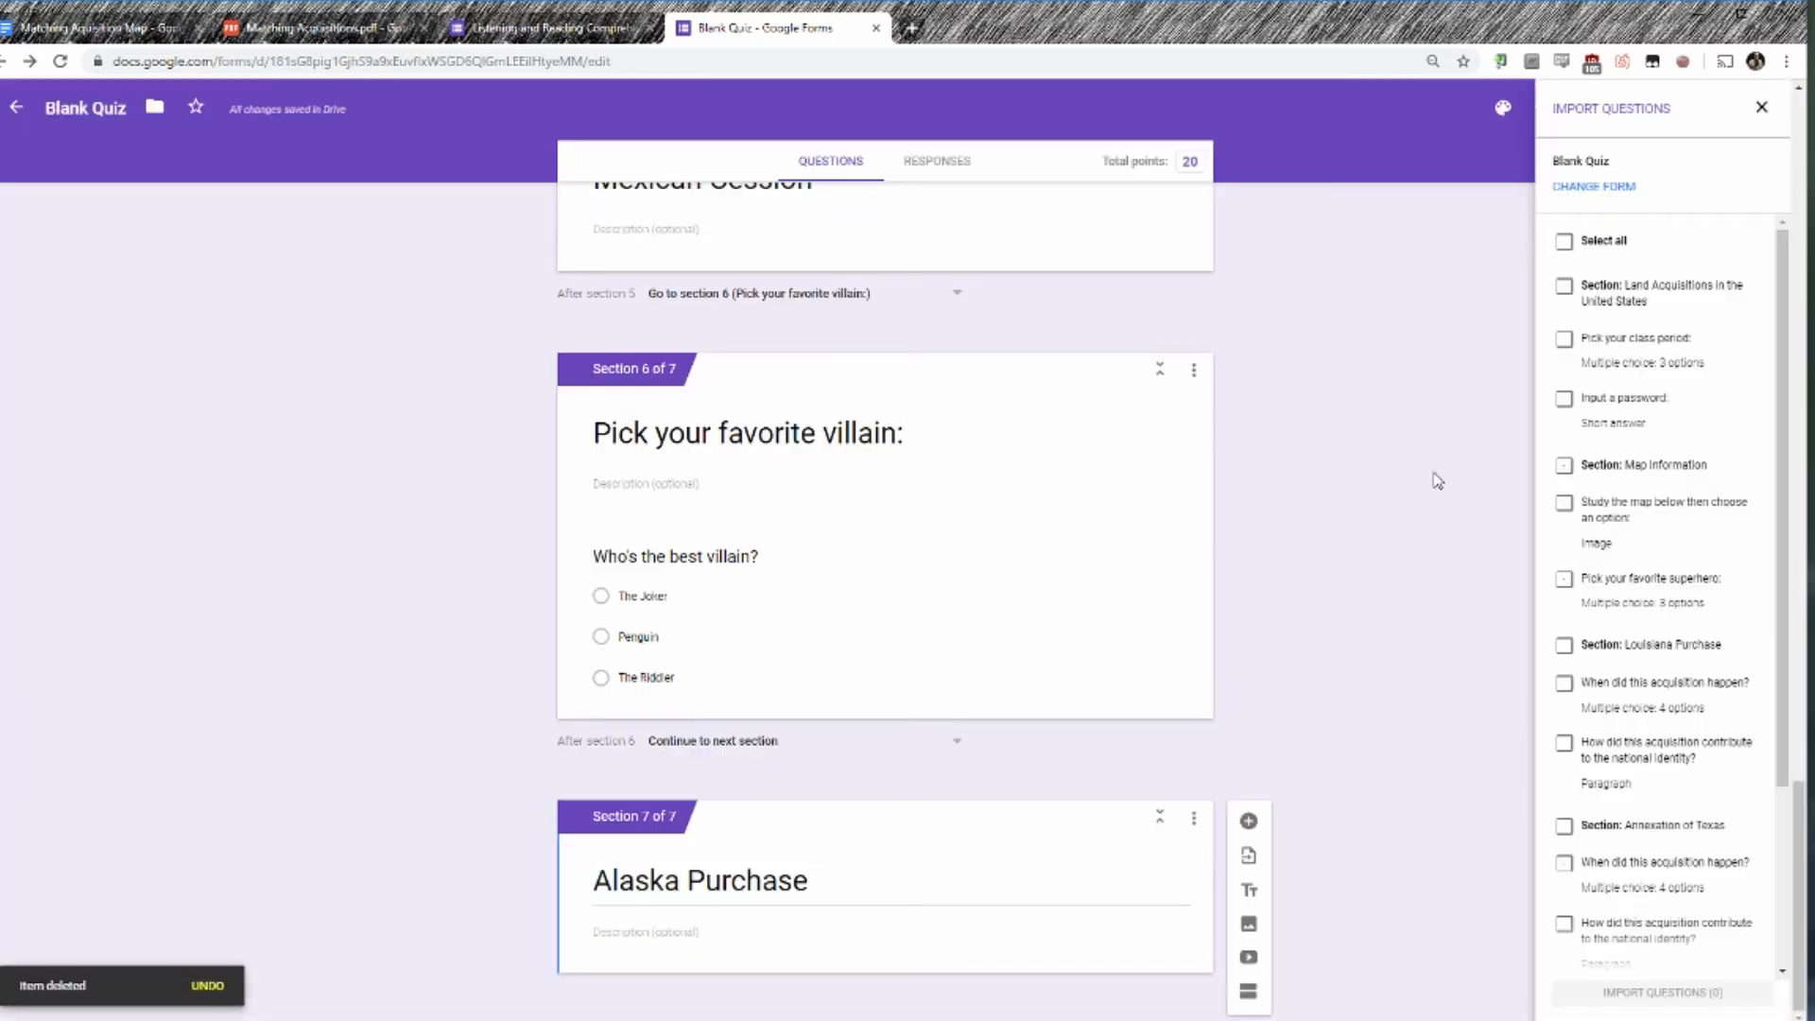
scroll(1621, 529, "down", 3)
left_click(1564, 440)
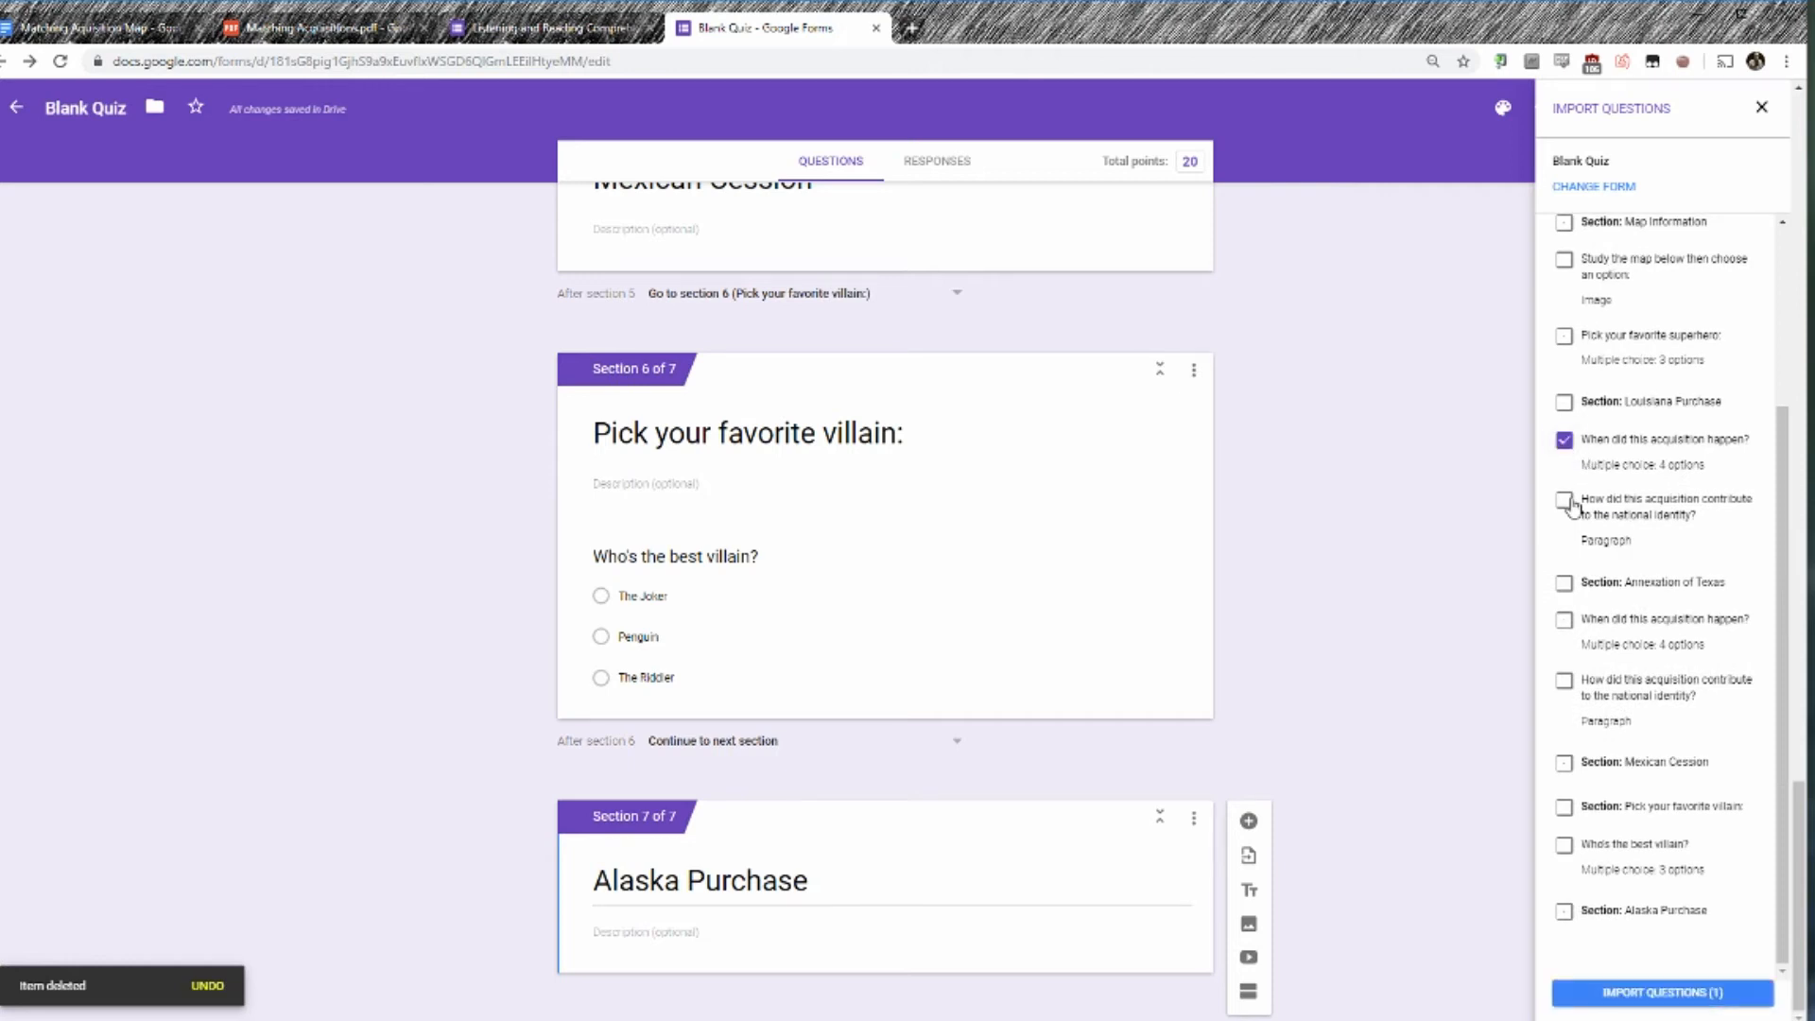
left_click(1564, 499)
left_click(1593, 993)
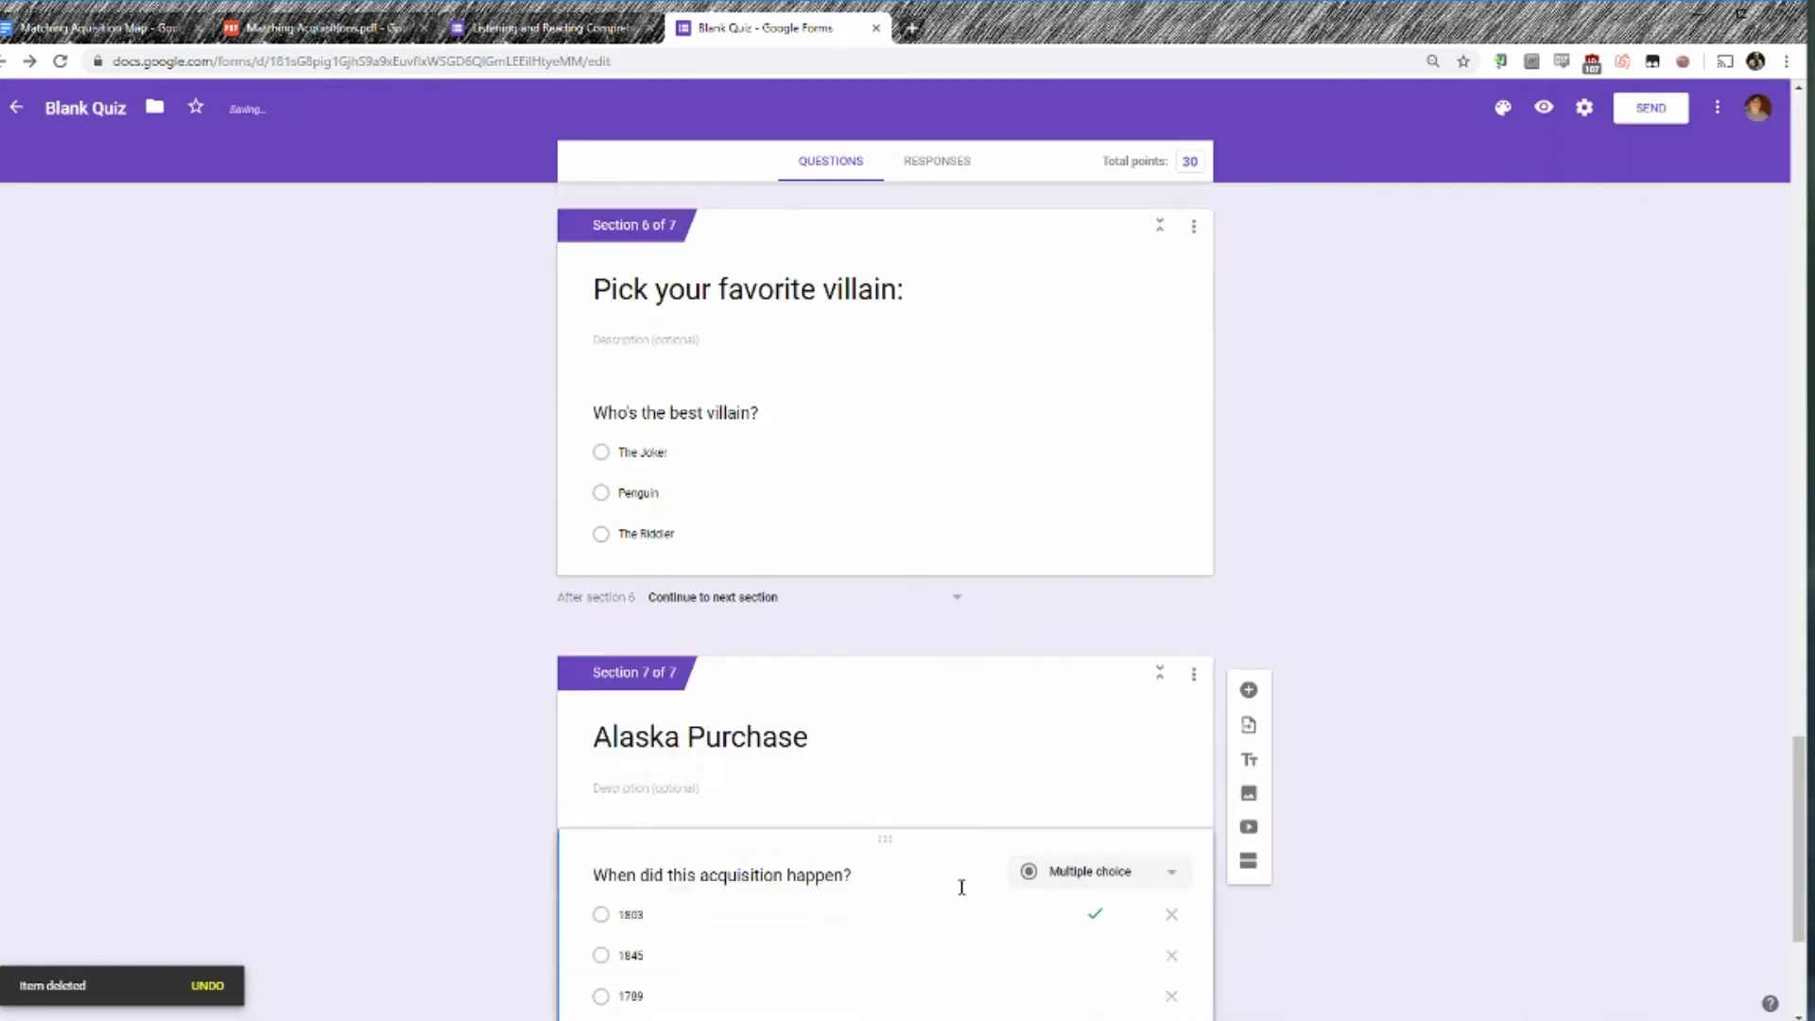
Add a new section after Alaska Purchase and make the Alaska Purchase section end by submitting the form.
left_click(896, 936)
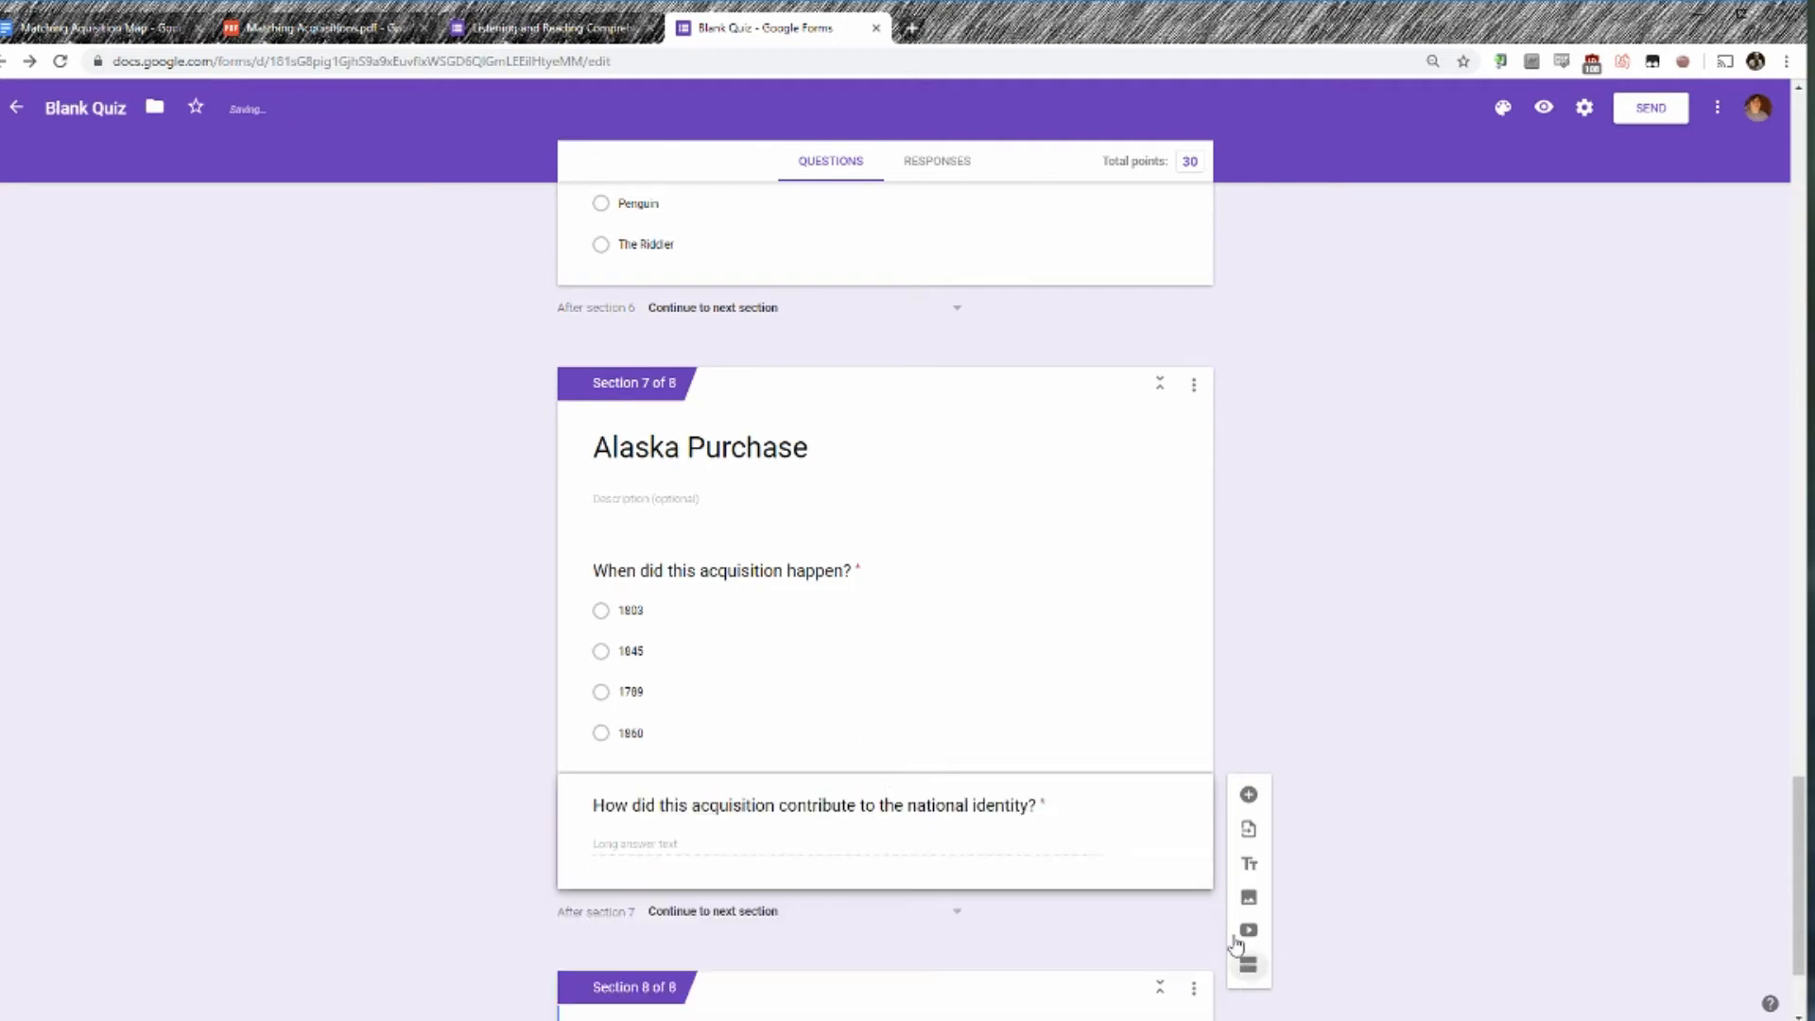
left_click(1248, 964)
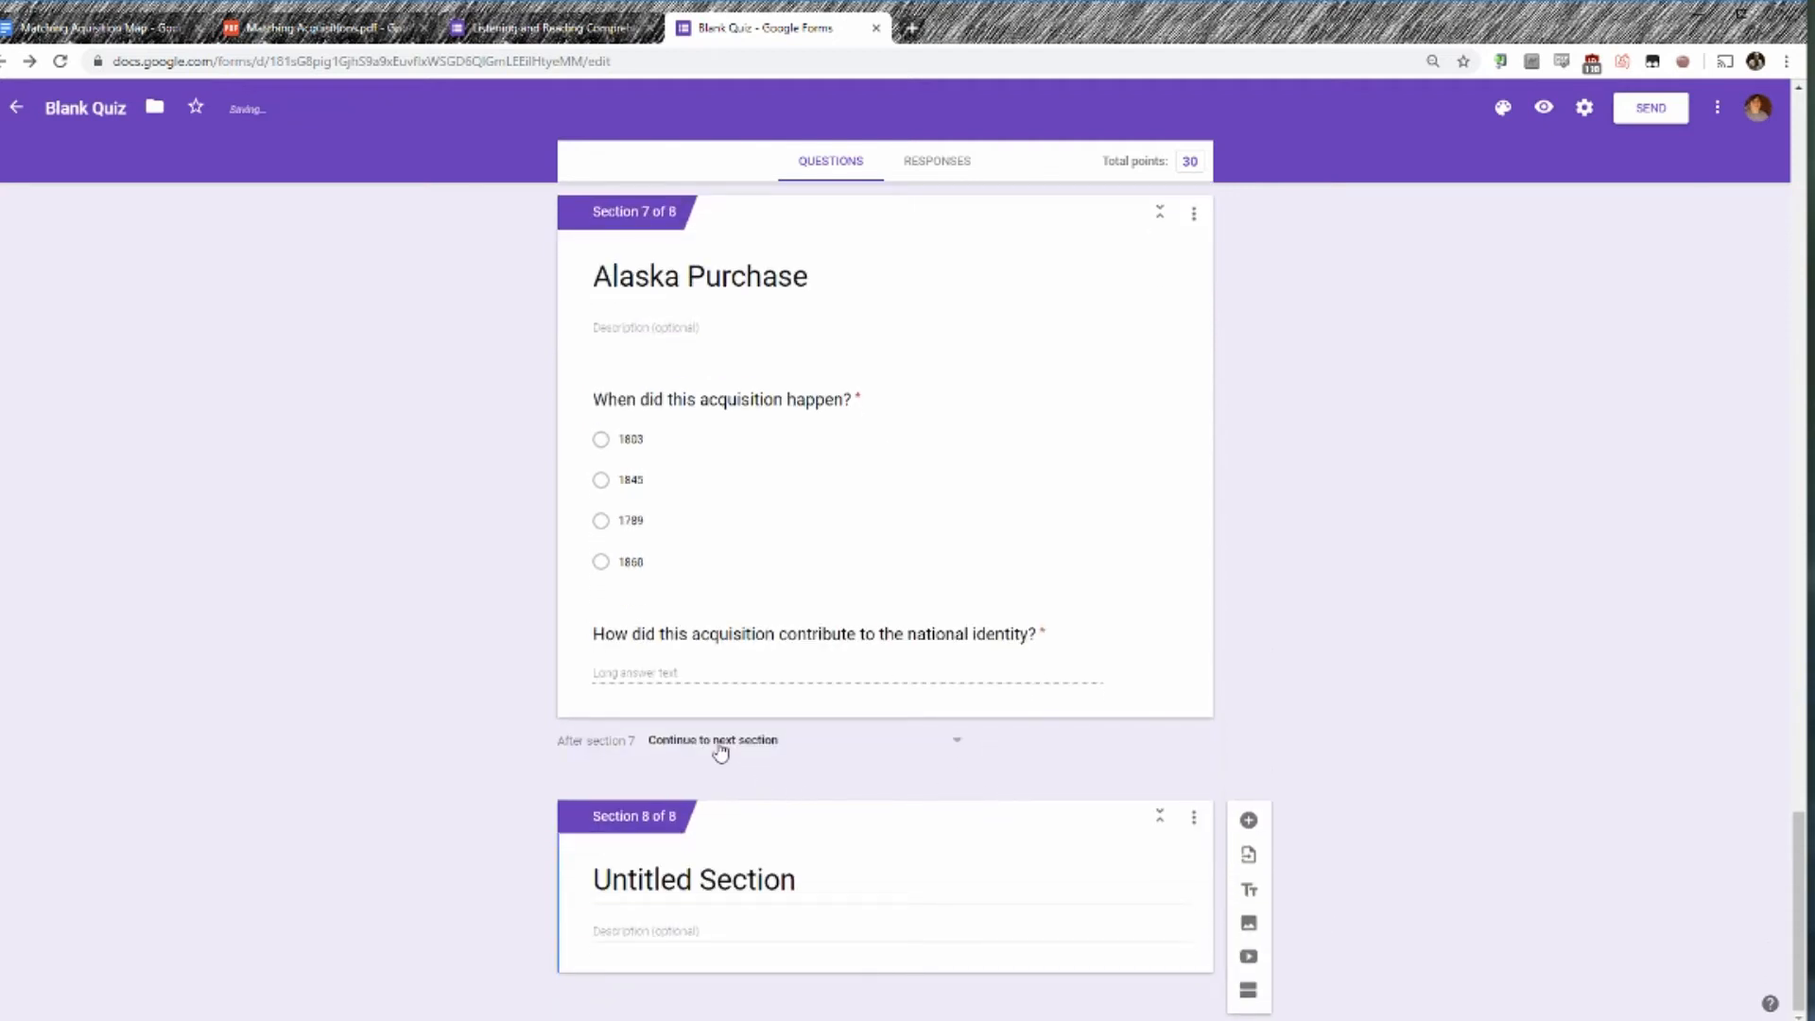
left_click(825, 747)
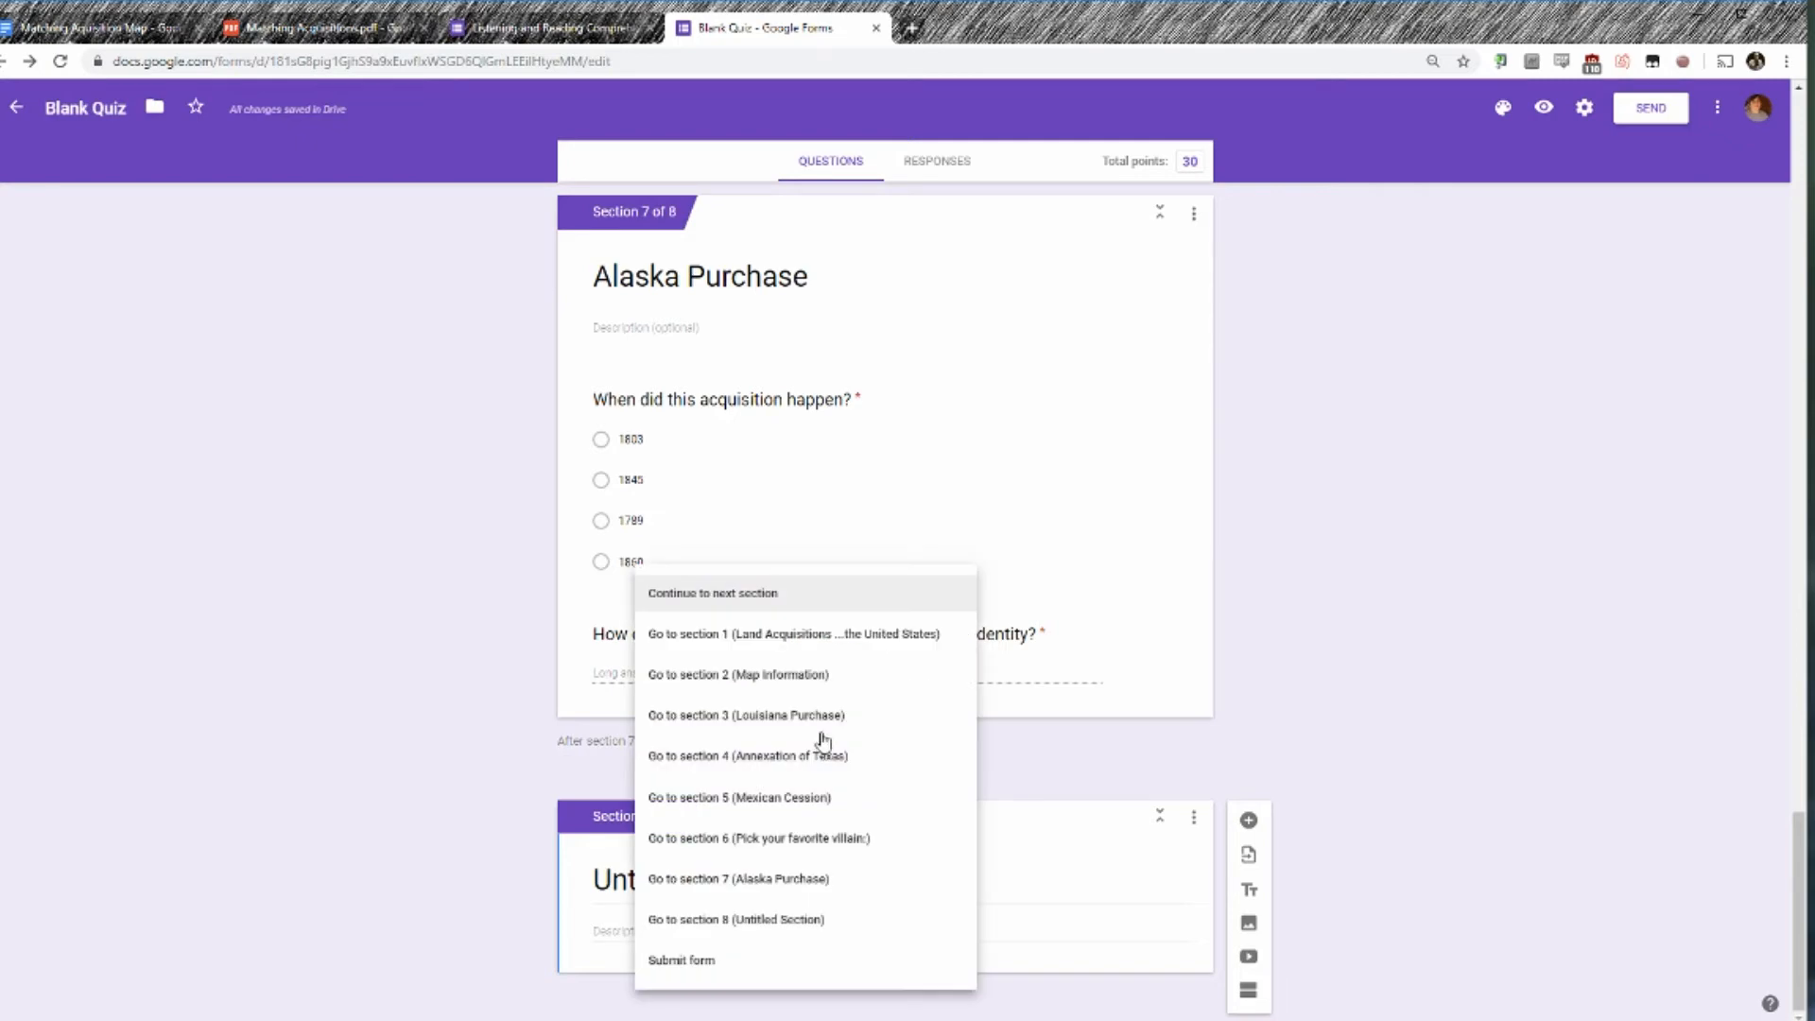
left_click(705, 964)
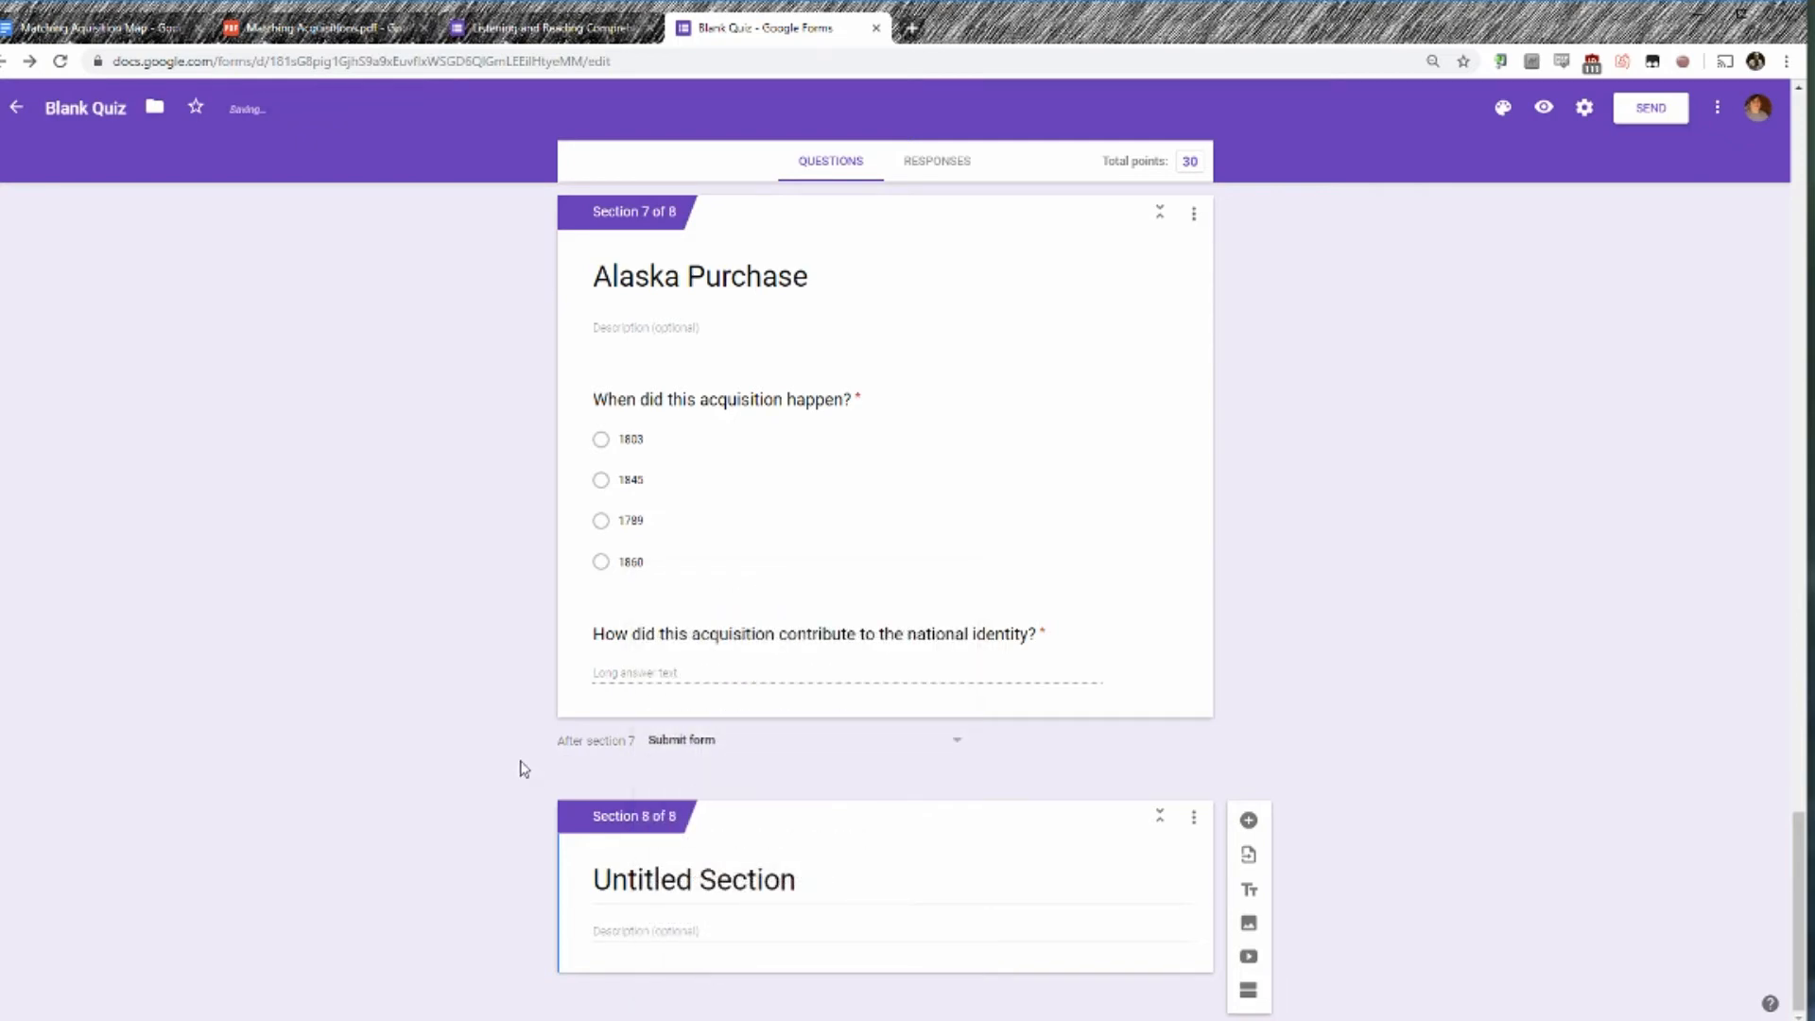
Review the form's flow from the class period and password questions through the acquisition sections to the villain section.
scroll(515, 771, "up", 20)
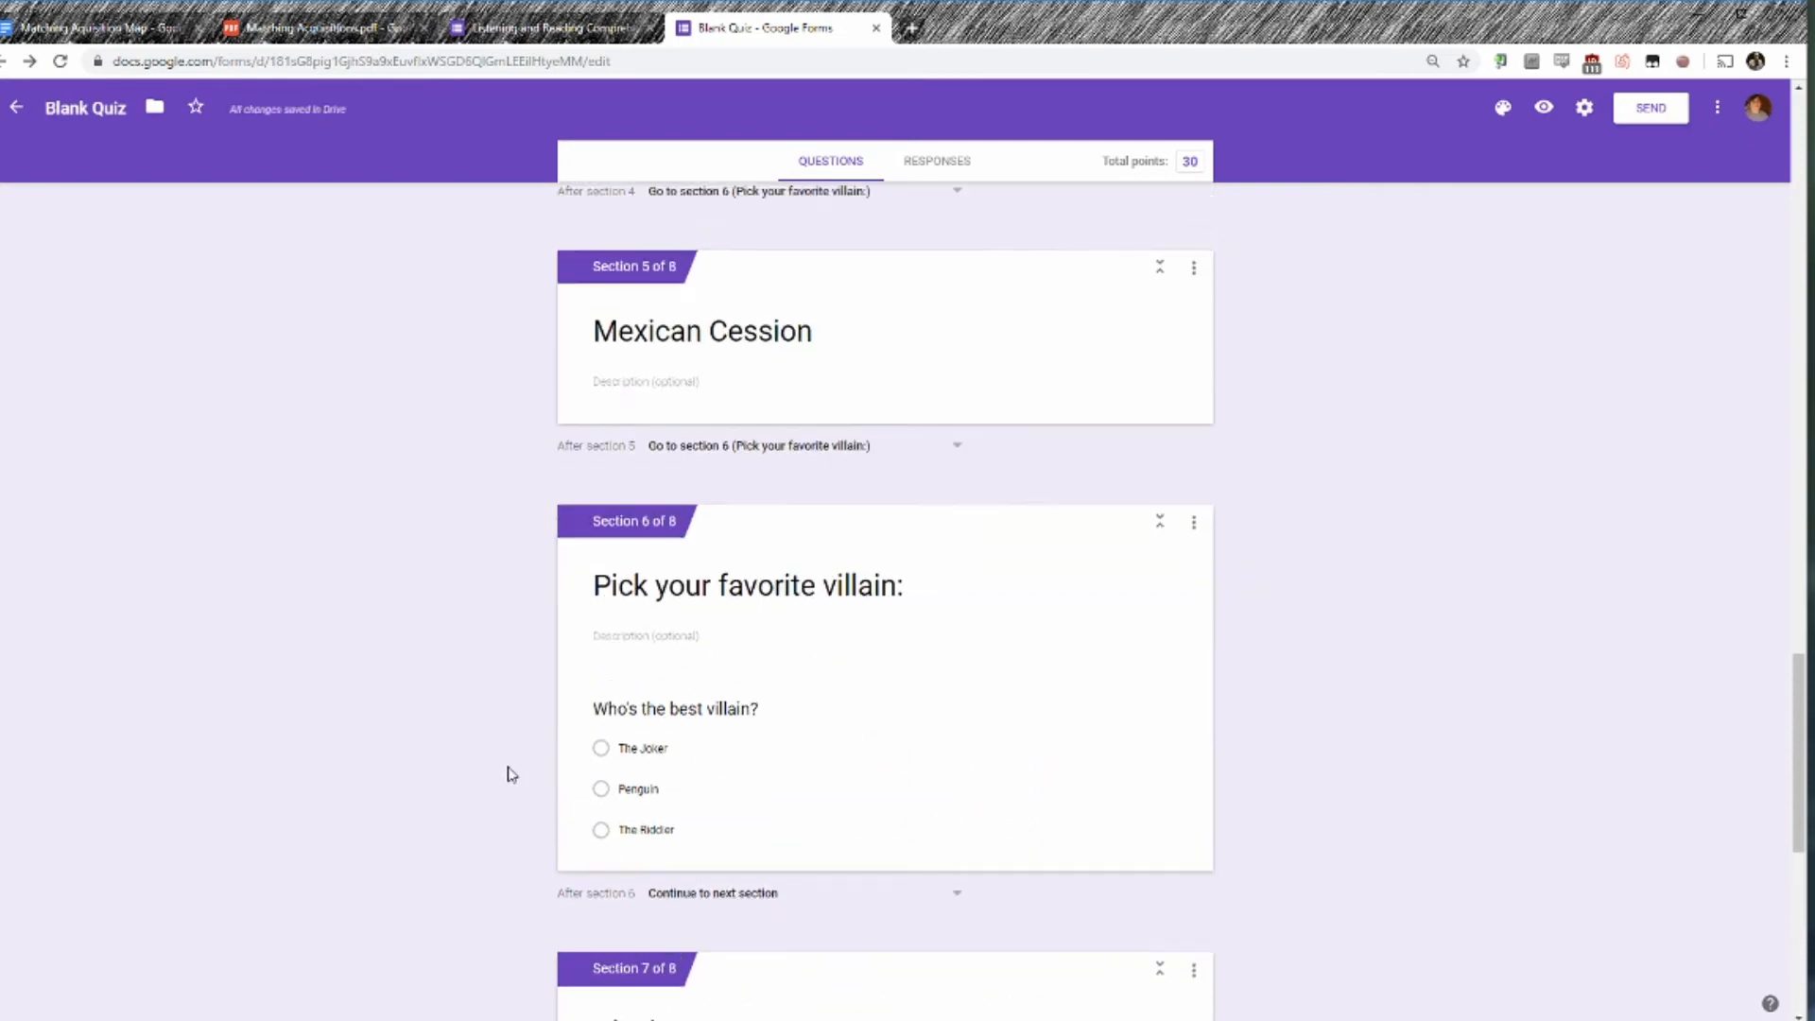
scroll(512, 777, "up", 15)
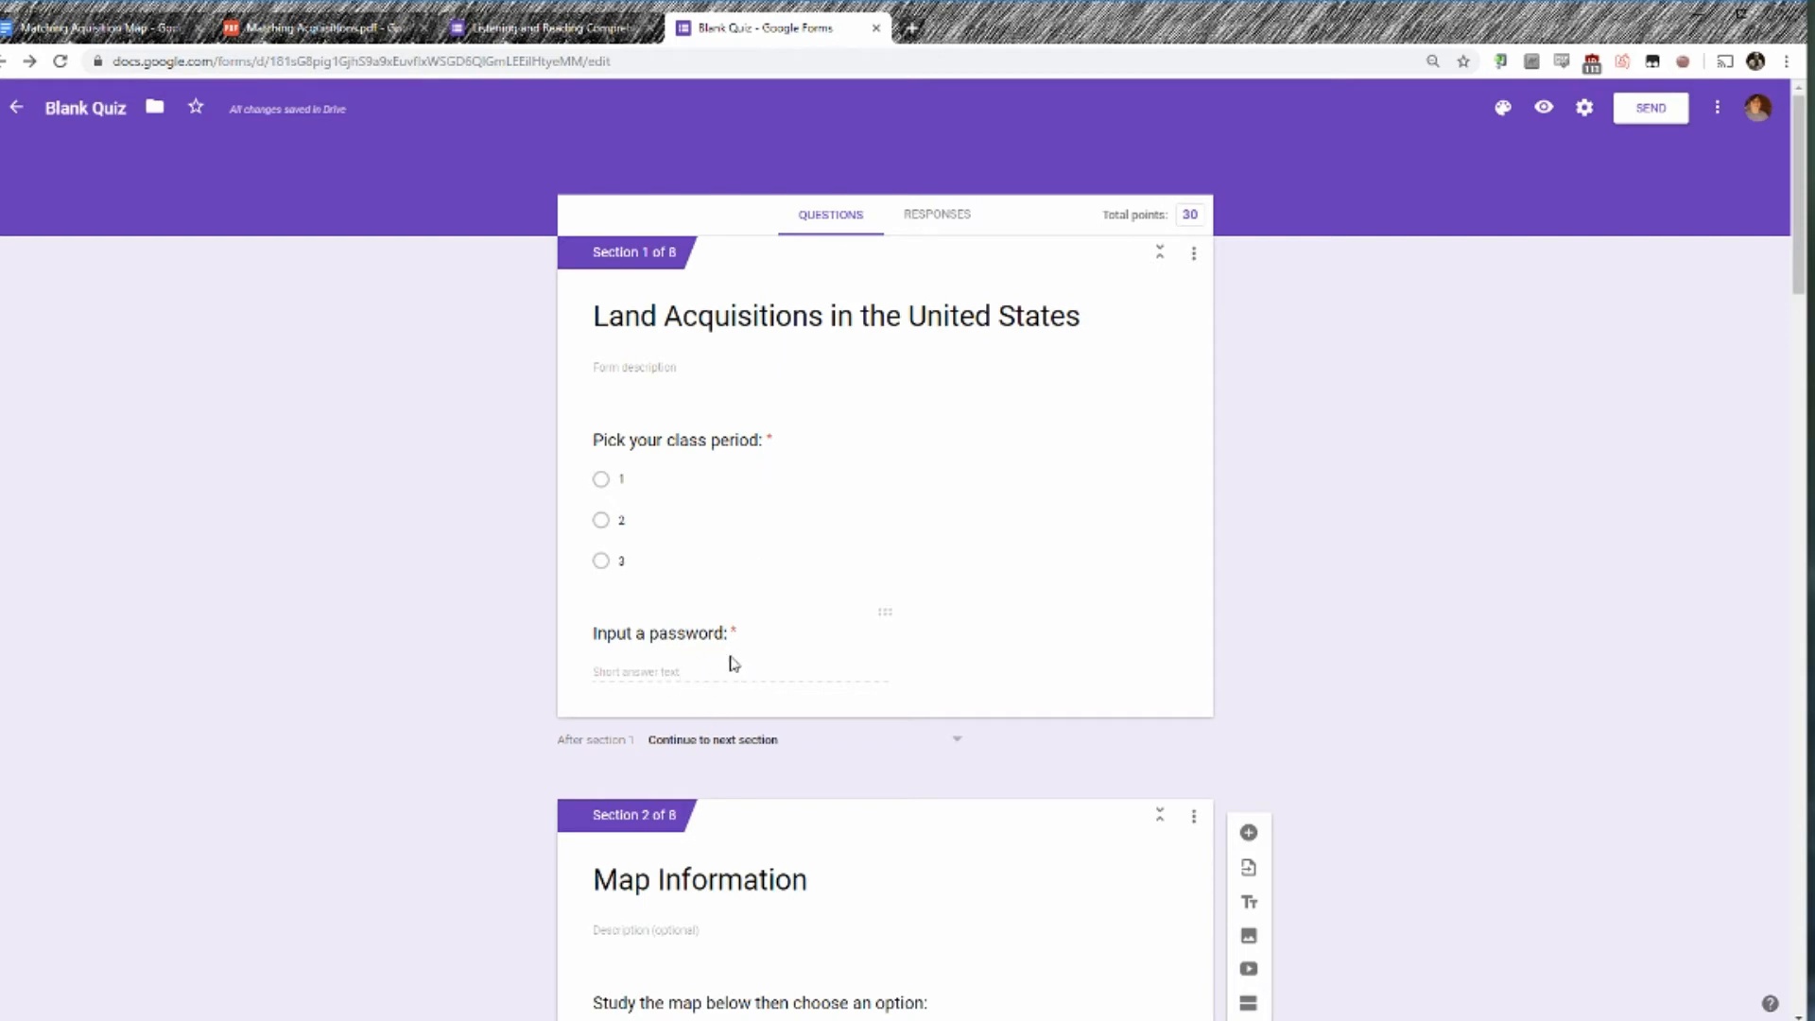
scroll(410, 603, "down", 7)
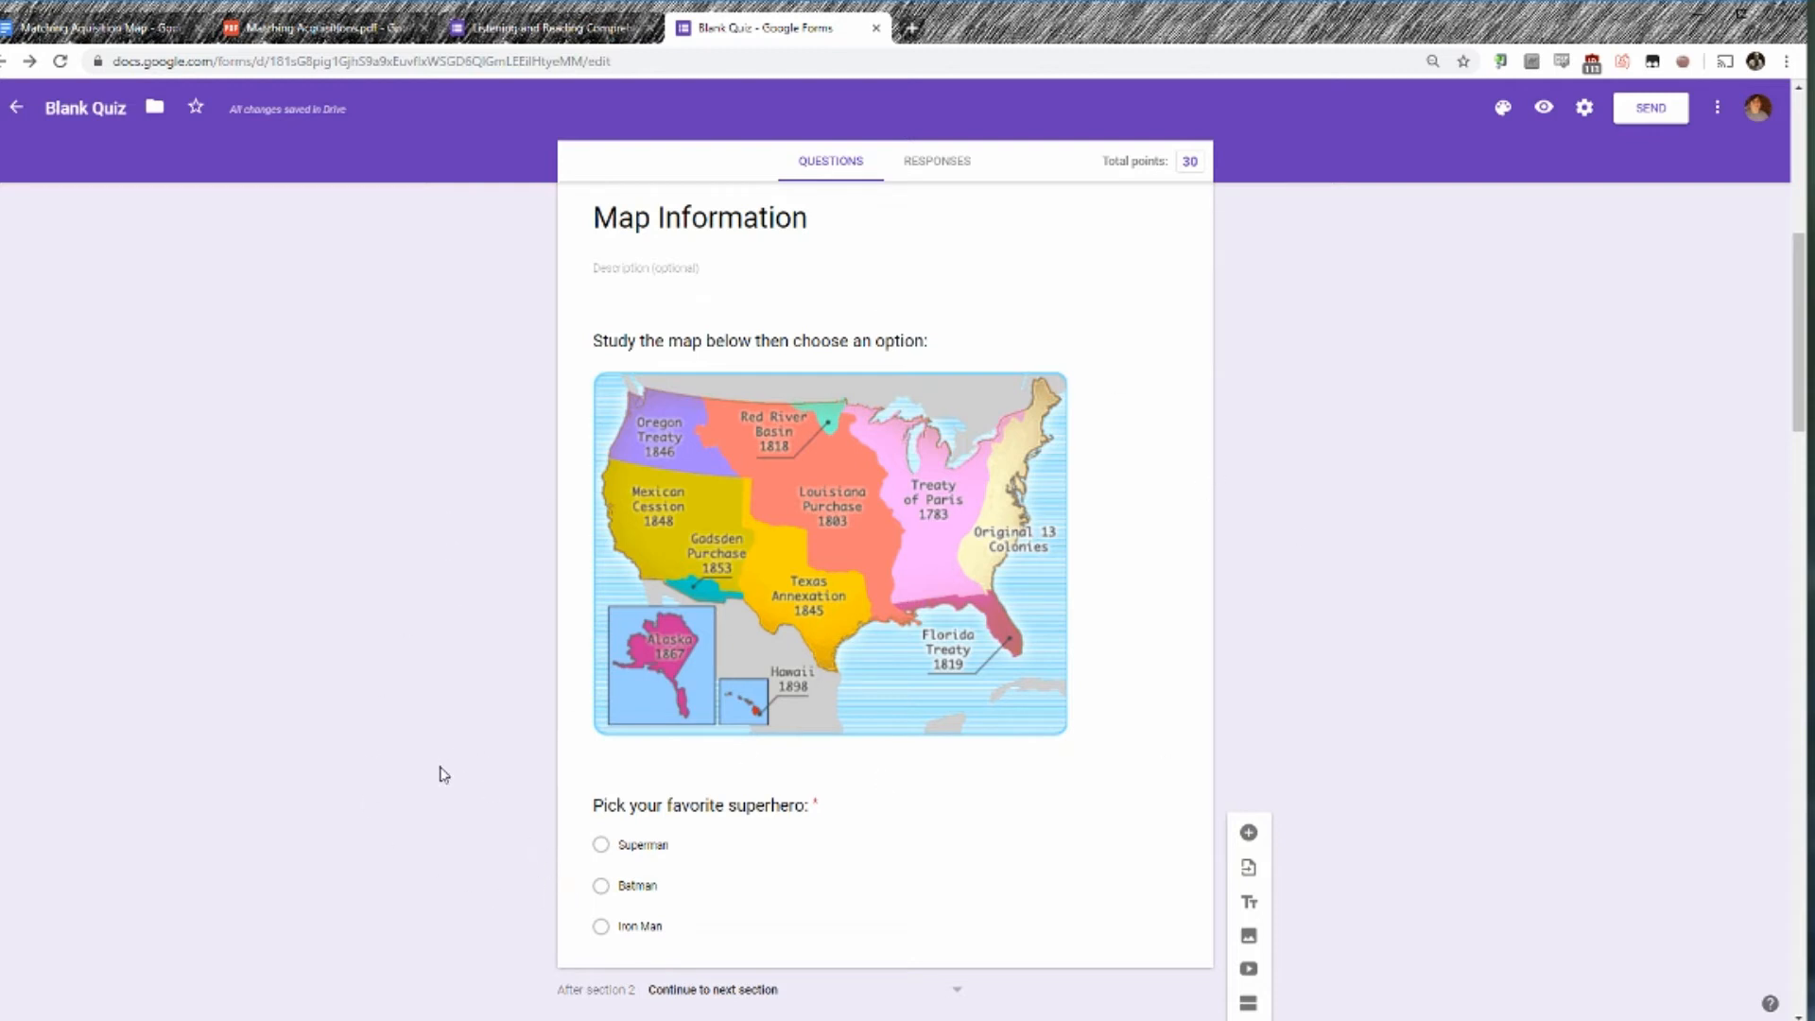
scroll(502, 733, "down", 8)
scroll(505, 728, "up", 1)
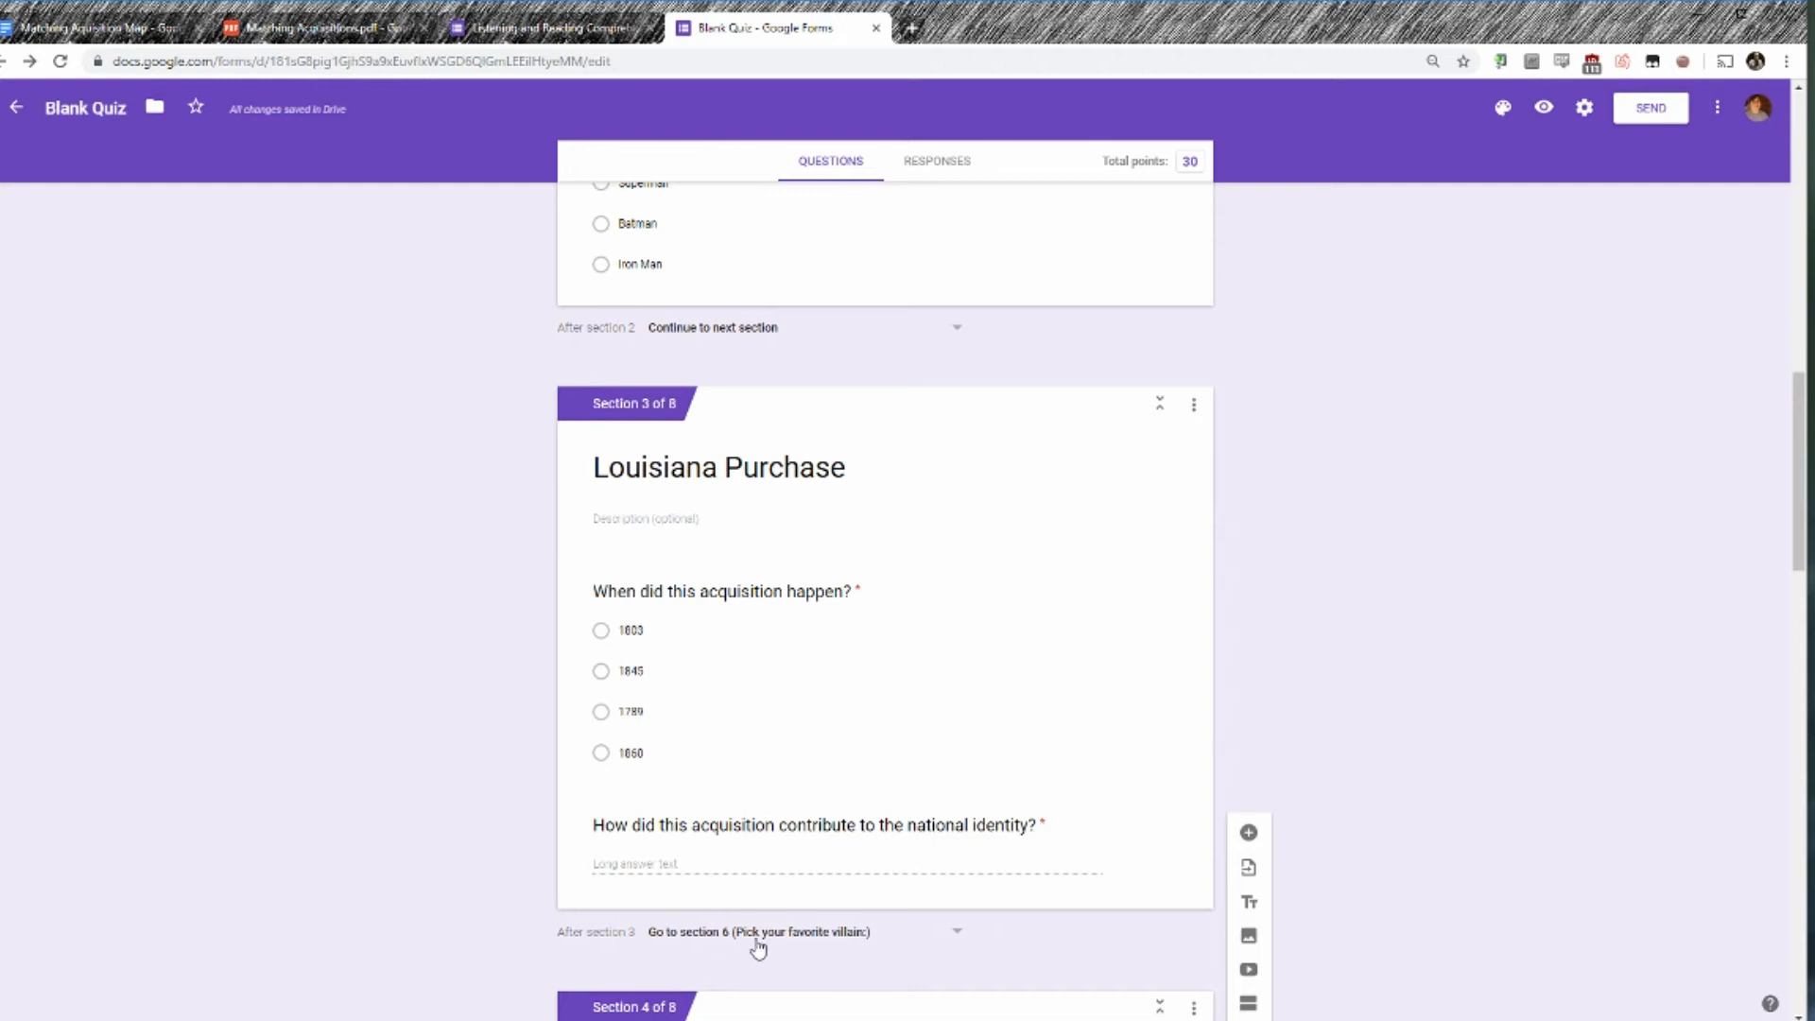
scroll(462, 733, "down", 3)
scroll(507, 681, "down", 14)
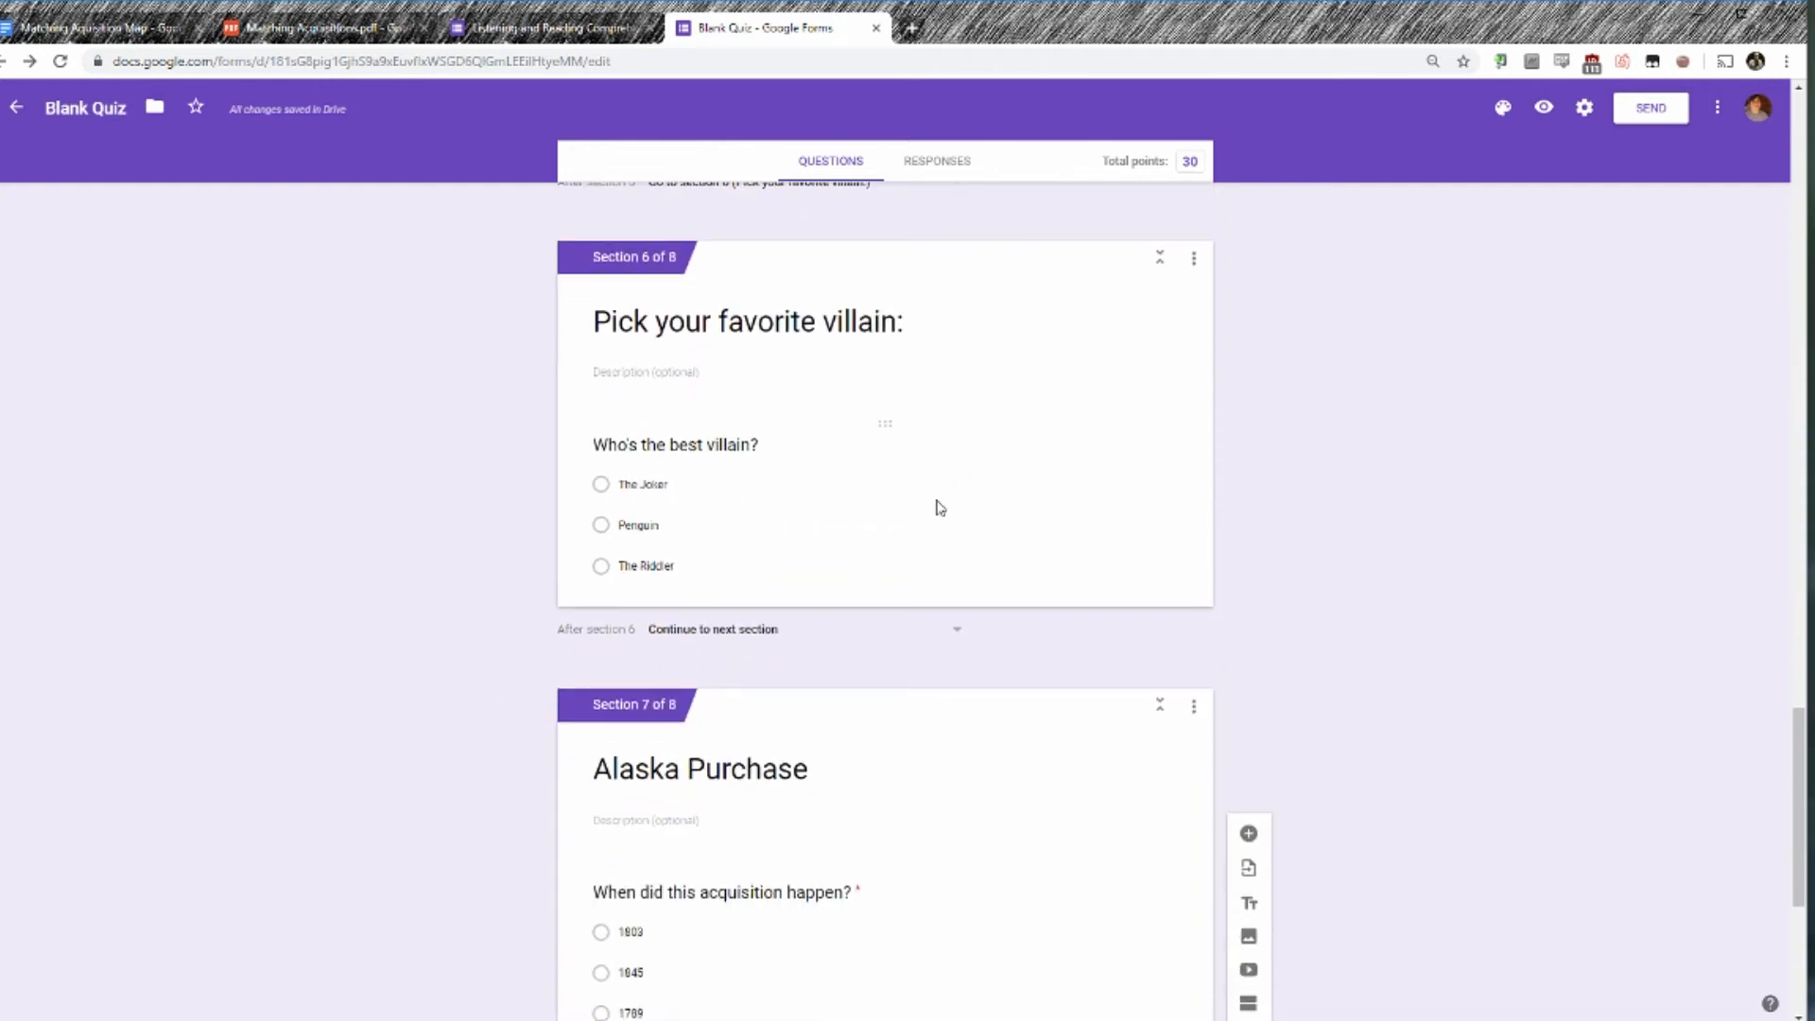
Examine the villain section's routing options and its question's answer destinations, and review how the acquisition sections connect through to submission.
left_click(753, 631)
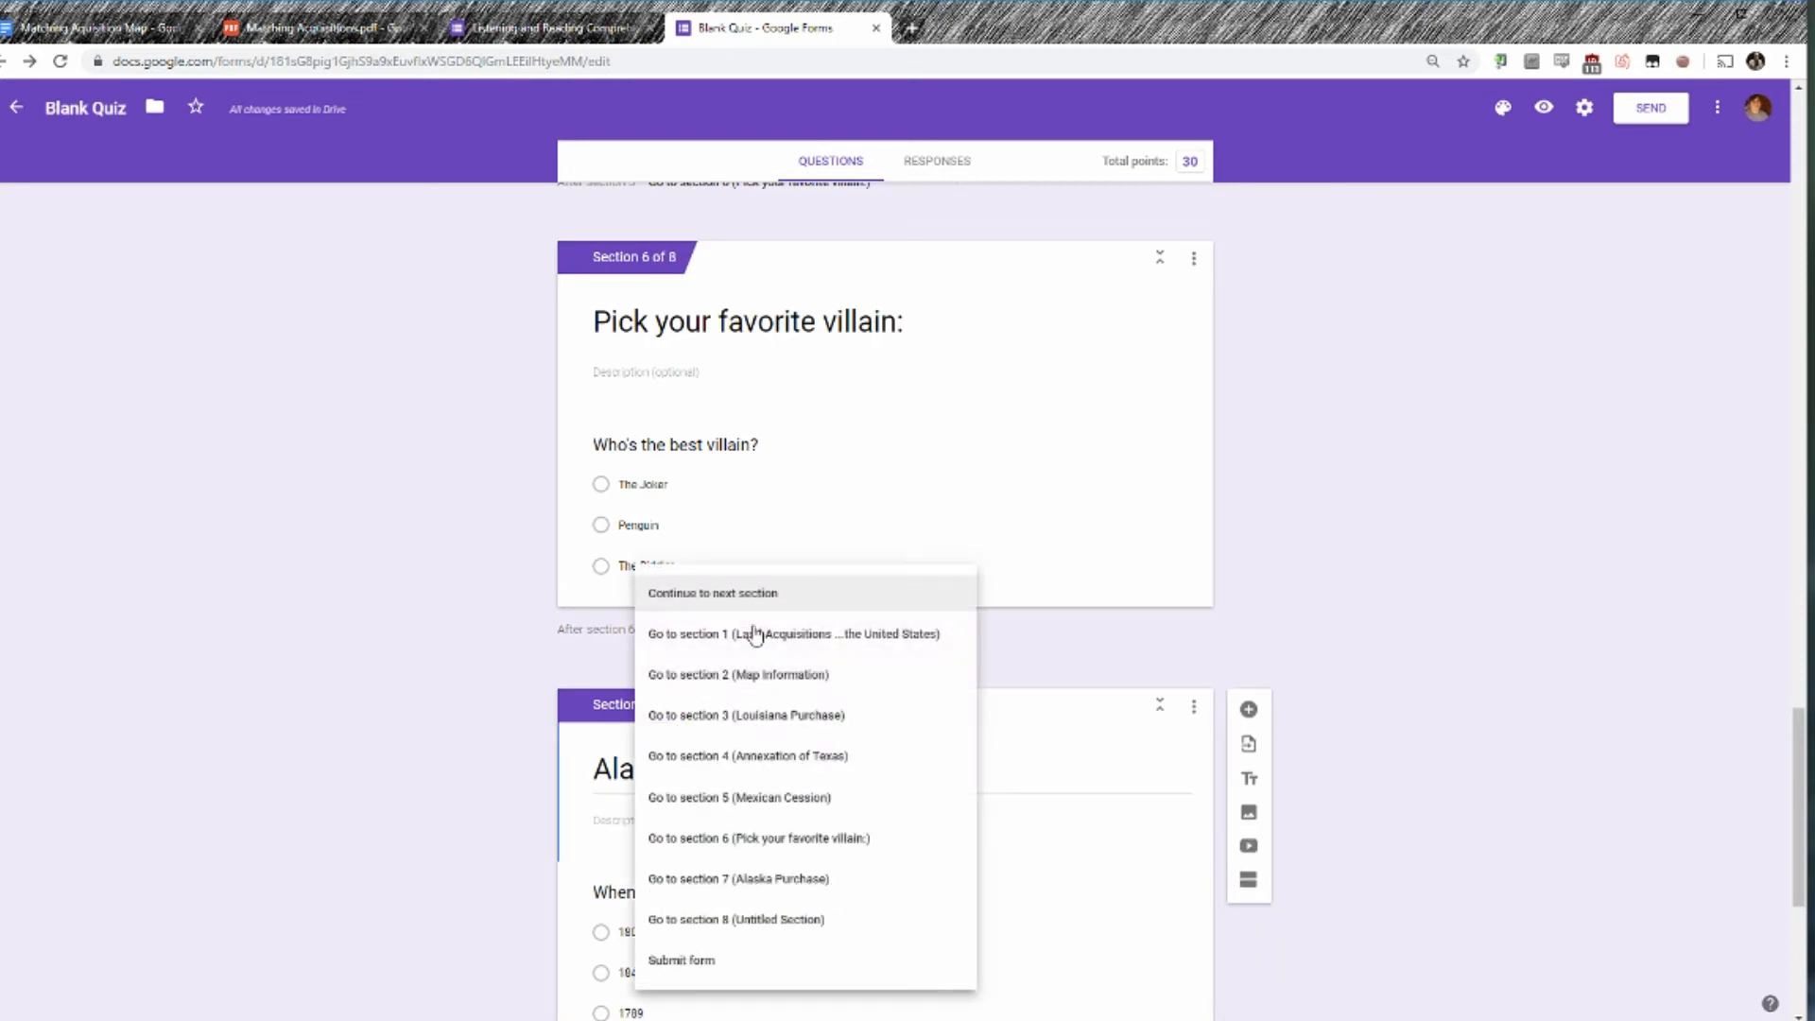
left_click(1139, 600)
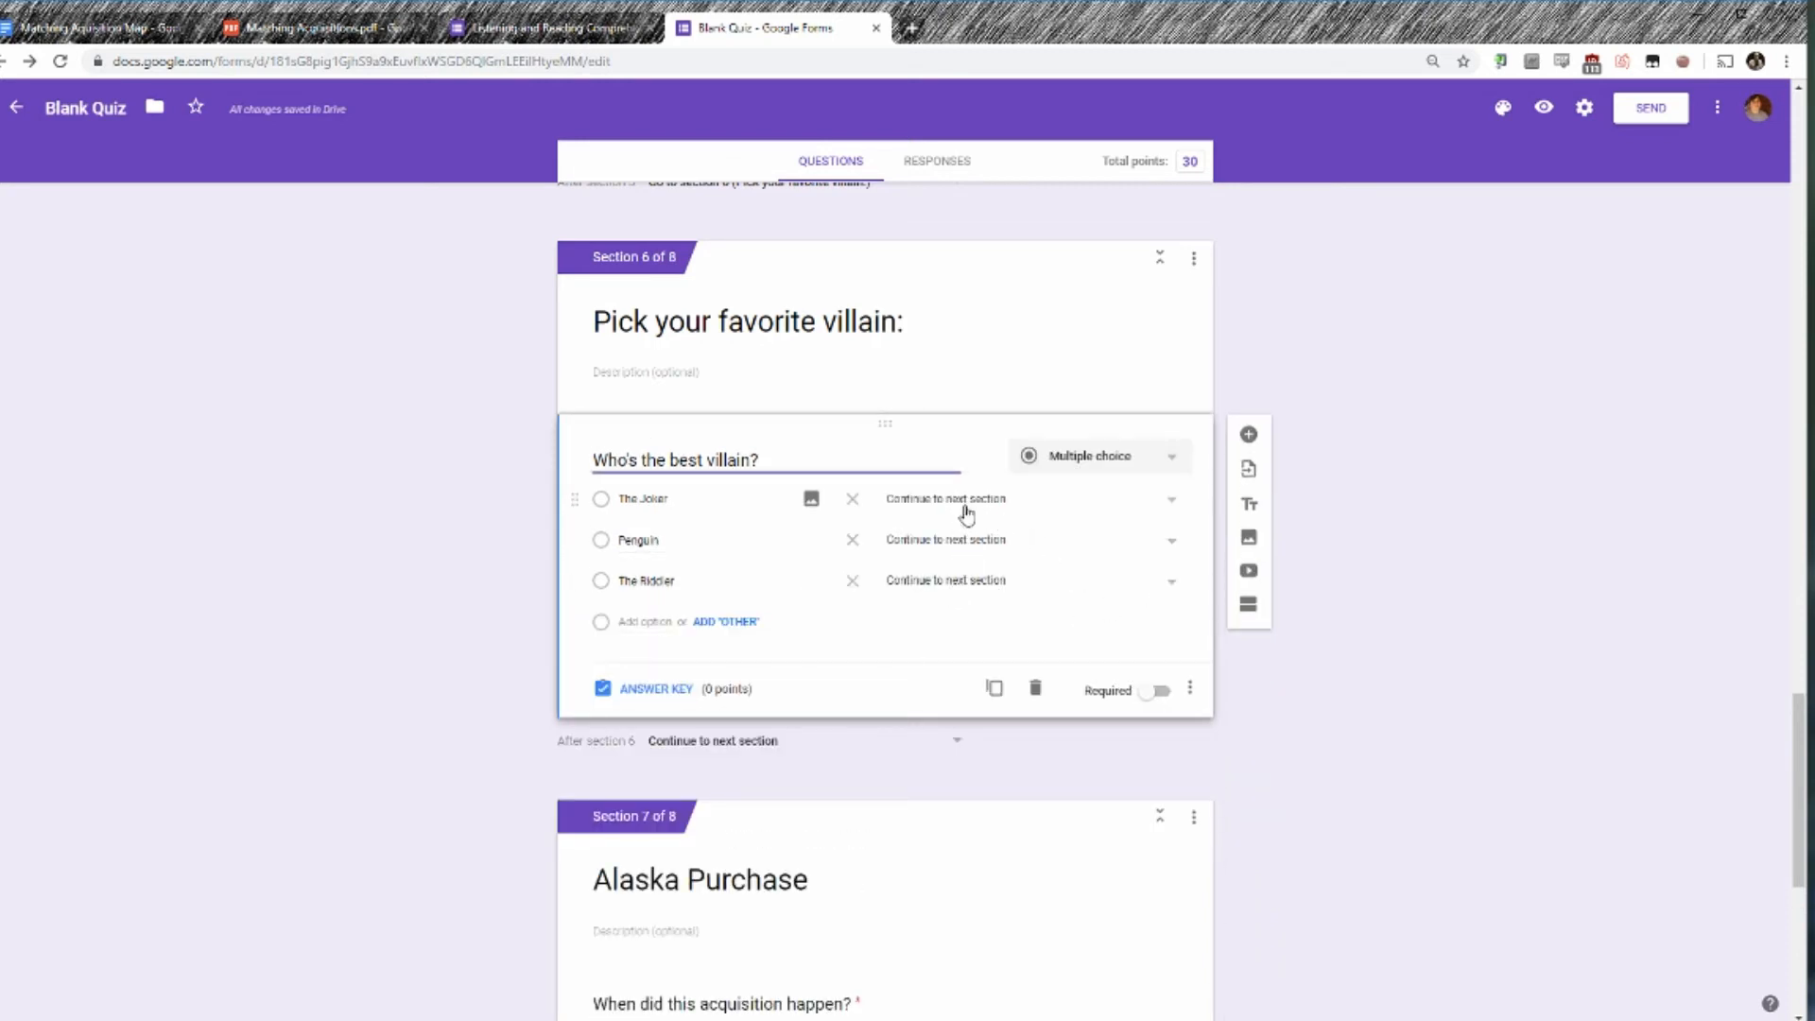
scroll(491, 588, "down", 4)
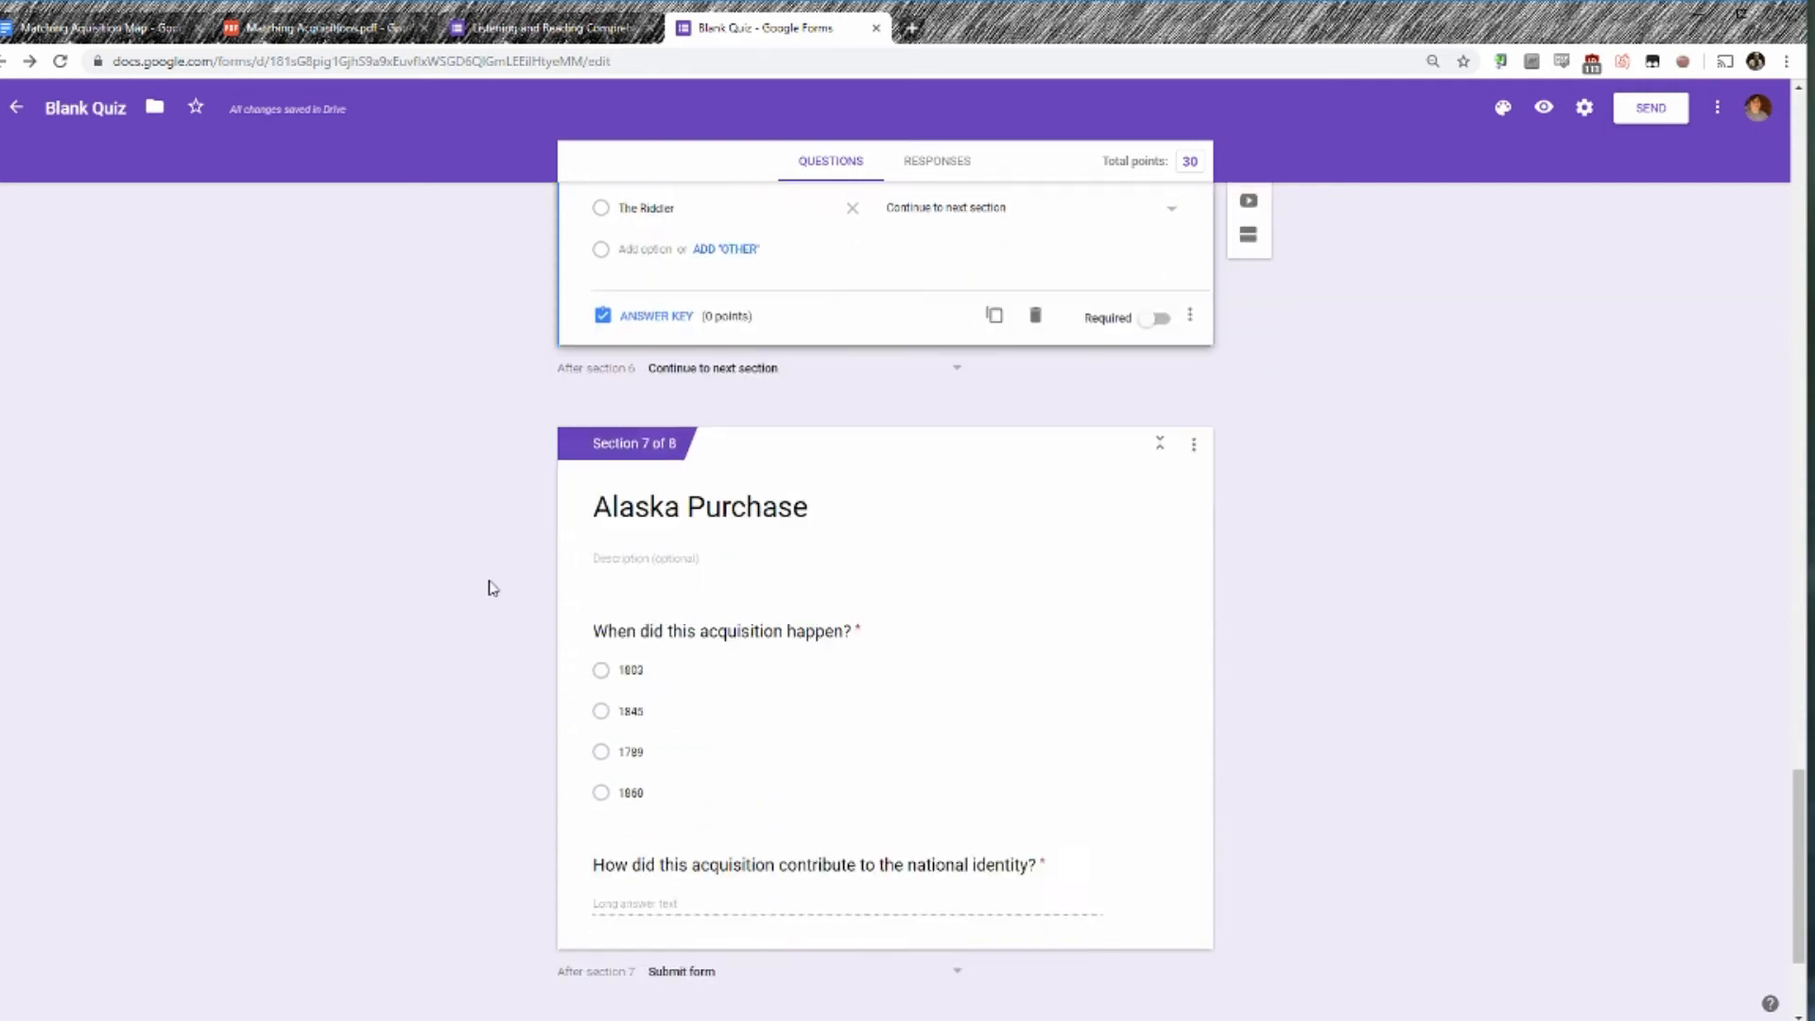
scroll(491, 588, "down", 2)
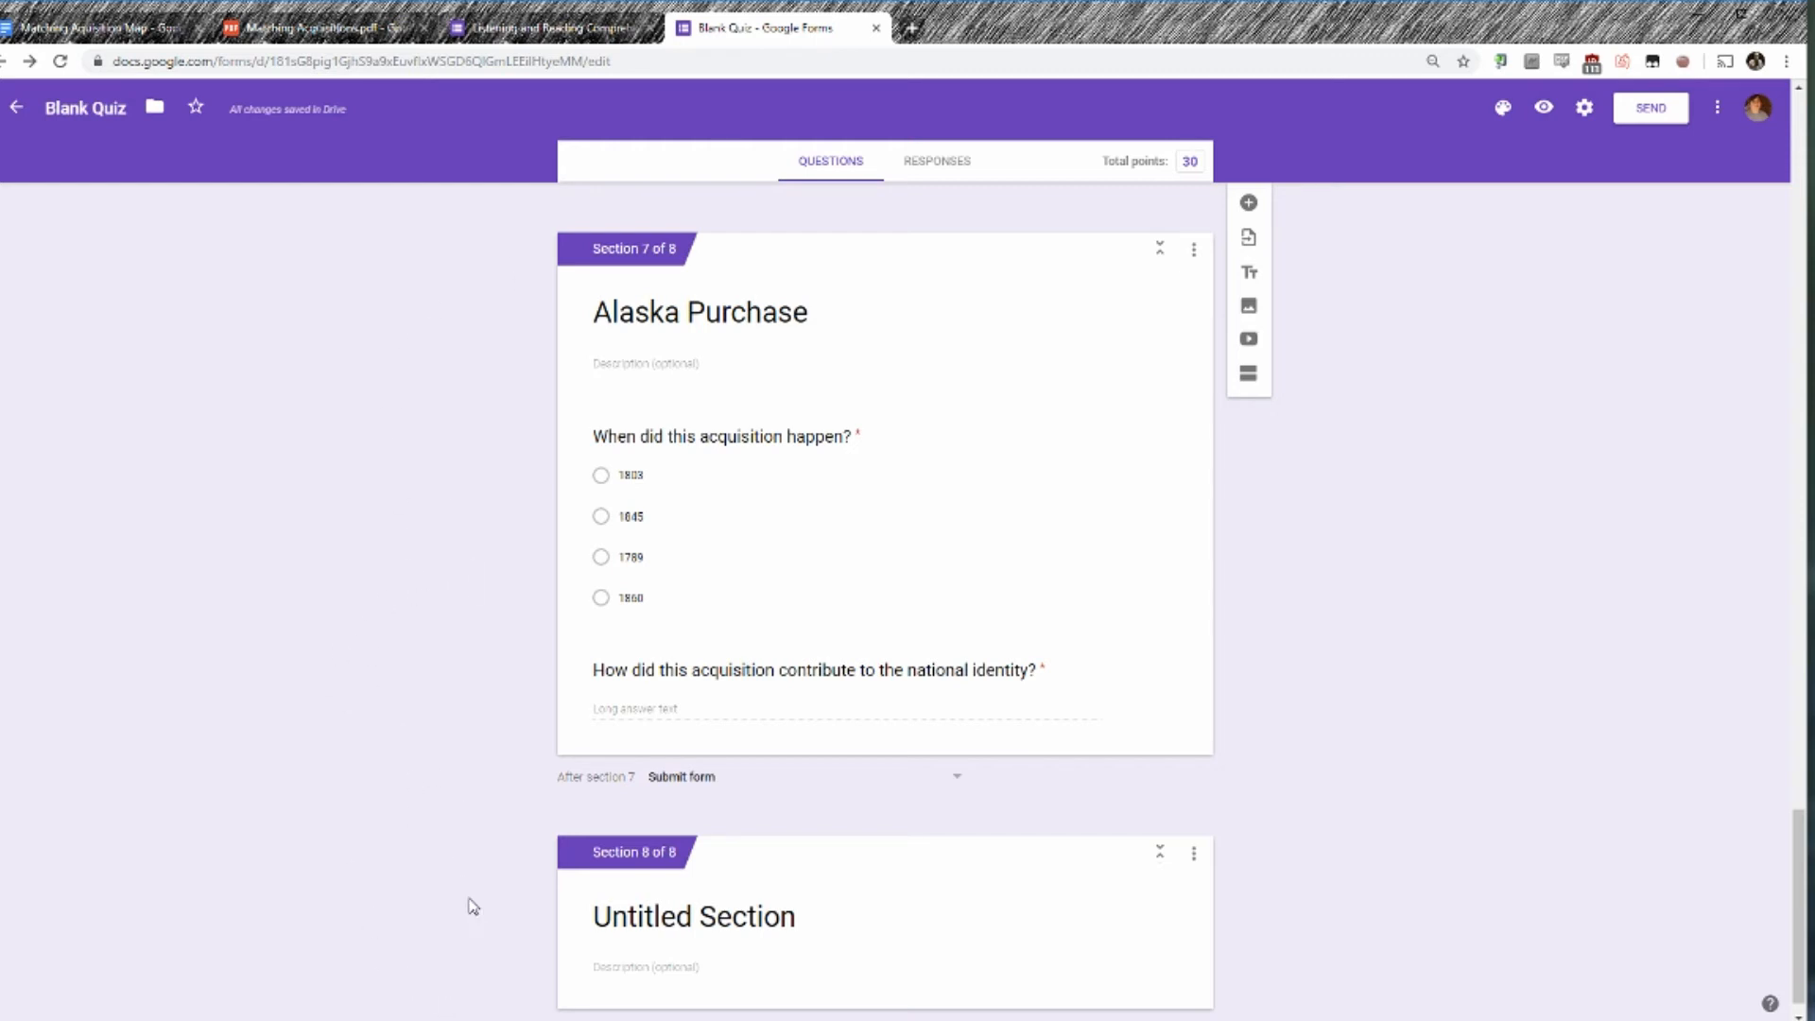
scroll(501, 569, "down", 1)
scroll(506, 581, "up", 1)
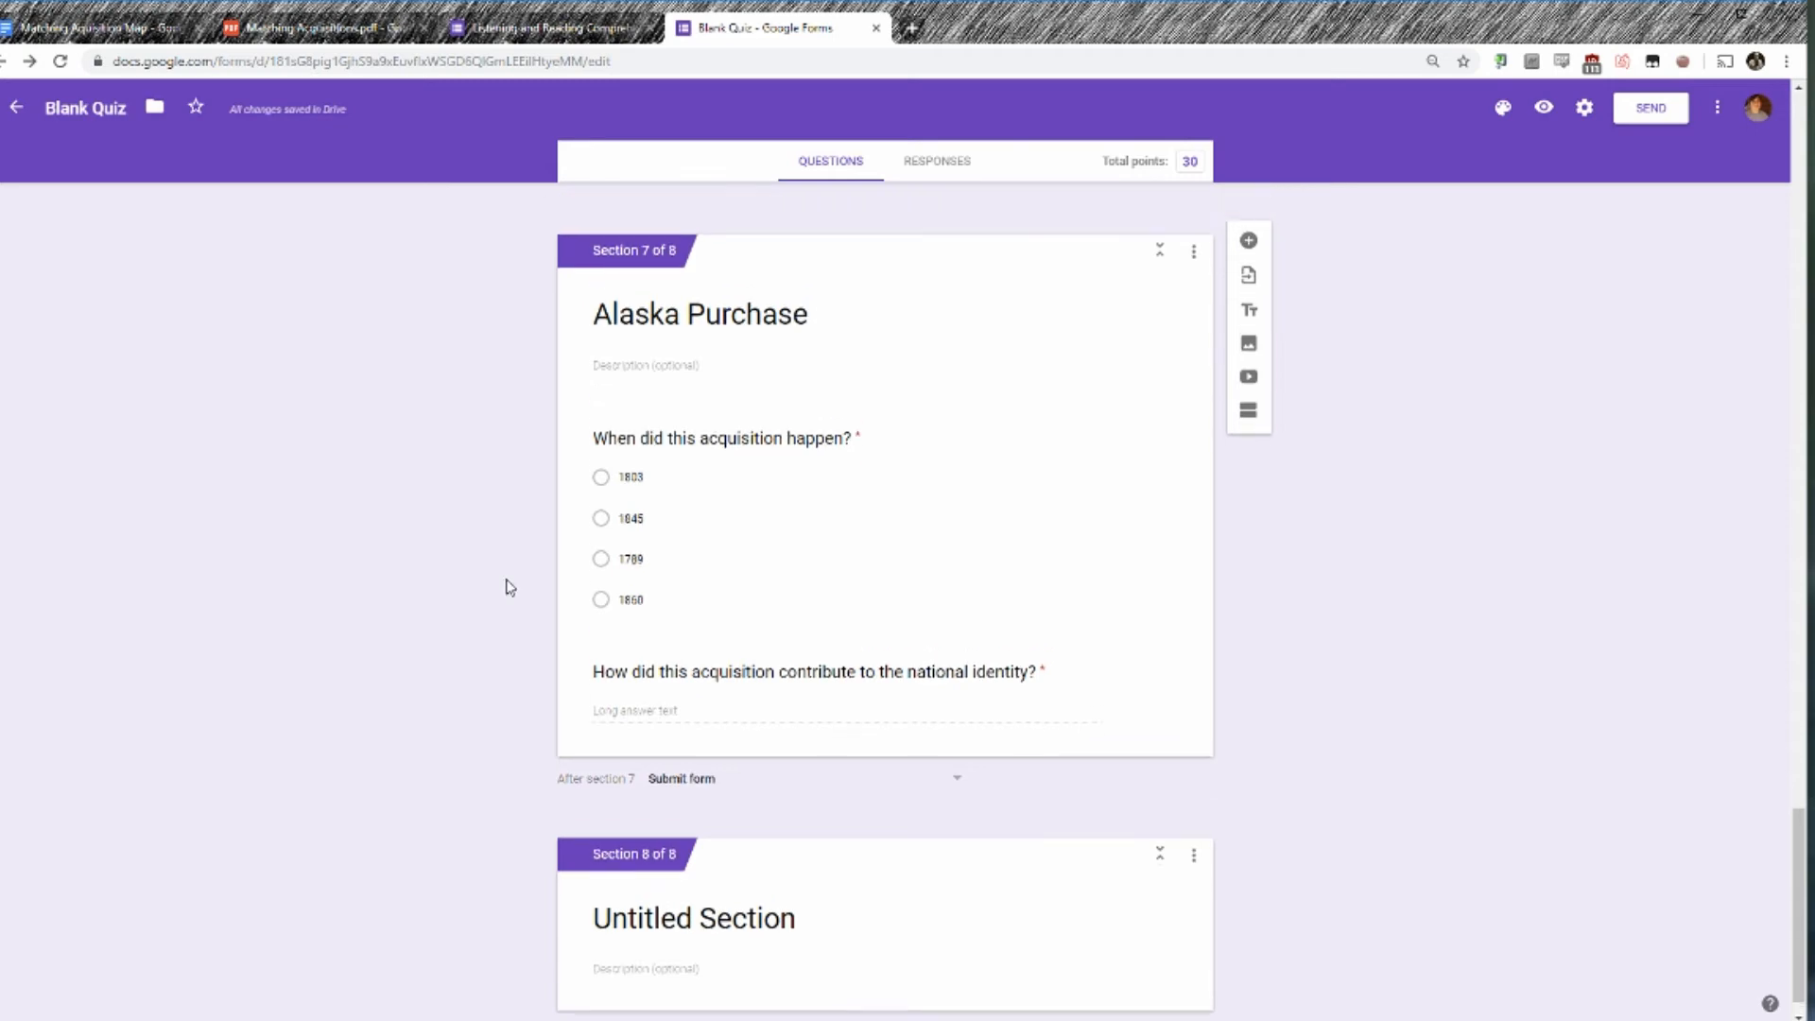
scroll(510, 591, "up", 16)
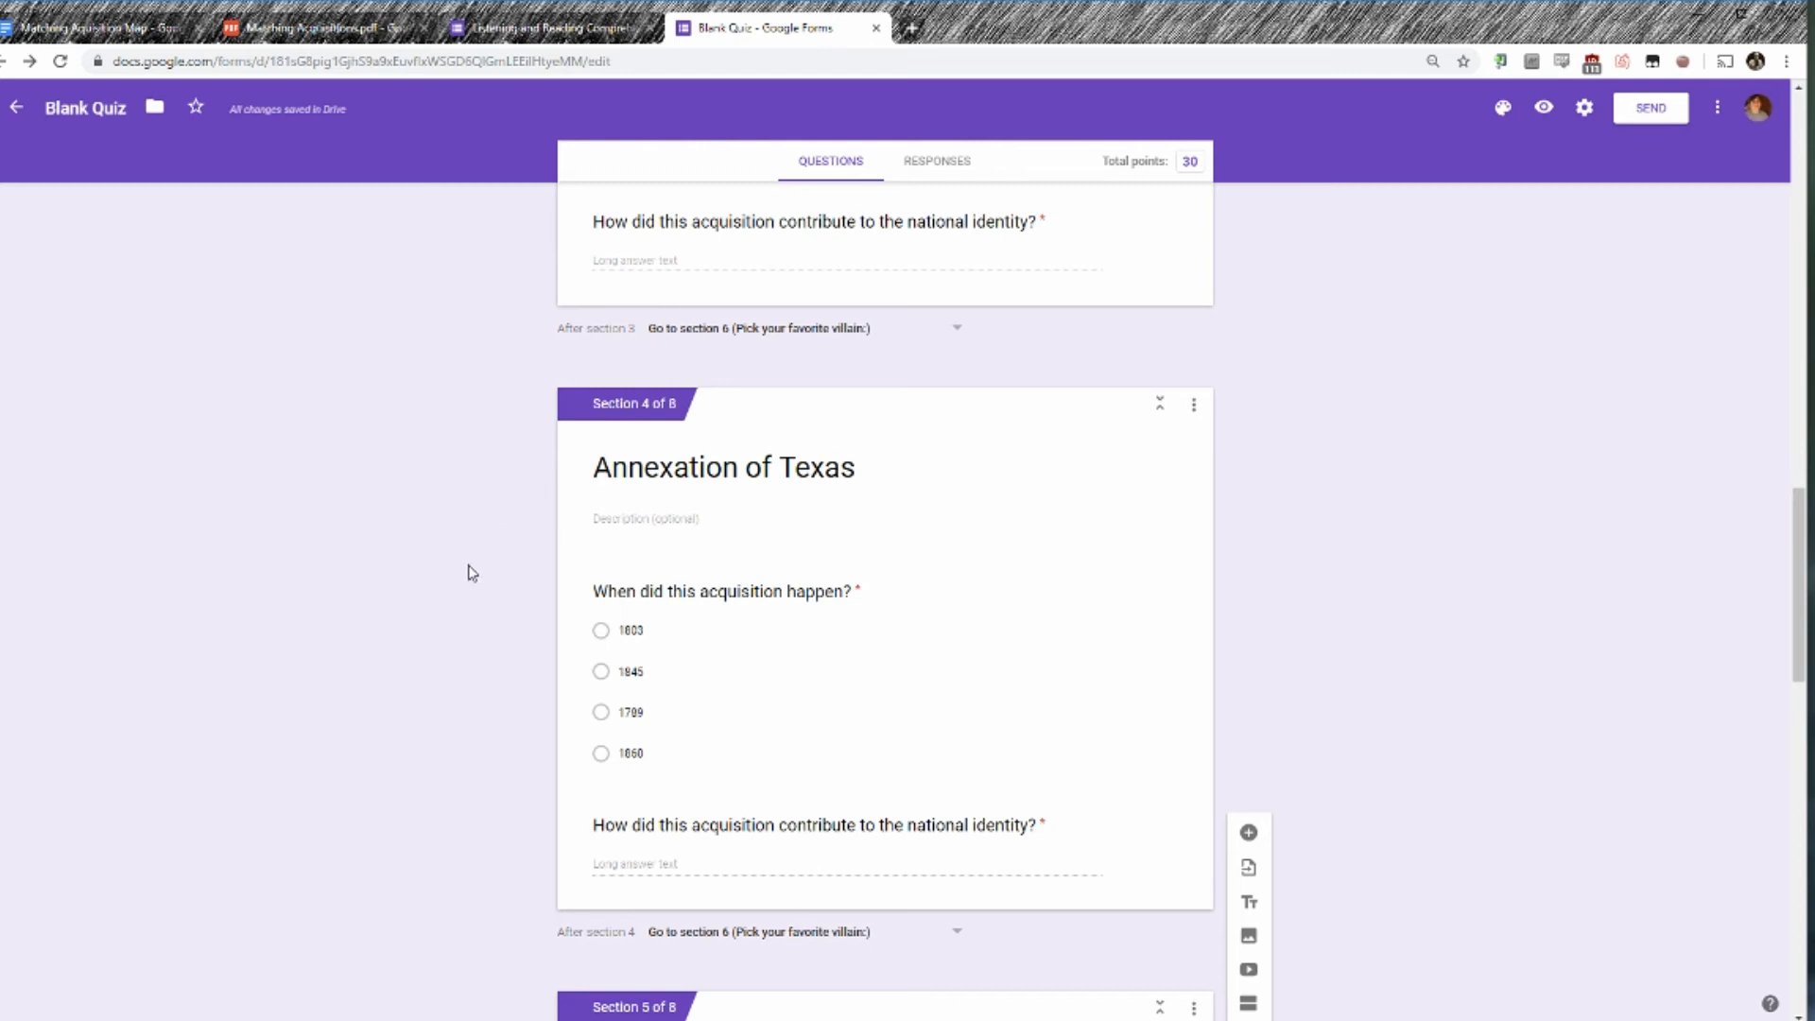
scroll(470, 573, "down", 1)
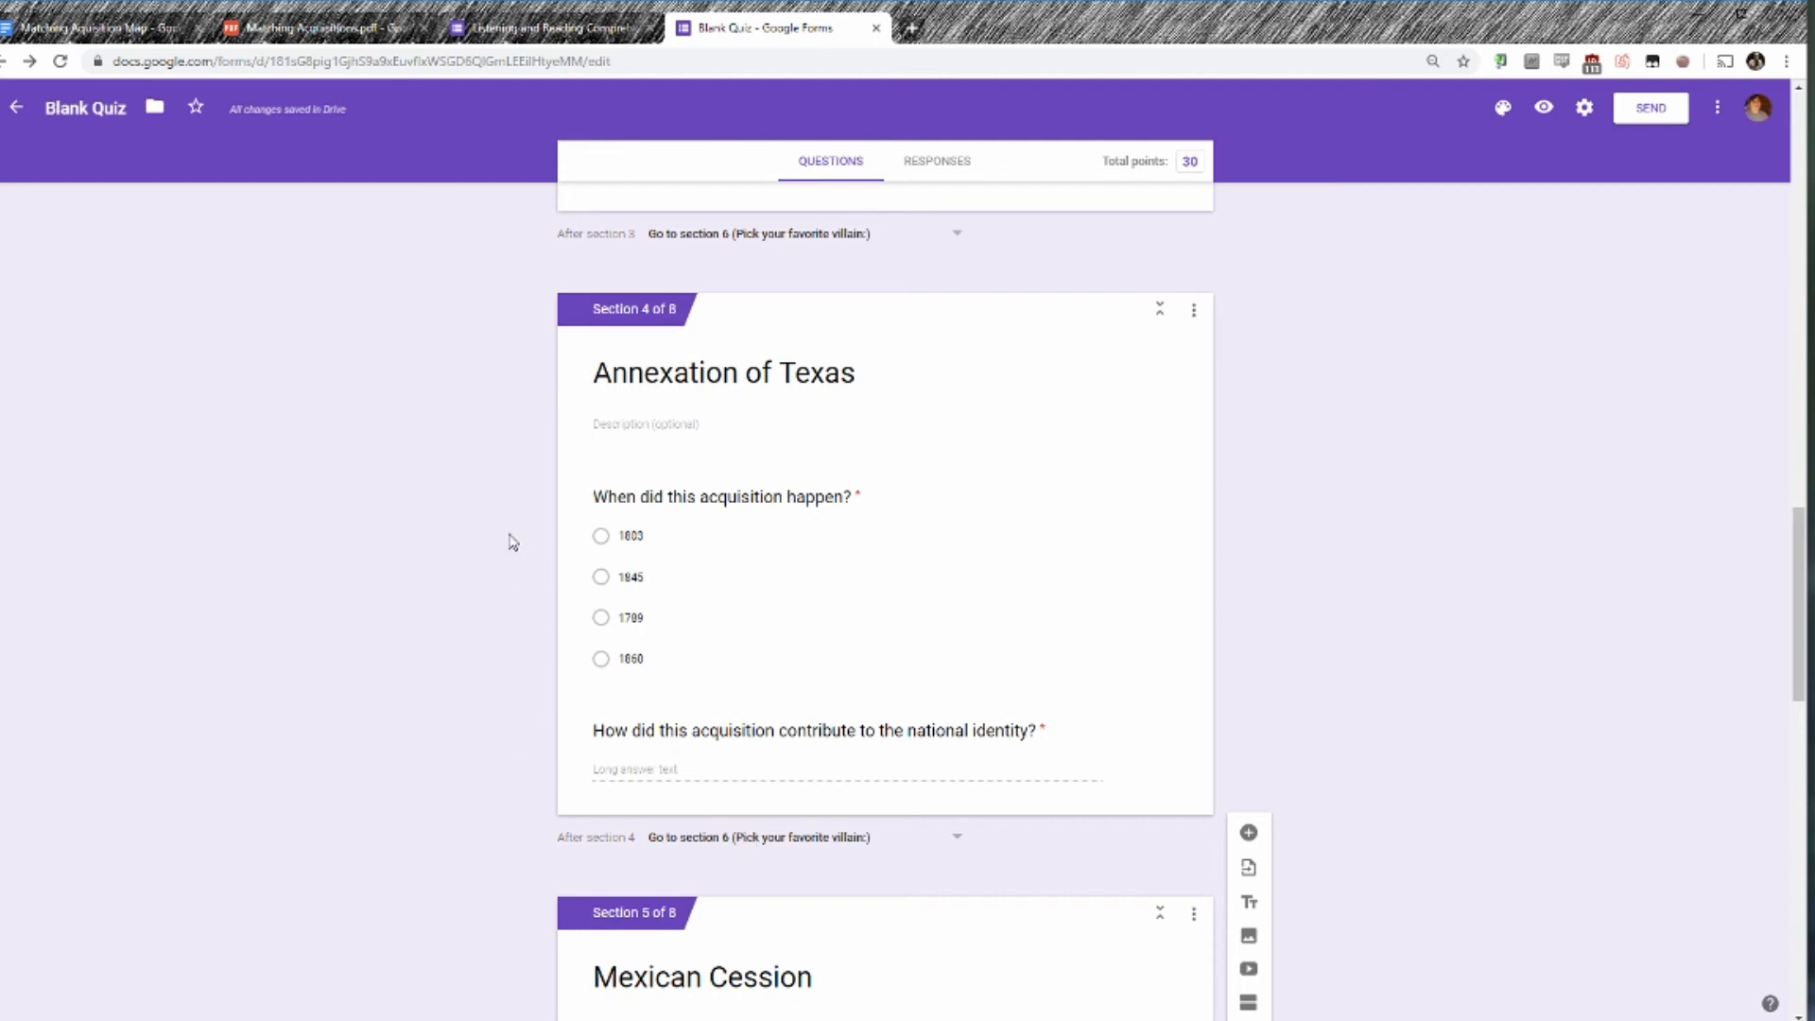
scroll(522, 477, "down", 14)
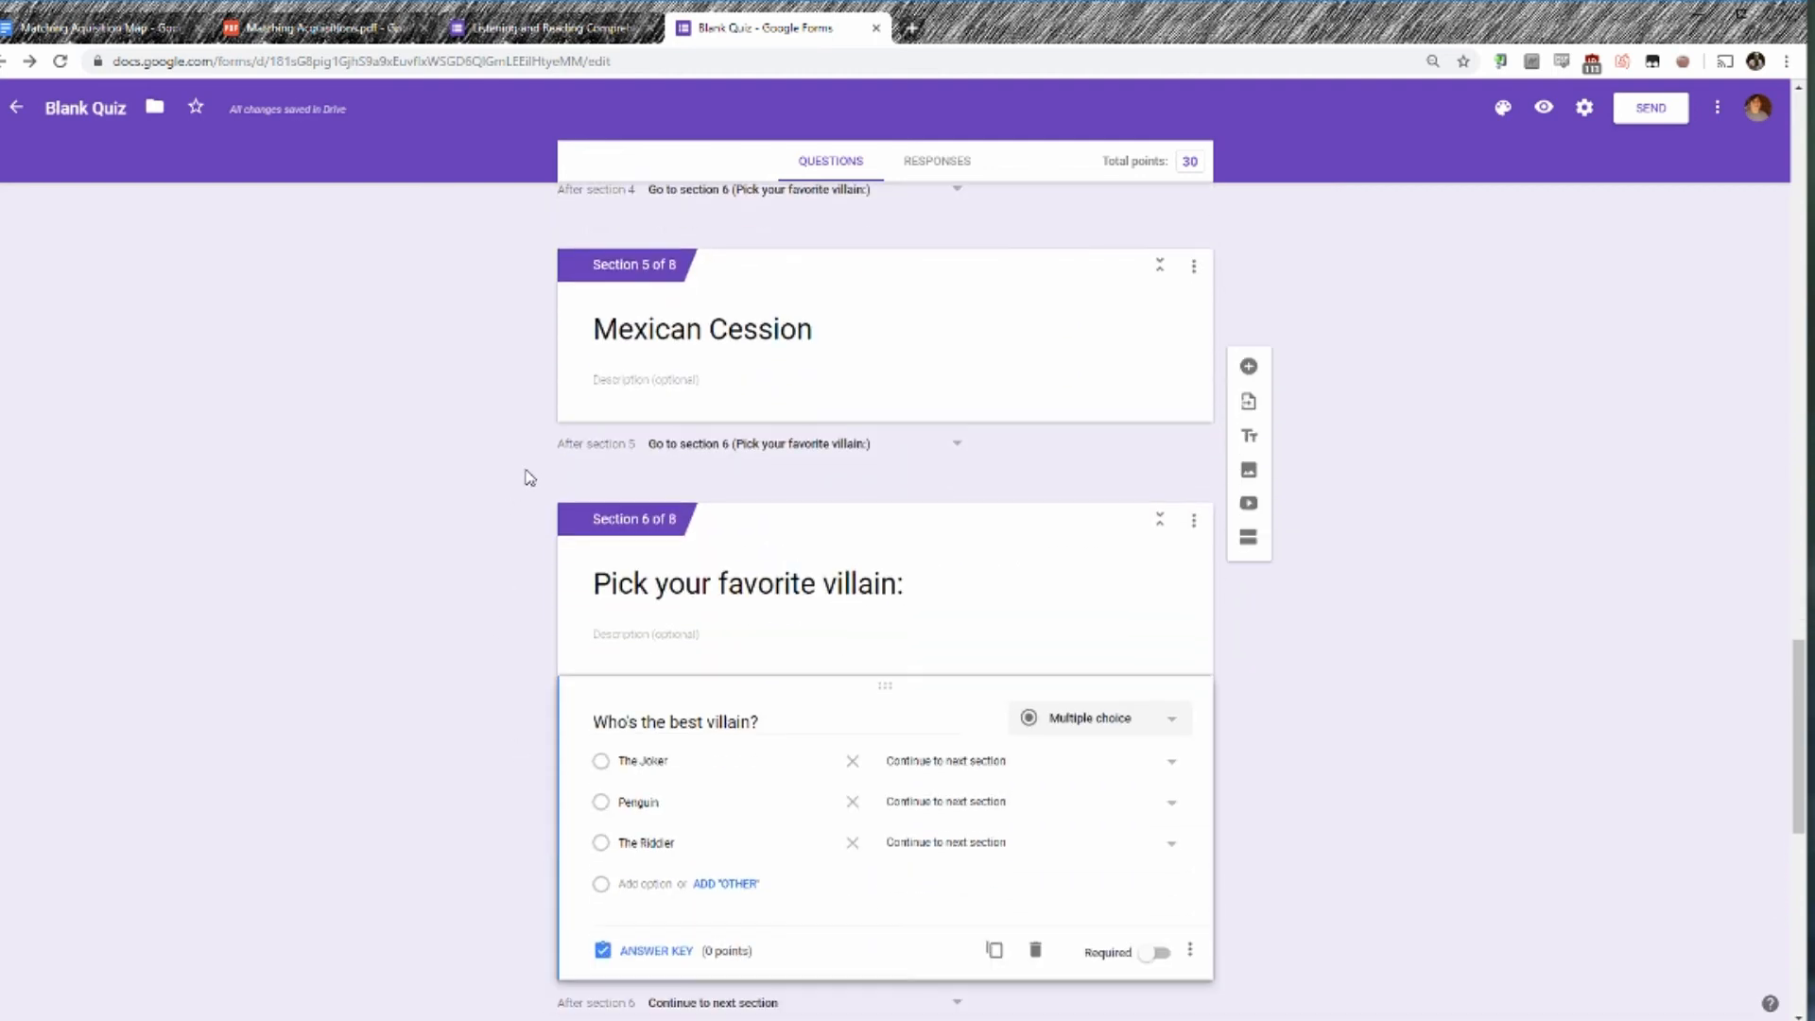
scroll(528, 533, "down", 2)
scroll(527, 533, "up", 20)
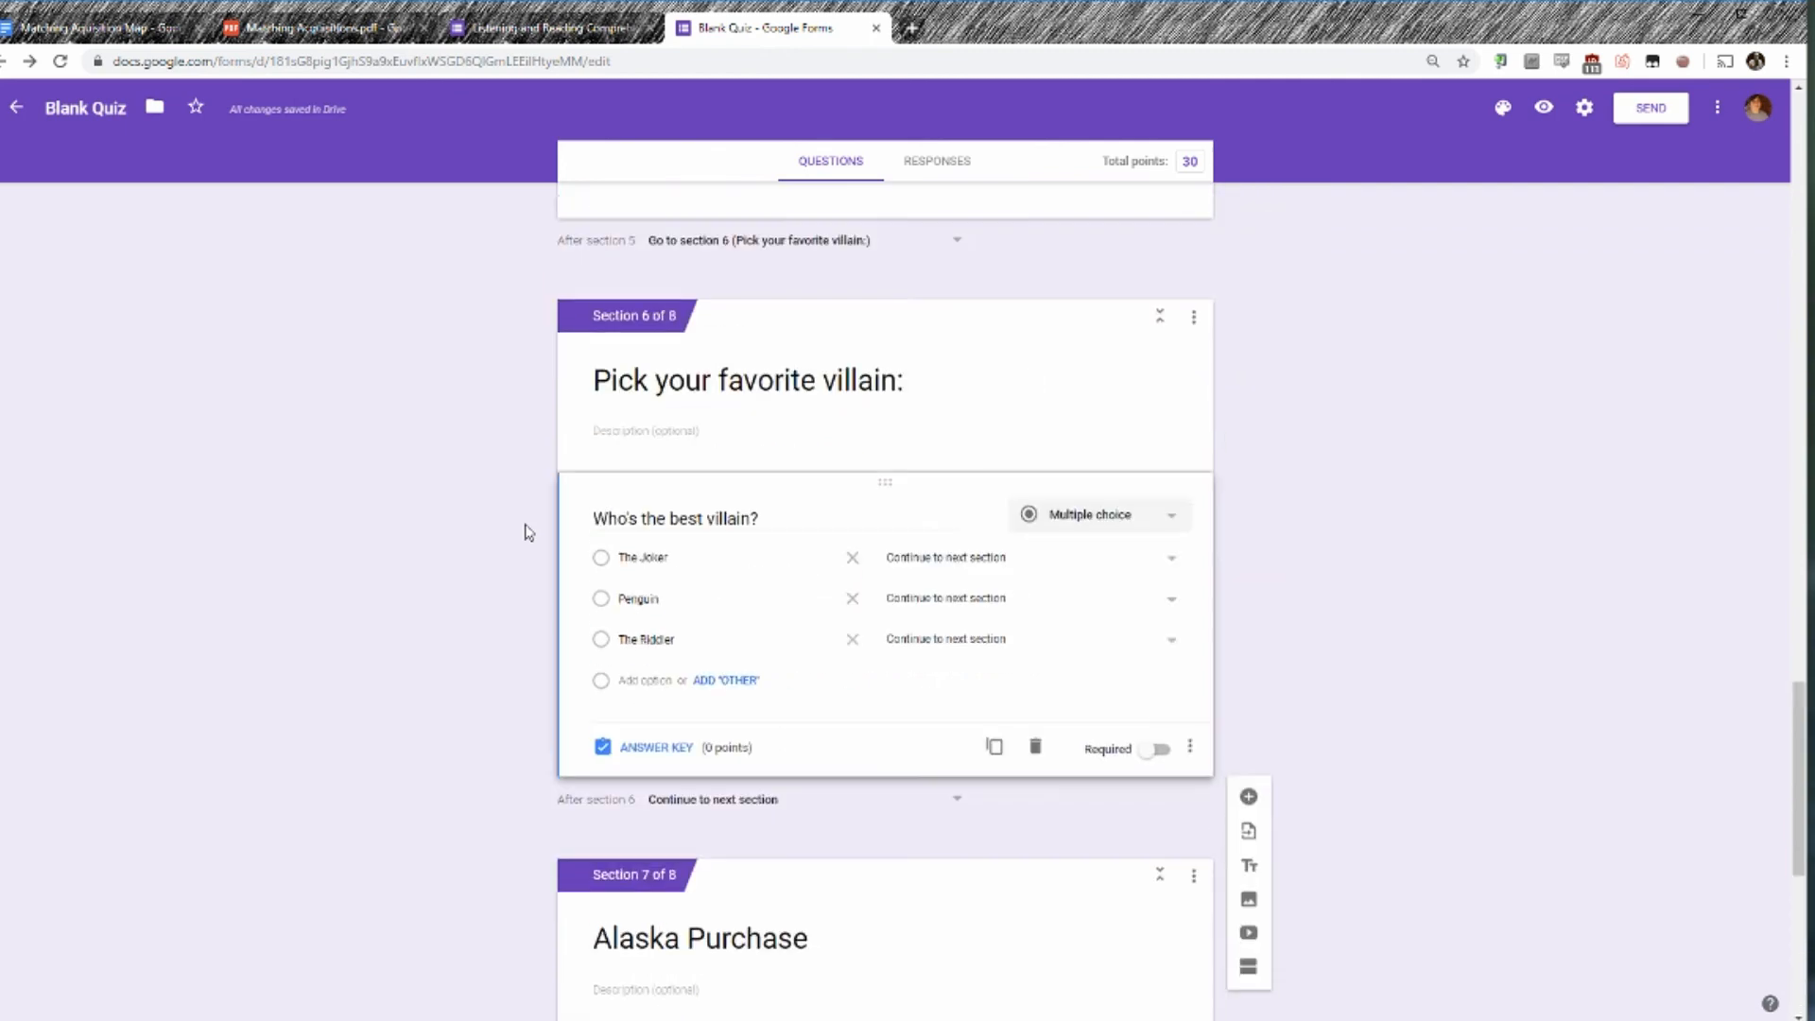
scroll(525, 527, "up", 20)
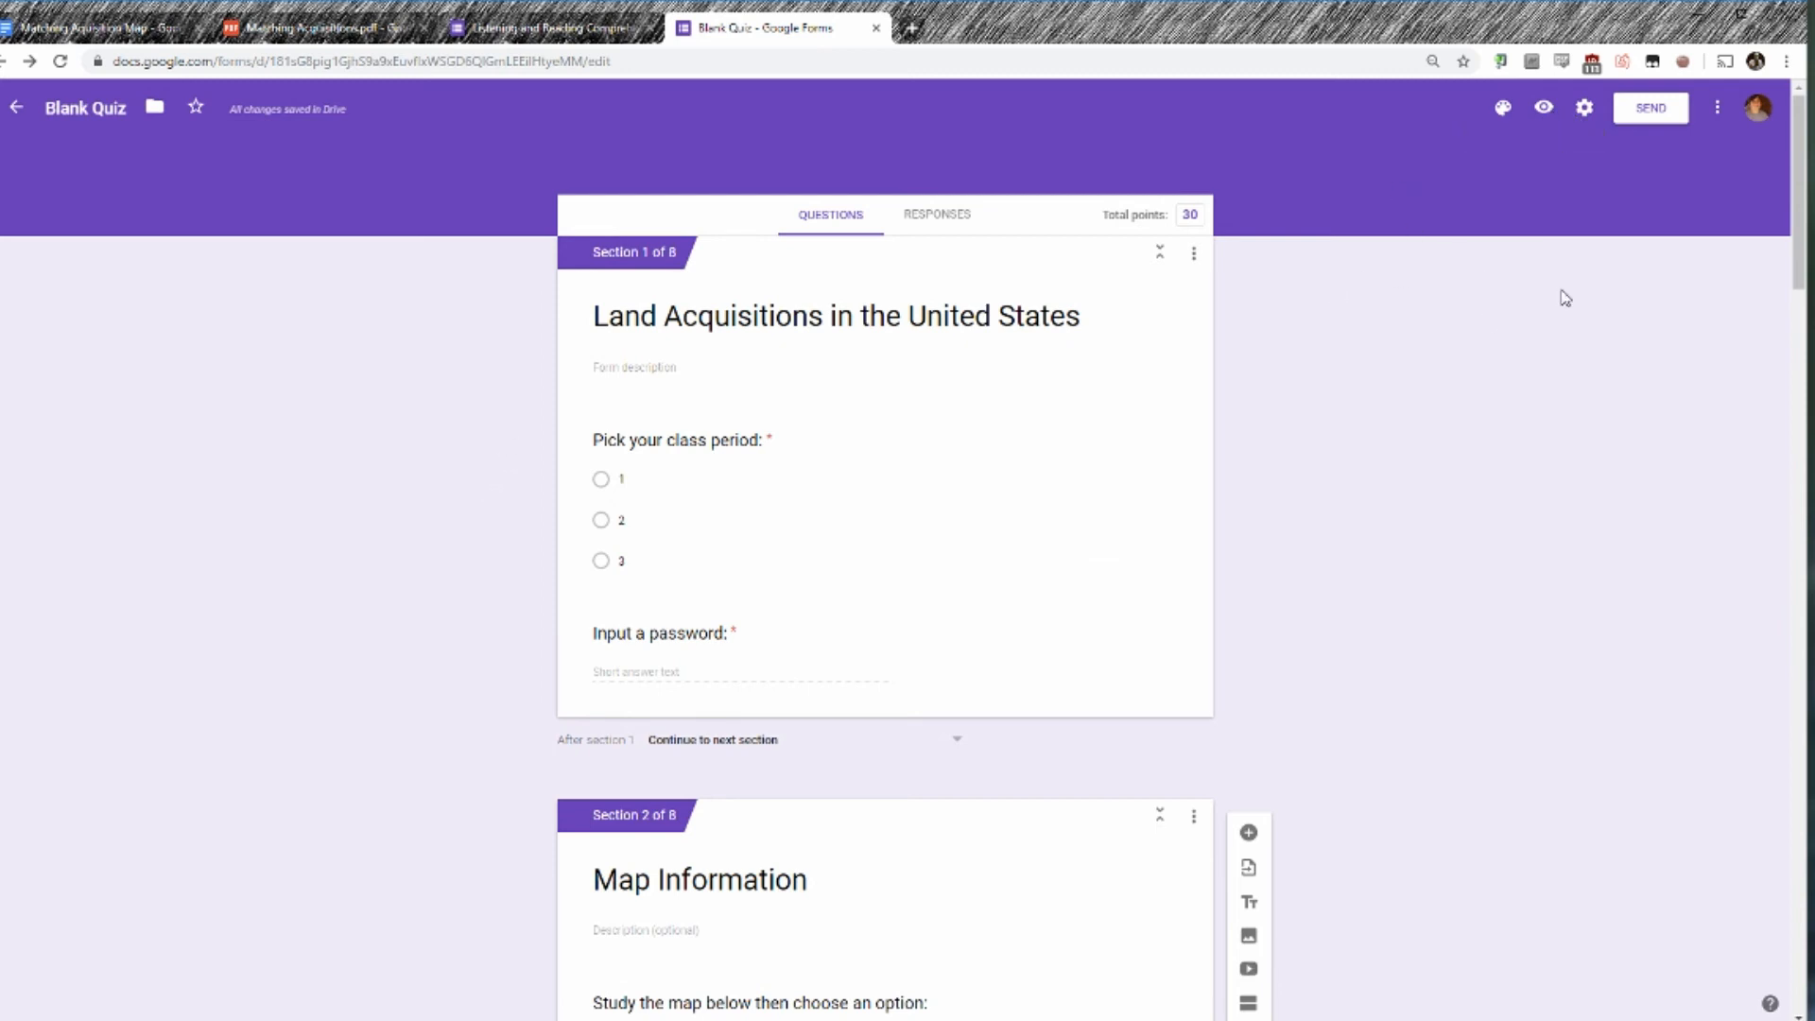
Turn on locked mode for Chromebooks in the form's quiz settings and save the settings.
left_click(1584, 108)
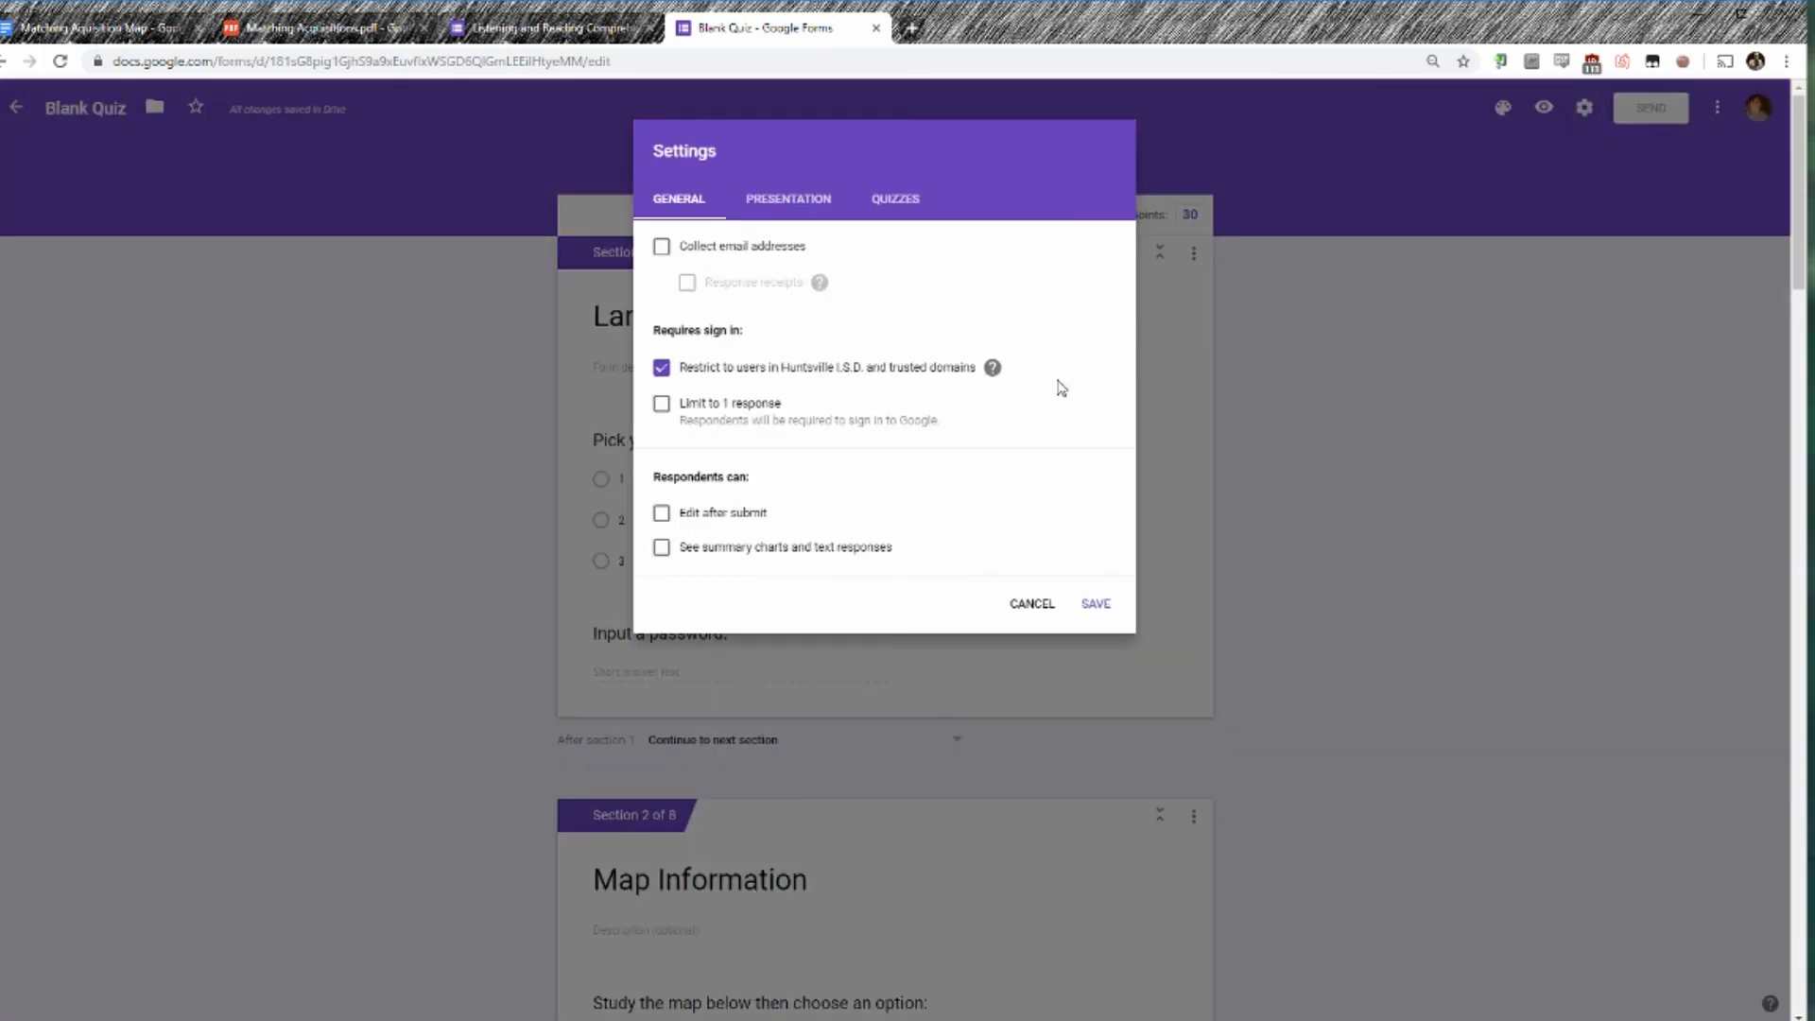
left_click(915, 215)
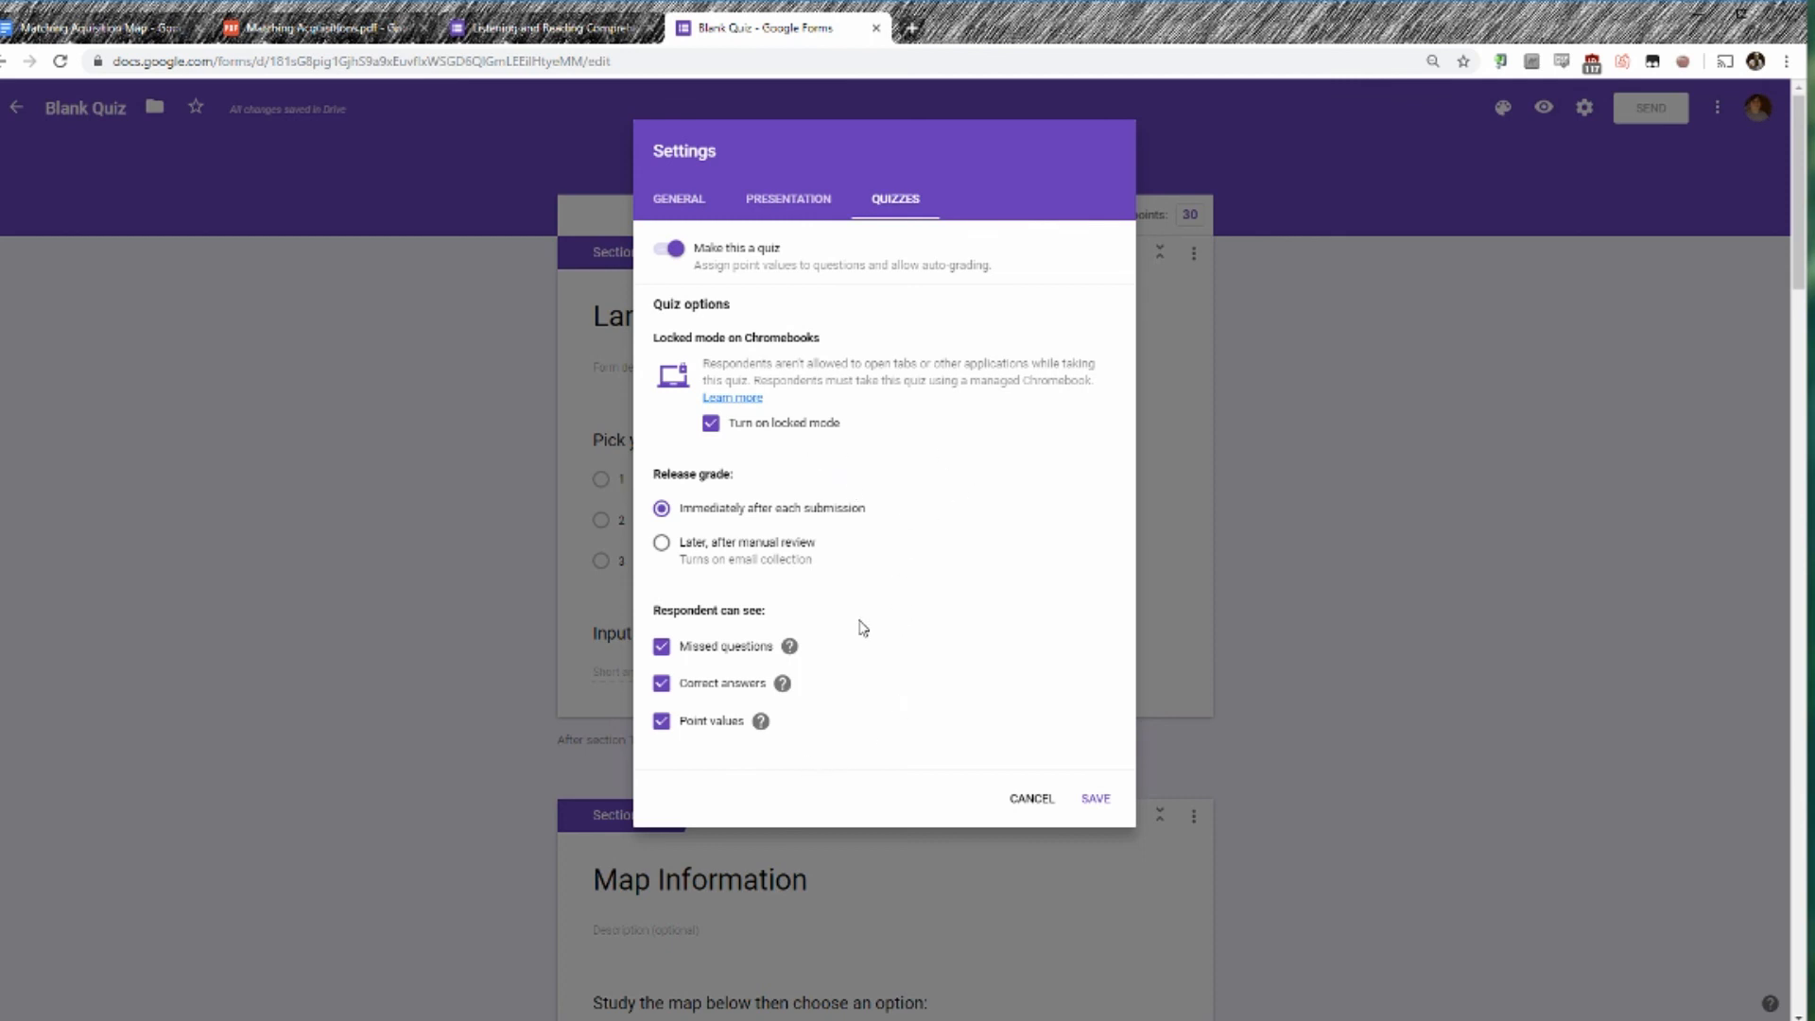
left_click(1097, 800)
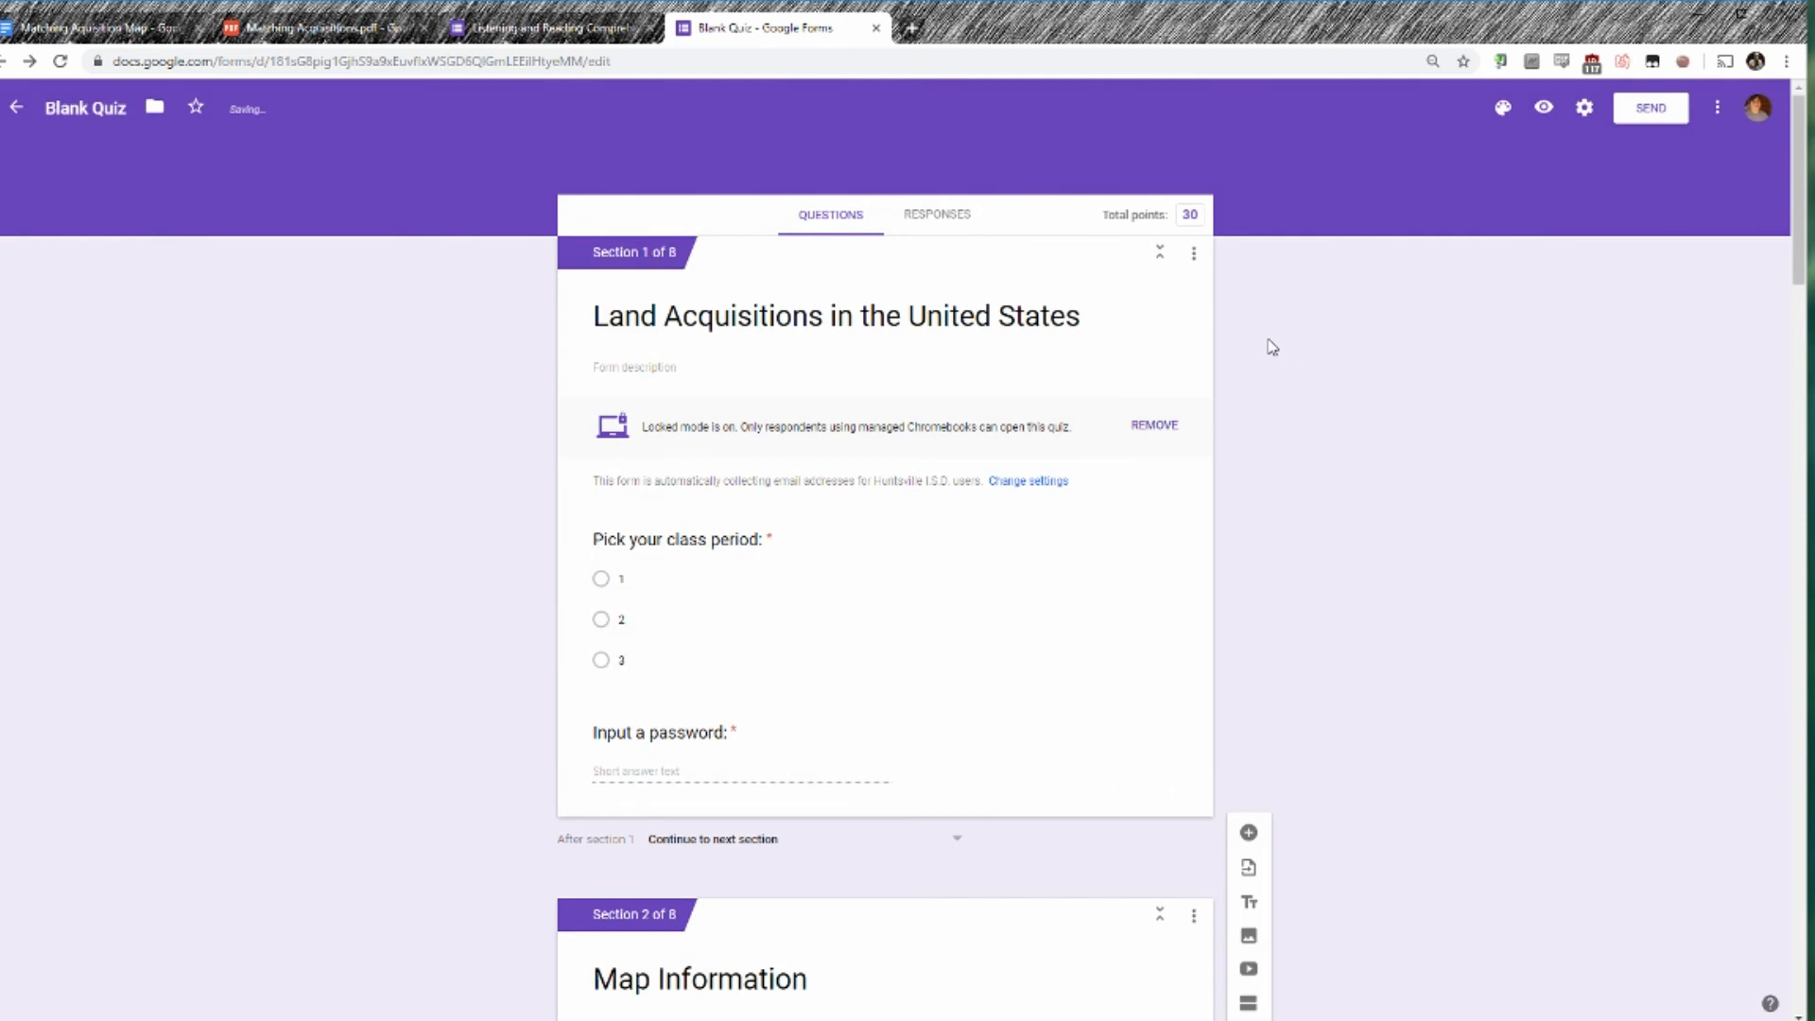
Preview the locked quiz as a respondent, close the preview, and look over the form's sections again.
left_click(1545, 109)
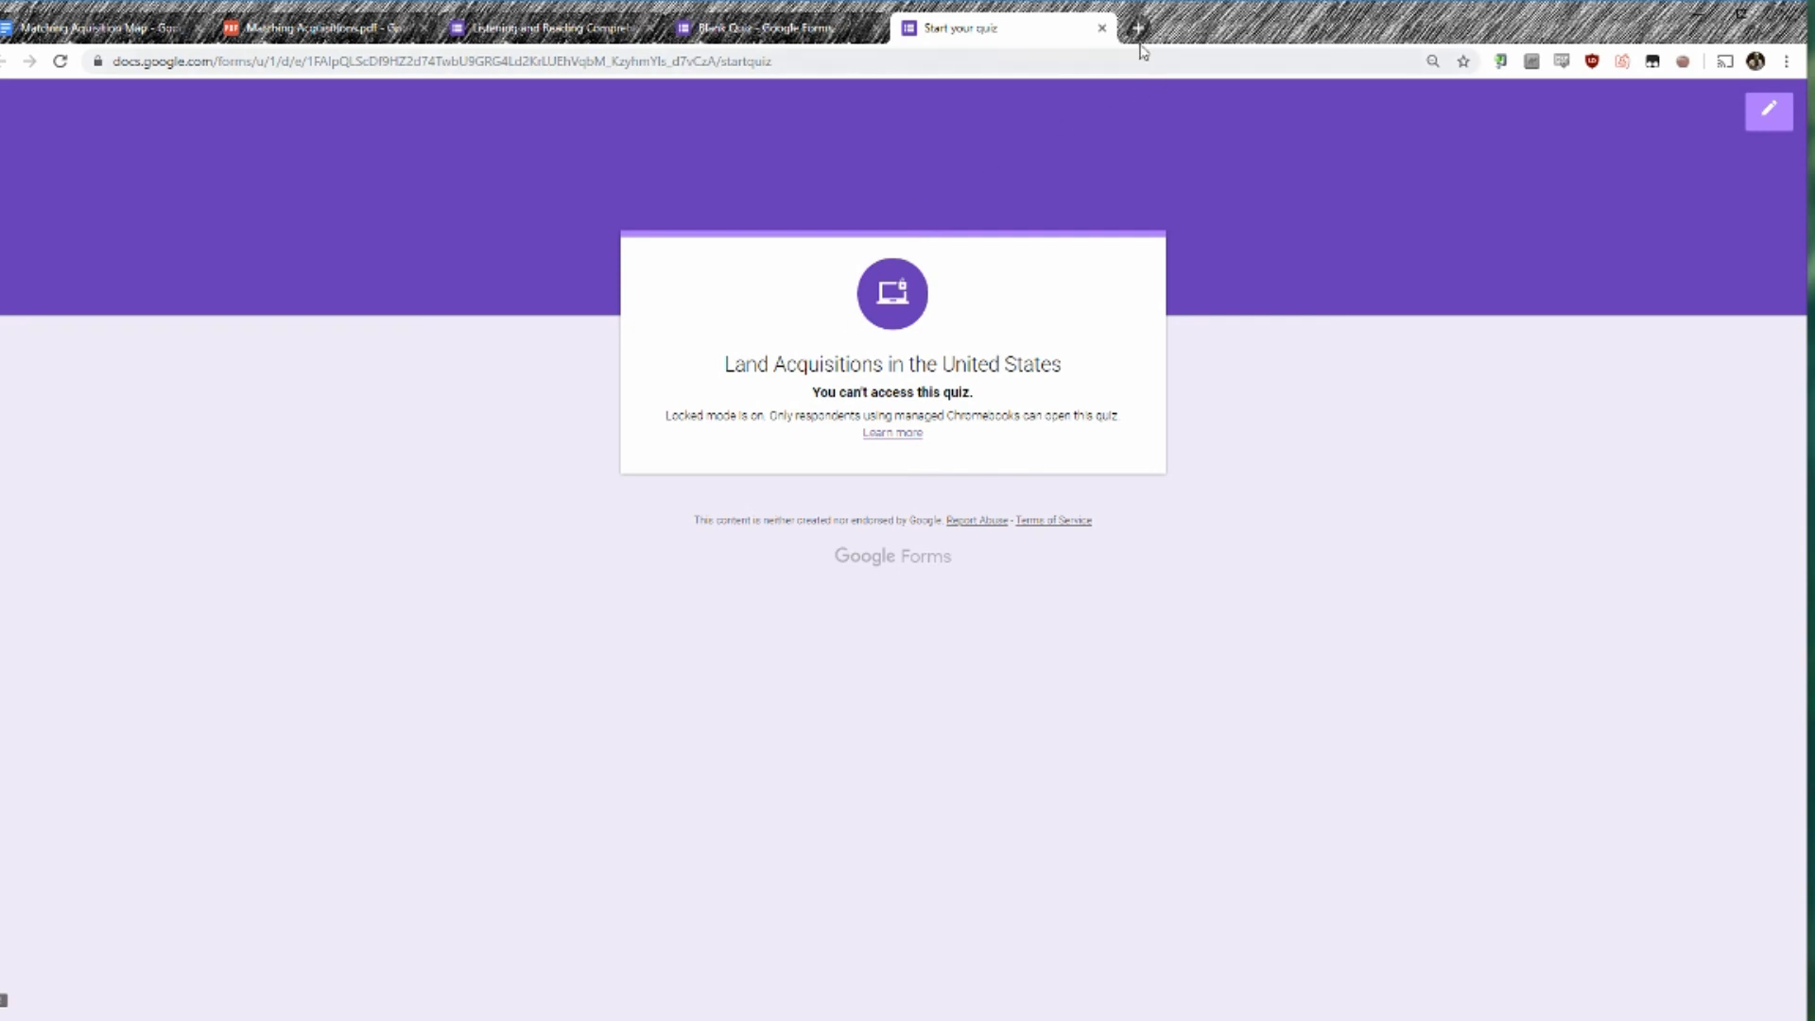
left_click(1103, 29)
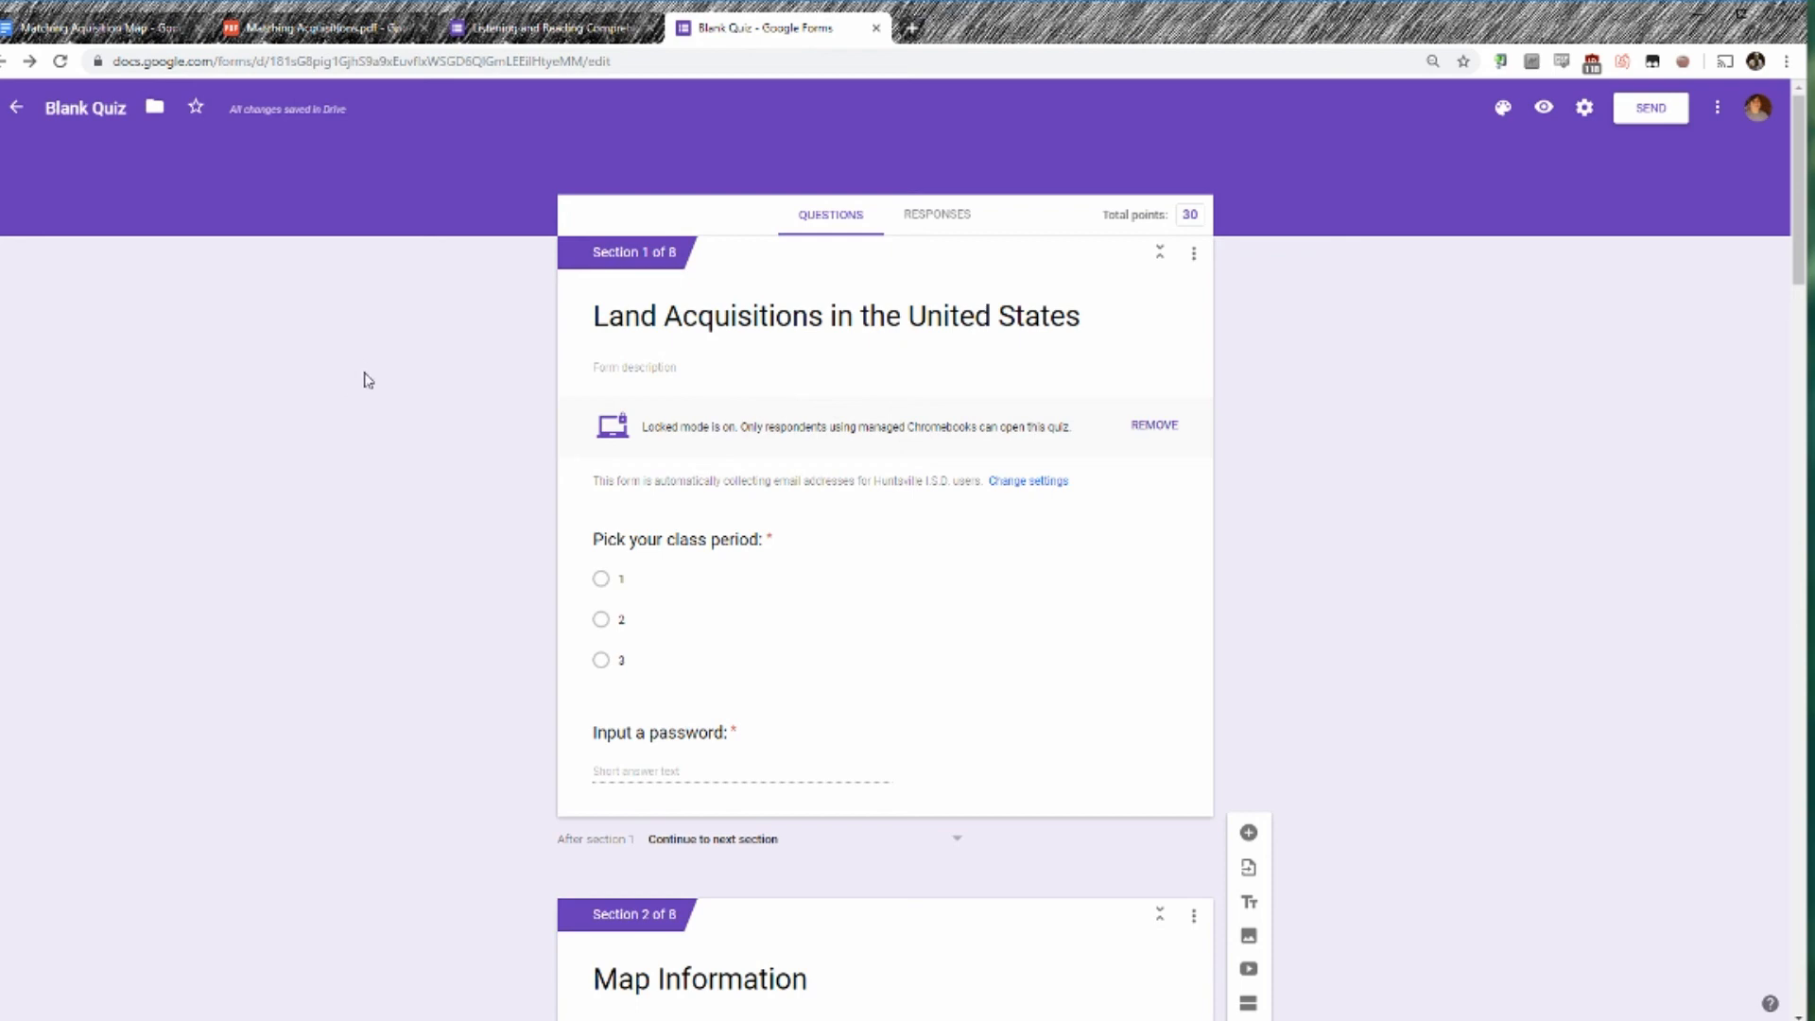
scroll(466, 393, "down", 20)
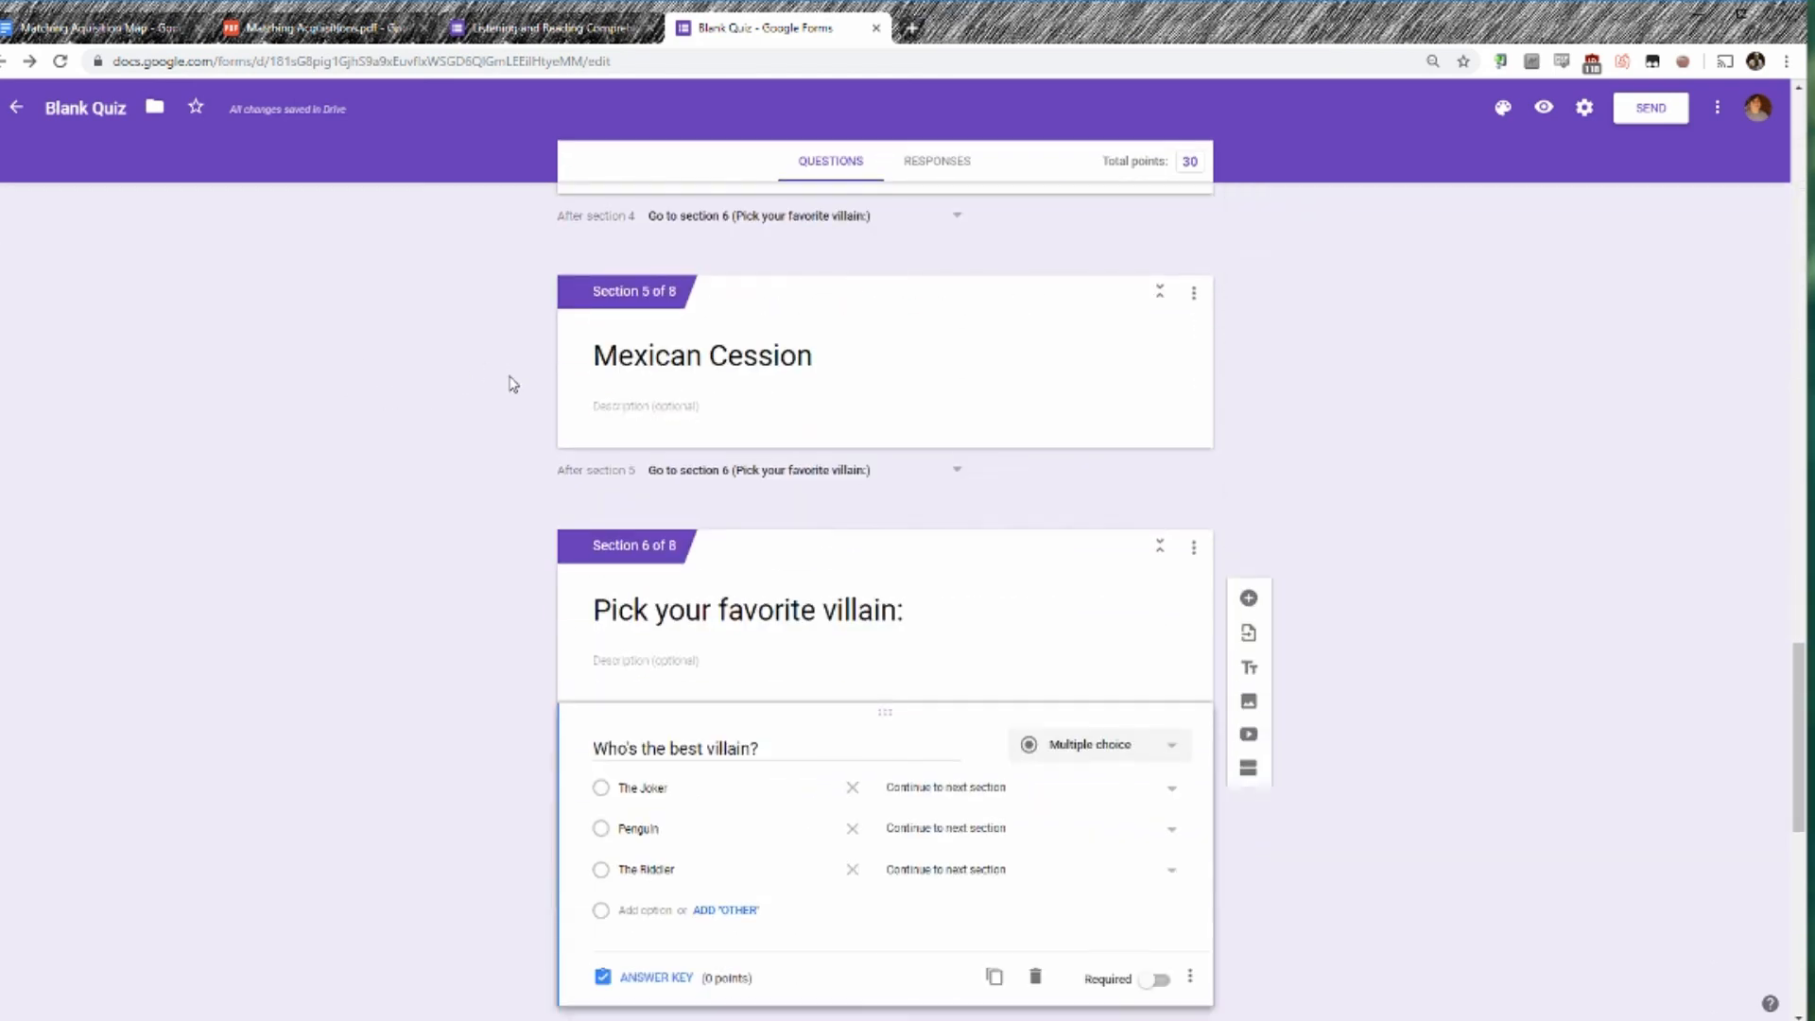
scroll(511, 385, "down", 7)
scroll(506, 388, "up", 14)
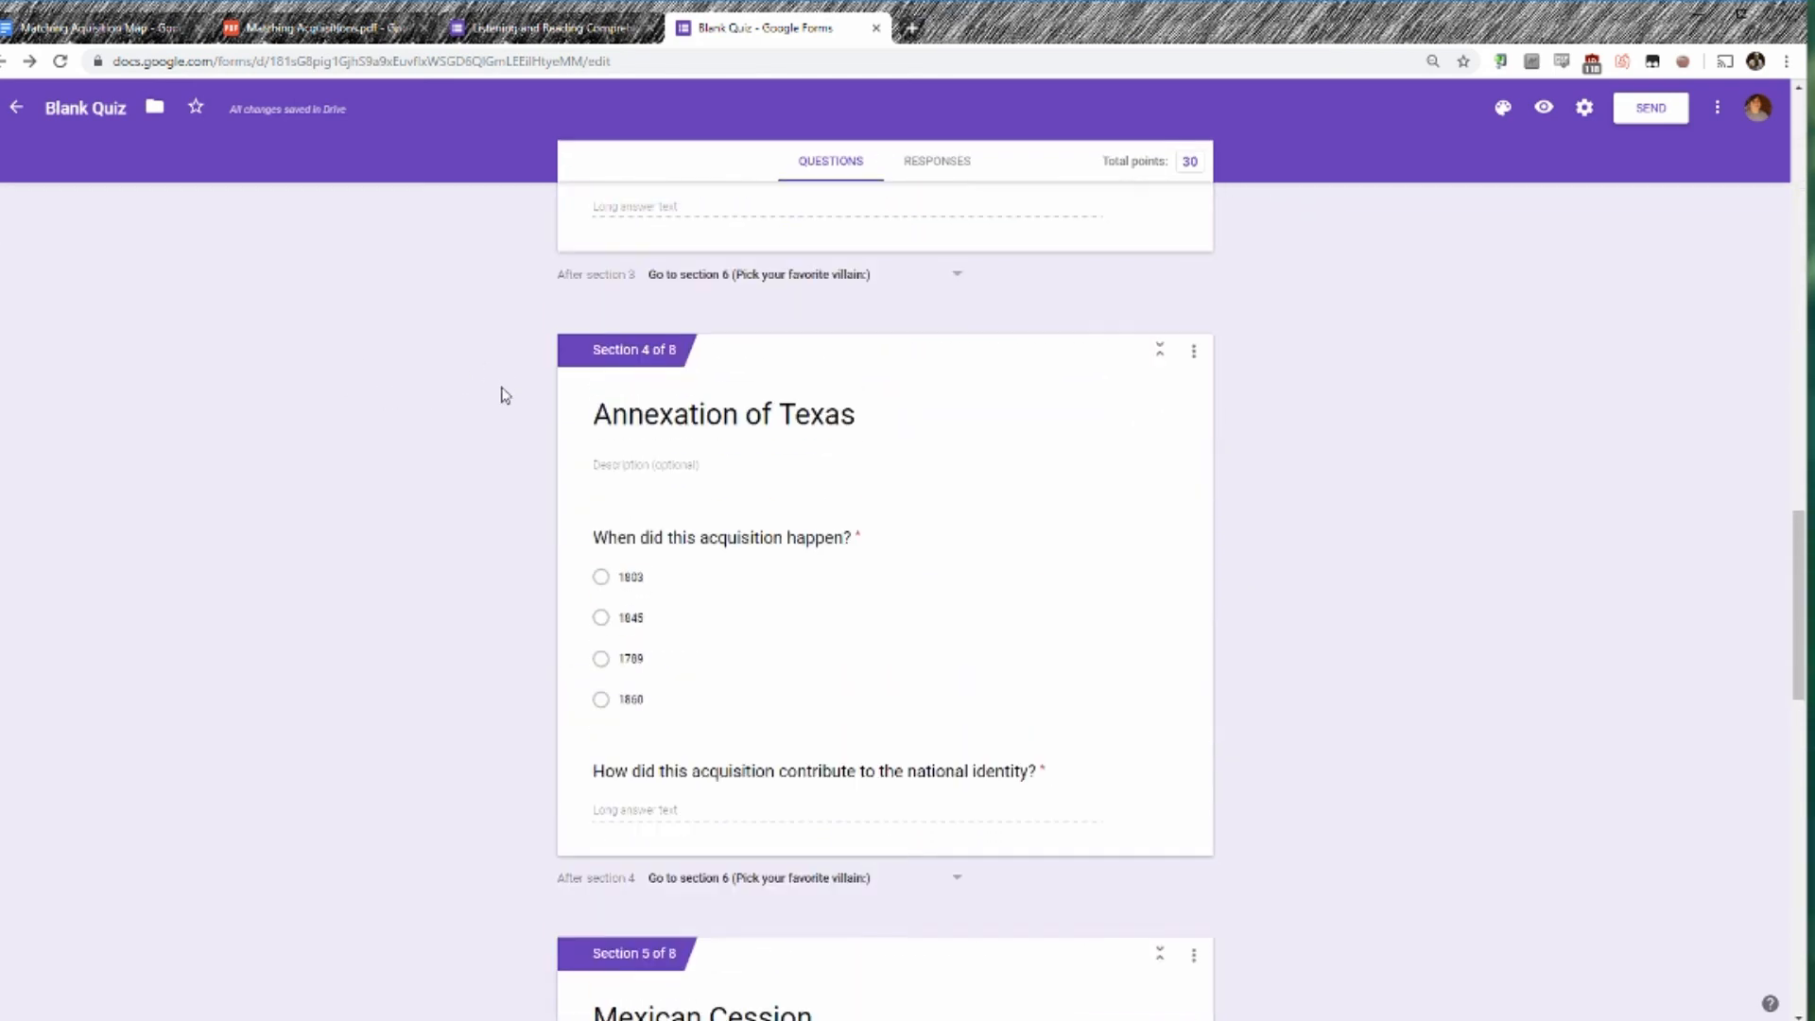
scroll(501, 387, "up", 12)
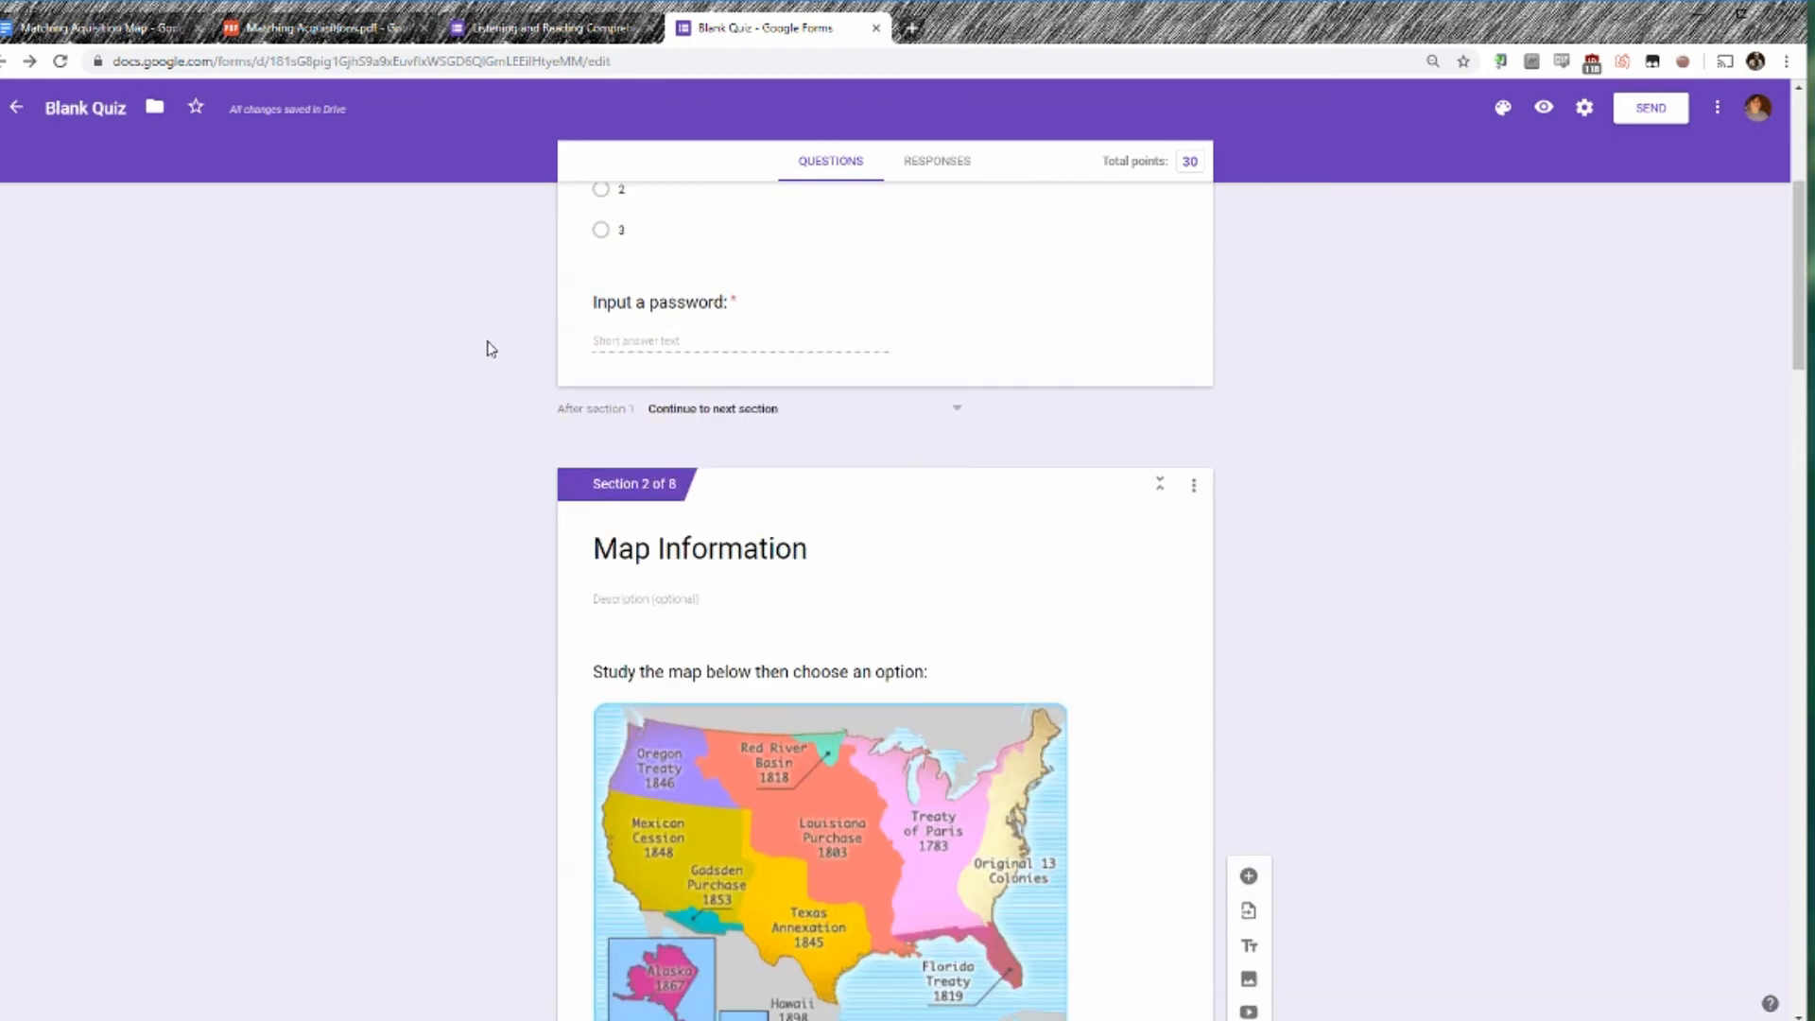